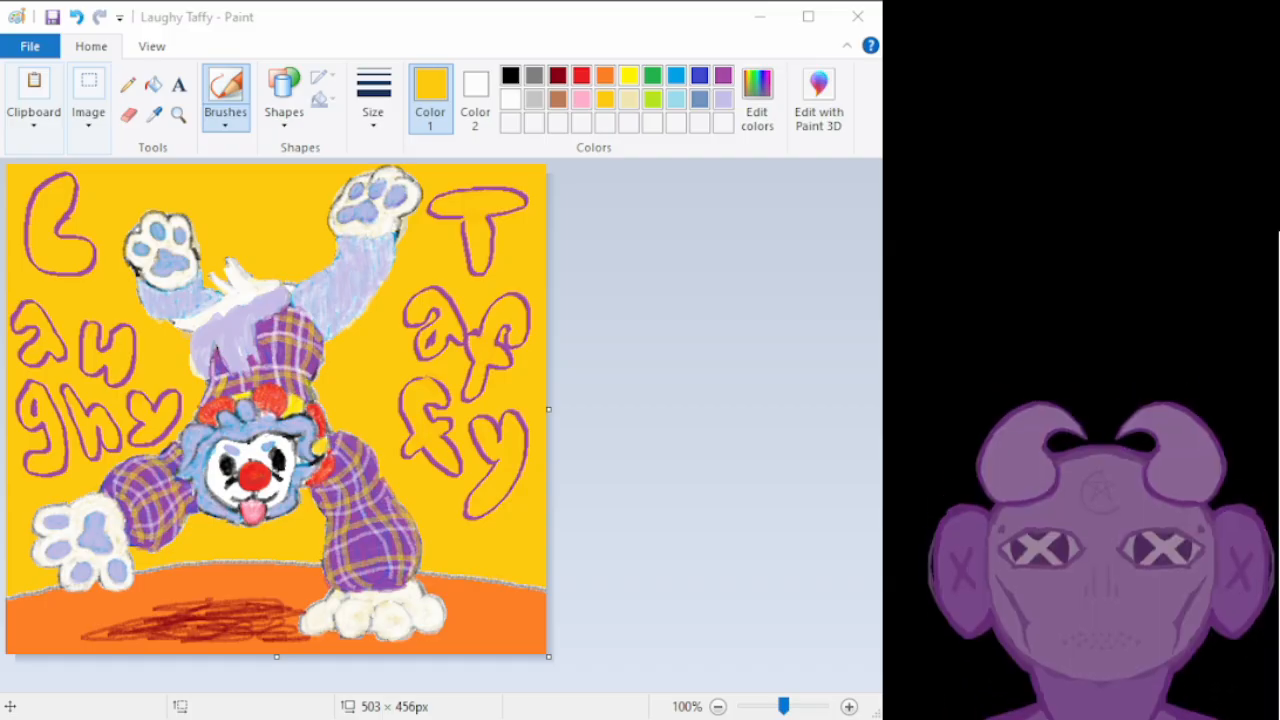
pyautogui.click(639, 277)
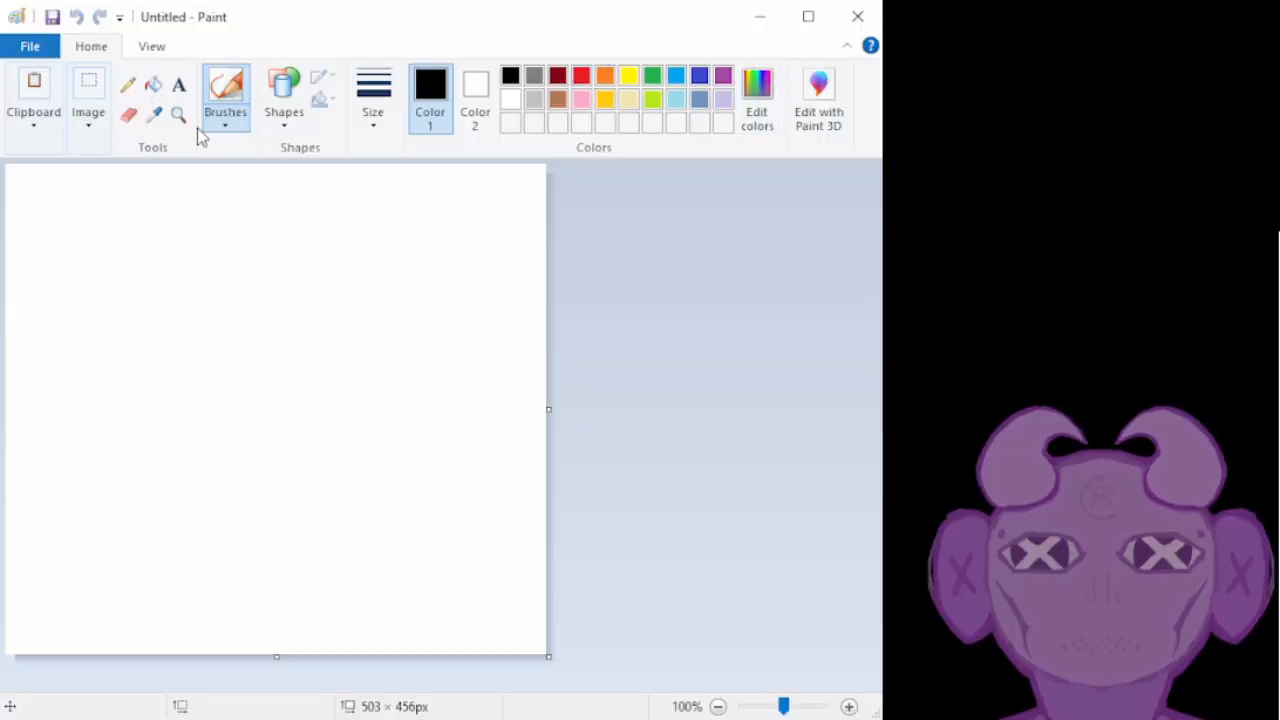
# Scribble a zigzag black patch with the textured brush in the upper right of the blank canvas, layering strokes for darker areas
pyautogui.click(227, 98)
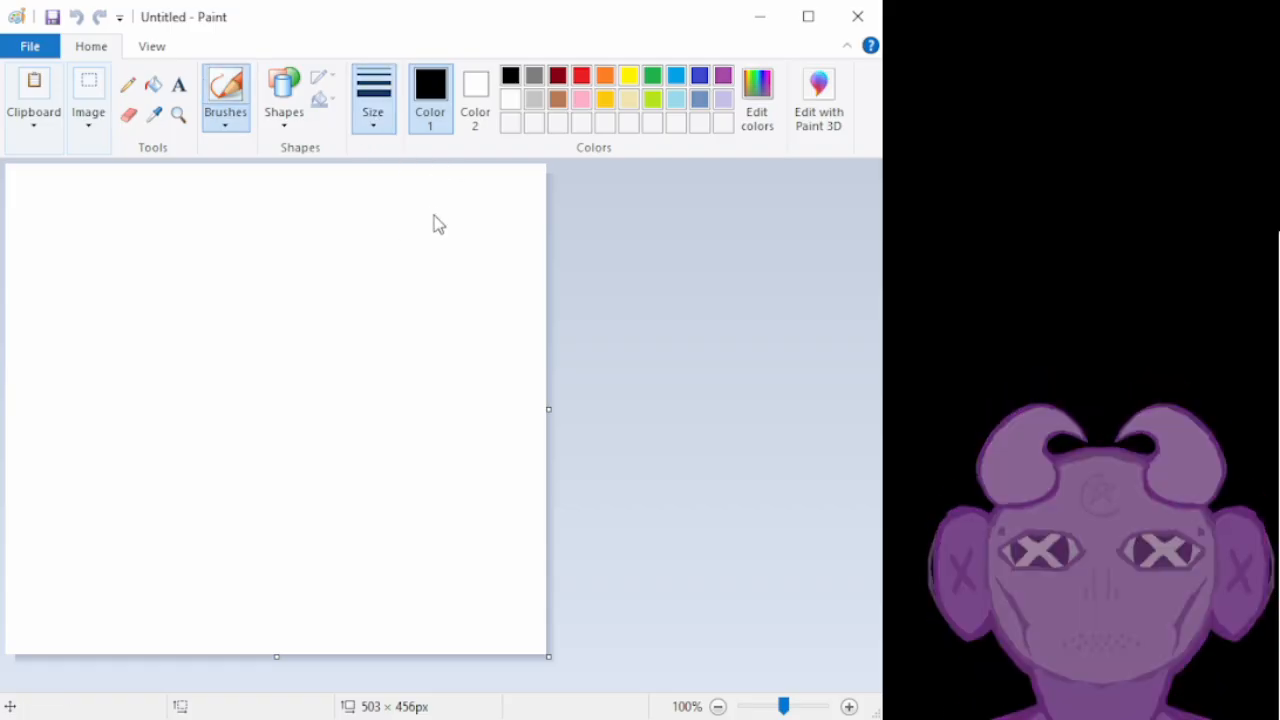
pyautogui.moveTo(381, 213)
pyautogui.mouseDown()
pyautogui.moveTo(412, 318)
pyautogui.moveTo(458, 343)
pyautogui.mouseUp()
pyautogui.moveTo(406, 211)
pyautogui.mouseDown()
pyautogui.moveTo(368, 251)
pyautogui.moveTo(409, 259)
pyautogui.moveTo(395, 279)
pyautogui.moveTo(407, 286)
pyautogui.moveTo(443, 287)
pyautogui.moveTo(426, 228)
pyautogui.moveTo(436, 246)
pyautogui.moveTo(404, 263)
pyautogui.moveTo(378, 232)
pyautogui.mouseUp()
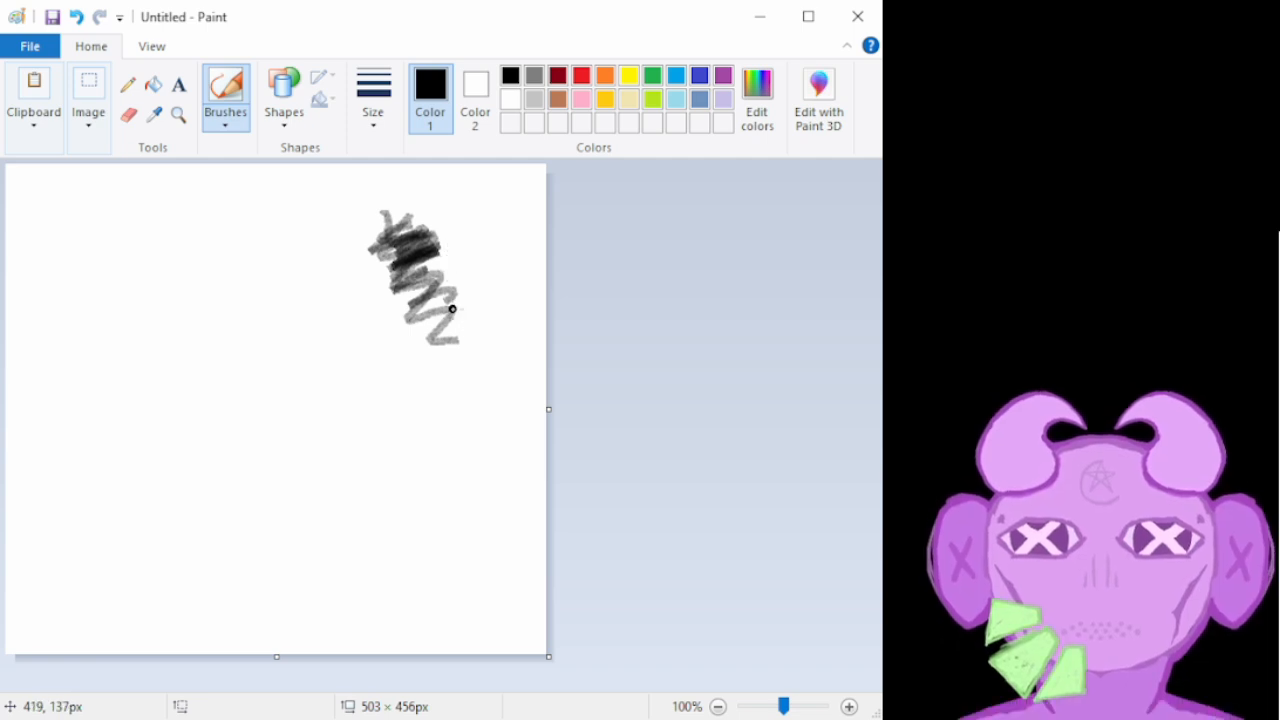
pyautogui.moveTo(420, 282)
pyautogui.mouseDown()
pyautogui.moveTo(412, 292)
pyautogui.moveTo(466, 349)
pyautogui.moveTo(430, 288)
pyautogui.moveTo(410, 315)
pyautogui.moveTo(457, 355)
pyautogui.moveTo(462, 380)
pyautogui.mouseUp()
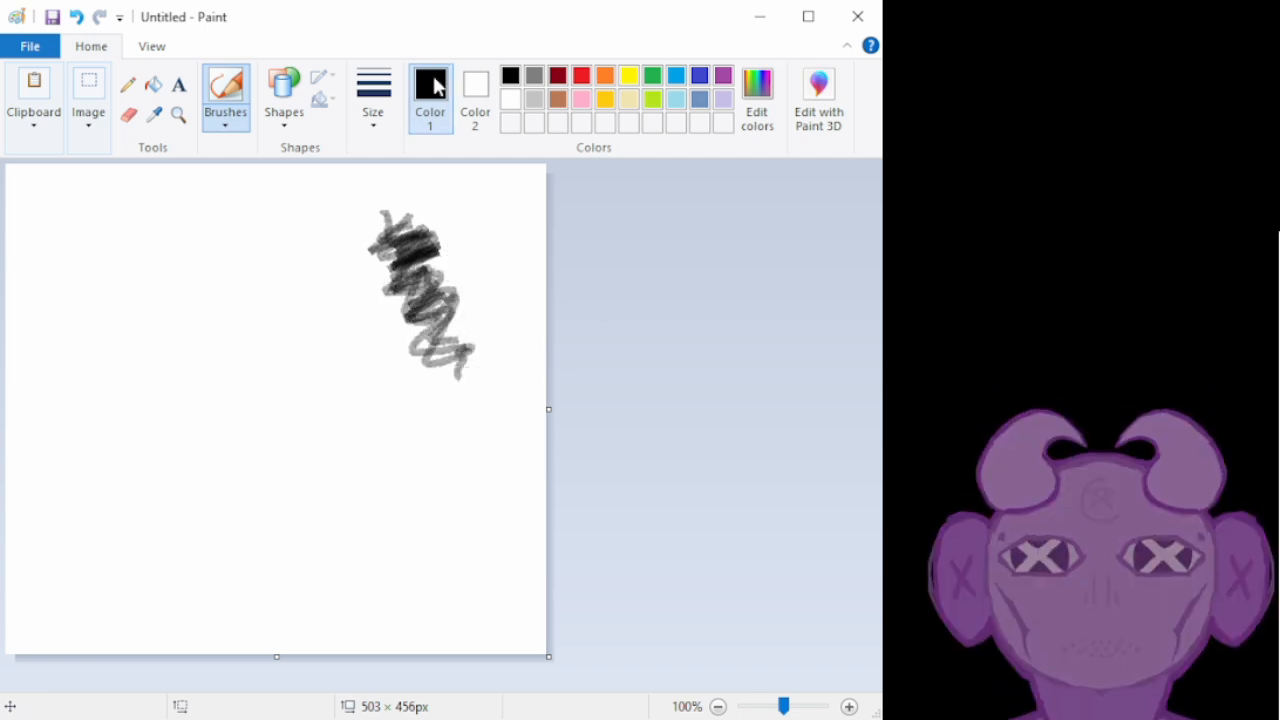
# Shade a red patch near the canvas's upper-left corner and a yellow patch overlapping its right edge
pyautogui.click(581, 78)
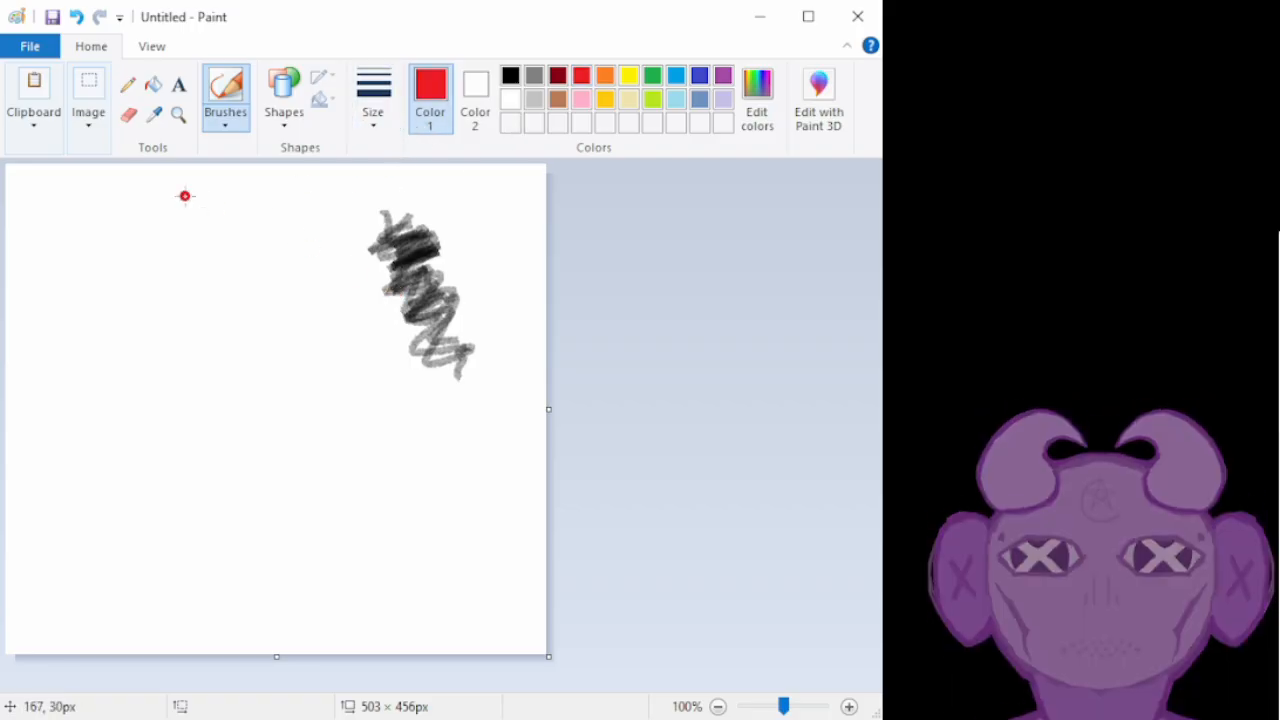
pyautogui.moveTo(111, 205)
pyautogui.mouseDown()
pyautogui.moveTo(63, 211)
pyautogui.moveTo(120, 298)
pyautogui.moveTo(108, 302)
pyautogui.moveTo(121, 245)
pyautogui.moveTo(71, 212)
pyautogui.moveTo(114, 245)
pyautogui.moveTo(102, 295)
pyautogui.moveTo(150, 312)
pyautogui.mouseUp()
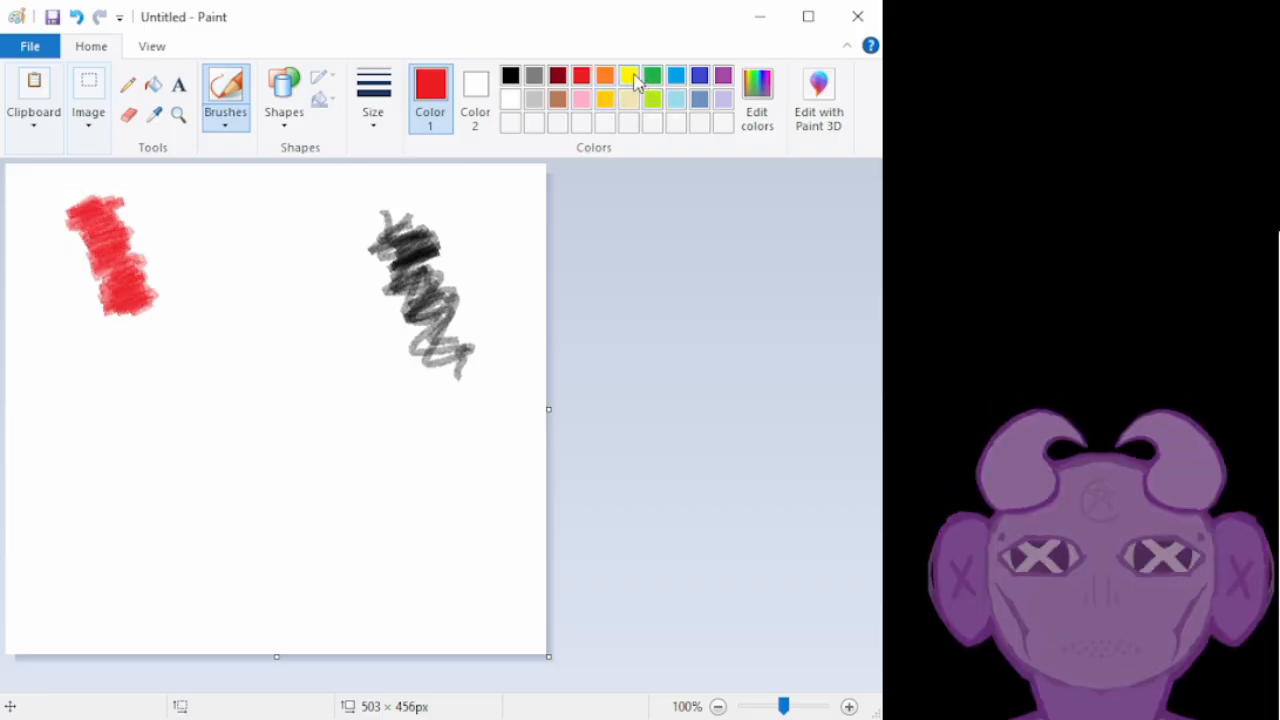
pyautogui.click(629, 76)
pyautogui.moveTo(153, 182)
pyautogui.mouseDown()
pyautogui.moveTo(121, 196)
pyautogui.moveTo(153, 215)
pyautogui.moveTo(124, 231)
pyautogui.moveTo(101, 216)
pyautogui.moveTo(141, 240)
pyautogui.moveTo(121, 281)
pyautogui.moveTo(168, 300)
pyautogui.moveTo(160, 233)
pyautogui.moveTo(103, 193)
pyautogui.moveTo(93, 200)
pyautogui.moveTo(165, 235)
pyautogui.moveTo(147, 294)
pyautogui.mouseUp()
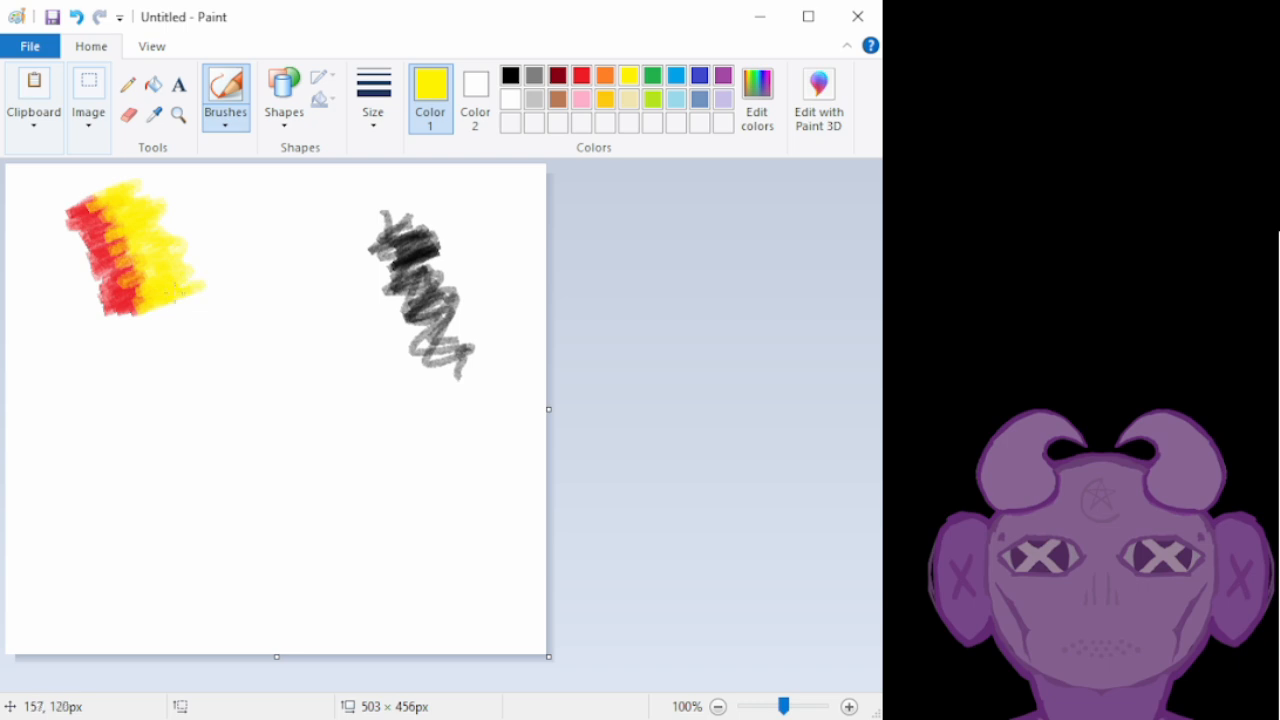
# Shade a turquoise patch beside the yellow patch's upper half and a wider indigo patch directly below it
pyautogui.click(678, 78)
pyautogui.moveTo(187, 217)
pyautogui.mouseDown()
pyautogui.moveTo(136, 197)
pyautogui.moveTo(141, 187)
pyautogui.moveTo(185, 172)
pyautogui.moveTo(163, 215)
pyautogui.moveTo(202, 199)
pyautogui.mouseUp()
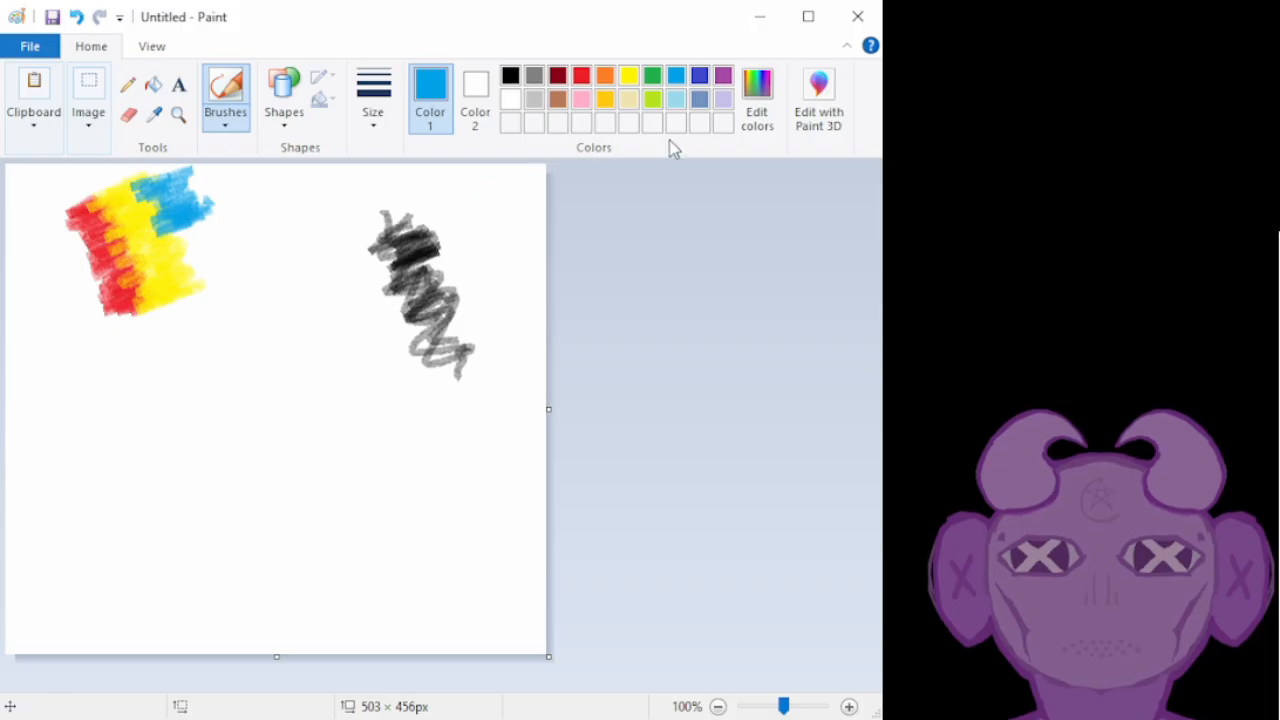
pyautogui.click(700, 77)
pyautogui.moveTo(208, 259)
pyautogui.mouseDown()
pyautogui.moveTo(169, 236)
pyautogui.moveTo(191, 230)
pyautogui.moveTo(181, 237)
pyautogui.moveTo(226, 260)
pyautogui.moveTo(195, 282)
pyautogui.moveTo(175, 263)
pyautogui.moveTo(173, 248)
pyautogui.moveTo(199, 276)
pyautogui.moveTo(227, 266)
pyautogui.moveTo(191, 239)
pyautogui.mouseUp()
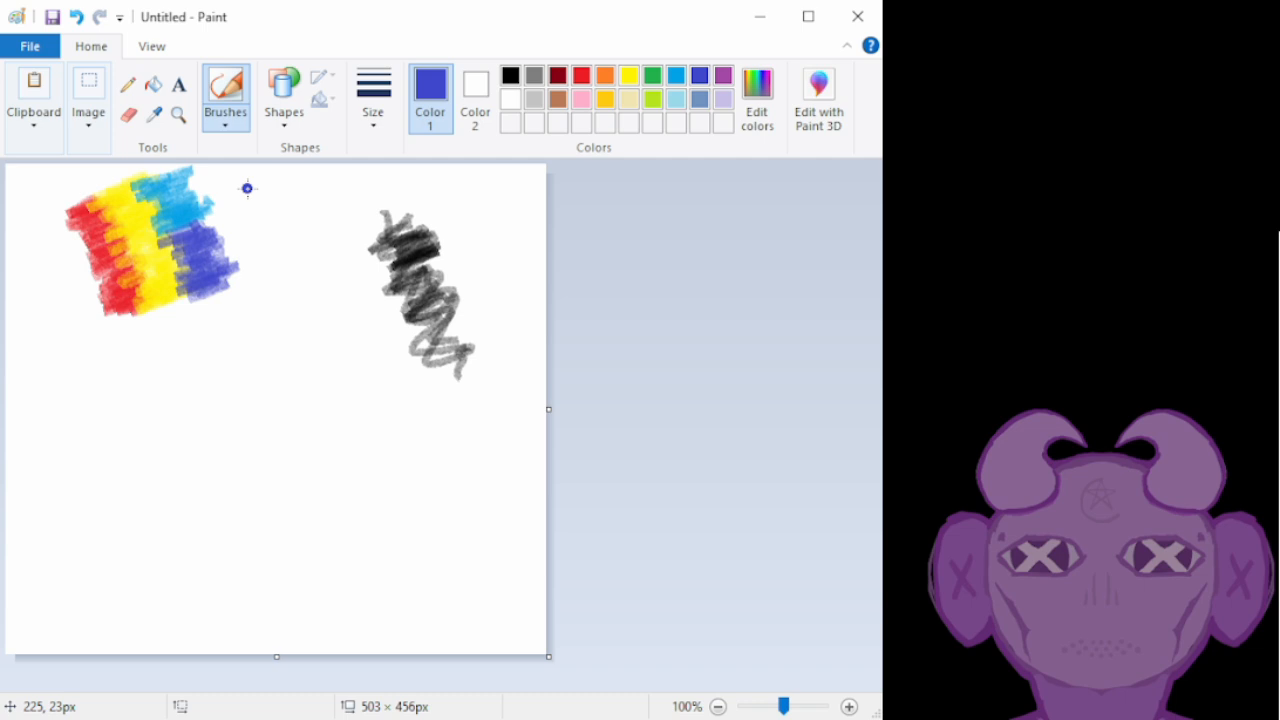
pyautogui.moveTo(224, 221)
pyautogui.mouseDown()
pyautogui.moveTo(265, 216)
pyautogui.moveTo(219, 242)
pyautogui.moveTo(229, 282)
pyautogui.moveTo(272, 267)
pyautogui.moveTo(222, 212)
pyautogui.mouseUp()
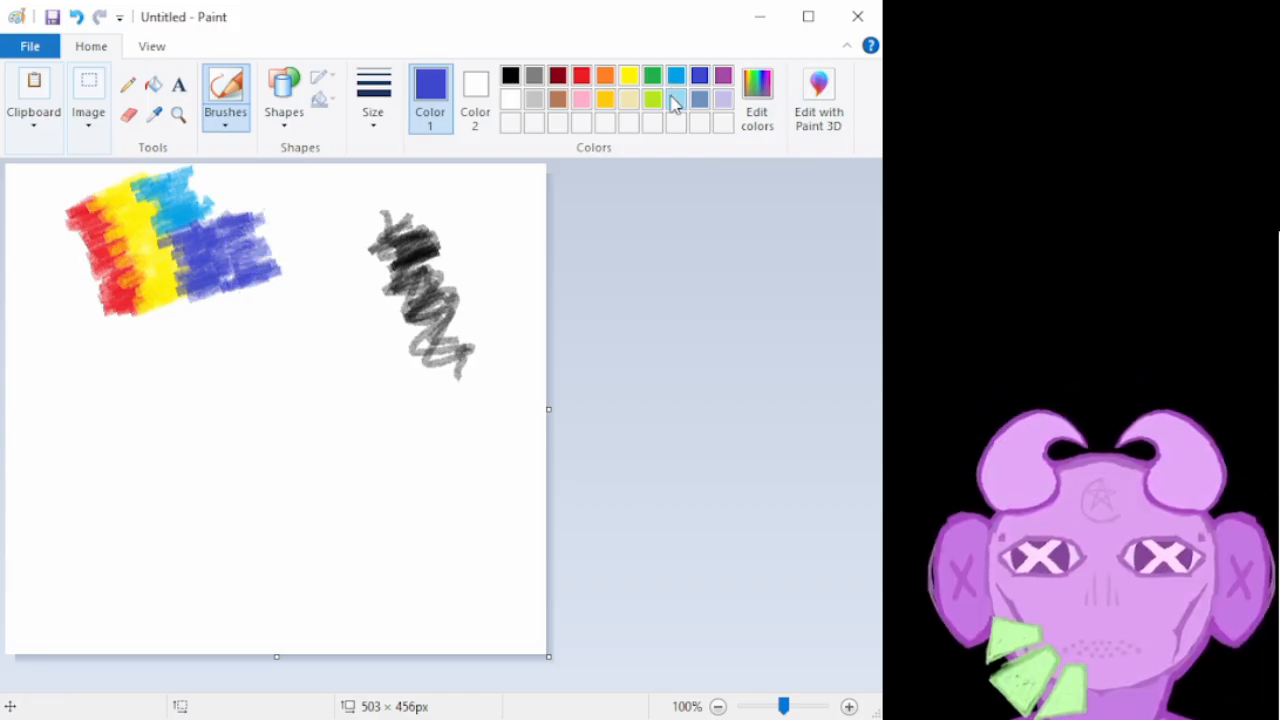
pyautogui.moveTo(189, 232)
pyautogui.mouseDown()
pyautogui.moveTo(283, 208)
pyautogui.moveTo(231, 221)
pyautogui.moveTo(253, 219)
pyautogui.moveTo(241, 252)
pyautogui.moveTo(267, 287)
pyautogui.moveTo(290, 278)
pyautogui.moveTo(266, 228)
pyautogui.mouseUp()
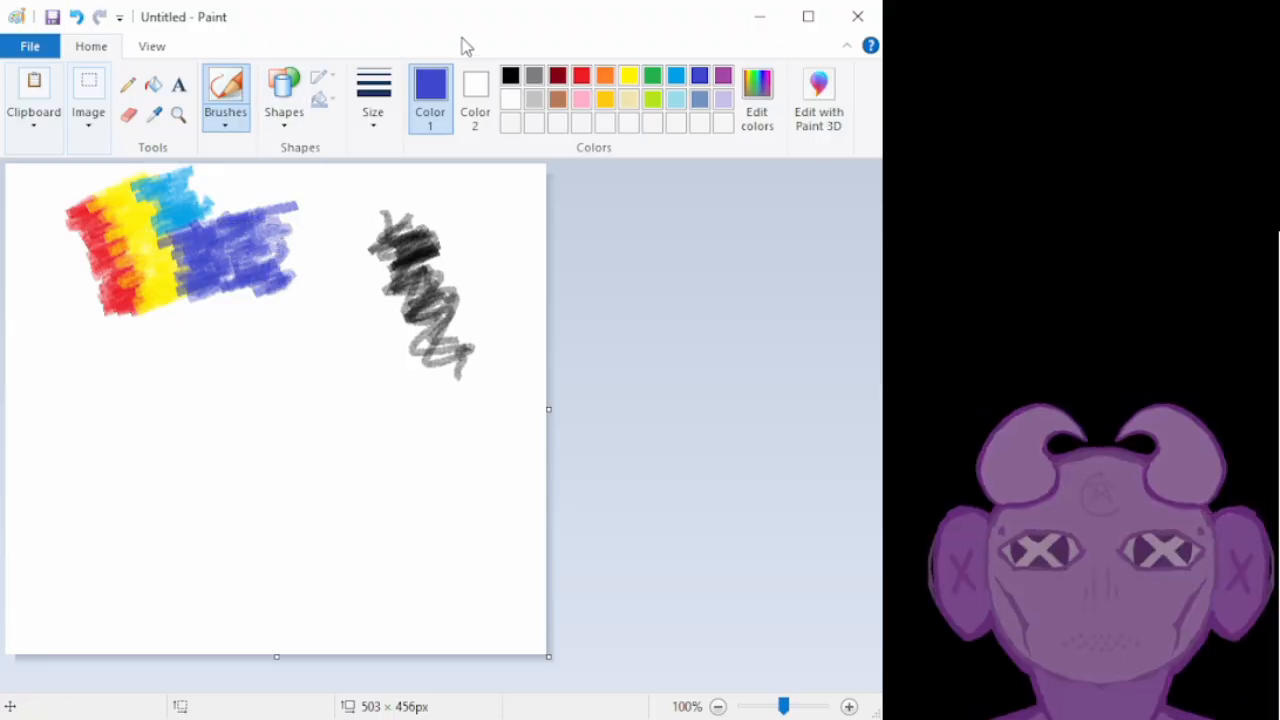
# Extend the turquoise patch to the right above the indigo area, up to the canvas's top edge
pyautogui.click(677, 79)
pyautogui.moveTo(240, 216)
pyautogui.mouseDown()
pyautogui.moveTo(203, 216)
pyautogui.moveTo(244, 195)
pyautogui.moveTo(216, 197)
pyautogui.moveTo(234, 189)
pyautogui.moveTo(183, 167)
pyautogui.moveTo(250, 197)
pyautogui.mouseUp()
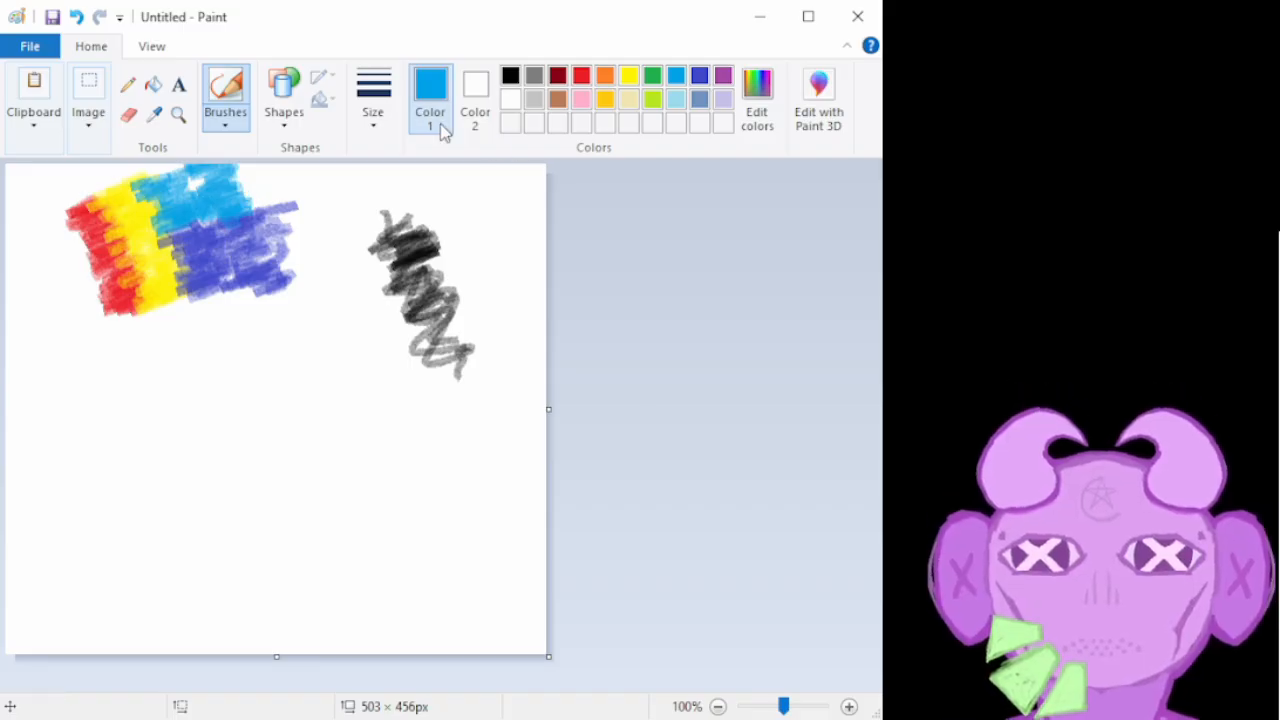
pyautogui.moveTo(180, 167); pyautogui.dragTo(248, 176)
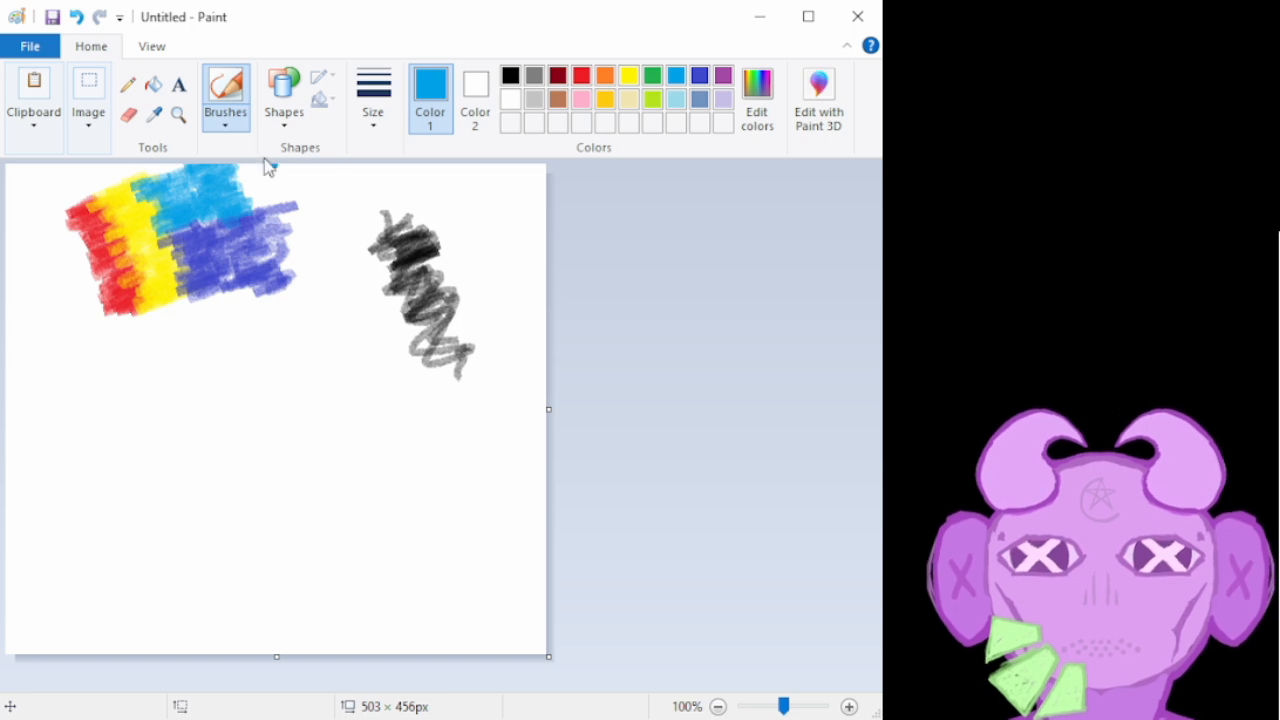
# Widen the red patch to the left with more red and layer yellow over its right half to blend an orange
pyautogui.click(581, 76)
pyautogui.moveTo(80, 215)
pyautogui.mouseDown()
pyautogui.moveTo(97, 250)
pyautogui.moveTo(117, 233)
pyautogui.moveTo(91, 230)
pyautogui.moveTo(116, 234)
pyautogui.moveTo(139, 314)
pyautogui.moveTo(128, 263)
pyautogui.moveTo(74, 197)
pyautogui.moveTo(68, 217)
pyautogui.moveTo(97, 222)
pyautogui.moveTo(83, 306)
pyautogui.moveTo(95, 321)
pyautogui.moveTo(121, 285)
pyautogui.moveTo(100, 287)
pyautogui.moveTo(88, 253)
pyautogui.moveTo(45, 207)
pyautogui.mouseUp()
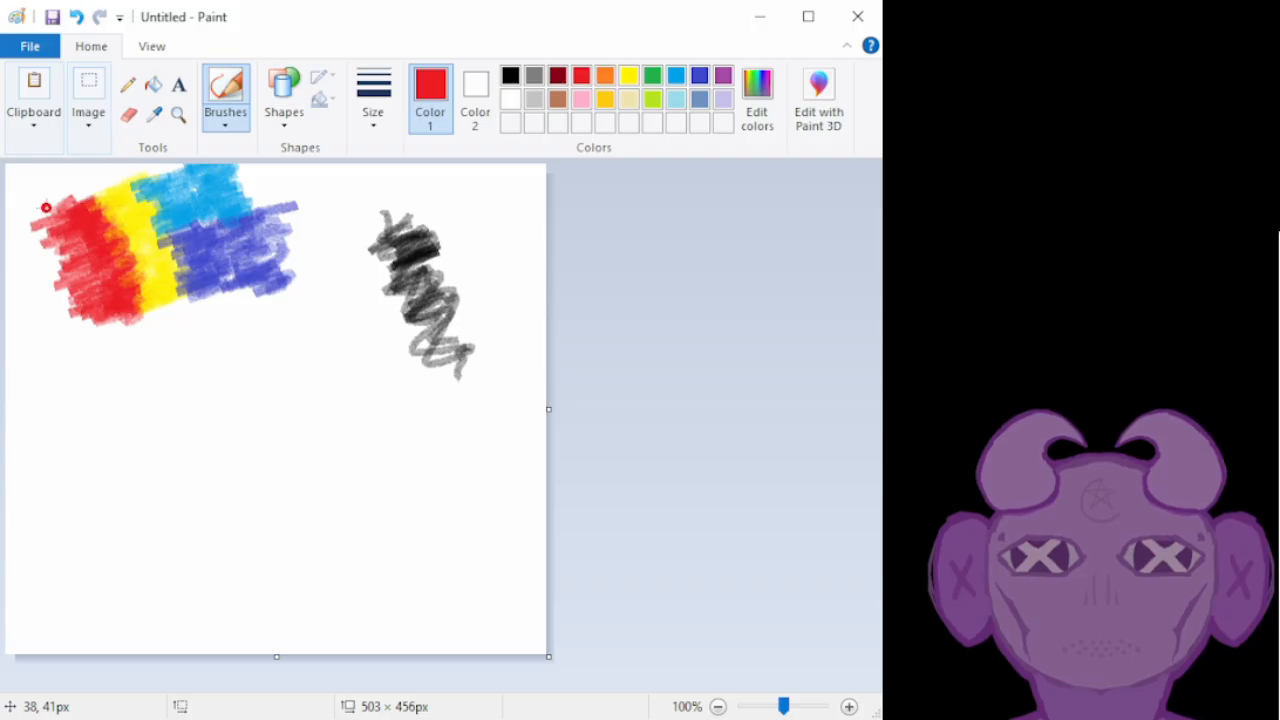
pyautogui.click(631, 76)
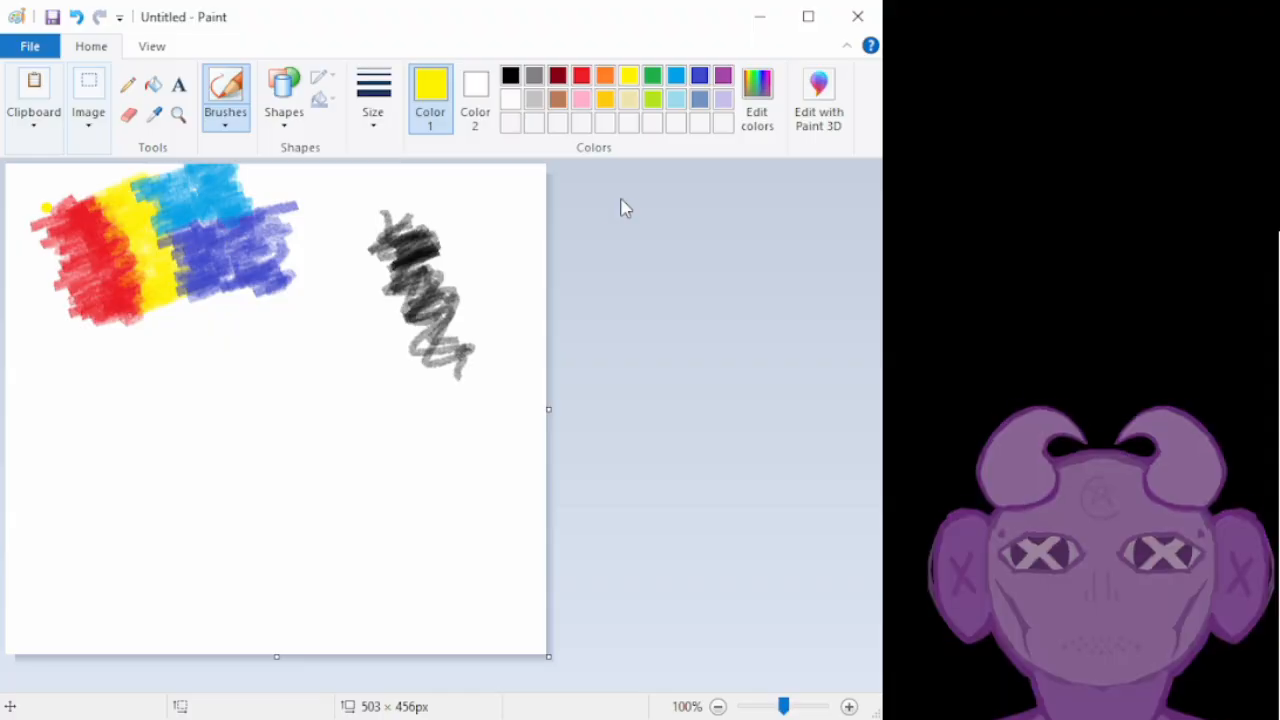
pyautogui.moveTo(69, 215)
pyautogui.mouseDown()
pyautogui.moveTo(92, 210)
pyautogui.moveTo(70, 215)
pyautogui.moveTo(102, 220)
pyautogui.moveTo(126, 250)
pyautogui.moveTo(100, 292)
pyautogui.moveTo(119, 310)
pyautogui.moveTo(120, 240)
pyautogui.mouseUp()
# Add more yellow over the orange overlap between the red and yellow patches with the textured brush
pyautogui.click(178, 114)
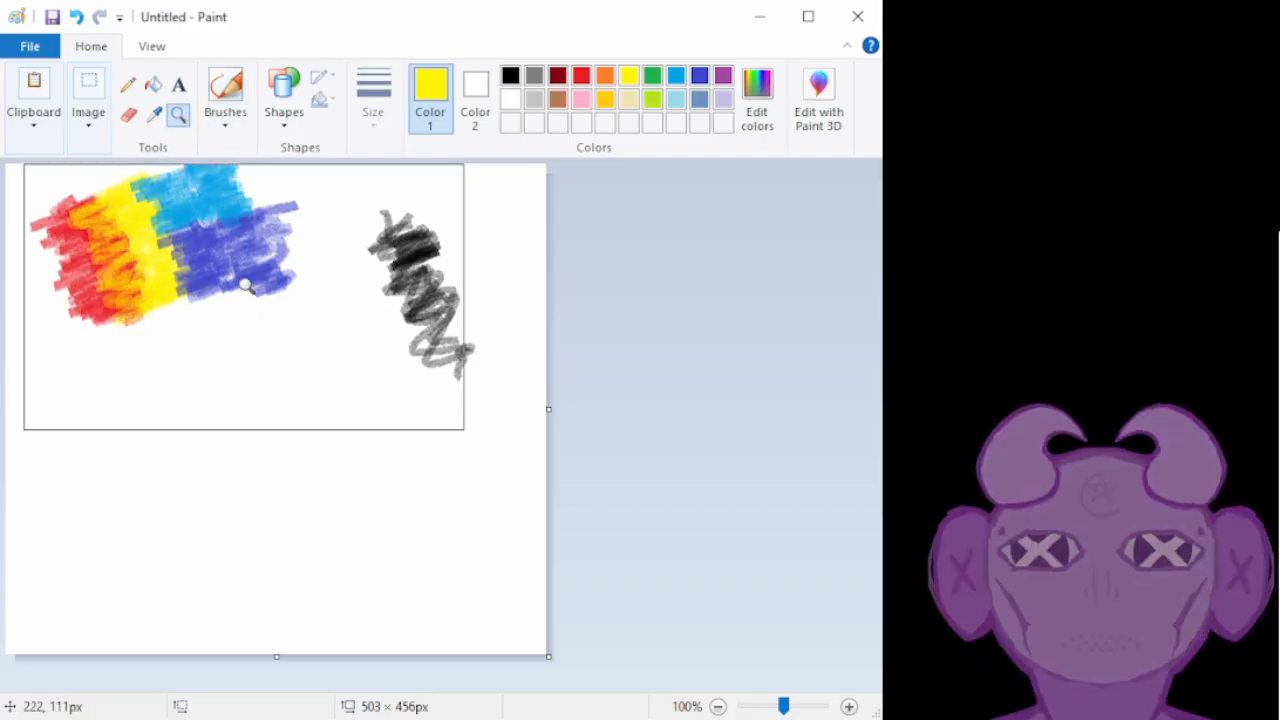
pyautogui.click(206, 255)
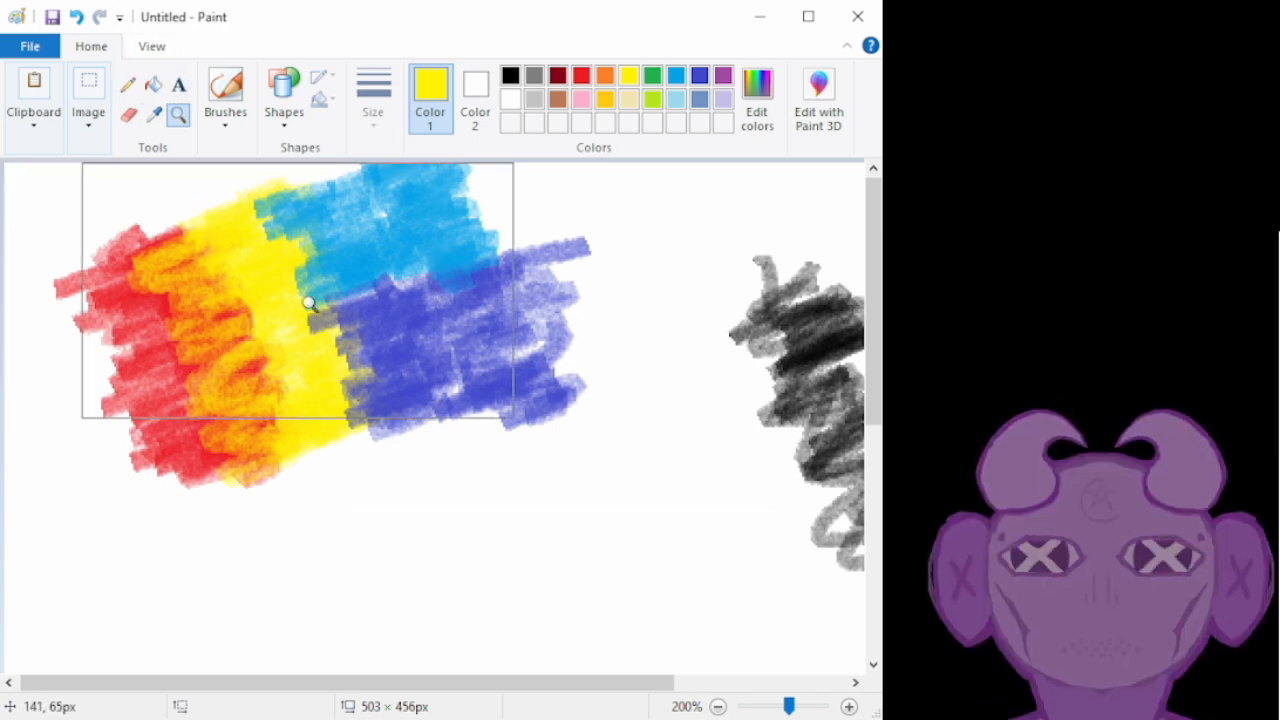
pyautogui.click(716, 706)
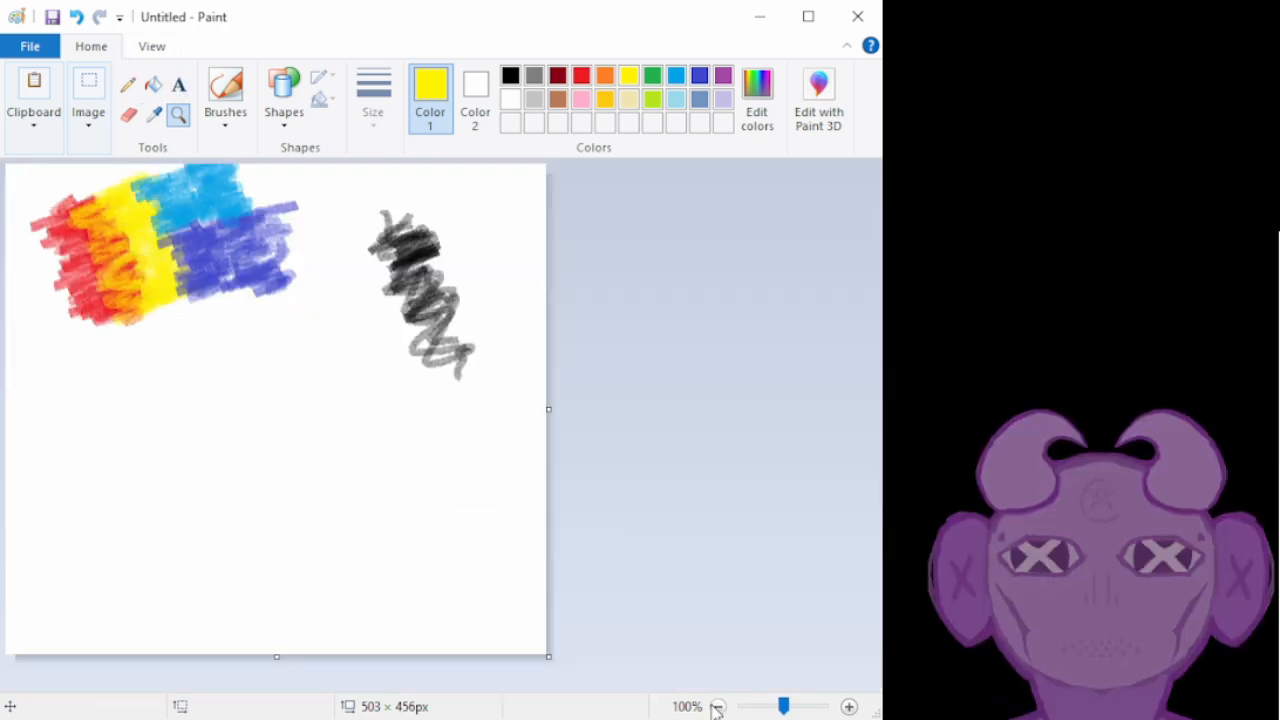
pyautogui.click(852, 708)
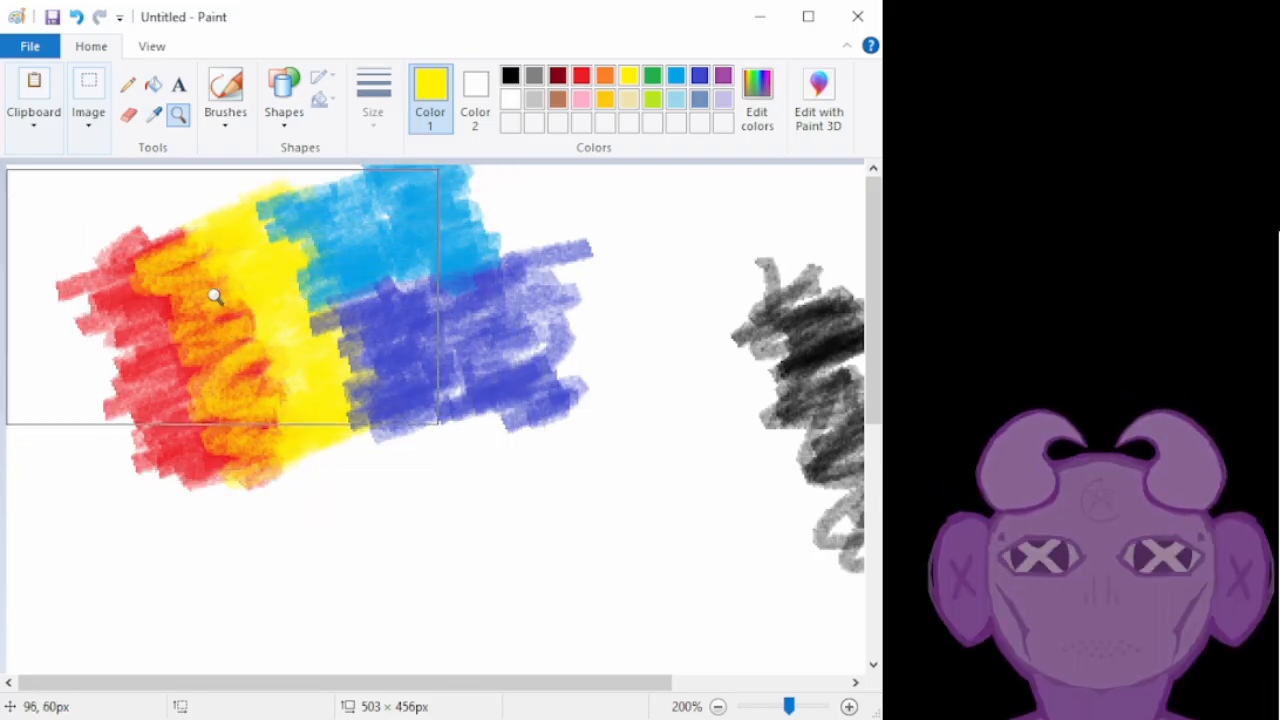
pyautogui.click(228, 88)
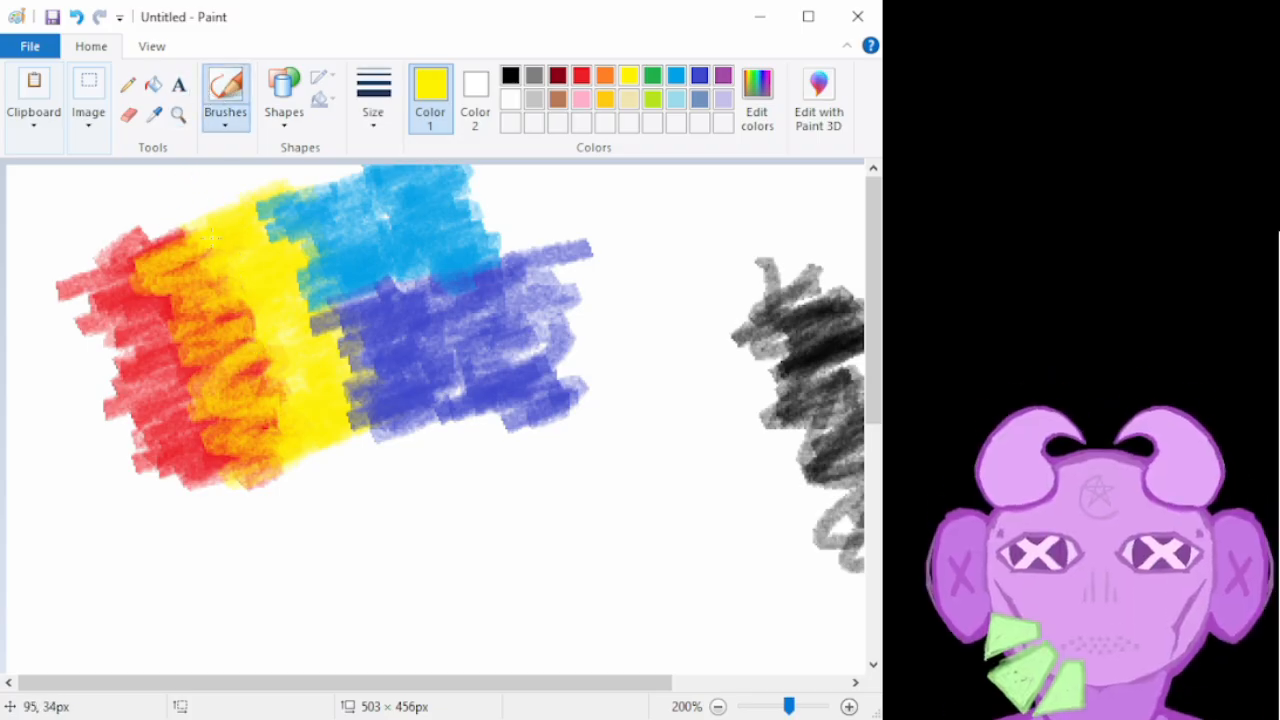
pyautogui.moveTo(139, 307)
pyautogui.mouseDown()
pyautogui.moveTo(178, 268)
pyautogui.moveTo(160, 315)
pyautogui.moveTo(223, 327)
pyautogui.moveTo(253, 449)
pyautogui.moveTo(255, 347)
pyautogui.moveTo(117, 281)
pyautogui.moveTo(189, 219)
pyautogui.mouseUp()
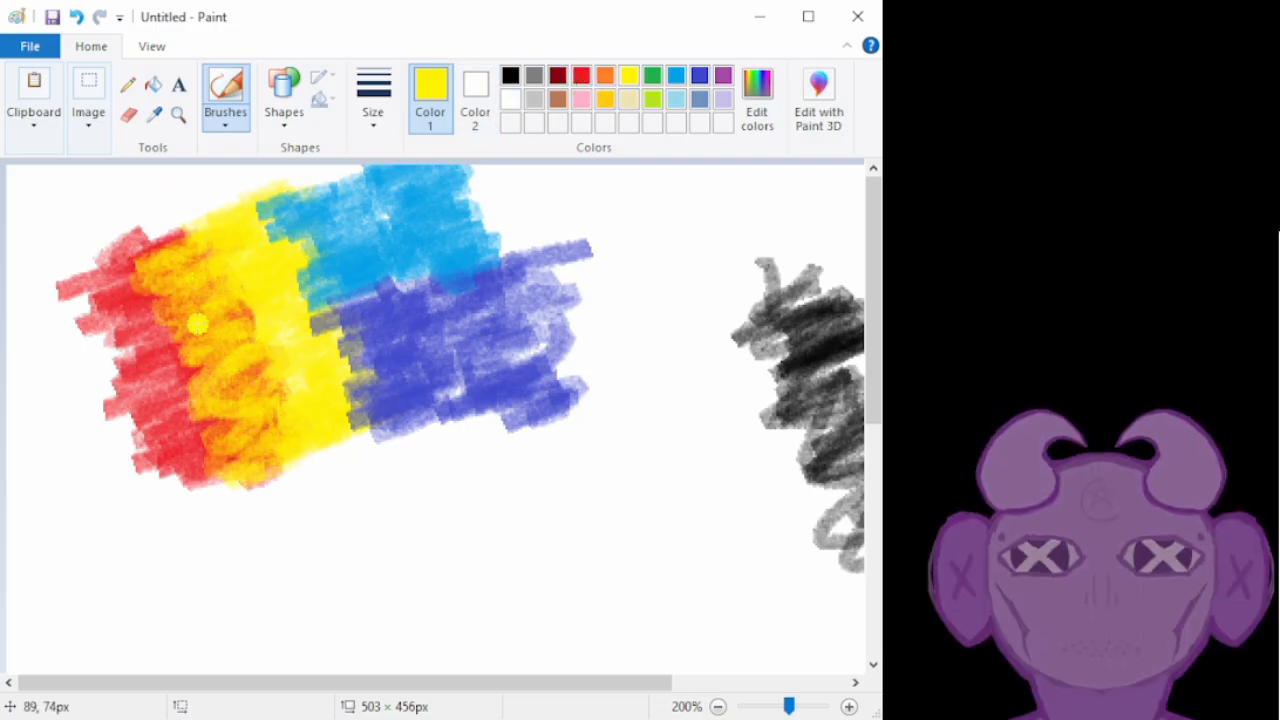
# Layer red over the orange overlap, extending it slightly into the yellow patch to deepen the blend
pyautogui.click(581, 76)
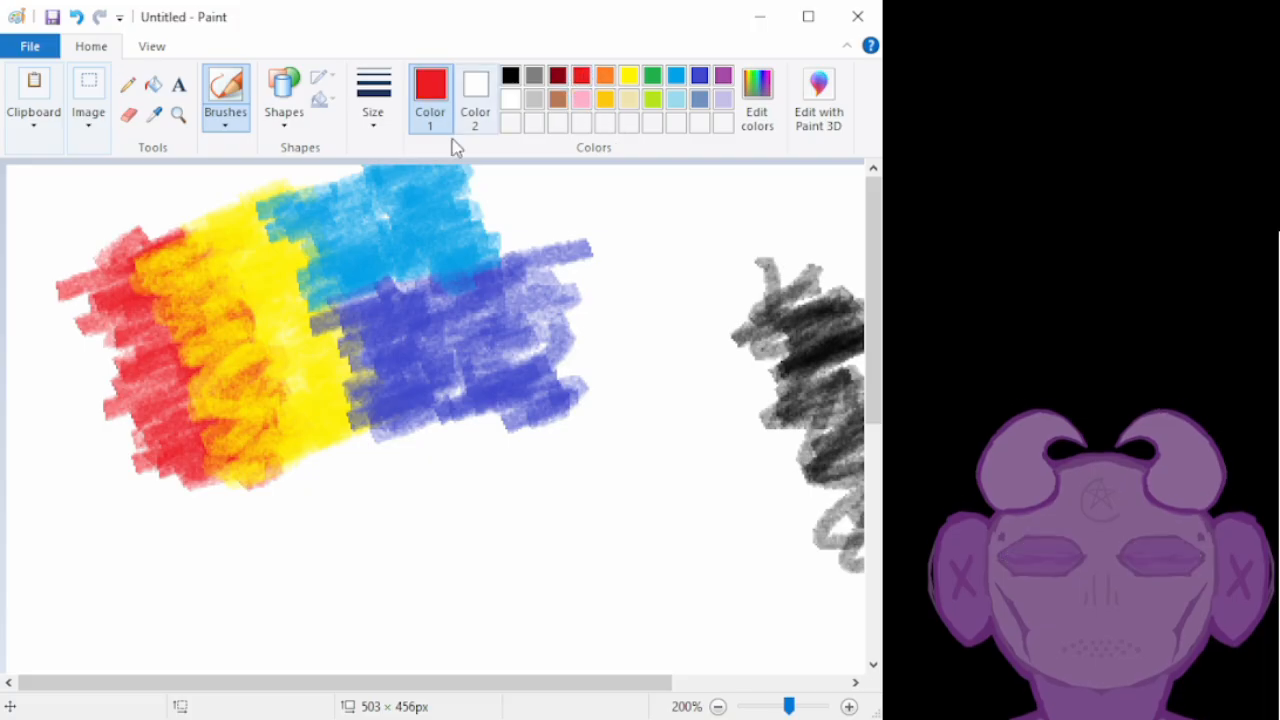
pyautogui.moveTo(149, 286)
pyautogui.mouseDown()
pyautogui.moveTo(145, 315)
pyautogui.moveTo(175, 368)
pyautogui.moveTo(200, 306)
pyautogui.moveTo(229, 337)
pyautogui.moveTo(258, 482)
pyautogui.mouseUp()
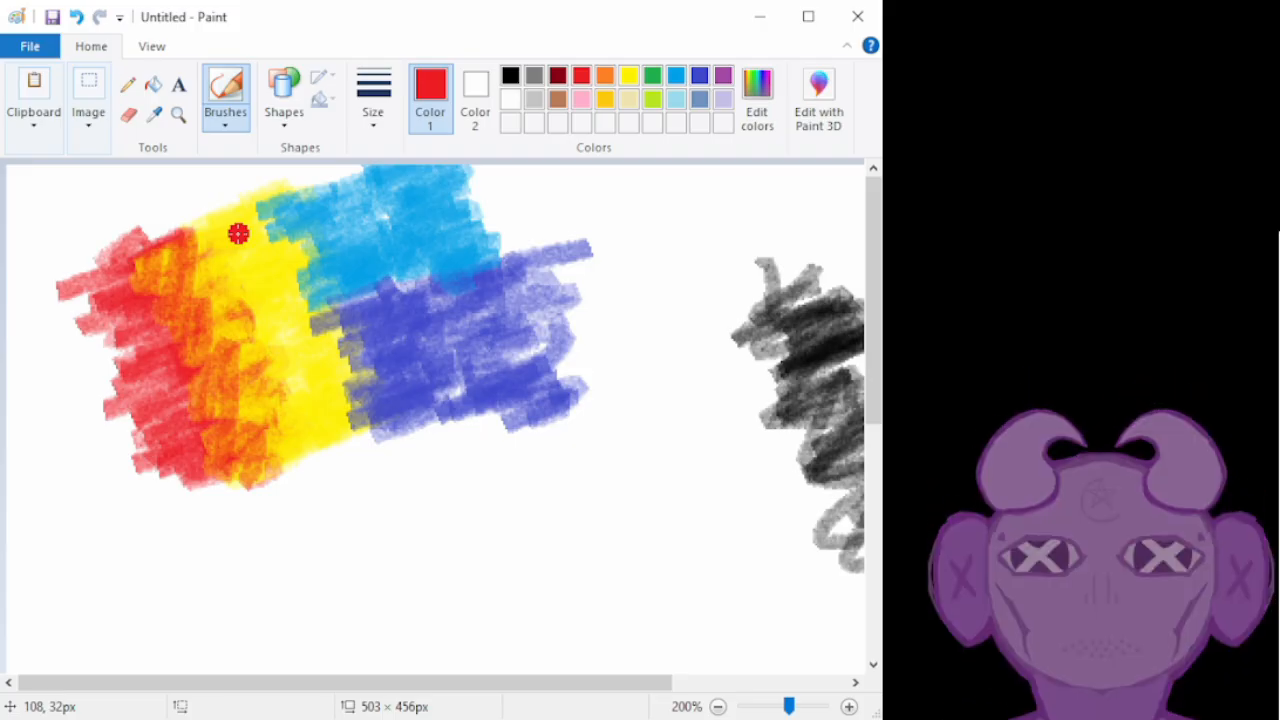
pyautogui.moveTo(182, 253)
pyautogui.mouseDown()
pyautogui.moveTo(212, 252)
pyautogui.moveTo(208, 346)
pyautogui.moveTo(224, 376)
pyautogui.moveTo(262, 339)
pyautogui.moveTo(291, 444)
pyautogui.moveTo(284, 358)
pyautogui.moveTo(261, 398)
pyautogui.moveTo(240, 388)
pyautogui.moveTo(205, 274)
pyautogui.moveTo(157, 253)
pyautogui.mouseUp()
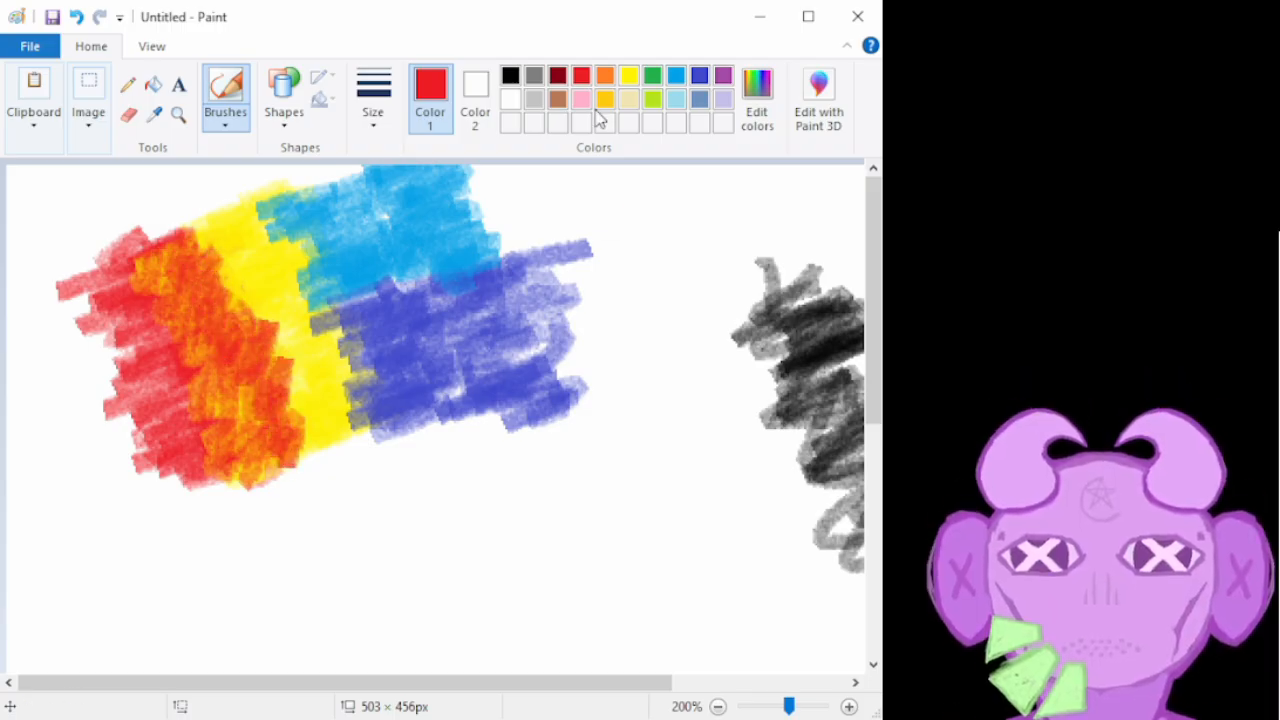
# Hatch yellow over the red-orange band with short diagonal strokes to blend it into a lighter orange
pyautogui.click(628, 78)
pyautogui.moveTo(172, 232)
pyautogui.mouseDown()
pyautogui.moveTo(232, 307)
pyautogui.moveTo(170, 265)
pyautogui.moveTo(245, 337)
pyautogui.moveTo(221, 341)
pyautogui.moveTo(275, 399)
pyautogui.moveTo(258, 419)
pyautogui.moveTo(277, 407)
pyautogui.moveTo(212, 290)
pyautogui.mouseUp()
pyautogui.hotkey('ctrl', 'z')
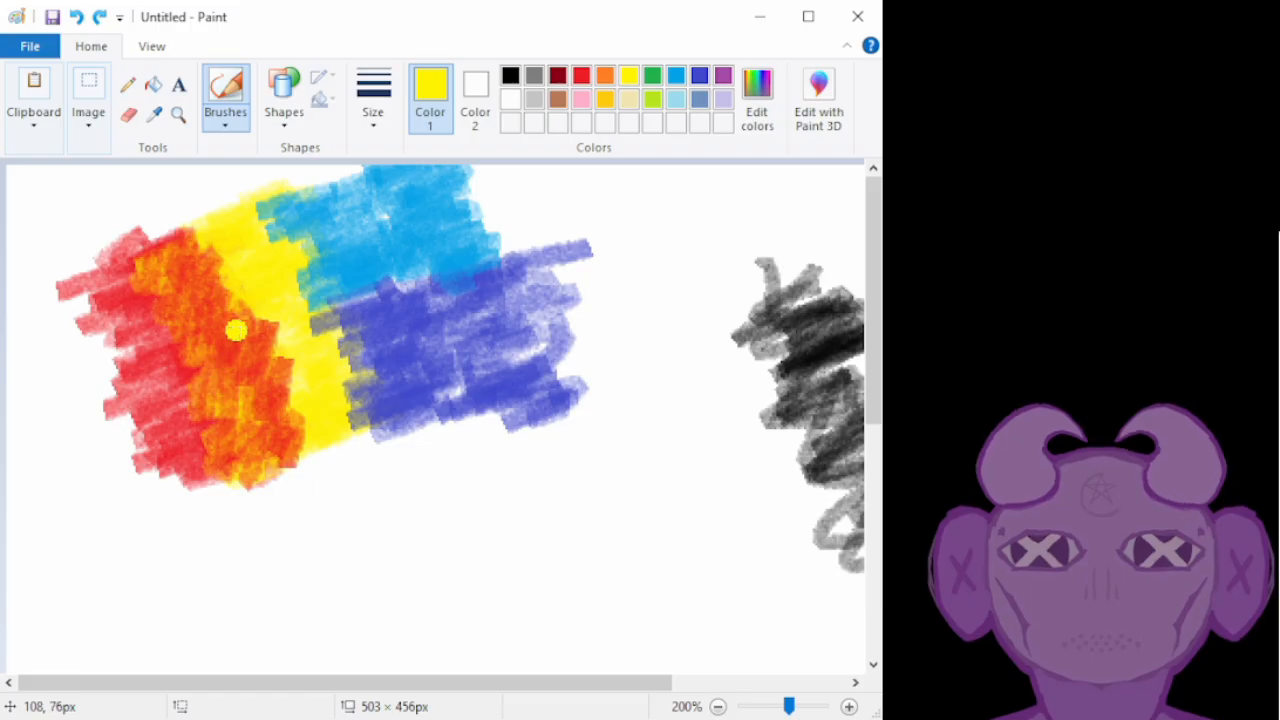
pyautogui.moveTo(178, 235)
pyautogui.mouseDown()
pyautogui.moveTo(171, 272)
pyautogui.moveTo(202, 245)
pyautogui.moveTo(217, 264)
pyautogui.moveTo(255, 430)
pyautogui.moveTo(285, 455)
pyautogui.moveTo(325, 410)
pyautogui.mouseUp()
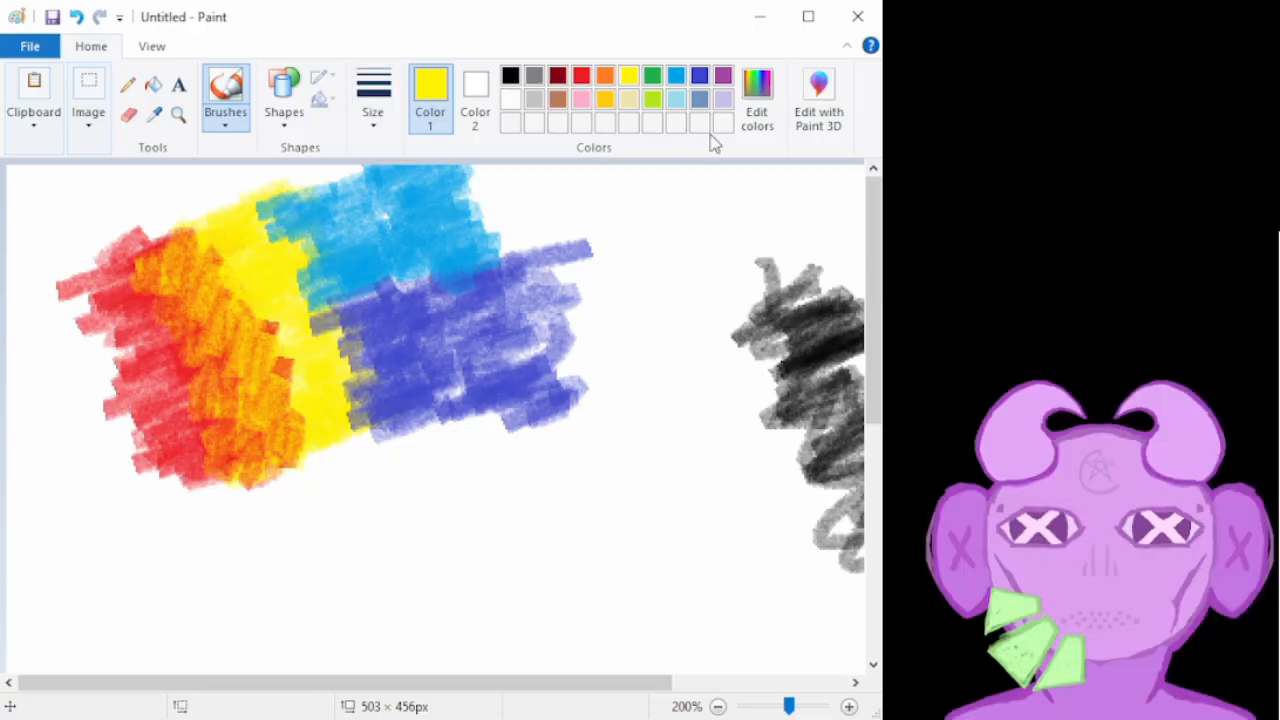
# Paint three overlapping red strokes with a smooth semi-transparent brush as a slanted bar below the colour swatches
pyautogui.click(582, 80)
pyautogui.moveTo(331, 490); pyautogui.dragTo(619, 519)
pyautogui.moveTo(403, 500); pyautogui.dragTo(645, 540)
pyautogui.moveTo(452, 508); pyautogui.dragTo(650, 540)
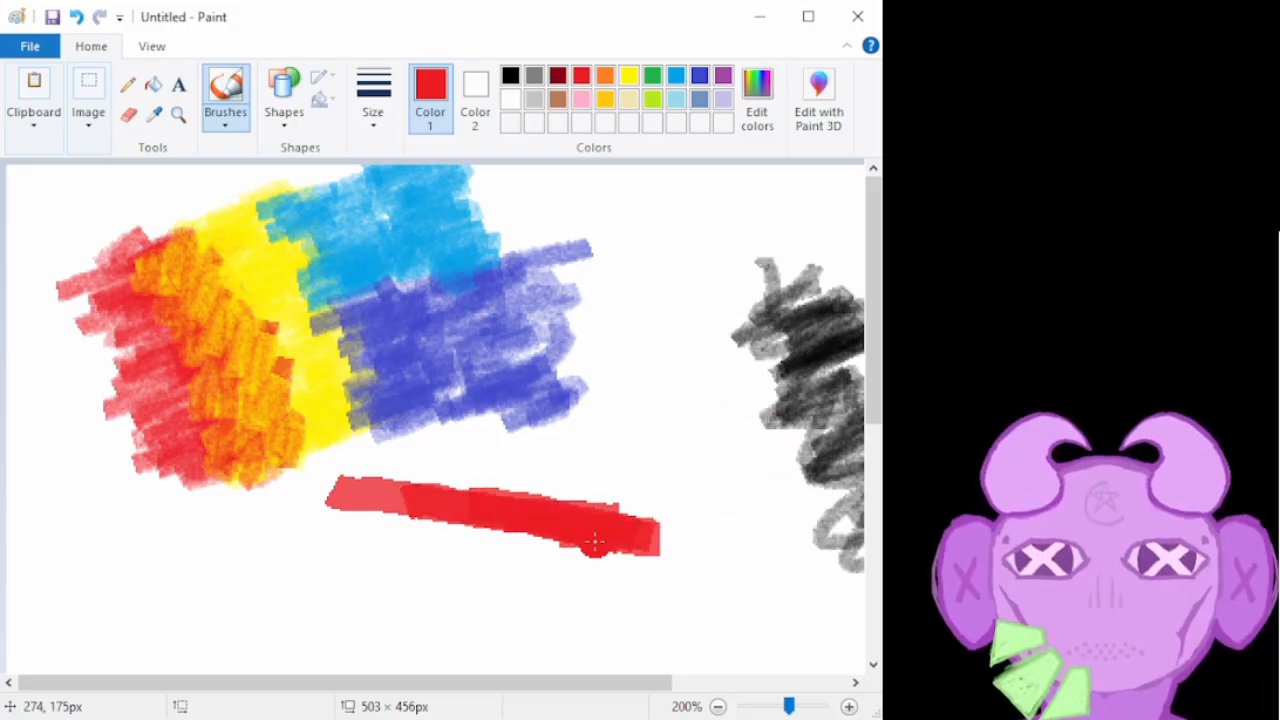
# Layer yellow strokes over the red bar and extend the yellow below it into a rounded, filled shape
pyautogui.click(629, 77)
pyautogui.moveTo(352, 487); pyautogui.dragTo(663, 540)
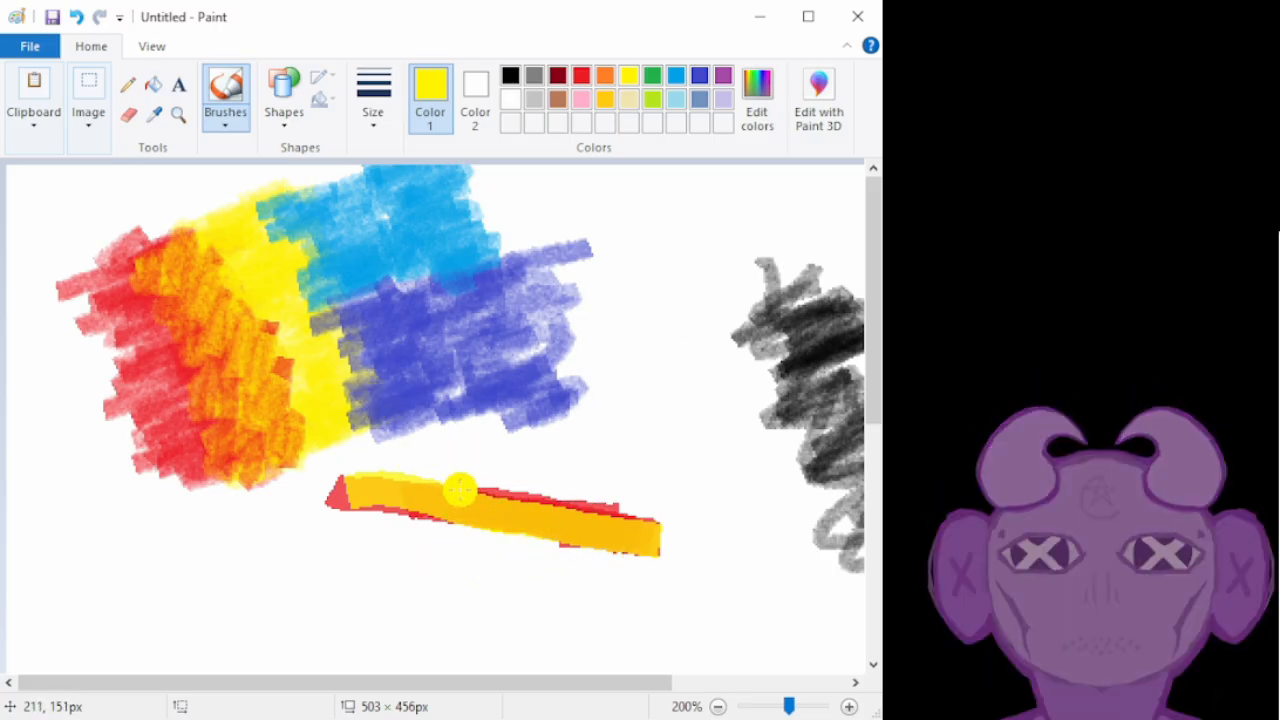
pyautogui.moveTo(445, 493); pyautogui.dragTo(662, 540)
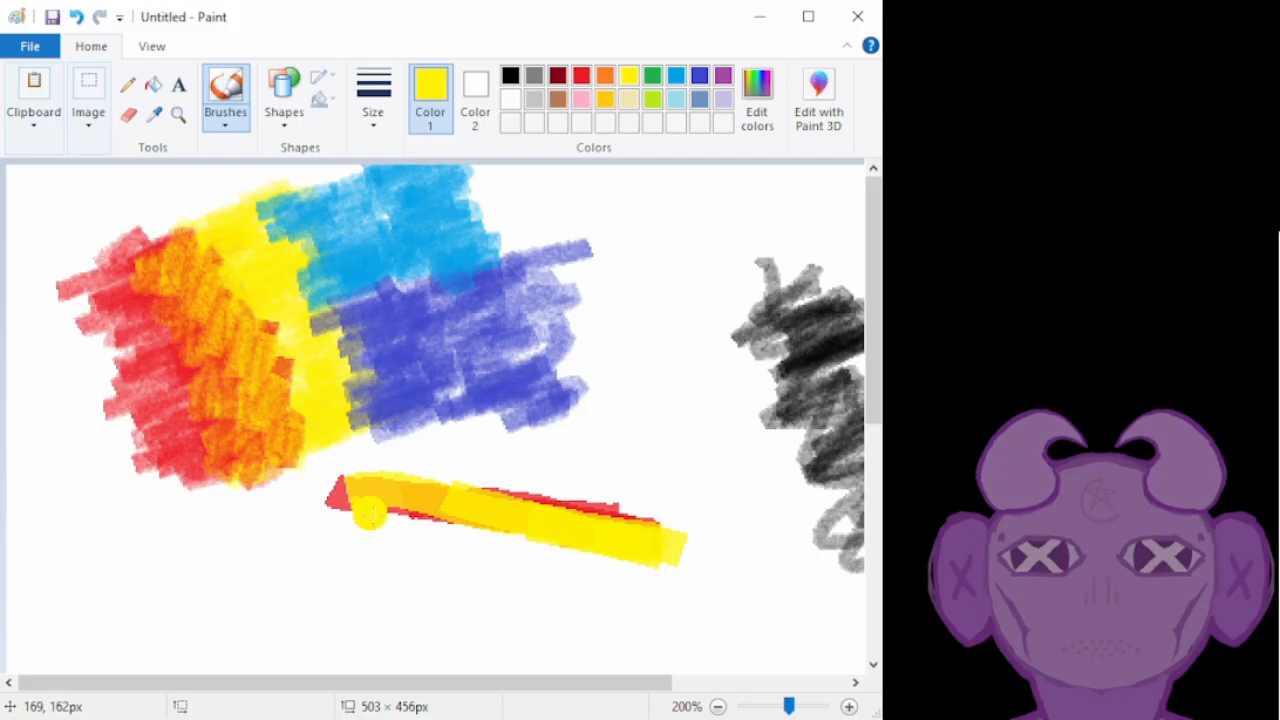
pyautogui.moveTo(369, 513)
pyautogui.mouseDown()
pyautogui.moveTo(630, 585)
pyautogui.moveTo(523, 539)
pyautogui.moveTo(347, 525)
pyautogui.moveTo(581, 590)
pyautogui.moveTo(417, 569)
pyautogui.moveTo(505, 583)
pyautogui.mouseUp()
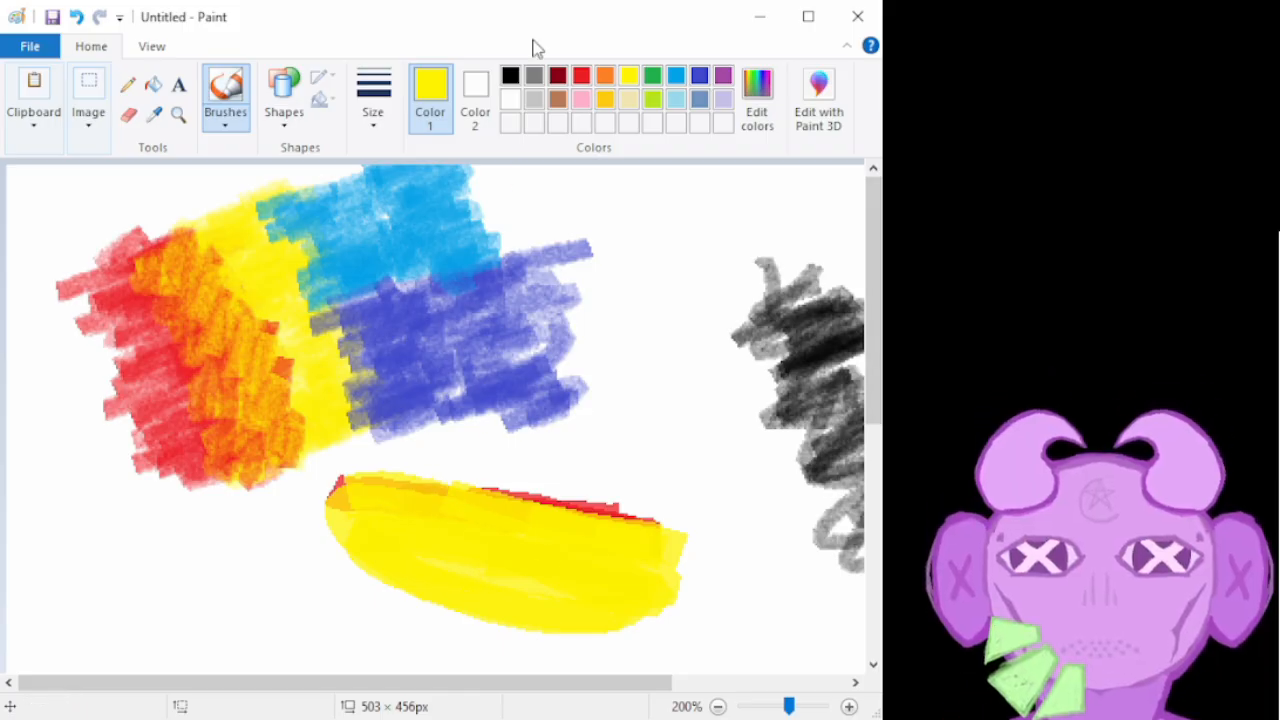
# Paint a smooth red band along the yellow shape's lower edge and scribble textured red over the yellow above it
pyautogui.click(582, 78)
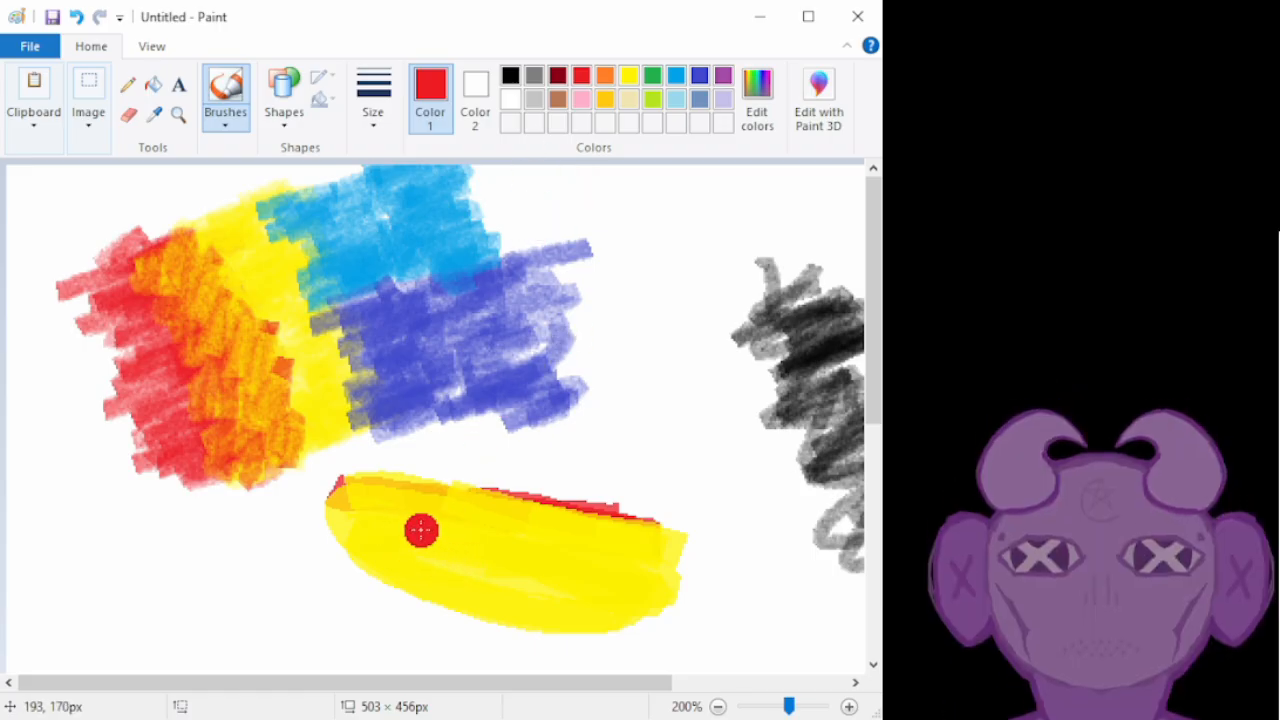
pyautogui.moveTo(337, 554)
pyautogui.mouseDown()
pyautogui.moveTo(650, 617)
pyautogui.moveTo(593, 620)
pyautogui.moveTo(433, 586)
pyautogui.moveTo(387, 558)
pyautogui.moveTo(640, 641)
pyautogui.mouseUp()
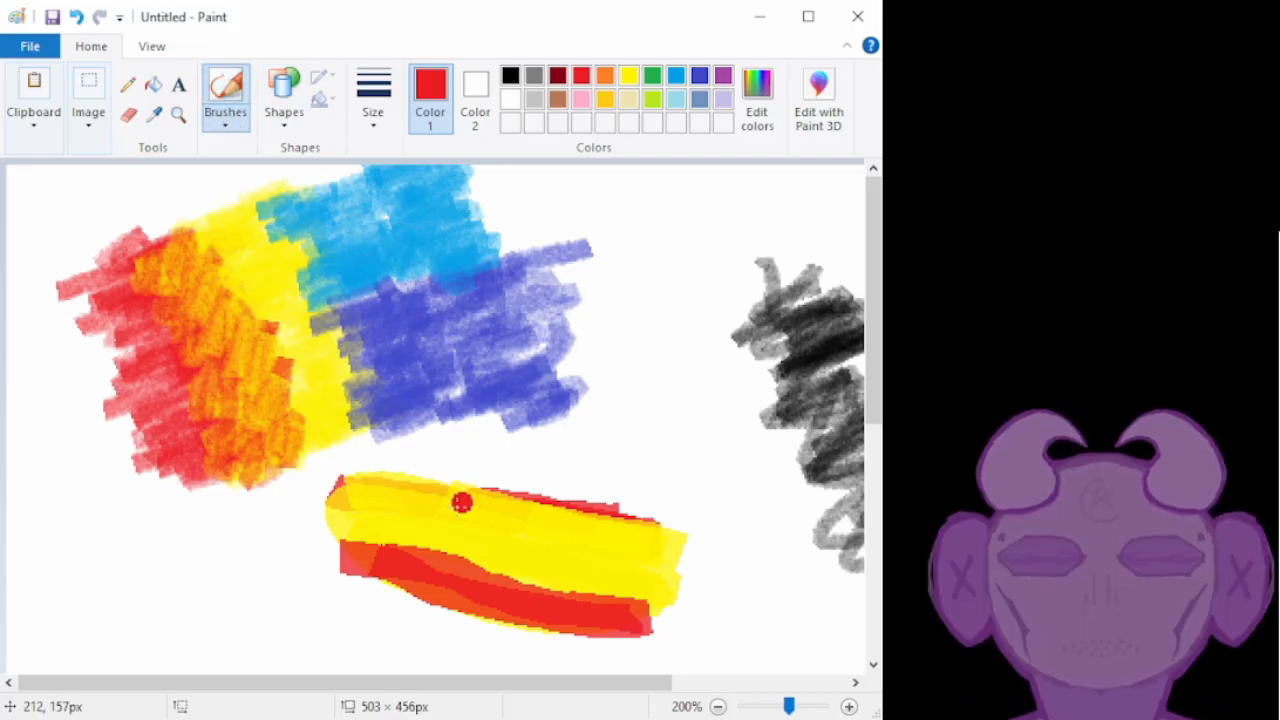
pyautogui.moveTo(345, 487)
pyautogui.mouseDown()
pyautogui.moveTo(407, 483)
pyautogui.moveTo(335, 535)
pyautogui.moveTo(447, 501)
pyautogui.moveTo(395, 556)
pyautogui.moveTo(504, 505)
pyautogui.moveTo(471, 536)
pyautogui.moveTo(471, 559)
pyautogui.moveTo(563, 517)
pyautogui.moveTo(526, 556)
pyautogui.moveTo(529, 571)
pyautogui.moveTo(629, 528)
pyautogui.moveTo(610, 585)
pyautogui.moveTo(673, 545)
pyautogui.moveTo(636, 599)
pyautogui.moveTo(671, 531)
pyautogui.moveTo(593, 582)
pyautogui.moveTo(557, 584)
pyautogui.moveTo(605, 515)
pyautogui.moveTo(492, 568)
pyautogui.moveTo(526, 524)
pyautogui.moveTo(453, 549)
pyautogui.moveTo(445, 538)
pyautogui.moveTo(477, 496)
pyautogui.moveTo(388, 534)
pyautogui.moveTo(419, 496)
pyautogui.moveTo(380, 514)
pyautogui.mouseUp()
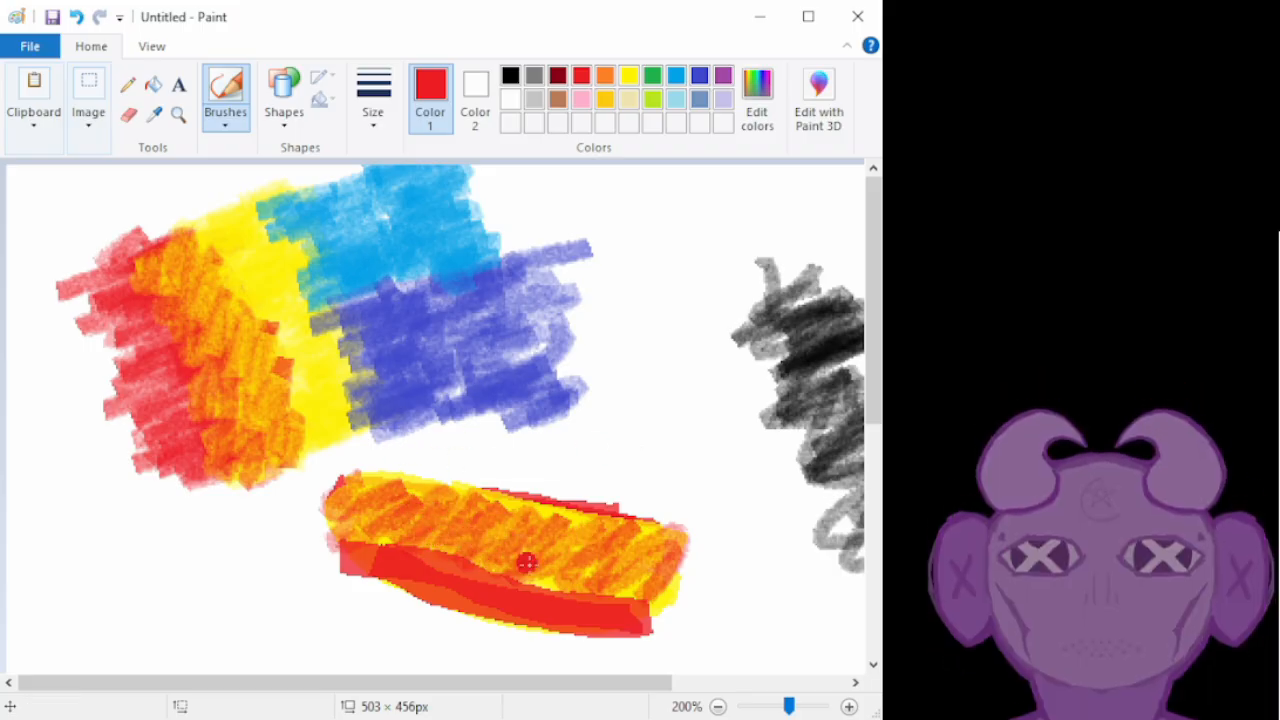
pyautogui.moveTo(642, 580)
pyautogui.mouseDown()
pyautogui.moveTo(573, 597)
pyautogui.moveTo(605, 562)
pyautogui.moveTo(526, 585)
pyautogui.moveTo(556, 558)
pyautogui.moveTo(495, 569)
pyautogui.moveTo(472, 540)
pyautogui.moveTo(338, 518)
pyautogui.mouseUp()
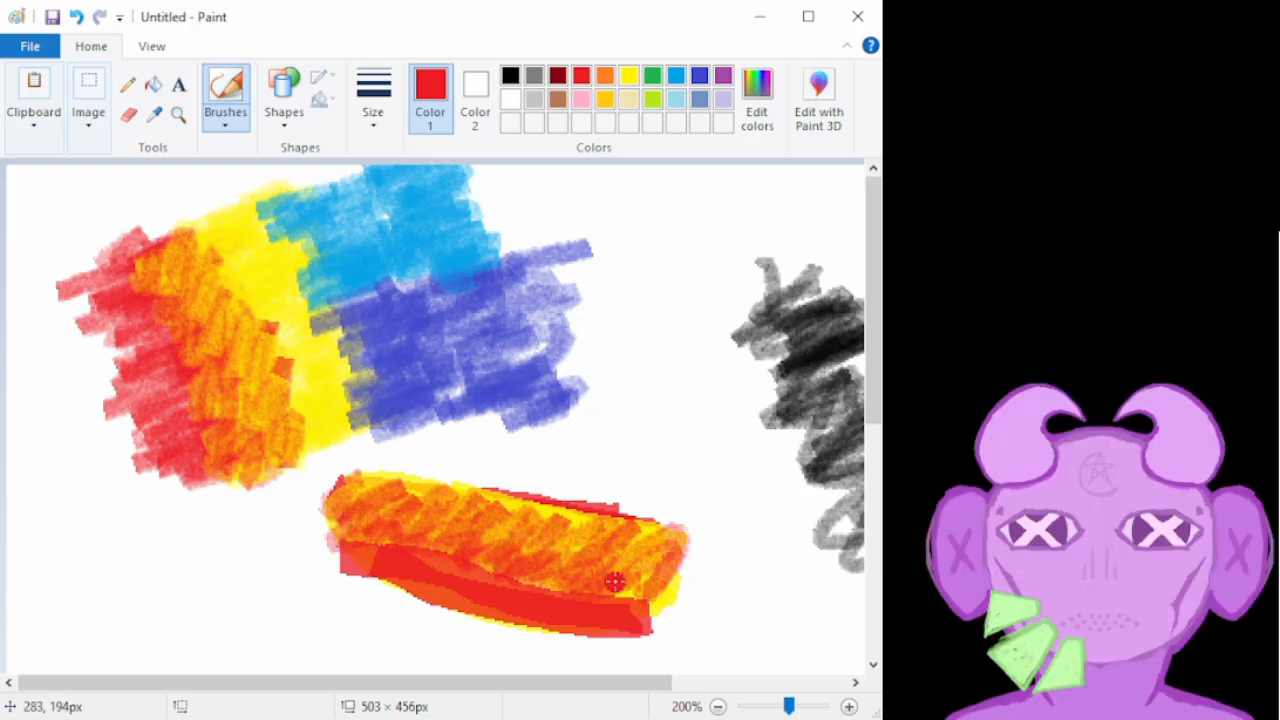
pyautogui.moveTo(660, 575)
pyautogui.mouseDown()
pyautogui.moveTo(602, 587)
pyautogui.moveTo(598, 565)
pyautogui.moveTo(497, 550)
pyautogui.moveTo(505, 526)
pyautogui.moveTo(417, 535)
pyautogui.moveTo(350, 505)
pyautogui.mouseUp()
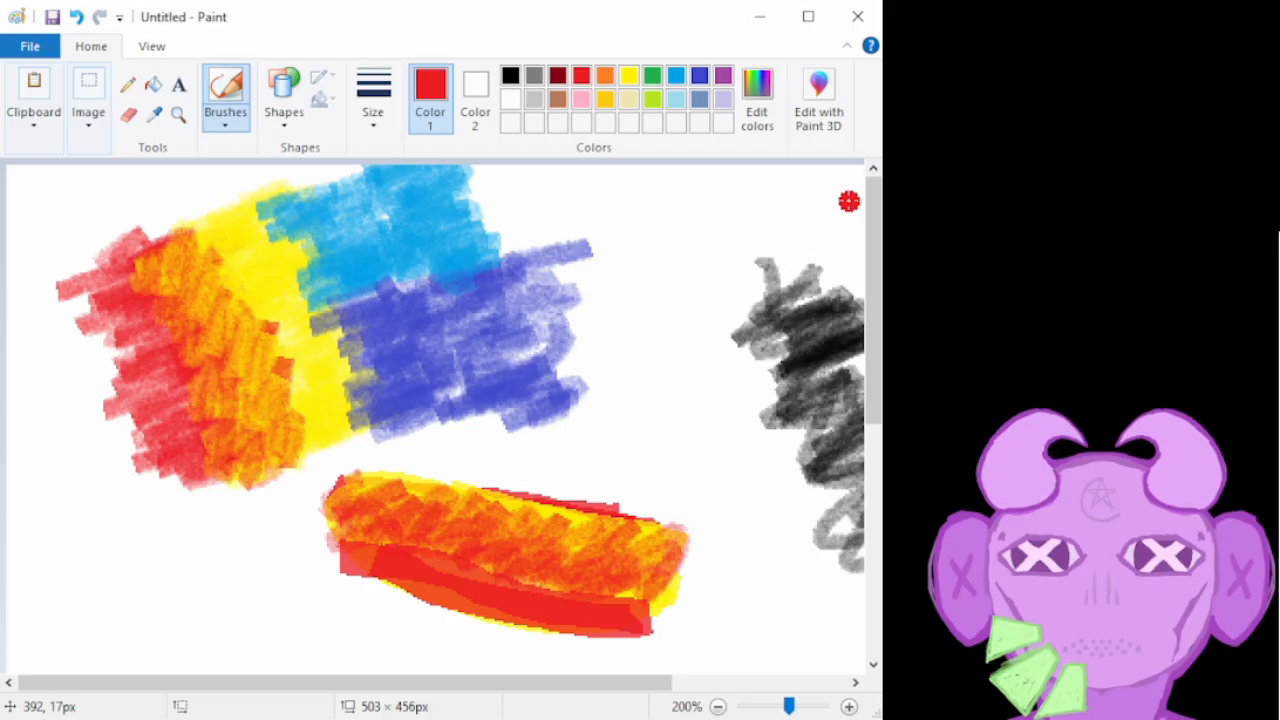
# Paint a filled yellow oval with the smooth brush above the upper end of the red-orange bar
pyautogui.click(605, 78)
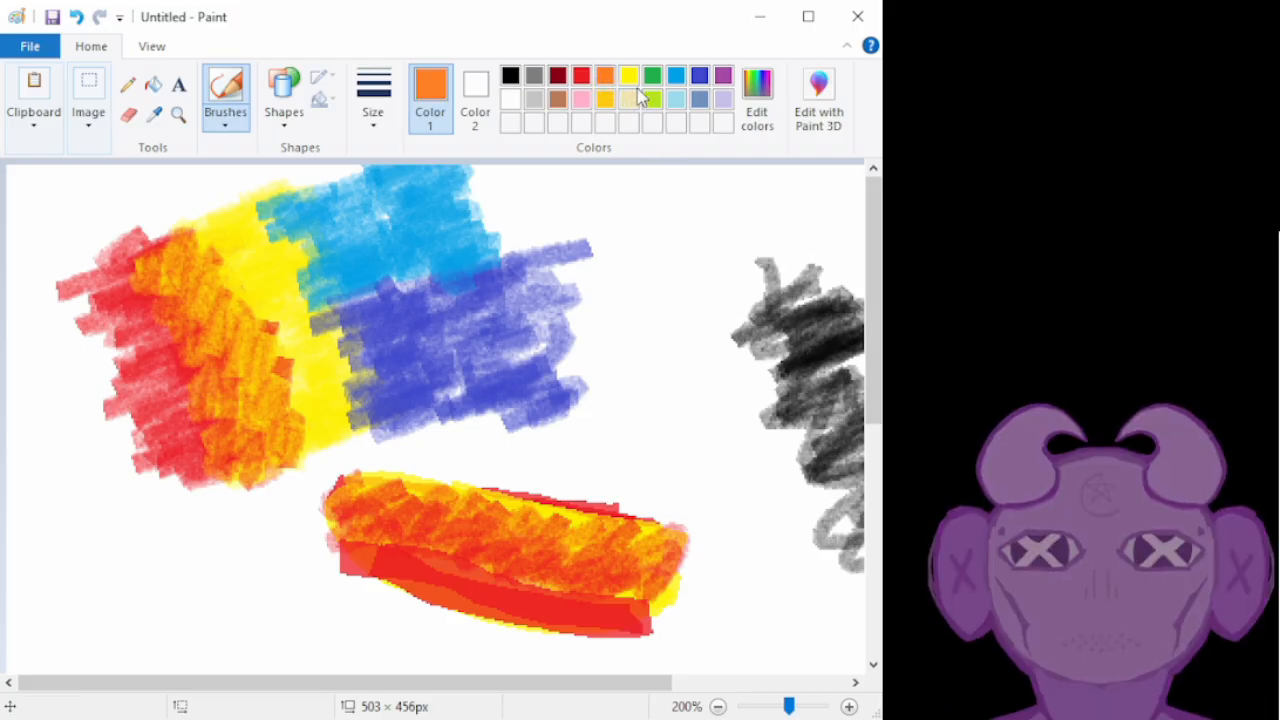
pyautogui.click(606, 98)
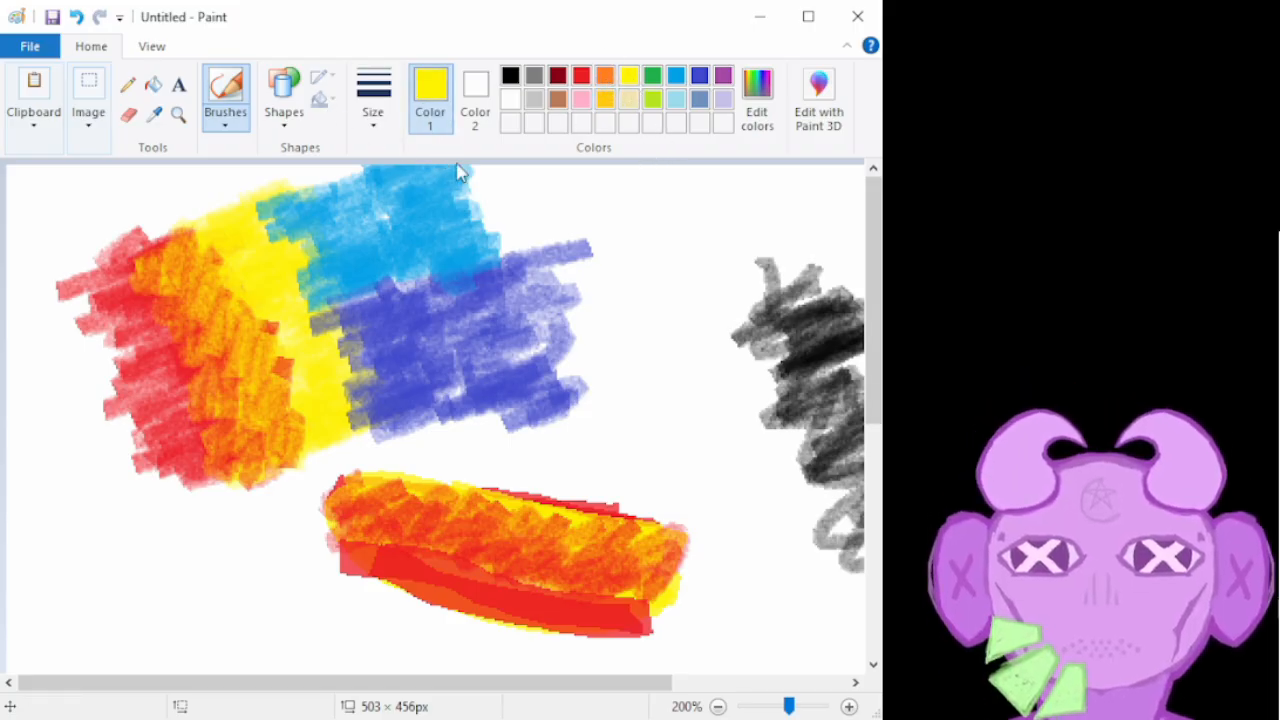
pyautogui.moveTo(622, 418)
pyautogui.mouseDown()
pyautogui.moveTo(739, 429)
pyautogui.moveTo(644, 444)
pyautogui.moveTo(595, 429)
pyautogui.mouseUp()
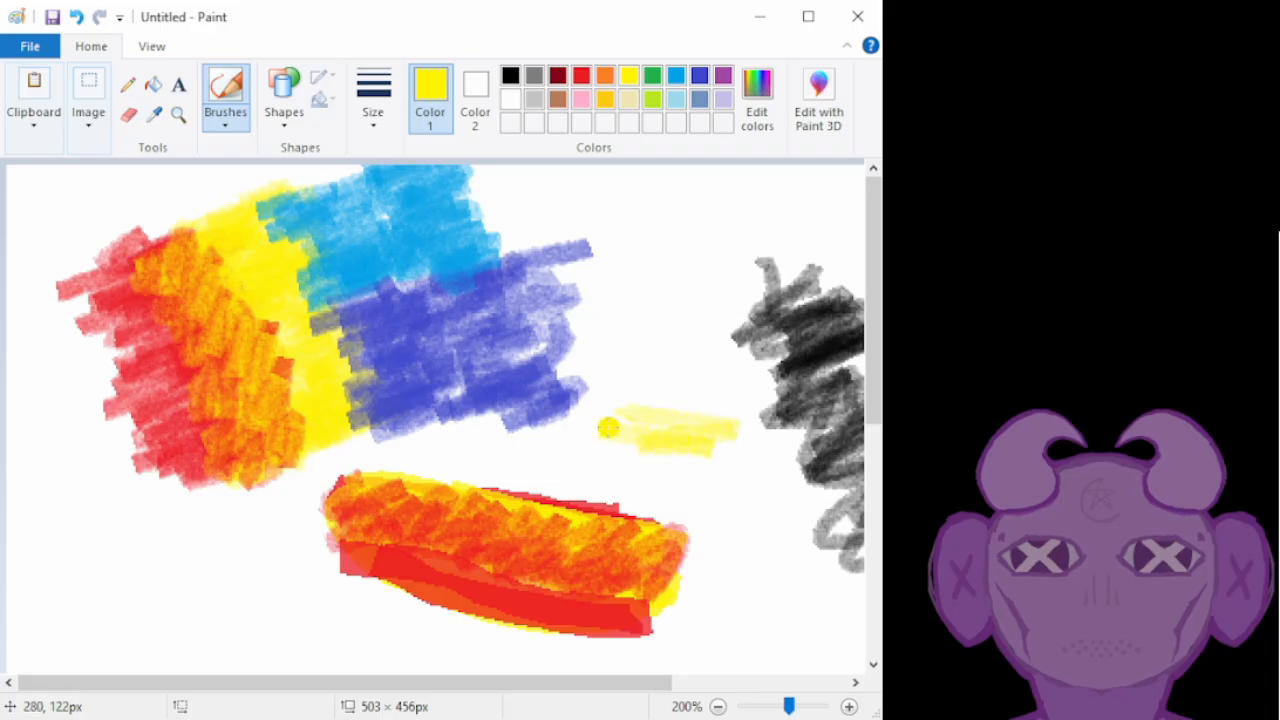
pyautogui.hotkey('ctrl', 'z')
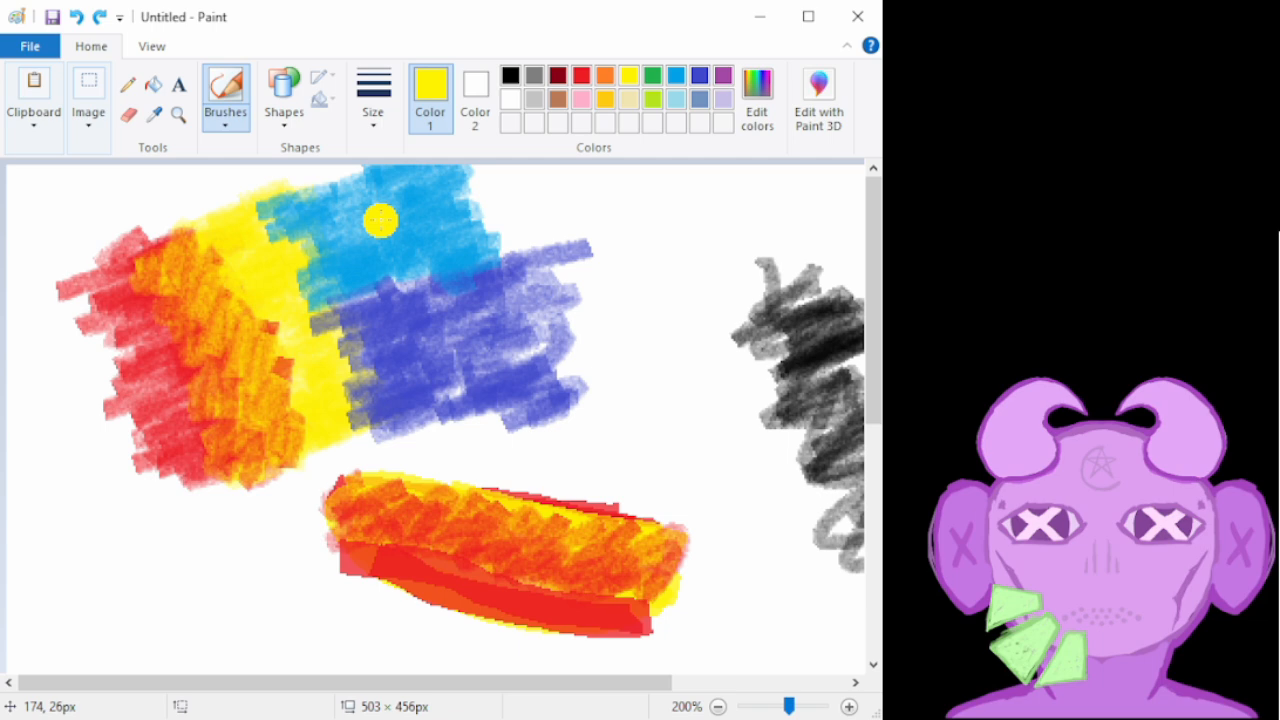
pyautogui.moveTo(614, 420)
pyautogui.mouseDown()
pyautogui.moveTo(733, 426)
pyautogui.moveTo(721, 468)
pyautogui.moveTo(617, 448)
pyautogui.moveTo(693, 433)
pyautogui.mouseUp()
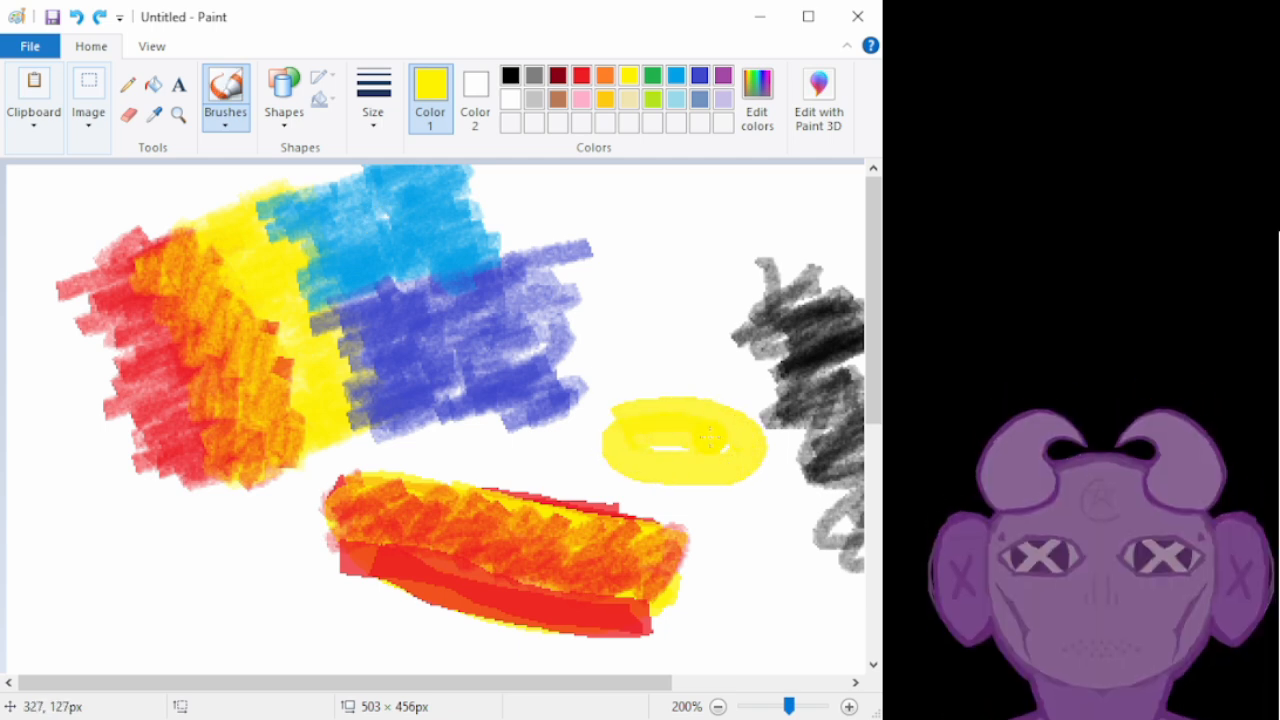
pyautogui.moveTo(616, 436)
pyautogui.mouseDown()
pyautogui.moveTo(683, 404)
pyautogui.moveTo(727, 447)
pyautogui.moveTo(607, 462)
pyautogui.moveTo(626, 416)
pyautogui.mouseUp()
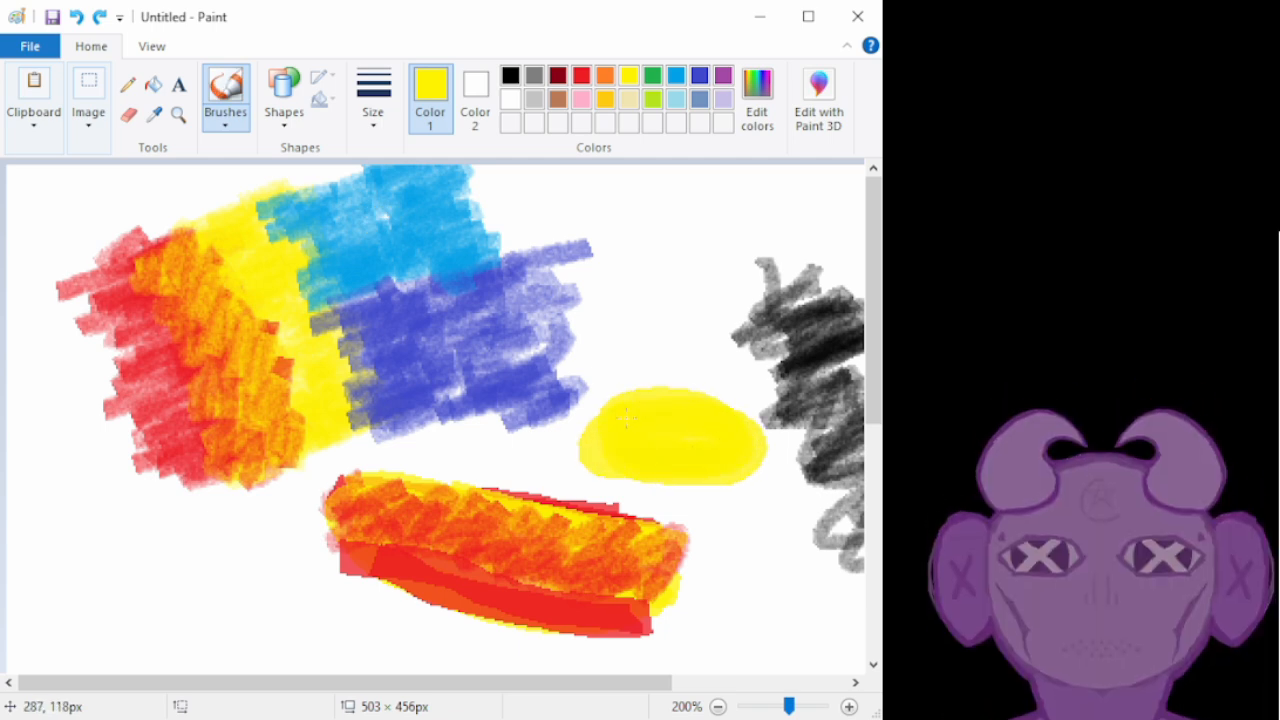
pyautogui.moveTo(722, 464); pyautogui.dragTo(673, 438)
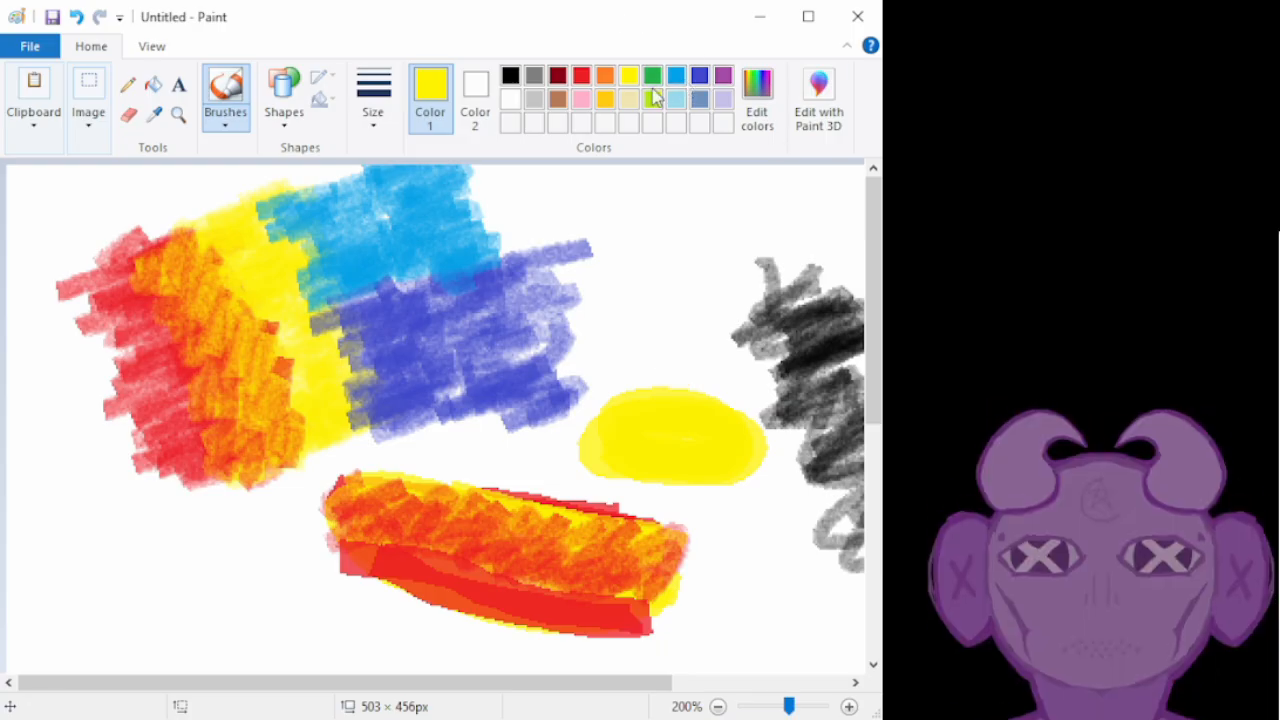
# Cover the yellow oval with textured orange strokes, blending it into a light orange
pyautogui.click(607, 80)
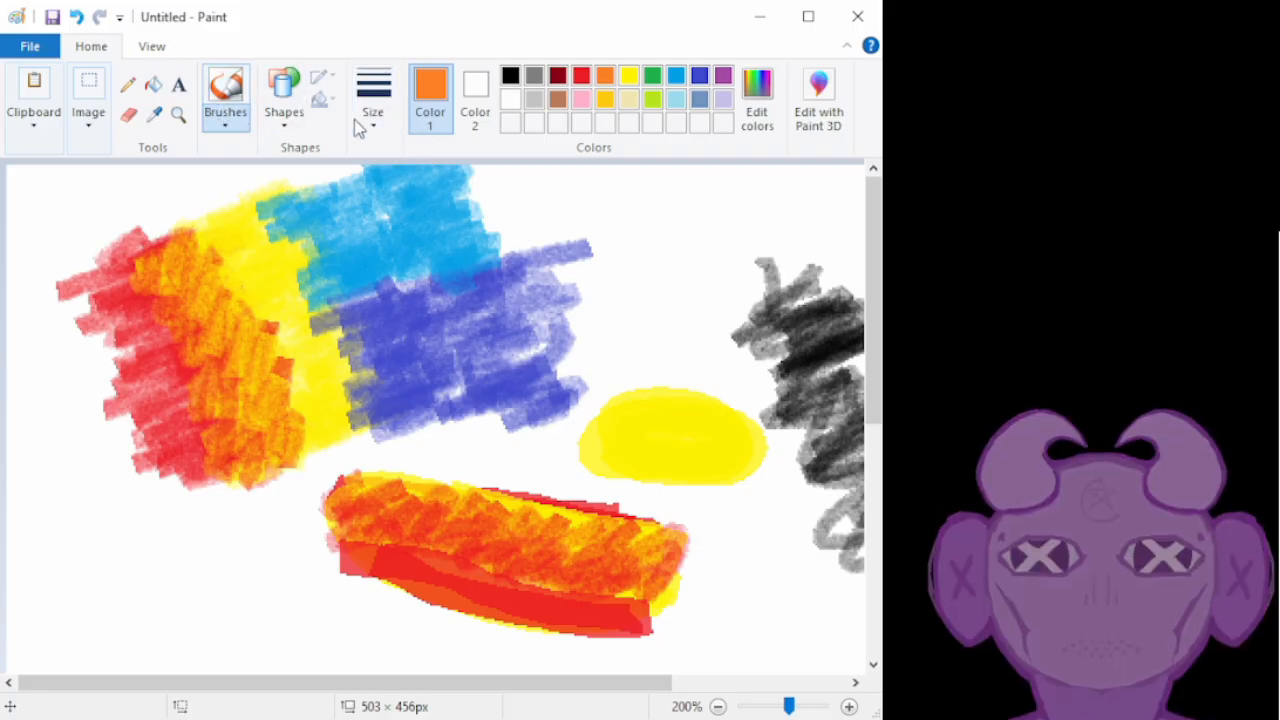
pyautogui.click(358, 207)
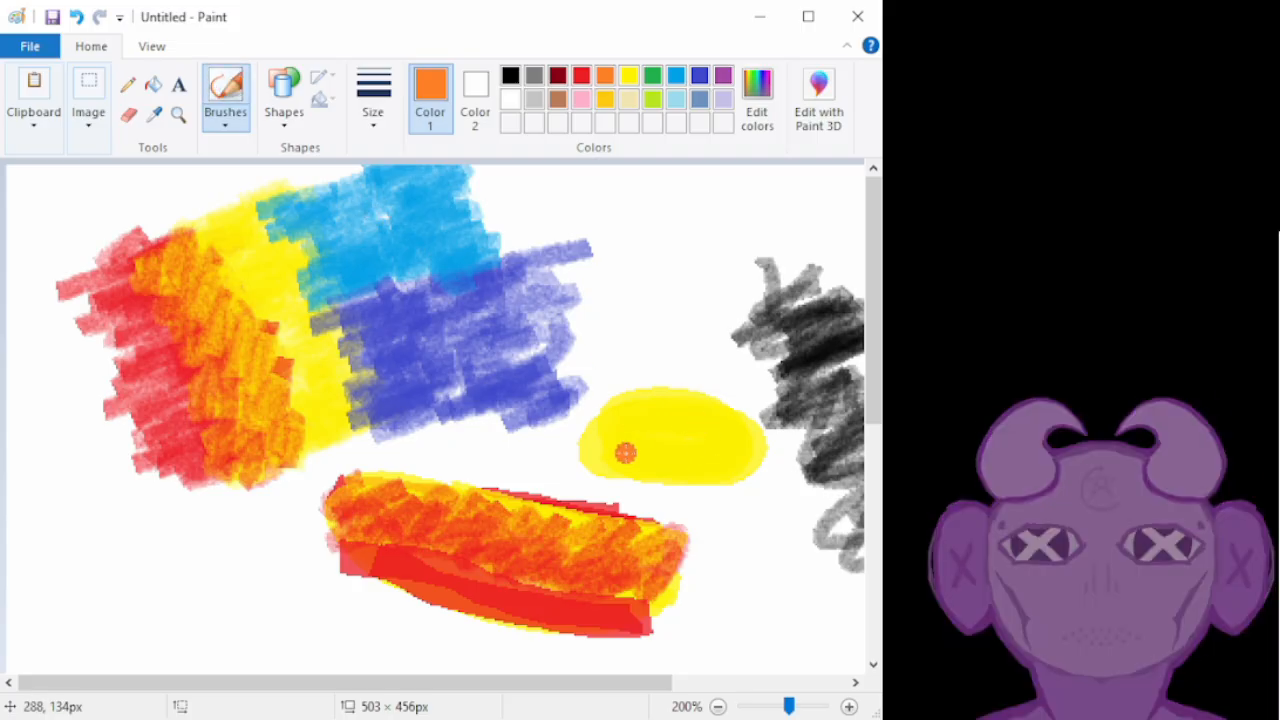
pyautogui.moveTo(596, 442)
pyautogui.mouseDown()
pyautogui.moveTo(616, 415)
pyautogui.moveTo(623, 481)
pyautogui.moveTo(638, 402)
pyautogui.moveTo(643, 450)
pyautogui.moveTo(647, 409)
pyautogui.moveTo(664, 422)
pyautogui.moveTo(651, 459)
pyautogui.moveTo(688, 404)
pyautogui.mouseUp()
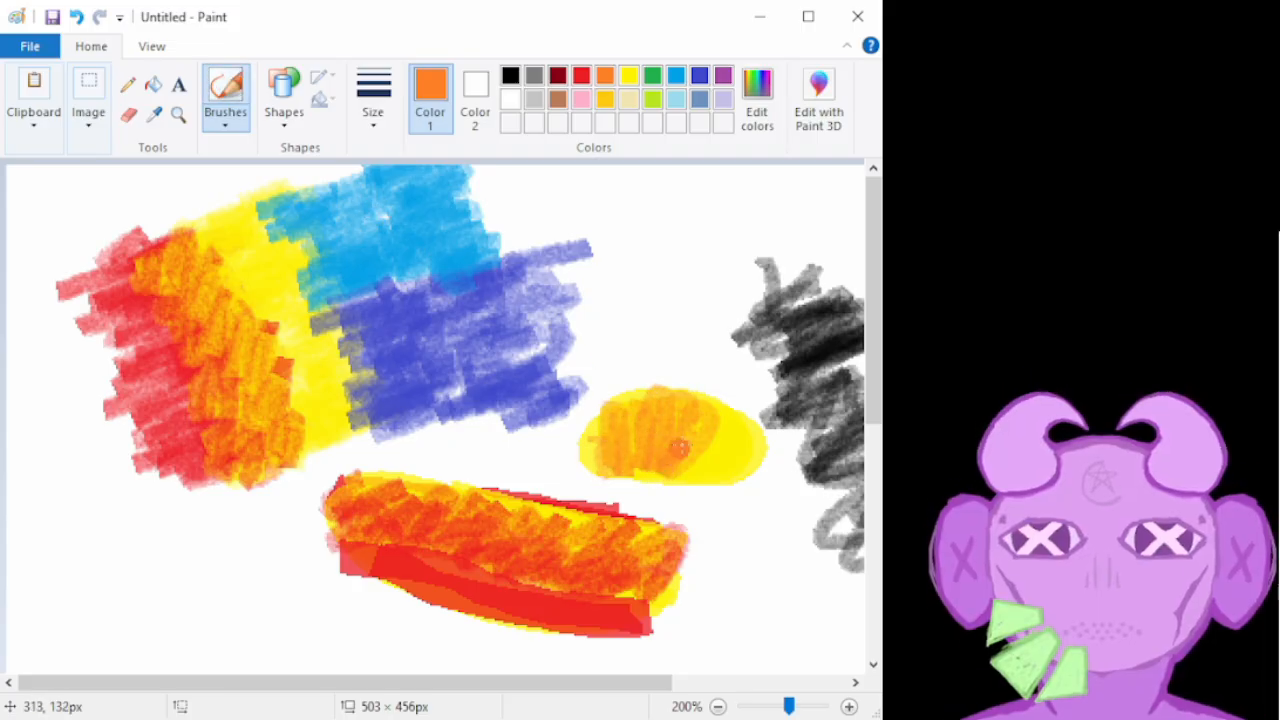
pyautogui.moveTo(684, 449)
pyautogui.mouseDown()
pyautogui.moveTo(673, 468)
pyautogui.moveTo(752, 466)
pyautogui.moveTo(741, 416)
pyautogui.mouseUp()
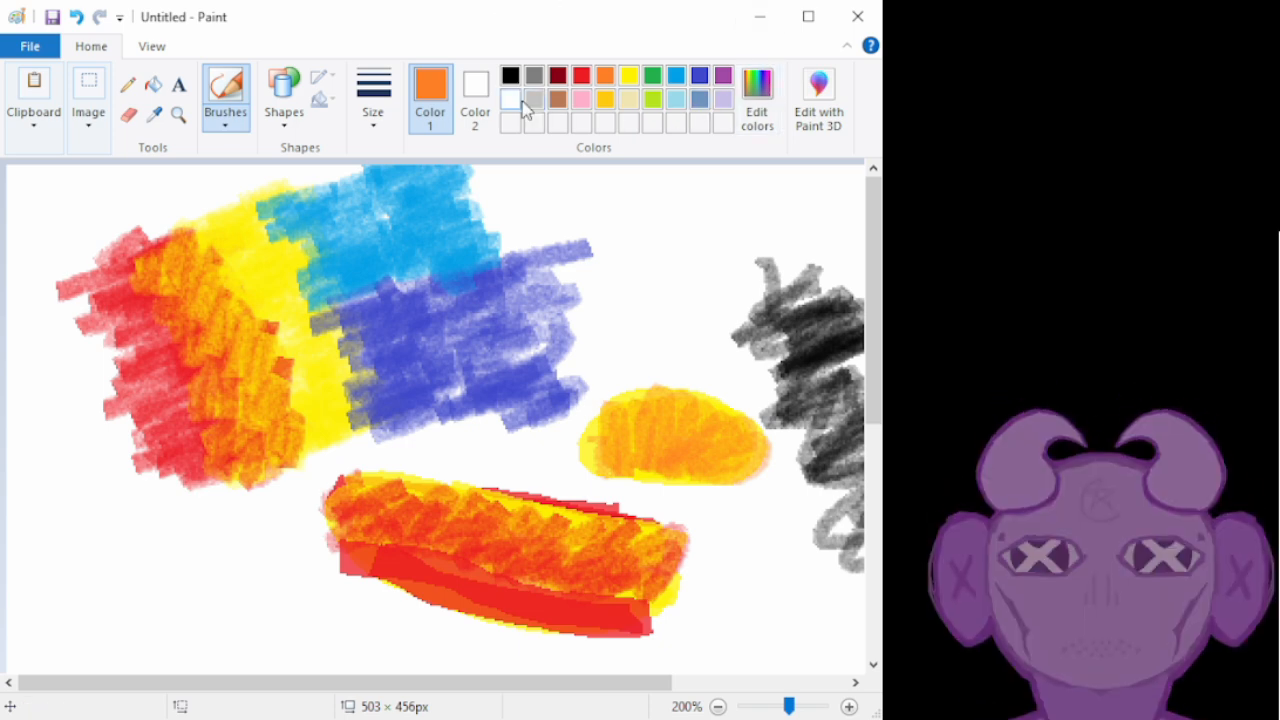
# Blend the yellow band into the turquoise and indigo areas by layering yellow and indigo strokes along their shared edges
pyautogui.click(629, 76)
pyautogui.moveTo(258, 207)
pyautogui.mouseDown()
pyautogui.moveTo(312, 232)
pyautogui.moveTo(338, 286)
pyautogui.moveTo(332, 312)
pyautogui.moveTo(344, 262)
pyautogui.moveTo(320, 224)
pyautogui.moveTo(352, 252)
pyautogui.mouseUp()
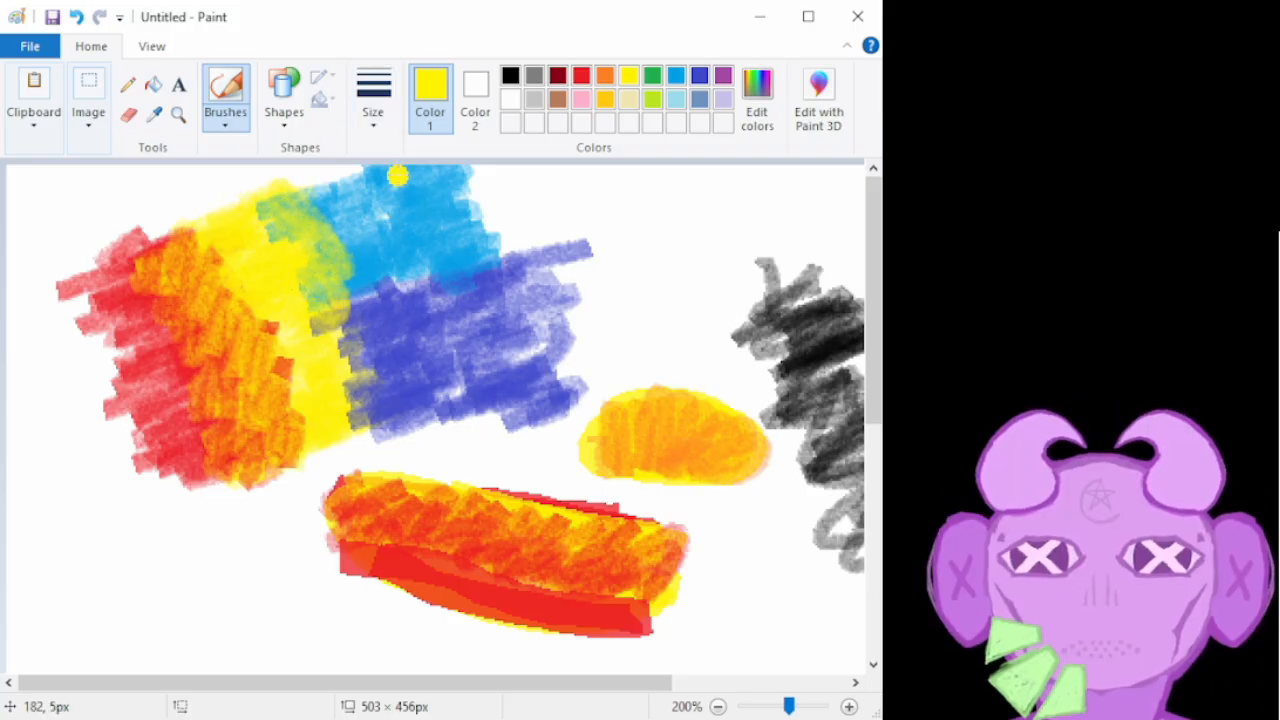
pyautogui.click(700, 77)
pyautogui.moveTo(320, 326)
pyautogui.mouseDown()
pyautogui.moveTo(370, 344)
pyautogui.moveTo(335, 349)
pyautogui.moveTo(370, 358)
pyautogui.moveTo(344, 388)
pyautogui.moveTo(380, 426)
pyautogui.mouseUp()
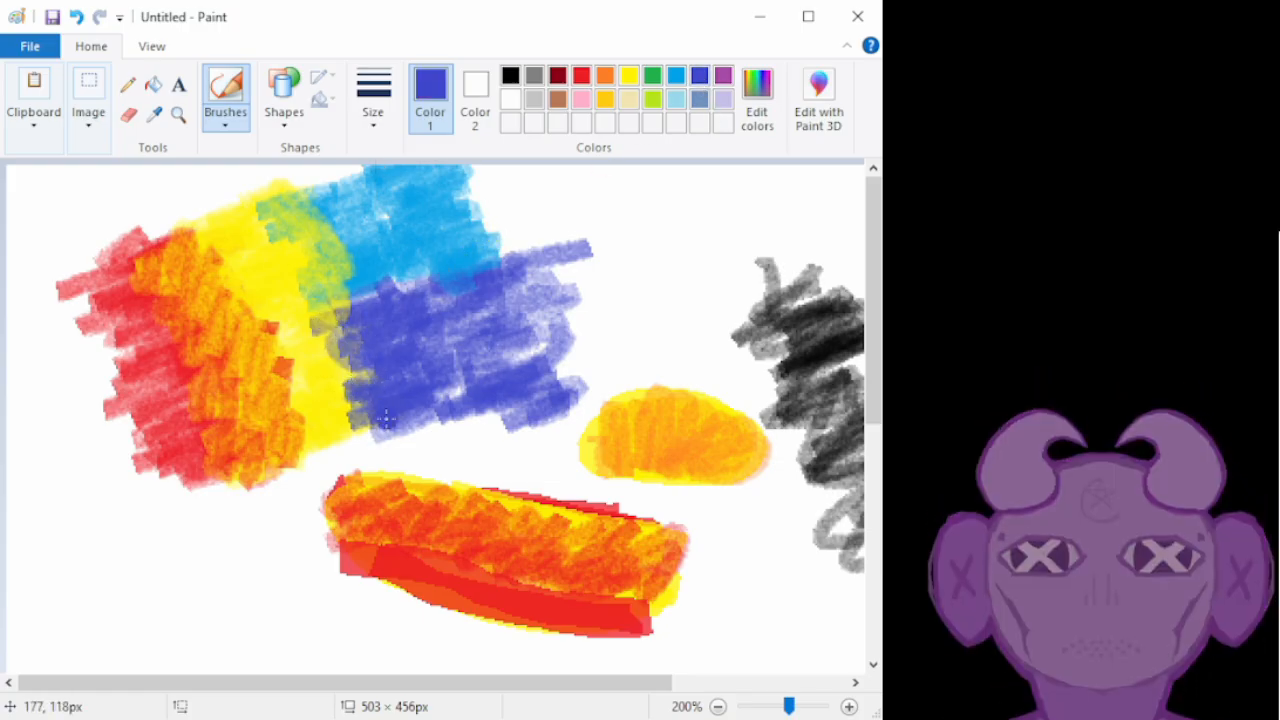
pyautogui.click(629, 76)
pyautogui.moveTo(327, 328)
pyautogui.mouseDown()
pyautogui.moveTo(369, 358)
pyautogui.moveTo(379, 424)
pyautogui.moveTo(358, 341)
pyautogui.moveTo(386, 369)
pyautogui.moveTo(394, 423)
pyautogui.mouseUp()
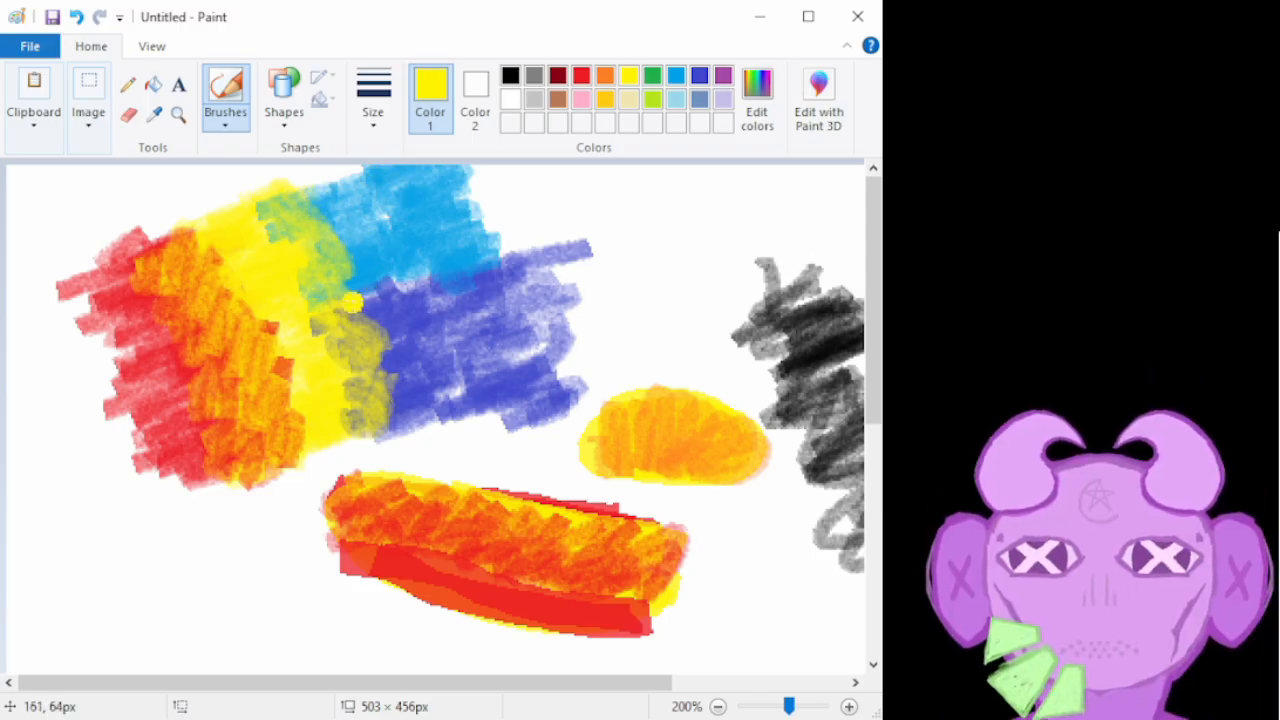
pyautogui.click(699, 76)
pyautogui.moveTo(324, 321)
pyautogui.mouseDown()
pyautogui.moveTo(329, 405)
pyautogui.moveTo(354, 435)
pyautogui.moveTo(363, 401)
pyautogui.moveTo(348, 328)
pyautogui.moveTo(339, 377)
pyautogui.moveTo(365, 431)
pyautogui.moveTo(372, 349)
pyautogui.moveTo(360, 312)
pyautogui.moveTo(352, 373)
pyautogui.moveTo(385, 403)
pyautogui.mouseUp()
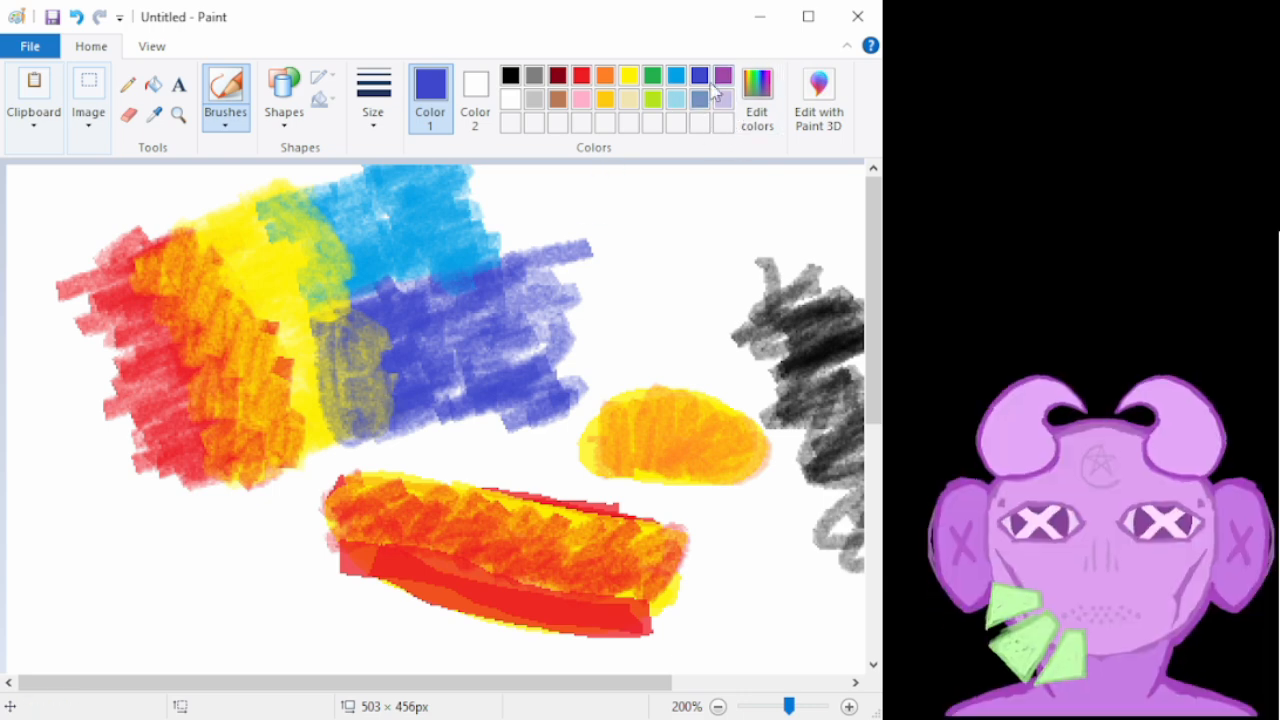
pyautogui.click(656, 77)
pyautogui.moveTo(397, 444)
pyautogui.mouseDown()
pyautogui.moveTo(367, 448)
pyautogui.moveTo(377, 460)
pyautogui.mouseUp()
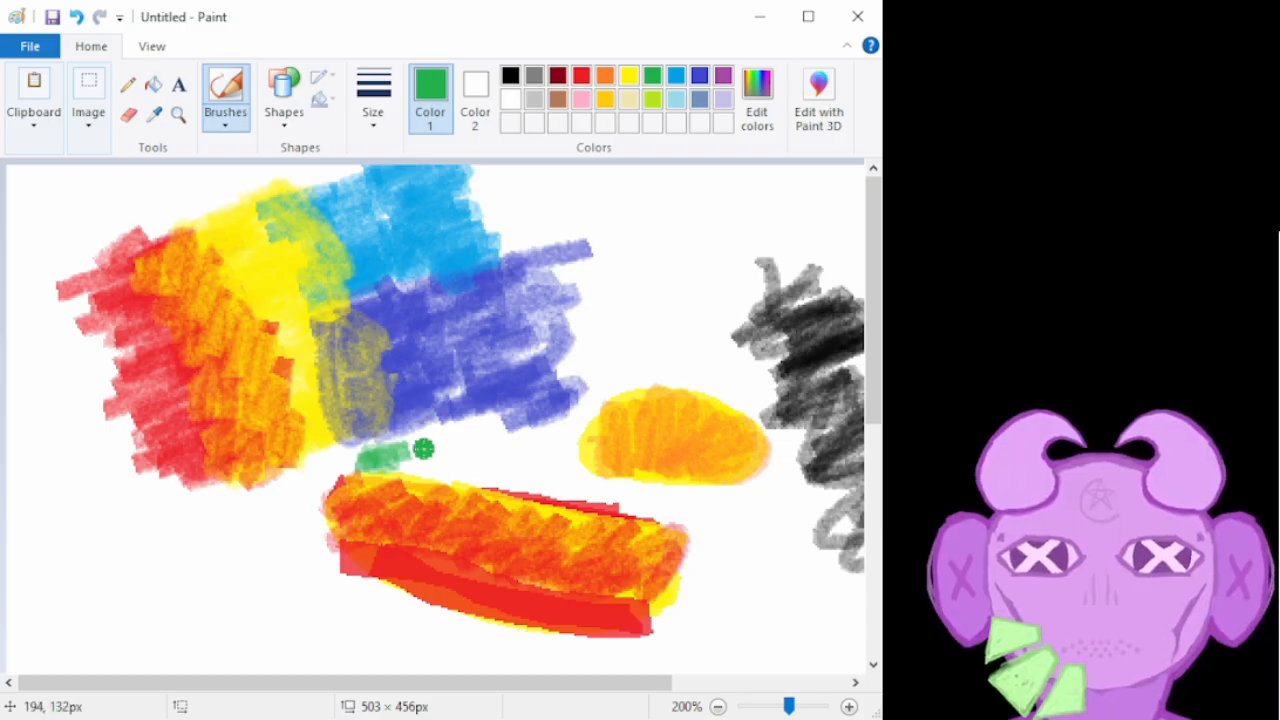
pyautogui.moveTo(409, 449)
pyautogui.mouseDown()
pyautogui.moveTo(348, 467)
pyautogui.moveTo(378, 460)
pyautogui.mouseUp()
pyautogui.hotkey('ctrl', 'z')
pyautogui.hotkey('ctrl', 'z')
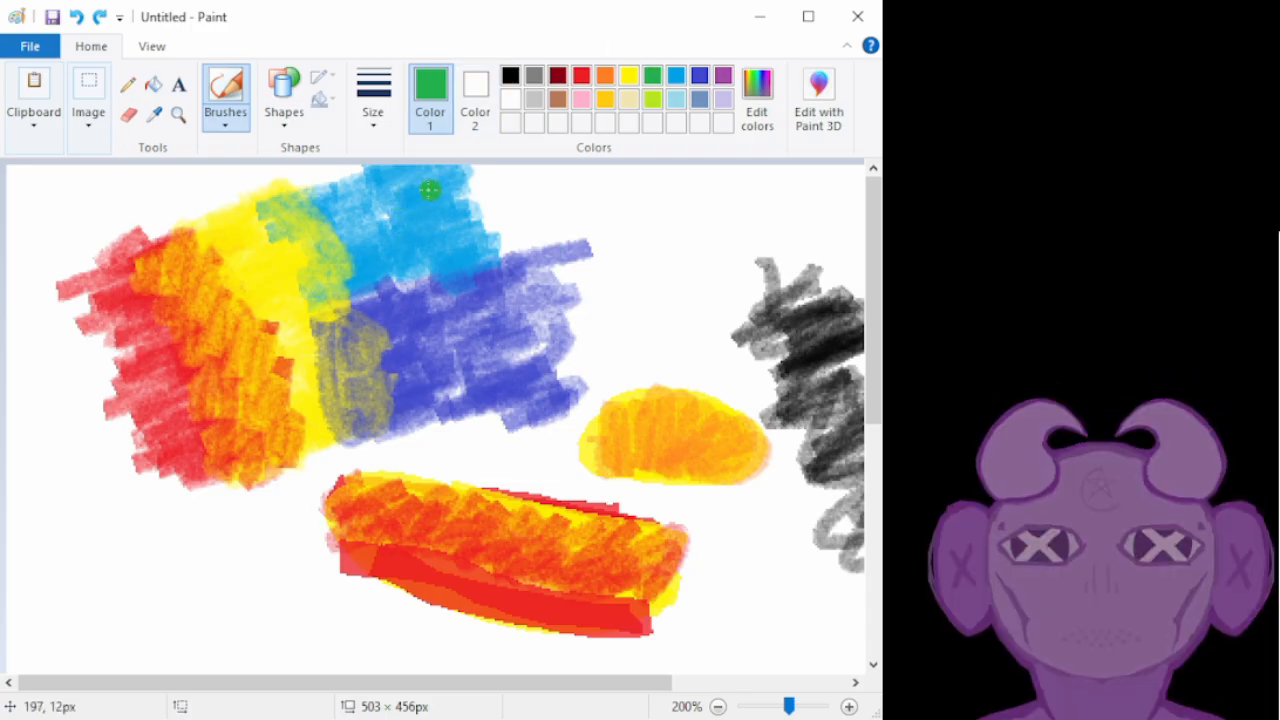
# Hatch red over and beyond the outer part of the turquoise and indigo areas, and layer turquoise and indigo back over the overlap
pyautogui.click(581, 76)
pyautogui.moveTo(371, 174)
pyautogui.mouseDown()
pyautogui.moveTo(408, 172)
pyautogui.moveTo(378, 192)
pyautogui.moveTo(463, 180)
pyautogui.moveTo(380, 211)
pyautogui.moveTo(494, 220)
pyautogui.moveTo(480, 254)
pyautogui.moveTo(429, 280)
pyautogui.moveTo(543, 289)
pyautogui.moveTo(477, 367)
pyautogui.moveTo(452, 375)
pyautogui.moveTo(621, 371)
pyautogui.moveTo(562, 379)
pyautogui.moveTo(554, 357)
pyautogui.moveTo(612, 332)
pyautogui.moveTo(629, 314)
pyautogui.moveTo(624, 284)
pyautogui.moveTo(575, 308)
pyautogui.moveTo(499, 275)
pyautogui.moveTo(535, 237)
pyautogui.moveTo(528, 214)
pyautogui.moveTo(506, 183)
pyautogui.moveTo(466, 177)
pyautogui.moveTo(532, 166)
pyautogui.mouseUp()
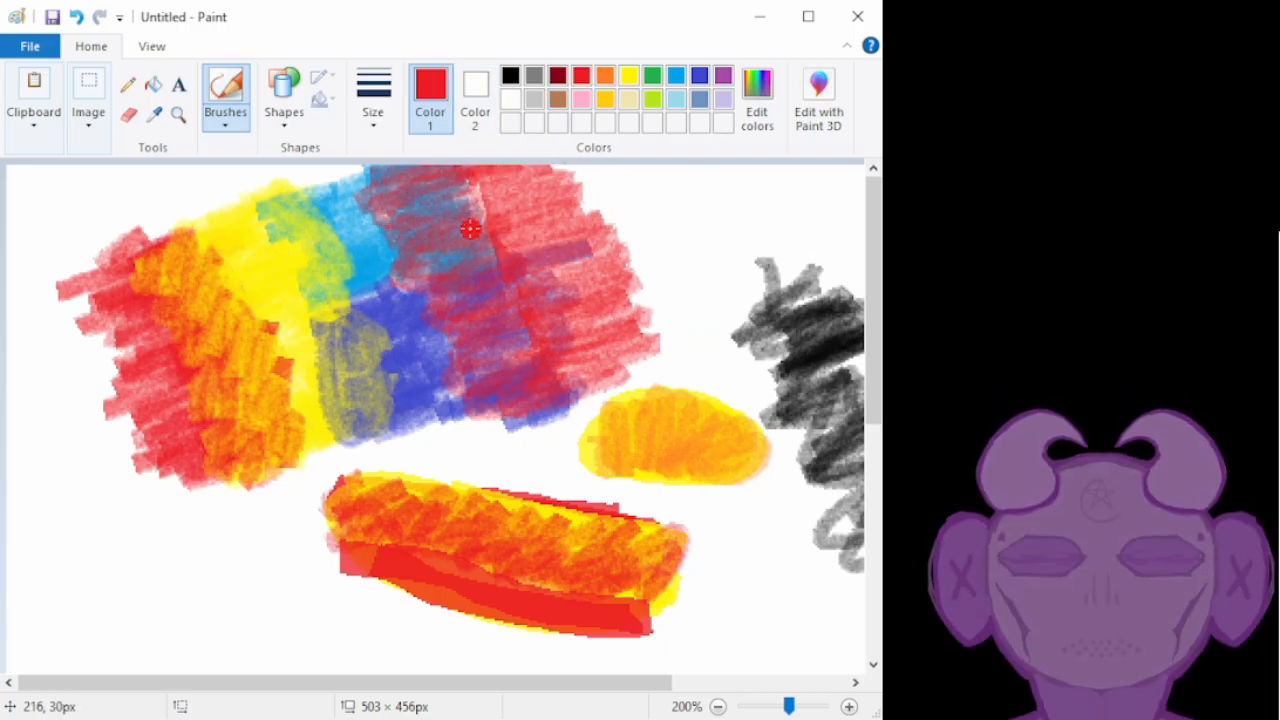
pyautogui.click(684, 79)
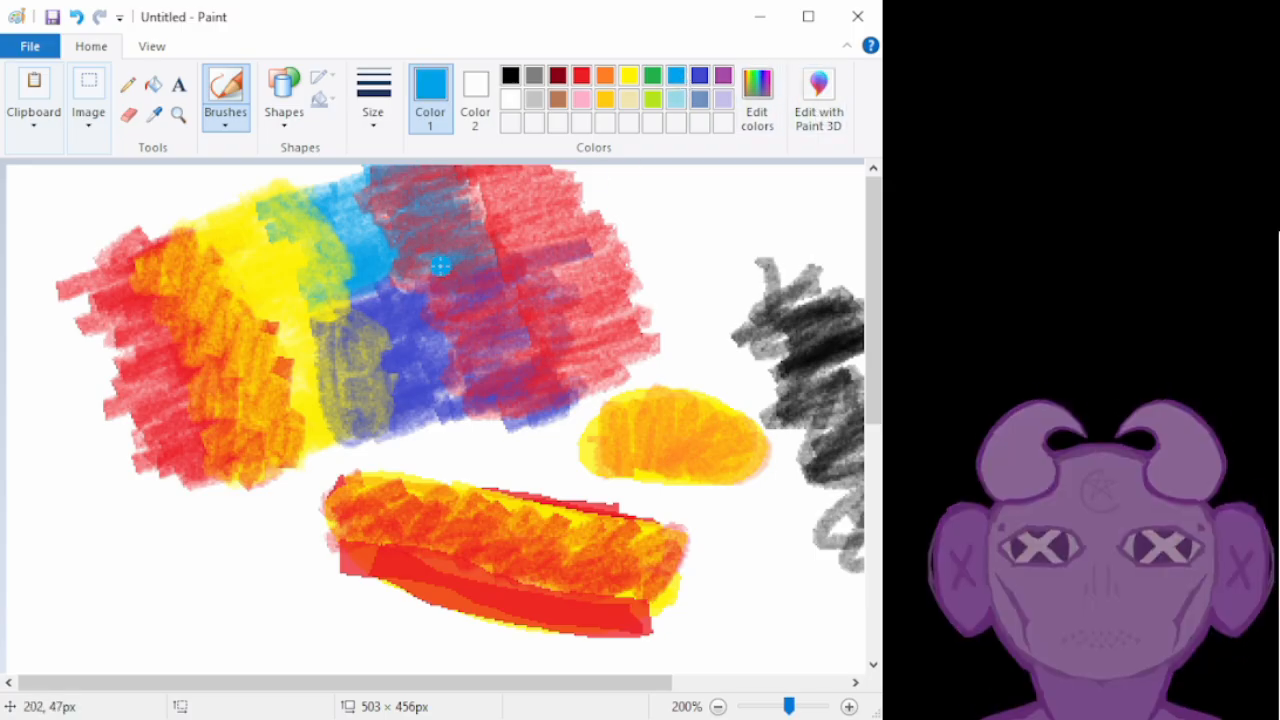
pyautogui.moveTo(475, 205)
pyautogui.mouseDown()
pyautogui.moveTo(395, 228)
pyautogui.moveTo(444, 180)
pyautogui.moveTo(376, 180)
pyautogui.mouseUp()
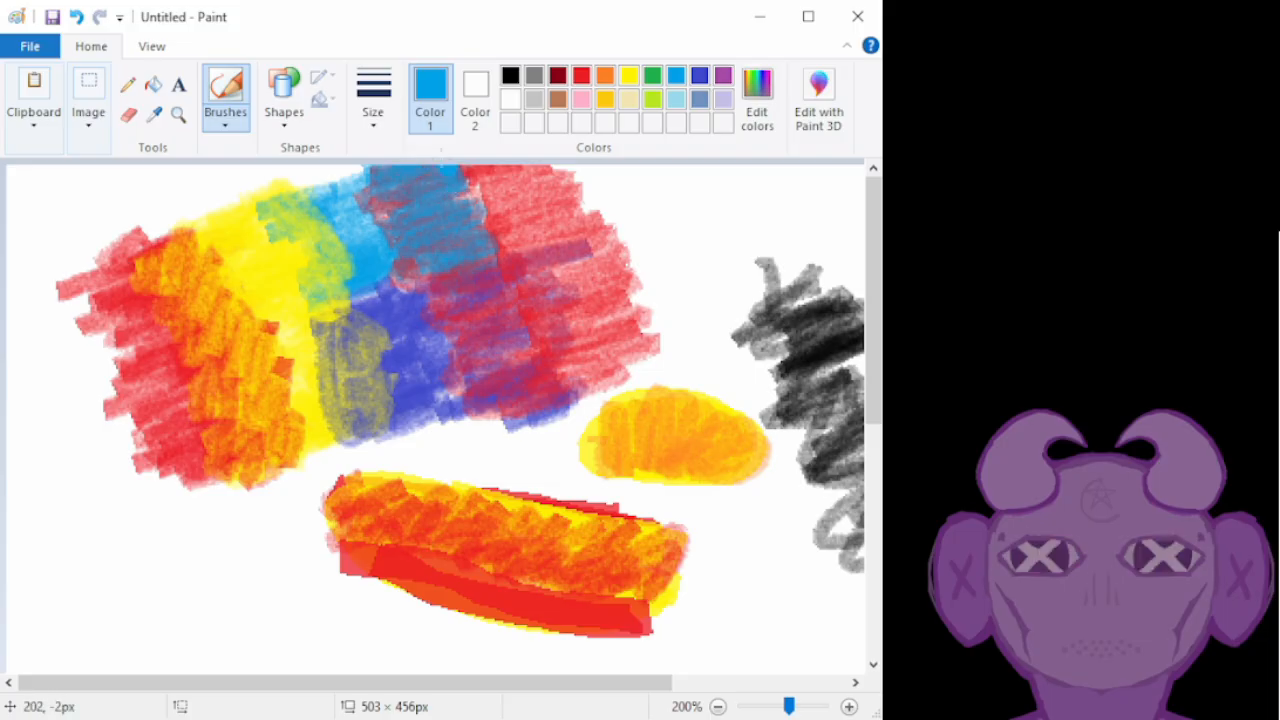
pyautogui.click(699, 75)
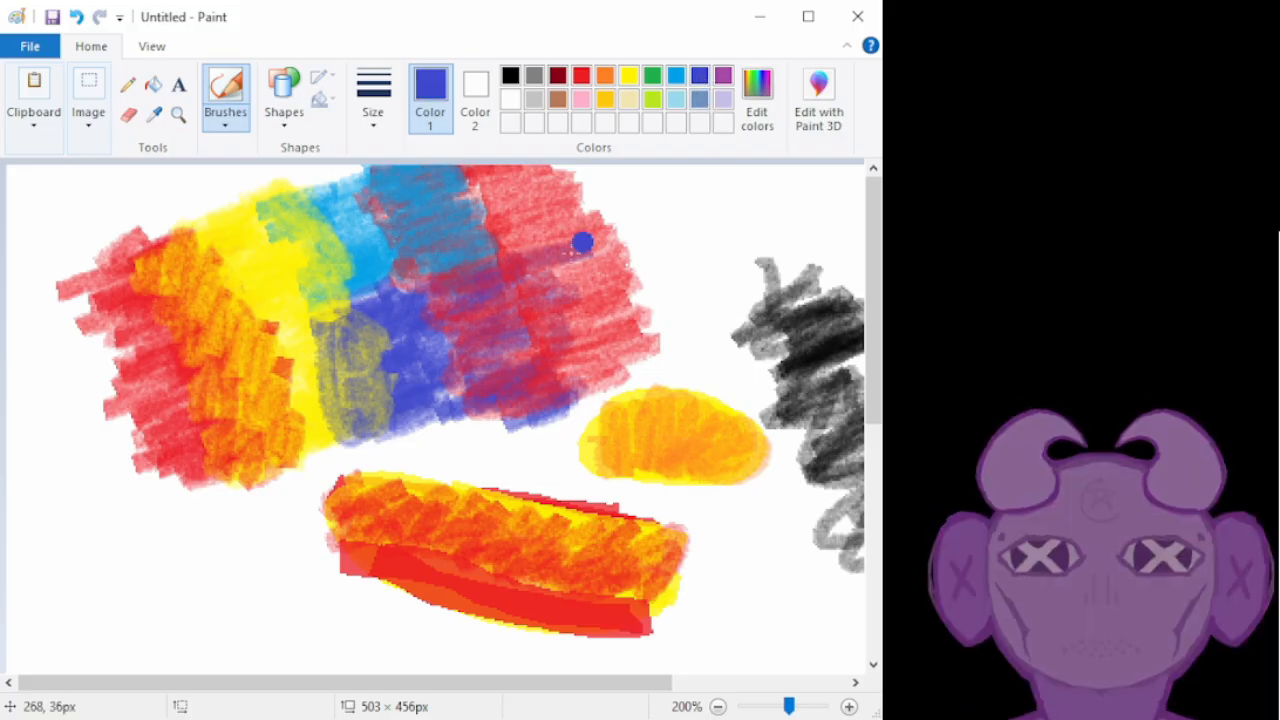
pyautogui.moveTo(436, 279)
pyautogui.mouseDown()
pyautogui.moveTo(521, 258)
pyautogui.moveTo(424, 293)
pyautogui.moveTo(483, 287)
pyautogui.moveTo(461, 303)
pyautogui.moveTo(515, 304)
pyautogui.moveTo(456, 331)
pyautogui.moveTo(505, 321)
pyautogui.moveTo(488, 349)
pyautogui.moveTo(514, 354)
pyautogui.moveTo(474, 385)
pyautogui.moveTo(560, 390)
pyautogui.moveTo(523, 360)
pyautogui.moveTo(527, 265)
pyautogui.mouseUp()
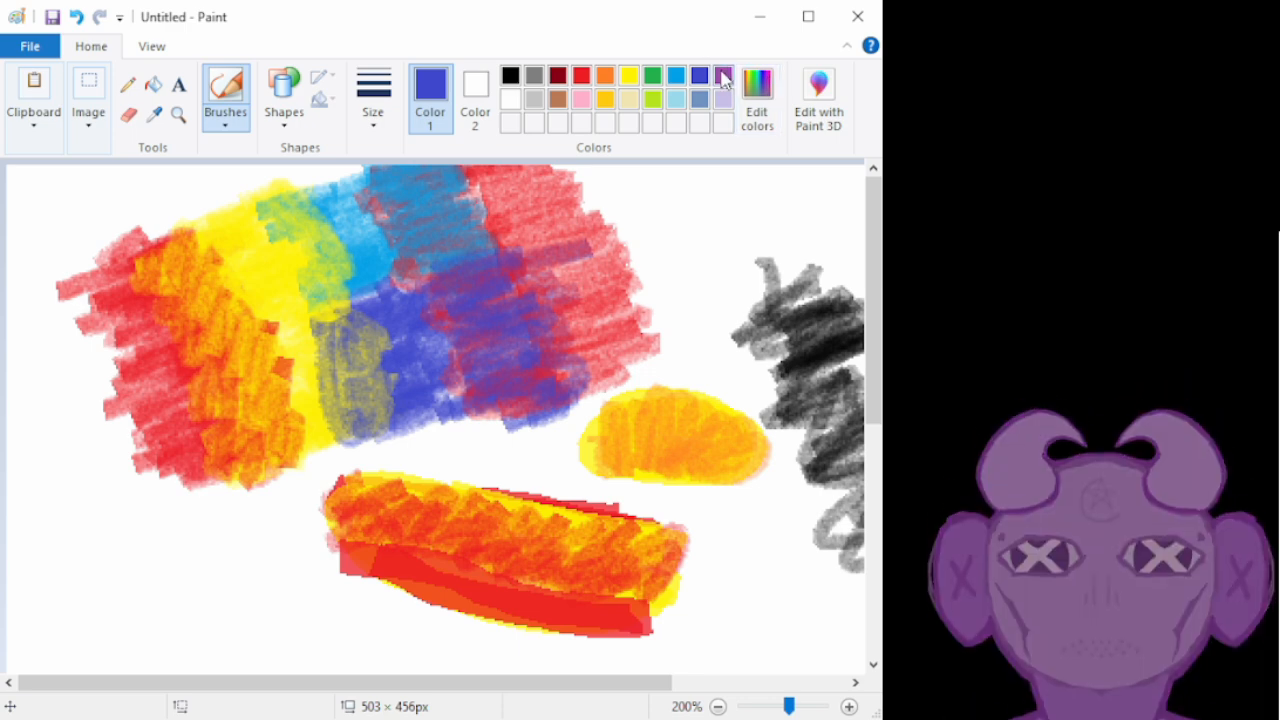
# Layer textured turquoise strokes over the outer red area beyond the blended blue and purple sections
pyautogui.click(723, 77)
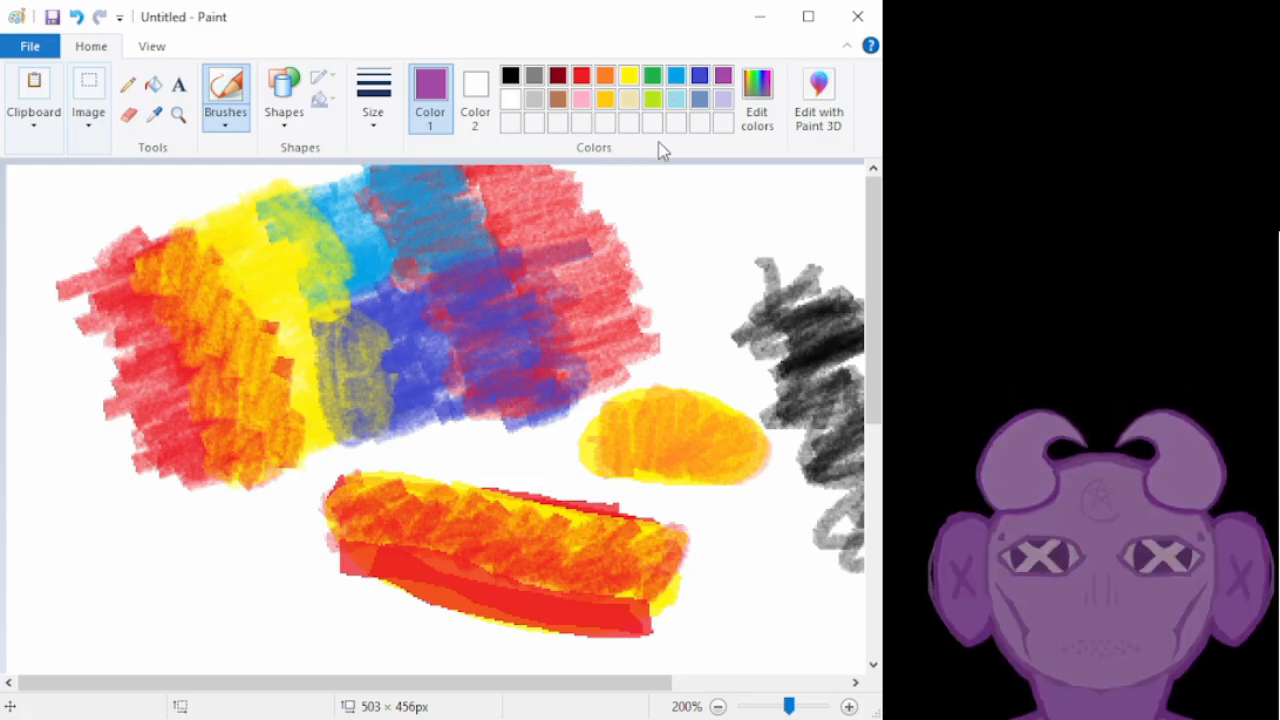
pyautogui.click(676, 80)
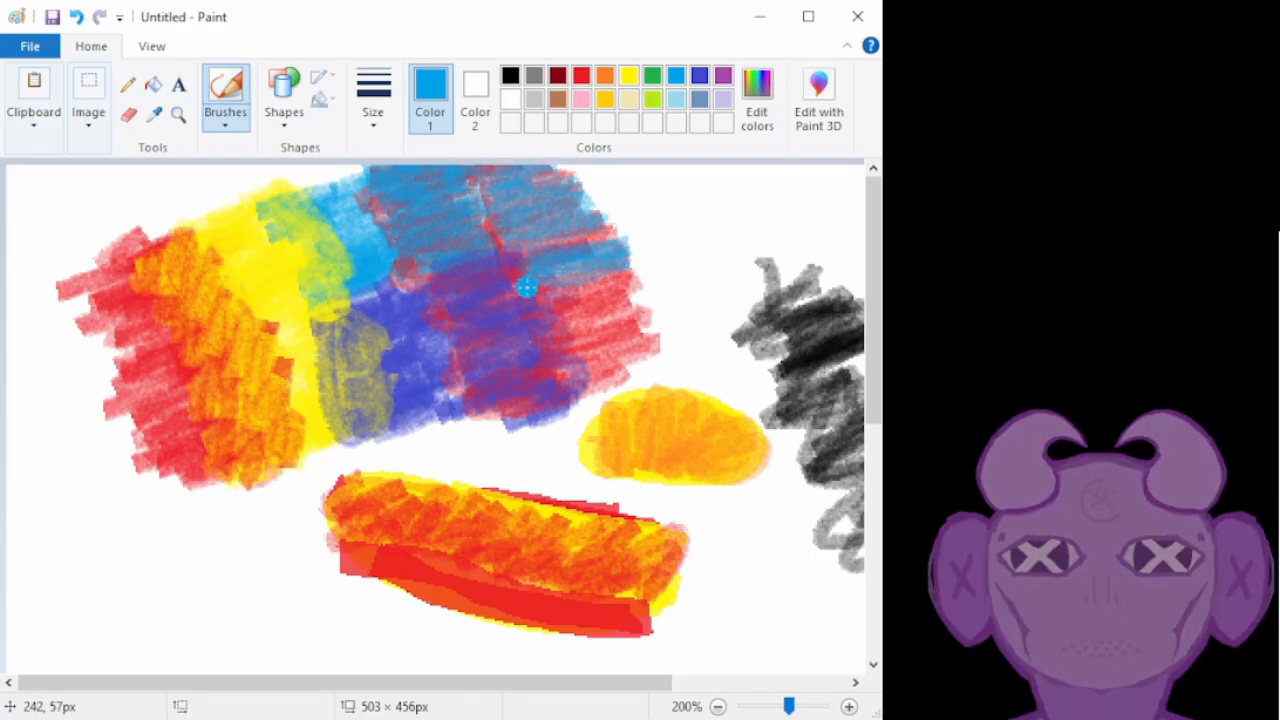
pyautogui.moveTo(529, 317); pyautogui.dragTo(605, 300)
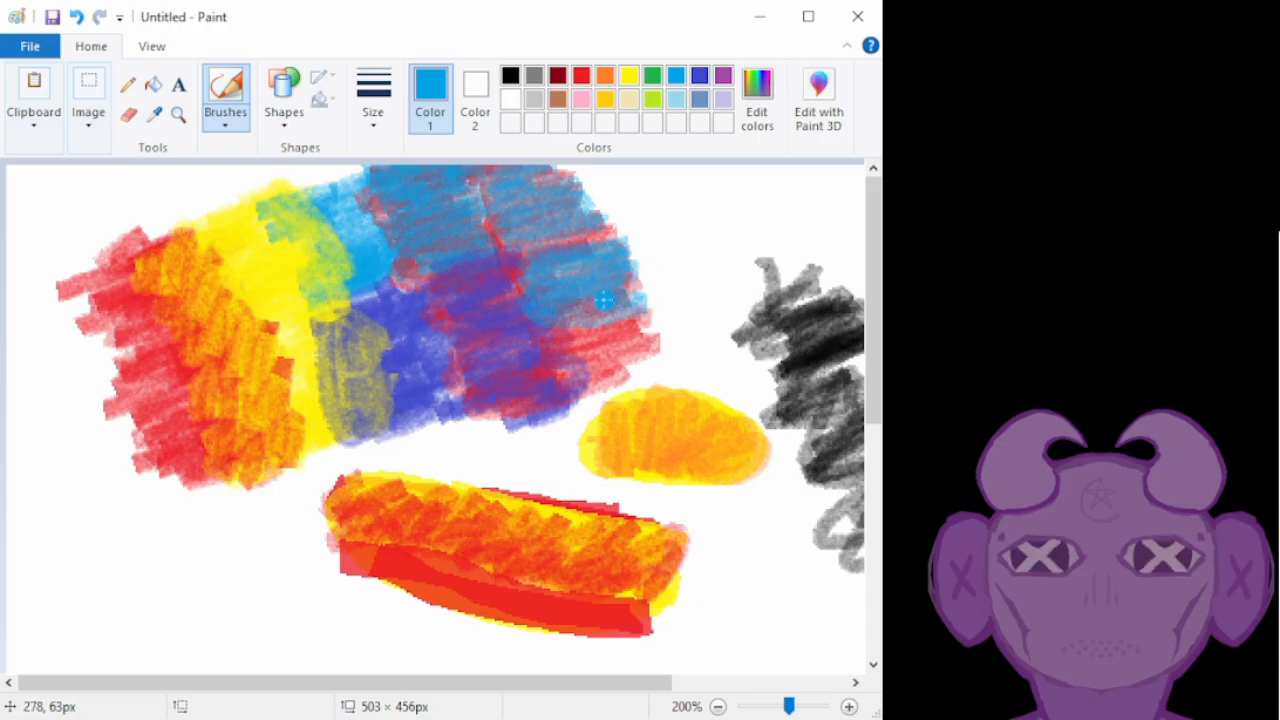
pyautogui.moveTo(641, 343)
pyautogui.mouseDown()
pyautogui.moveTo(617, 374)
pyautogui.moveTo(648, 345)
pyautogui.mouseUp()
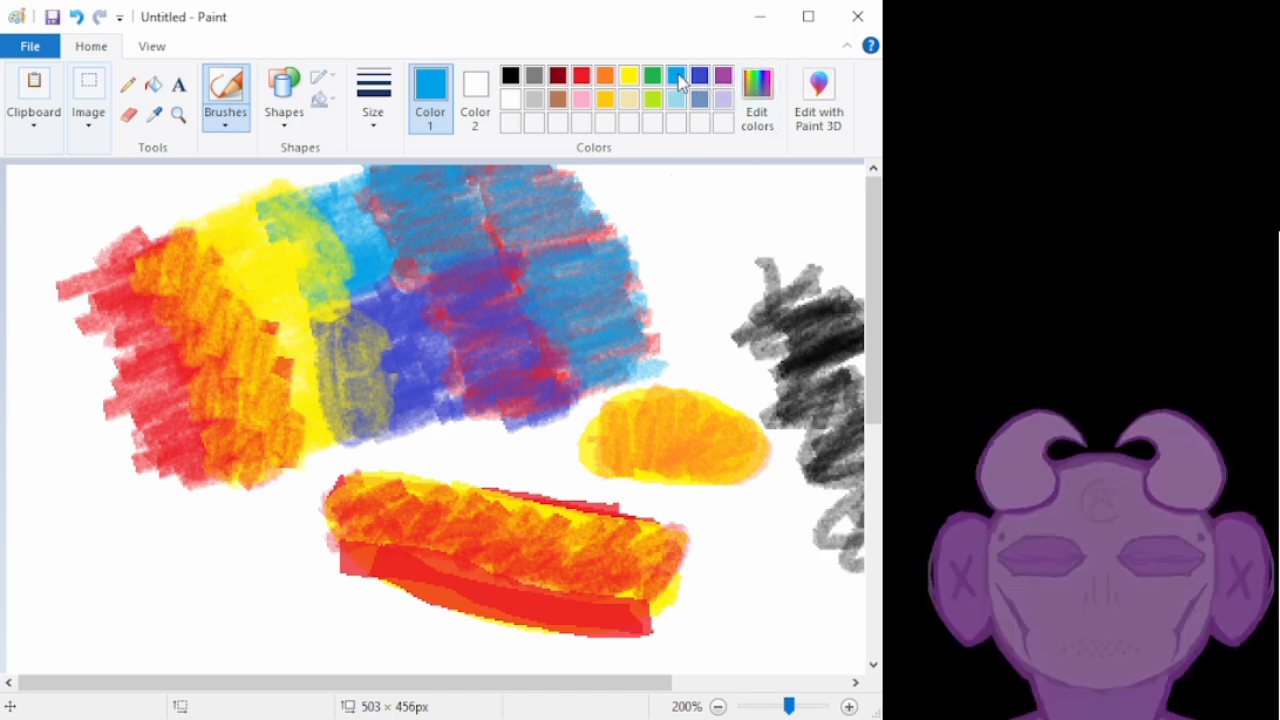
# Hatch red back over the outer turquoise-covered area and paint a small separate red patch above the black scribble
pyautogui.click(584, 77)
pyautogui.moveTo(623, 362)
pyautogui.mouseDown()
pyautogui.moveTo(565, 364)
pyautogui.moveTo(652, 332)
pyautogui.moveTo(553, 340)
pyautogui.moveTo(638, 302)
pyautogui.moveTo(550, 311)
pyautogui.moveTo(631, 285)
pyautogui.moveTo(533, 306)
pyautogui.moveTo(599, 287)
pyautogui.moveTo(584, 265)
pyautogui.moveTo(527, 287)
pyautogui.moveTo(627, 244)
pyautogui.moveTo(538, 253)
pyautogui.moveTo(586, 230)
pyautogui.moveTo(520, 227)
pyautogui.moveTo(582, 209)
pyautogui.moveTo(518, 203)
pyautogui.moveTo(560, 195)
pyautogui.moveTo(483, 178)
pyautogui.mouseUp()
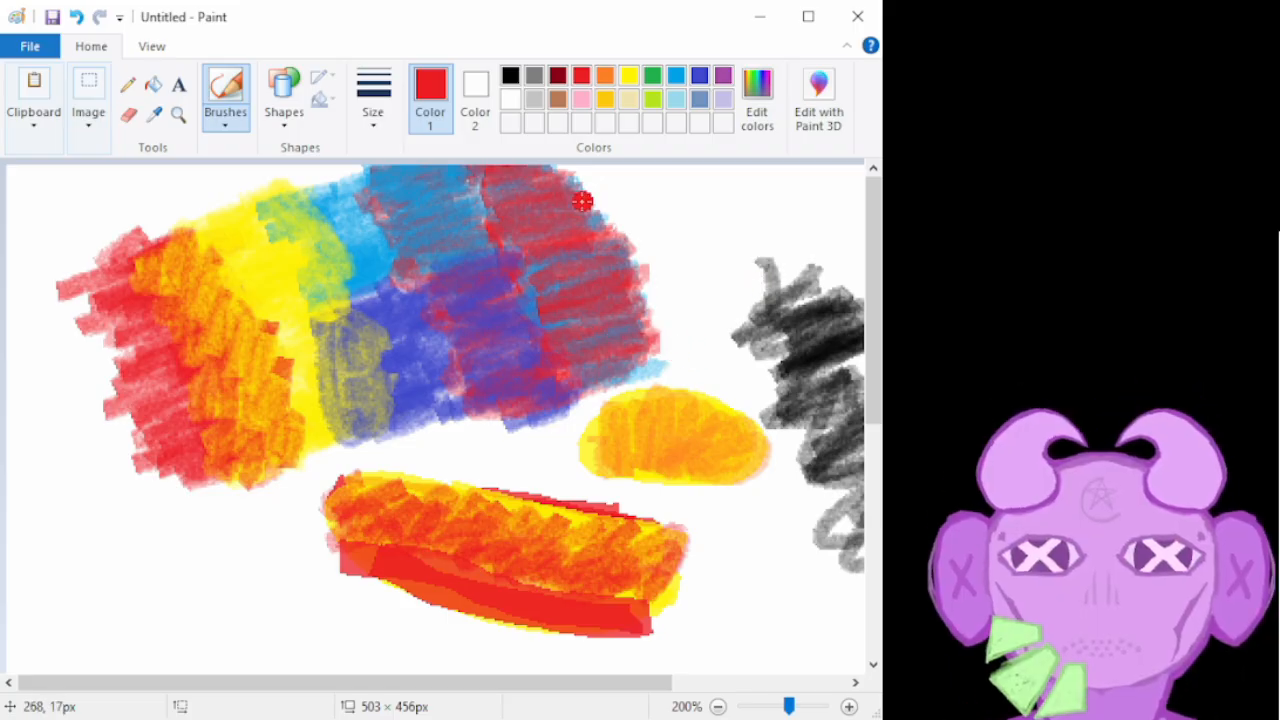
pyautogui.moveTo(668, 209)
pyautogui.mouseDown()
pyautogui.moveTo(765, 211)
pyautogui.moveTo(672, 222)
pyautogui.moveTo(741, 244)
pyautogui.moveTo(673, 235)
pyautogui.moveTo(760, 245)
pyautogui.moveTo(664, 250)
pyautogui.mouseUp()
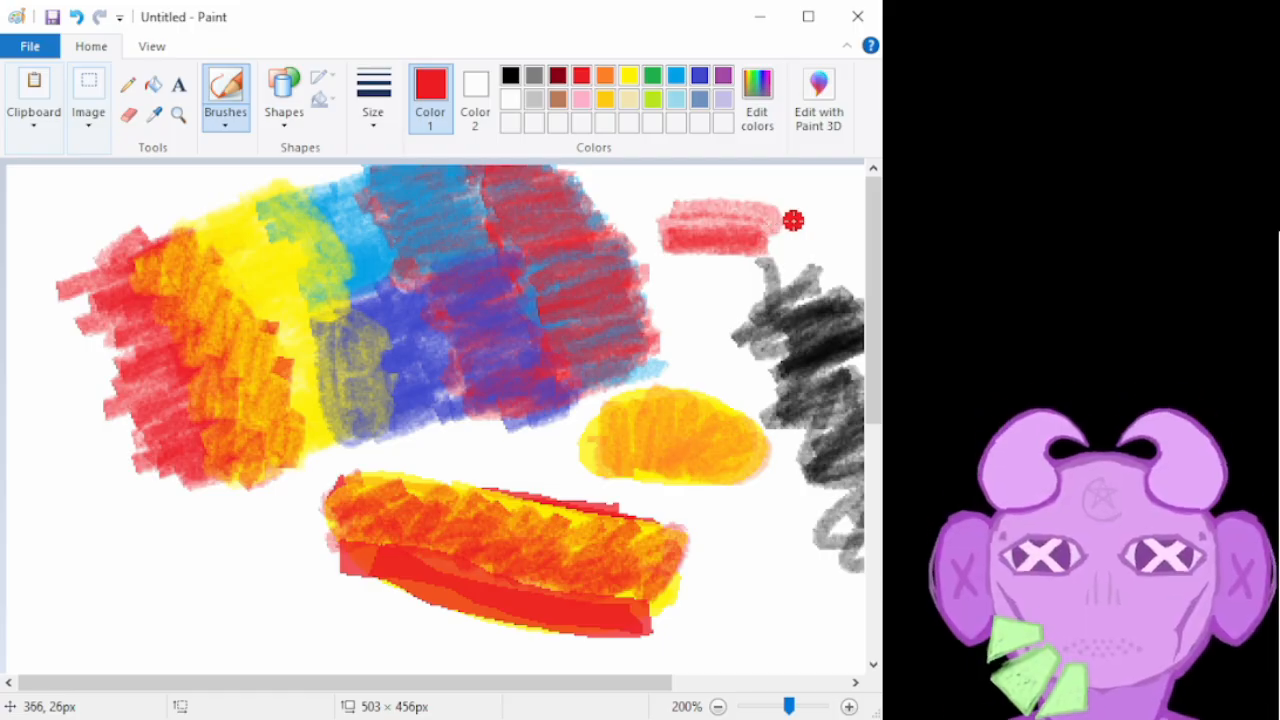
pyautogui.moveTo(793, 220)
pyautogui.mouseDown()
pyautogui.moveTo(797, 206)
pyautogui.moveTo(720, 245)
pyautogui.mouseUp()
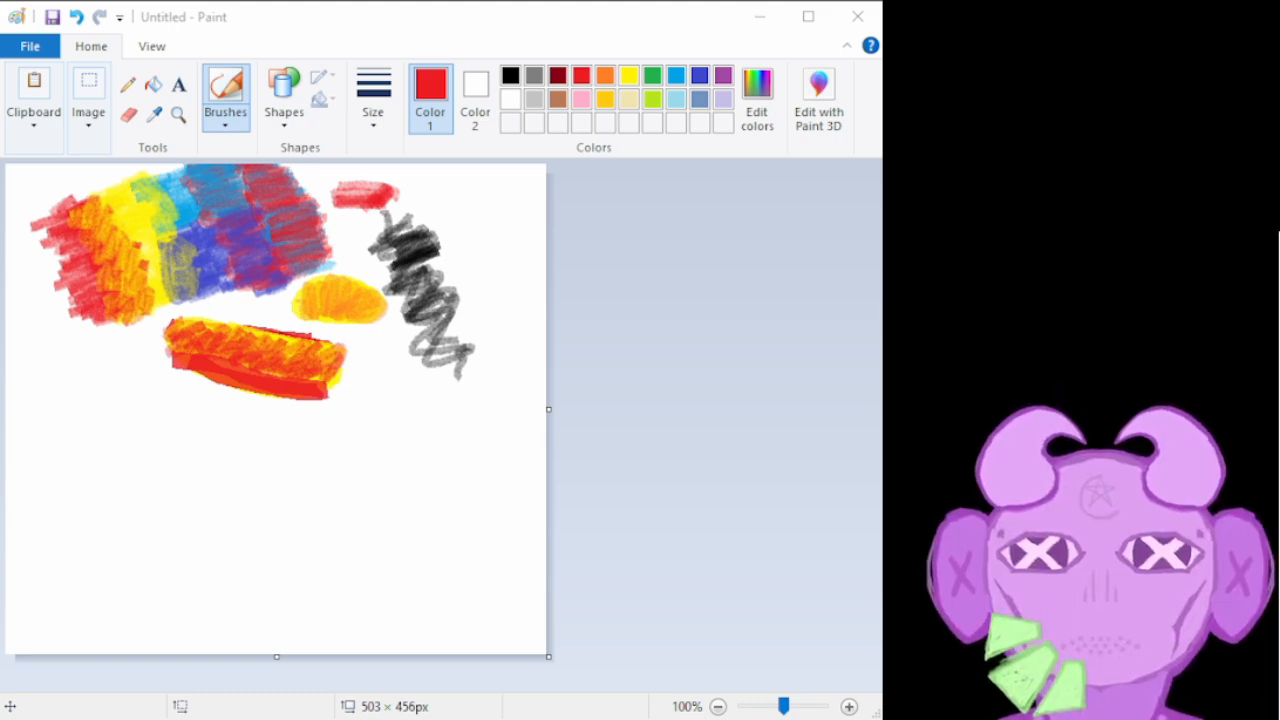
# Return to Paint, paste the copied doll picture, and shrink it to about 312 × 615 px beside the colour swatches
pyautogui.hotkey('alt', 'Tab')
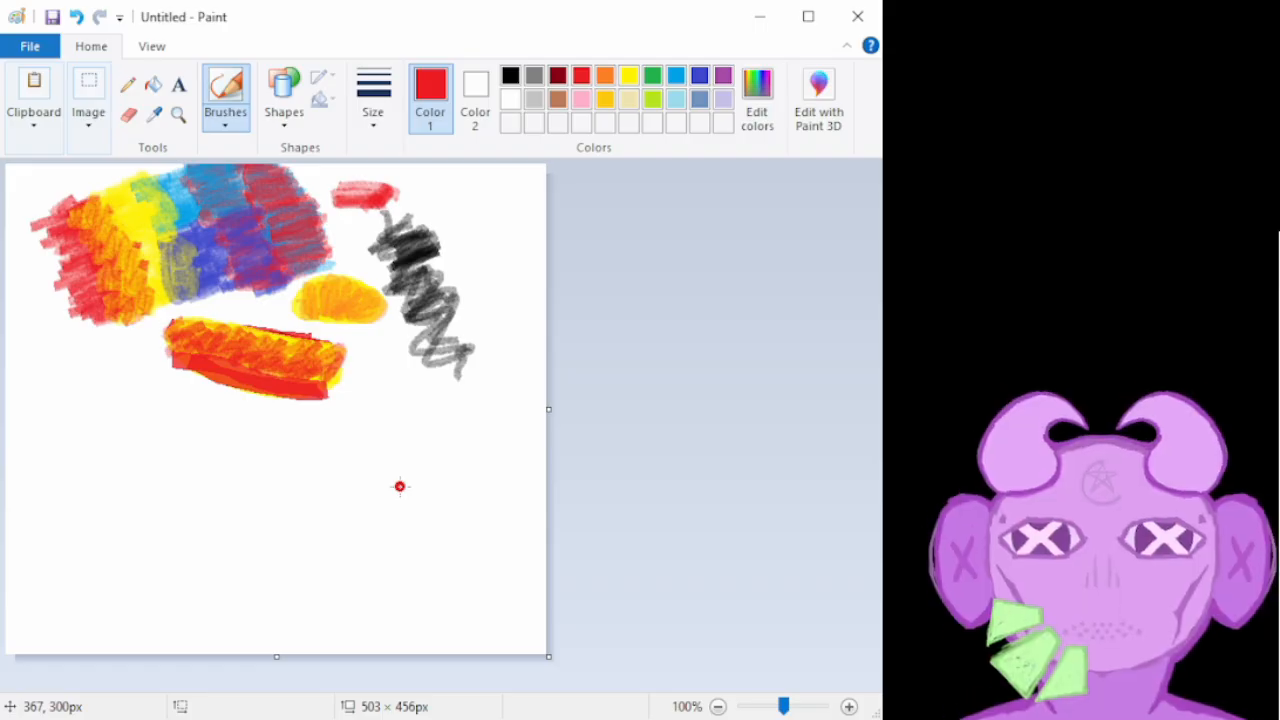
pyautogui.hotkey('ctrl', 'v')
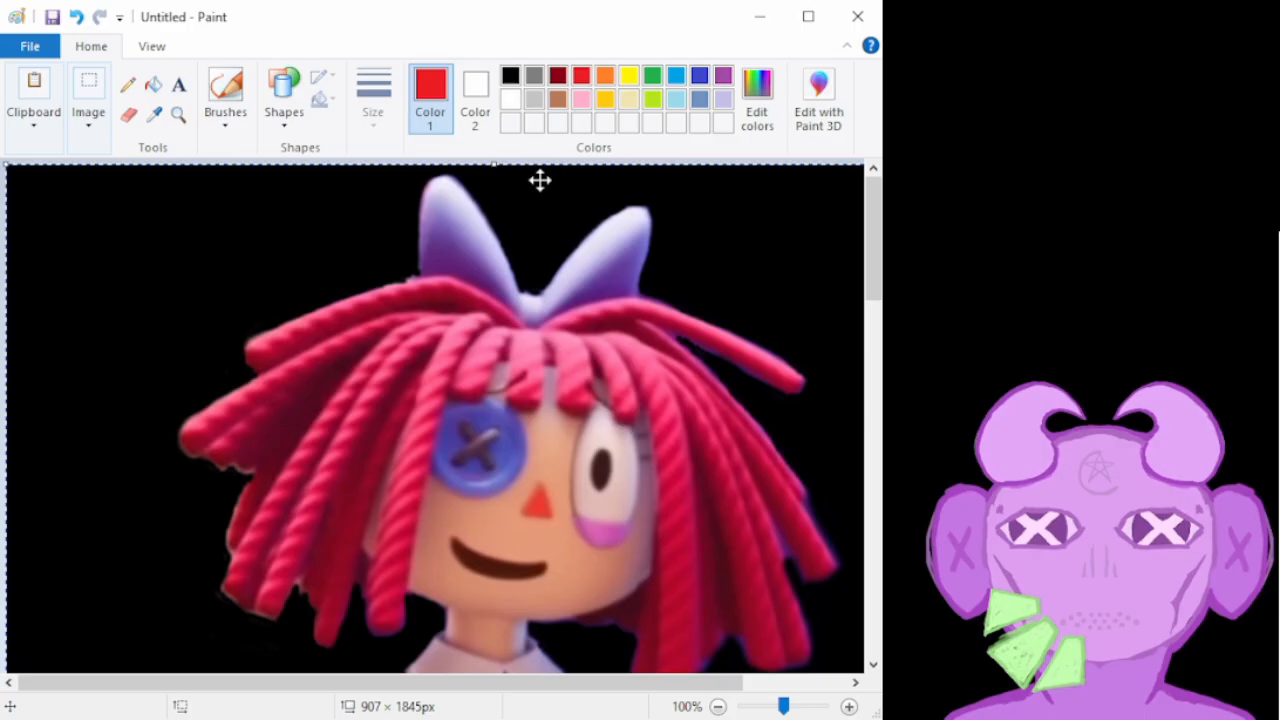
pyautogui.moveTo(490, 167)
pyautogui.mouseDown()
pyautogui.moveTo(409, 363)
pyautogui.moveTo(430, 403)
pyautogui.mouseUp()
pyautogui.moveTo(534, 453)
pyautogui.mouseDown()
pyautogui.moveTo(460, 240)
pyautogui.moveTo(415, 206)
pyautogui.mouseUp()
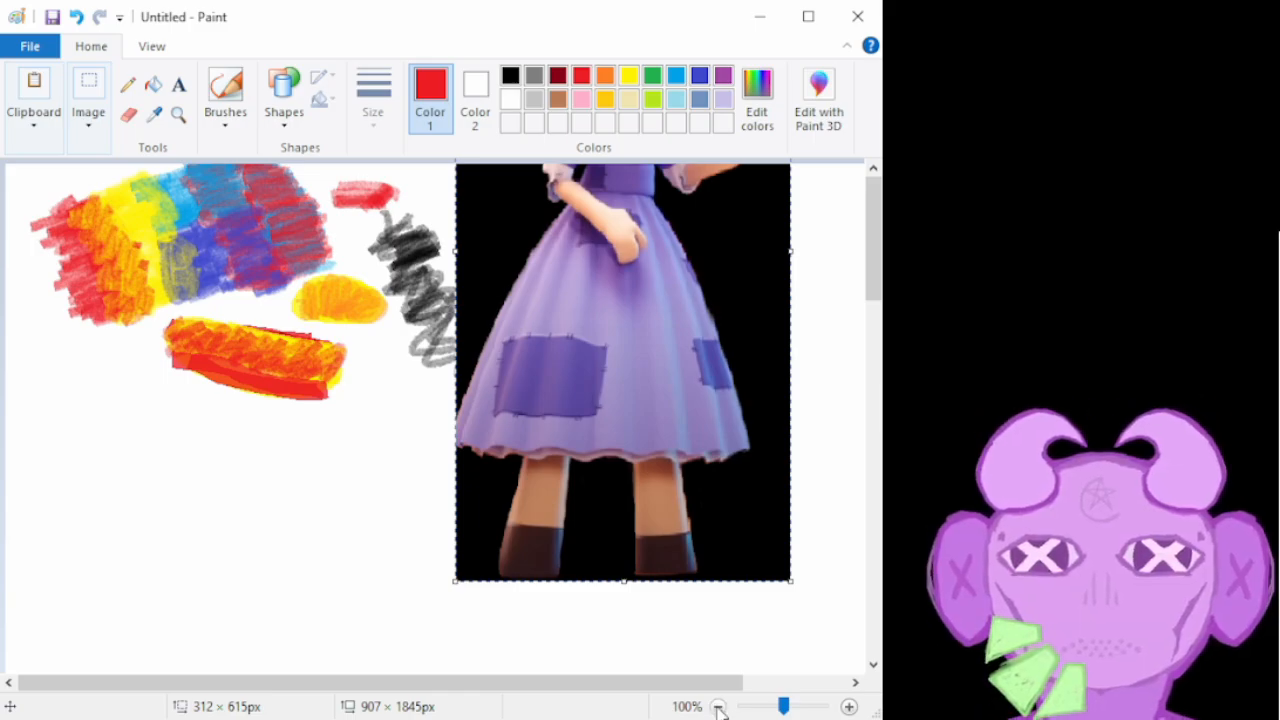
# Trim the empty canvas below the pasted doll picture to a height of about 626 px
pyautogui.click(717, 706)
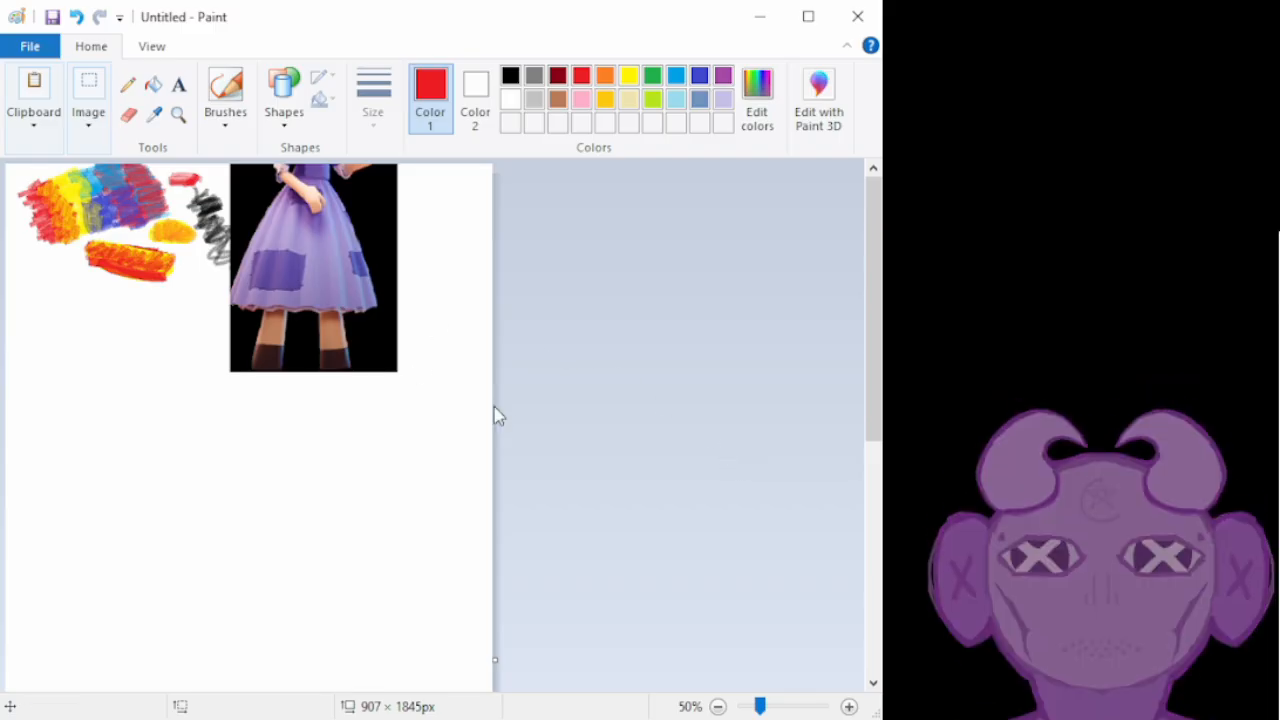
pyautogui.moveTo(871, 414); pyautogui.dragTo(814, 703)
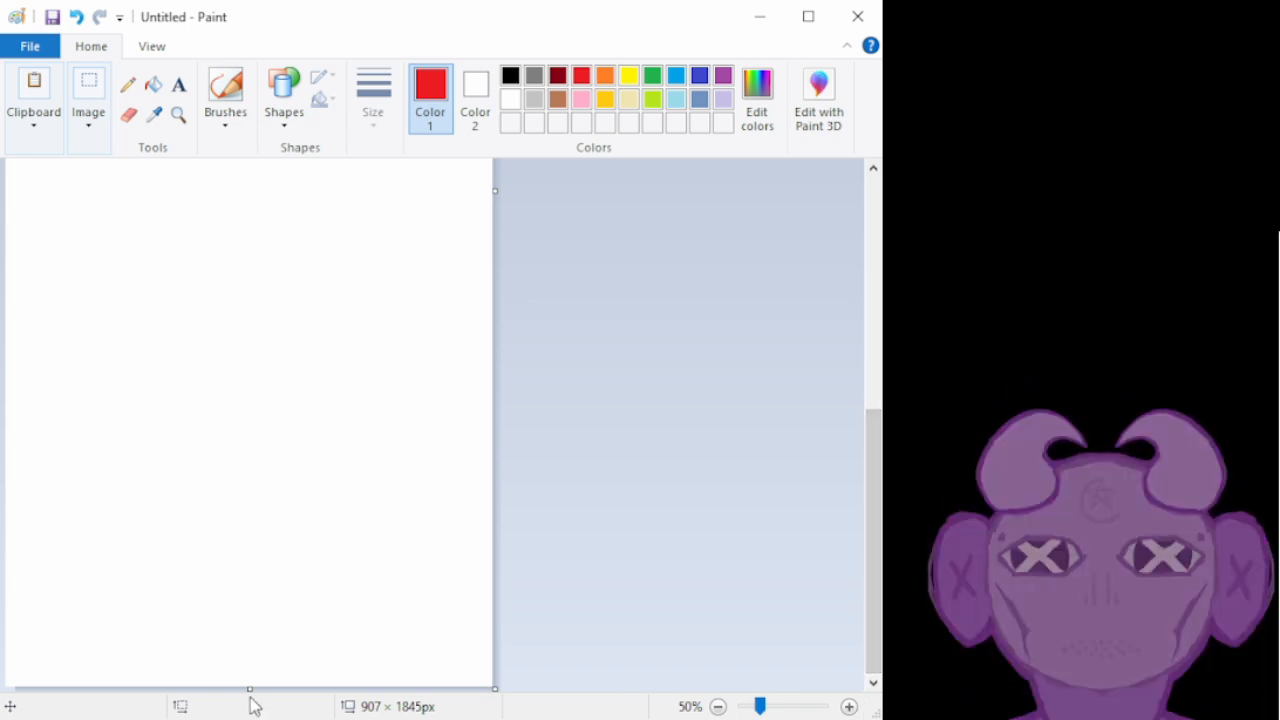
pyautogui.moveTo(252, 687); pyautogui.dragTo(316, 234)
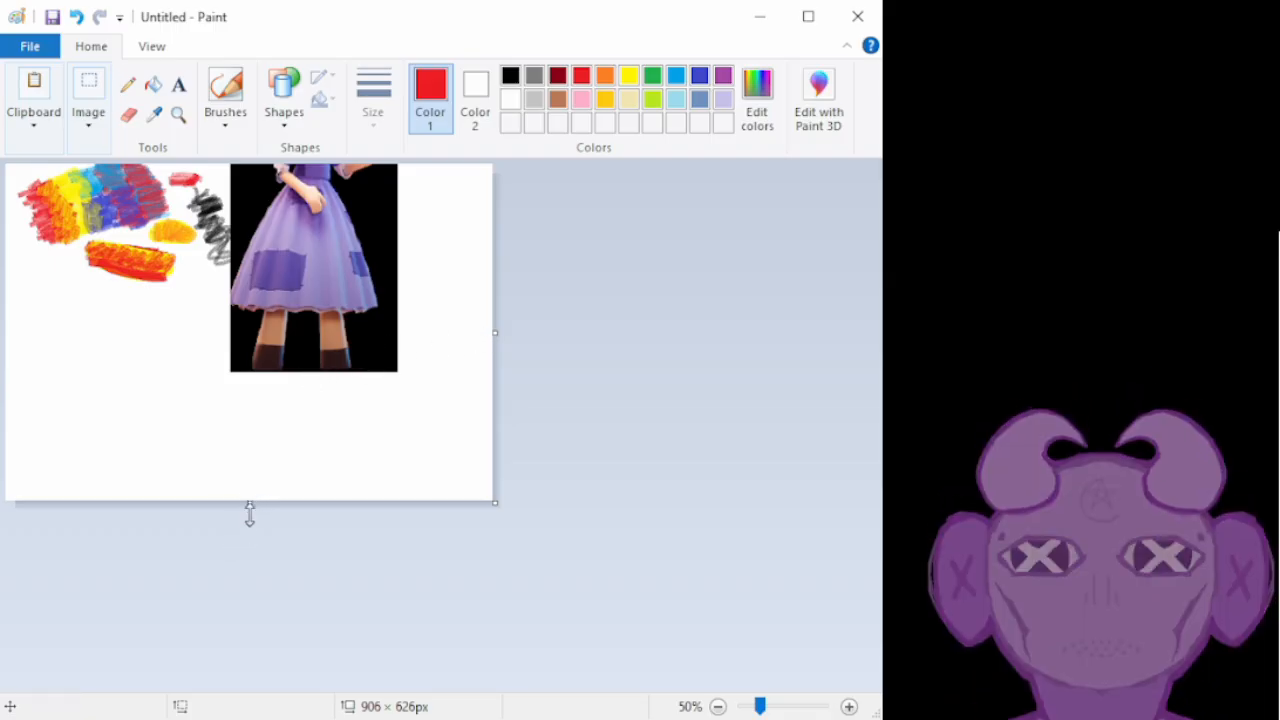
# Undo the canvas height changes and remove the pasted doll picture that has a black background
pyautogui.moveTo(250, 505); pyautogui.dragTo(250, 652)
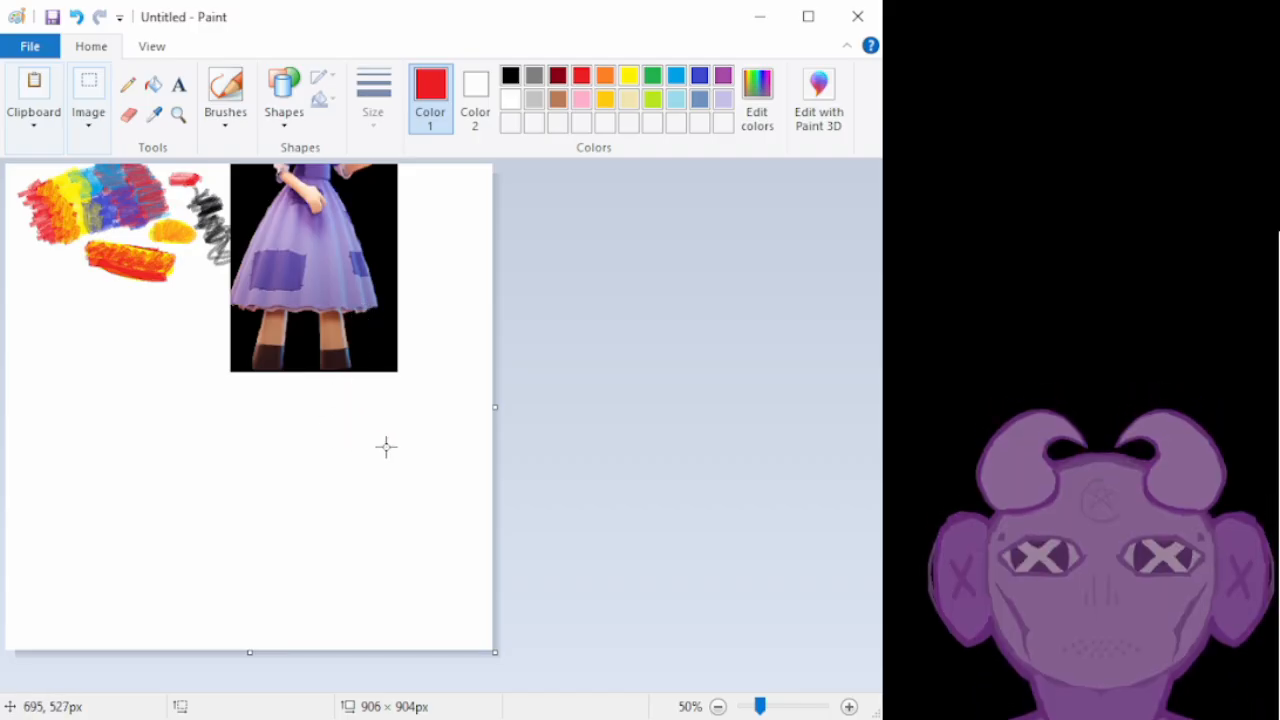
pyautogui.hotkey('ctrl', 'z')
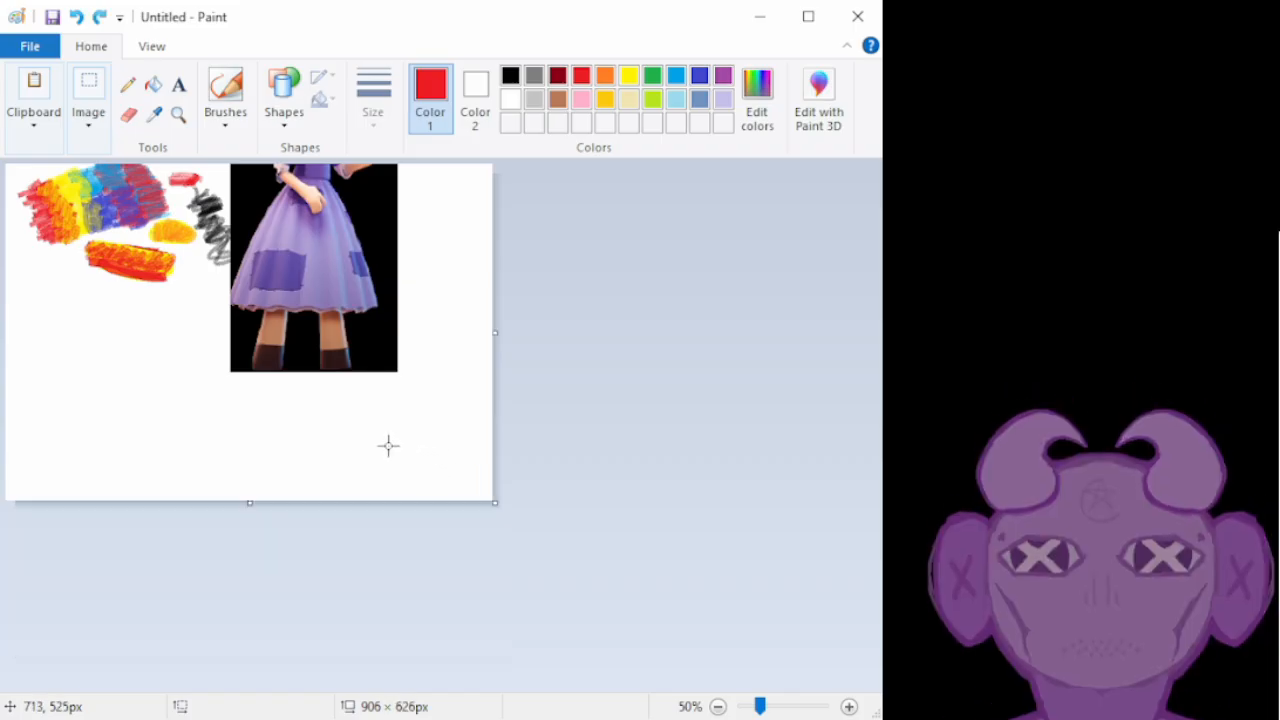
pyautogui.hotkey('ctrl', 'z')
pyautogui.hotkey('ctrl', 'z')
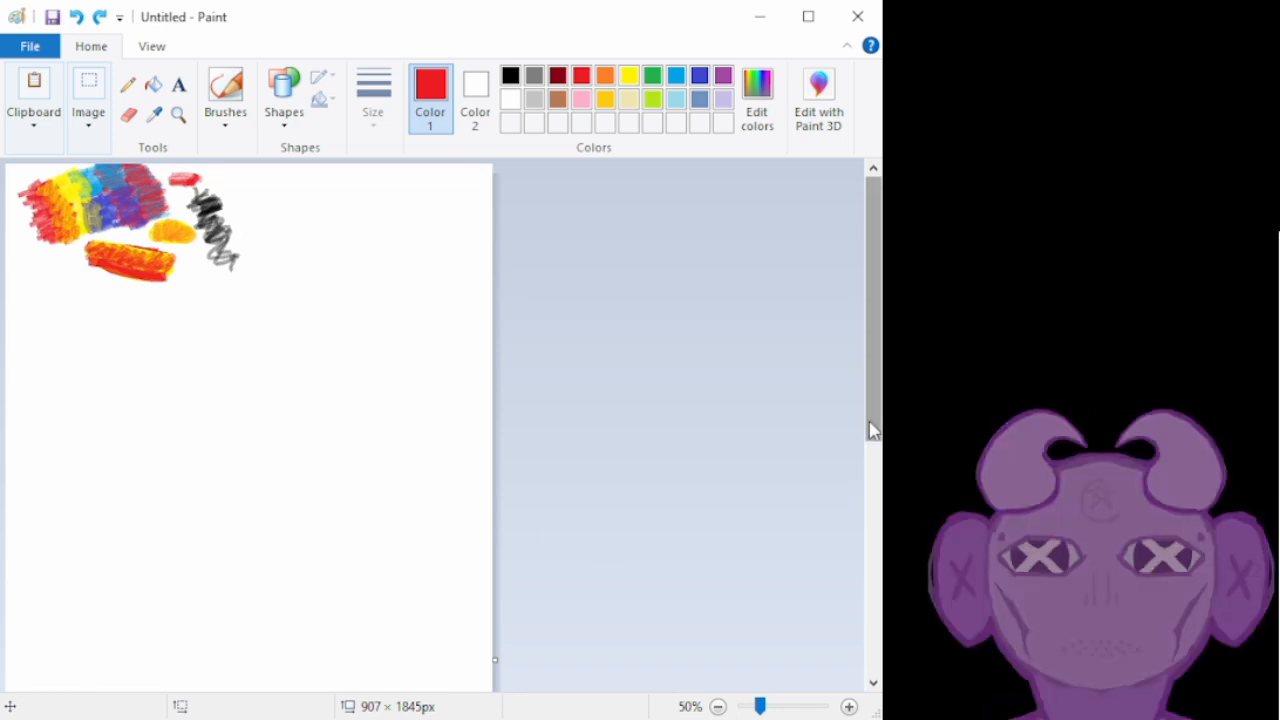
# Resize the canvas to about 906 × 910 px, keeping blank space below the colour swatches
pyautogui.moveTo(873, 435)
pyautogui.mouseDown()
pyautogui.moveTo(863, 614)
pyautogui.moveTo(872, 432)
pyautogui.mouseUp()
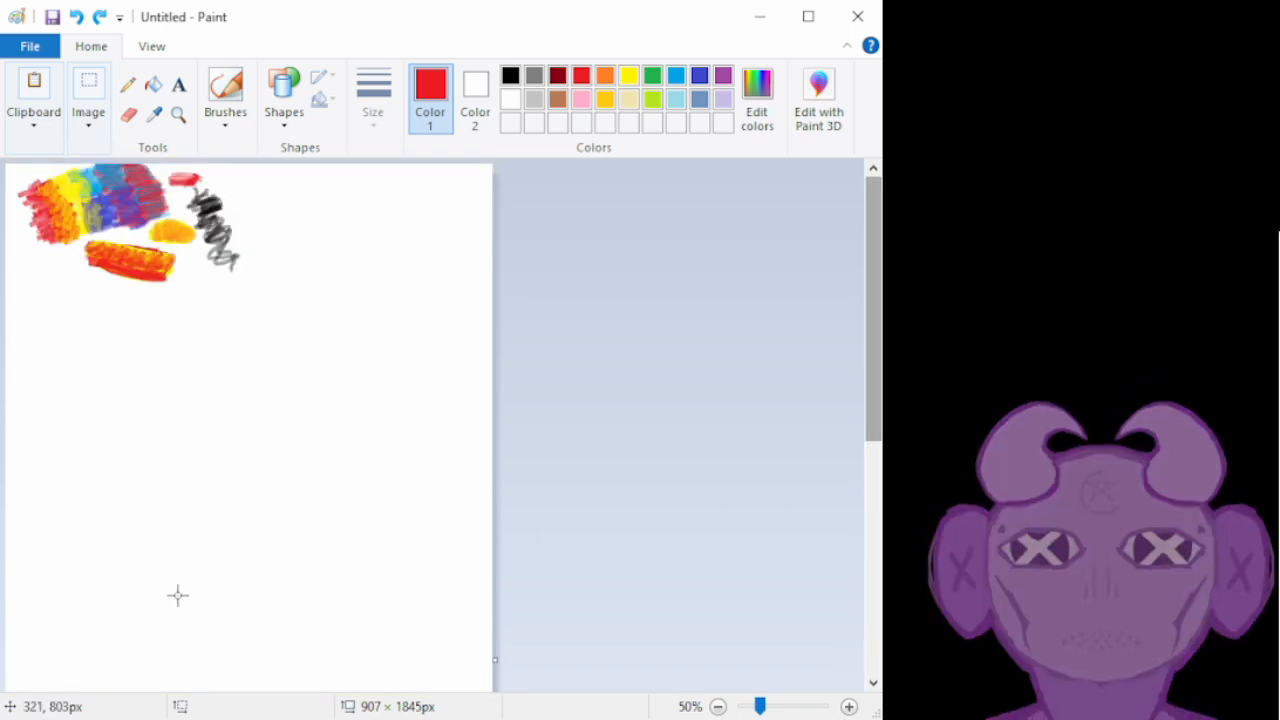
pyautogui.moveTo(871, 423); pyautogui.dragTo(873, 657)
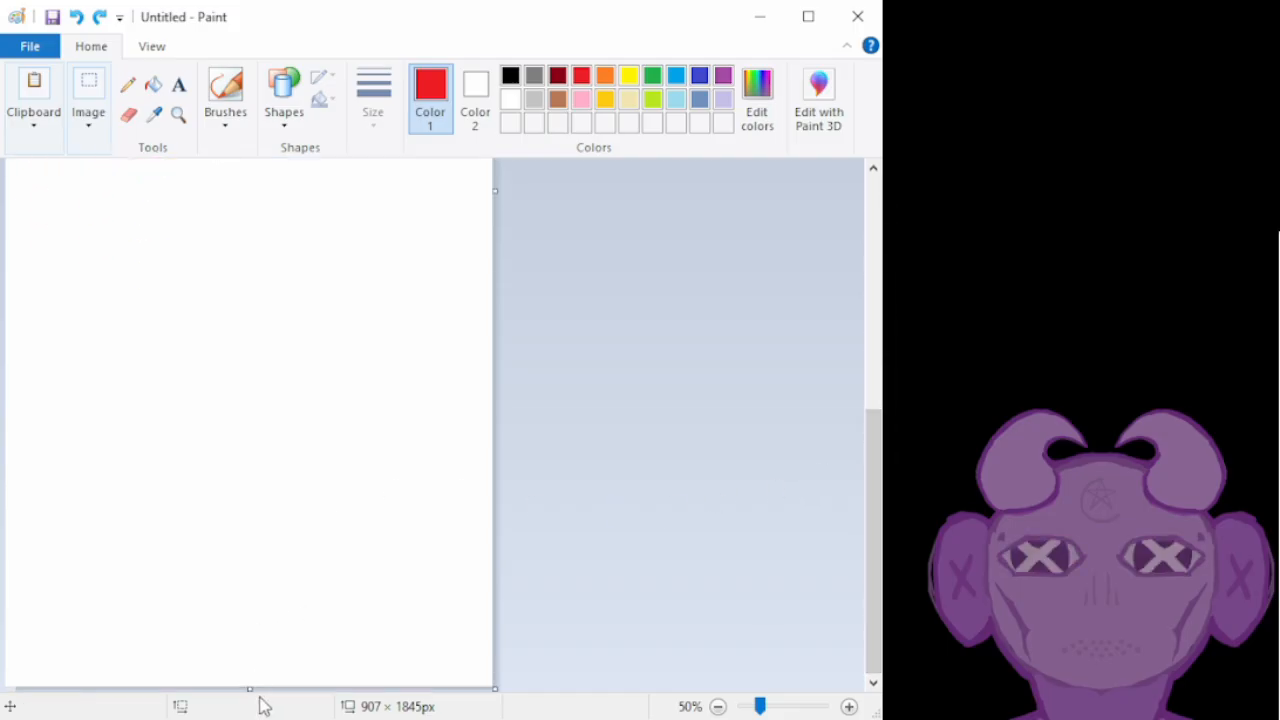
pyautogui.moveTo(251, 686)
pyautogui.mouseDown()
pyautogui.moveTo(280, 409)
pyautogui.moveTo(266, 274)
pyautogui.mouseUp()
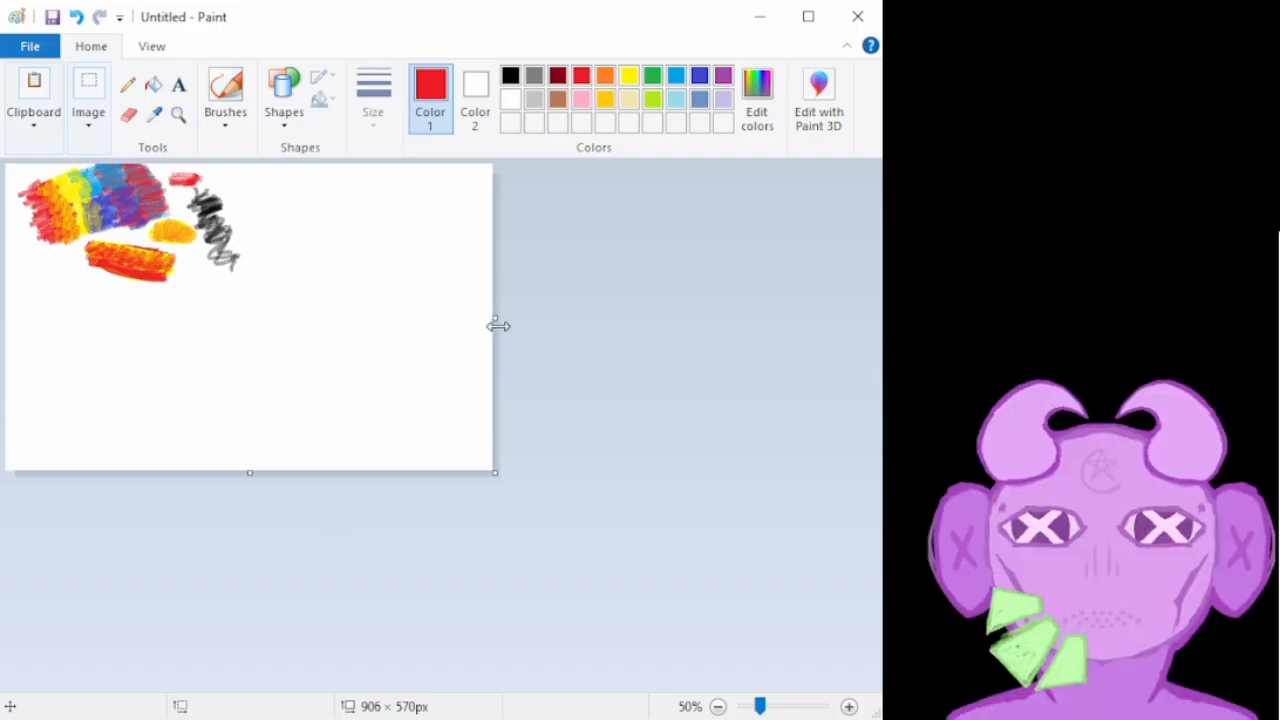
pyautogui.moveTo(248, 472); pyautogui.dragTo(265, 653)
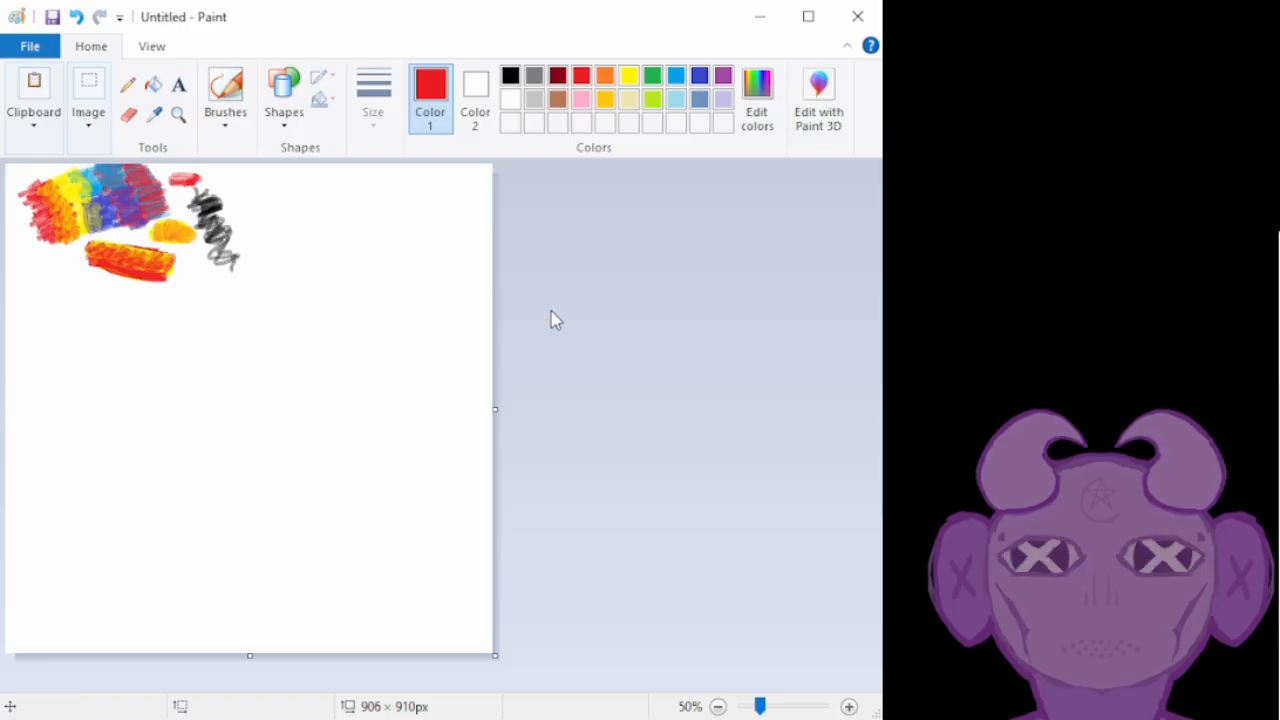
# Paste the doll picture with the white background and place it in the canvas's lower-right corner
pyautogui.hotkey('ctrl', 'v')
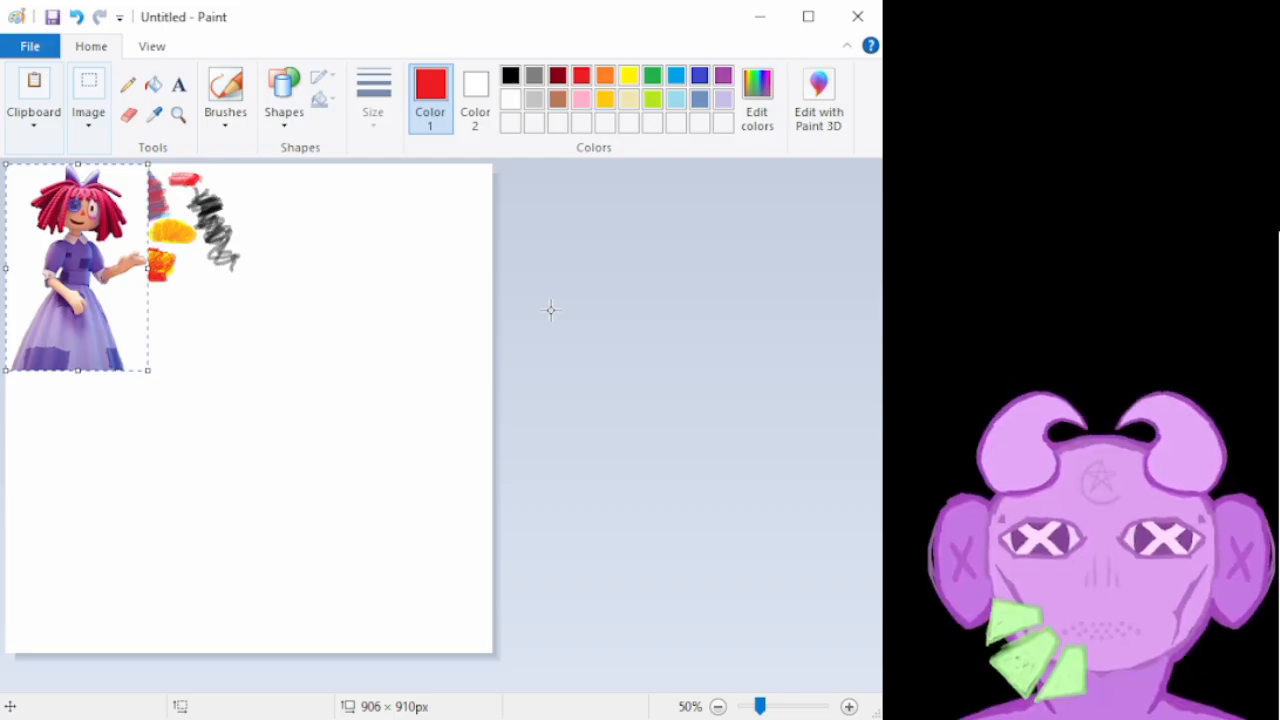
pyautogui.moveTo(96, 300)
pyautogui.mouseDown()
pyautogui.moveTo(151, 377)
pyautogui.moveTo(425, 502)
pyautogui.moveTo(416, 337)
pyautogui.mouseUp()
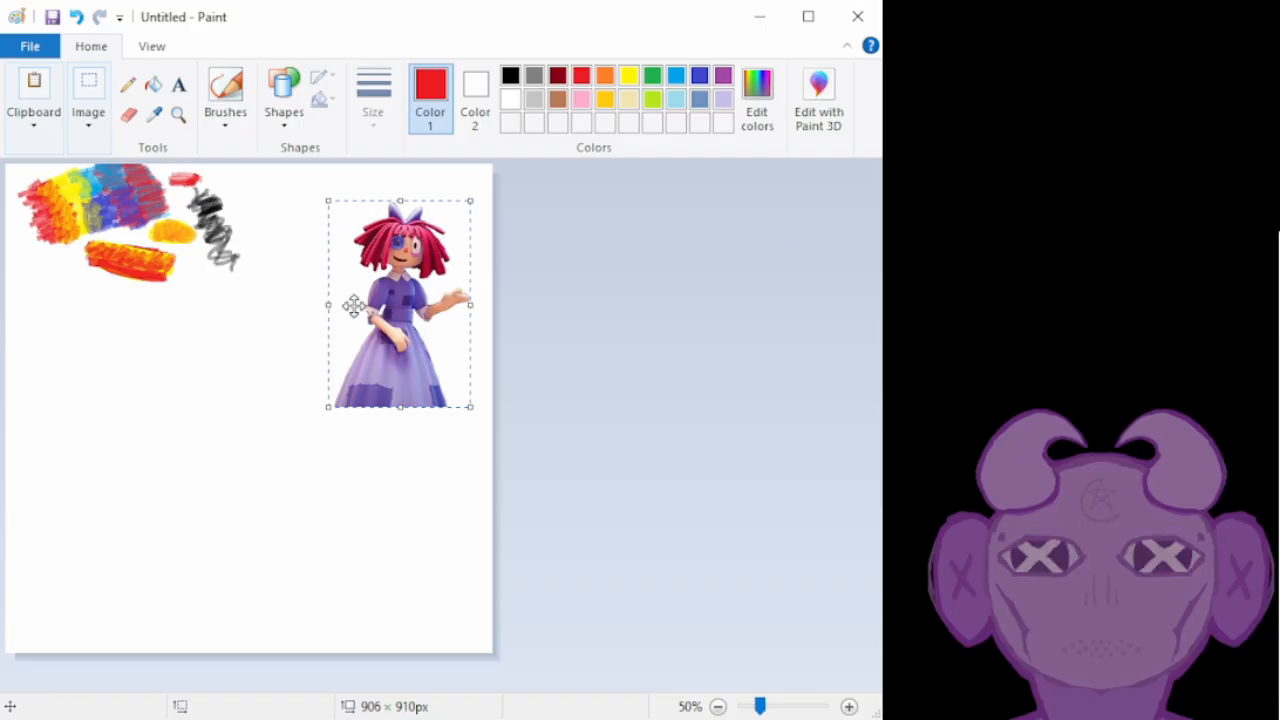
pyautogui.moveTo(400, 298)
pyautogui.mouseDown()
pyautogui.moveTo(367, 454)
pyautogui.moveTo(441, 532)
pyautogui.mouseUp()
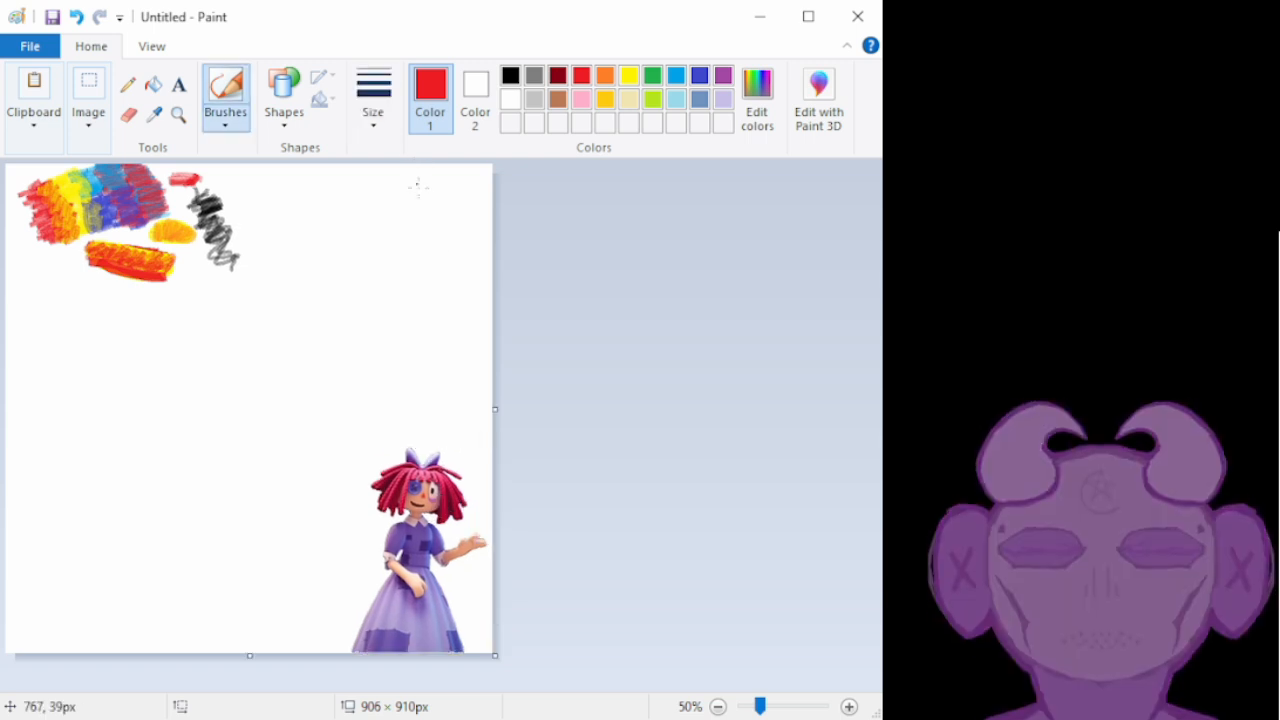
# Sketch the doll's head as a loose, repeated black oval in the blank area below the colour swatches
pyautogui.moveTo(122, 415)
pyautogui.mouseDown()
pyautogui.moveTo(167, 461)
pyautogui.moveTo(83, 464)
pyautogui.moveTo(148, 421)
pyautogui.moveTo(144, 479)
pyautogui.moveTo(145, 425)
pyautogui.mouseUp()
pyautogui.hotkey('ctrl', 'z')
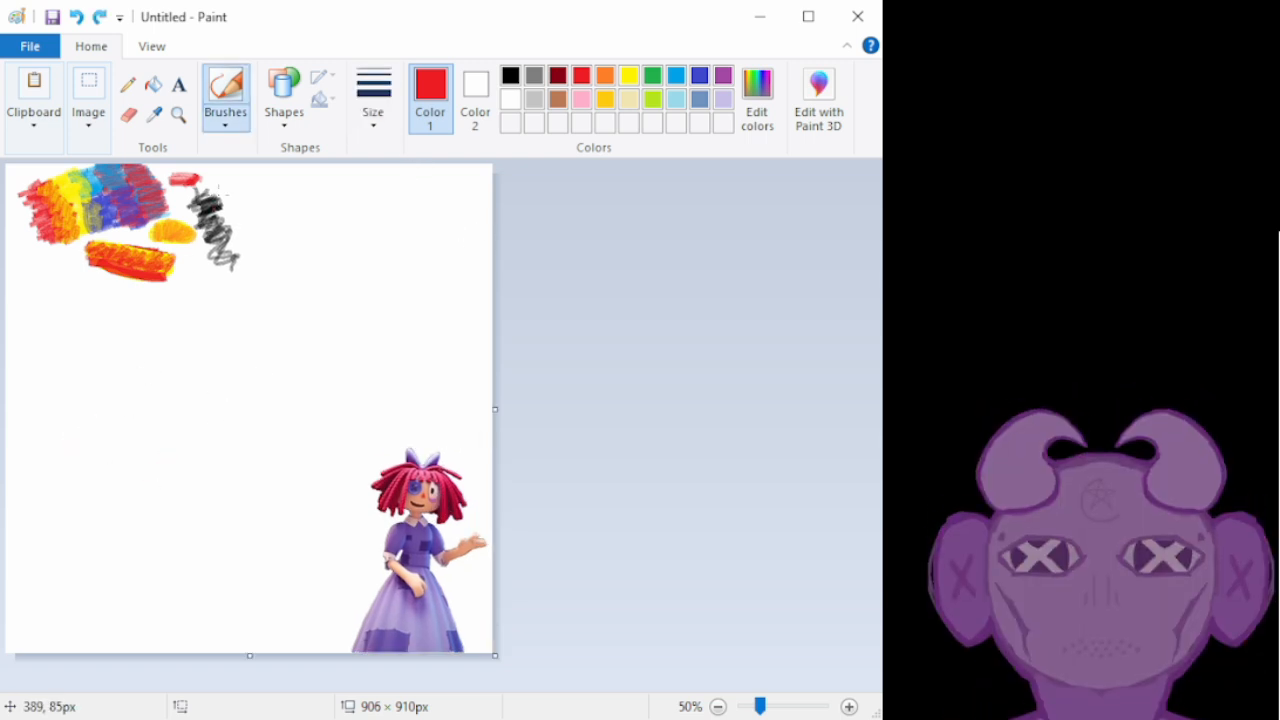
pyautogui.click(510, 77)
pyautogui.moveTo(174, 404)
pyautogui.mouseDown()
pyautogui.moveTo(106, 437)
pyautogui.moveTo(190, 399)
pyautogui.moveTo(141, 466)
pyautogui.moveTo(133, 435)
pyautogui.mouseUp()
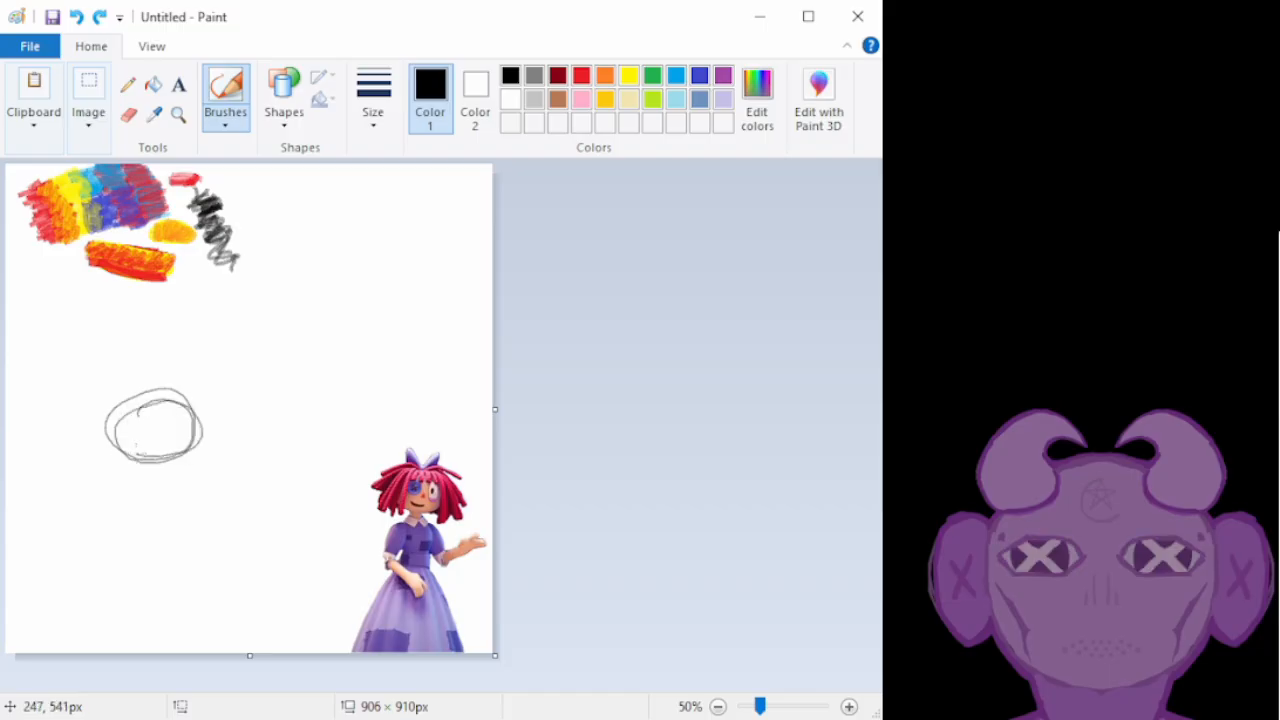
pyautogui.moveTo(180, 396)
pyautogui.mouseDown()
pyautogui.moveTo(204, 434)
pyautogui.moveTo(160, 465)
pyautogui.mouseUp()
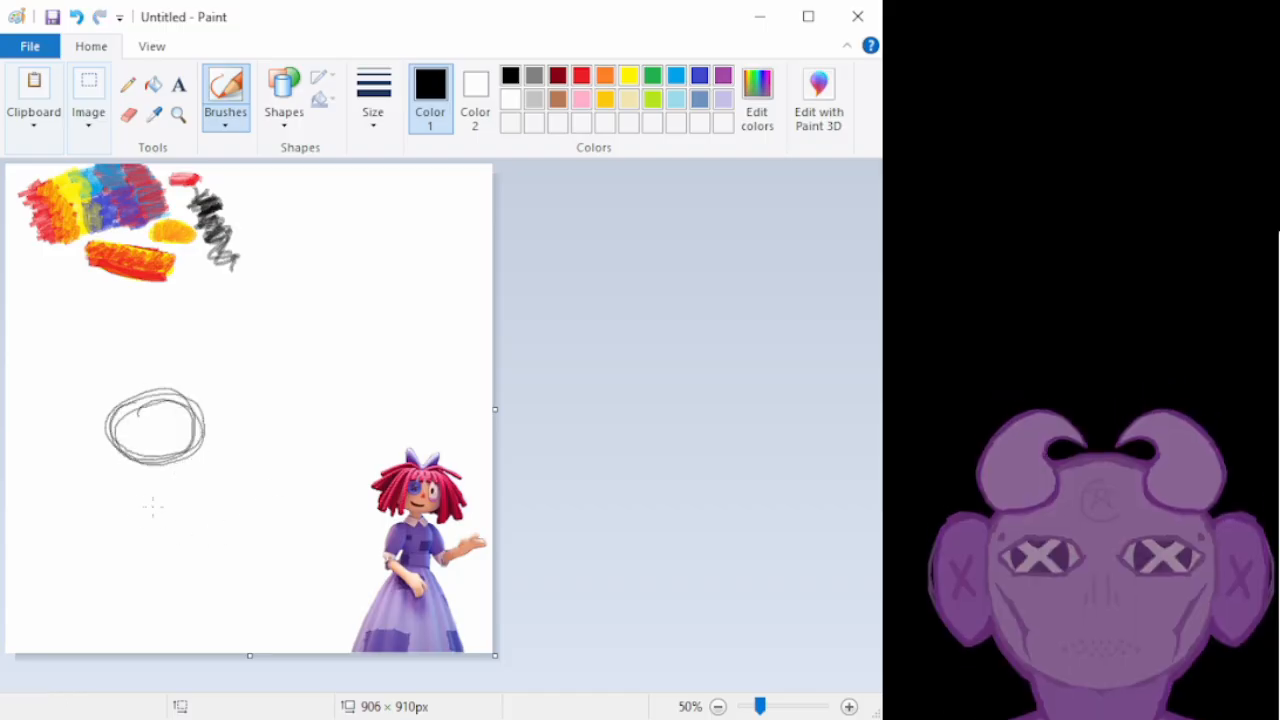
# Sketch two shoulder circles, the torso sides and waist, and a flared skirt with a patch below the head
pyautogui.moveTo(190, 481)
pyautogui.mouseDown()
pyautogui.moveTo(200, 518)
pyautogui.moveTo(184, 510)
pyautogui.mouseUp()
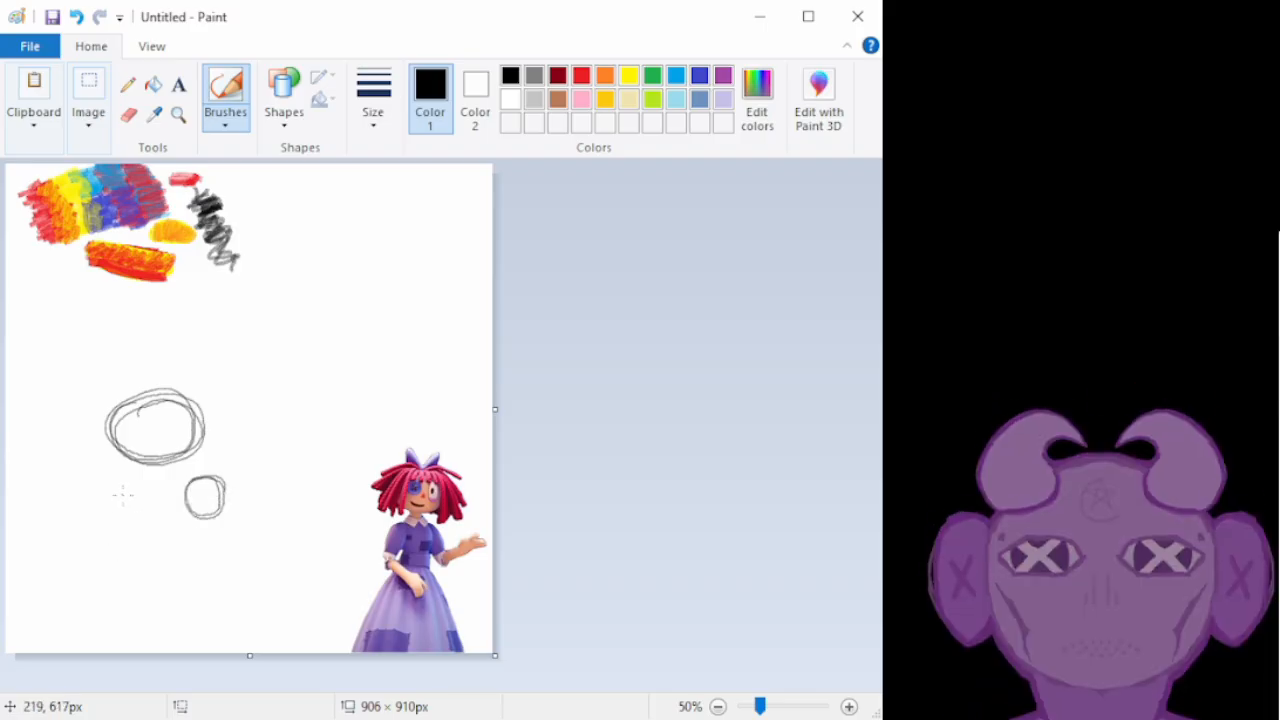
pyautogui.moveTo(122, 493)
pyautogui.mouseDown()
pyautogui.moveTo(100, 500)
pyautogui.moveTo(118, 482)
pyautogui.moveTo(143, 572)
pyautogui.mouseUp()
pyautogui.moveTo(133, 523); pyautogui.dragTo(138, 580)
pyautogui.moveTo(190, 522)
pyautogui.mouseDown()
pyautogui.moveTo(191, 577)
pyautogui.moveTo(211, 580)
pyautogui.mouseUp()
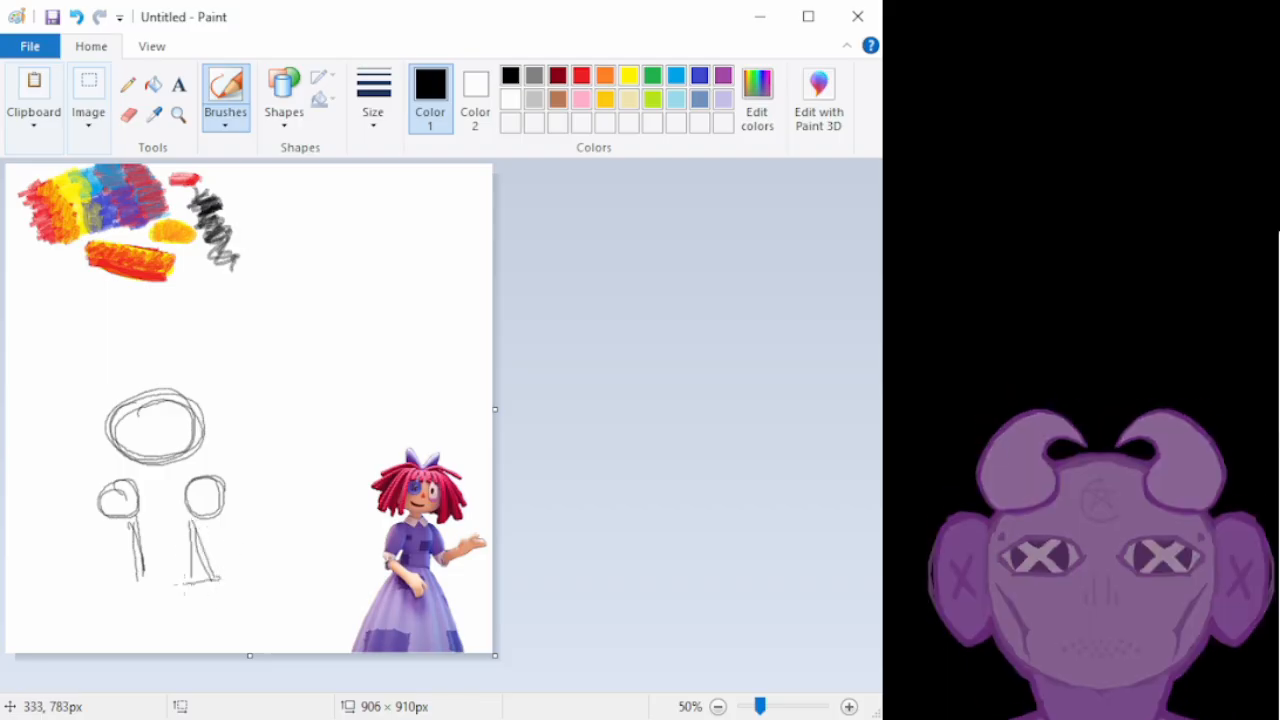
pyautogui.moveTo(196, 580)
pyautogui.mouseDown()
pyautogui.moveTo(136, 577)
pyautogui.moveTo(82, 655)
pyautogui.mouseUp()
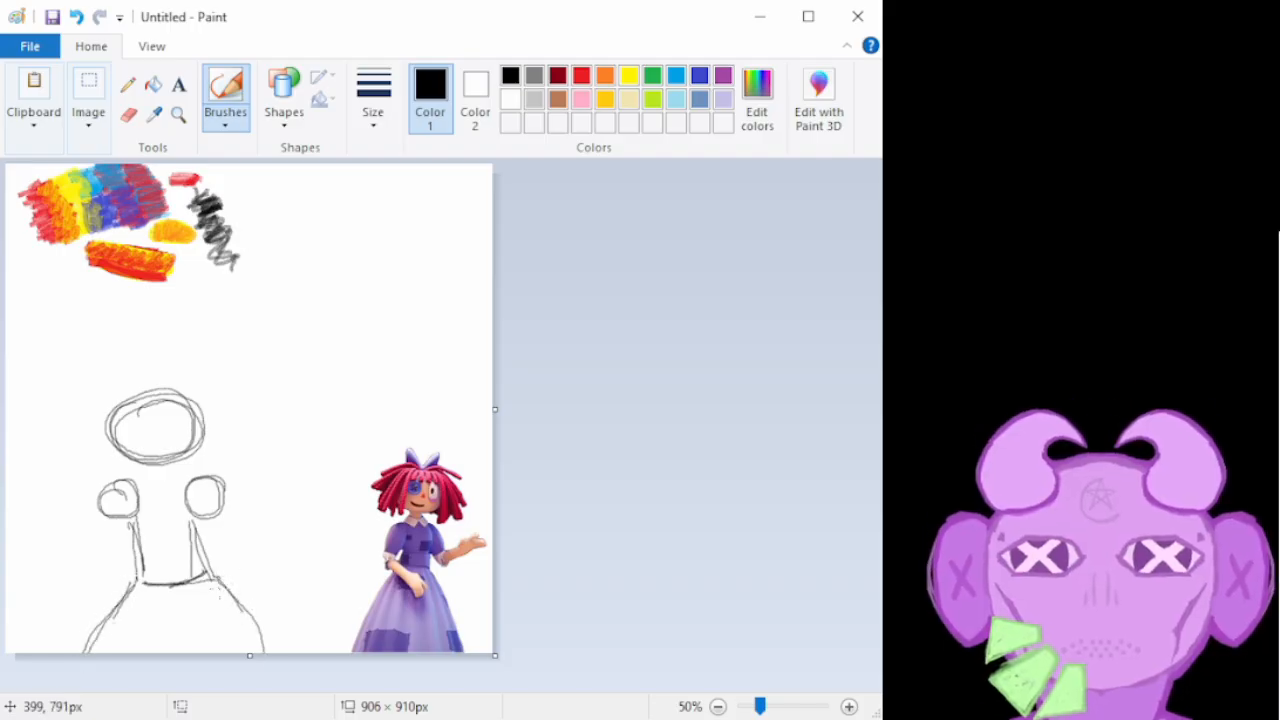
pyautogui.moveTo(226, 624)
pyautogui.mouseDown()
pyautogui.moveTo(199, 641)
pyautogui.moveTo(235, 634)
pyautogui.mouseUp()
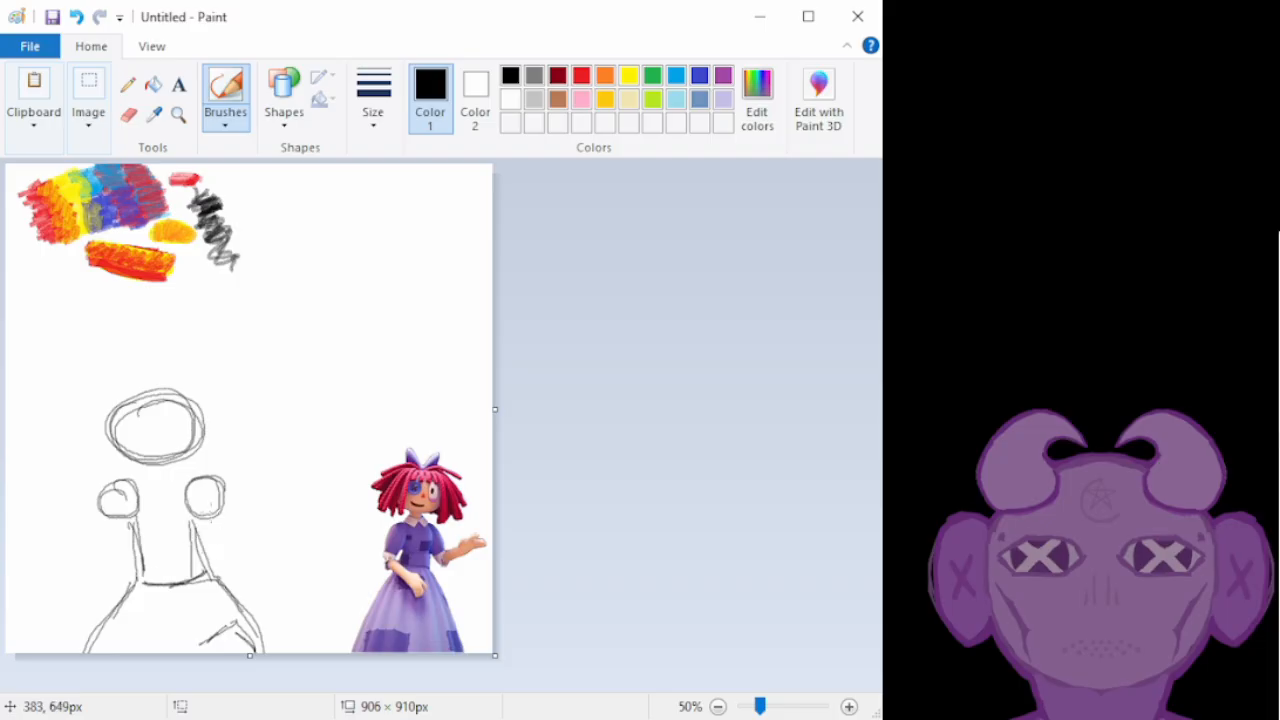
# Sketch the doll's arms, with one bent upward to an open raised hand and the other angled beside the torso
pyautogui.moveTo(212, 511); pyautogui.dragTo(257, 556)
pyautogui.moveTo(112, 492)
pyautogui.mouseDown()
pyautogui.moveTo(84, 577)
pyautogui.moveTo(62, 526)
pyautogui.mouseUp()
pyautogui.moveTo(84, 568)
pyautogui.mouseDown()
pyautogui.moveTo(55, 517)
pyautogui.moveTo(83, 500)
pyautogui.mouseUp()
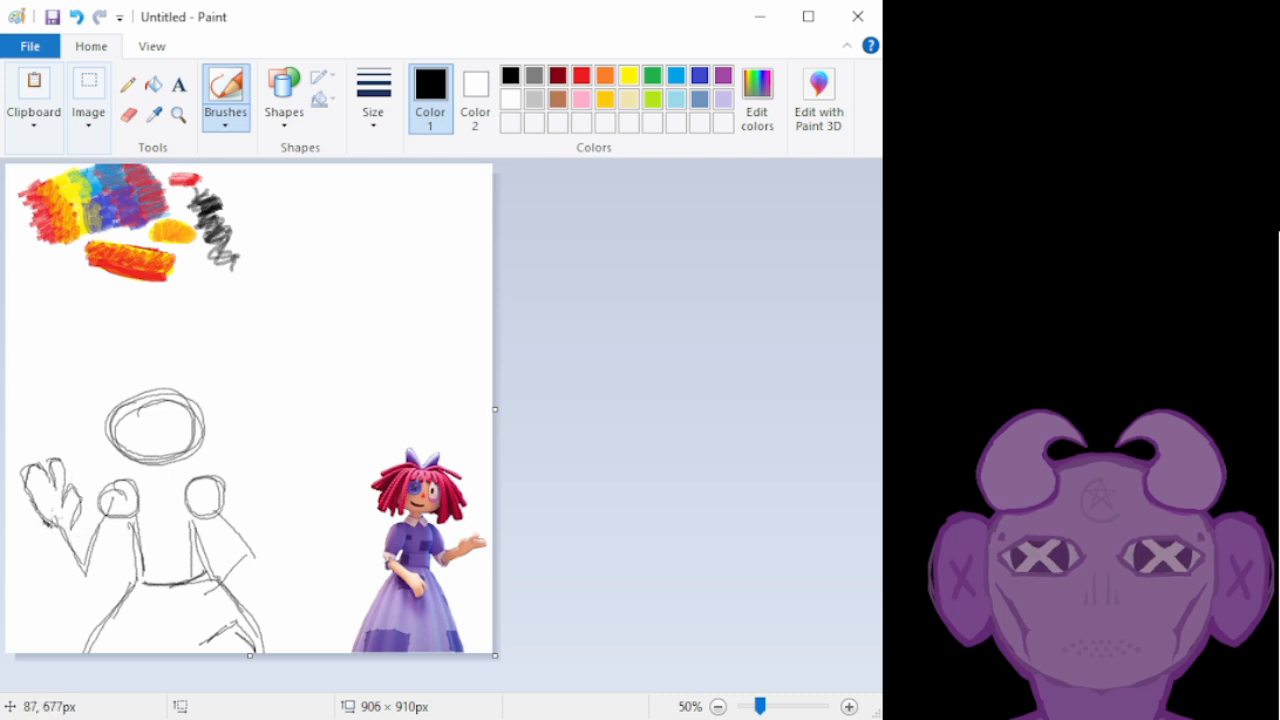
pyautogui.moveTo(52, 518); pyautogui.dragTo(60, 568)
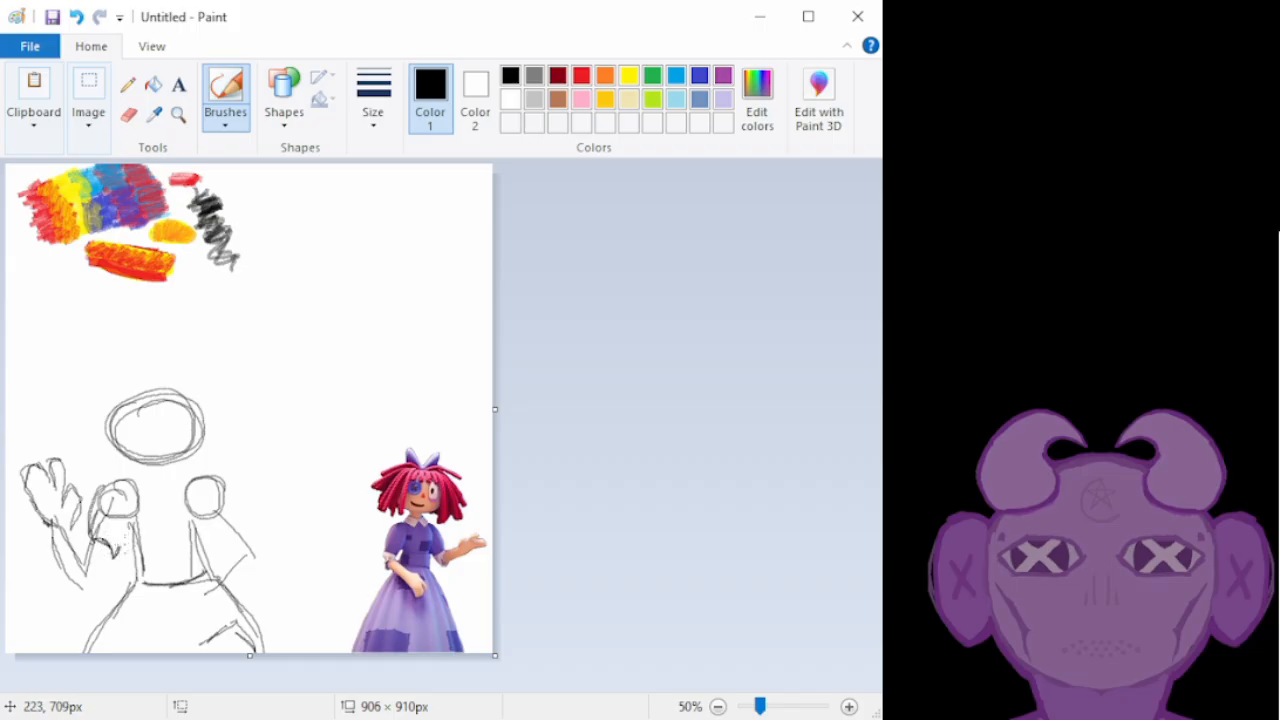
pyautogui.moveTo(130, 498); pyautogui.dragTo(136, 574)
pyautogui.moveTo(108, 596); pyautogui.dragTo(58, 526)
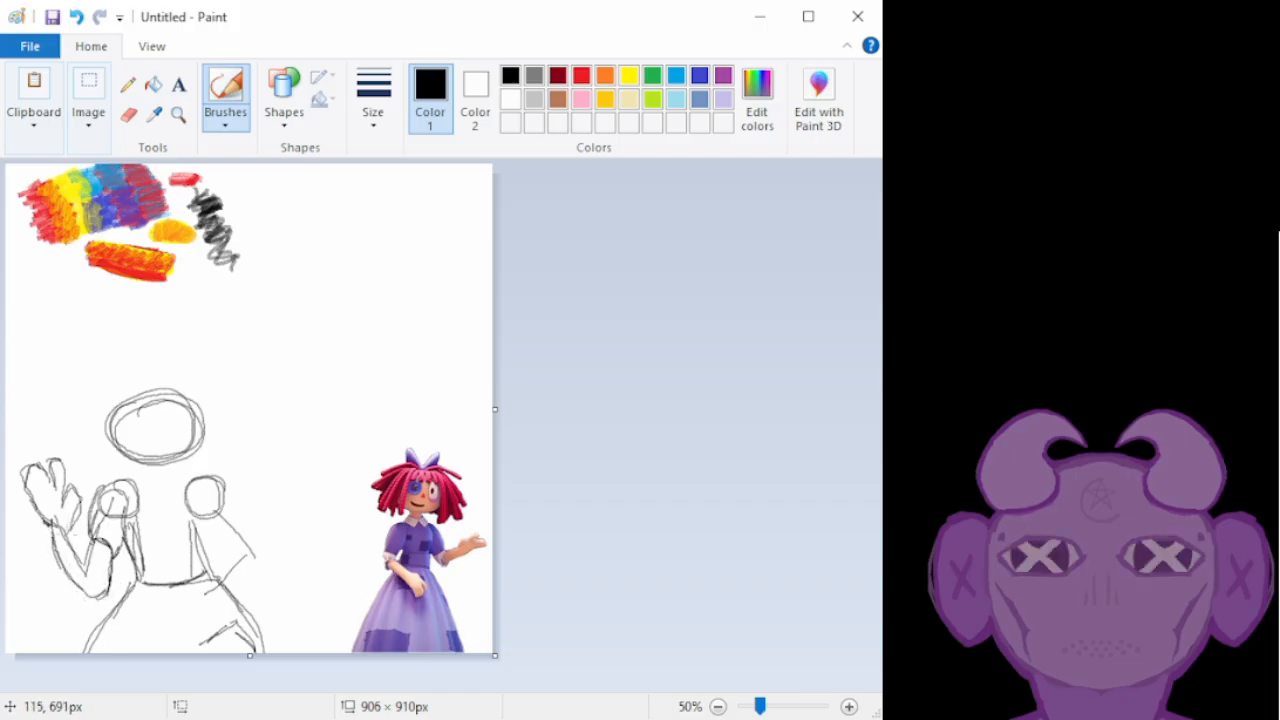
pyautogui.moveTo(80, 537); pyautogui.dragTo(83, 540)
# Sketch the fringe, the hair strands on both sides of the head, and a bow on top
pyautogui.moveTo(177, 415)
pyautogui.mouseDown()
pyautogui.moveTo(136, 419)
pyautogui.moveTo(169, 418)
pyautogui.moveTo(197, 468)
pyautogui.mouseUp()
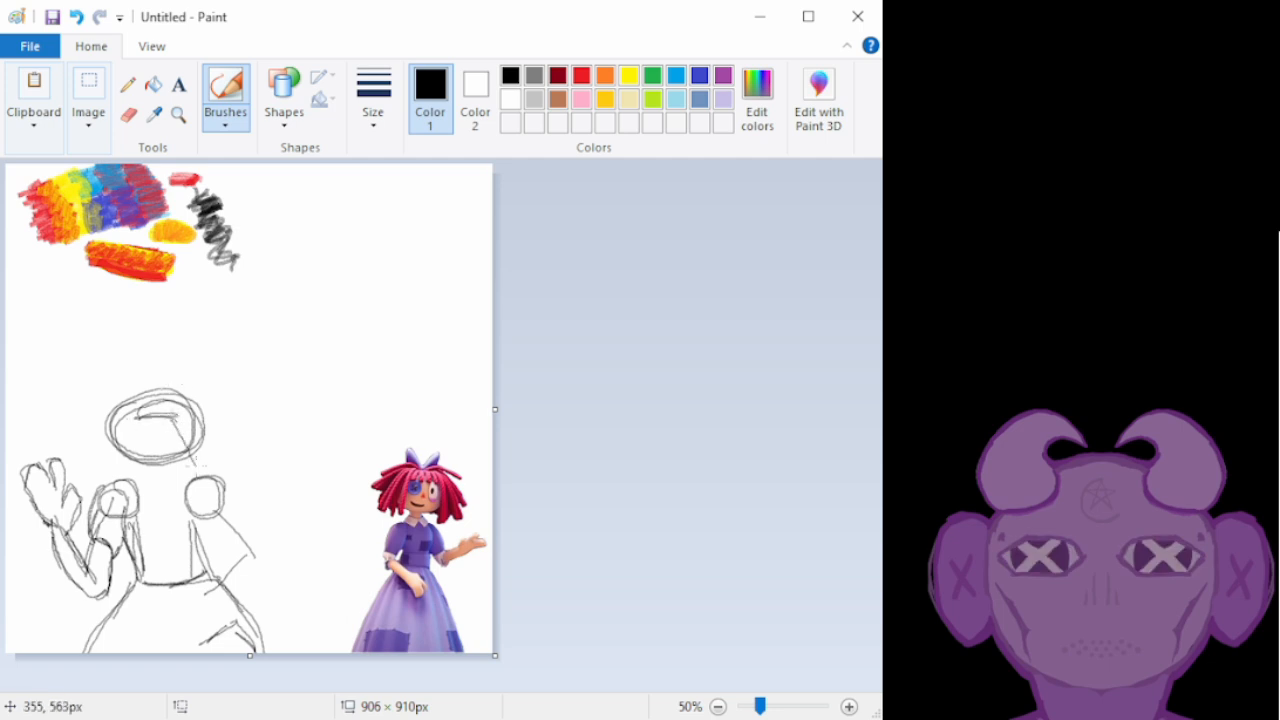
pyautogui.moveTo(199, 408); pyautogui.dragTo(256, 464)
pyautogui.moveTo(207, 425)
pyautogui.mouseDown()
pyautogui.moveTo(232, 476)
pyautogui.moveTo(210, 470)
pyautogui.moveTo(196, 418)
pyautogui.moveTo(243, 465)
pyautogui.mouseUp()
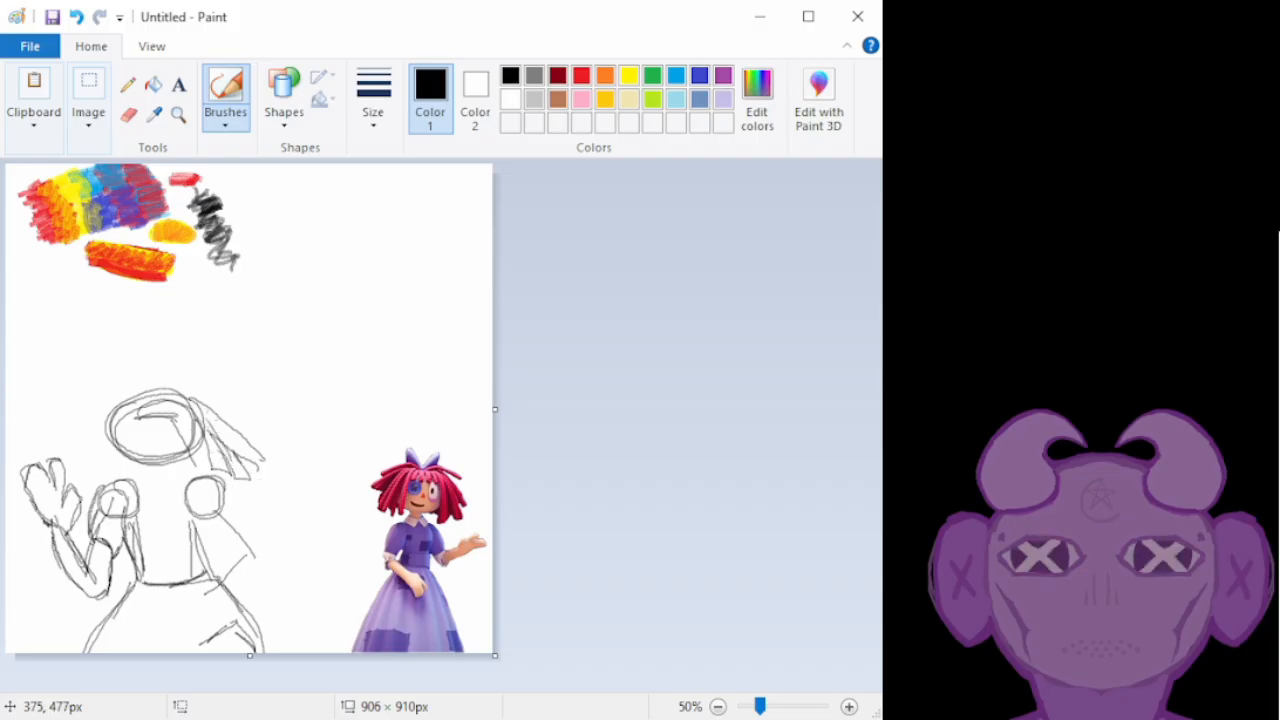
pyautogui.moveTo(157, 387); pyautogui.dragTo(193, 370)
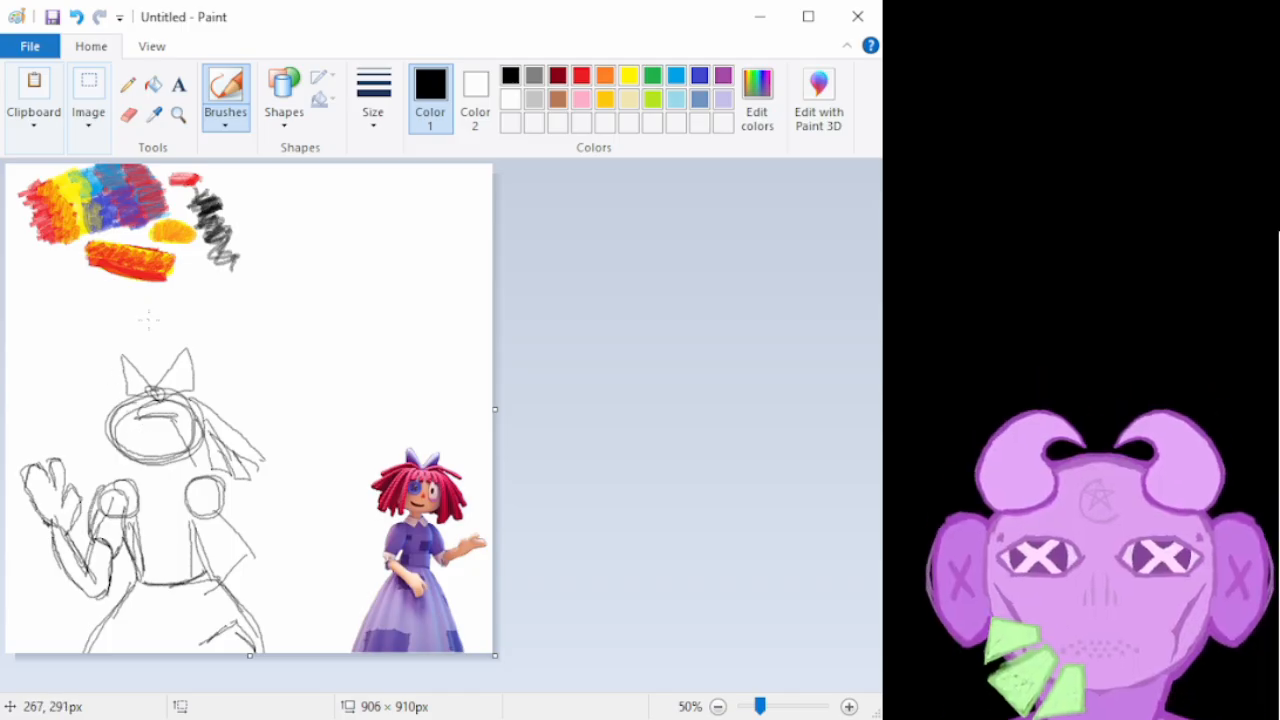
pyautogui.moveTo(130, 398)
pyautogui.mouseDown()
pyautogui.moveTo(96, 408)
pyautogui.moveTo(76, 452)
pyautogui.moveTo(103, 420)
pyautogui.mouseUp()
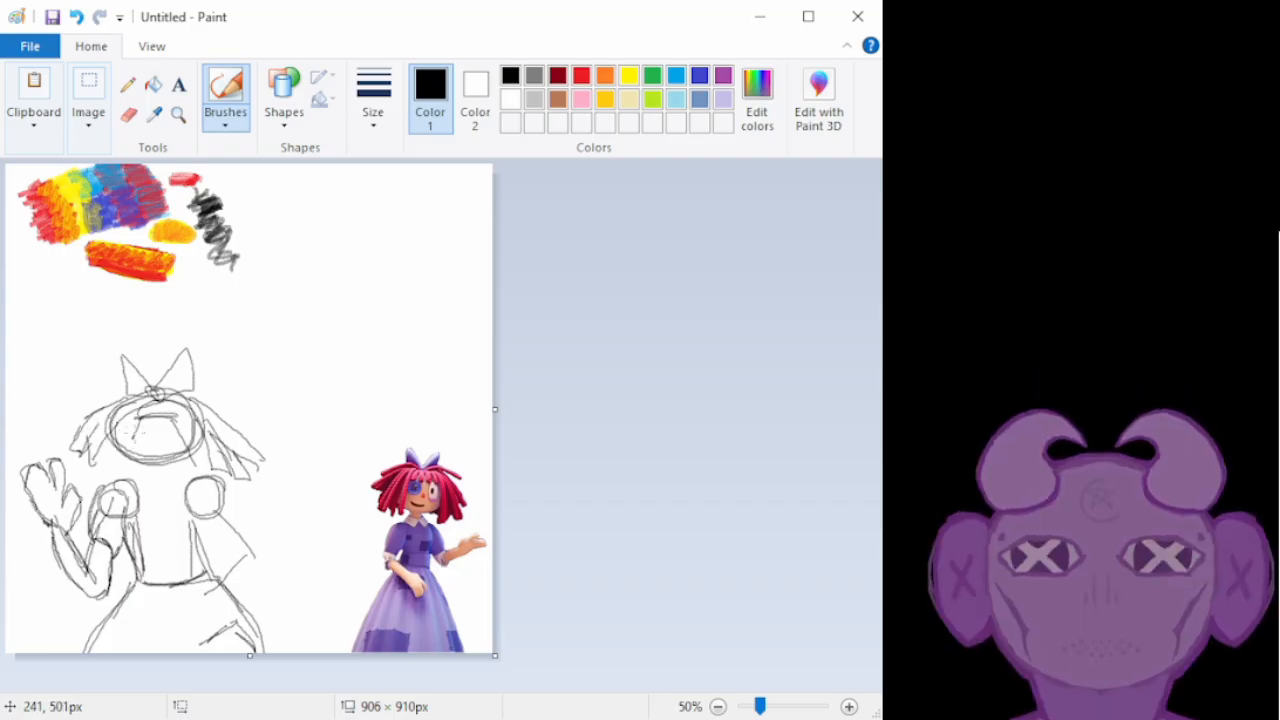
pyautogui.moveTo(134, 429); pyautogui.dragTo(117, 469)
# Draw the doll's face at 200% zoom with a round button eye, a smaller eye with a pupil, a triangular nose and a smile
pyautogui.moveTo(141, 440); pyautogui.dragTo(137, 421)
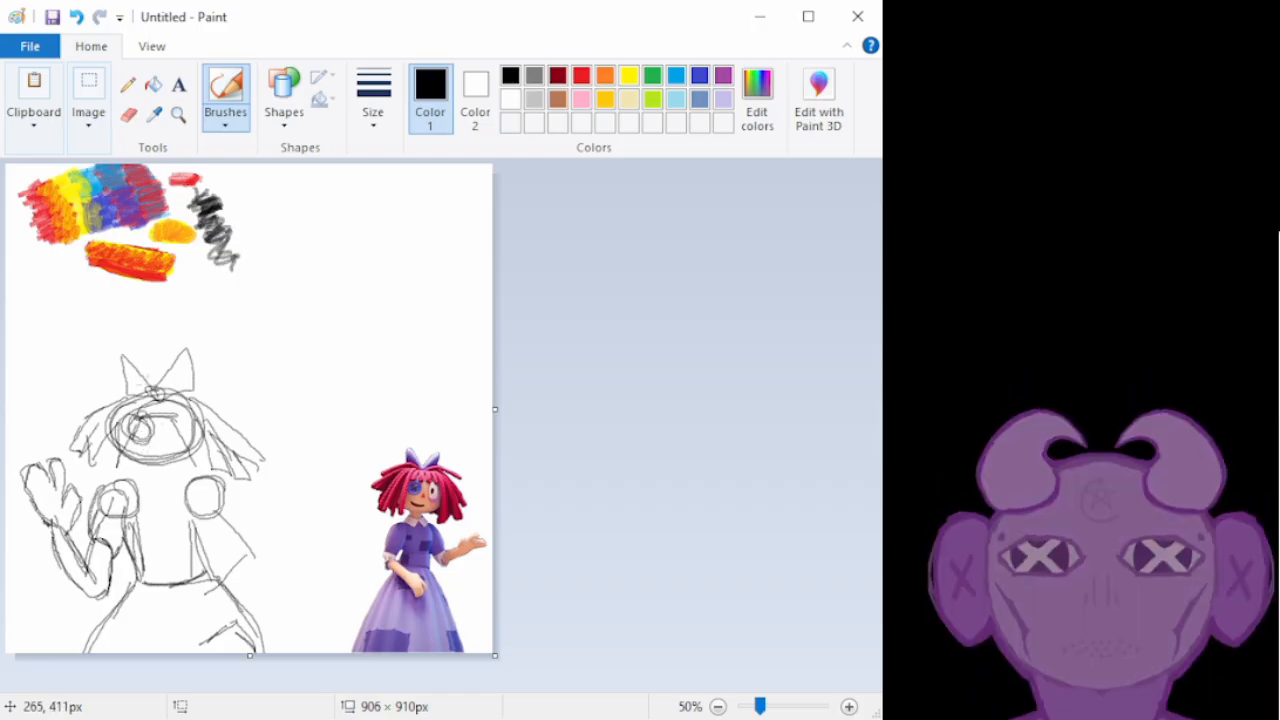
pyautogui.hotkey('ctrl', 'z')
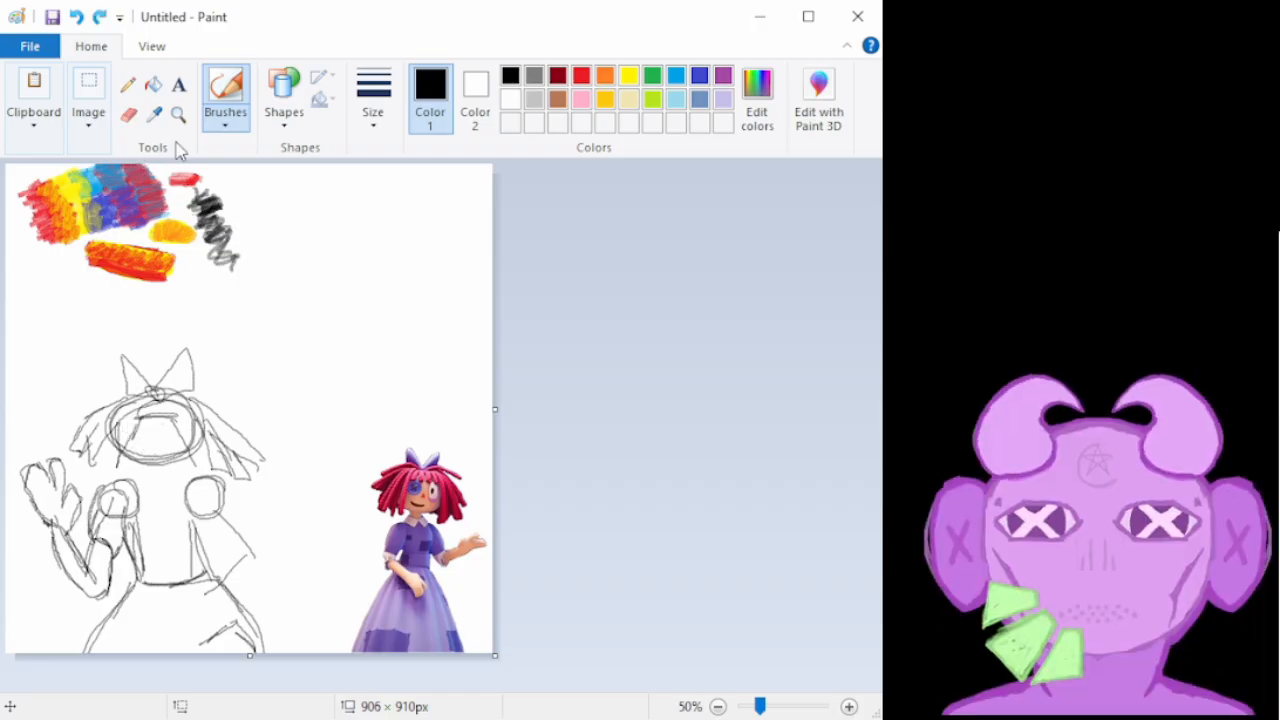
pyautogui.click(178, 113)
pyautogui.click(222, 414)
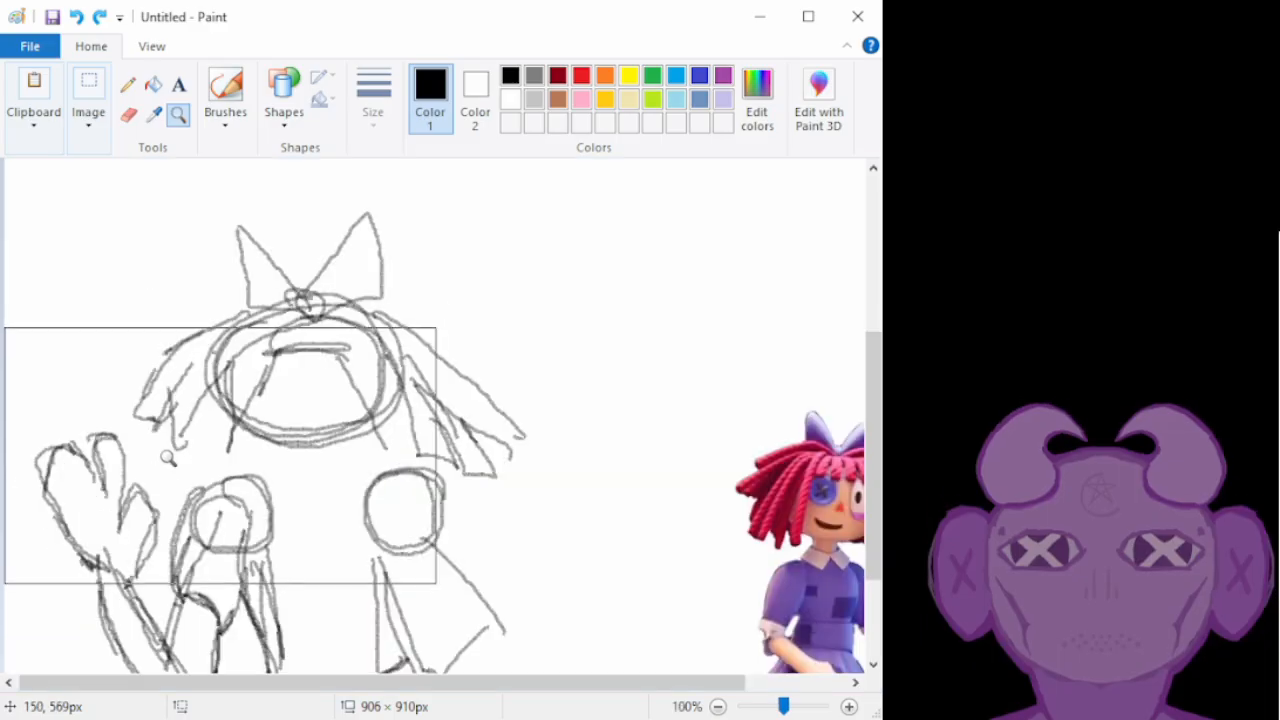
pyautogui.click(260, 401)
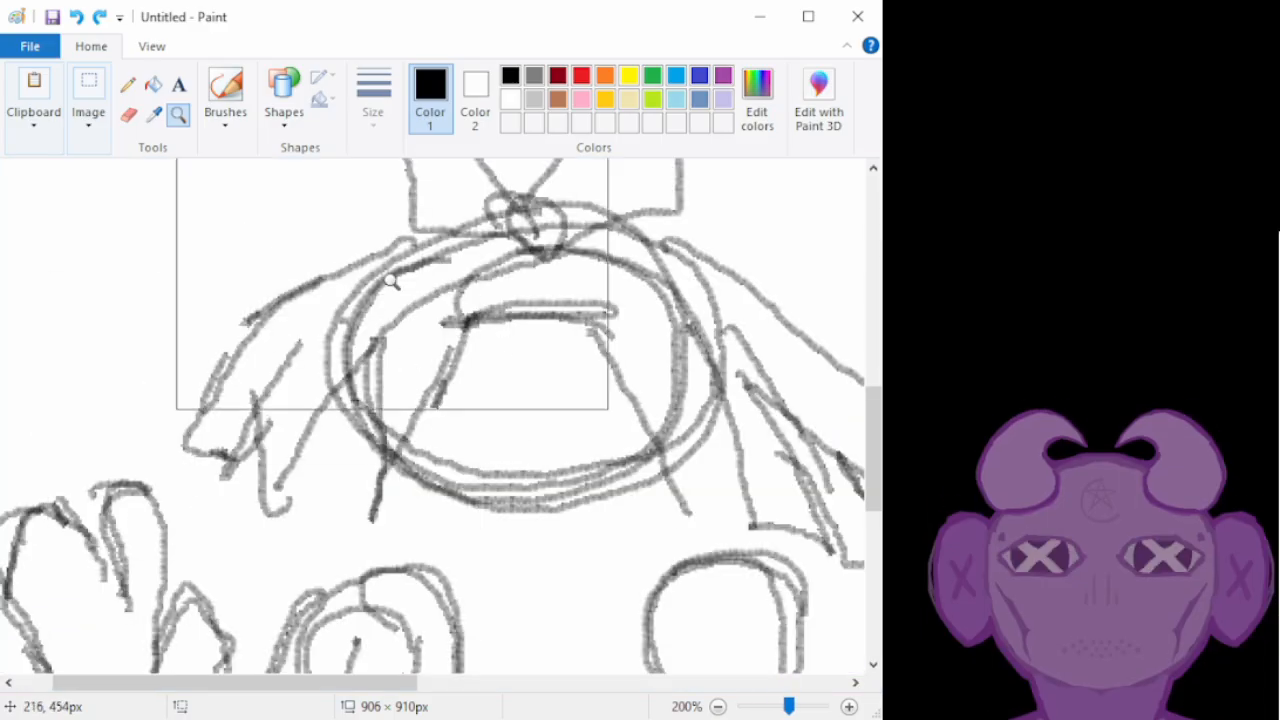
pyautogui.click(225, 95)
pyautogui.moveTo(461, 364)
pyautogui.mouseDown()
pyautogui.moveTo(492, 390)
pyautogui.moveTo(468, 306)
pyautogui.moveTo(425, 369)
pyautogui.moveTo(474, 399)
pyautogui.moveTo(479, 319)
pyautogui.moveTo(421, 348)
pyautogui.moveTo(472, 408)
pyautogui.moveTo(479, 321)
pyautogui.moveTo(406, 332)
pyautogui.moveTo(474, 396)
pyautogui.mouseUp()
pyautogui.moveTo(556, 328)
pyautogui.mouseDown()
pyautogui.moveTo(554, 377)
pyautogui.moveTo(574, 403)
pyautogui.moveTo(608, 395)
pyautogui.moveTo(609, 353)
pyautogui.moveTo(585, 322)
pyautogui.moveTo(557, 363)
pyautogui.moveTo(584, 403)
pyautogui.moveTo(613, 376)
pyautogui.moveTo(556, 354)
pyautogui.moveTo(620, 346)
pyautogui.moveTo(576, 374)
pyautogui.moveTo(575, 355)
pyautogui.moveTo(590, 386)
pyautogui.moveTo(587, 350)
pyautogui.moveTo(593, 390)
pyautogui.moveTo(585, 348)
pyautogui.moveTo(517, 412)
pyautogui.moveTo(513, 435)
pyautogui.moveTo(553, 430)
pyautogui.moveTo(523, 350)
pyautogui.mouseUp()
pyautogui.moveTo(603, 427)
pyautogui.mouseDown()
pyautogui.moveTo(559, 455)
pyautogui.moveTo(507, 461)
pyautogui.moveTo(524, 491)
pyautogui.moveTo(513, 465)
pyautogui.moveTo(545, 496)
pyautogui.moveTo(585, 485)
pyautogui.moveTo(605, 468)
pyautogui.moveTo(612, 427)
pyautogui.moveTo(610, 462)
pyautogui.moveTo(609, 410)
pyautogui.moveTo(598, 479)
pyautogui.moveTo(563, 497)
pyautogui.moveTo(516, 459)
pyautogui.mouseUp()
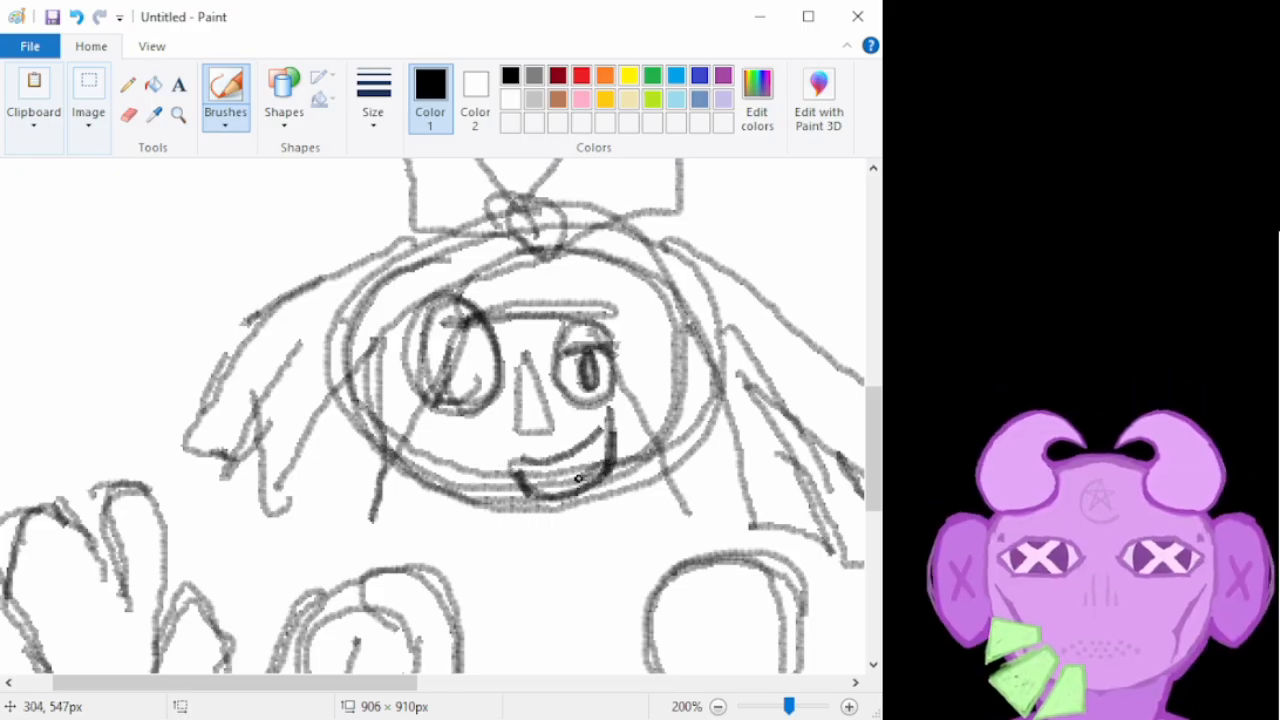
pyautogui.moveTo(553, 481); pyautogui.dragTo(548, 505)
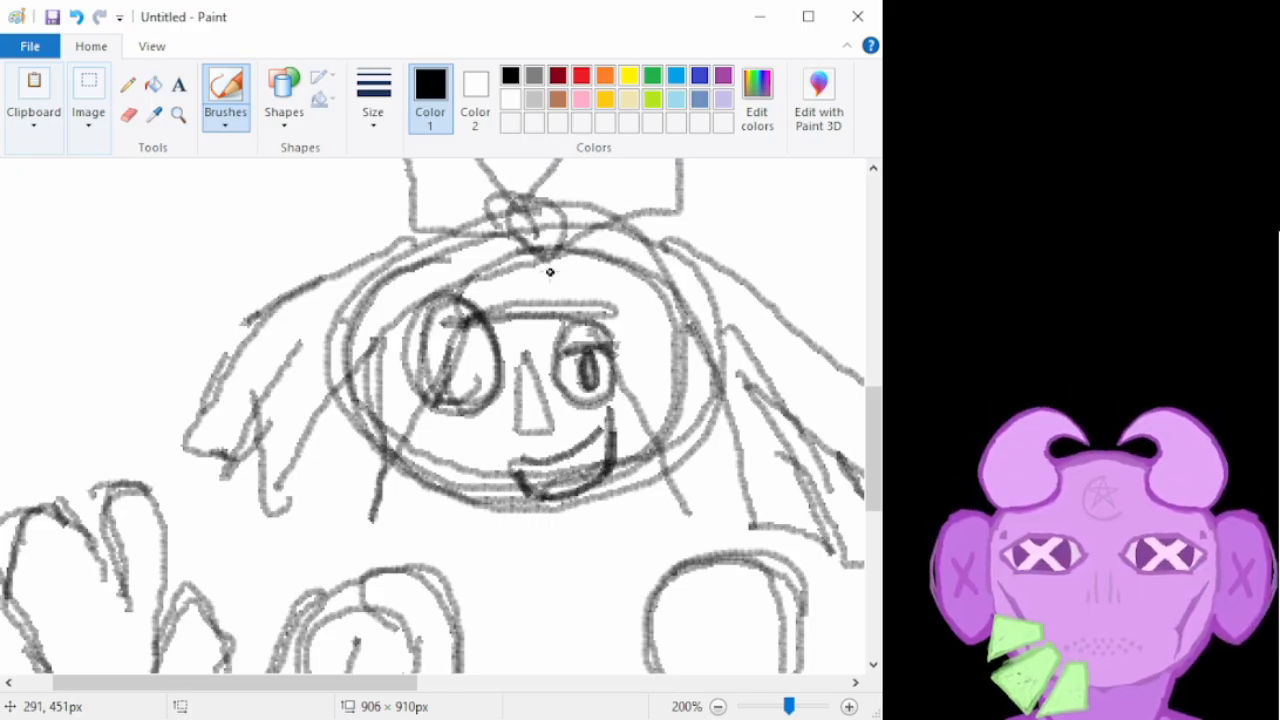
# Sketch the neck and a pointed collar between the two shoulder circles
pyautogui.moveTo(492, 516)
pyautogui.mouseDown()
pyautogui.moveTo(520, 573)
pyautogui.moveTo(488, 508)
pyautogui.moveTo(520, 590)
pyautogui.mouseUp()
pyautogui.moveTo(617, 495)
pyautogui.mouseDown()
pyautogui.moveTo(628, 577)
pyautogui.moveTo(574, 584)
pyautogui.moveTo(610, 545)
pyautogui.moveTo(655, 566)
pyautogui.mouseUp()
pyautogui.moveTo(563, 597)
pyautogui.mouseDown()
pyautogui.moveTo(520, 566)
pyautogui.moveTo(488, 564)
pyautogui.moveTo(478, 600)
pyautogui.moveTo(488, 589)
pyautogui.moveTo(464, 587)
pyautogui.moveTo(560, 622)
pyautogui.moveTo(640, 560)
pyautogui.moveTo(608, 598)
pyautogui.moveTo(565, 614)
pyautogui.mouseUp()
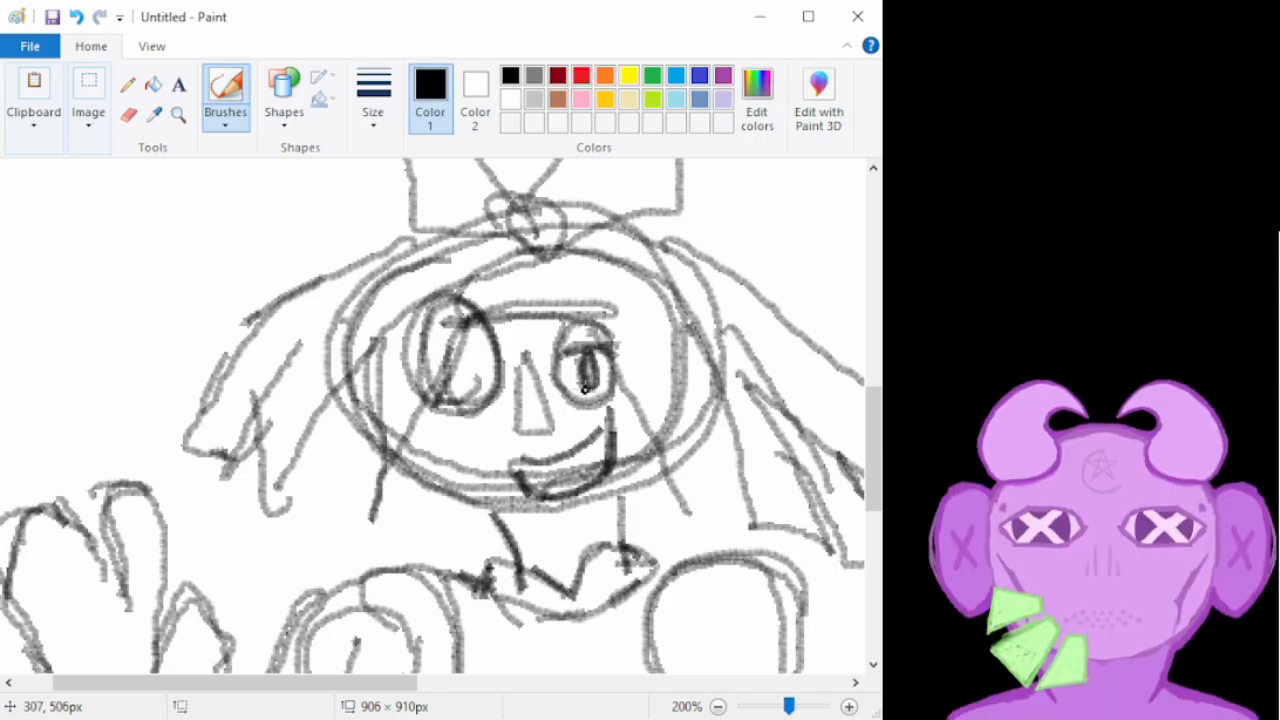
# Add and close off the lower hair strands on both sides of the face and behind the neck
pyautogui.moveTo(438, 498)
pyautogui.mouseDown()
pyautogui.moveTo(415, 543)
pyautogui.moveTo(436, 506)
pyautogui.moveTo(472, 553)
pyautogui.moveTo(453, 543)
pyautogui.moveTo(465, 499)
pyautogui.mouseUp()
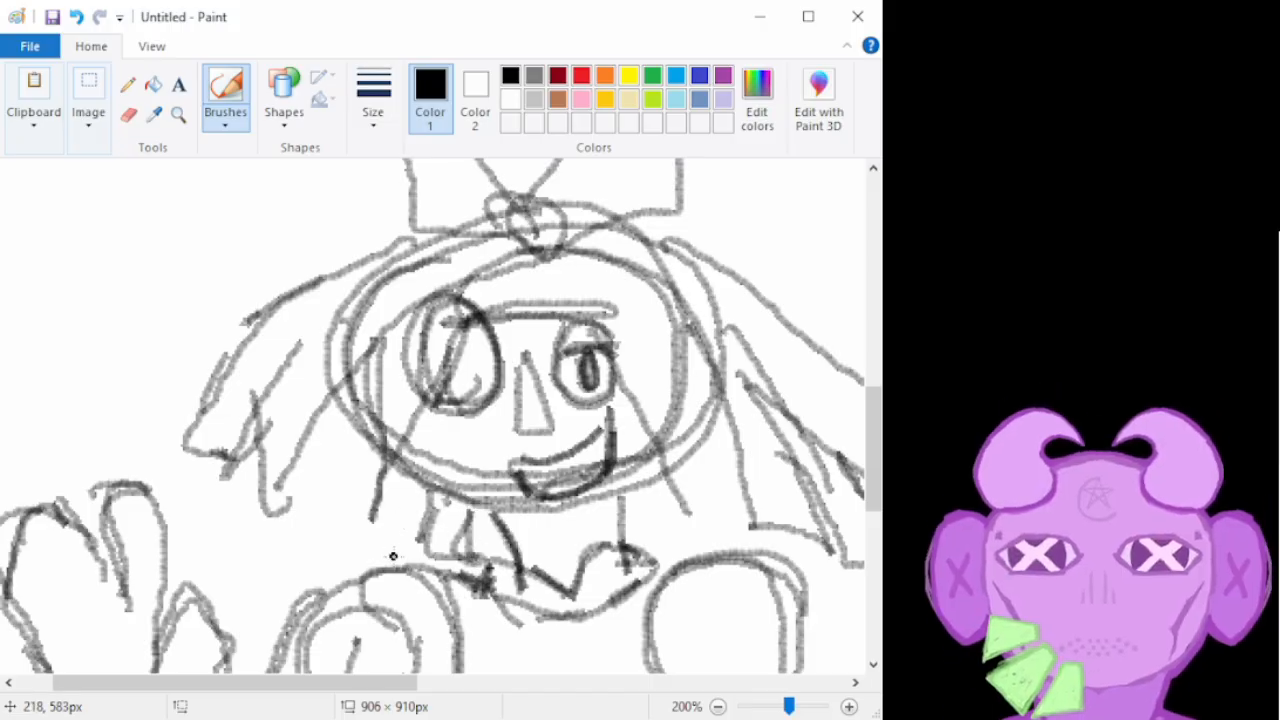
pyautogui.moveTo(352, 432)
pyautogui.mouseDown()
pyautogui.moveTo(370, 524)
pyautogui.moveTo(388, 486)
pyautogui.mouseUp()
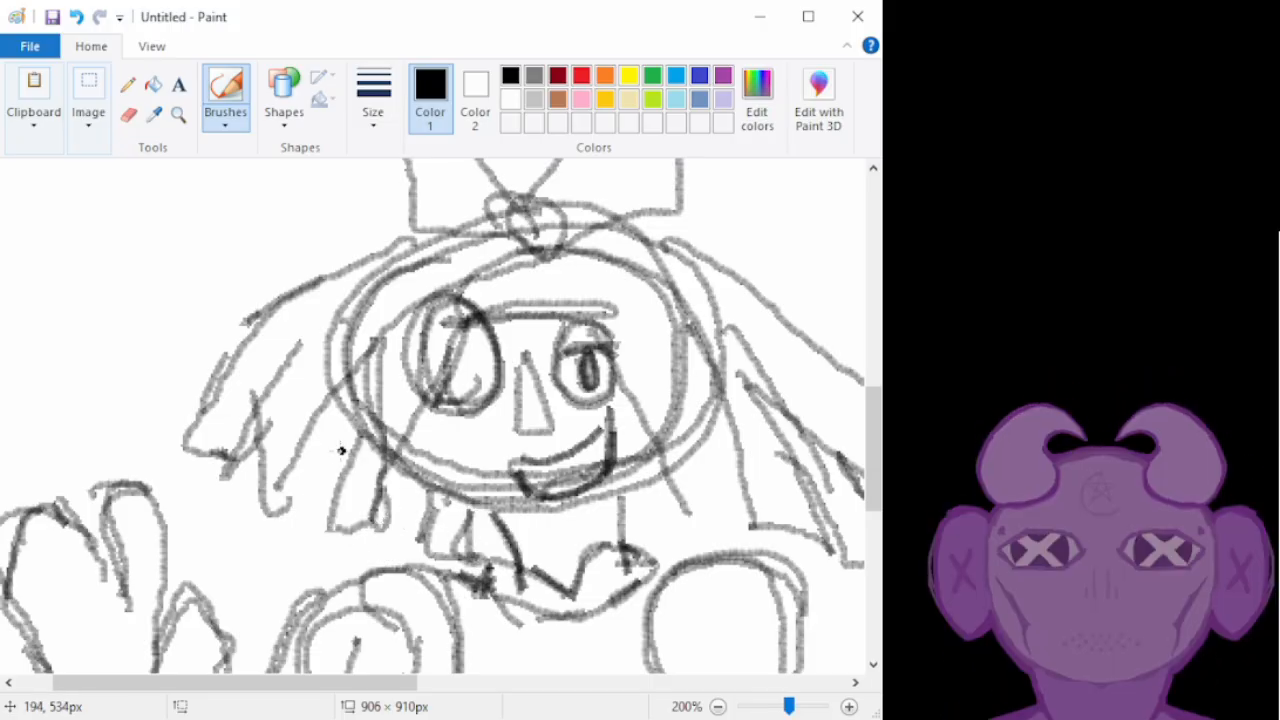
pyautogui.moveTo(286, 474)
pyautogui.mouseDown()
pyautogui.moveTo(335, 492)
pyautogui.moveTo(295, 490)
pyautogui.moveTo(352, 497)
pyautogui.mouseUp()
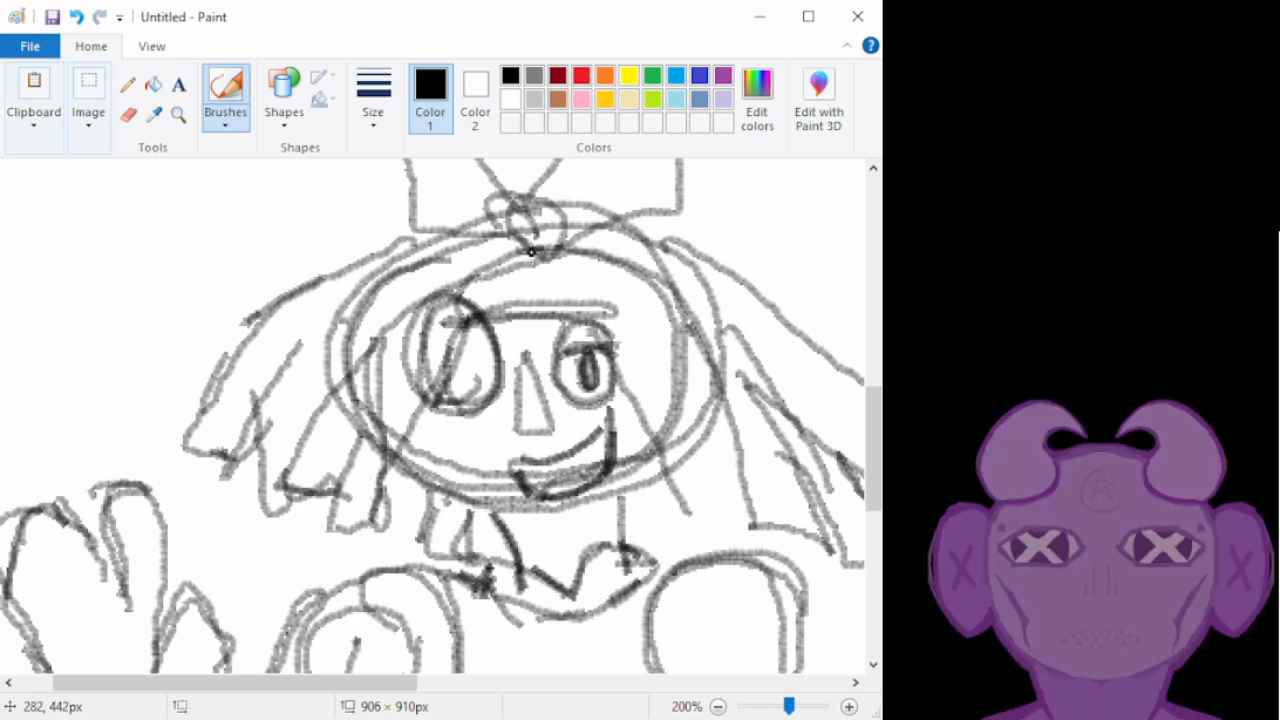
pyautogui.moveTo(738, 452)
pyautogui.mouseDown()
pyautogui.moveTo(738, 491)
pyautogui.moveTo(706, 520)
pyautogui.mouseUp()
pyautogui.moveTo(697, 477); pyautogui.dragTo(735, 487)
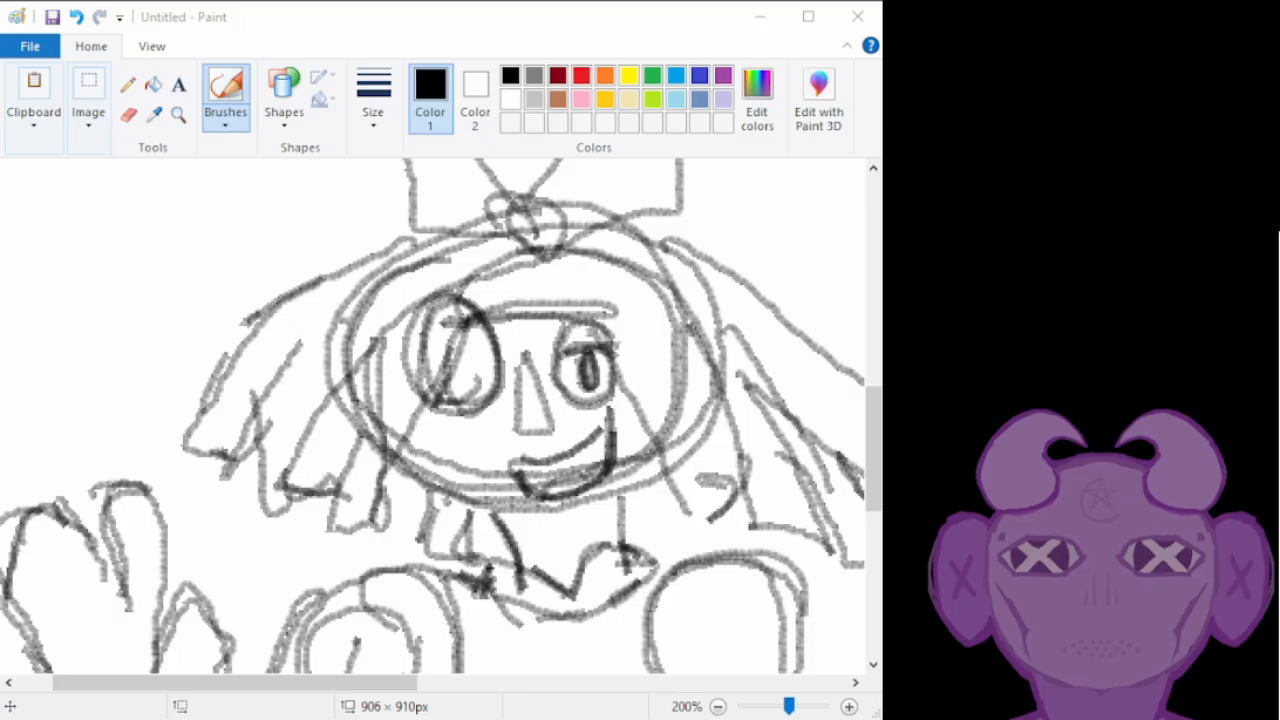
# Sketch the closed ends of the lowest hair strands hanging beside the neck on both sides of the face
pyautogui.moveTo(300, 506)
pyautogui.mouseDown()
pyautogui.moveTo(277, 553)
pyautogui.moveTo(350, 548)
pyautogui.moveTo(345, 529)
pyautogui.moveTo(320, 557)
pyautogui.moveTo(289, 545)
pyautogui.moveTo(294, 507)
pyautogui.moveTo(302, 559)
pyautogui.moveTo(350, 534)
pyautogui.mouseUp()
pyautogui.moveTo(628, 298)
pyautogui.mouseDown()
pyautogui.moveTo(724, 499)
pyautogui.moveTo(685, 526)
pyautogui.moveTo(703, 520)
pyautogui.moveTo(681, 510)
pyautogui.moveTo(667, 465)
pyautogui.moveTo(655, 539)
pyautogui.moveTo(649, 479)
pyautogui.moveTo(675, 543)
pyautogui.moveTo(726, 546)
pyautogui.moveTo(715, 511)
pyautogui.moveTo(717, 545)
pyautogui.moveTo(683, 552)
pyautogui.moveTo(659, 481)
pyautogui.moveTo(667, 521)
pyautogui.moveTo(648, 483)
pyautogui.mouseUp()
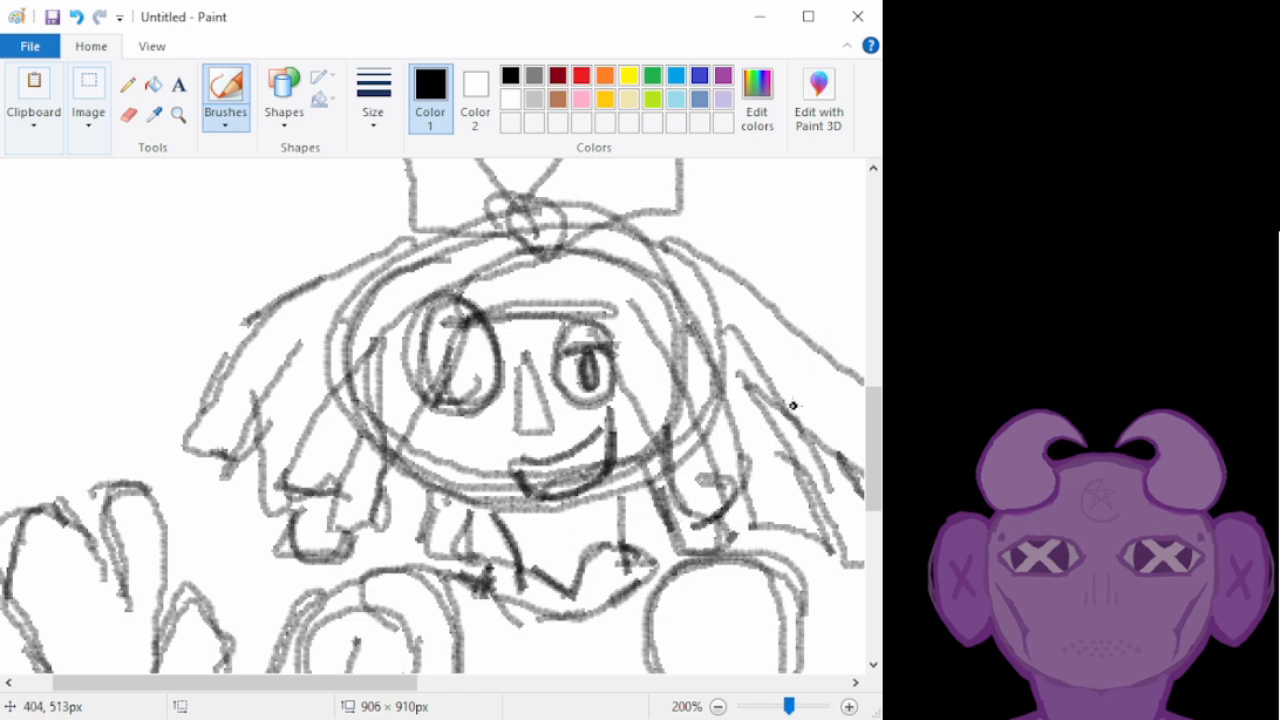
pyautogui.click(718, 706)
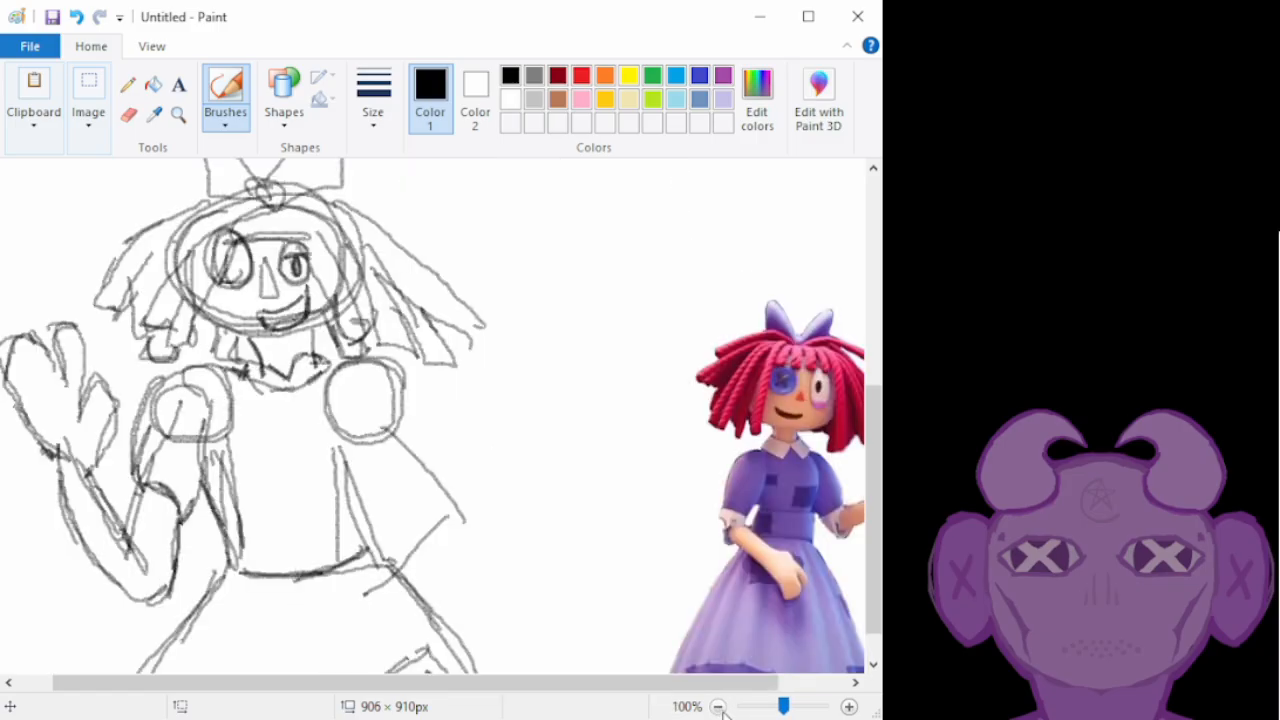
# Redraw the doll's collar with two darker pointed flaps meeting below the neck
pyautogui.moveTo(503, 691)
pyautogui.mouseDown()
pyautogui.moveTo(551, 691)
pyautogui.moveTo(500, 698)
pyautogui.mouseUp()
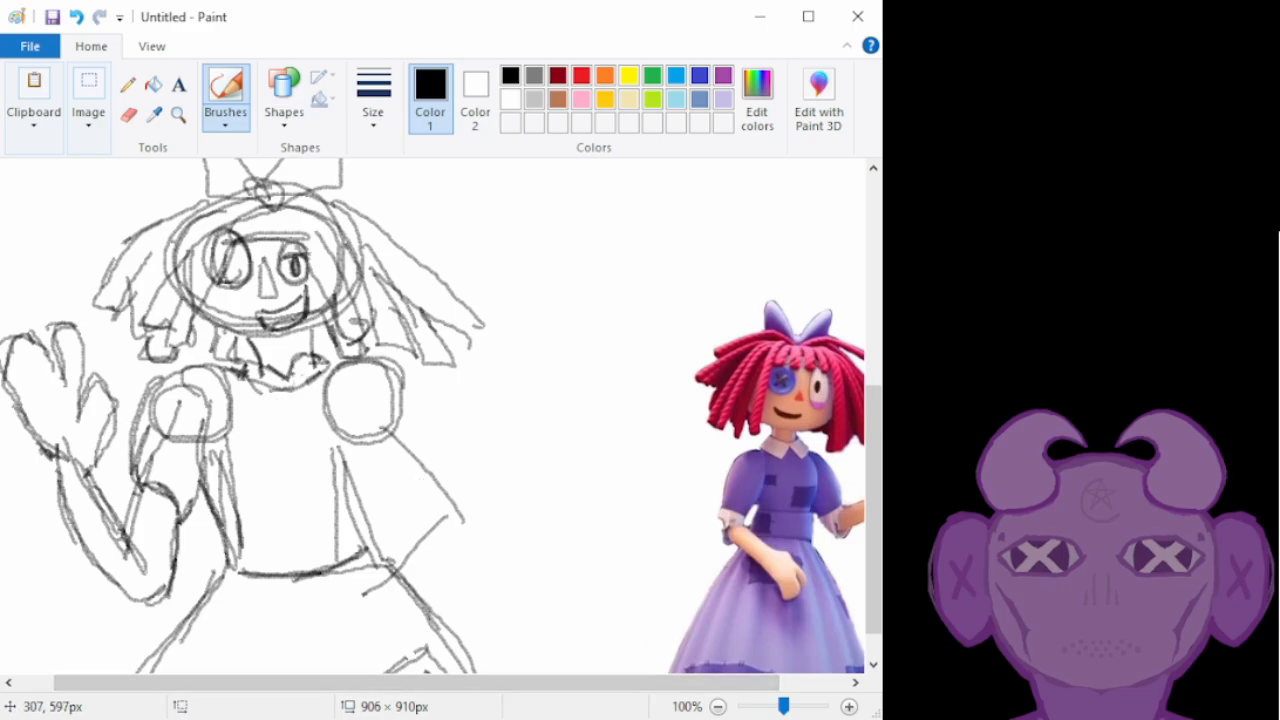
pyautogui.moveTo(300, 365); pyautogui.dragTo(317, 379)
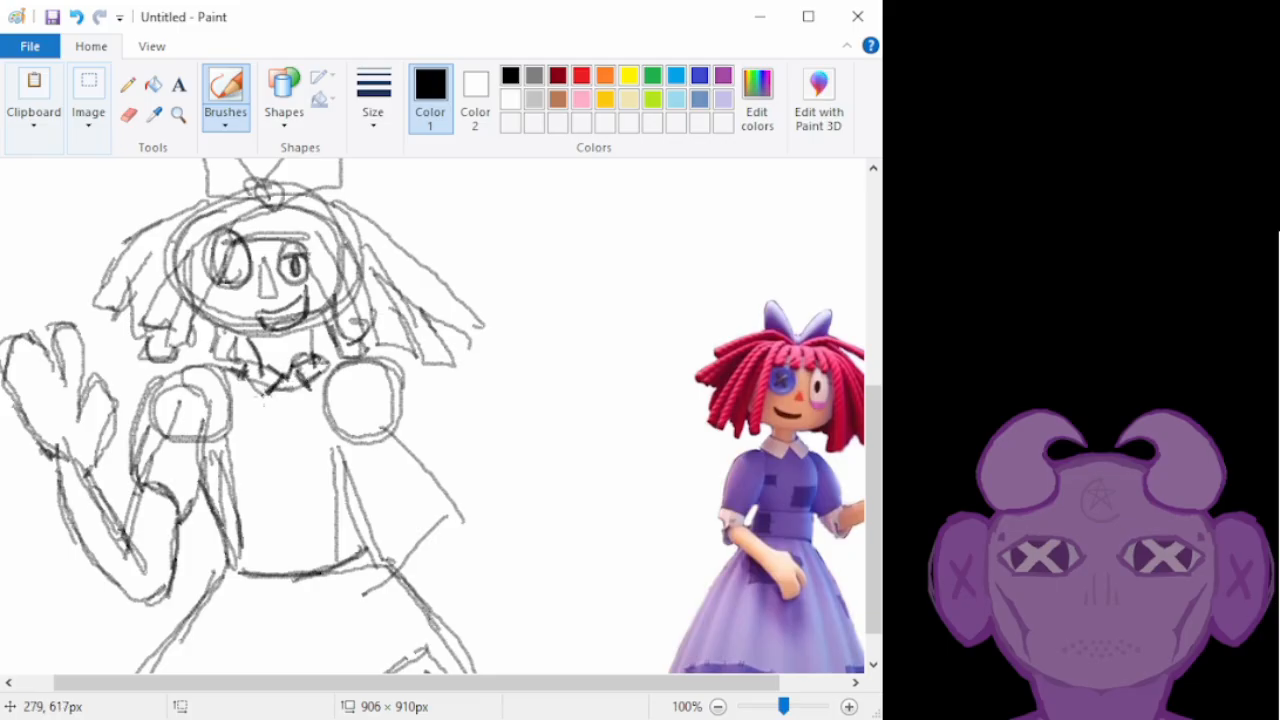
pyautogui.moveTo(246, 364)
pyautogui.mouseDown()
pyautogui.moveTo(240, 396)
pyautogui.moveTo(313, 400)
pyautogui.mouseUp()
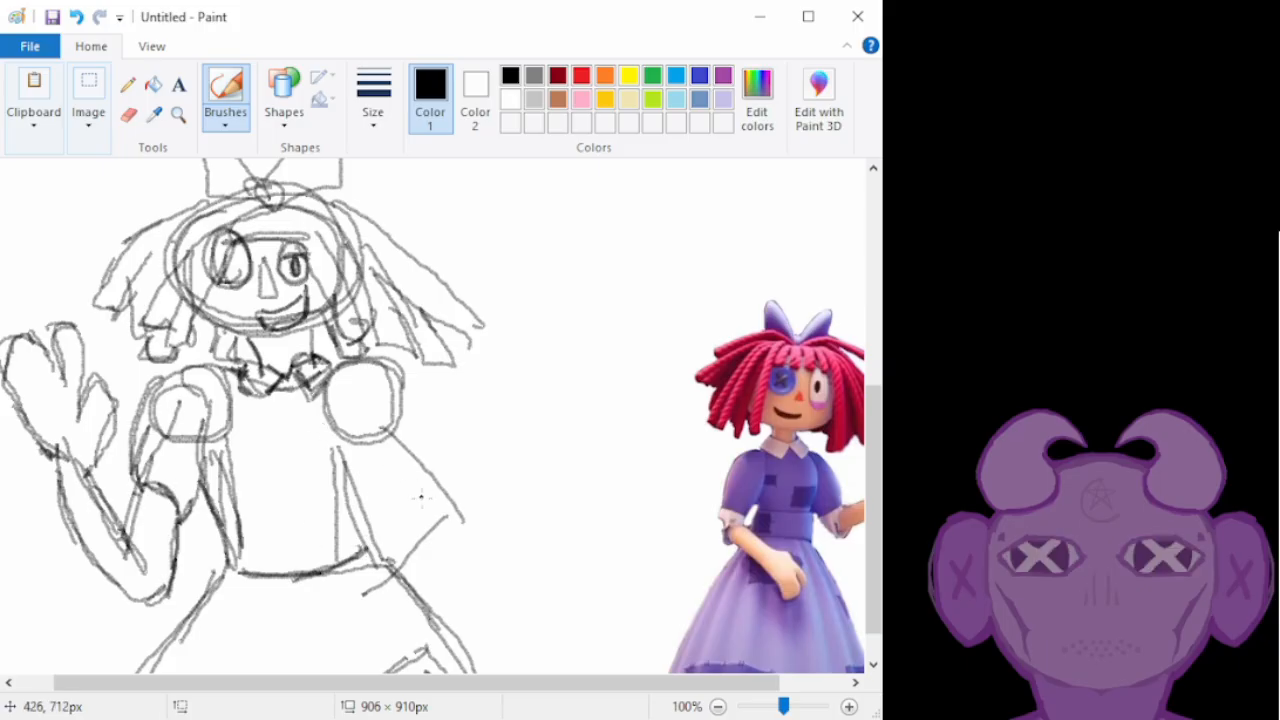
# Sketch the cuff on the bent arm's sleeve and the fingers of the hand resting on the skirt
pyautogui.moveTo(354, 470)
pyautogui.mouseDown()
pyautogui.moveTo(398, 501)
pyautogui.moveTo(396, 478)
pyautogui.moveTo(378, 479)
pyautogui.moveTo(406, 490)
pyautogui.mouseUp()
pyautogui.moveTo(455, 478); pyautogui.dragTo(410, 508)
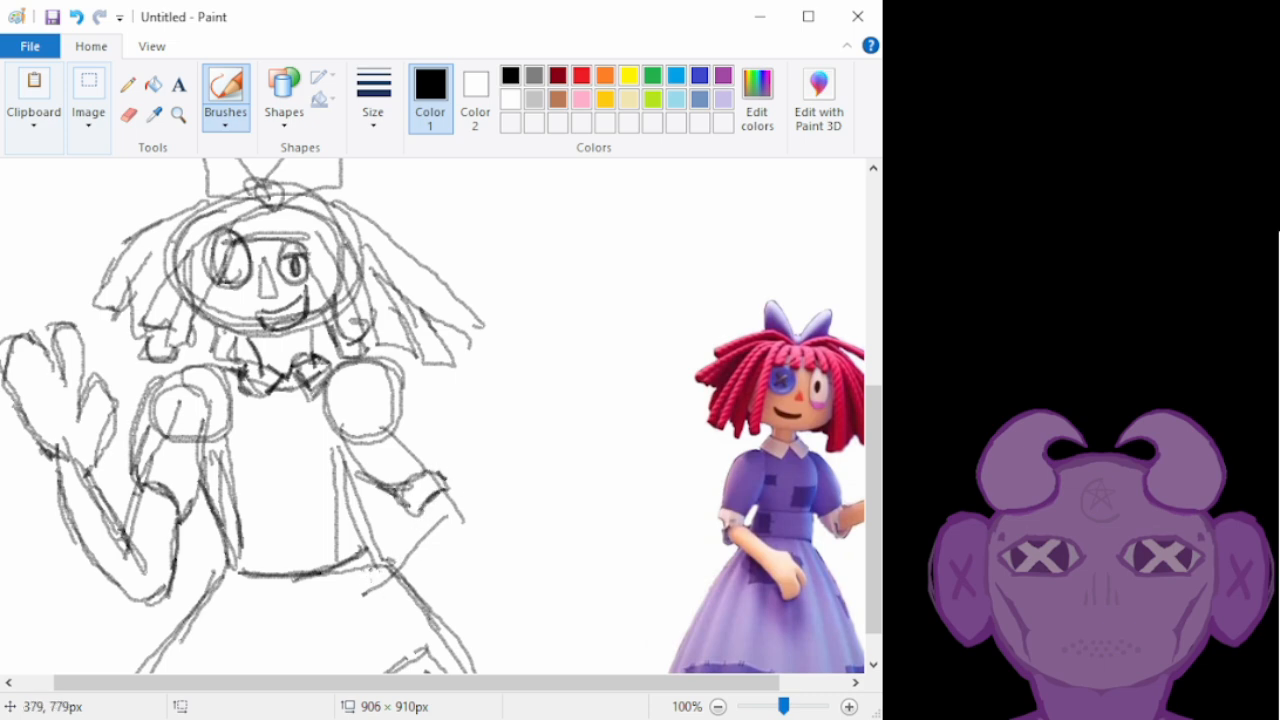
pyautogui.moveTo(384, 568); pyautogui.dragTo(373, 574)
pyautogui.moveTo(351, 584); pyautogui.dragTo(333, 603)
pyautogui.moveTo(352, 606)
pyautogui.mouseDown()
pyautogui.moveTo(341, 646)
pyautogui.moveTo(341, 634)
pyautogui.moveTo(377, 642)
pyautogui.mouseUp()
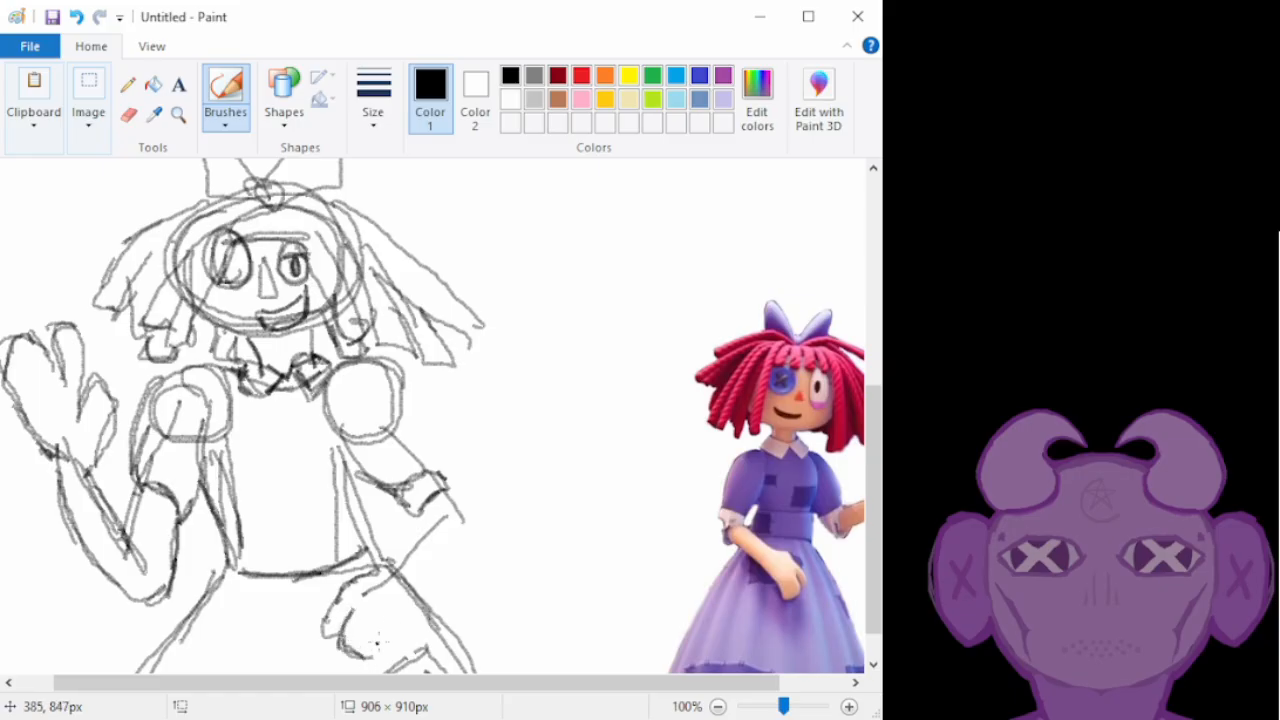
pyautogui.moveTo(398, 594); pyautogui.dragTo(382, 648)
pyautogui.moveTo(388, 640); pyautogui.dragTo(360, 666)
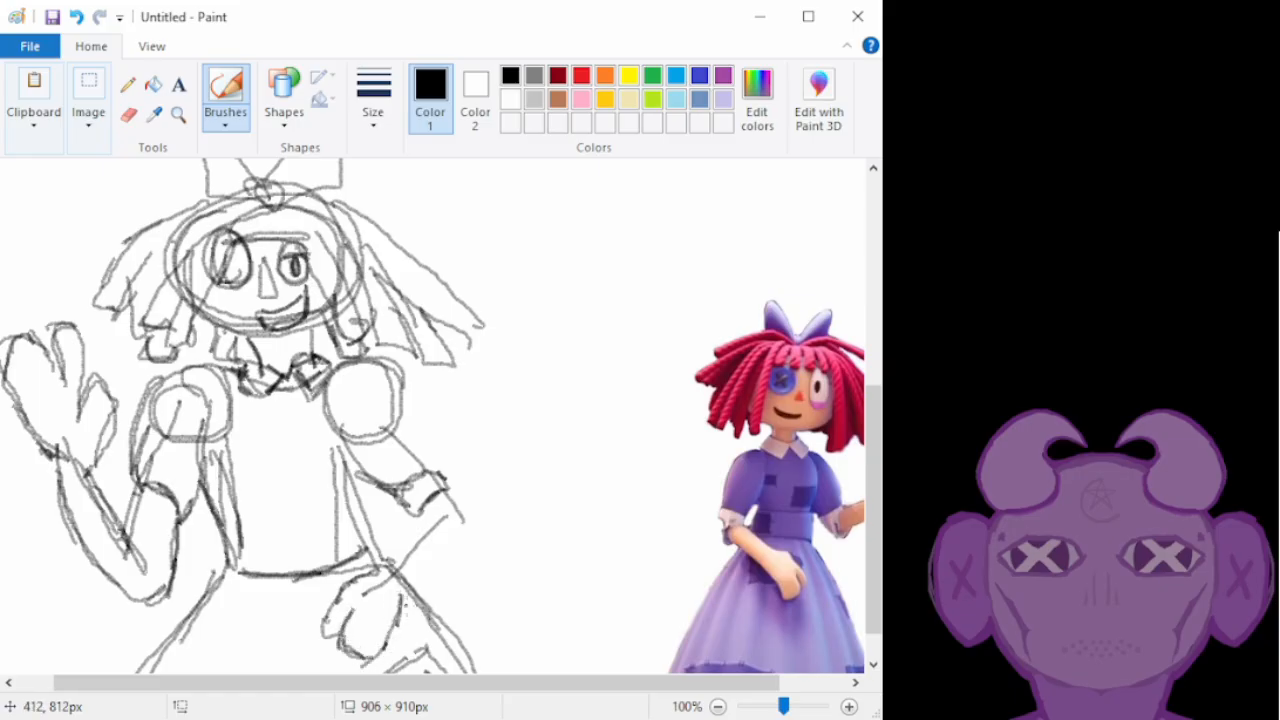
# Outline the bent arm's forearm and puffed sleeve, and reinforce the bodice's side line near the waving arm
pyautogui.moveTo(393, 598)
pyautogui.mouseDown()
pyautogui.moveTo(453, 551)
pyautogui.moveTo(390, 557)
pyautogui.moveTo(380, 576)
pyautogui.mouseUp()
pyautogui.moveTo(426, 524); pyautogui.dragTo(383, 582)
pyautogui.moveTo(434, 456)
pyautogui.mouseDown()
pyautogui.moveTo(411, 386)
pyautogui.moveTo(432, 431)
pyautogui.mouseUp()
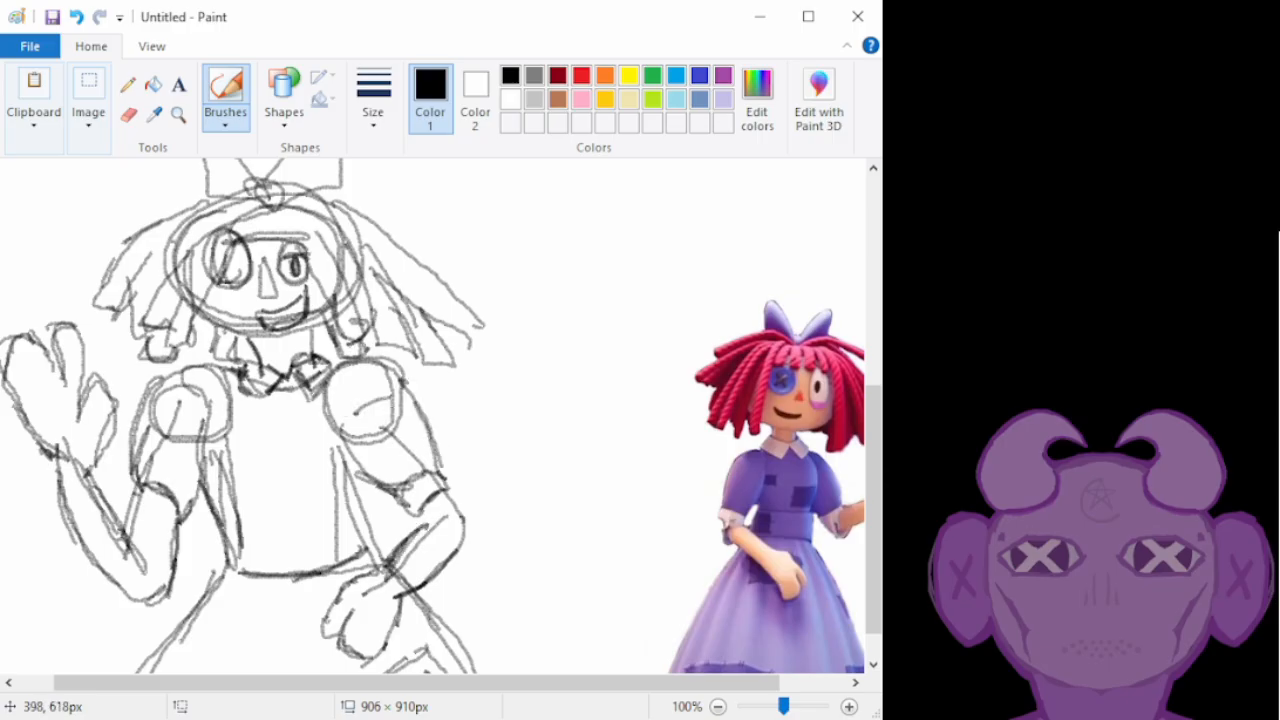
pyautogui.moveTo(359, 418); pyautogui.dragTo(370, 458)
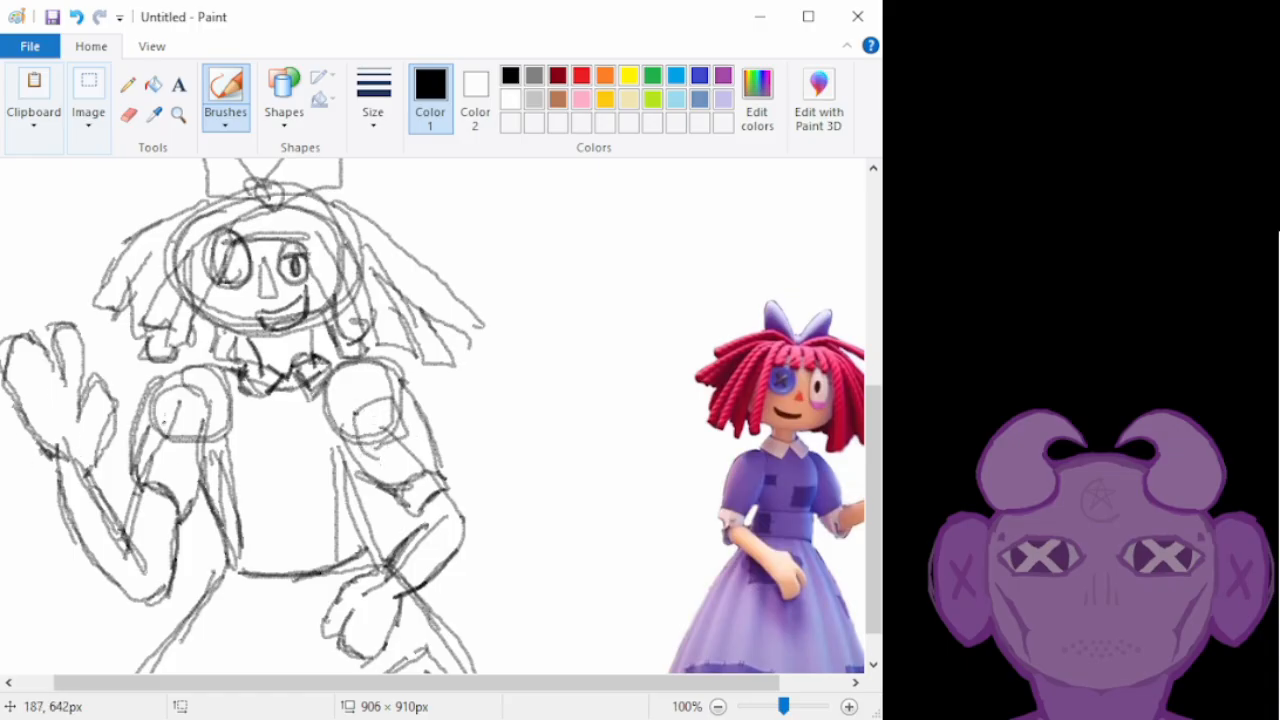
pyautogui.moveTo(212, 392)
pyautogui.mouseDown()
pyautogui.moveTo(216, 507)
pyautogui.moveTo(197, 458)
pyautogui.moveTo(203, 411)
pyautogui.moveTo(211, 496)
pyautogui.mouseUp()
pyautogui.moveTo(362, 489)
pyautogui.mouseDown()
pyautogui.moveTo(373, 494)
pyautogui.moveTo(360, 480)
pyautogui.mouseUp()
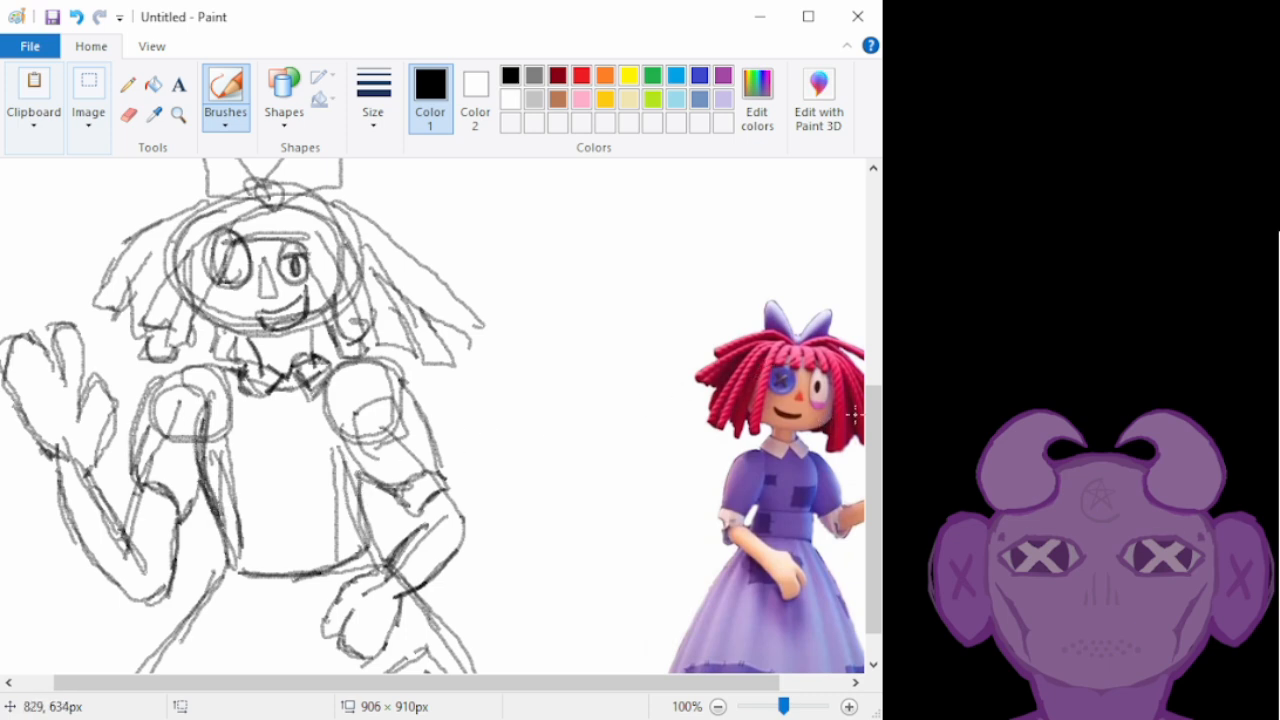
# Sketch the patch edge on the skirt below the waving arm and return to the whole canvas at 50% zoom
pyautogui.scroll(-1, 867, 476)
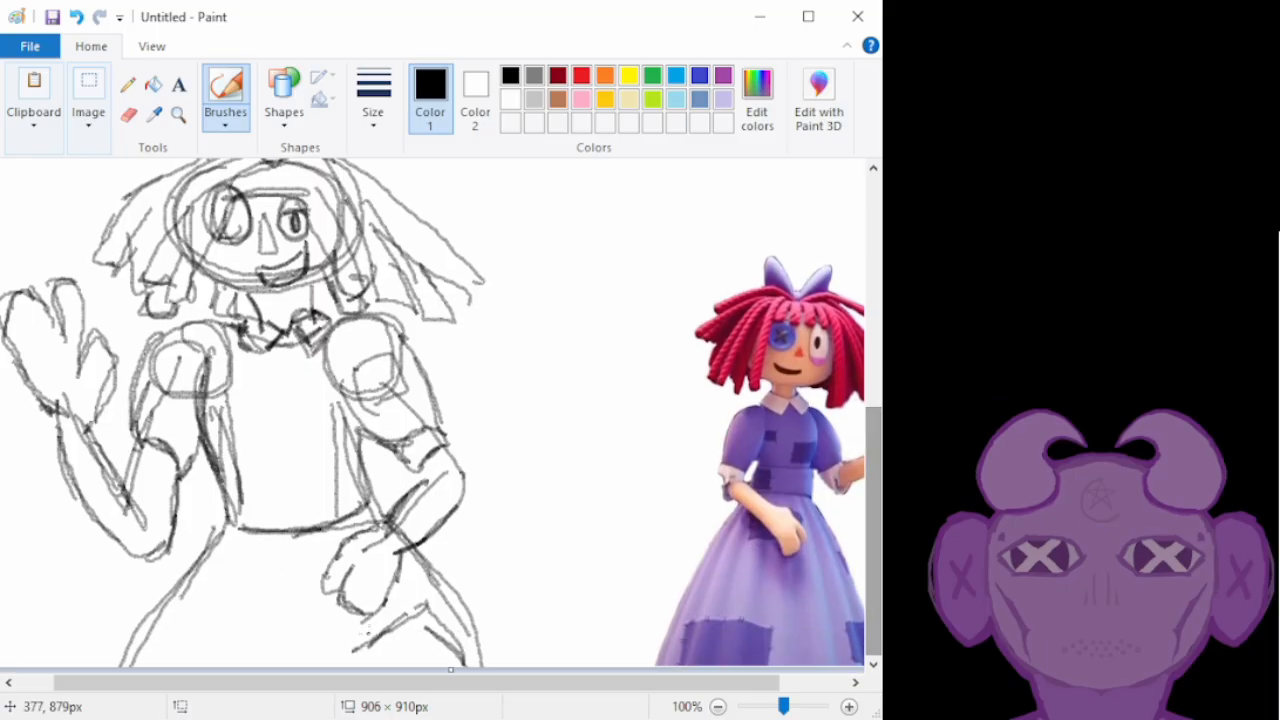
pyautogui.moveTo(212, 636); pyautogui.dragTo(201, 666)
pyautogui.scroll(-1, 203, 655)
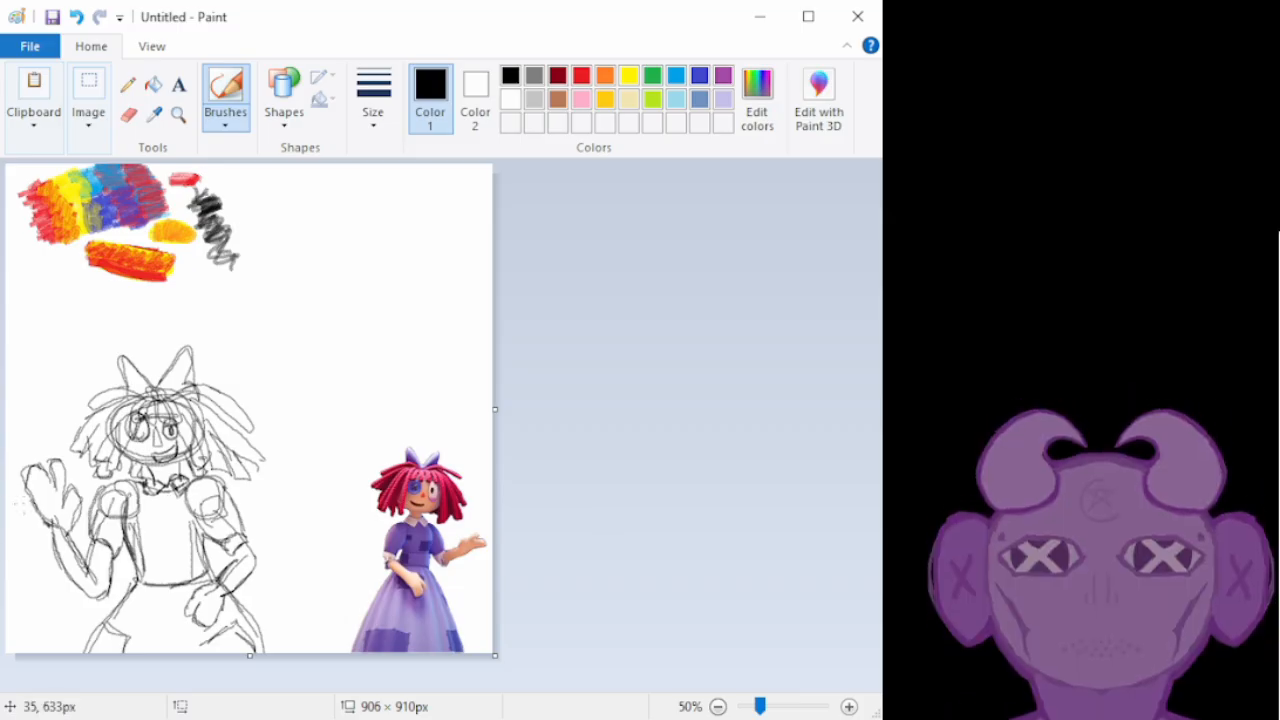
pyautogui.moveTo(84, 305)
pyautogui.mouseDown()
pyautogui.moveTo(186, 308)
pyautogui.moveTo(89, 252)
pyautogui.moveTo(131, 251)
pyautogui.moveTo(207, 311)
pyautogui.moveTo(170, 320)
pyautogui.moveTo(184, 320)
pyautogui.mouseUp()
pyautogui.hotkey('ctrl', 'z')
pyautogui.hotkey('ctrl', 'z')
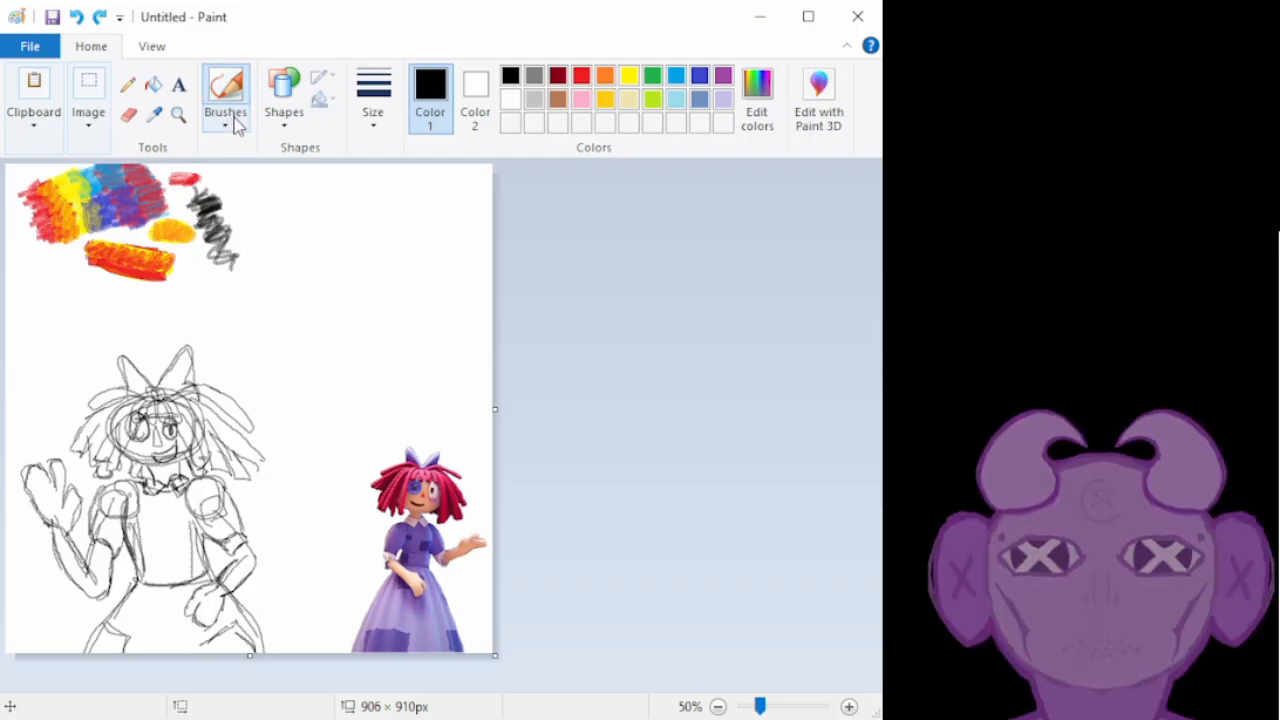
# Switch to a broader paint brush and set lavender as the drawing colour
pyautogui.click(236, 132)
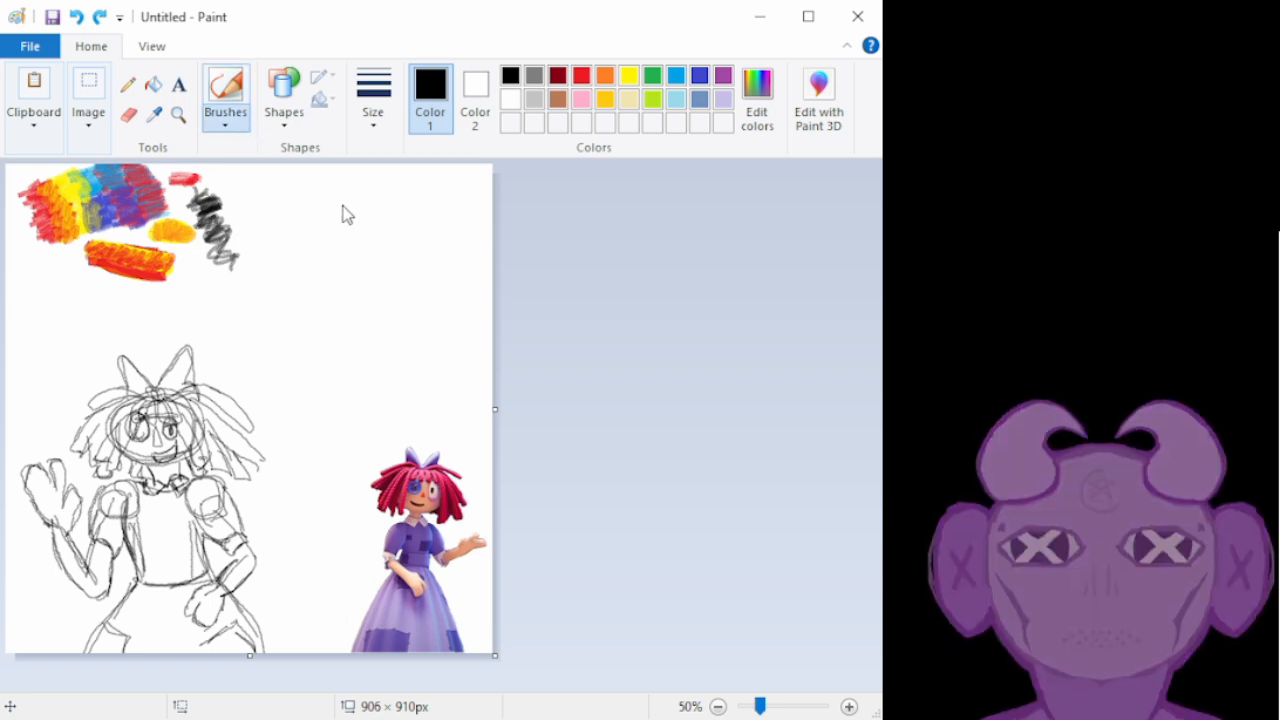
pyautogui.click(722, 100)
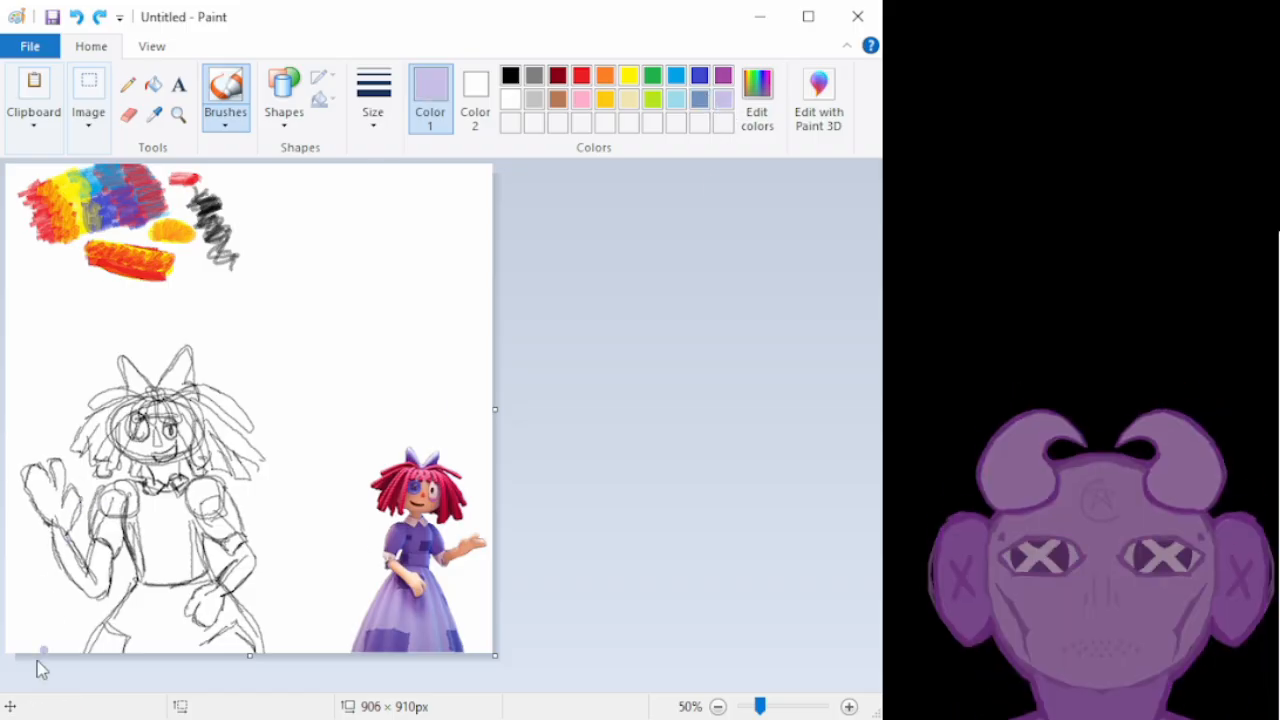
pyautogui.moveTo(176, 522); pyautogui.dragTo(168, 562)
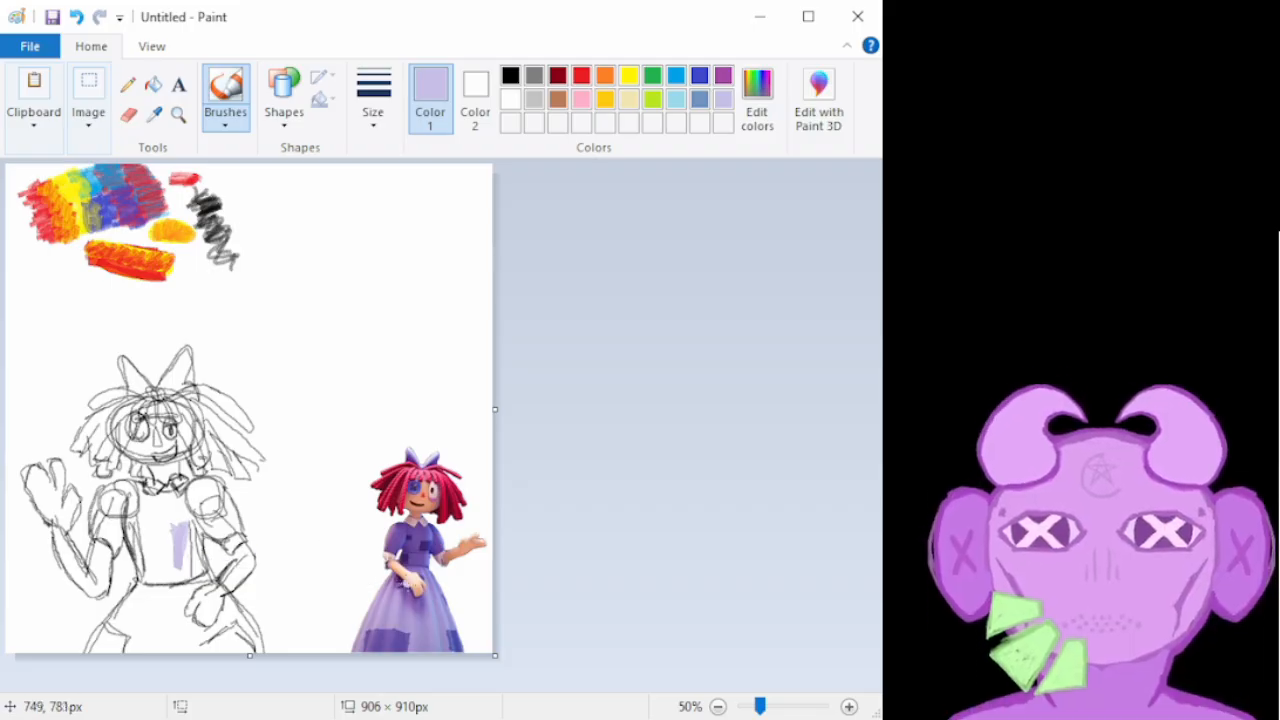
pyautogui.hotkey('ctrl', 'z')
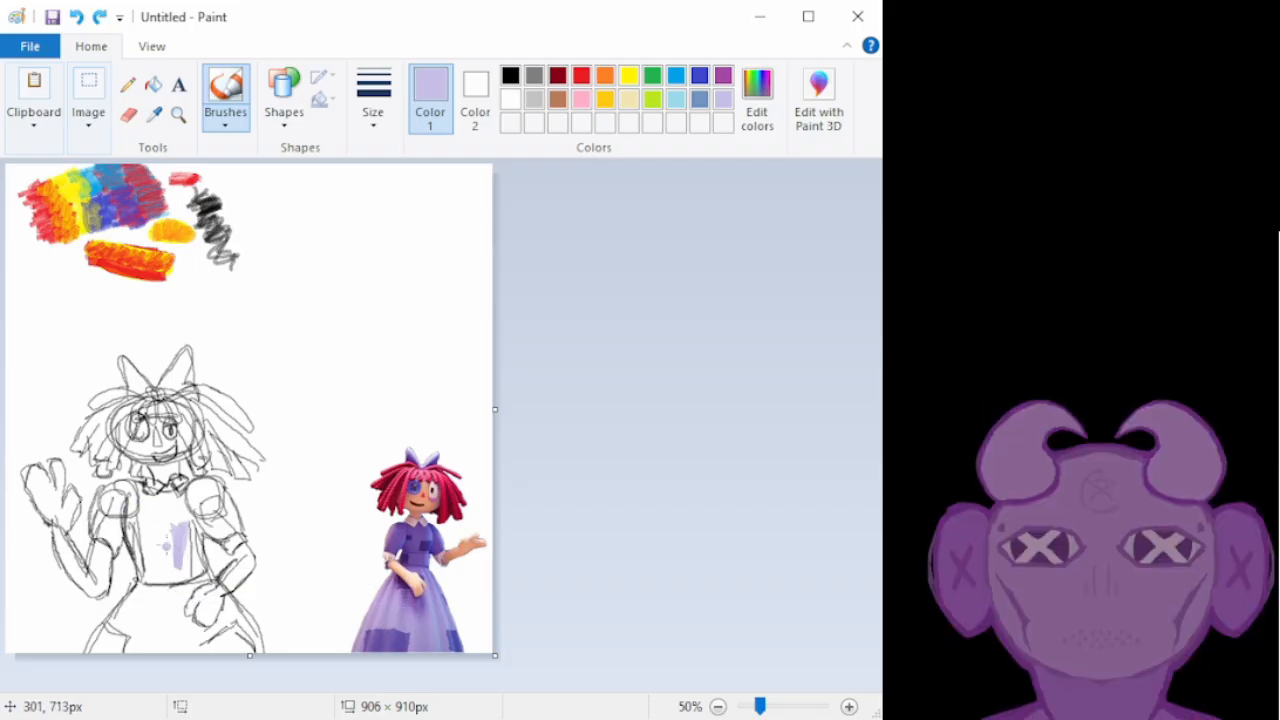
pyautogui.hotkey('ctrl', 'z')
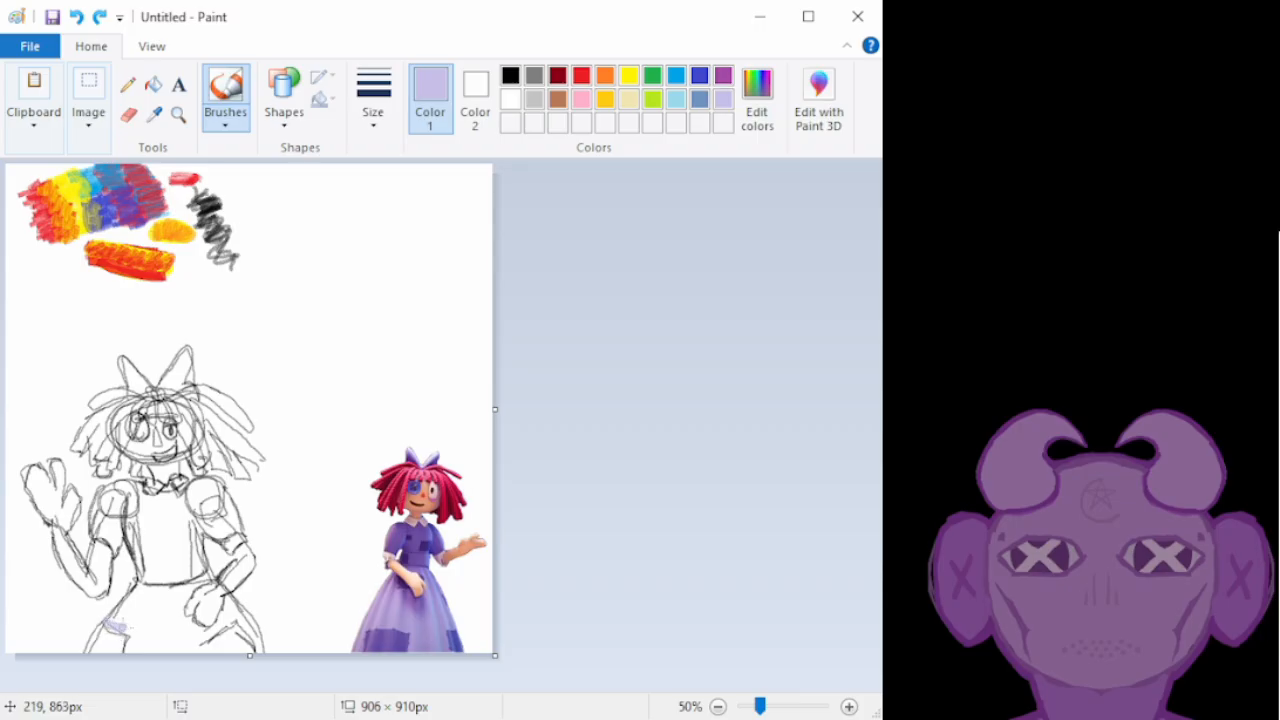
# Paint the sketched doll's skirt and bodice lavender, leaving the hand and the skirt patches unpainted
pyautogui.moveTo(124, 637); pyautogui.dragTo(140, 640)
pyautogui.moveTo(116, 622)
pyautogui.mouseDown()
pyautogui.moveTo(147, 591)
pyautogui.moveTo(125, 620)
pyautogui.moveTo(143, 618)
pyautogui.moveTo(147, 590)
pyautogui.moveTo(138, 626)
pyautogui.moveTo(154, 591)
pyautogui.moveTo(148, 633)
pyautogui.moveTo(156, 592)
pyautogui.moveTo(203, 580)
pyautogui.moveTo(178, 616)
pyautogui.moveTo(184, 597)
pyautogui.moveTo(164, 605)
pyautogui.moveTo(186, 591)
pyautogui.moveTo(157, 602)
pyautogui.moveTo(162, 646)
pyautogui.moveTo(163, 613)
pyautogui.moveTo(171, 633)
pyautogui.moveTo(174, 611)
pyautogui.moveTo(183, 643)
pyautogui.moveTo(183, 618)
pyautogui.moveTo(214, 632)
pyautogui.moveTo(194, 649)
pyautogui.moveTo(185, 639)
pyautogui.moveTo(225, 618)
pyautogui.moveTo(219, 633)
pyautogui.moveTo(230, 602)
pyautogui.moveTo(255, 627)
pyautogui.moveTo(229, 613)
pyautogui.moveTo(234, 644)
pyautogui.mouseUp()
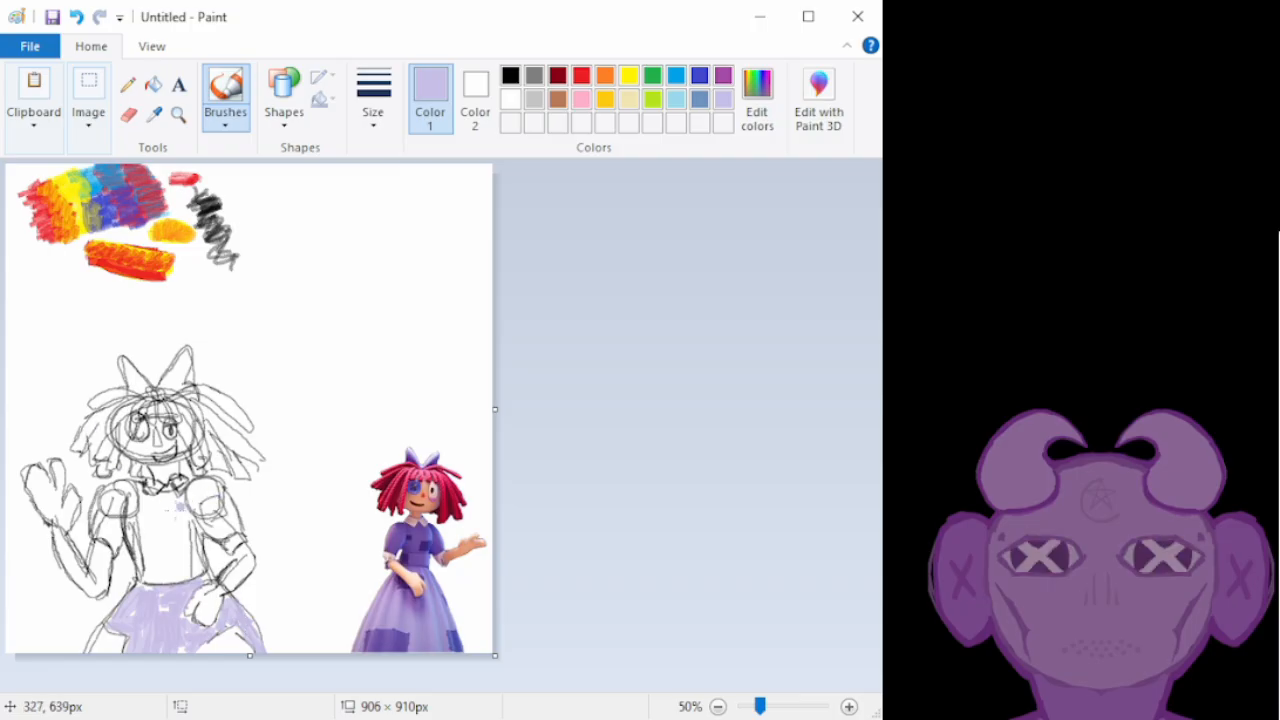
pyautogui.moveTo(159, 502)
pyautogui.mouseDown()
pyautogui.moveTo(182, 497)
pyautogui.moveTo(167, 504)
pyautogui.moveTo(168, 532)
pyautogui.moveTo(203, 532)
pyautogui.moveTo(174, 542)
pyautogui.mouseUp()
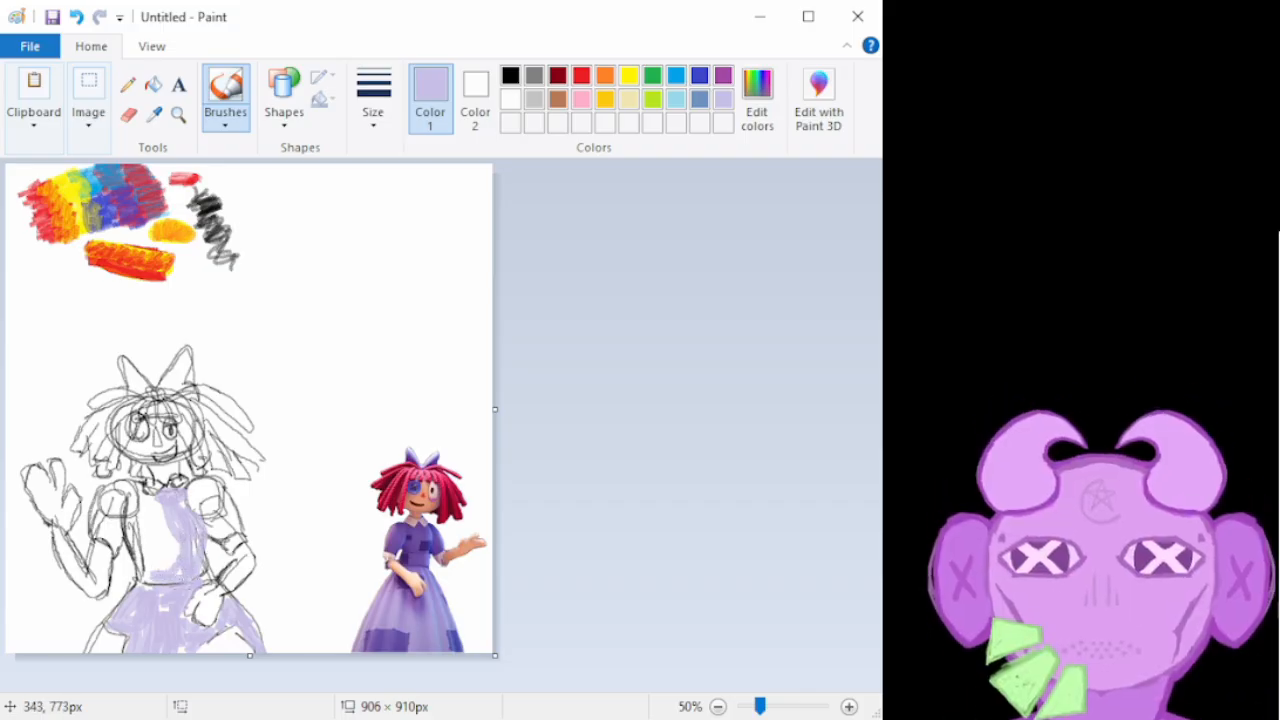
pyautogui.moveTo(126, 524)
pyautogui.mouseDown()
pyautogui.moveTo(145, 574)
pyautogui.moveTo(133, 497)
pyautogui.moveTo(153, 575)
pyautogui.moveTo(144, 502)
pyautogui.moveTo(171, 570)
pyautogui.moveTo(175, 533)
pyautogui.moveTo(180, 545)
pyautogui.moveTo(156, 500)
pyautogui.mouseUp()
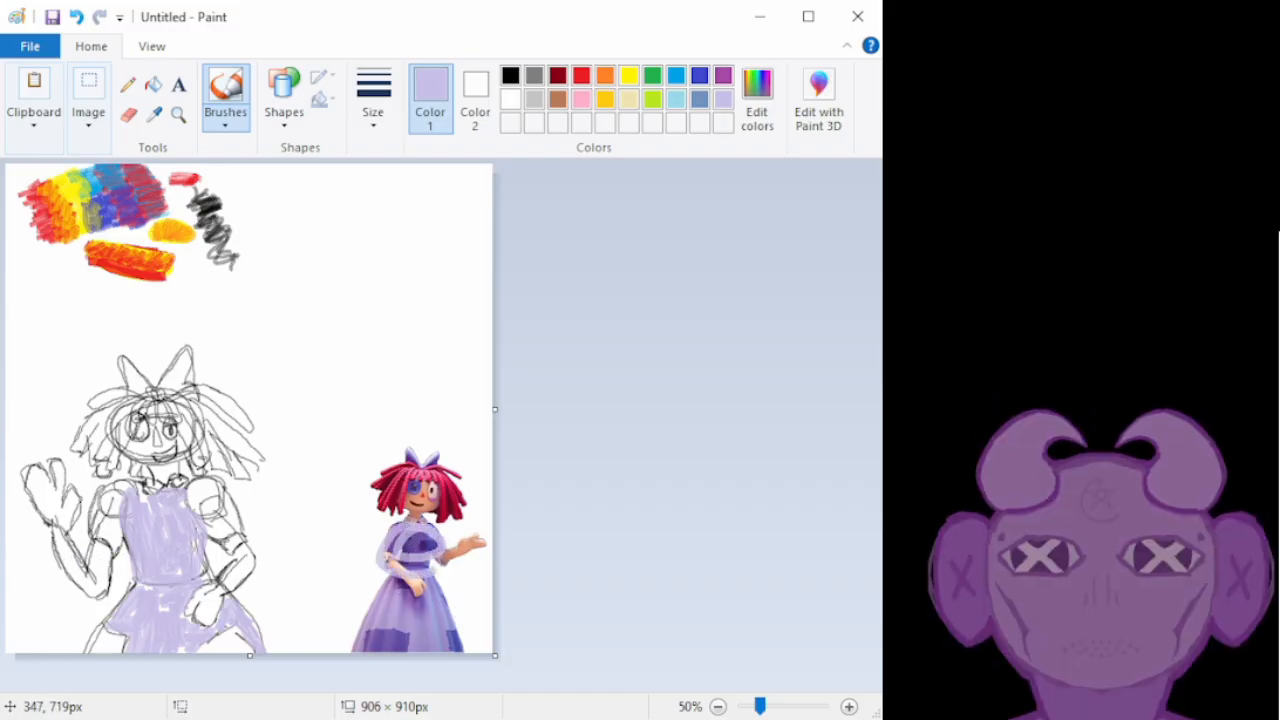
pyautogui.moveTo(432, 610)
pyautogui.mouseDown()
pyautogui.moveTo(386, 613)
pyautogui.moveTo(402, 618)
pyautogui.mouseUp()
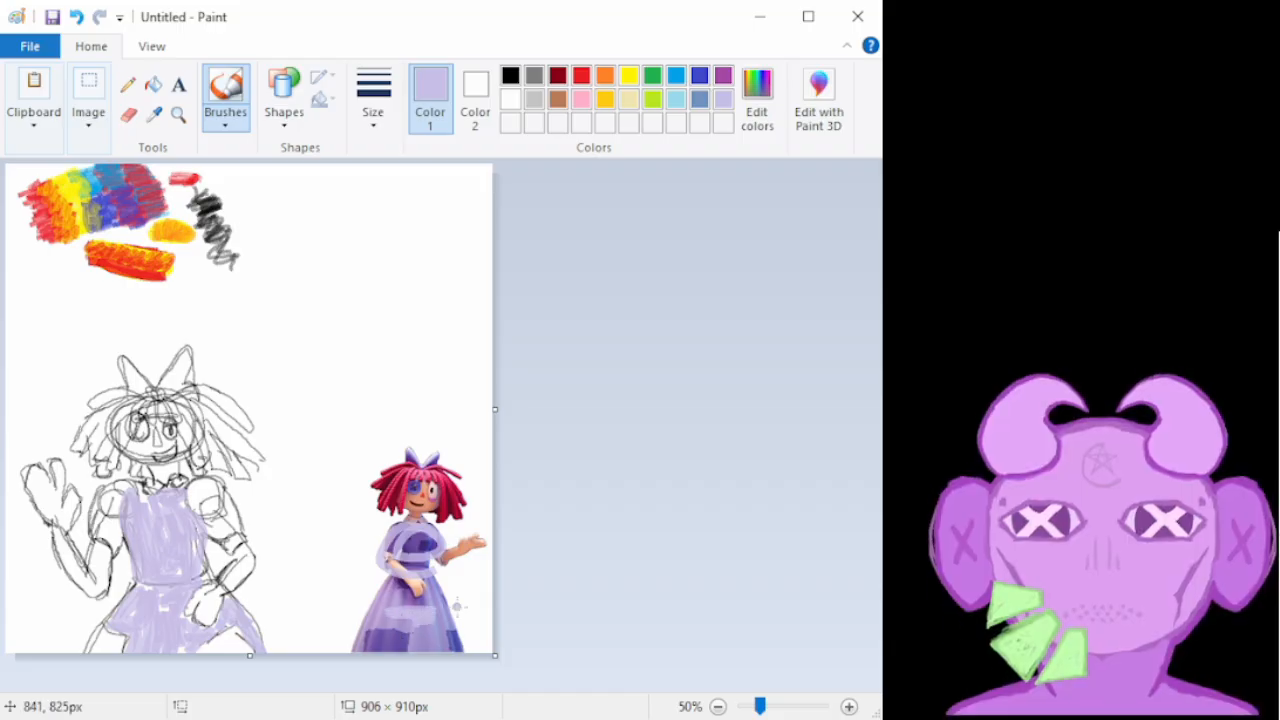
pyautogui.moveTo(405, 543); pyautogui.dragTo(420, 558)
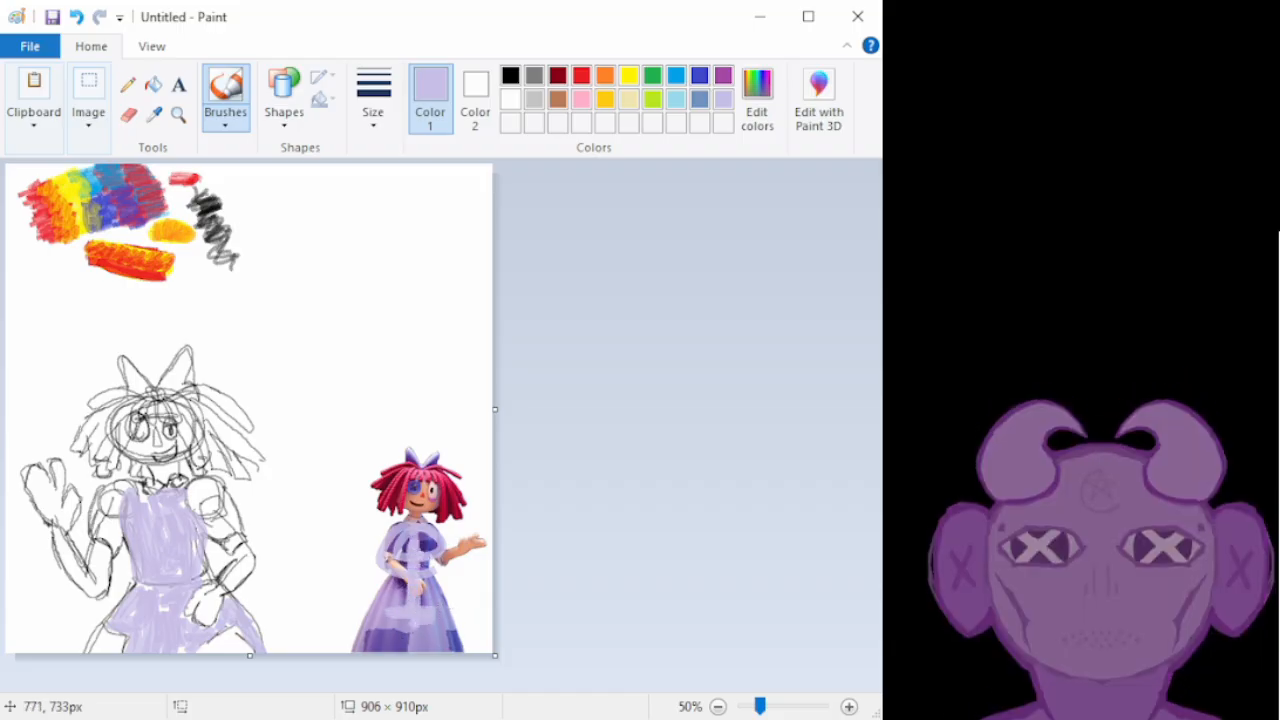
pyautogui.hotkey('ctrl', 'z')
pyautogui.hotkey('ctrl', 'z')
pyautogui.hotkey('ctrl', 'z')
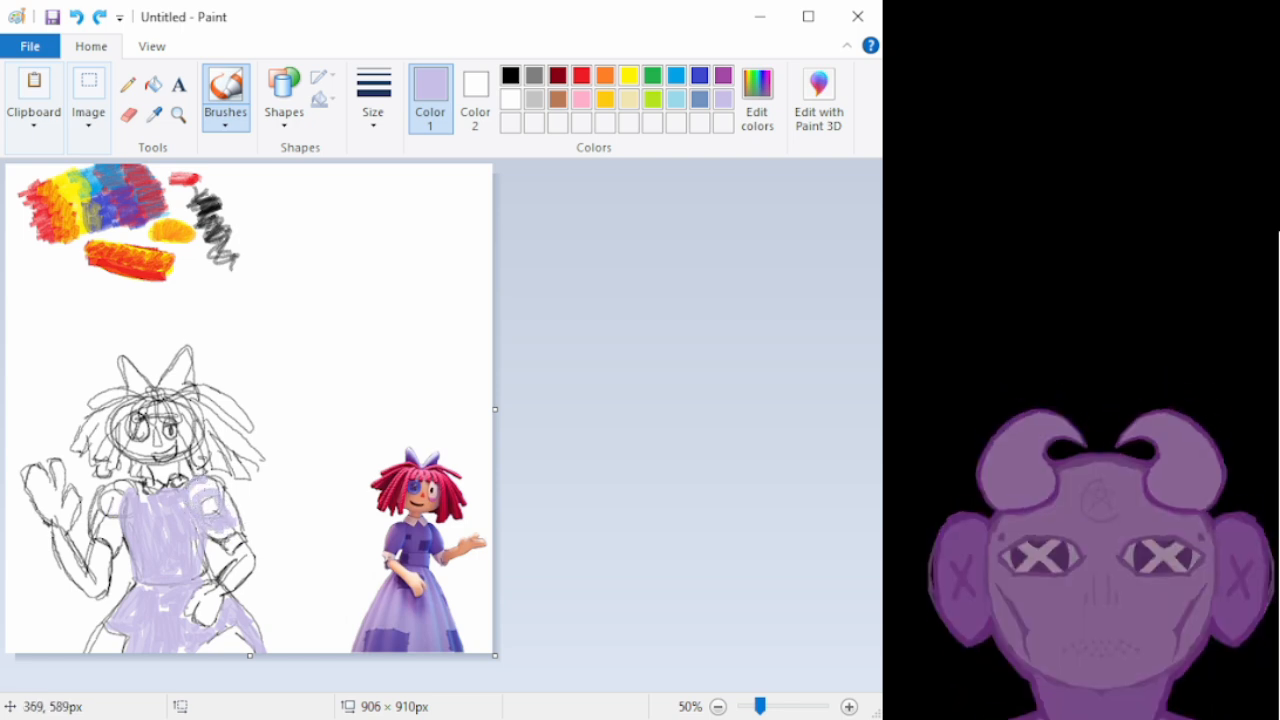
# Paint both puffed sleeves lavender and colour the doll's hands and forearms light yellow
pyautogui.moveTo(231, 502)
pyautogui.mouseDown()
pyautogui.moveTo(238, 533)
pyautogui.moveTo(217, 533)
pyautogui.mouseUp()
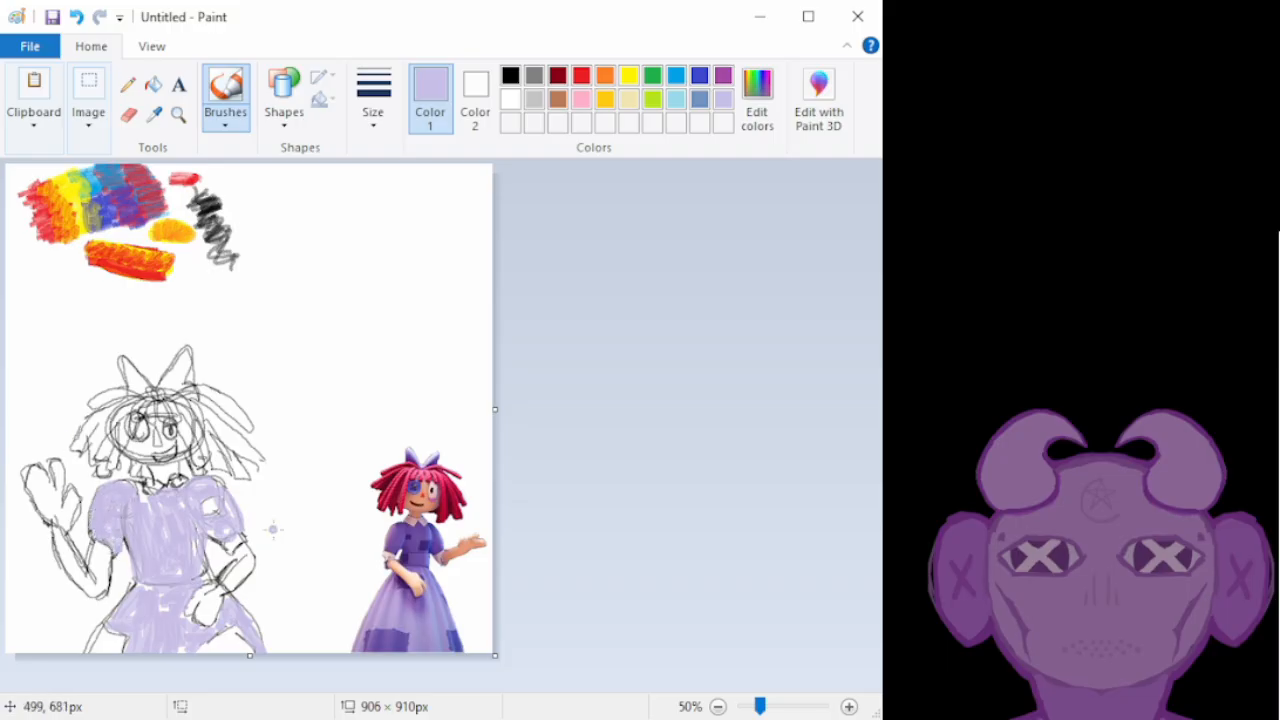
pyautogui.click(628, 99)
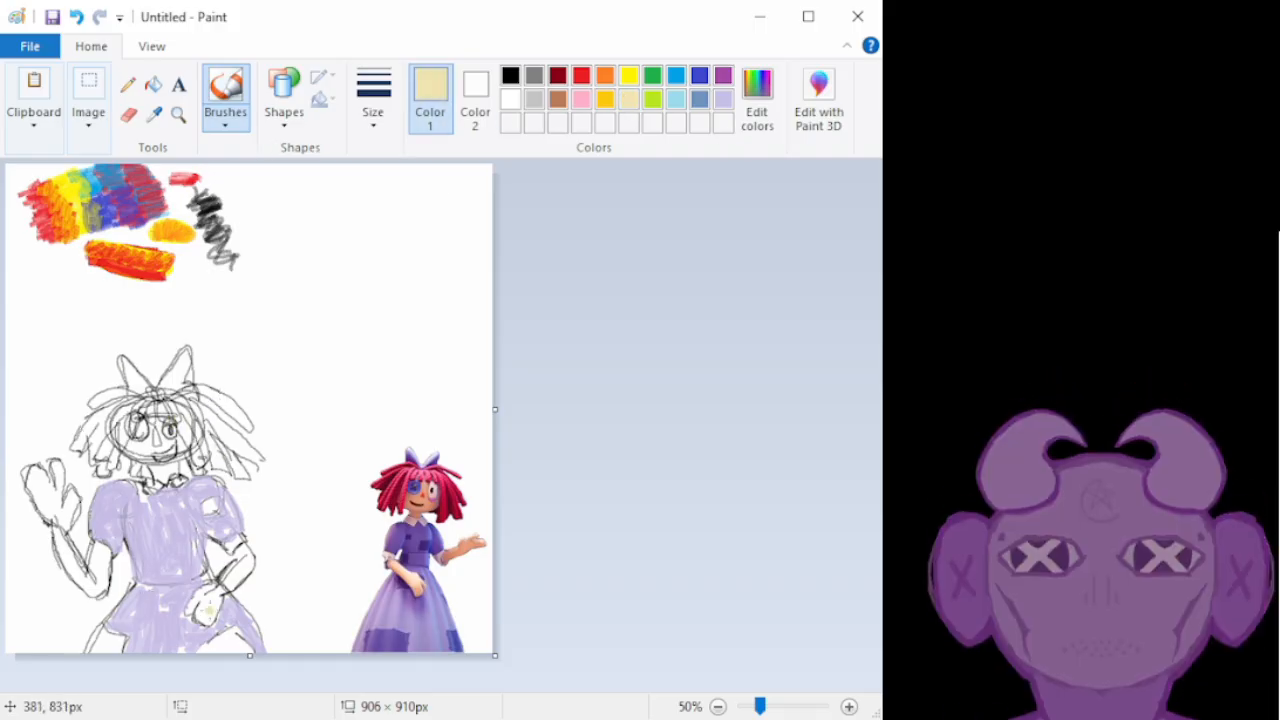
pyautogui.moveTo(217, 599); pyautogui.dragTo(210, 619)
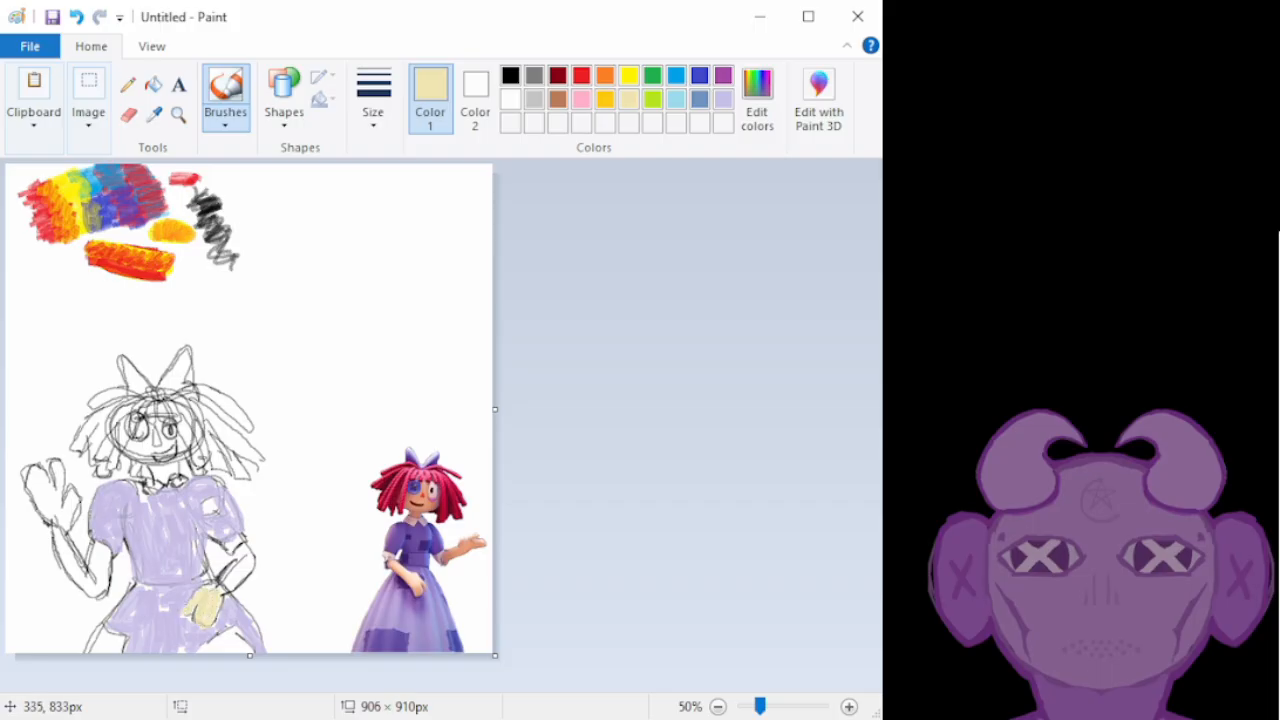
pyautogui.moveTo(207, 588); pyautogui.dragTo(236, 574)
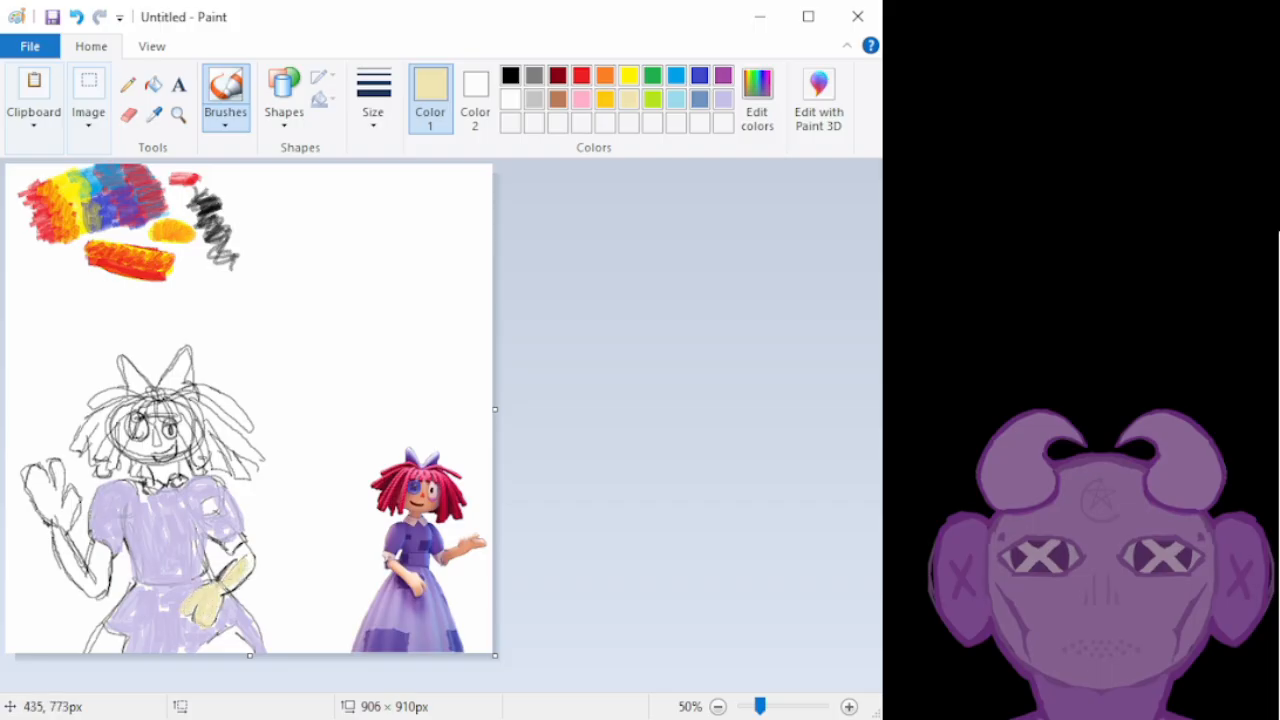
pyautogui.moveTo(447, 559)
pyautogui.mouseDown()
pyautogui.moveTo(468, 542)
pyautogui.moveTo(449, 560)
pyautogui.mouseUp()
pyautogui.hotkey('ctrl', 'z')
pyautogui.moveTo(46, 495)
pyautogui.mouseDown()
pyautogui.moveTo(52, 465)
pyautogui.moveTo(57, 497)
pyautogui.moveTo(48, 515)
pyautogui.moveTo(39, 506)
pyautogui.moveTo(72, 502)
pyautogui.moveTo(71, 482)
pyautogui.moveTo(55, 526)
pyautogui.moveTo(65, 566)
pyautogui.moveTo(54, 535)
pyautogui.moveTo(91, 594)
pyautogui.moveTo(103, 540)
pyautogui.moveTo(94, 590)
pyautogui.mouseUp()
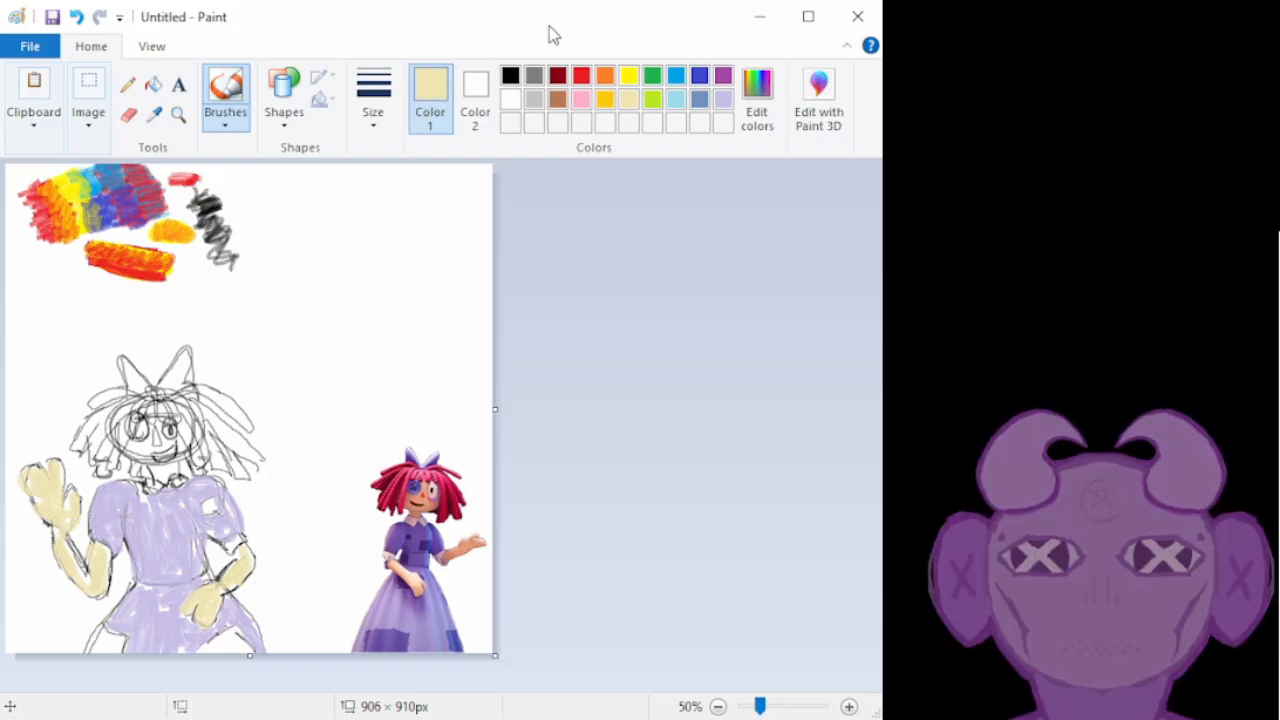
# Fill the two patches at the lower corners of the skirt with blue-gray
pyautogui.click(701, 101)
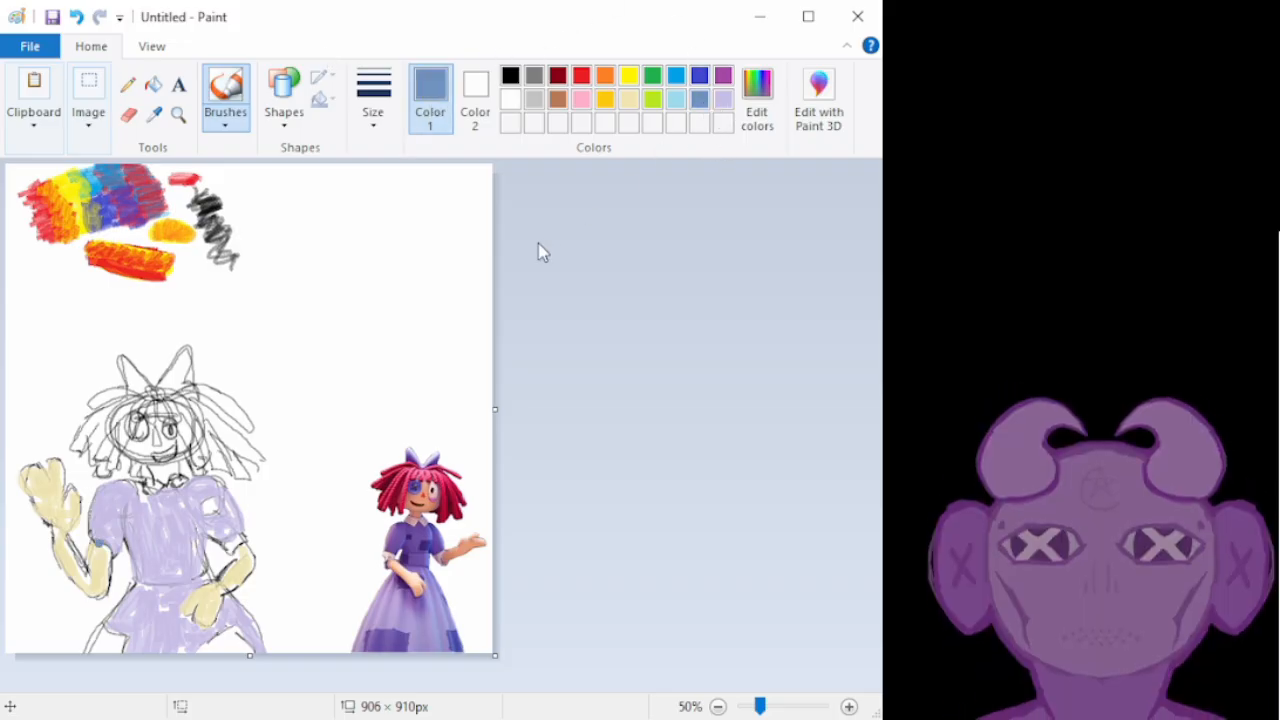
pyautogui.moveTo(395, 636); pyautogui.dragTo(388, 642)
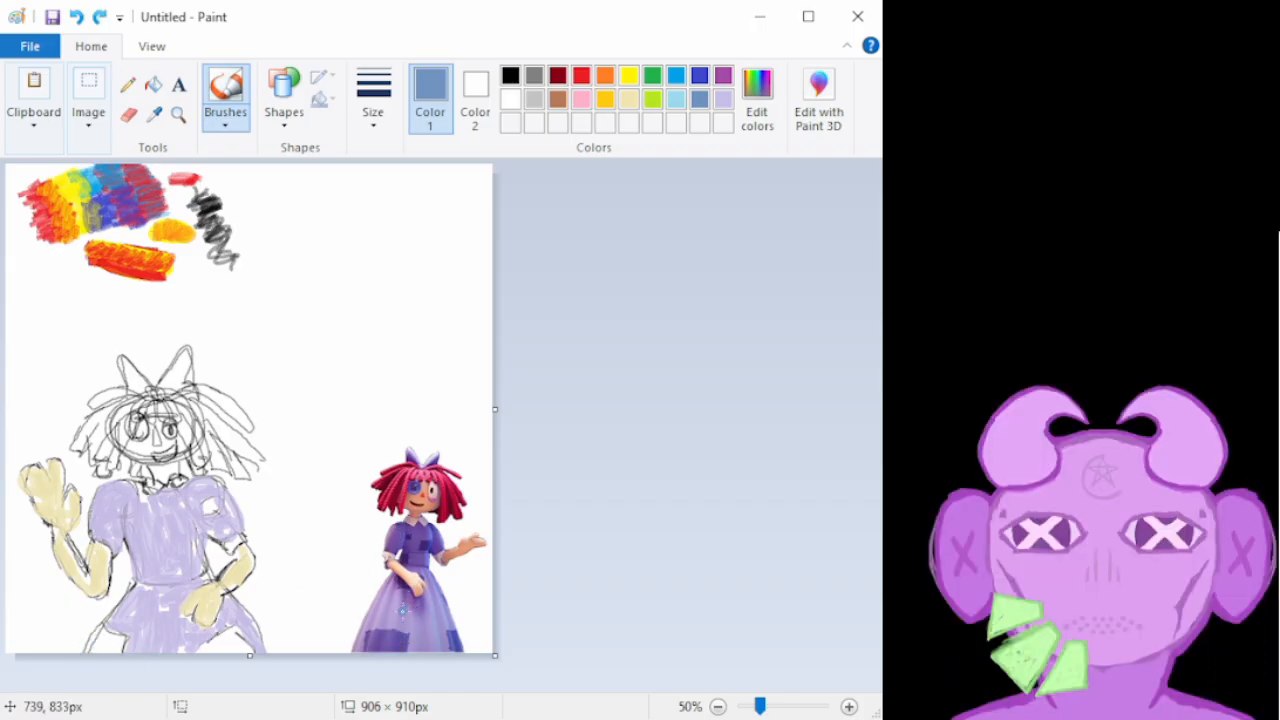
pyautogui.moveTo(92, 641)
pyautogui.mouseDown()
pyautogui.moveTo(116, 636)
pyautogui.moveTo(128, 650)
pyautogui.moveTo(87, 634)
pyautogui.mouseUp()
pyautogui.moveTo(240, 642)
pyautogui.mouseDown()
pyautogui.moveTo(205, 654)
pyautogui.moveTo(230, 636)
pyautogui.moveTo(250, 655)
pyautogui.mouseUp()
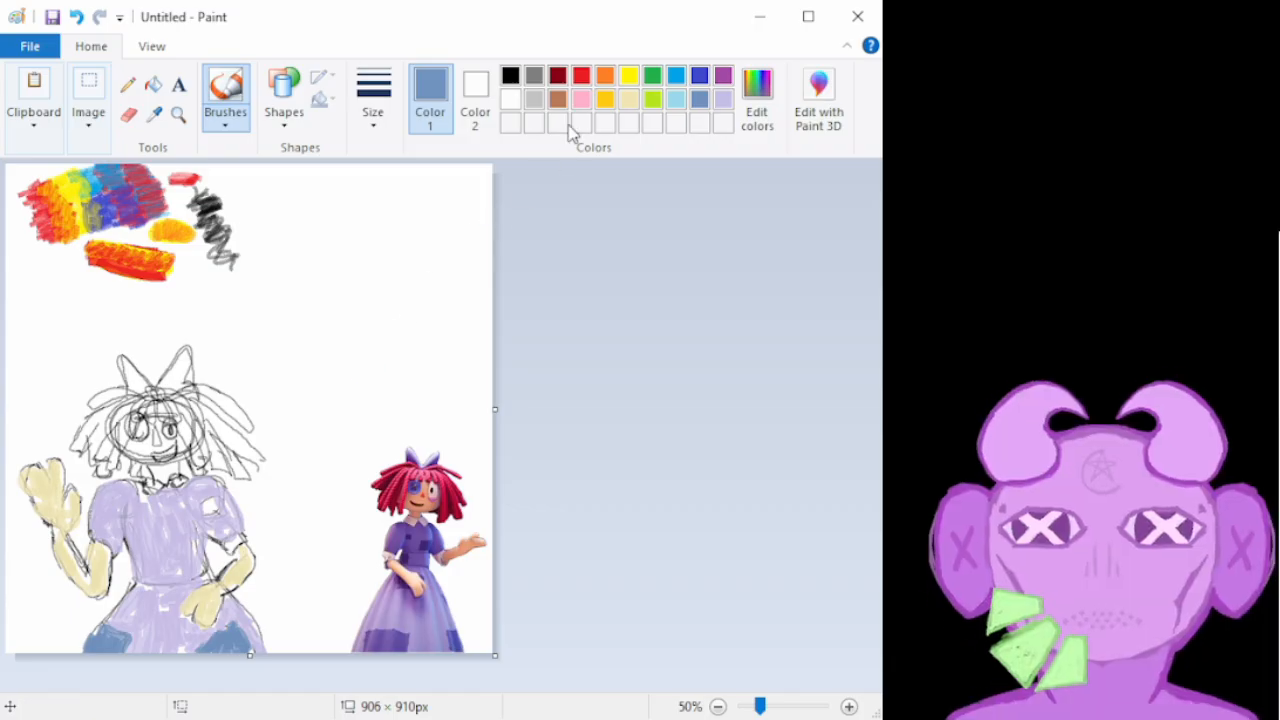
# Colour the doll's face and neck light yellow and paint the hair bow lavender
pyautogui.click(628, 99)
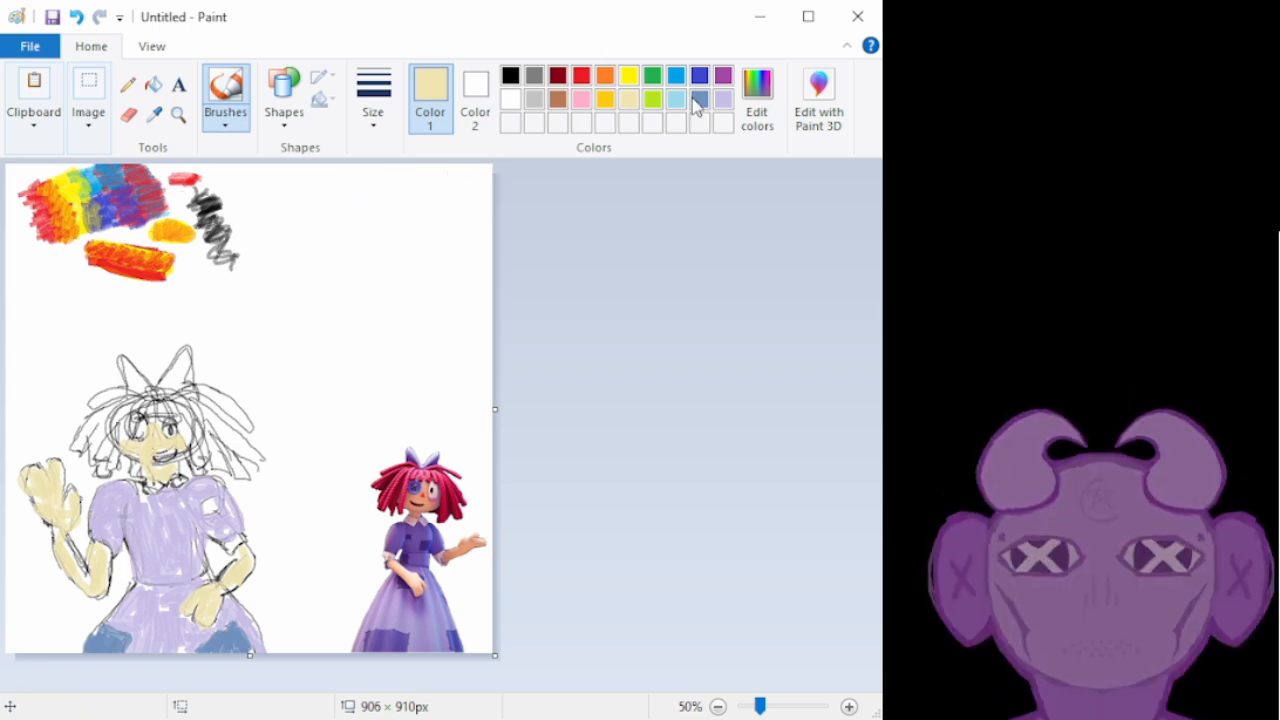
pyautogui.click(723, 98)
pyautogui.moveTo(182, 362)
pyautogui.mouseDown()
pyautogui.moveTo(148, 375)
pyautogui.moveTo(124, 365)
pyautogui.moveTo(125, 391)
pyautogui.moveTo(164, 383)
pyautogui.moveTo(184, 355)
pyautogui.moveTo(193, 383)
pyautogui.mouseUp()
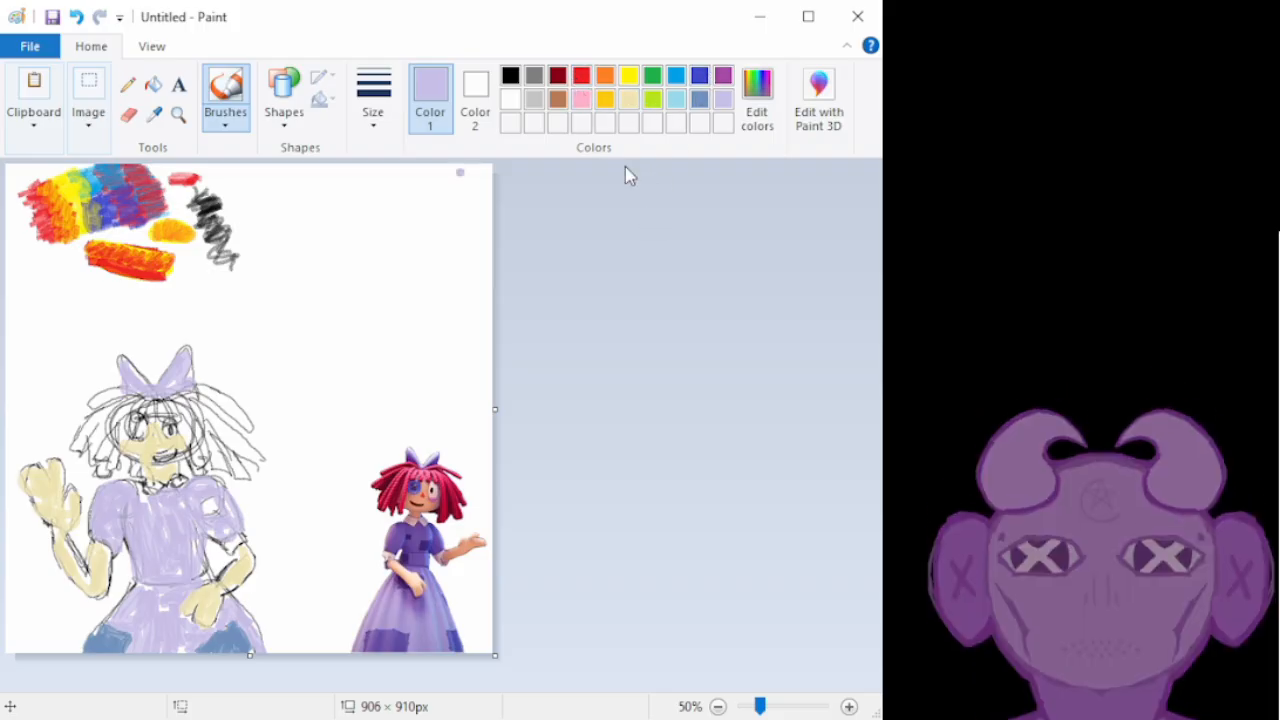
# Colour the doll's hair strands and the round button eye blue-gray
pyautogui.click(699, 98)
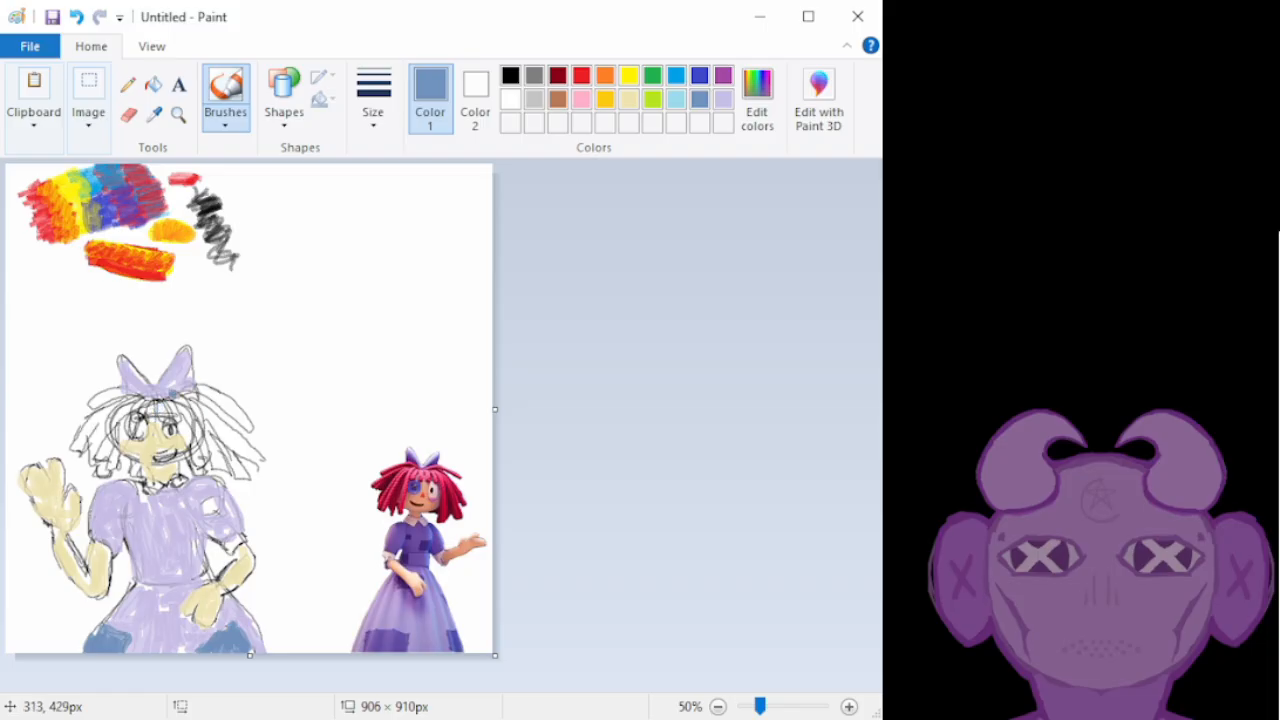
pyautogui.moveTo(137, 412)
pyautogui.mouseDown()
pyautogui.moveTo(129, 438)
pyautogui.moveTo(141, 411)
pyautogui.mouseUp()
pyautogui.moveTo(91, 464)
pyautogui.mouseDown()
pyautogui.moveTo(103, 474)
pyautogui.moveTo(112, 440)
pyautogui.moveTo(92, 449)
pyautogui.moveTo(111, 420)
pyautogui.moveTo(77, 445)
pyautogui.moveTo(88, 420)
pyautogui.moveTo(133, 401)
pyautogui.moveTo(92, 407)
pyautogui.moveTo(124, 393)
pyautogui.moveTo(182, 412)
pyautogui.moveTo(205, 459)
pyautogui.moveTo(204, 425)
pyautogui.moveTo(225, 470)
pyautogui.moveTo(244, 473)
pyautogui.moveTo(217, 433)
pyautogui.moveTo(252, 451)
pyautogui.moveTo(218, 421)
pyautogui.moveTo(198, 421)
pyautogui.moveTo(203, 449)
pyautogui.moveTo(190, 408)
pyautogui.mouseUp()
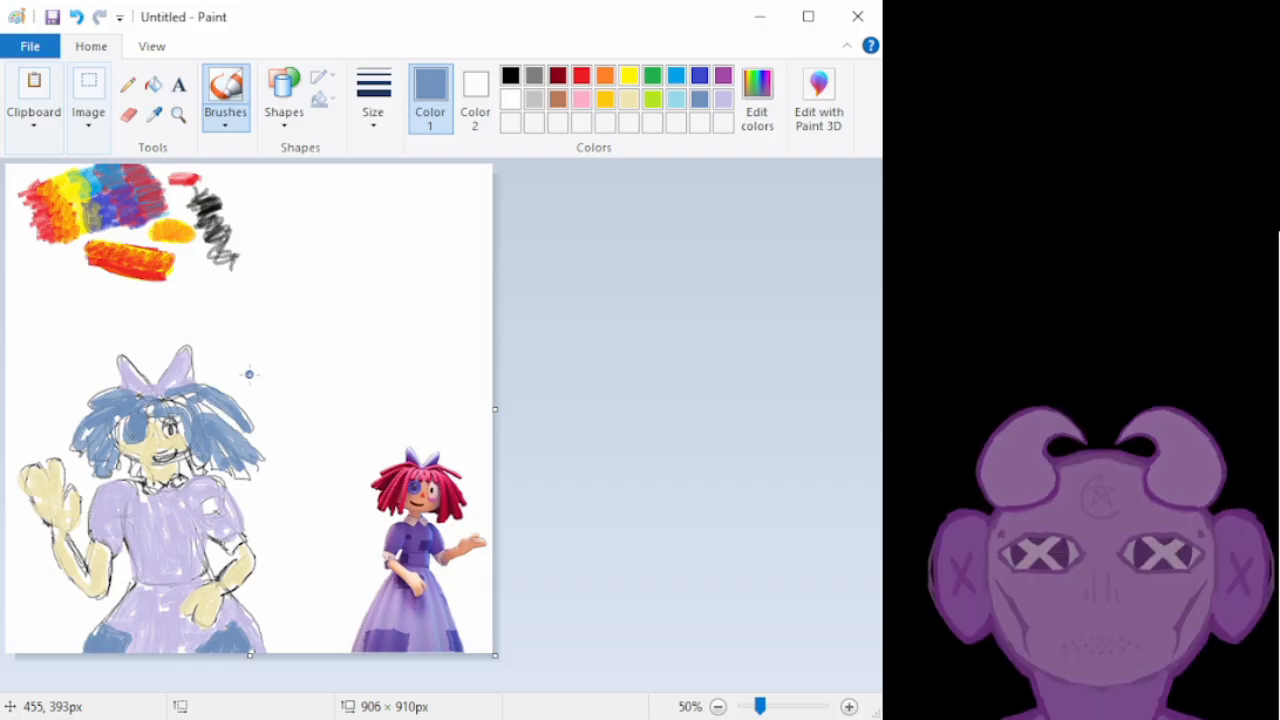
# Paint a blue-gray patch on each puffed sleeve and two more on the bodice
pyautogui.moveTo(207, 502)
pyautogui.mouseDown()
pyautogui.moveTo(216, 517)
pyautogui.moveTo(207, 498)
pyautogui.moveTo(203, 512)
pyautogui.mouseUp()
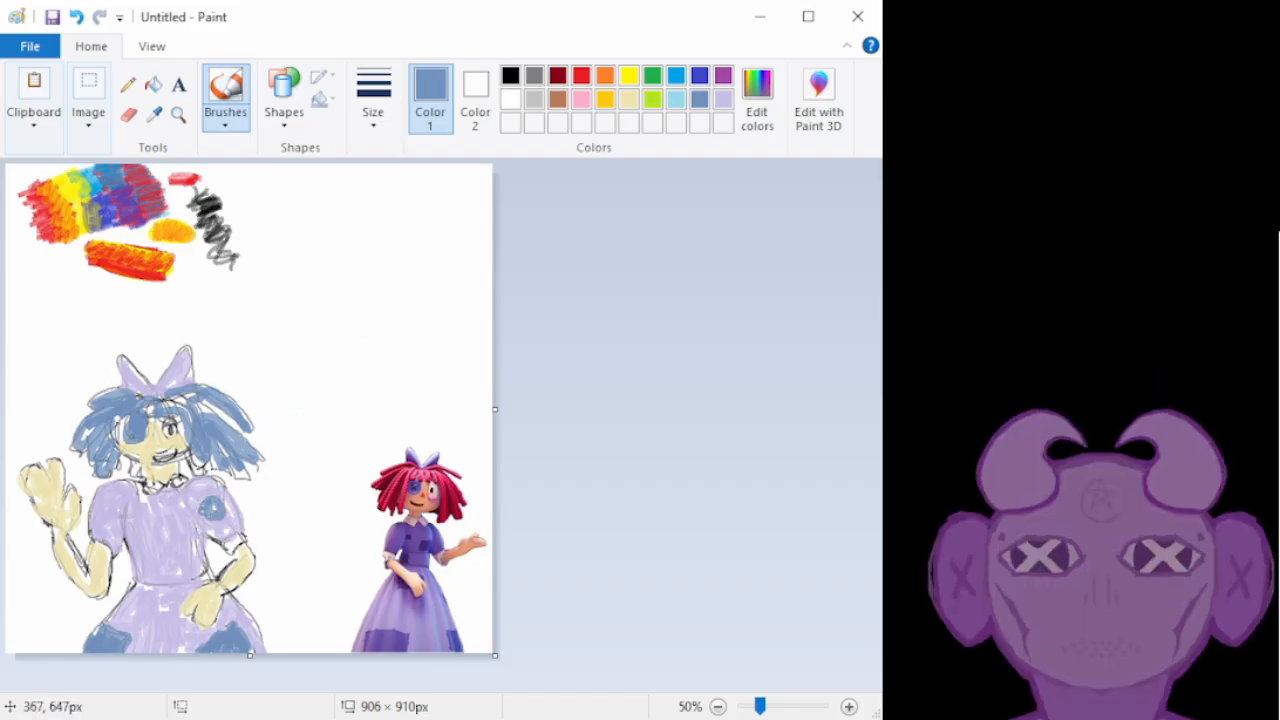
pyautogui.moveTo(105, 519)
pyautogui.mouseDown()
pyautogui.moveTo(116, 525)
pyautogui.moveTo(119, 512)
pyautogui.mouseUp()
pyautogui.moveTo(204, 567)
pyautogui.mouseDown()
pyautogui.moveTo(184, 554)
pyautogui.moveTo(171, 565)
pyautogui.moveTo(186, 582)
pyautogui.moveTo(195, 554)
pyautogui.moveTo(181, 554)
pyautogui.moveTo(200, 572)
pyautogui.moveTo(174, 578)
pyautogui.mouseUp()
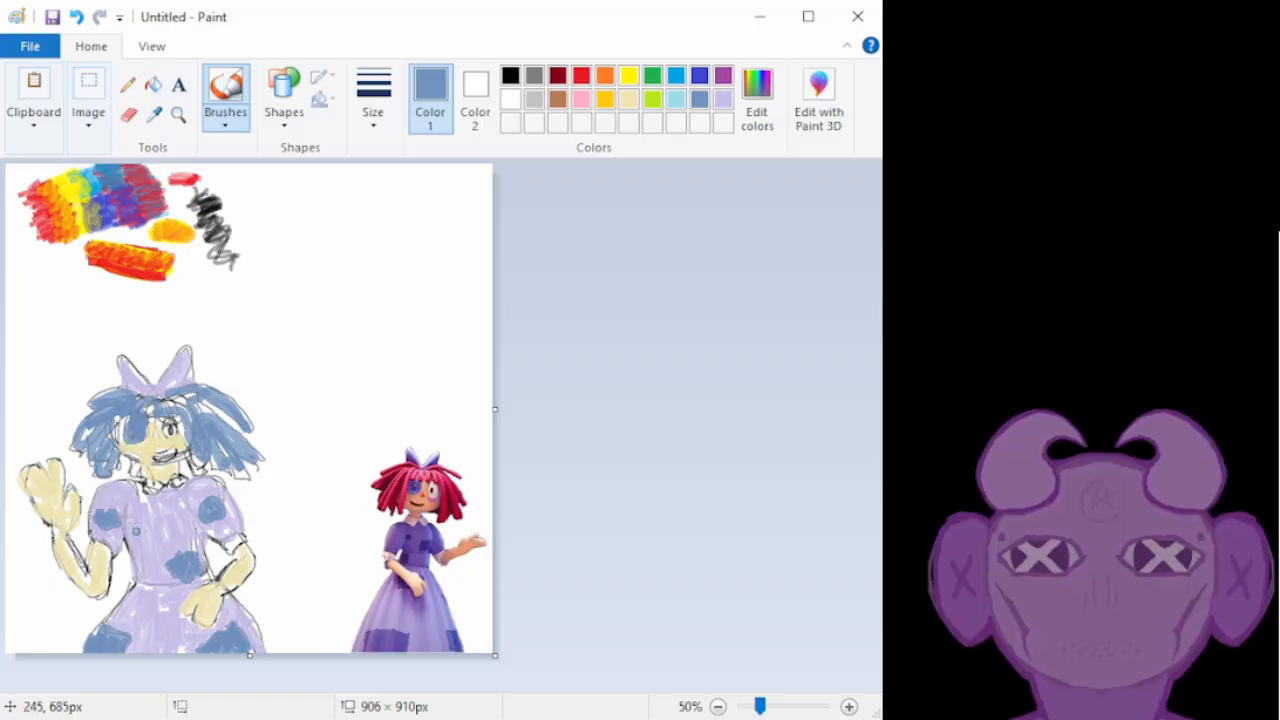
pyautogui.moveTo(141, 523)
pyautogui.mouseDown()
pyautogui.moveTo(157, 526)
pyautogui.moveTo(140, 541)
pyautogui.moveTo(158, 543)
pyautogui.moveTo(144, 534)
pyautogui.mouseUp()
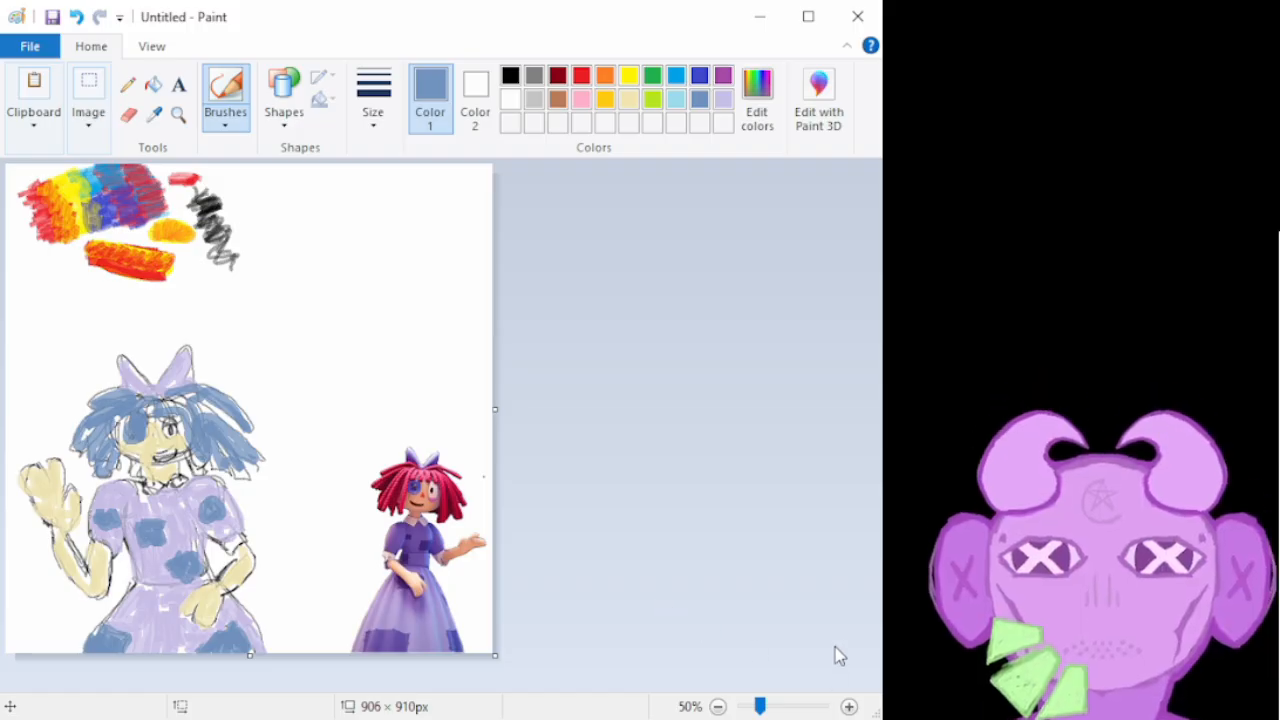
# Layer purple over the two blue-gray patches at the lower corners of the skirt, working at 100% zoom
pyautogui.click(849, 706)
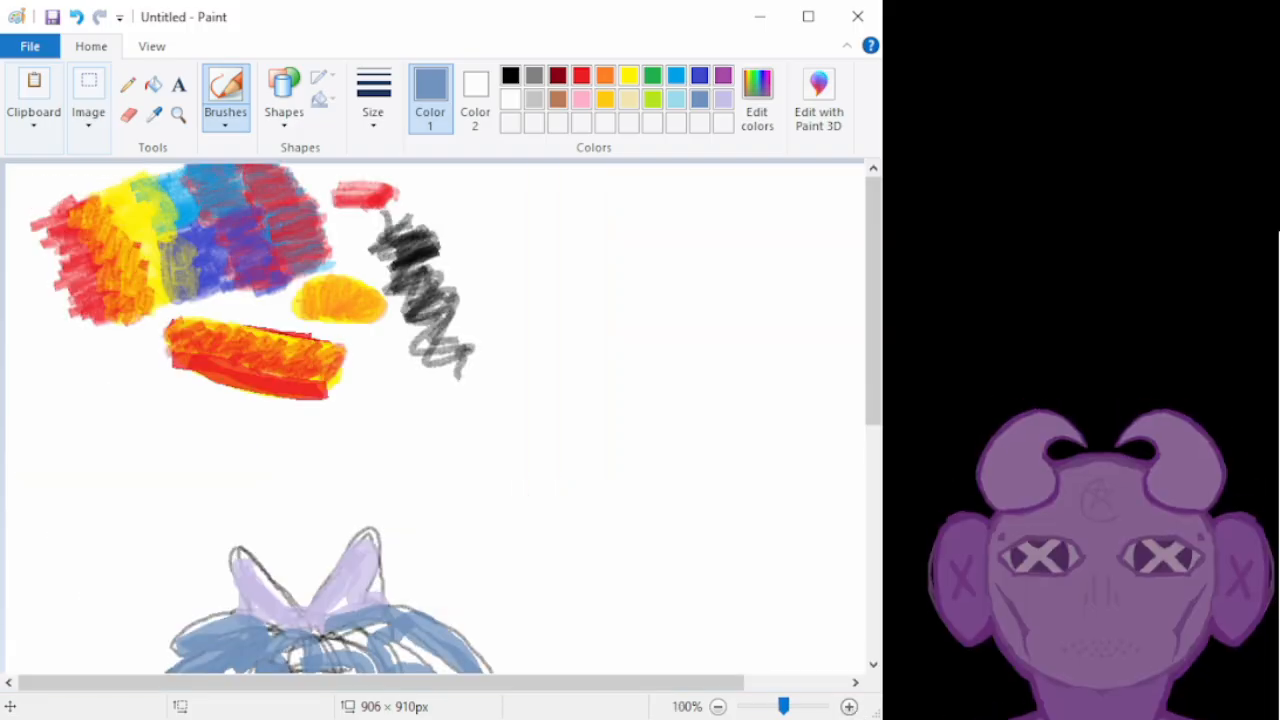
pyautogui.moveTo(873, 366); pyautogui.dragTo(873, 531)
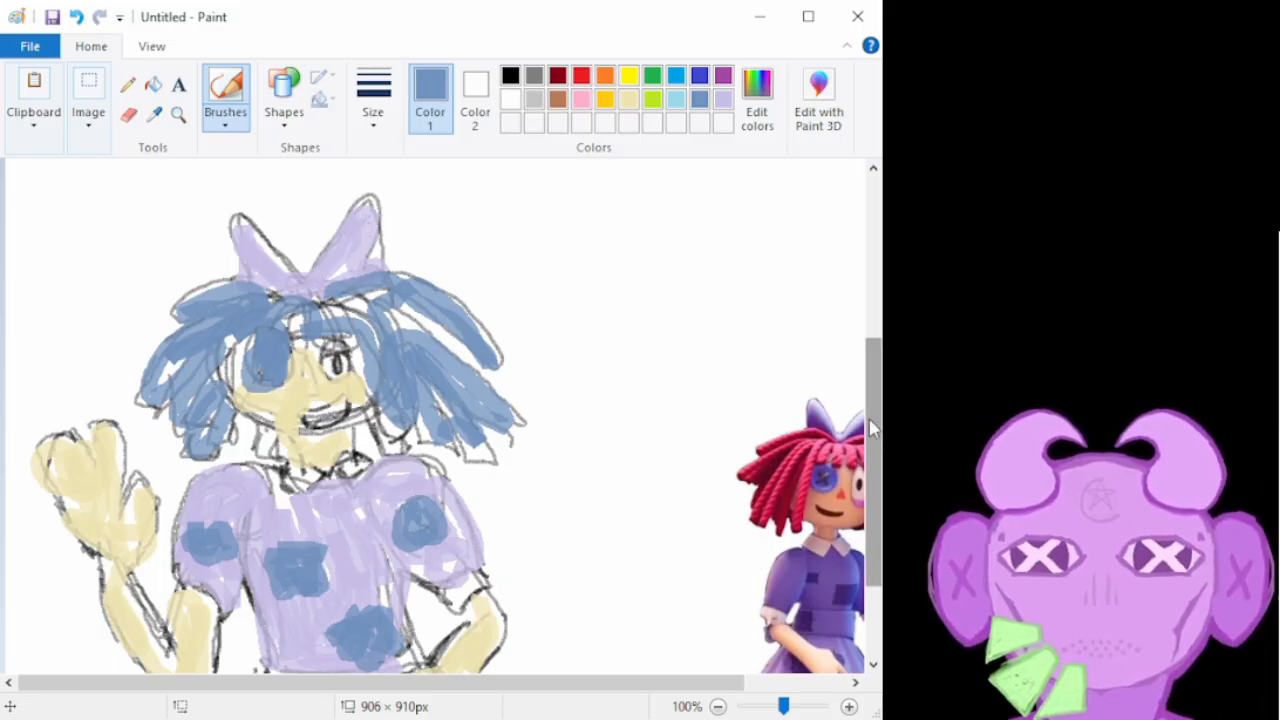
pyautogui.moveTo(875, 431); pyautogui.dragTo(877, 530)
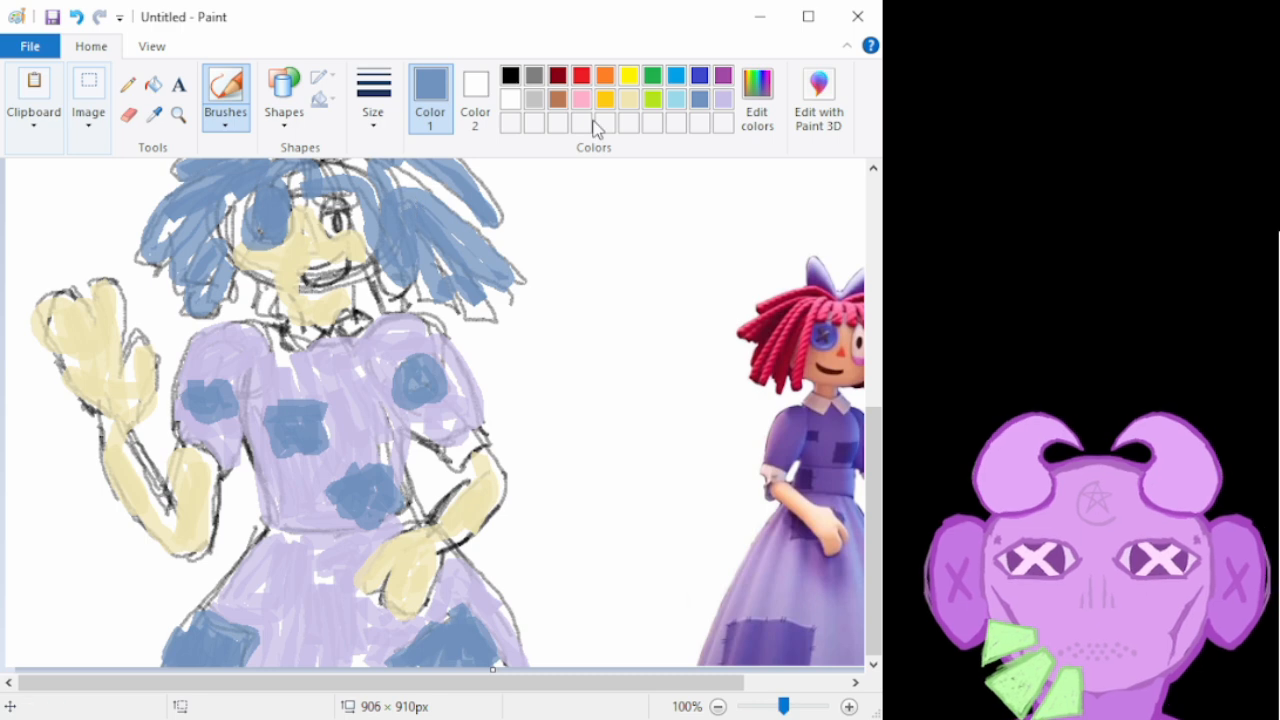
pyautogui.click(723, 78)
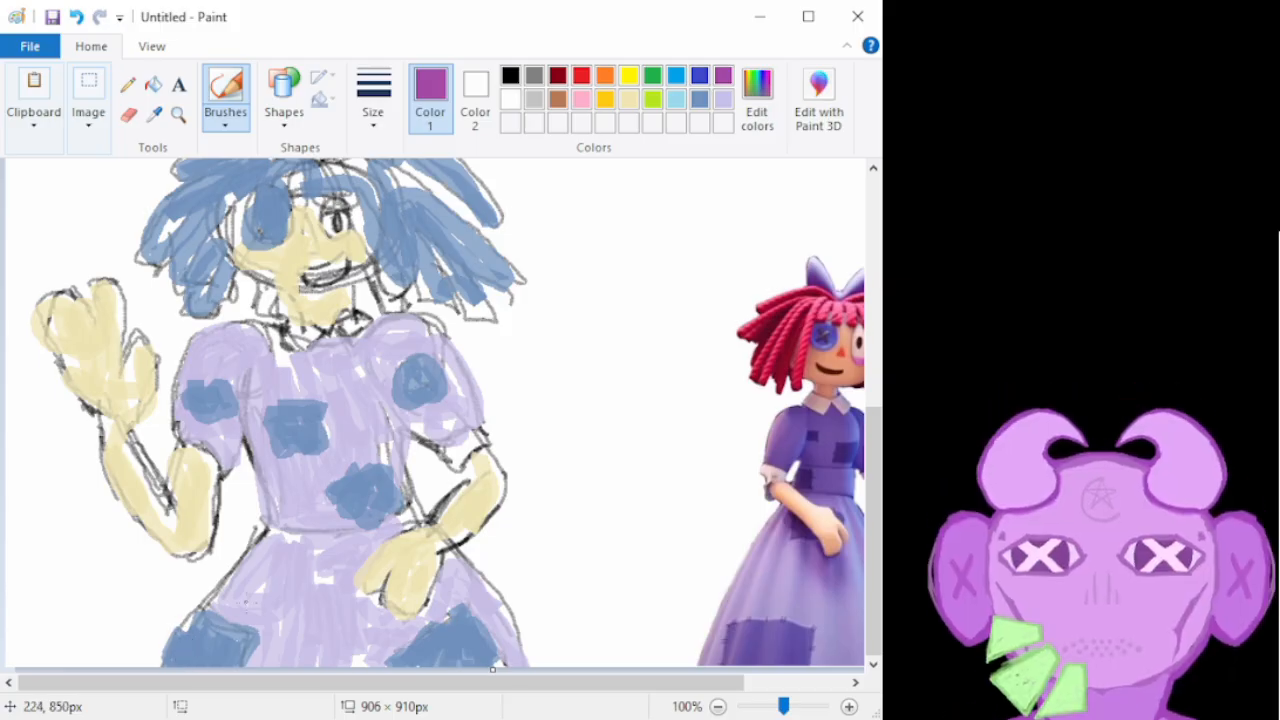
pyautogui.moveTo(190, 620)
pyautogui.mouseDown()
pyautogui.moveTo(169, 648)
pyautogui.moveTo(182, 626)
pyautogui.moveTo(181, 660)
pyautogui.moveTo(187, 624)
pyautogui.moveTo(195, 674)
pyautogui.moveTo(204, 618)
pyautogui.moveTo(215, 658)
pyautogui.moveTo(233, 663)
pyautogui.moveTo(249, 645)
pyautogui.moveTo(227, 671)
pyautogui.moveTo(240, 645)
pyautogui.moveTo(225, 626)
pyautogui.moveTo(244, 637)
pyautogui.moveTo(201, 608)
pyautogui.moveTo(168, 657)
pyautogui.moveTo(189, 632)
pyautogui.moveTo(190, 669)
pyautogui.moveTo(199, 655)
pyautogui.moveTo(229, 662)
pyautogui.moveTo(239, 646)
pyautogui.moveTo(218, 632)
pyautogui.moveTo(244, 634)
pyautogui.moveTo(236, 653)
pyautogui.moveTo(229, 630)
pyautogui.moveTo(179, 634)
pyautogui.mouseUp()
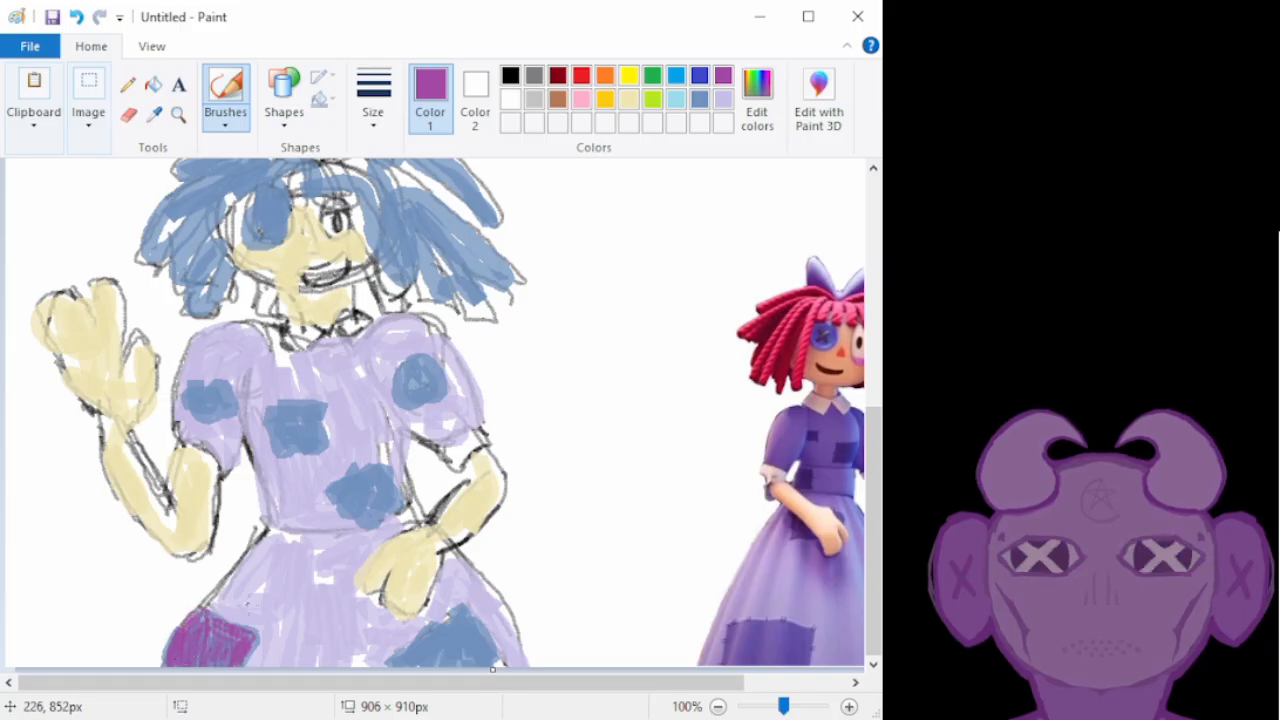
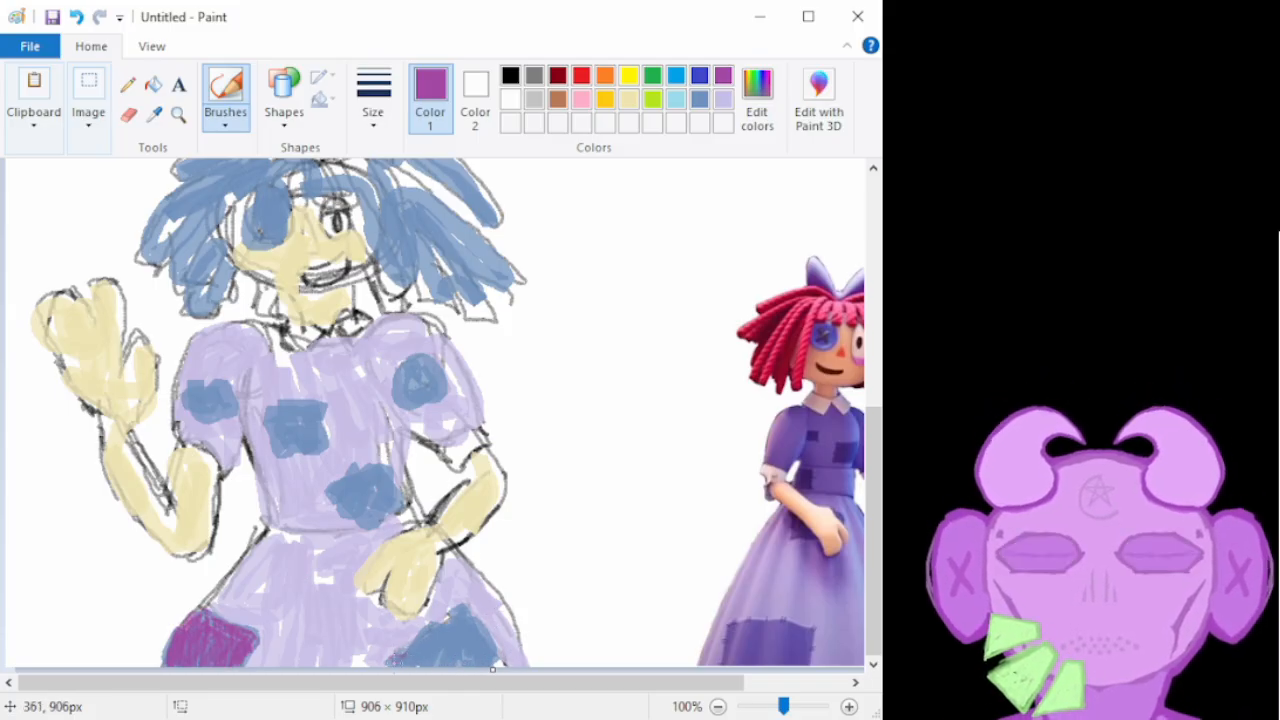
pyautogui.moveTo(397, 660)
pyautogui.mouseDown()
pyautogui.moveTo(450, 622)
pyautogui.moveTo(463, 638)
pyautogui.moveTo(456, 659)
pyautogui.moveTo(483, 658)
pyautogui.moveTo(488, 635)
pyautogui.moveTo(496, 663)
pyautogui.moveTo(473, 655)
pyautogui.moveTo(490, 663)
pyautogui.moveTo(476, 677)
pyautogui.moveTo(493, 661)
pyautogui.moveTo(473, 658)
pyautogui.moveTo(493, 662)
pyautogui.moveTo(461, 613)
pyautogui.moveTo(486, 655)
pyautogui.moveTo(458, 619)
pyautogui.moveTo(478, 663)
pyautogui.moveTo(464, 629)
pyautogui.moveTo(460, 678)
pyautogui.mouseUp()
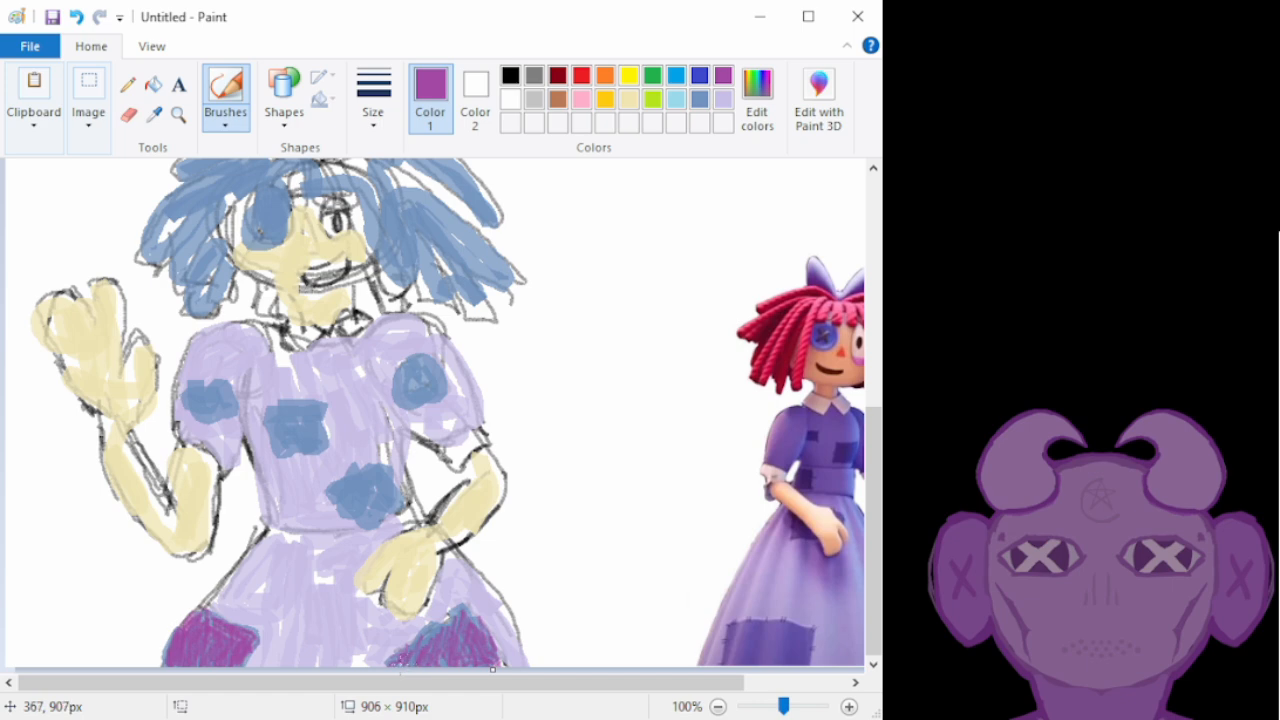
pyautogui.moveTo(419, 624)
pyautogui.mouseDown()
pyautogui.moveTo(403, 636)
pyautogui.moveTo(411, 626)
pyautogui.mouseUp()
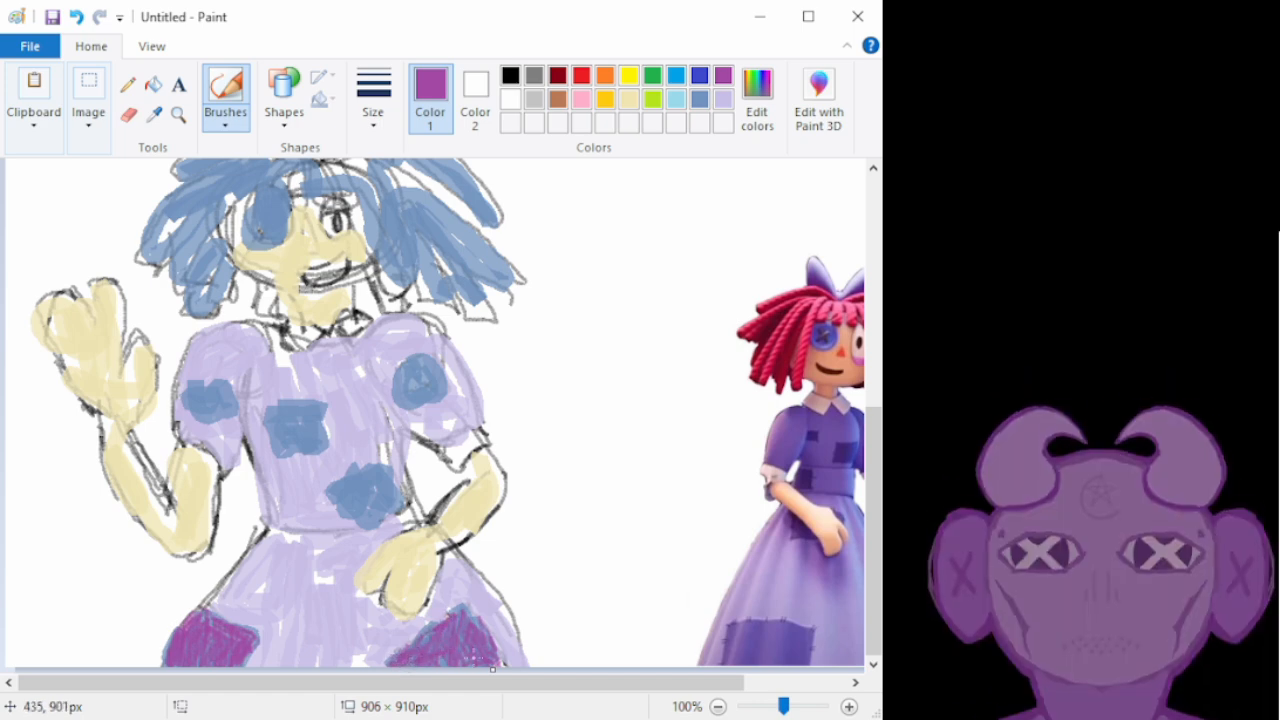
pyautogui.moveTo(466, 612); pyautogui.dragTo(431, 647)
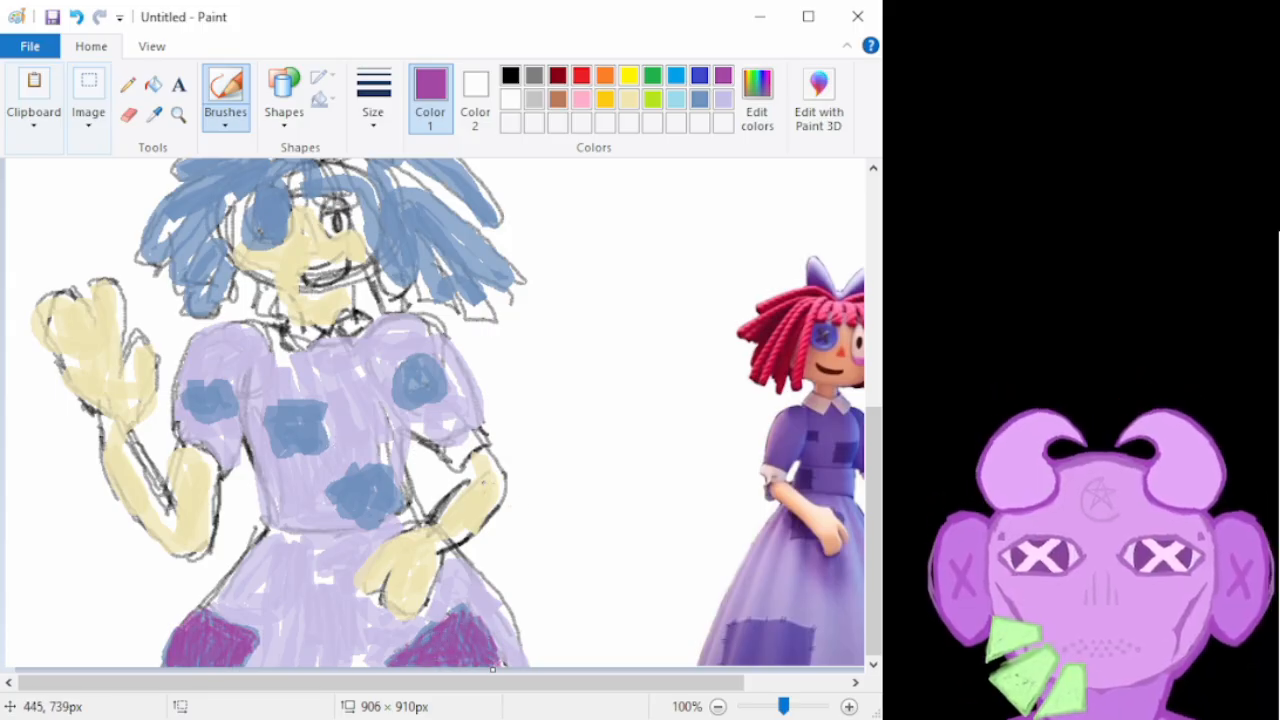
pyautogui.moveTo(419, 624)
pyautogui.mouseDown()
pyautogui.moveTo(399, 653)
pyautogui.moveTo(454, 597)
pyautogui.moveTo(480, 622)
pyautogui.mouseUp()
pyautogui.hotkey('ctrl', 'z')
pyautogui.hotkey('ctrl', 'z')
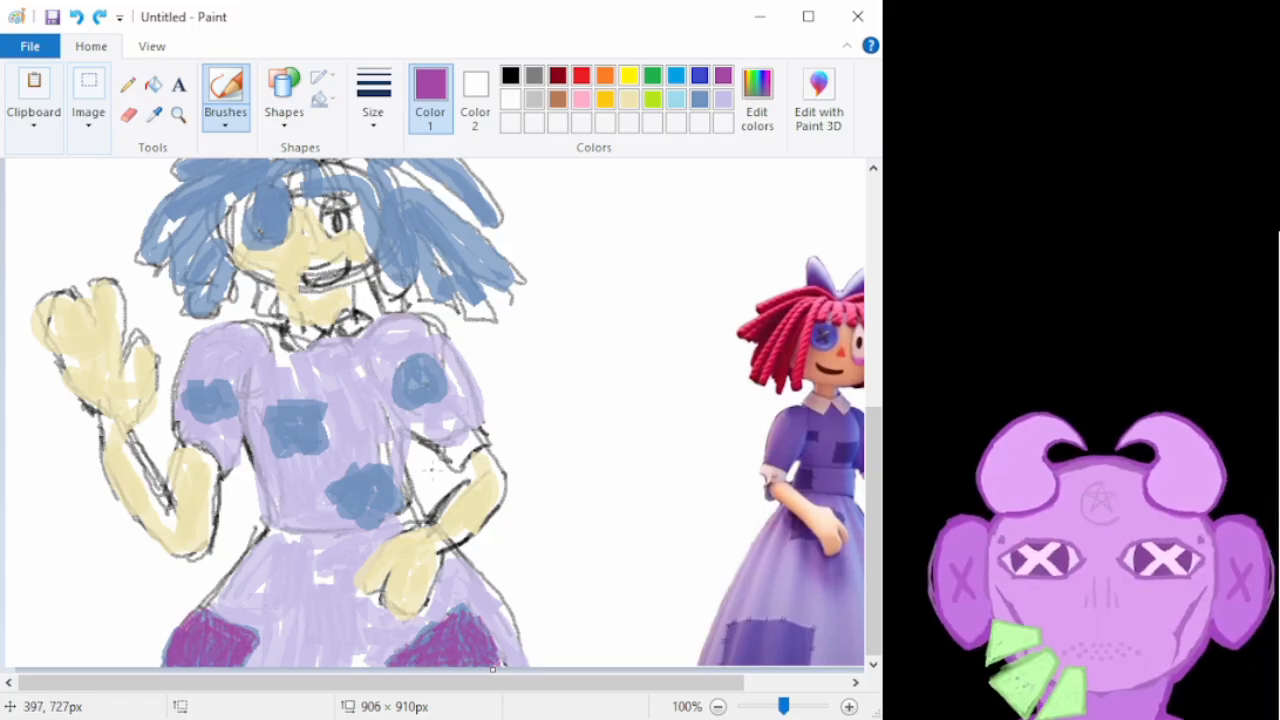
# Layer purple over the centres of the sleeve and bodice patches, keeping blue-gray edges and the reference picture unmarked
pyautogui.moveTo(186, 385)
pyautogui.mouseDown()
pyautogui.moveTo(218, 387)
pyautogui.moveTo(222, 408)
pyautogui.moveTo(192, 393)
pyautogui.moveTo(217, 402)
pyautogui.mouseUp()
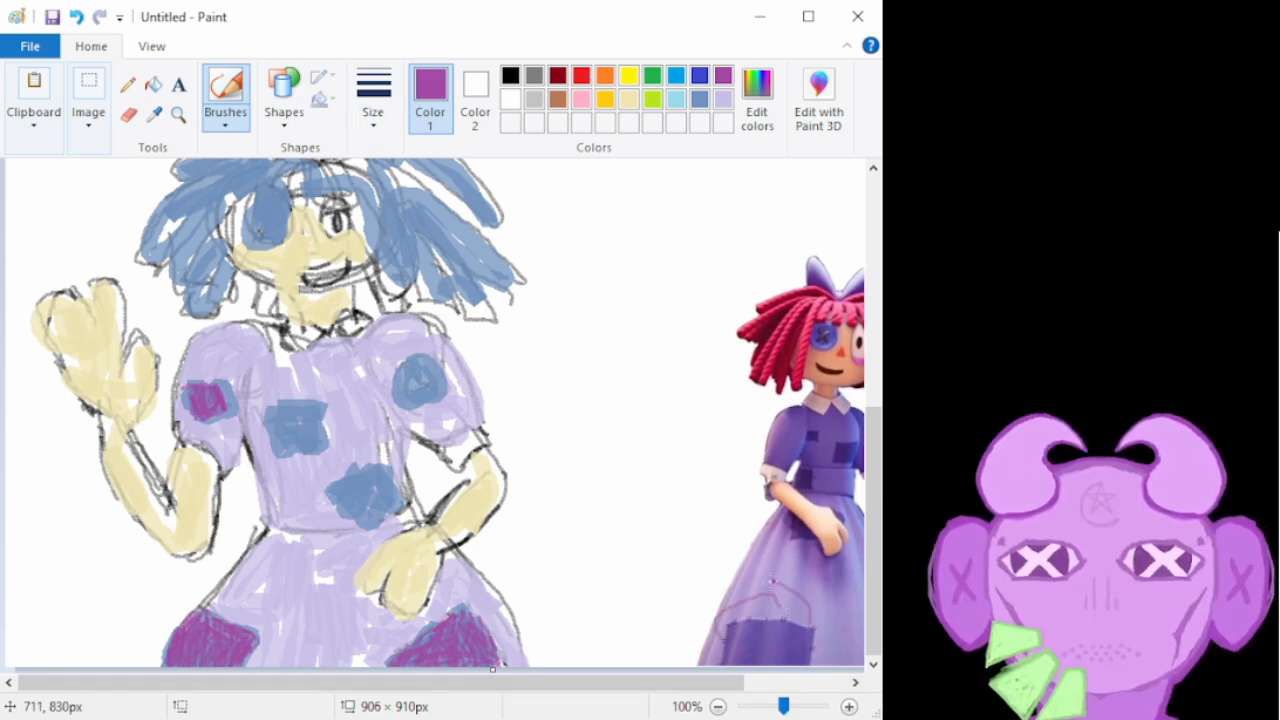
pyautogui.hotkey('ctrl', 'z')
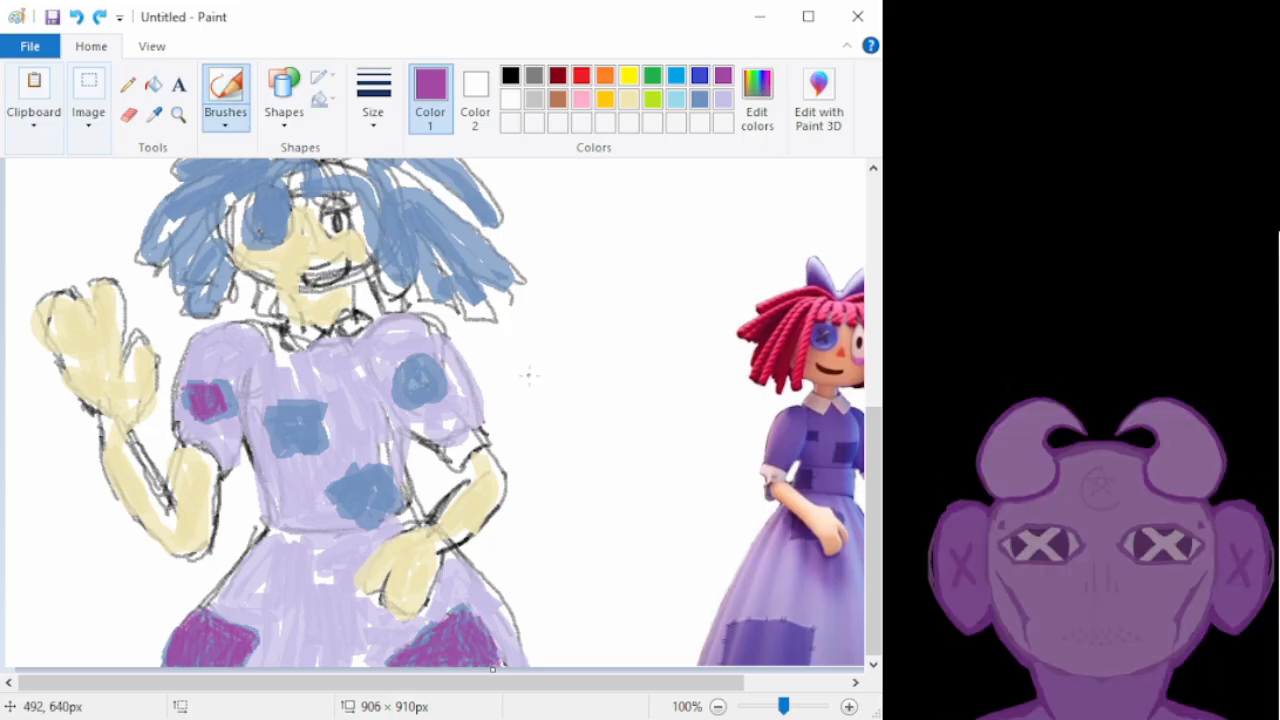
pyautogui.moveTo(280, 414)
pyautogui.mouseDown()
pyautogui.moveTo(314, 410)
pyautogui.moveTo(323, 439)
pyautogui.moveTo(304, 412)
pyautogui.moveTo(301, 451)
pyautogui.moveTo(290, 411)
pyautogui.moveTo(279, 422)
pyautogui.mouseUp()
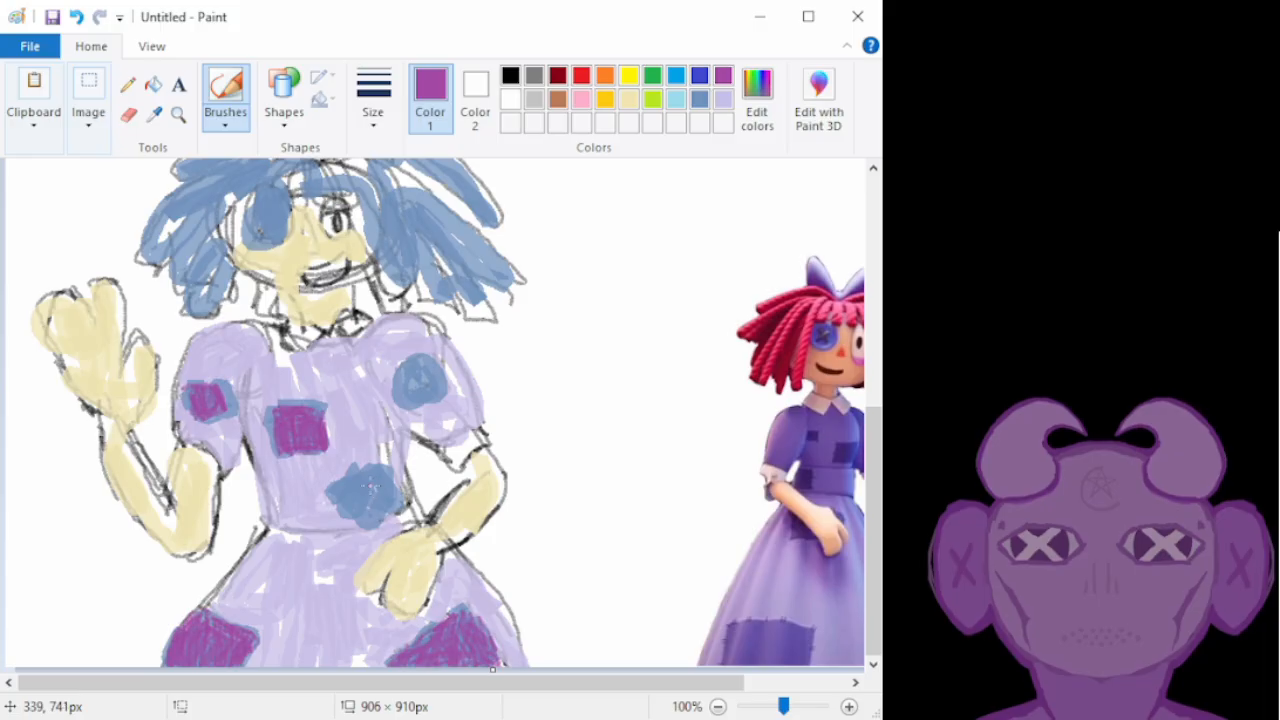
pyautogui.moveTo(329, 482)
pyautogui.mouseDown()
pyautogui.moveTo(381, 471)
pyautogui.moveTo(341, 479)
pyautogui.moveTo(376, 477)
pyautogui.moveTo(343, 483)
pyautogui.moveTo(371, 487)
pyautogui.moveTo(351, 515)
pyautogui.moveTo(346, 487)
pyautogui.moveTo(363, 525)
pyautogui.moveTo(353, 487)
pyautogui.moveTo(369, 512)
pyautogui.moveTo(386, 471)
pyautogui.moveTo(355, 513)
pyautogui.mouseUp()
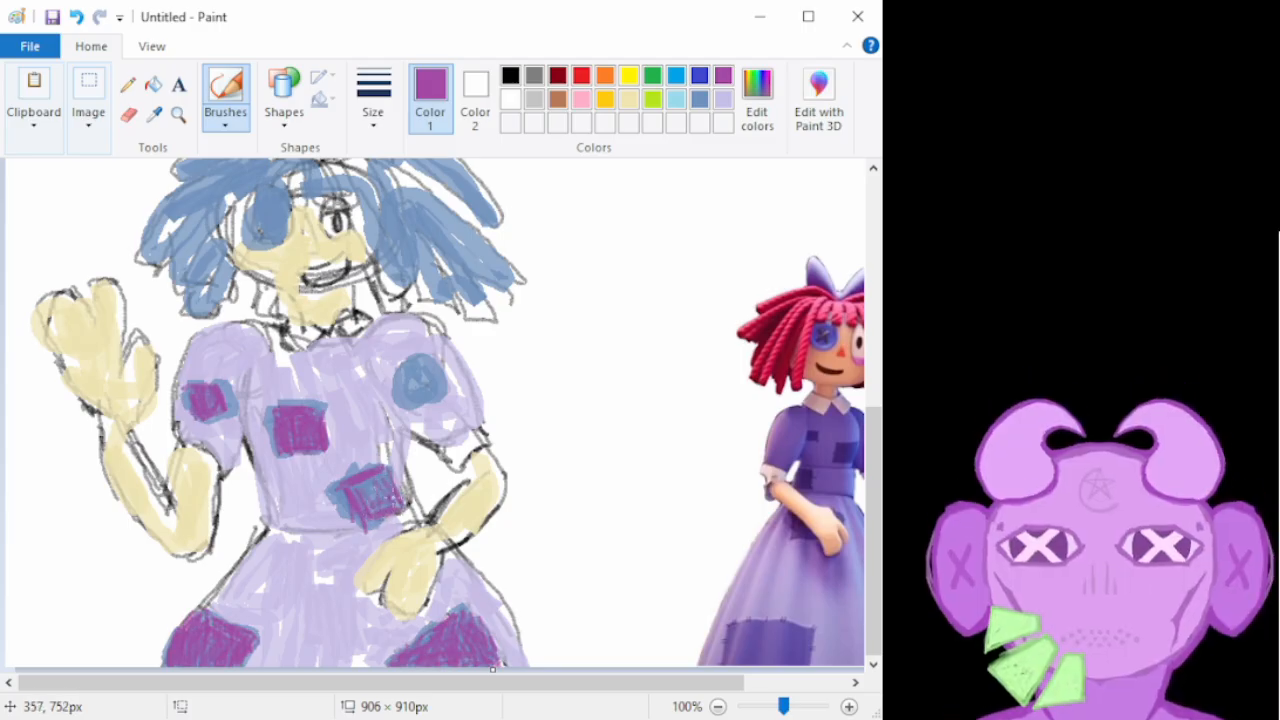
pyautogui.moveTo(368, 512); pyautogui.dragTo(366, 492)
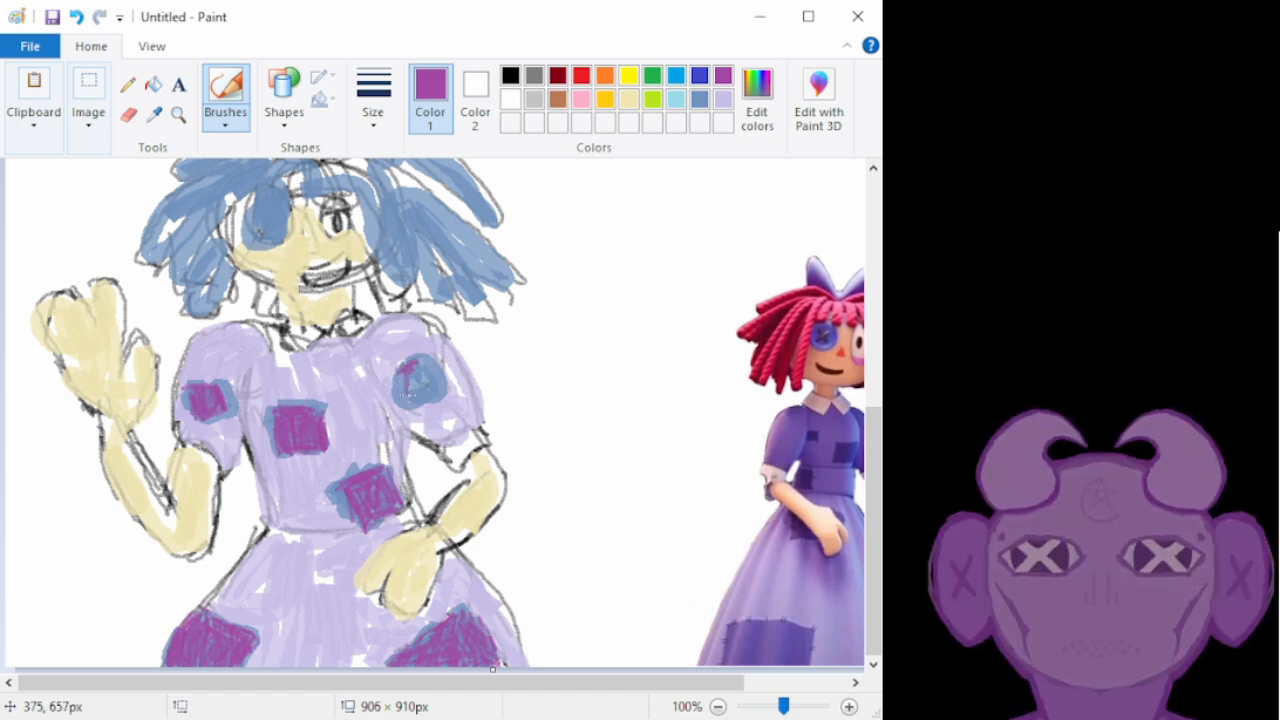
pyautogui.moveTo(400, 392)
pyautogui.mouseDown()
pyautogui.moveTo(436, 366)
pyautogui.moveTo(427, 401)
pyautogui.moveTo(445, 392)
pyautogui.moveTo(406, 381)
pyautogui.moveTo(421, 363)
pyautogui.mouseUp()
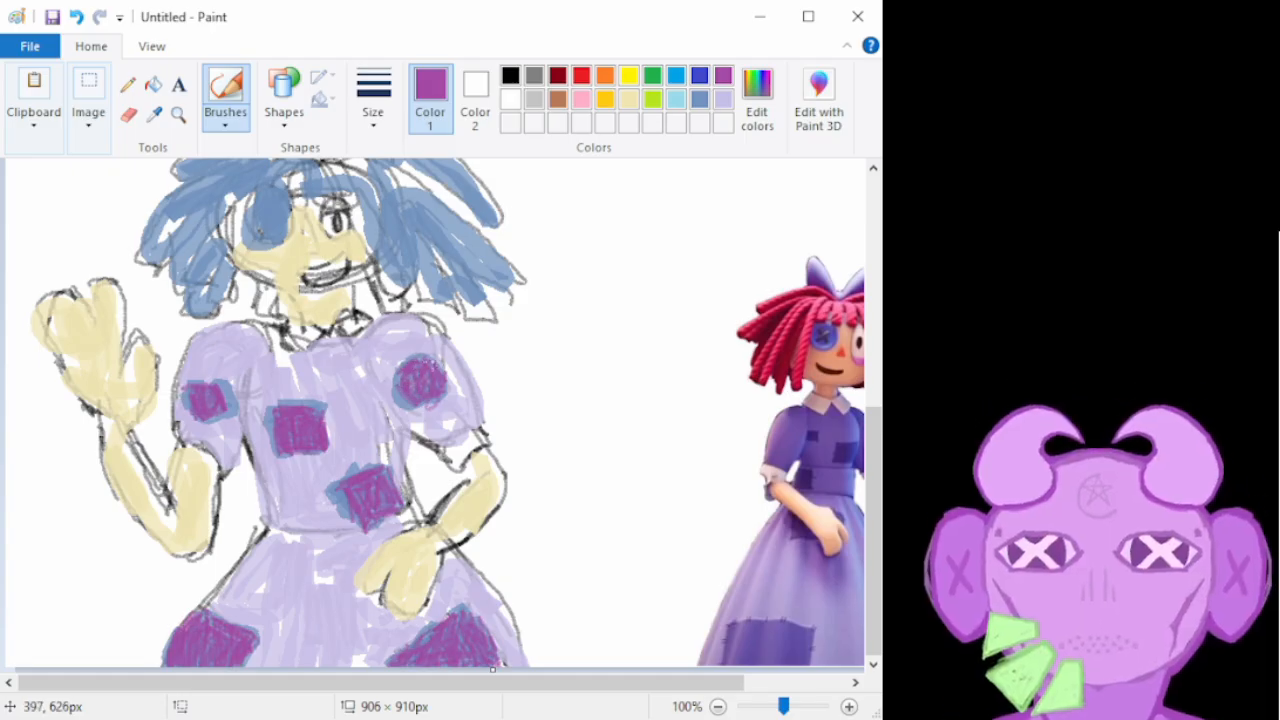
# Blend indigo over the purple in all the sleeve, bodice and skirt patches
pyautogui.click(699, 75)
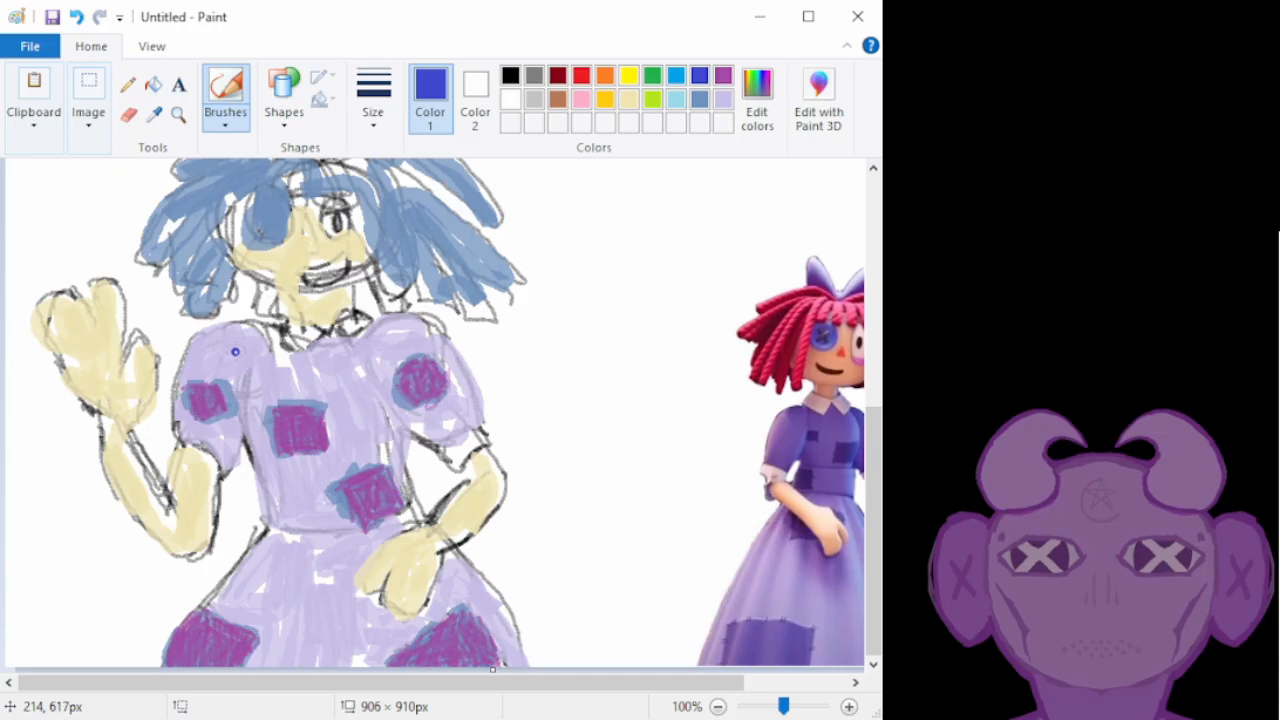
pyautogui.moveTo(195, 391)
pyautogui.mouseDown()
pyautogui.moveTo(225, 419)
pyautogui.moveTo(187, 389)
pyautogui.moveTo(201, 421)
pyautogui.moveTo(222, 406)
pyautogui.moveTo(189, 407)
pyautogui.moveTo(212, 392)
pyautogui.moveTo(192, 393)
pyautogui.moveTo(226, 401)
pyautogui.mouseUp()
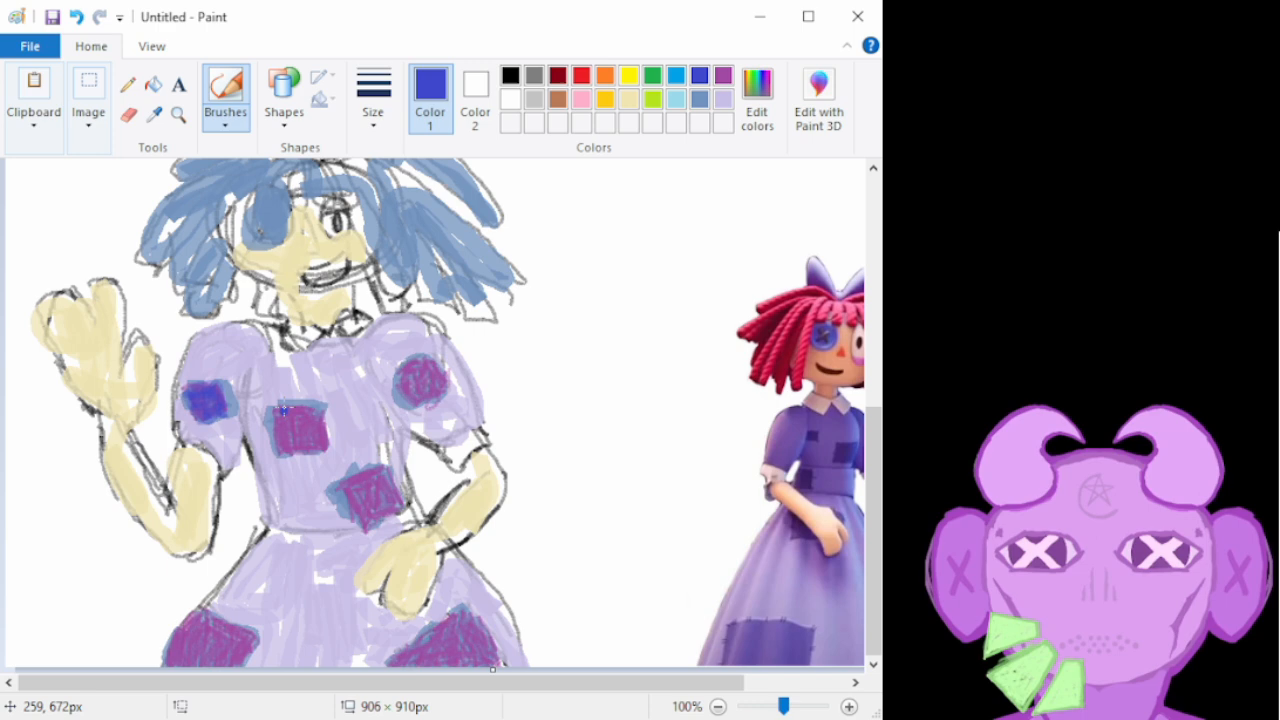
pyautogui.moveTo(268, 420)
pyautogui.mouseDown()
pyautogui.moveTo(302, 401)
pyautogui.moveTo(275, 458)
pyautogui.moveTo(317, 403)
pyautogui.moveTo(316, 442)
pyautogui.mouseUp()
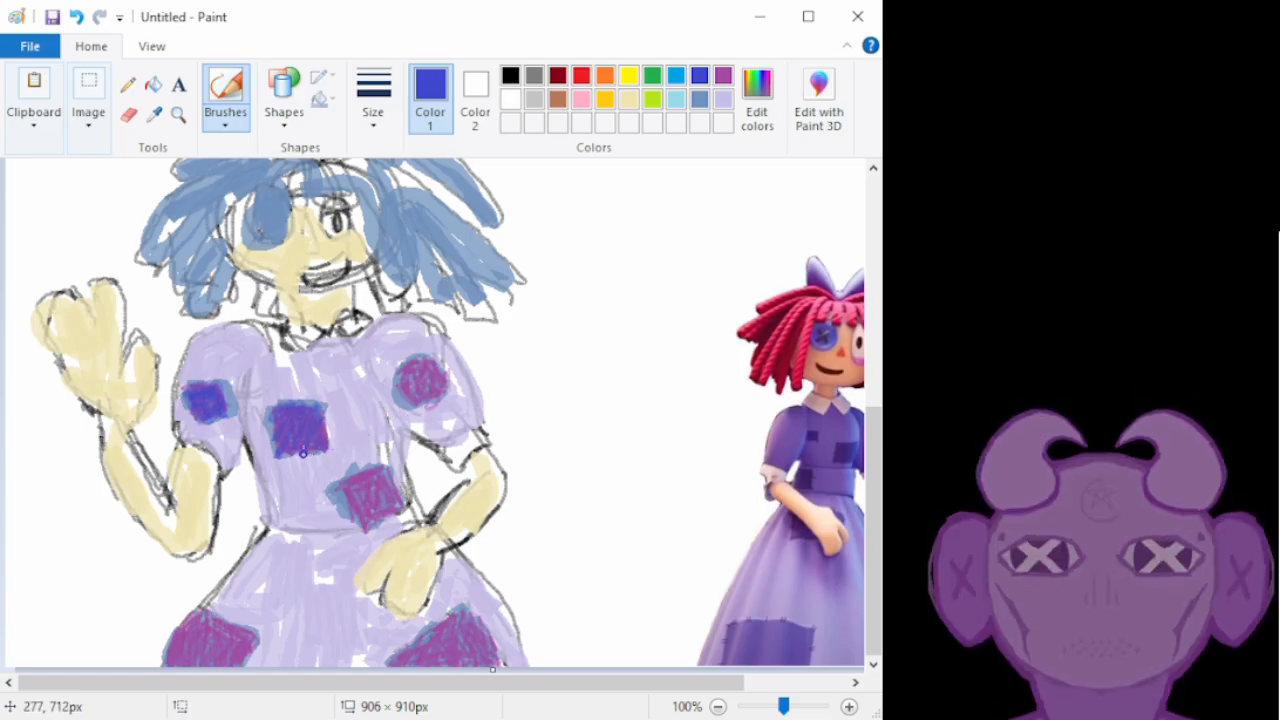
pyautogui.moveTo(420, 372)
pyautogui.mouseDown()
pyautogui.moveTo(405, 358)
pyautogui.moveTo(425, 391)
pyautogui.moveTo(447, 382)
pyautogui.moveTo(434, 402)
pyautogui.moveTo(442, 377)
pyautogui.moveTo(416, 364)
pyautogui.moveTo(421, 385)
pyautogui.moveTo(408, 366)
pyautogui.moveTo(425, 387)
pyautogui.mouseUp()
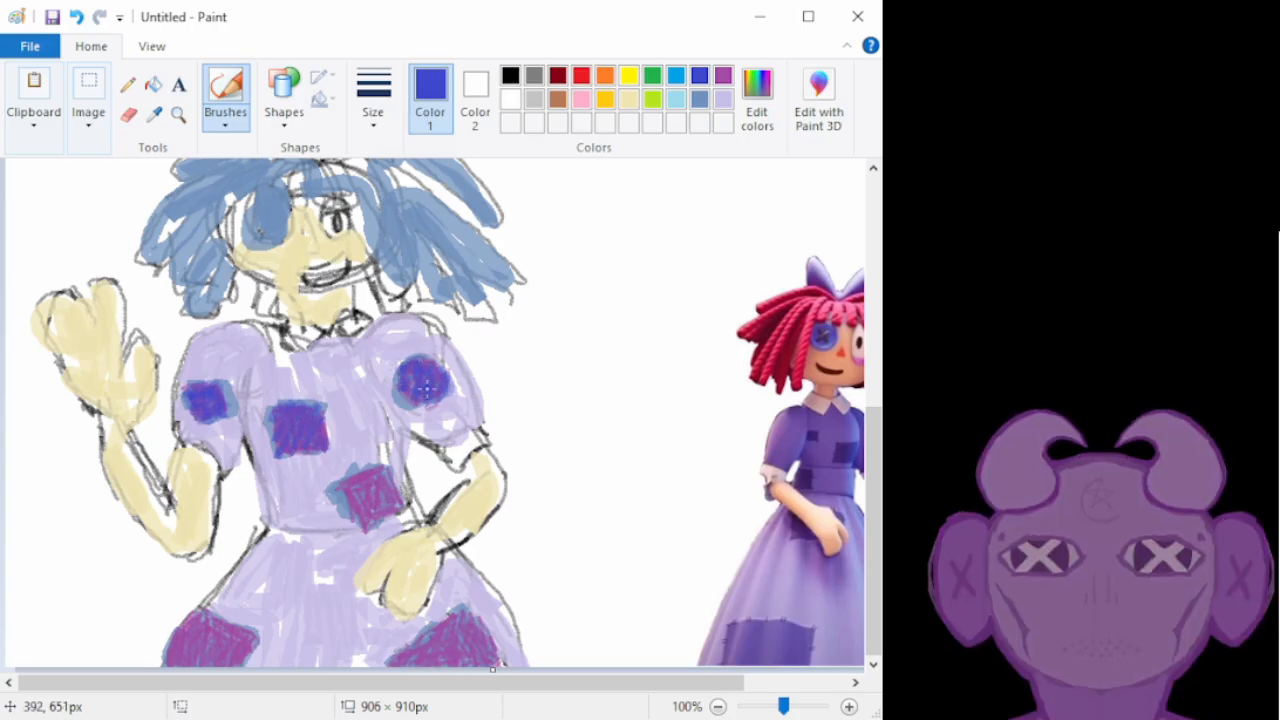
pyautogui.moveTo(350, 500)
pyautogui.mouseDown()
pyautogui.moveTo(403, 504)
pyautogui.moveTo(384, 472)
pyautogui.moveTo(393, 506)
pyautogui.moveTo(380, 471)
pyautogui.moveTo(380, 513)
pyautogui.moveTo(375, 473)
pyautogui.moveTo(353, 485)
pyautogui.moveTo(382, 486)
pyautogui.moveTo(378, 471)
pyautogui.moveTo(354, 490)
pyautogui.mouseUp()
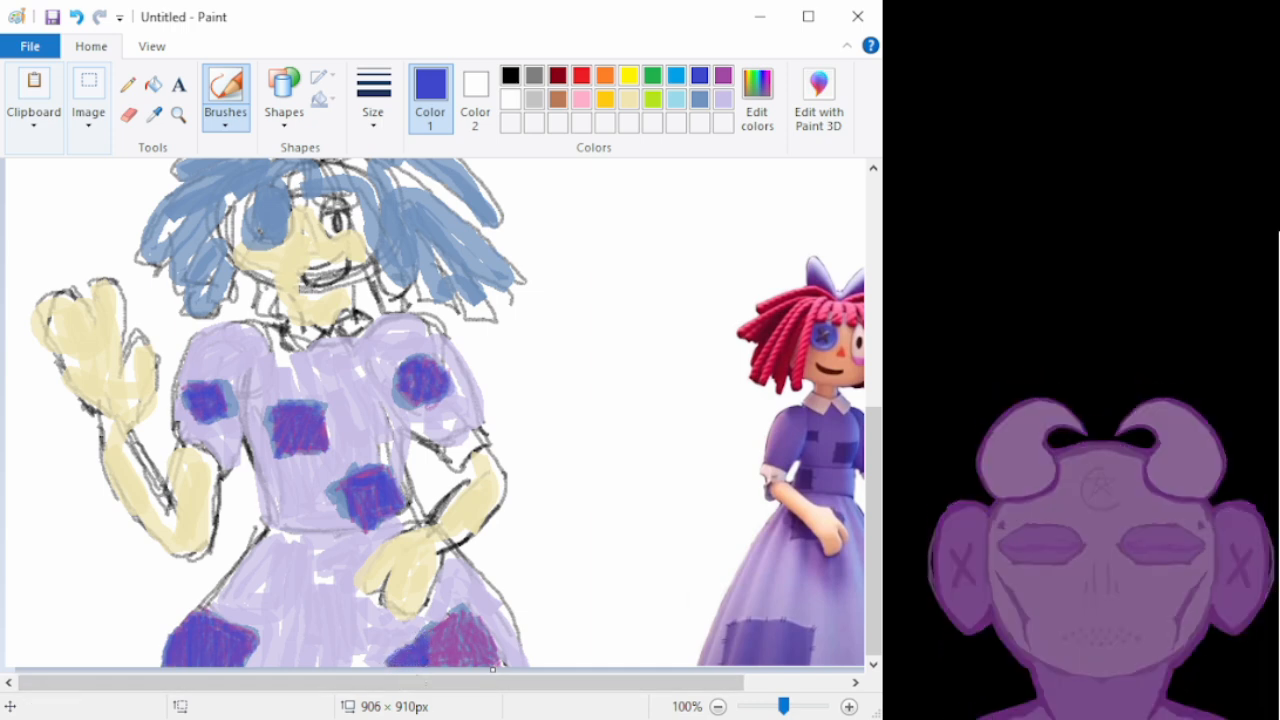
pyautogui.moveTo(456, 649)
pyautogui.mouseDown()
pyautogui.moveTo(471, 607)
pyautogui.moveTo(493, 661)
pyautogui.moveTo(460, 658)
pyautogui.mouseUp()
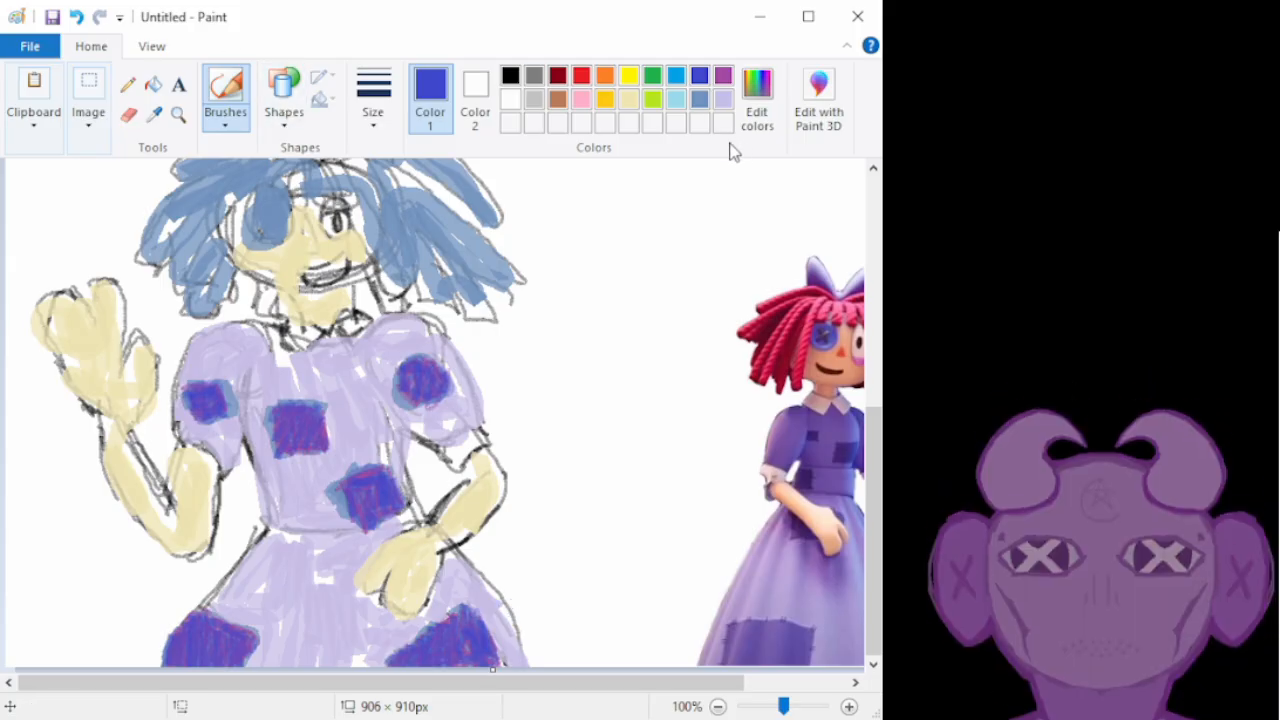
pyautogui.click(723, 98)
pyautogui.moveTo(539, 314)
pyautogui.mouseDown()
pyautogui.moveTo(604, 342)
pyautogui.moveTo(578, 354)
pyautogui.moveTo(618, 358)
pyautogui.mouseUp()
pyautogui.hotkey('ctrl', 'z')
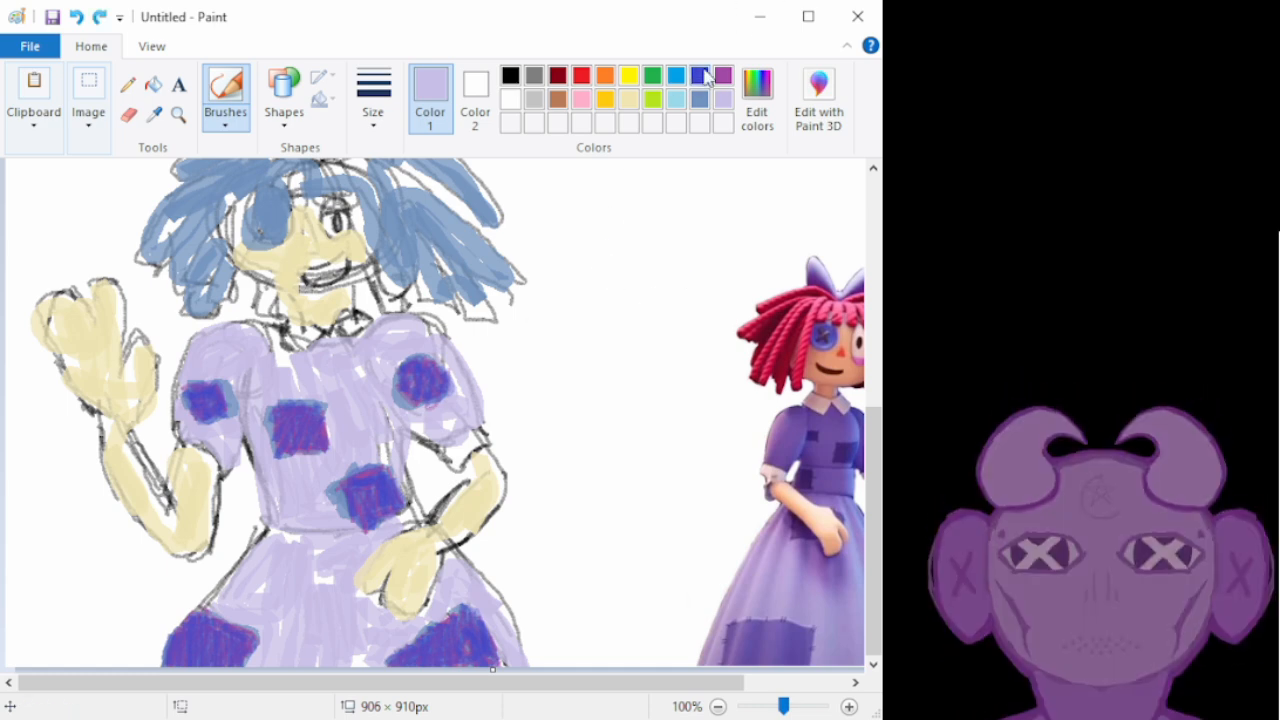
# Outline the puffed sleeves, the bodice sides and both skirt edges in purple
pyautogui.click(723, 77)
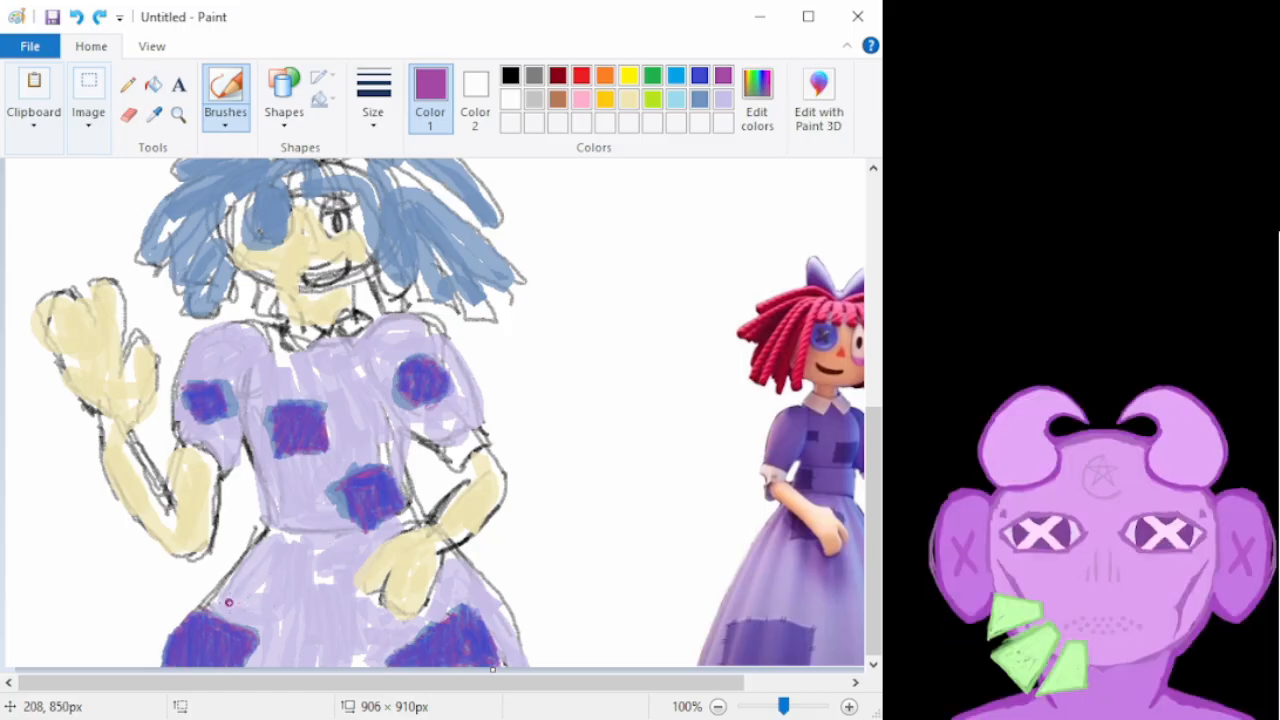
pyautogui.moveTo(212, 602)
pyautogui.mouseDown()
pyautogui.moveTo(223, 588)
pyautogui.moveTo(227, 603)
pyautogui.mouseUp()
pyautogui.hotkey('ctrl', 'z')
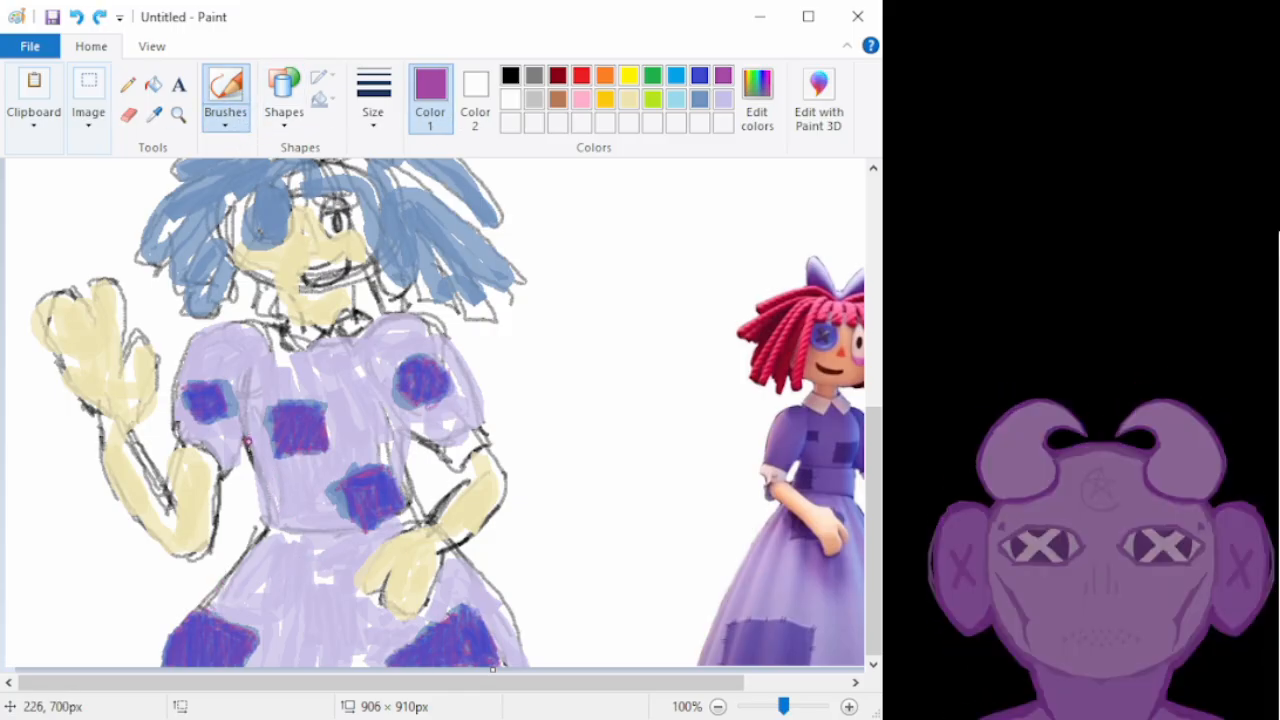
pyautogui.moveTo(245, 373)
pyautogui.mouseDown()
pyautogui.moveTo(265, 511)
pyautogui.moveTo(200, 611)
pyautogui.moveTo(271, 520)
pyautogui.moveTo(243, 409)
pyautogui.moveTo(261, 332)
pyautogui.moveTo(222, 328)
pyautogui.moveTo(192, 350)
pyautogui.moveTo(224, 325)
pyautogui.moveTo(194, 348)
pyautogui.moveTo(174, 399)
pyautogui.moveTo(186, 443)
pyautogui.moveTo(212, 448)
pyautogui.moveTo(224, 471)
pyautogui.moveTo(179, 428)
pyautogui.moveTo(241, 463)
pyautogui.moveTo(240, 418)
pyautogui.moveTo(225, 473)
pyautogui.moveTo(232, 418)
pyautogui.mouseUp()
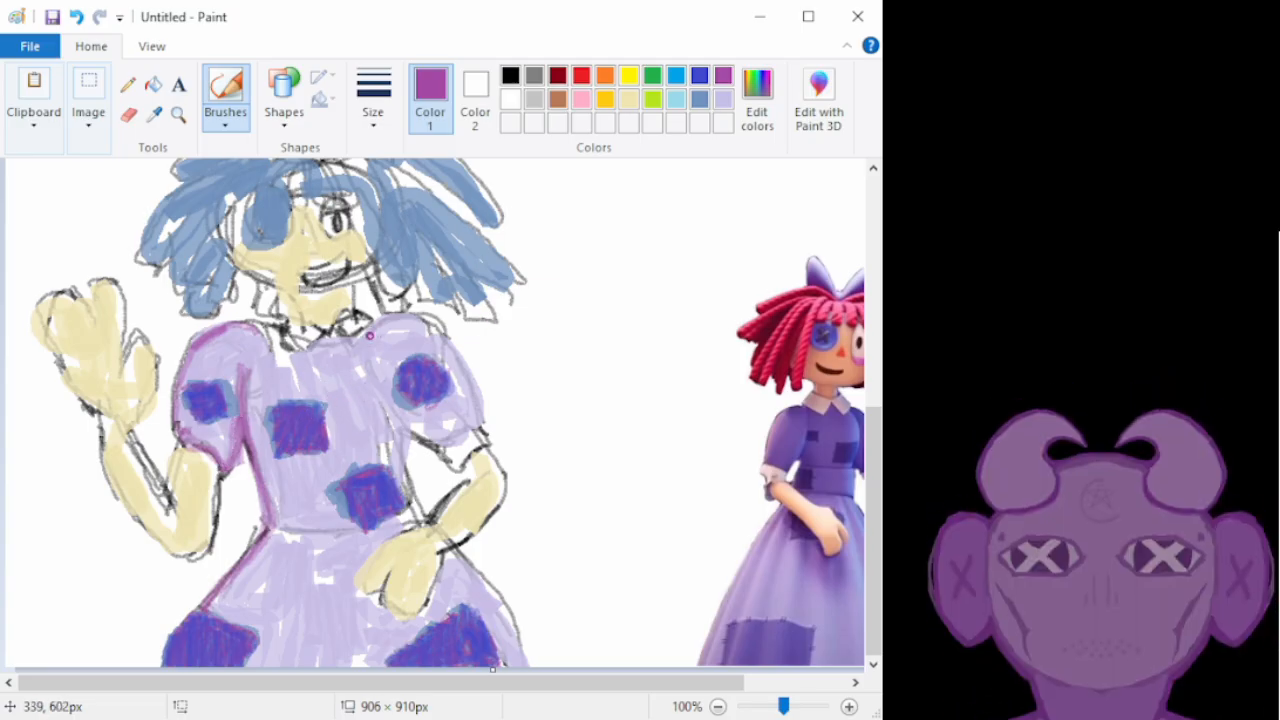
pyautogui.moveTo(360, 338)
pyautogui.mouseDown()
pyautogui.moveTo(428, 327)
pyautogui.moveTo(492, 415)
pyautogui.moveTo(438, 444)
pyautogui.moveTo(410, 430)
pyautogui.moveTo(398, 450)
pyautogui.moveTo(386, 416)
pyautogui.moveTo(410, 436)
pyautogui.moveTo(392, 458)
pyautogui.mouseUp()
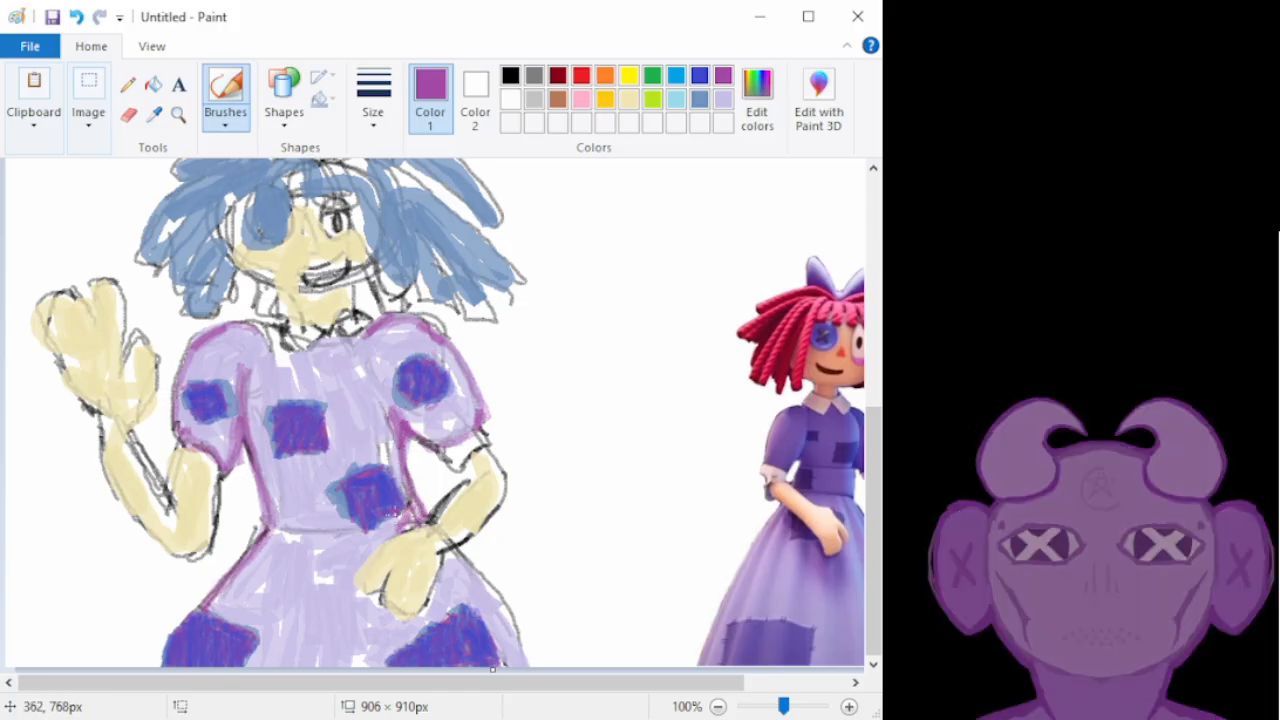
pyautogui.moveTo(458, 556)
pyautogui.mouseDown()
pyautogui.moveTo(502, 608)
pyautogui.moveTo(523, 671)
pyautogui.moveTo(475, 570)
pyautogui.mouseUp()
pyautogui.moveTo(461, 562)
pyautogui.mouseDown()
pyautogui.moveTo(511, 618)
pyautogui.moveTo(521, 660)
pyautogui.mouseUp()
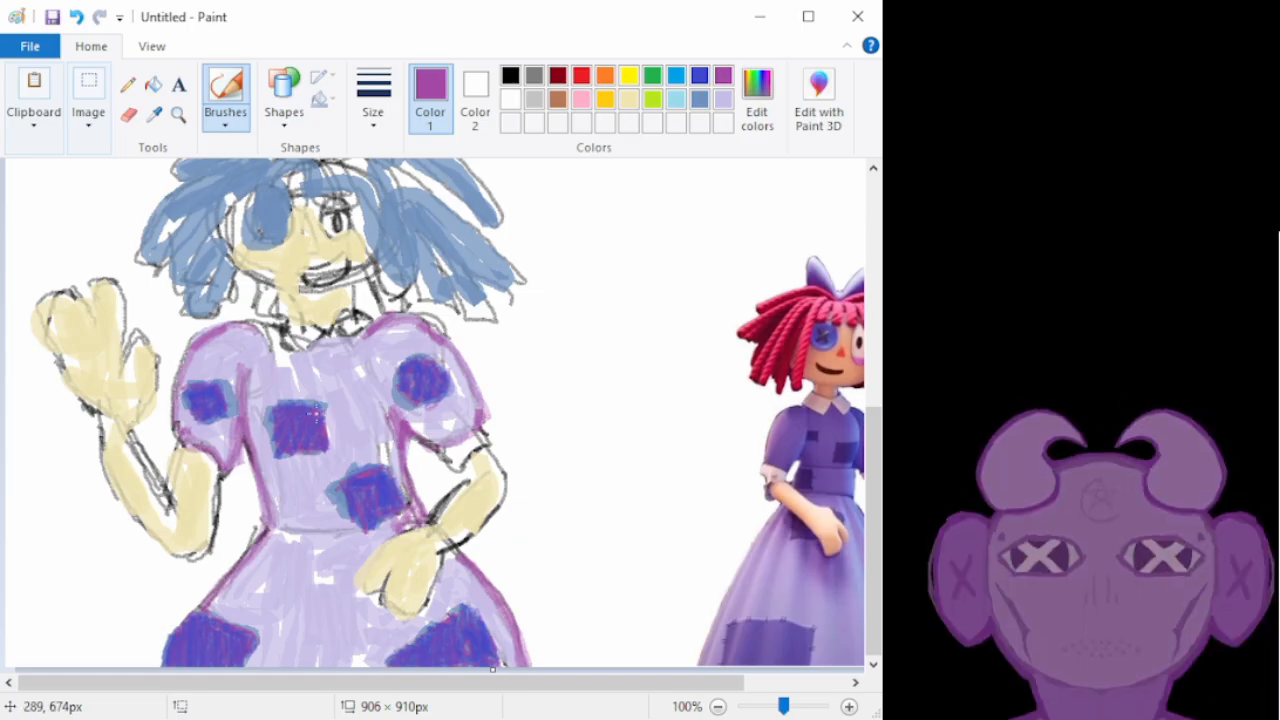
# Layer purple in vertical strokes over the sleeves, bodice and skirt, working around the darker patches
pyautogui.moveTo(228, 444)
pyautogui.mouseDown()
pyautogui.moveTo(187, 427)
pyautogui.moveTo(176, 386)
pyautogui.moveTo(180, 359)
pyautogui.moveTo(185, 393)
pyautogui.moveTo(200, 339)
pyautogui.moveTo(195, 380)
pyautogui.moveTo(227, 326)
pyautogui.moveTo(227, 358)
pyautogui.moveTo(236, 335)
pyautogui.moveTo(237, 384)
pyautogui.moveTo(252, 348)
pyautogui.moveTo(265, 372)
pyautogui.moveTo(276, 336)
pyautogui.moveTo(285, 383)
pyautogui.moveTo(304, 348)
pyautogui.moveTo(316, 403)
pyautogui.moveTo(324, 338)
pyautogui.moveTo(321, 377)
pyautogui.moveTo(336, 349)
pyautogui.moveTo(346, 422)
pyautogui.moveTo(348, 347)
pyautogui.moveTo(360, 406)
pyautogui.moveTo(362, 350)
pyautogui.moveTo(380, 426)
pyautogui.moveTo(376, 336)
pyautogui.moveTo(391, 413)
pyautogui.moveTo(396, 322)
pyautogui.moveTo(416, 363)
pyautogui.moveTo(436, 339)
pyautogui.moveTo(460, 394)
pyautogui.moveTo(459, 368)
pyautogui.moveTo(473, 429)
pyautogui.moveTo(452, 398)
pyautogui.moveTo(458, 443)
pyautogui.moveTo(441, 407)
pyautogui.moveTo(439, 450)
pyautogui.moveTo(398, 406)
pyautogui.moveTo(393, 475)
pyautogui.moveTo(373, 434)
pyautogui.moveTo(374, 465)
pyautogui.moveTo(366, 432)
pyautogui.moveTo(360, 476)
pyautogui.moveTo(352, 421)
pyautogui.moveTo(319, 495)
pyautogui.moveTo(299, 470)
pyautogui.moveTo(307, 460)
pyautogui.moveTo(275, 459)
pyautogui.moveTo(254, 428)
pyautogui.moveTo(290, 398)
pyautogui.mouseUp()
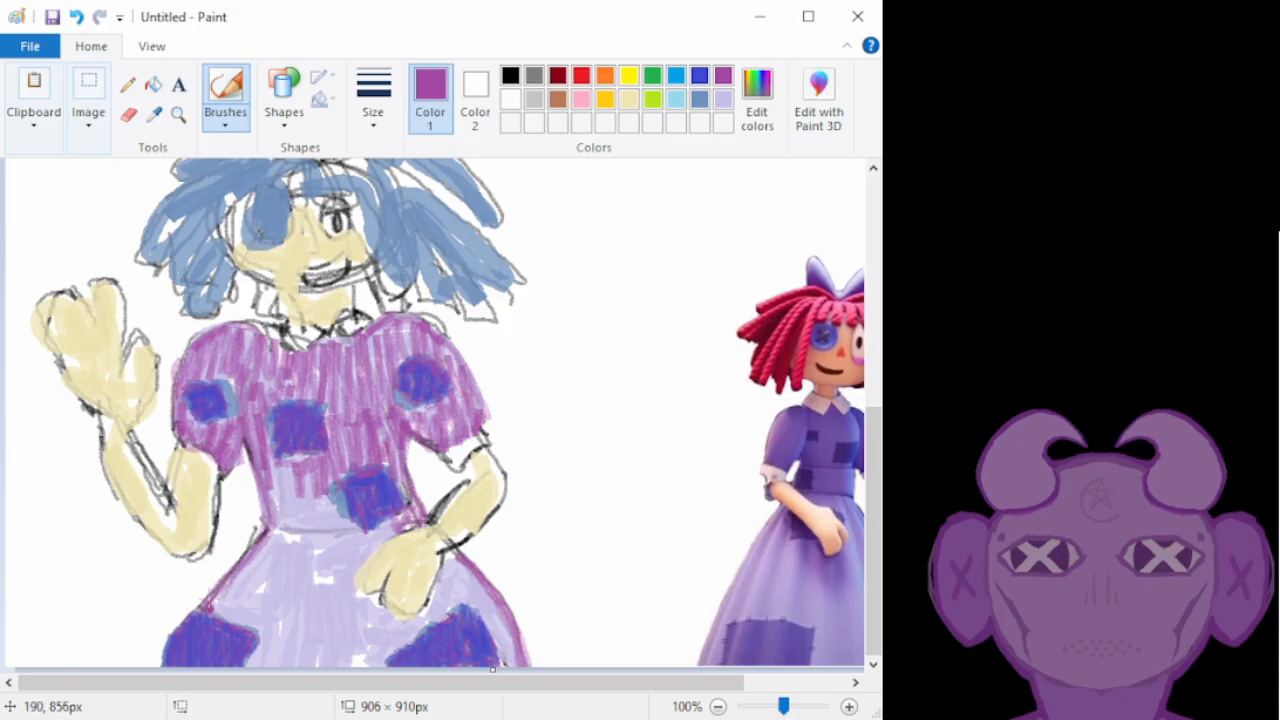
pyautogui.moveTo(212, 604)
pyautogui.mouseDown()
pyautogui.moveTo(237, 622)
pyautogui.moveTo(237, 560)
pyautogui.moveTo(249, 638)
pyautogui.moveTo(250, 547)
pyautogui.moveTo(267, 644)
pyautogui.moveTo(282, 477)
pyautogui.moveTo(285, 565)
pyautogui.moveTo(300, 498)
pyautogui.moveTo(313, 581)
pyautogui.moveTo(315, 482)
pyautogui.moveTo(330, 554)
pyautogui.moveTo(344, 521)
pyautogui.moveTo(359, 596)
pyautogui.moveTo(363, 529)
pyautogui.moveTo(399, 521)
pyautogui.moveTo(366, 548)
pyautogui.moveTo(333, 519)
pyautogui.moveTo(320, 565)
pyautogui.moveTo(307, 496)
pyautogui.moveTo(269, 494)
pyautogui.mouseUp()
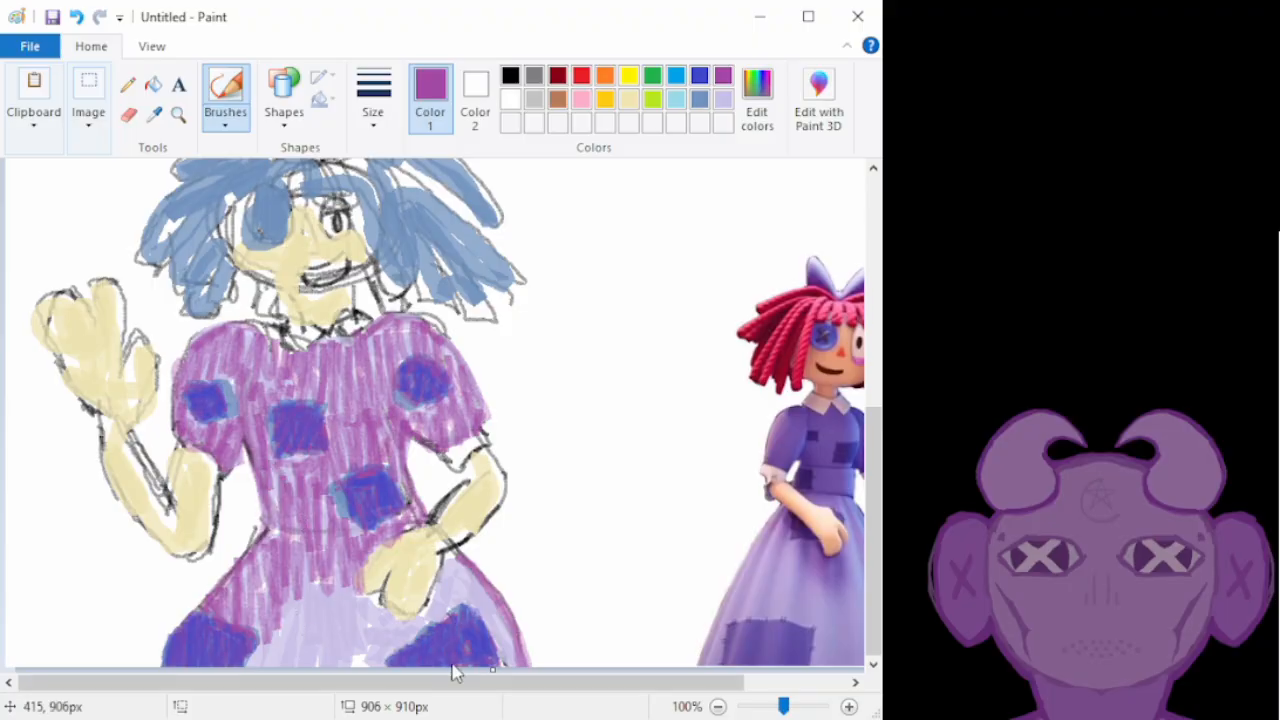
pyautogui.moveTo(428, 598)
pyautogui.mouseDown()
pyautogui.moveTo(450, 555)
pyautogui.moveTo(465, 620)
pyautogui.moveTo(484, 612)
pyautogui.moveTo(483, 587)
pyautogui.moveTo(518, 666)
pyautogui.mouseUp()
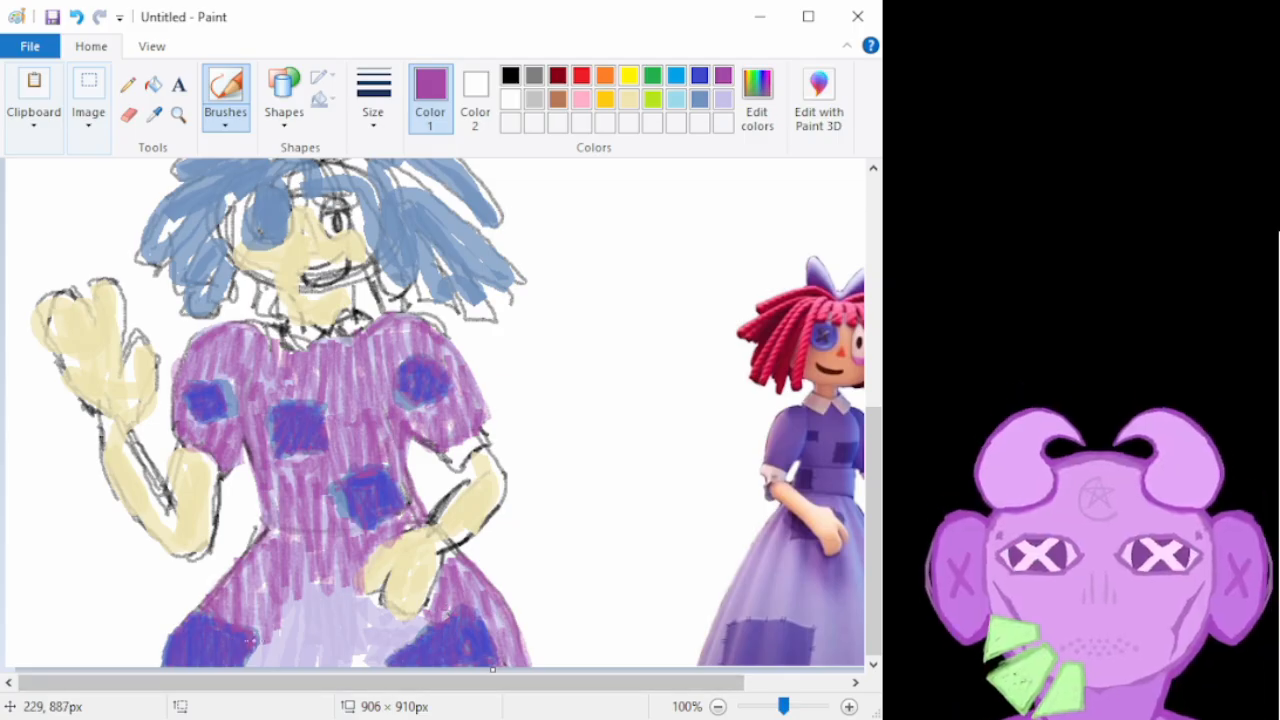
pyautogui.moveTo(262, 664)
pyautogui.mouseDown()
pyautogui.moveTo(306, 564)
pyautogui.moveTo(331, 566)
pyautogui.moveTo(329, 638)
pyautogui.moveTo(340, 619)
pyautogui.moveTo(356, 663)
pyautogui.moveTo(362, 613)
pyautogui.moveTo(369, 663)
pyautogui.moveTo(372, 605)
pyautogui.moveTo(375, 642)
pyautogui.moveTo(377, 613)
pyautogui.moveTo(393, 651)
pyautogui.moveTo(422, 625)
pyautogui.moveTo(370, 596)
pyautogui.moveTo(389, 648)
pyautogui.mouseUp()
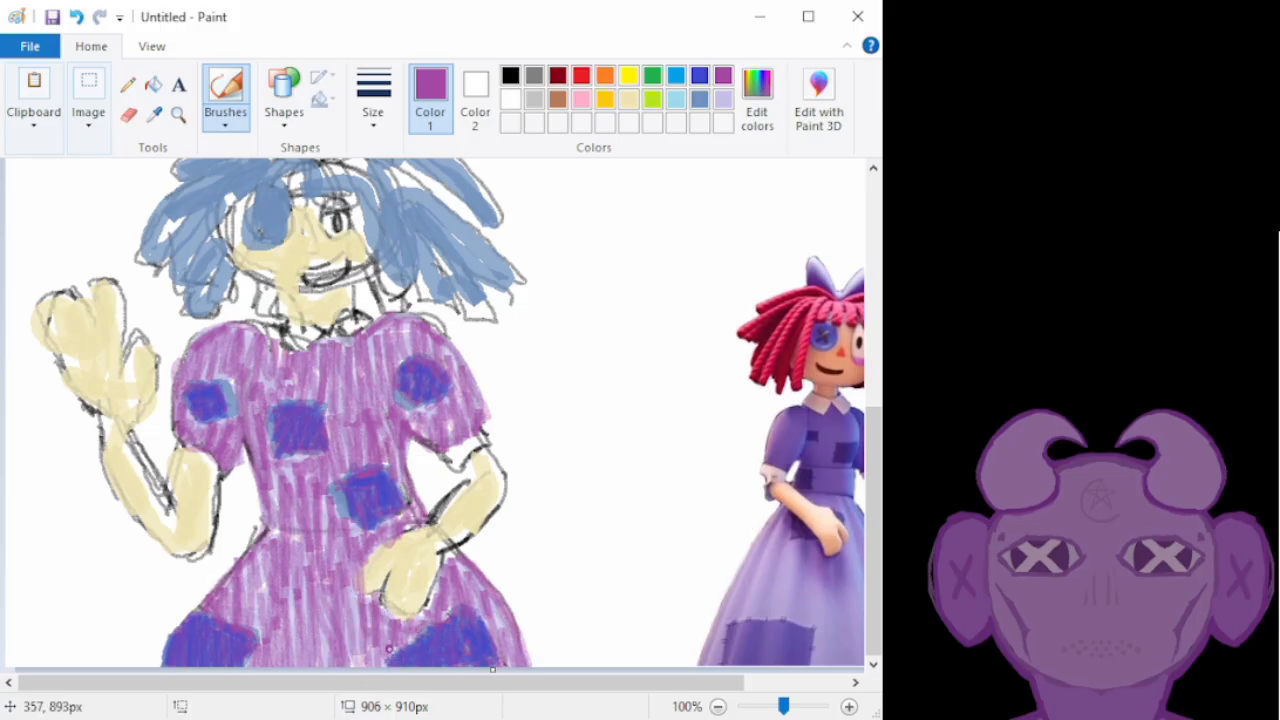
pyautogui.moveTo(358, 593)
pyautogui.mouseDown()
pyautogui.moveTo(344, 580)
pyautogui.moveTo(262, 600)
pyautogui.moveTo(262, 570)
pyautogui.moveTo(265, 623)
pyautogui.mouseUp()
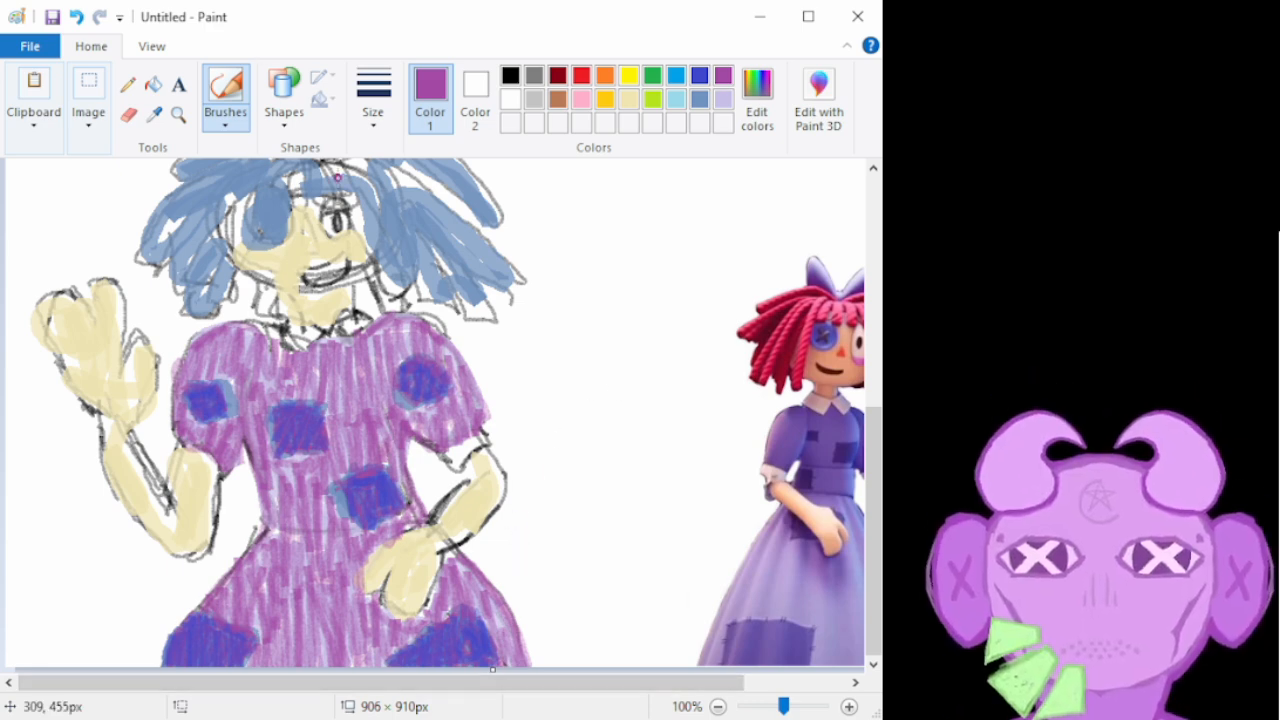
# Blend lavender in crosswise strokes over the purple on the sleeves, bodice and skirt
pyautogui.click(724, 99)
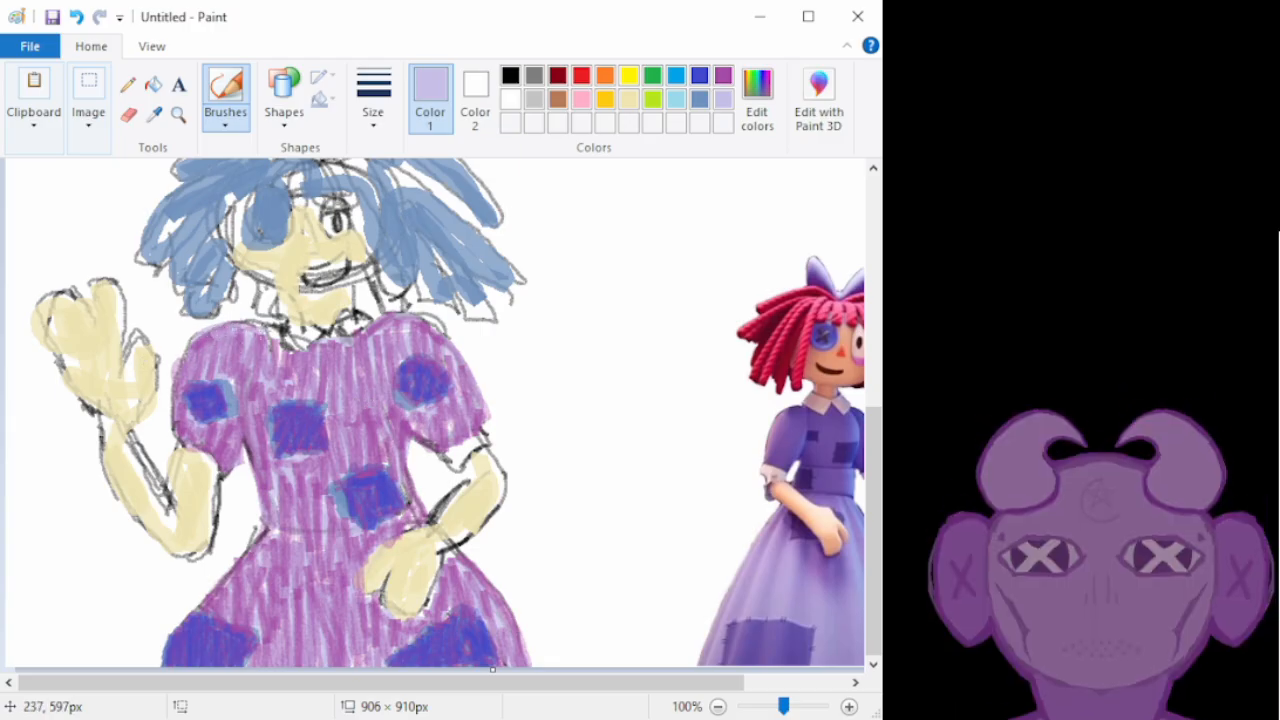
pyautogui.moveTo(178, 370)
pyautogui.mouseDown()
pyautogui.moveTo(273, 357)
pyautogui.moveTo(237, 357)
pyautogui.mouseUp()
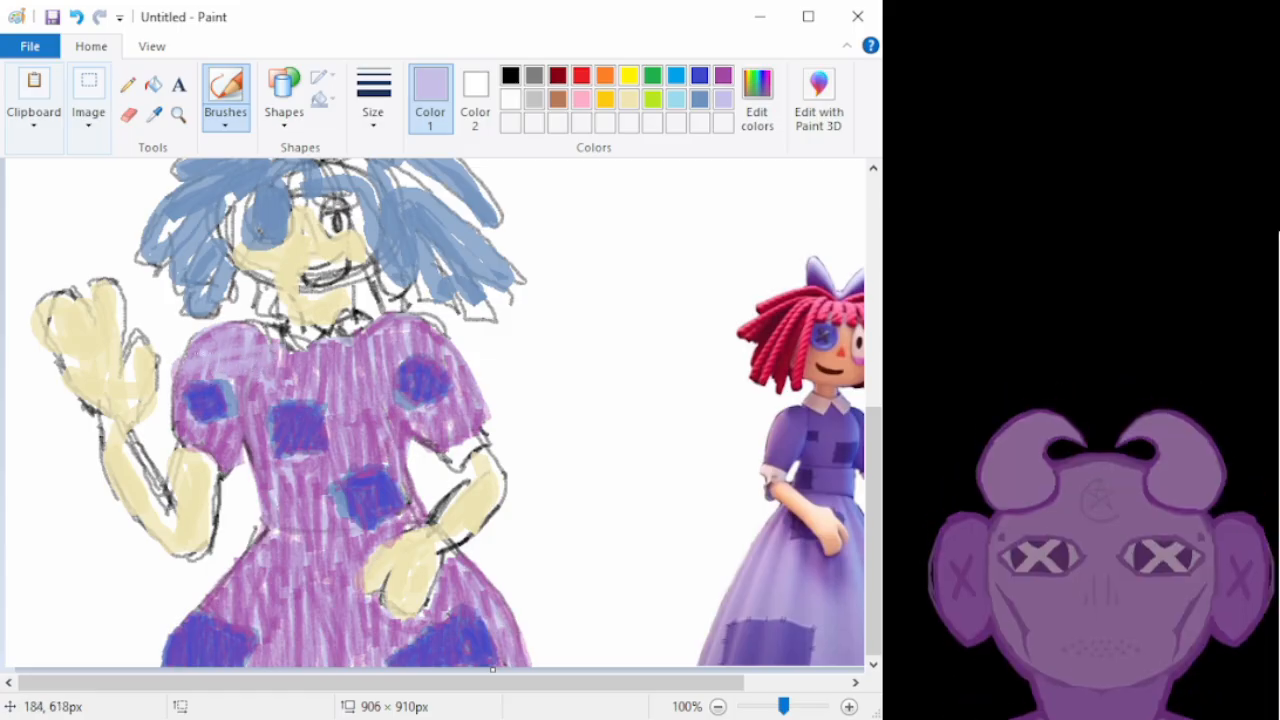
pyautogui.moveTo(163, 372)
pyautogui.mouseDown()
pyautogui.moveTo(218, 403)
pyautogui.moveTo(229, 382)
pyautogui.mouseUp()
pyautogui.moveTo(213, 460)
pyautogui.mouseDown()
pyautogui.moveTo(208, 431)
pyautogui.moveTo(185, 446)
pyautogui.moveTo(174, 413)
pyautogui.moveTo(240, 452)
pyautogui.moveTo(242, 428)
pyautogui.moveTo(303, 447)
pyautogui.moveTo(260, 390)
pyautogui.moveTo(292, 404)
pyautogui.moveTo(312, 380)
pyautogui.moveTo(285, 371)
pyautogui.moveTo(266, 390)
pyautogui.moveTo(326, 400)
pyautogui.moveTo(384, 382)
pyautogui.moveTo(288, 392)
pyautogui.moveTo(414, 338)
pyautogui.moveTo(354, 393)
pyautogui.mouseUp()
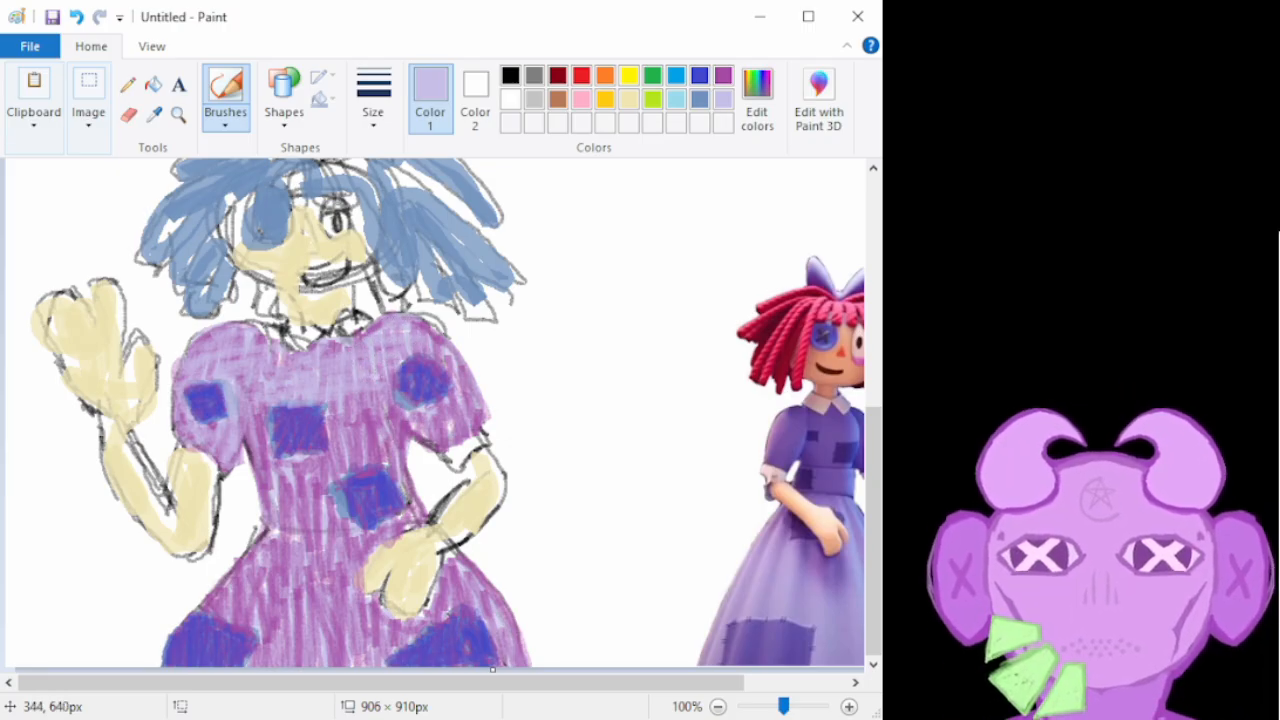
pyautogui.moveTo(429, 343); pyautogui.dragTo(450, 359)
pyautogui.moveTo(423, 417)
pyautogui.mouseDown()
pyautogui.moveTo(408, 426)
pyautogui.moveTo(394, 414)
pyautogui.moveTo(402, 461)
pyautogui.moveTo(412, 450)
pyautogui.moveTo(380, 431)
pyautogui.moveTo(343, 474)
pyautogui.moveTo(321, 458)
pyautogui.moveTo(403, 432)
pyautogui.moveTo(331, 410)
pyautogui.mouseUp()
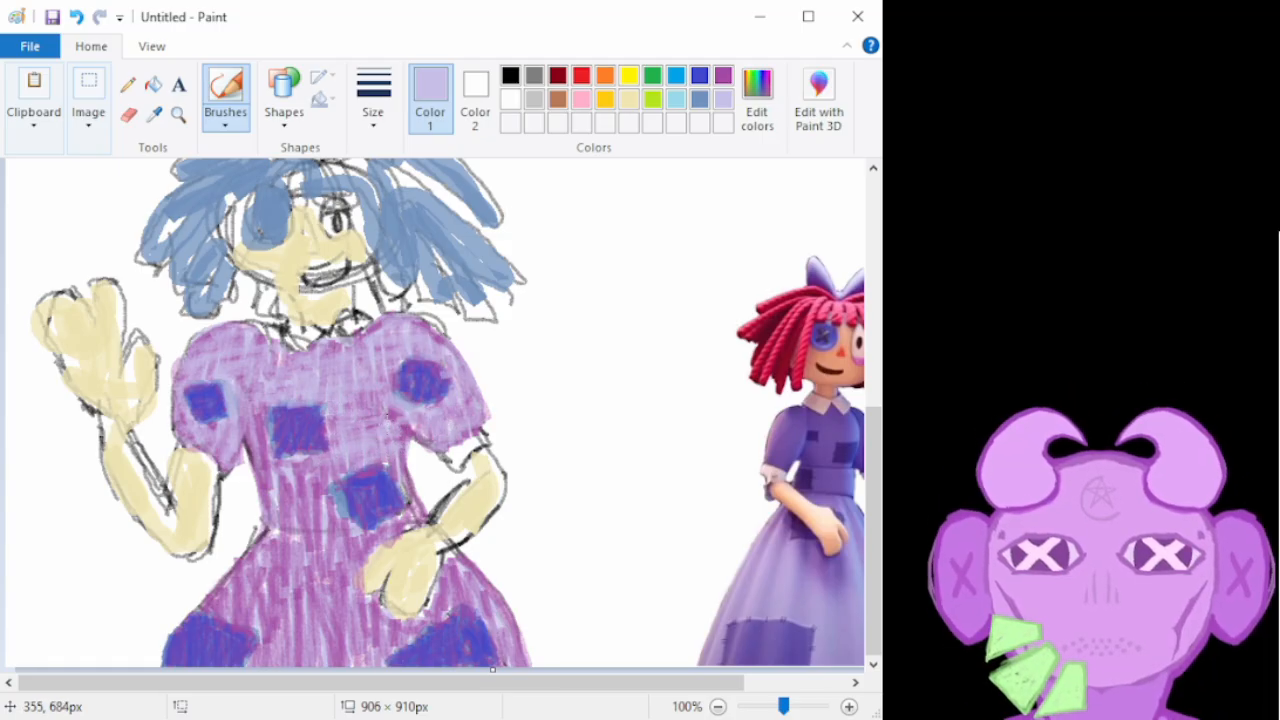
pyautogui.moveTo(319, 527)
pyautogui.mouseDown()
pyautogui.moveTo(288, 527)
pyautogui.moveTo(278, 510)
pyautogui.moveTo(326, 509)
pyautogui.moveTo(276, 493)
pyautogui.moveTo(326, 484)
pyautogui.moveTo(288, 463)
pyautogui.moveTo(270, 476)
pyautogui.moveTo(243, 452)
pyautogui.moveTo(266, 506)
pyautogui.mouseUp()
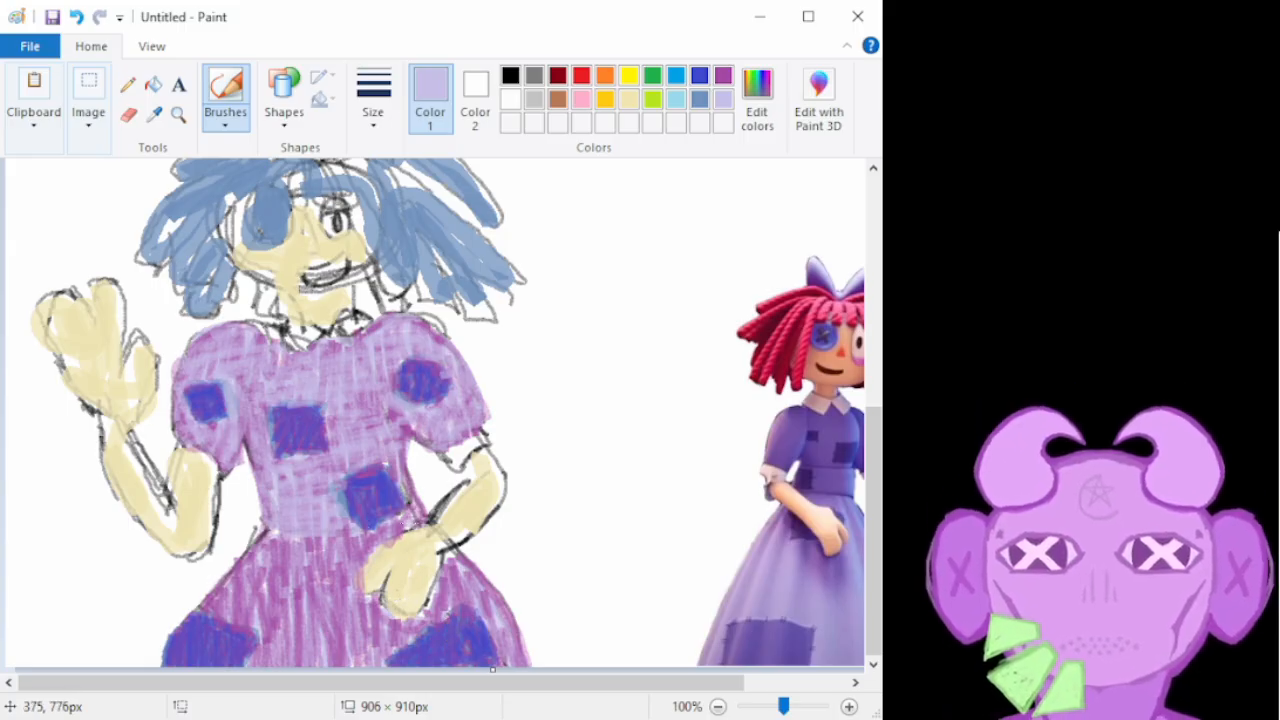
pyautogui.moveTo(412, 524)
pyautogui.mouseDown()
pyautogui.moveTo(344, 557)
pyautogui.moveTo(281, 556)
pyautogui.moveTo(328, 571)
pyautogui.moveTo(253, 564)
pyautogui.moveTo(253, 553)
pyautogui.moveTo(174, 606)
pyautogui.moveTo(261, 582)
pyautogui.moveTo(336, 586)
pyautogui.moveTo(318, 606)
pyautogui.moveTo(284, 592)
pyautogui.moveTo(204, 618)
pyautogui.moveTo(254, 603)
pyautogui.moveTo(224, 616)
pyautogui.moveTo(312, 668)
pyautogui.moveTo(357, 656)
pyautogui.moveTo(351, 635)
pyautogui.moveTo(286, 642)
pyautogui.moveTo(316, 612)
pyautogui.moveTo(321, 626)
pyautogui.moveTo(377, 630)
pyautogui.moveTo(348, 639)
pyautogui.mouseUp()
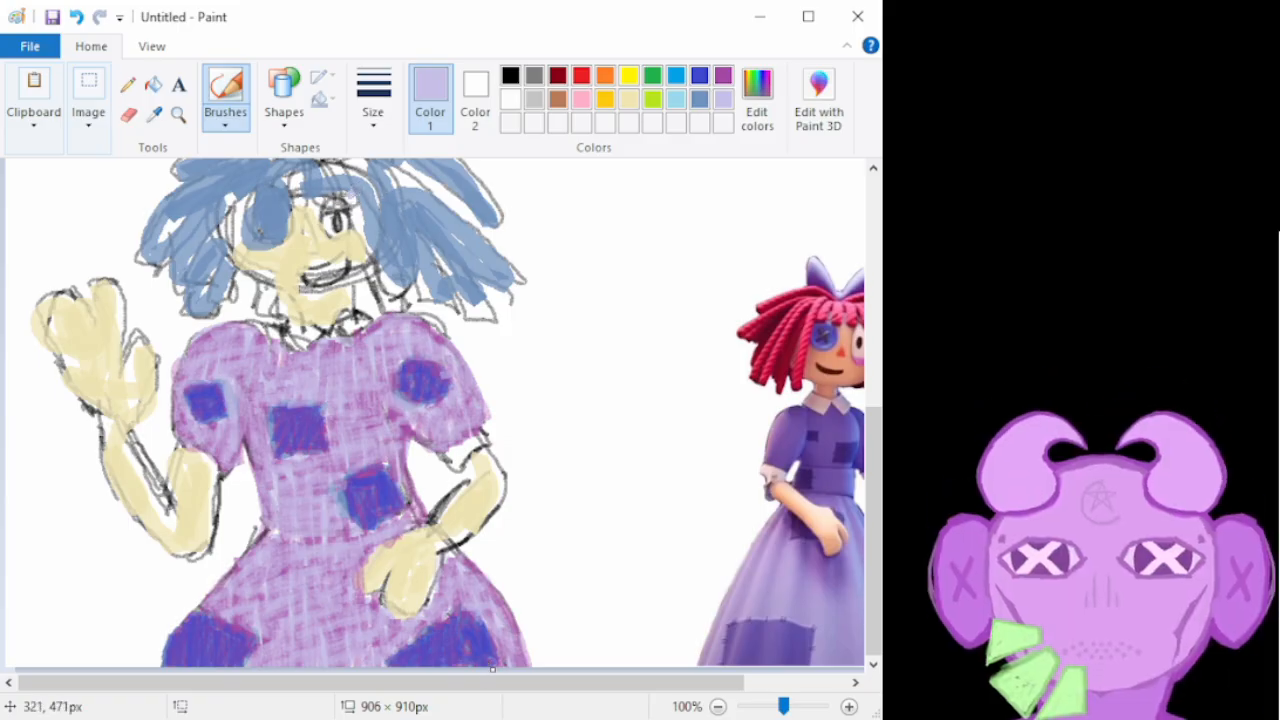
# Try out a cross-hatched swatch of lavender and purple beside the doll, circle it in lavender, and undo the test strokes
pyautogui.moveTo(537, 369)
pyautogui.mouseDown()
pyautogui.moveTo(539, 439)
pyautogui.moveTo(554, 360)
pyautogui.moveTo(592, 440)
pyautogui.mouseUp()
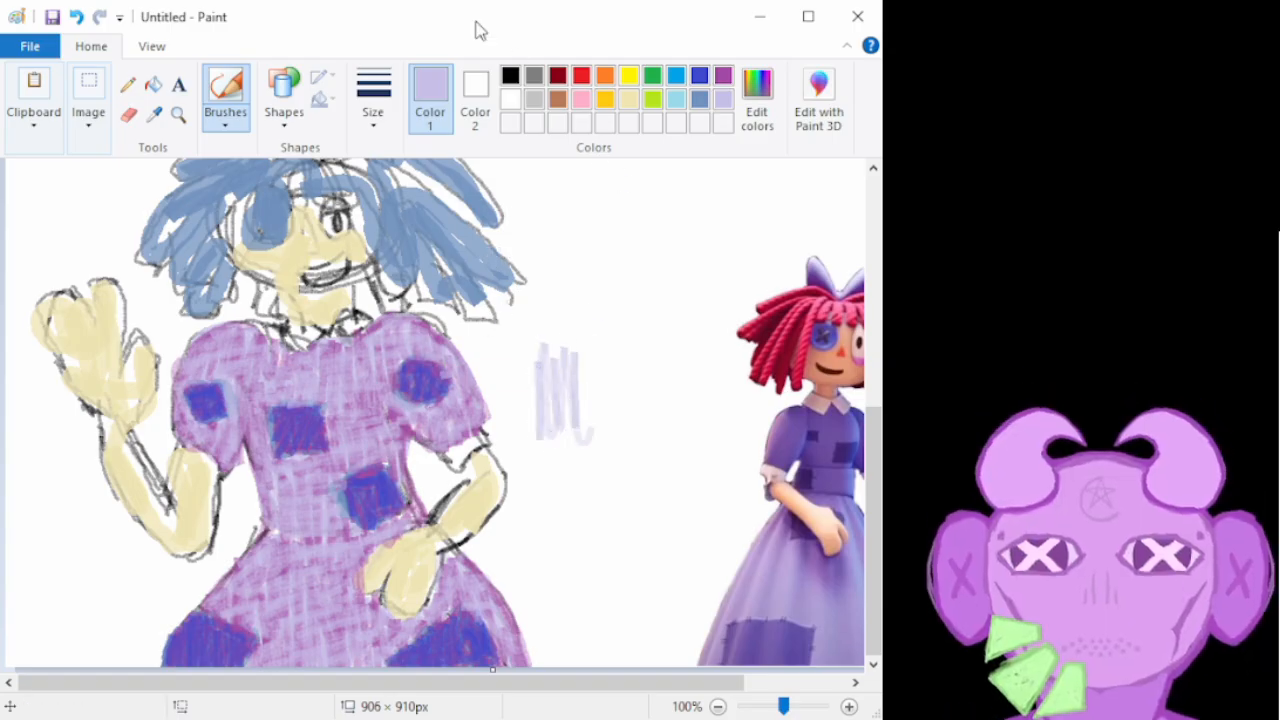
pyautogui.click(724, 77)
pyautogui.moveTo(575, 372)
pyautogui.mouseDown()
pyautogui.moveTo(582, 430)
pyautogui.moveTo(518, 430)
pyautogui.moveTo(557, 434)
pyautogui.mouseUp()
pyautogui.click(721, 99)
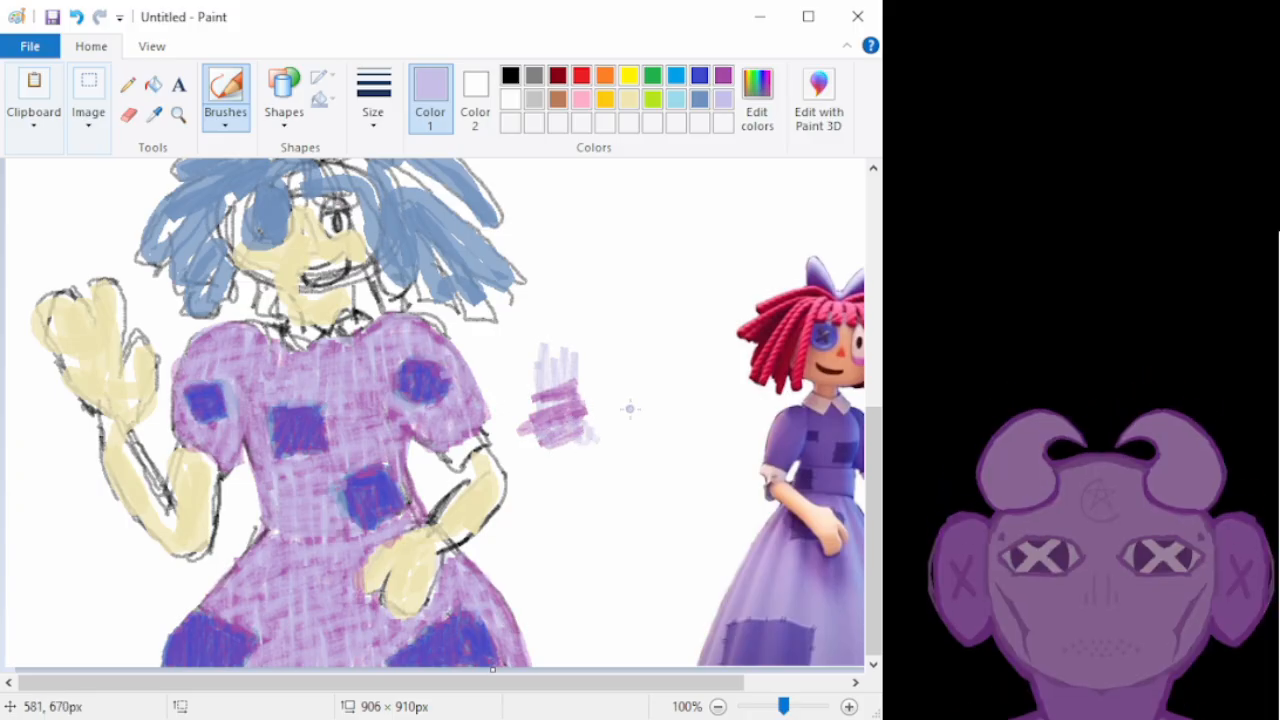
pyautogui.moveTo(573, 339)
pyautogui.mouseDown()
pyautogui.moveTo(512, 425)
pyautogui.moveTo(547, 476)
pyautogui.moveTo(610, 406)
pyautogui.moveTo(584, 335)
pyautogui.moveTo(545, 332)
pyautogui.mouseUp()
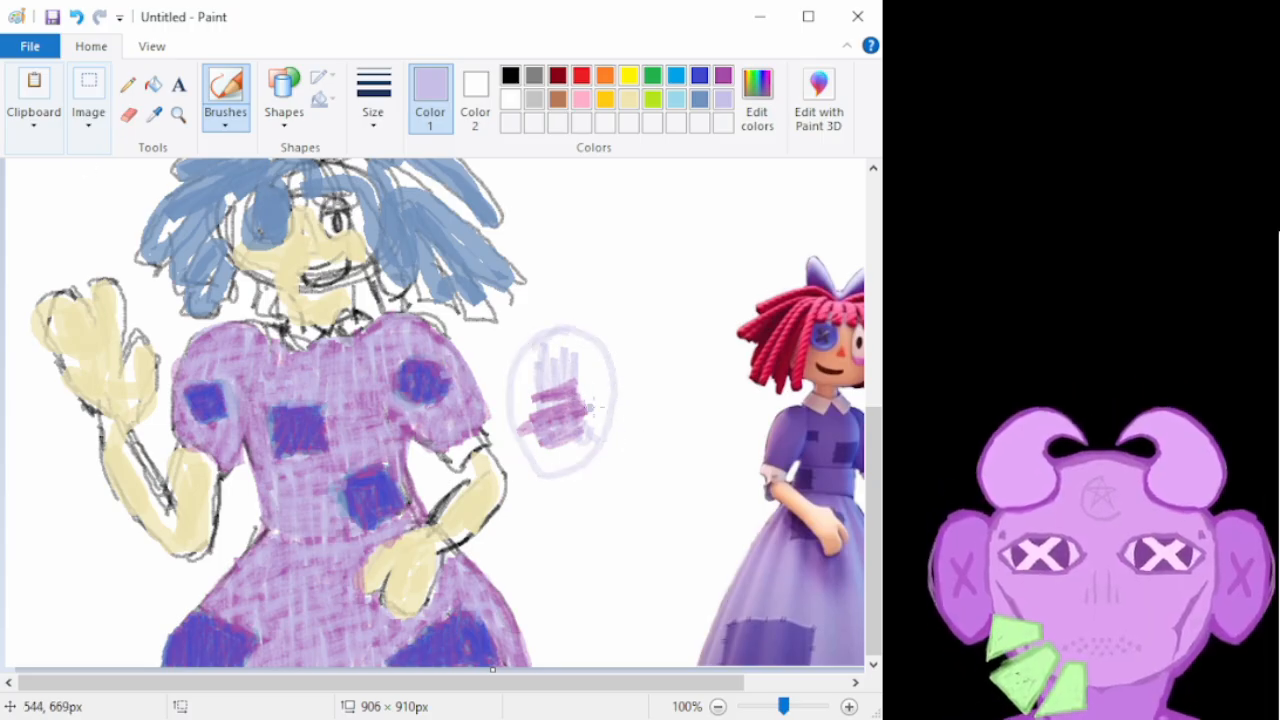
pyautogui.moveTo(536, 368)
pyautogui.mouseDown()
pyautogui.moveTo(520, 396)
pyautogui.moveTo(578, 405)
pyautogui.moveTo(535, 422)
pyautogui.moveTo(536, 434)
pyautogui.mouseUp()
pyautogui.hotkey('ctrl', 'z')
pyautogui.hotkey('ctrl', 'z')
pyautogui.hotkey('ctrl', 'z')
pyautogui.hotkey('ctrl', 'z')
pyautogui.hotkey('ctrl', 'z')
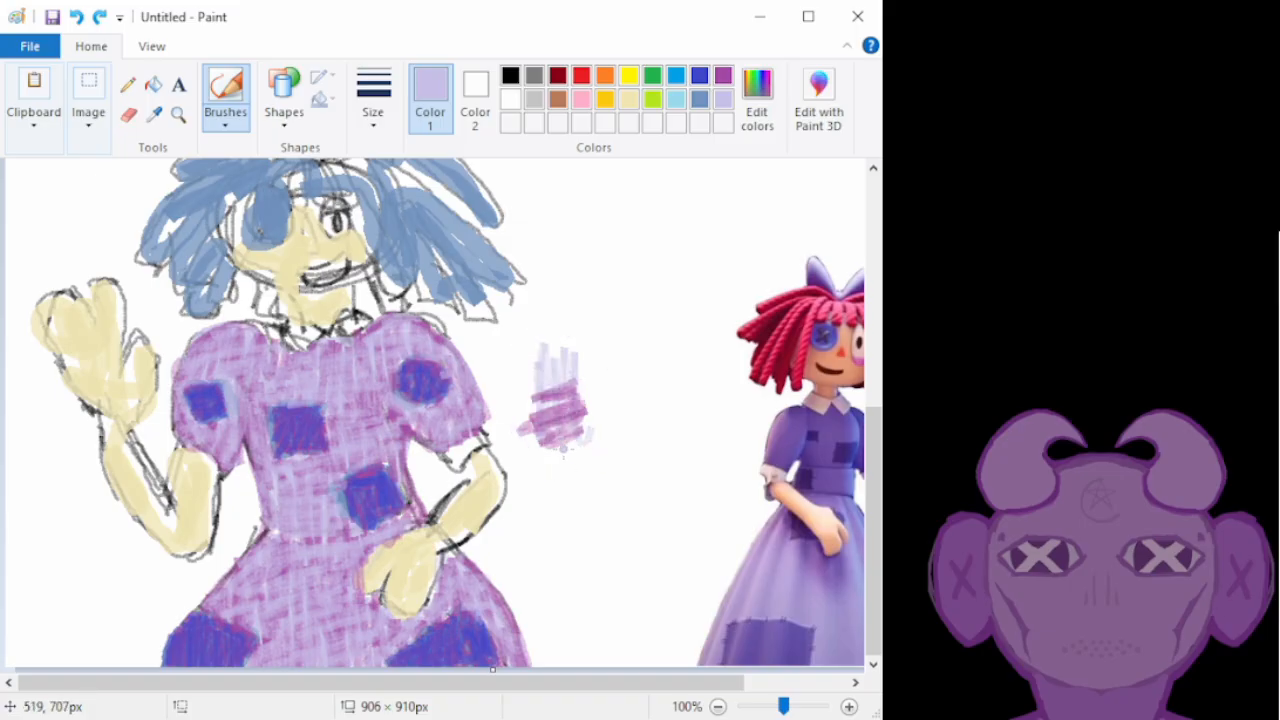
pyautogui.hotkey('ctrl', 'z')
pyautogui.hotkey('ctrl', 'z')
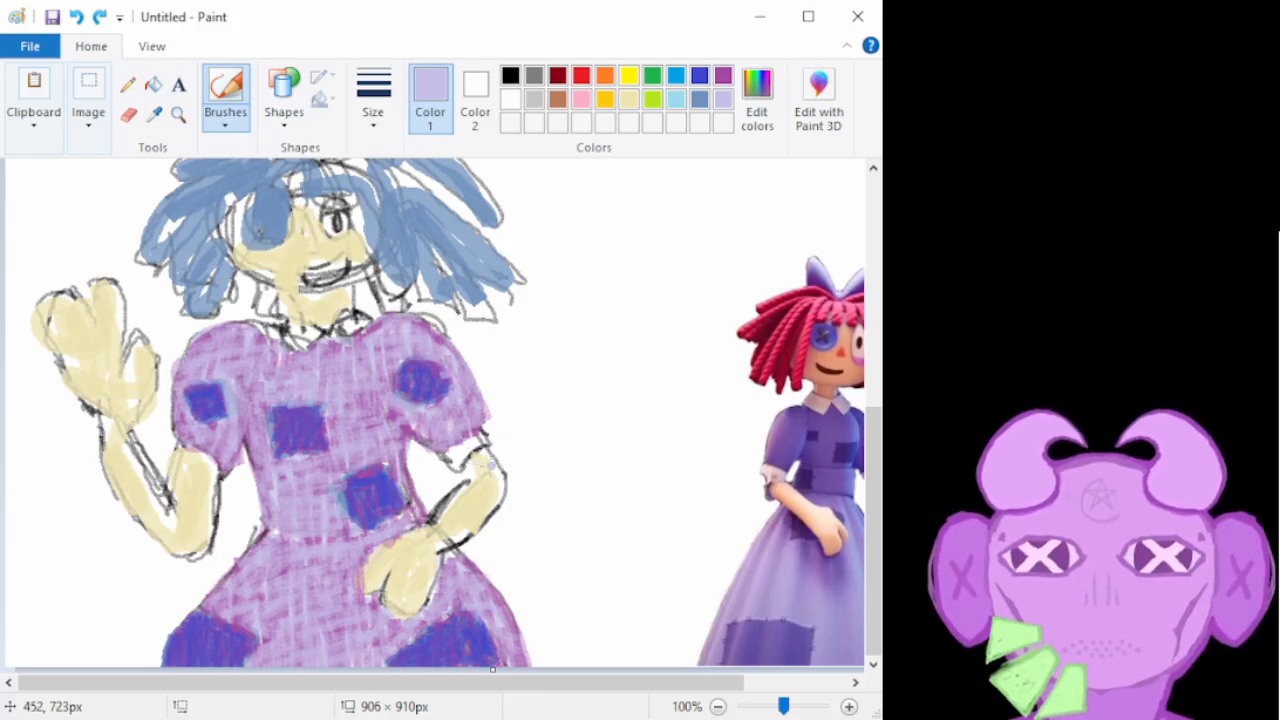
# Fill both arms and hands with light yellow, using a different brush that covers the inner sketch lines and white gaps
pyautogui.click(628, 98)
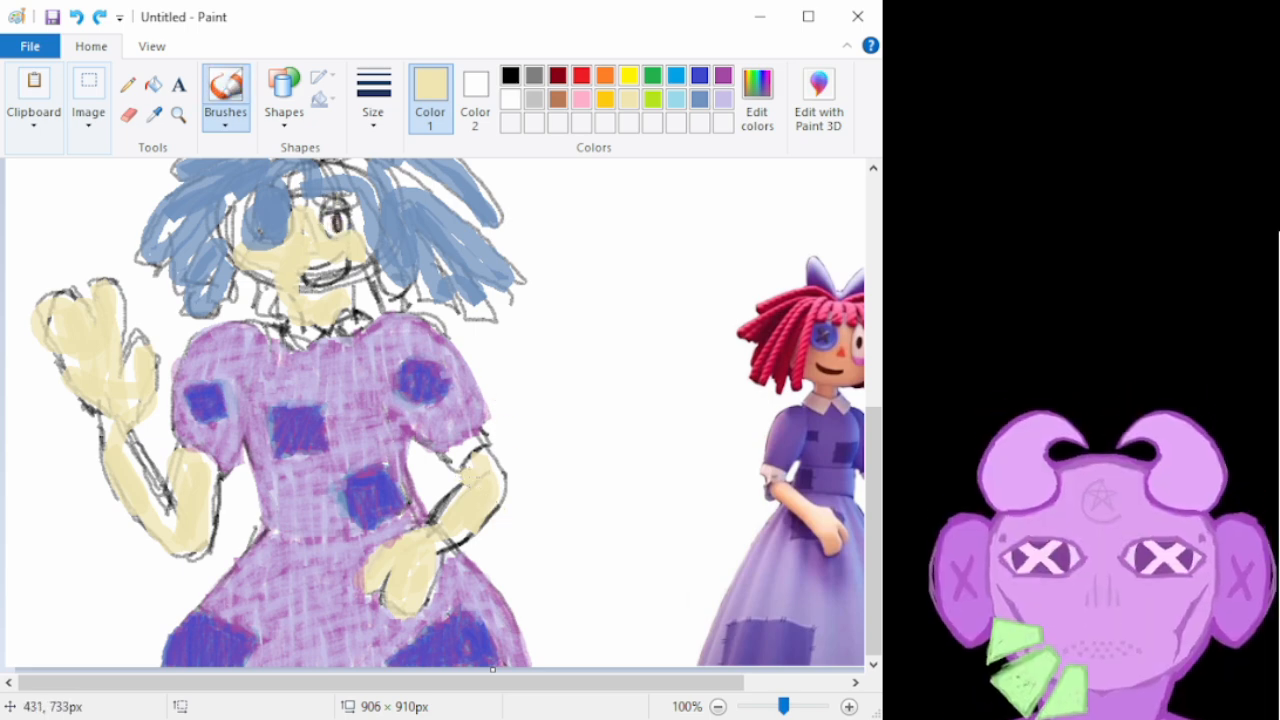
pyautogui.moveTo(497, 475)
pyautogui.mouseDown()
pyautogui.moveTo(495, 500)
pyautogui.moveTo(458, 551)
pyautogui.moveTo(479, 491)
pyautogui.moveTo(414, 606)
pyautogui.mouseUp()
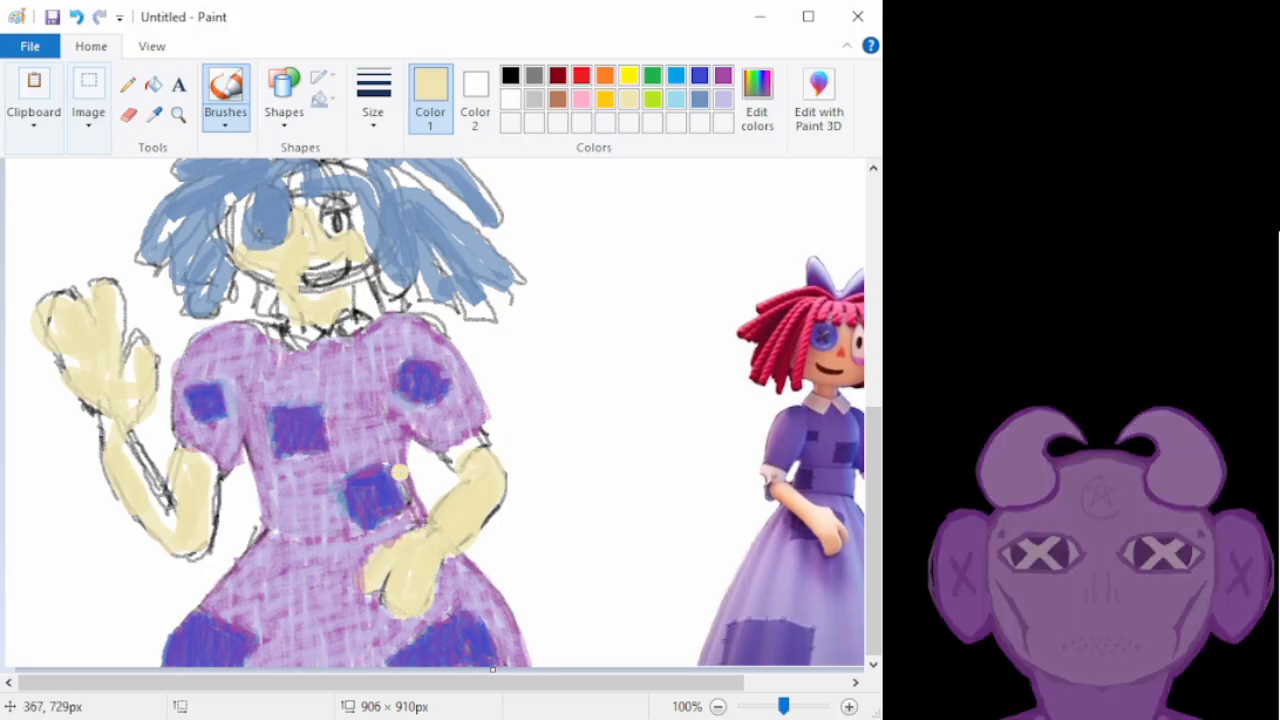
pyautogui.moveTo(131, 441)
pyautogui.mouseDown()
pyautogui.moveTo(185, 534)
pyautogui.moveTo(164, 508)
pyautogui.moveTo(167, 531)
pyautogui.moveTo(196, 531)
pyautogui.moveTo(179, 542)
pyautogui.moveTo(110, 479)
pyautogui.mouseUp()
pyautogui.moveTo(119, 388); pyautogui.dragTo(144, 337)
pyautogui.moveTo(118, 286)
pyautogui.mouseDown()
pyautogui.moveTo(122, 341)
pyautogui.moveTo(108, 355)
pyautogui.moveTo(62, 302)
pyautogui.moveTo(65, 375)
pyautogui.mouseUp()
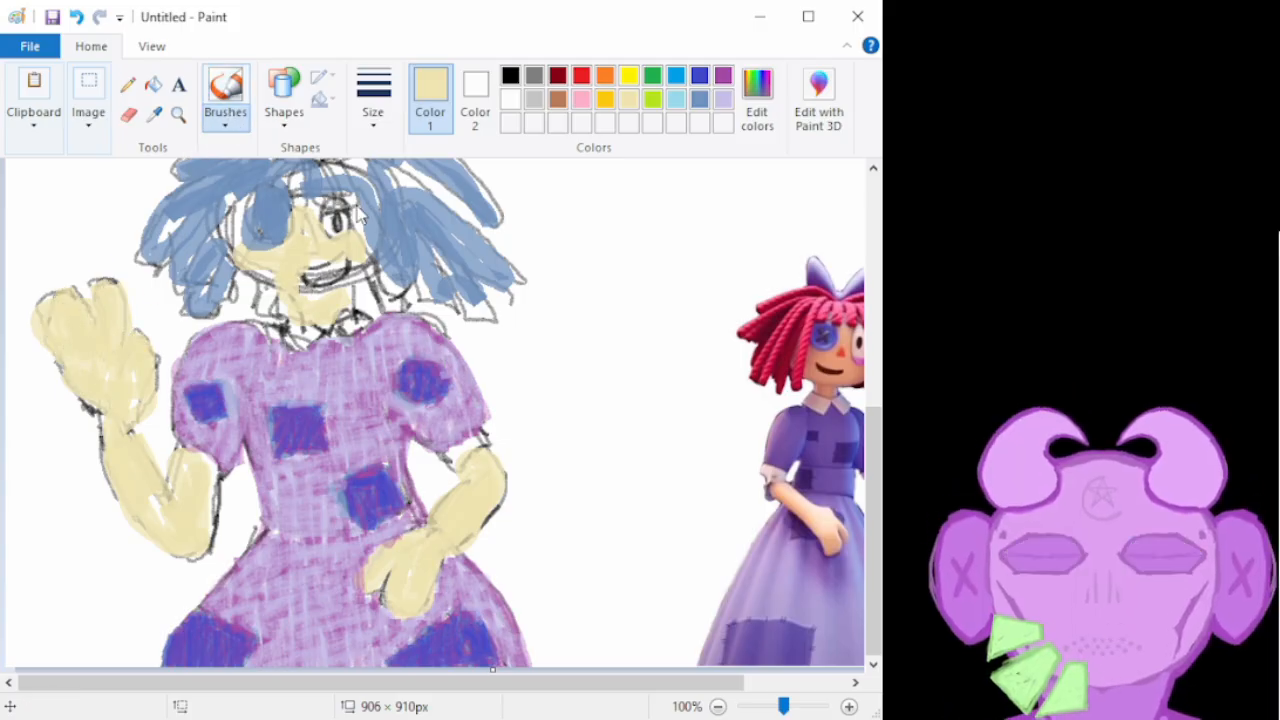
# Layer orange strokes over the light yellow on both arms and hands
pyautogui.click(605, 76)
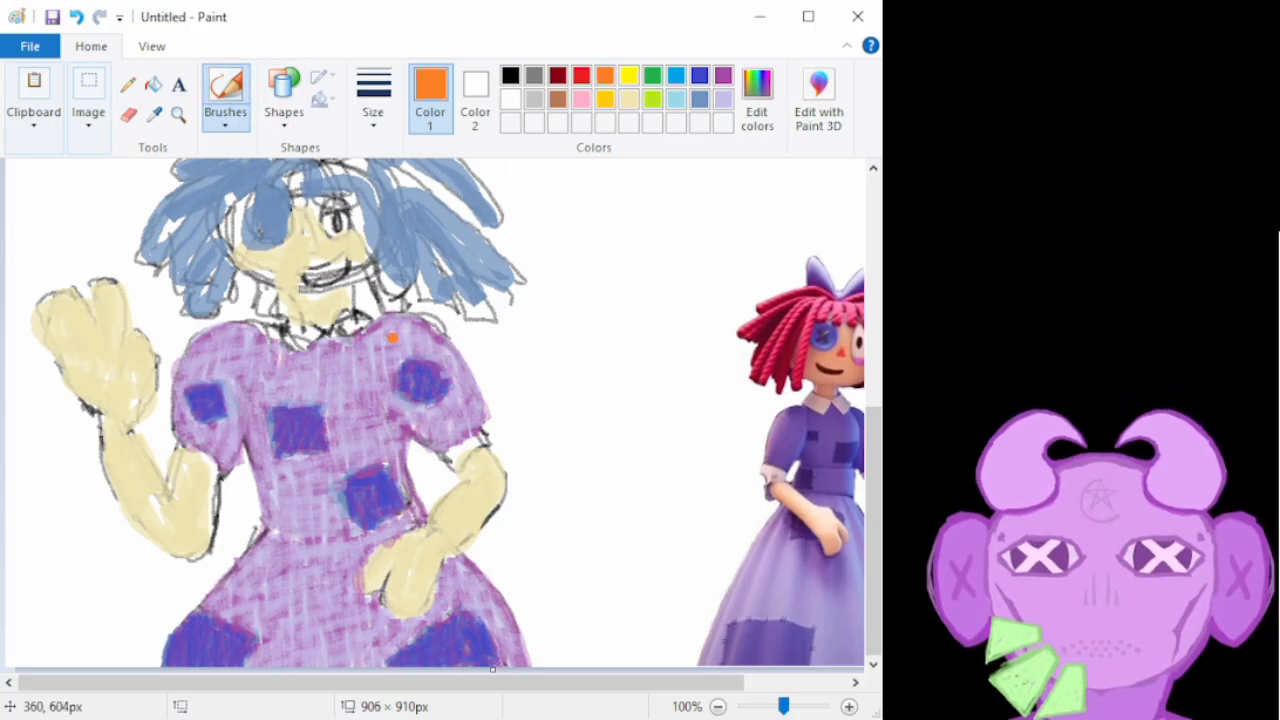
pyautogui.moveTo(177, 460)
pyautogui.mouseDown()
pyautogui.moveTo(212, 473)
pyautogui.moveTo(197, 459)
pyautogui.moveTo(211, 490)
pyautogui.moveTo(194, 460)
pyautogui.moveTo(207, 505)
pyautogui.moveTo(186, 480)
pyautogui.moveTo(197, 531)
pyautogui.moveTo(191, 485)
pyautogui.moveTo(210, 517)
pyautogui.moveTo(196, 546)
pyautogui.moveTo(182, 479)
pyautogui.moveTo(203, 550)
pyautogui.moveTo(171, 492)
pyautogui.moveTo(185, 547)
pyautogui.moveTo(174, 471)
pyautogui.moveTo(182, 550)
pyautogui.moveTo(159, 509)
pyautogui.moveTo(177, 549)
pyautogui.moveTo(140, 456)
pyautogui.moveTo(148, 516)
pyautogui.moveTo(108, 450)
pyautogui.moveTo(113, 485)
pyautogui.moveTo(131, 520)
pyautogui.moveTo(118, 438)
pyautogui.moveTo(154, 508)
pyautogui.moveTo(127, 416)
pyautogui.moveTo(140, 333)
pyautogui.moveTo(149, 417)
pyautogui.moveTo(140, 363)
pyautogui.moveTo(117, 433)
pyautogui.moveTo(100, 383)
pyautogui.mouseUp()
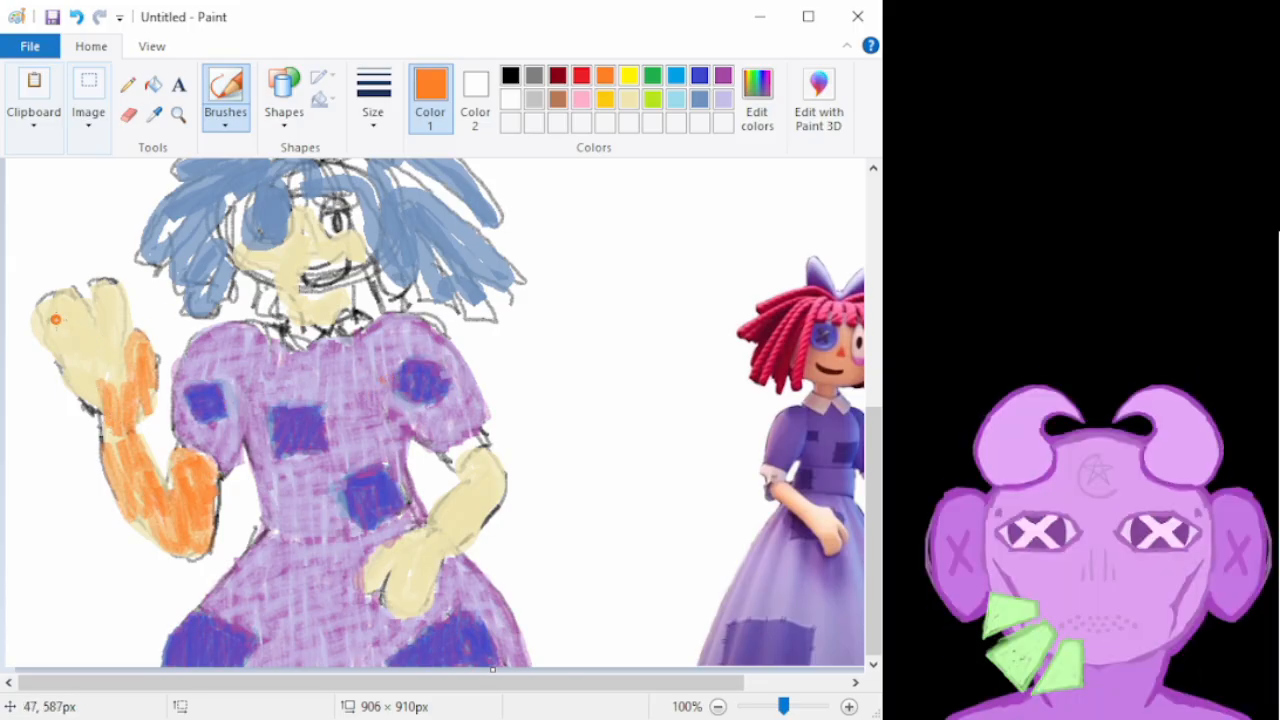
pyautogui.moveTo(48, 313)
pyautogui.mouseDown()
pyautogui.moveTo(63, 356)
pyautogui.moveTo(57, 296)
pyautogui.moveTo(82, 387)
pyautogui.moveTo(68, 292)
pyautogui.moveTo(88, 370)
pyautogui.moveTo(85, 338)
pyautogui.moveTo(105, 338)
pyautogui.moveTo(94, 282)
pyautogui.moveTo(96, 332)
pyautogui.moveTo(103, 292)
pyautogui.moveTo(116, 374)
pyautogui.moveTo(117, 284)
pyautogui.moveTo(120, 374)
pyautogui.mouseUp()
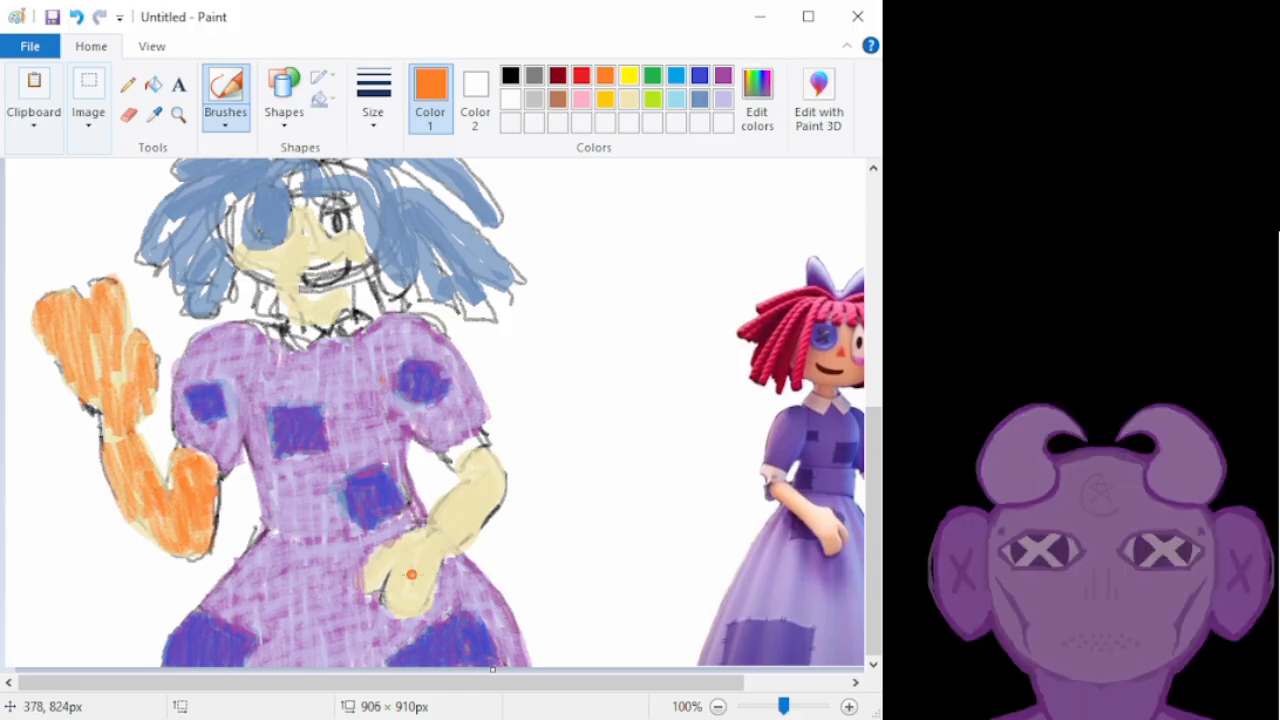
pyautogui.moveTo(372, 586)
pyautogui.mouseDown()
pyautogui.moveTo(379, 550)
pyautogui.moveTo(407, 615)
pyautogui.moveTo(432, 569)
pyautogui.moveTo(398, 598)
pyautogui.moveTo(417, 530)
pyautogui.moveTo(446, 552)
pyautogui.moveTo(472, 482)
pyautogui.moveTo(436, 512)
pyautogui.moveTo(456, 540)
pyautogui.moveTo(495, 463)
pyautogui.moveTo(475, 470)
pyautogui.moveTo(486, 518)
pyautogui.moveTo(459, 554)
pyautogui.mouseUp()
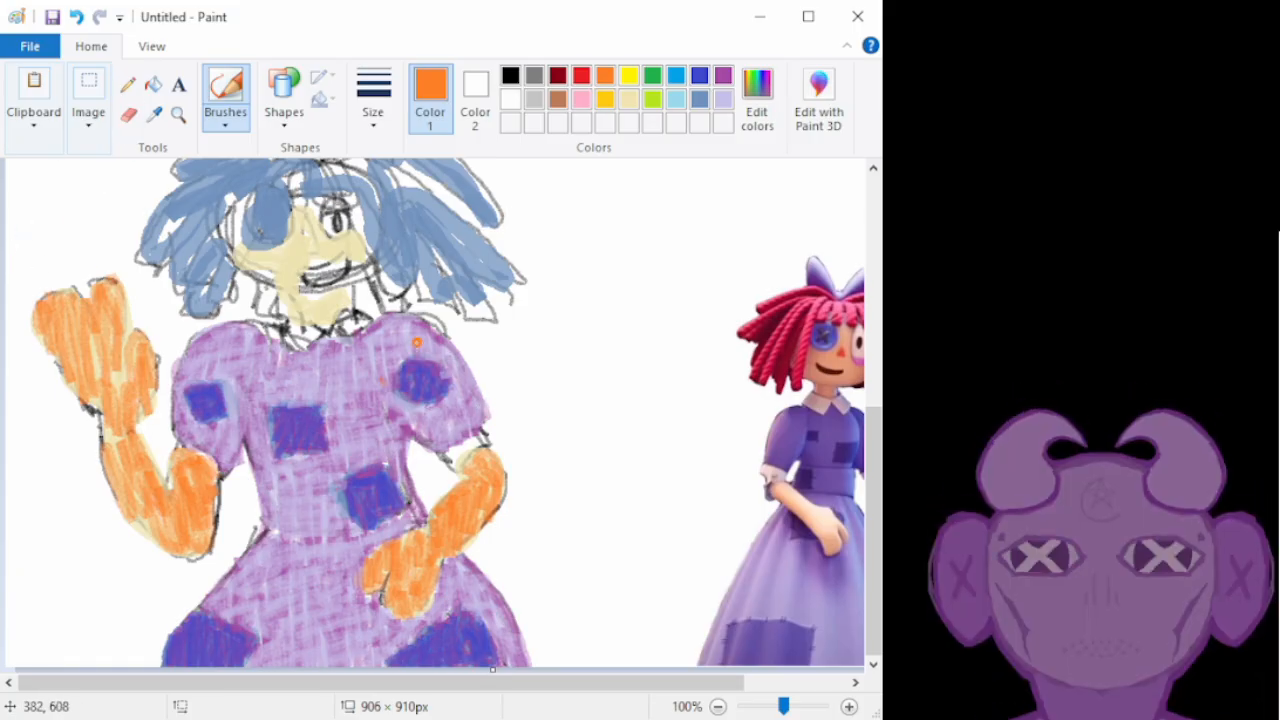
# Layer orange over the nose, face and neck, and blend gold over the orange on all the skin
pyautogui.moveTo(305, 228); pyautogui.dragTo(314, 252)
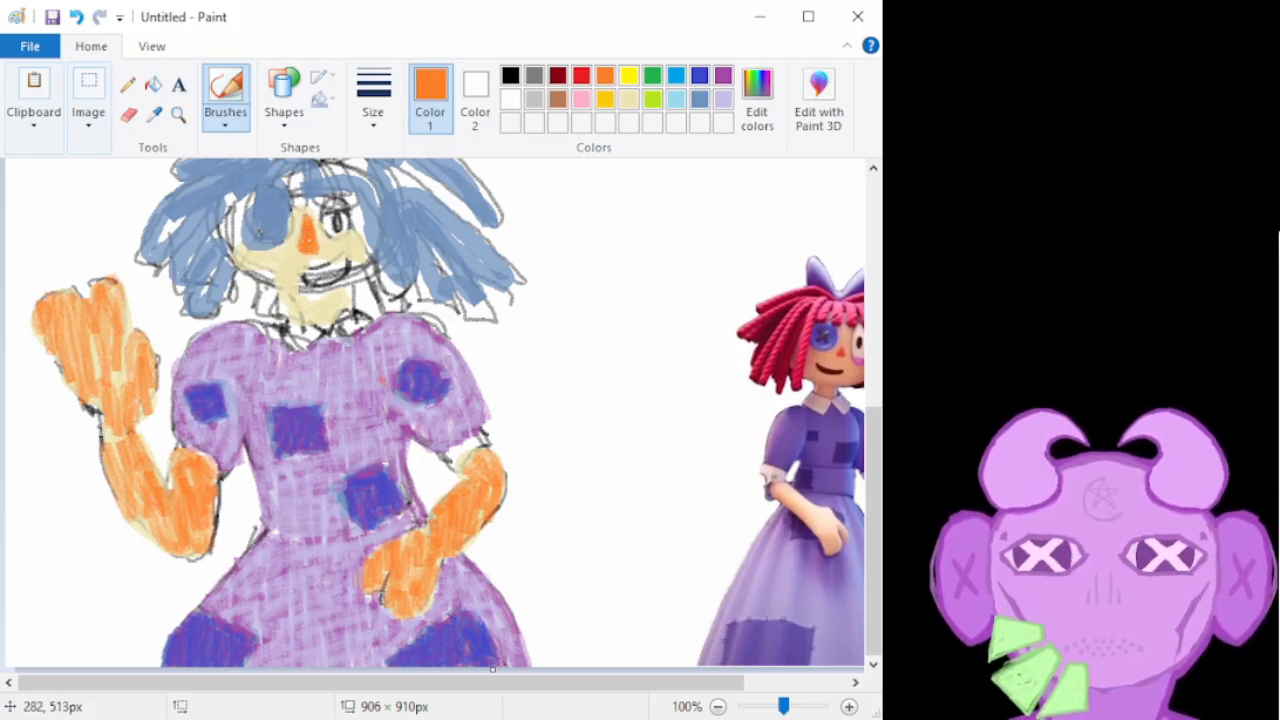
pyautogui.moveTo(305, 228)
pyautogui.mouseDown()
pyautogui.moveTo(314, 275)
pyautogui.moveTo(292, 284)
pyautogui.moveTo(278, 268)
pyautogui.moveTo(291, 221)
pyautogui.moveTo(279, 251)
pyautogui.moveTo(256, 248)
pyautogui.moveTo(258, 281)
pyautogui.moveTo(285, 270)
pyautogui.moveTo(281, 294)
pyautogui.moveTo(321, 299)
pyautogui.moveTo(357, 285)
pyautogui.moveTo(321, 326)
pyautogui.moveTo(282, 284)
pyautogui.moveTo(324, 253)
pyautogui.mouseUp()
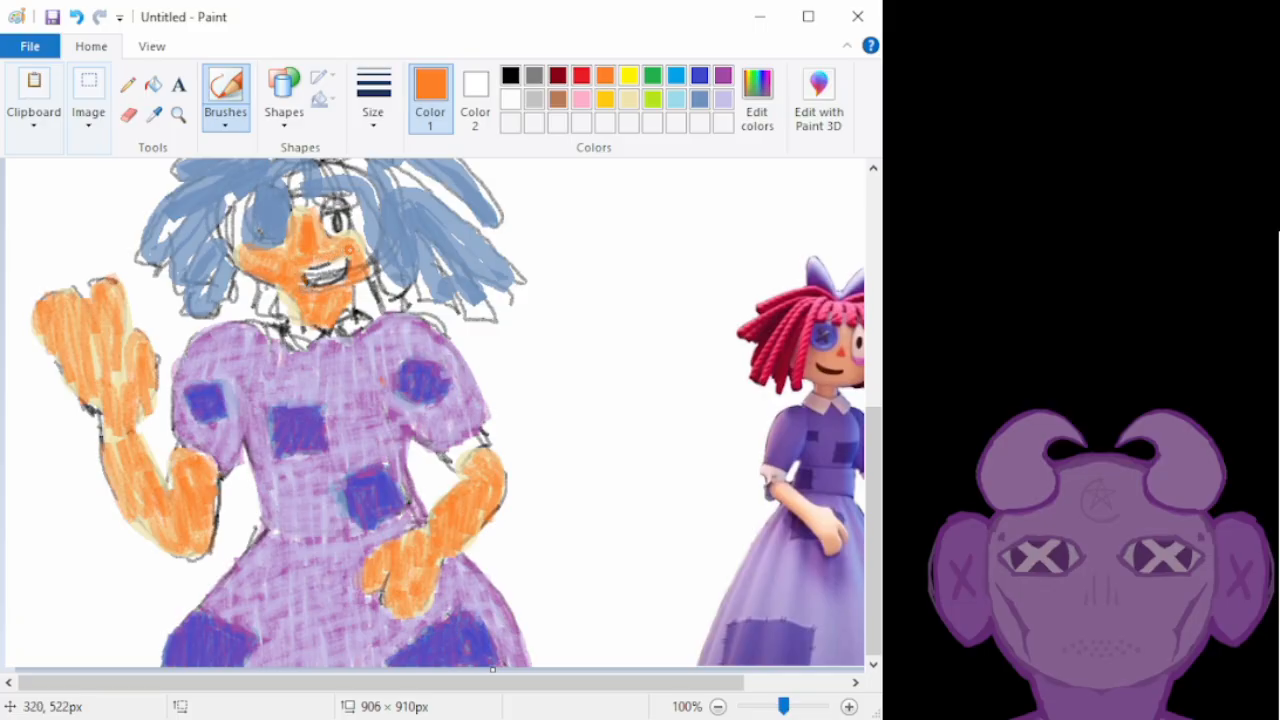
pyautogui.moveTo(342, 243); pyautogui.dragTo(354, 244)
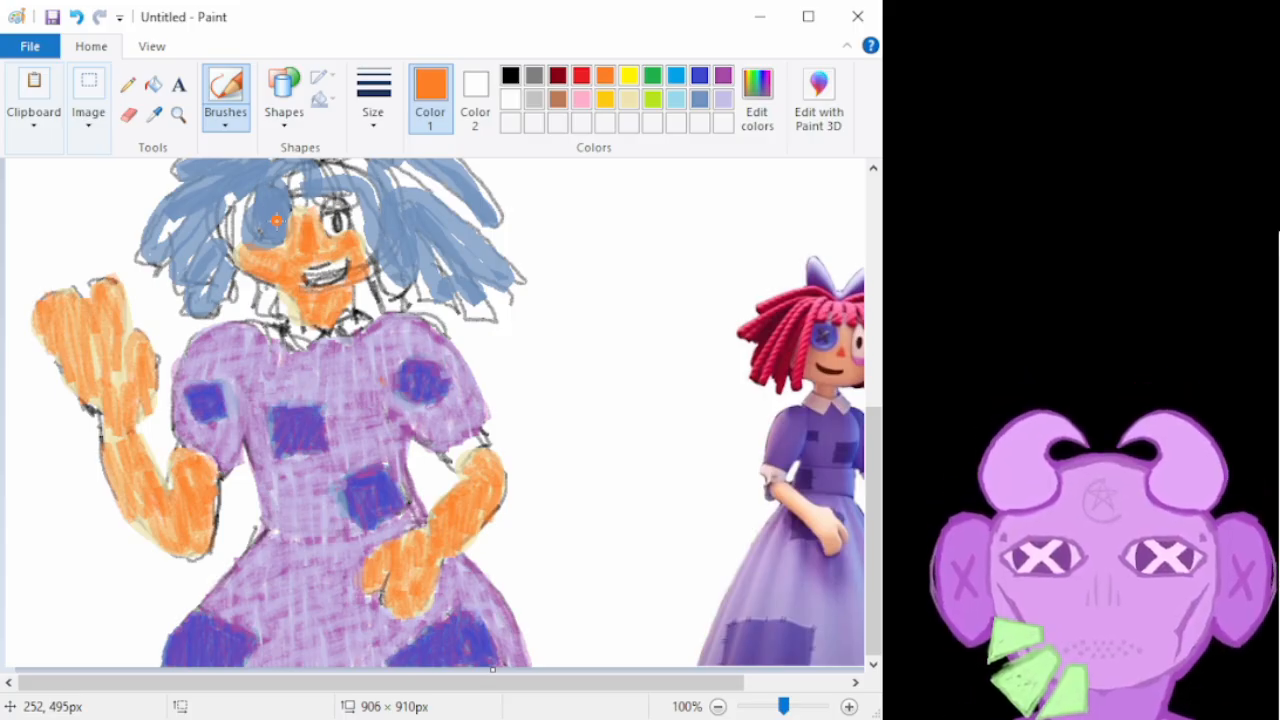
pyautogui.click(627, 99)
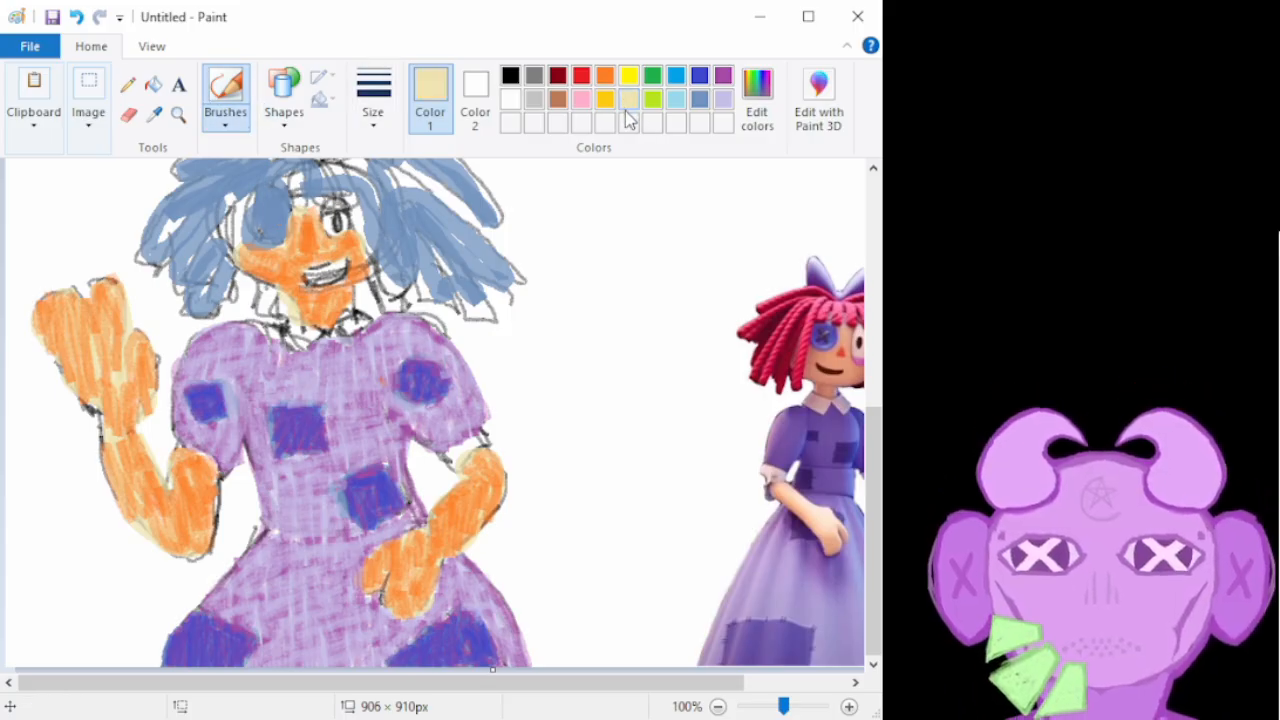
pyautogui.click(605, 100)
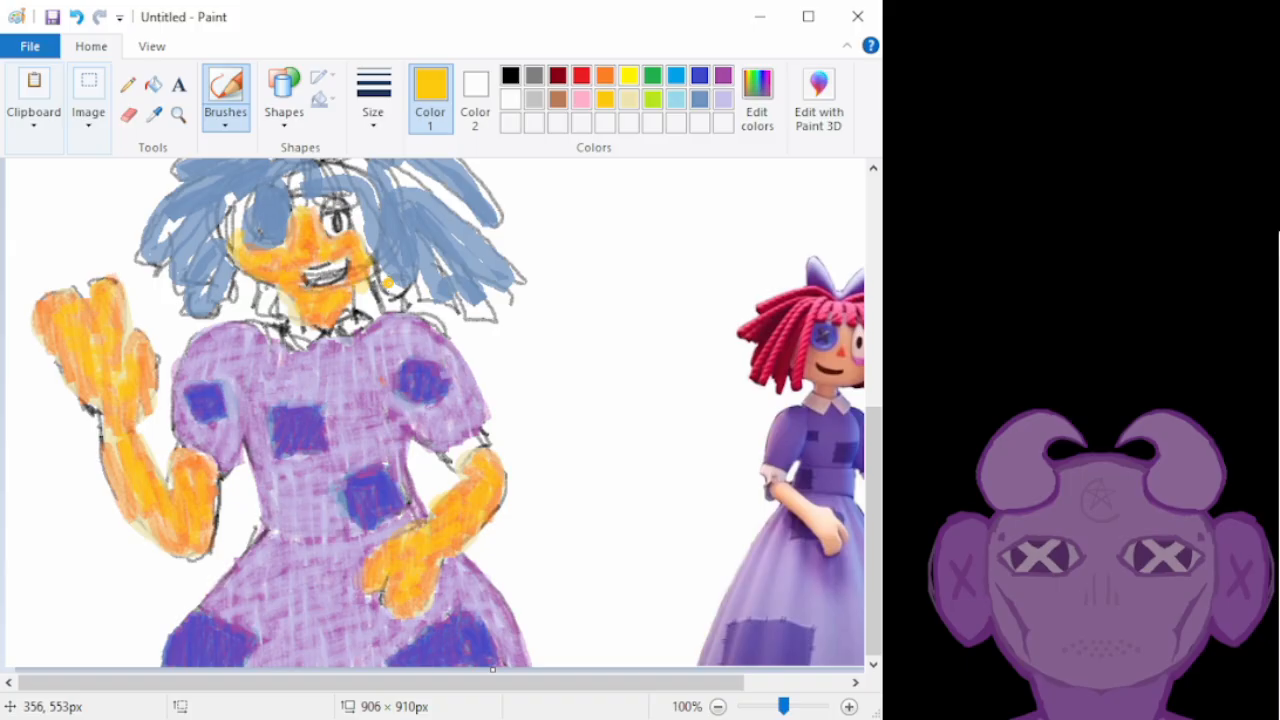
# Blend light yellow over the orange and gold on the face, both hands and both arms, redoing the first face strokes
pyautogui.click(628, 98)
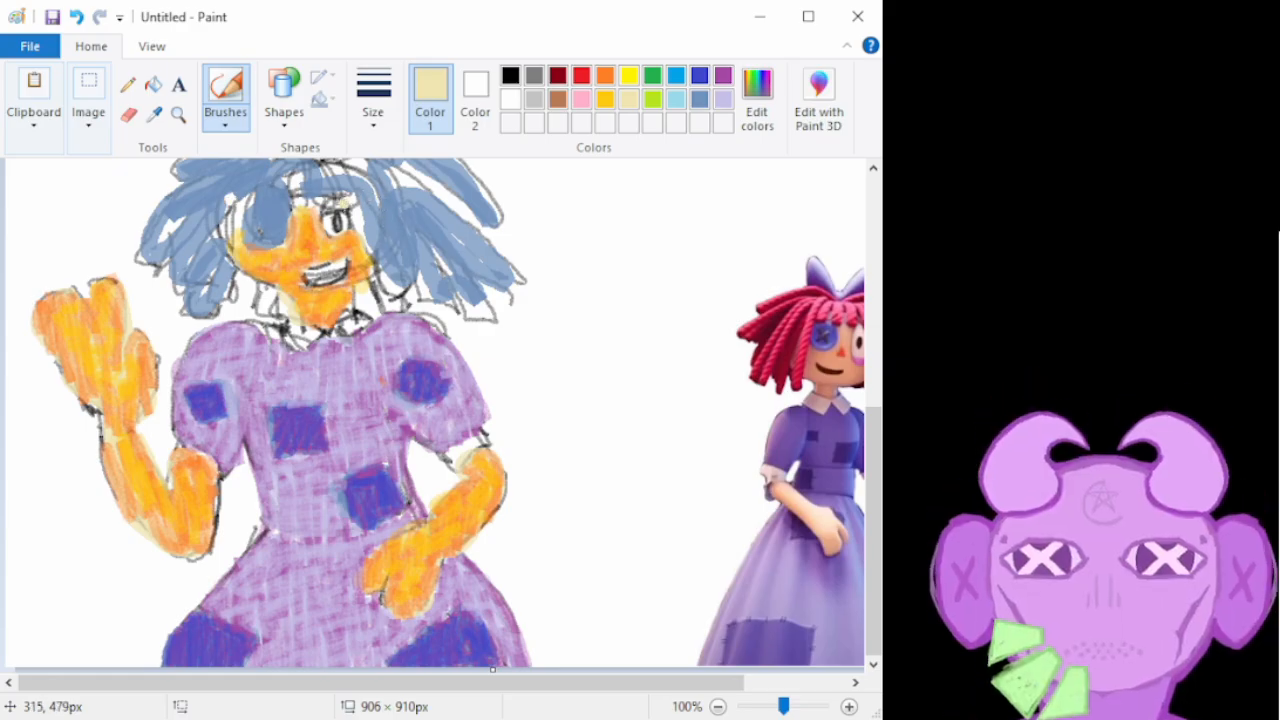
pyautogui.moveTo(302, 257); pyautogui.dragTo(312, 262)
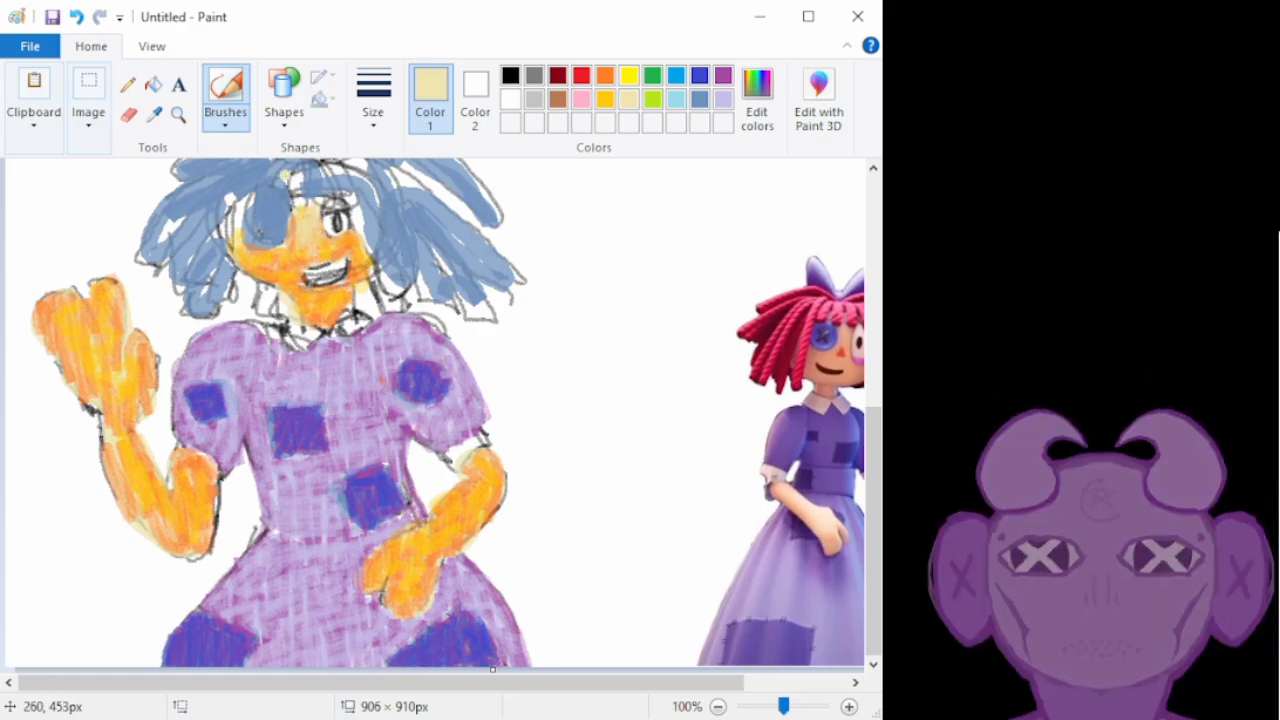
pyautogui.hotkey('ctrl', 'z')
pyautogui.moveTo(306, 214)
pyautogui.mouseDown()
pyautogui.moveTo(332, 256)
pyautogui.moveTo(362, 263)
pyautogui.moveTo(354, 281)
pyautogui.moveTo(340, 251)
pyautogui.moveTo(270, 259)
pyautogui.moveTo(270, 274)
pyautogui.moveTo(300, 250)
pyautogui.moveTo(325, 326)
pyautogui.moveTo(320, 303)
pyautogui.moveTo(353, 289)
pyautogui.moveTo(292, 287)
pyautogui.moveTo(293, 251)
pyautogui.mouseUp()
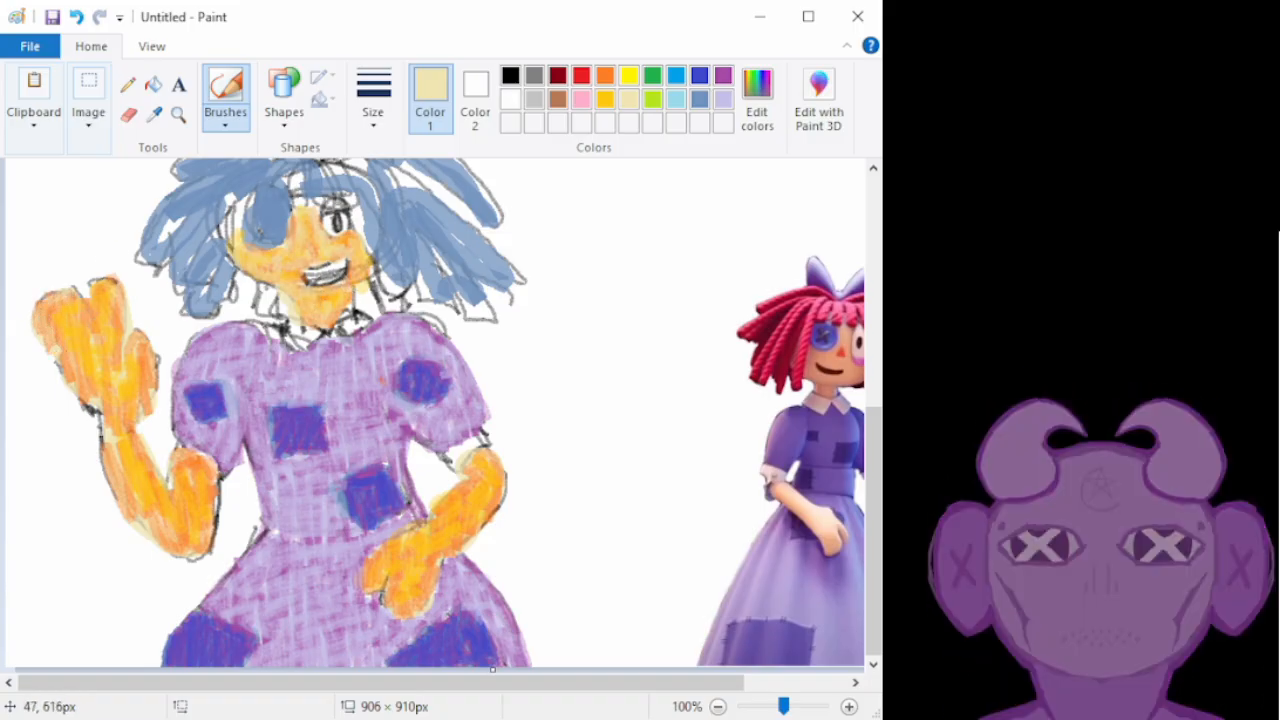
pyautogui.moveTo(67, 299)
pyautogui.mouseDown()
pyautogui.moveTo(88, 351)
pyautogui.moveTo(105, 356)
pyautogui.moveTo(92, 309)
pyautogui.moveTo(101, 304)
pyautogui.moveTo(103, 351)
pyautogui.moveTo(125, 289)
pyautogui.moveTo(115, 356)
pyautogui.moveTo(80, 369)
pyautogui.moveTo(88, 397)
pyautogui.moveTo(100, 339)
pyautogui.moveTo(113, 405)
pyautogui.moveTo(118, 377)
pyautogui.moveTo(128, 395)
pyautogui.moveTo(140, 361)
pyautogui.moveTo(112, 398)
pyautogui.mouseUp()
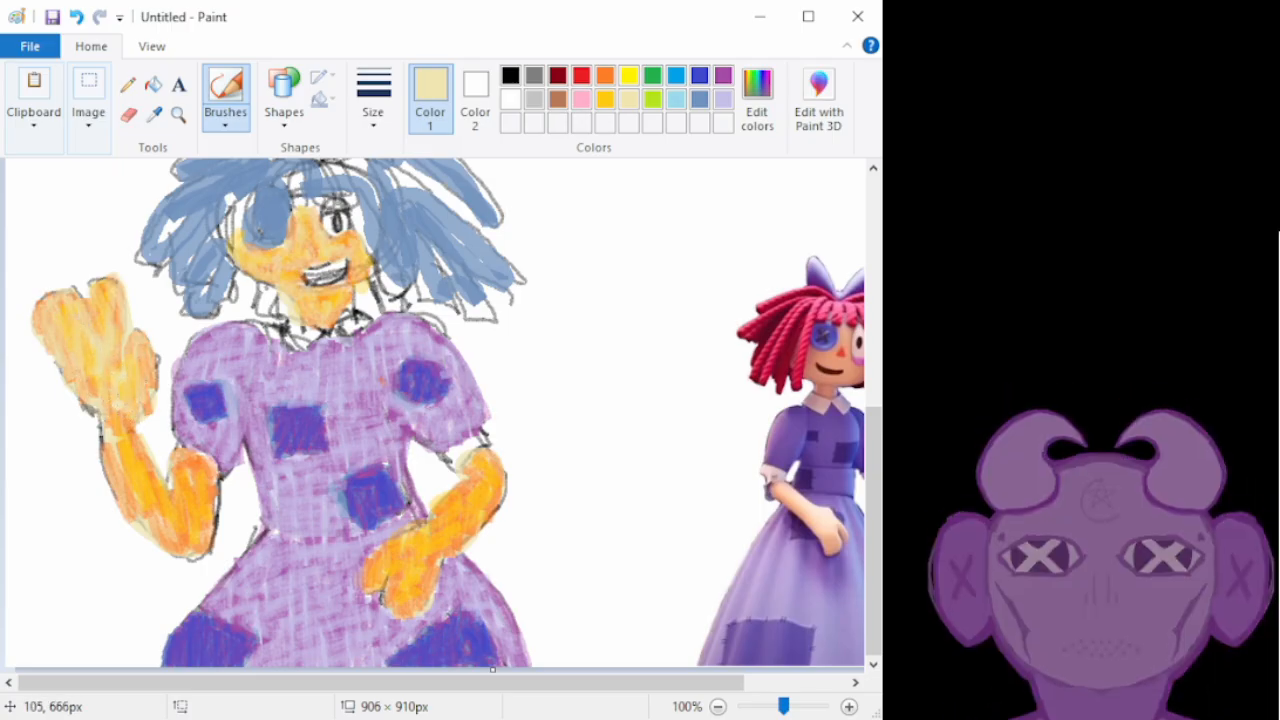
pyautogui.moveTo(104, 286)
pyautogui.mouseDown()
pyautogui.moveTo(107, 445)
pyautogui.moveTo(94, 420)
pyautogui.moveTo(99, 473)
pyautogui.moveTo(112, 508)
pyautogui.moveTo(107, 459)
pyautogui.moveTo(128, 522)
pyautogui.moveTo(116, 423)
pyautogui.moveTo(138, 508)
pyautogui.moveTo(140, 491)
pyautogui.moveTo(167, 515)
pyautogui.moveTo(143, 507)
pyautogui.moveTo(153, 536)
pyautogui.moveTo(130, 495)
pyautogui.moveTo(171, 545)
pyautogui.moveTo(158, 497)
pyautogui.moveTo(189, 555)
pyautogui.moveTo(160, 476)
pyautogui.mouseUp()
pyautogui.moveTo(181, 540)
pyautogui.mouseDown()
pyautogui.moveTo(183, 470)
pyautogui.moveTo(201, 494)
pyautogui.moveTo(197, 484)
pyautogui.moveTo(167, 489)
pyautogui.moveTo(115, 459)
pyautogui.mouseUp()
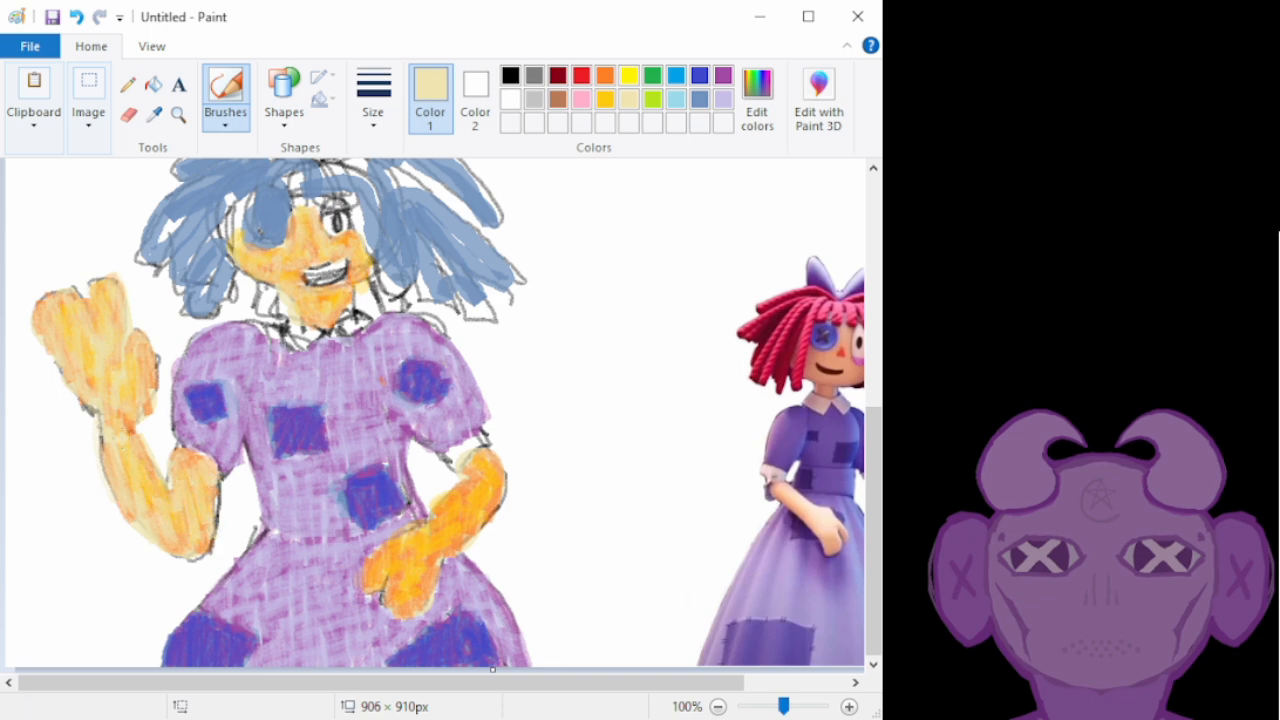
pyautogui.moveTo(340, 588)
pyautogui.mouseDown()
pyautogui.moveTo(354, 575)
pyautogui.moveTo(371, 607)
pyautogui.moveTo(428, 565)
pyautogui.moveTo(380, 597)
pyautogui.moveTo(371, 556)
pyautogui.moveTo(421, 504)
pyautogui.moveTo(461, 488)
pyautogui.moveTo(480, 510)
pyautogui.moveTo(465, 530)
pyautogui.moveTo(430, 520)
pyautogui.moveTo(444, 518)
pyautogui.mouseUp()
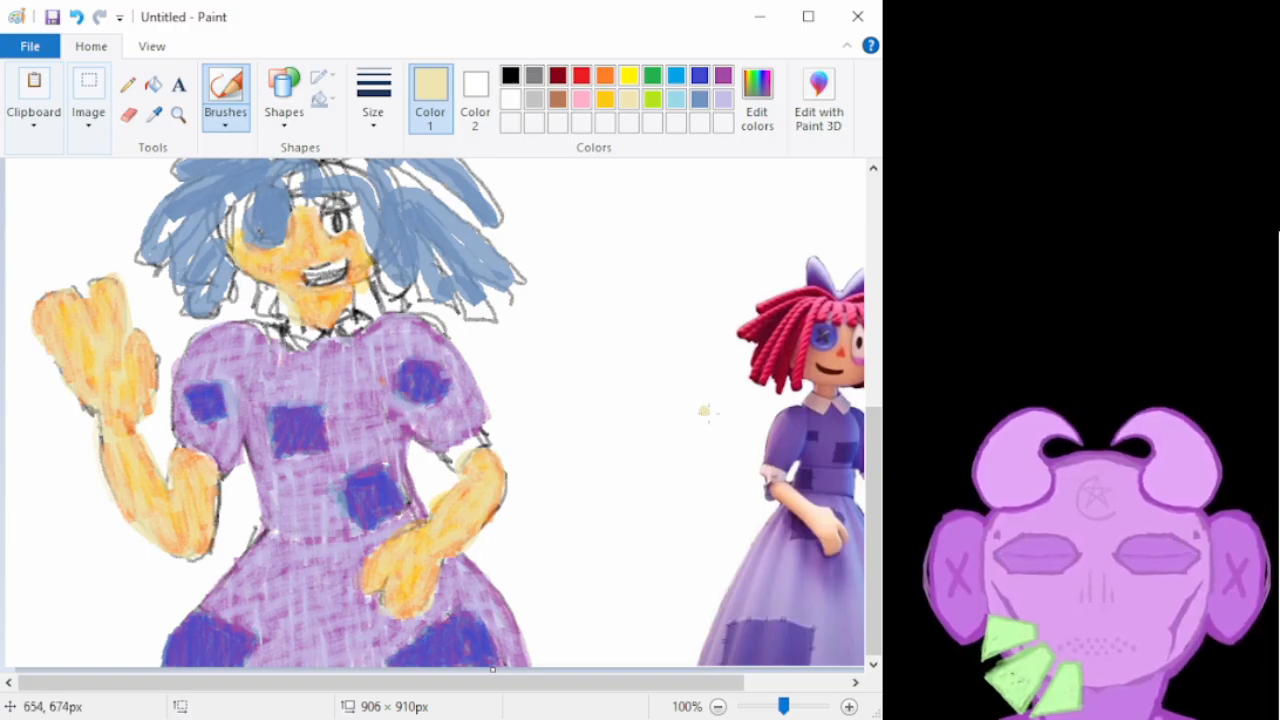
pyautogui.scroll(3, 873, 480)
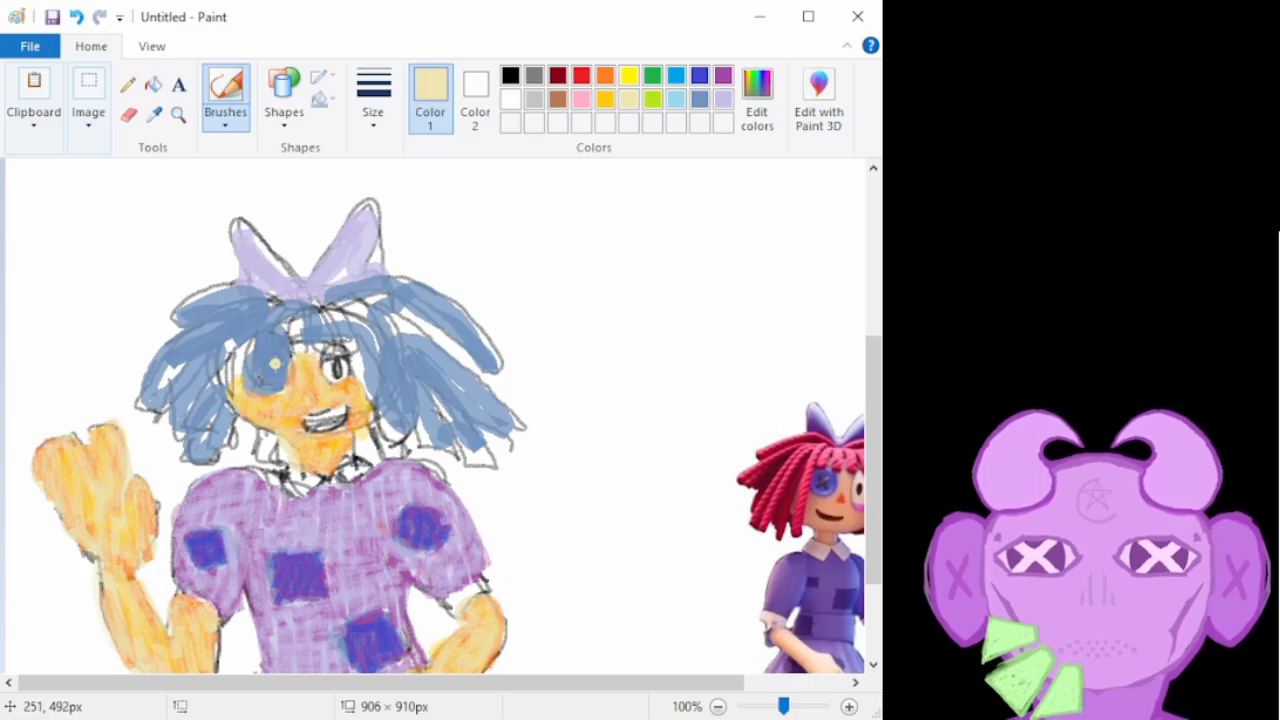
# Layer dark red strokes over the blue-grey hair, covering the strands on both sides of the head and the fringe
pyautogui.click(558, 77)
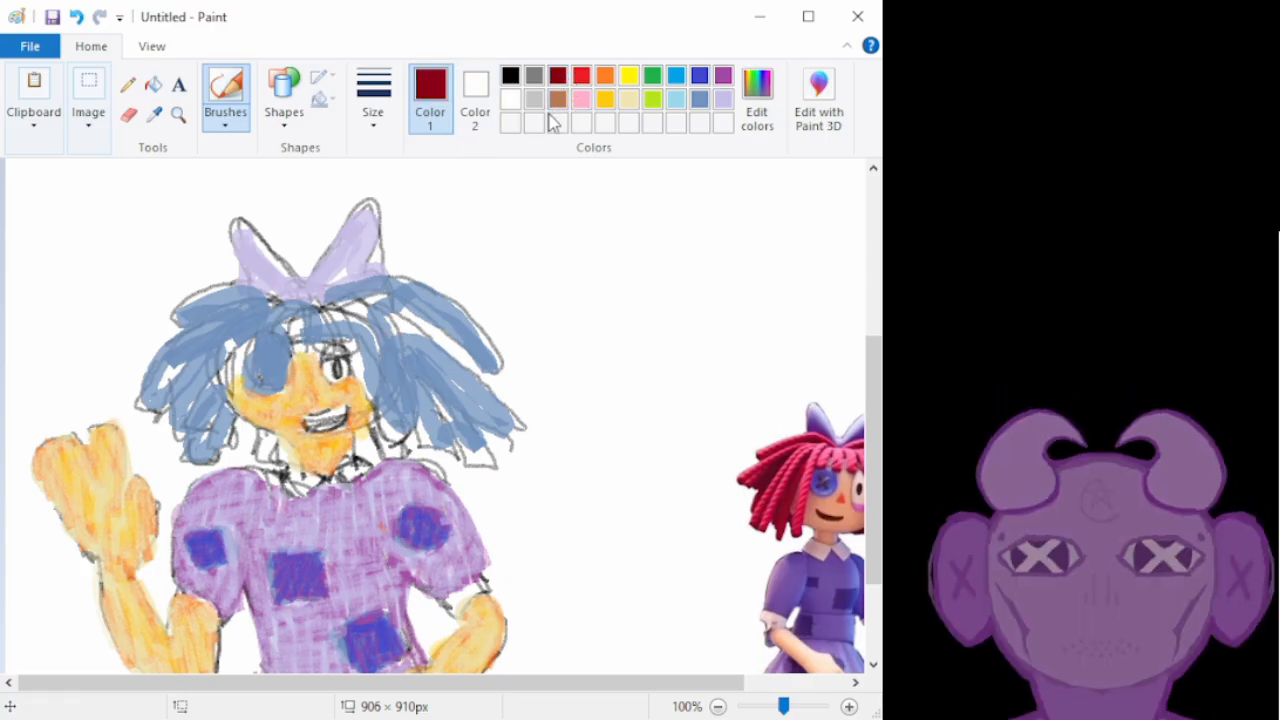
pyautogui.moveTo(258, 451)
pyautogui.mouseDown()
pyautogui.moveTo(270, 457)
pyautogui.moveTo(260, 433)
pyautogui.moveTo(250, 453)
pyautogui.moveTo(238, 428)
pyautogui.moveTo(255, 438)
pyautogui.moveTo(213, 449)
pyautogui.moveTo(218, 423)
pyautogui.moveTo(213, 453)
pyautogui.moveTo(195, 462)
pyautogui.mouseUp()
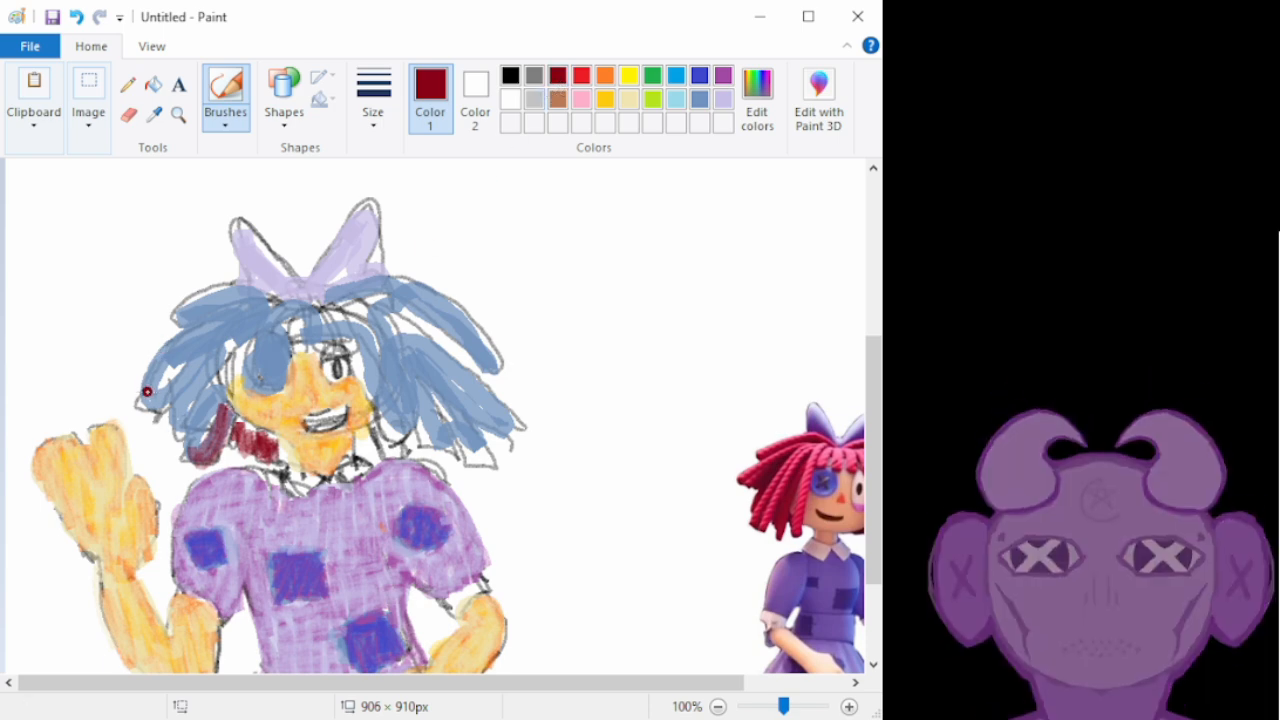
pyautogui.moveTo(160, 395)
pyautogui.mouseDown()
pyautogui.moveTo(190, 337)
pyautogui.moveTo(163, 360)
pyautogui.moveTo(225, 324)
pyautogui.moveTo(158, 359)
pyautogui.moveTo(207, 322)
pyautogui.moveTo(165, 403)
pyautogui.moveTo(212, 334)
pyautogui.moveTo(166, 394)
pyautogui.moveTo(206, 356)
pyautogui.moveTo(186, 421)
pyautogui.moveTo(213, 400)
pyautogui.moveTo(209, 416)
pyautogui.moveTo(225, 365)
pyautogui.moveTo(262, 327)
pyautogui.moveTo(220, 355)
pyautogui.moveTo(260, 315)
pyautogui.moveTo(234, 338)
pyautogui.moveTo(257, 310)
pyautogui.moveTo(217, 323)
pyautogui.moveTo(231, 302)
pyautogui.moveTo(215, 308)
pyautogui.moveTo(248, 300)
pyautogui.moveTo(173, 316)
pyautogui.moveTo(256, 300)
pyautogui.moveTo(188, 311)
pyautogui.moveTo(231, 316)
pyautogui.moveTo(157, 367)
pyautogui.moveTo(145, 410)
pyautogui.moveTo(244, 316)
pyautogui.mouseUp()
pyautogui.moveTo(325, 323)
pyautogui.mouseDown()
pyautogui.moveTo(356, 339)
pyautogui.moveTo(333, 311)
pyautogui.moveTo(351, 339)
pyautogui.moveTo(344, 323)
pyautogui.moveTo(291, 332)
pyautogui.mouseUp()
pyautogui.moveTo(356, 290)
pyautogui.mouseDown()
pyautogui.moveTo(424, 292)
pyautogui.moveTo(370, 286)
pyautogui.moveTo(453, 311)
pyautogui.moveTo(486, 363)
pyautogui.moveTo(433, 299)
pyautogui.moveTo(414, 293)
pyautogui.moveTo(497, 360)
pyautogui.moveTo(461, 322)
pyautogui.moveTo(478, 364)
pyautogui.moveTo(410, 316)
pyautogui.moveTo(439, 348)
pyautogui.moveTo(381, 317)
pyautogui.moveTo(504, 416)
pyautogui.moveTo(409, 320)
pyautogui.moveTo(440, 363)
pyautogui.moveTo(356, 301)
pyautogui.moveTo(412, 338)
pyautogui.moveTo(394, 433)
pyautogui.moveTo(389, 369)
pyautogui.moveTo(392, 447)
pyautogui.moveTo(401, 402)
pyautogui.moveTo(394, 375)
pyautogui.moveTo(393, 426)
pyautogui.moveTo(375, 316)
pyautogui.moveTo(421, 402)
pyautogui.moveTo(428, 448)
pyautogui.moveTo(422, 405)
pyautogui.moveTo(436, 430)
pyautogui.moveTo(398, 332)
pyautogui.moveTo(474, 455)
pyautogui.moveTo(415, 335)
pyautogui.mouseUp()
pyautogui.moveTo(492, 426)
pyautogui.mouseDown()
pyautogui.moveTo(439, 374)
pyautogui.moveTo(464, 367)
pyautogui.moveTo(445, 343)
pyautogui.moveTo(463, 360)
pyautogui.moveTo(398, 309)
pyautogui.moveTo(366, 311)
pyautogui.moveTo(405, 309)
pyautogui.moveTo(361, 338)
pyautogui.moveTo(385, 372)
pyautogui.moveTo(351, 327)
pyautogui.moveTo(382, 342)
pyautogui.moveTo(368, 335)
pyautogui.moveTo(375, 354)
pyautogui.moveTo(323, 333)
pyautogui.moveTo(234, 332)
pyautogui.moveTo(296, 306)
pyautogui.moveTo(258, 324)
pyautogui.mouseUp()
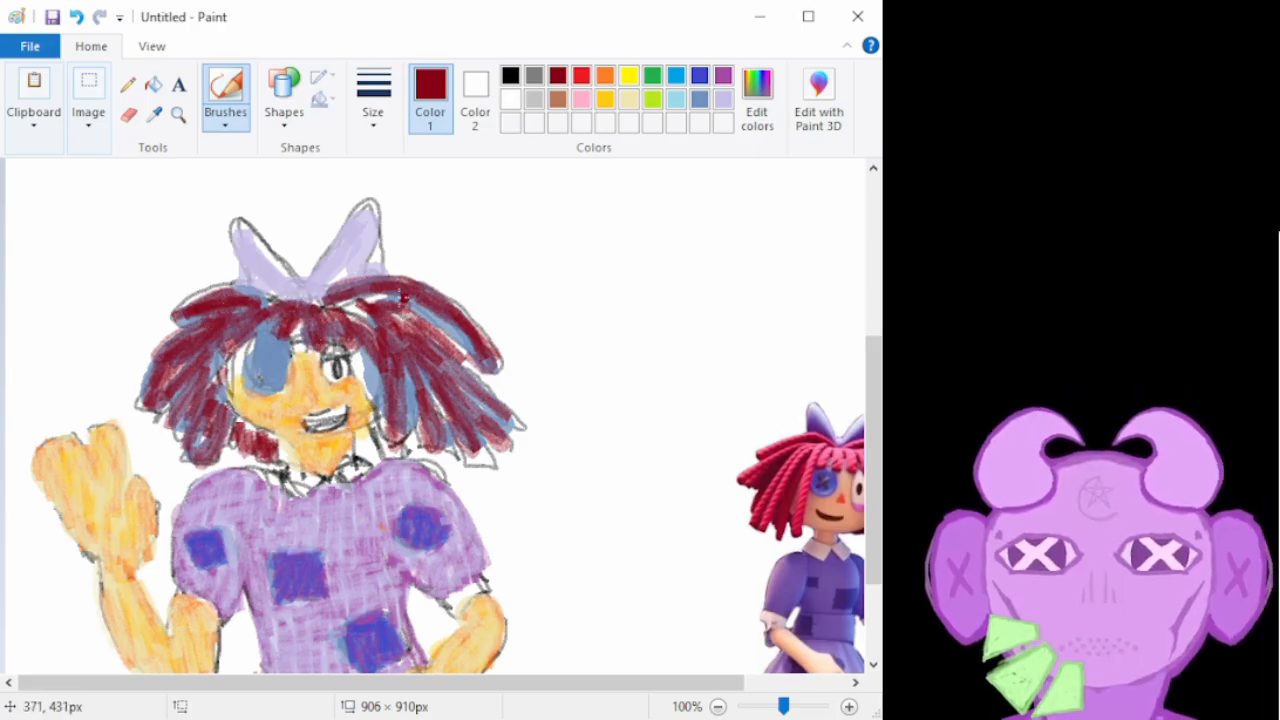
# Add more dark red over the blue and white gaps in the hair strands, beside the open eye and next to the neck
pyautogui.moveTo(404, 297); pyautogui.dragTo(480, 351)
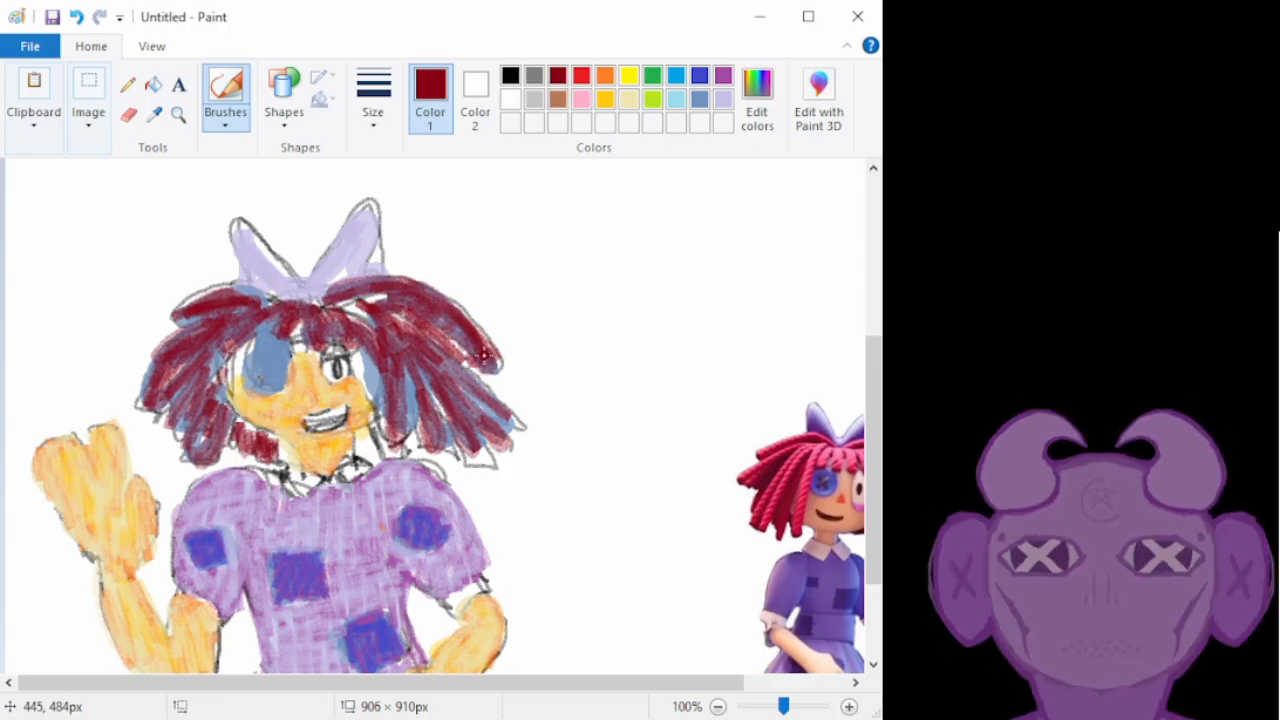
pyautogui.moveTo(379, 352); pyautogui.dragTo(400, 433)
pyautogui.moveTo(412, 356)
pyautogui.mouseDown()
pyautogui.moveTo(415, 419)
pyautogui.moveTo(402, 398)
pyautogui.moveTo(425, 442)
pyautogui.moveTo(475, 443)
pyautogui.moveTo(484, 405)
pyautogui.moveTo(505, 431)
pyautogui.moveTo(470, 381)
pyautogui.mouseUp()
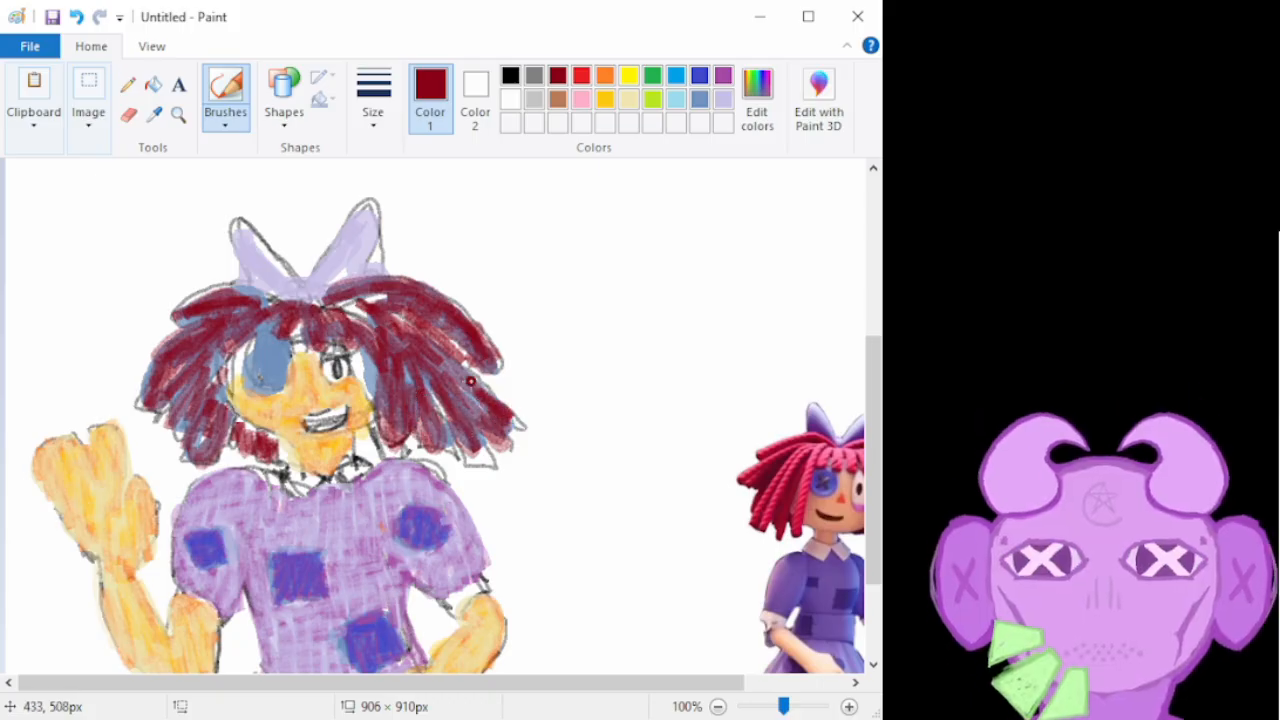
pyautogui.moveTo(464, 428)
pyautogui.mouseDown()
pyautogui.moveTo(490, 454)
pyautogui.moveTo(413, 355)
pyautogui.moveTo(404, 390)
pyautogui.mouseUp()
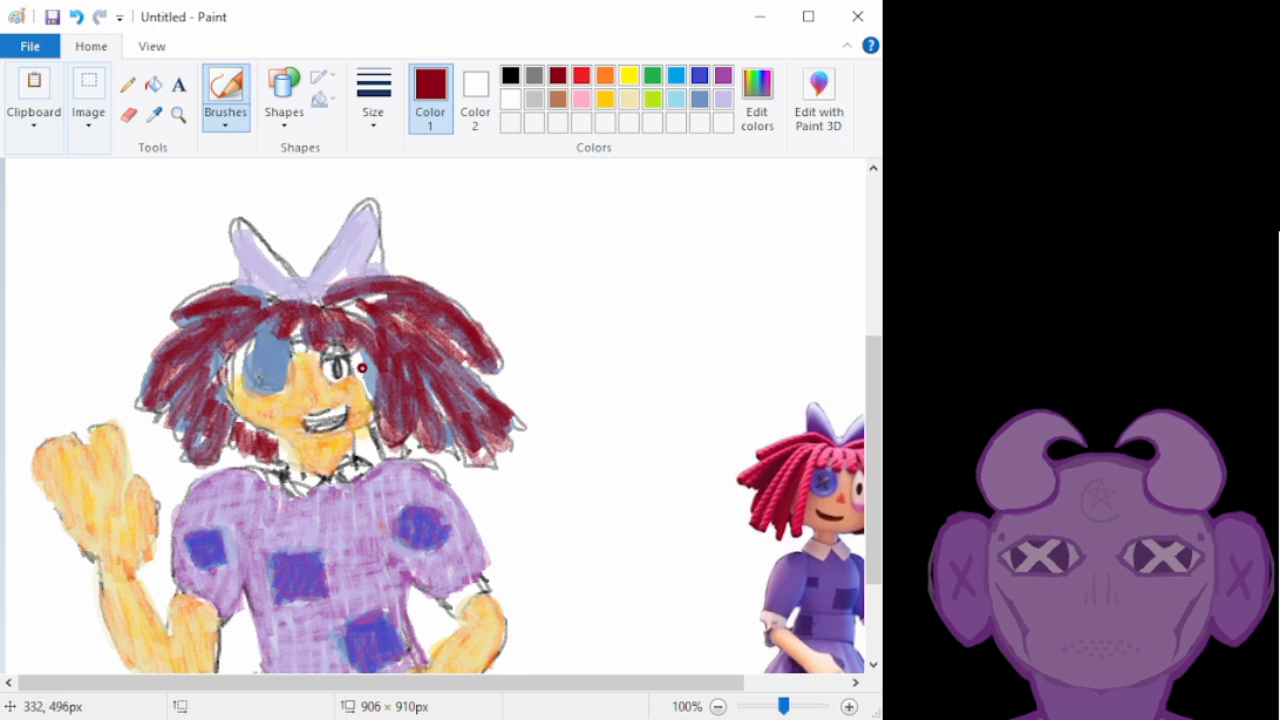
pyautogui.moveTo(378, 367)
pyautogui.mouseDown()
pyautogui.moveTo(375, 394)
pyautogui.moveTo(362, 340)
pyautogui.mouseUp()
pyautogui.moveTo(240, 428); pyautogui.dragTo(279, 440)
pyautogui.moveTo(210, 411); pyautogui.dragTo(219, 446)
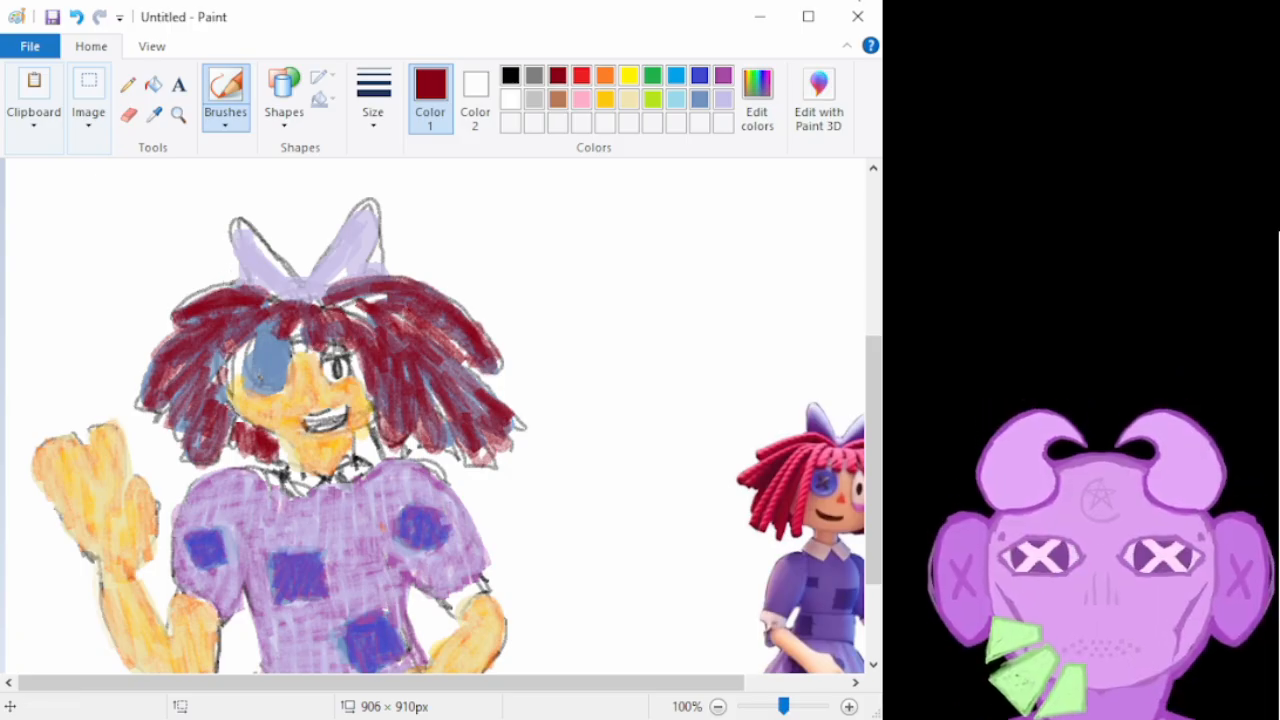
# Set the brush colour to red
pyautogui.click(581, 76)
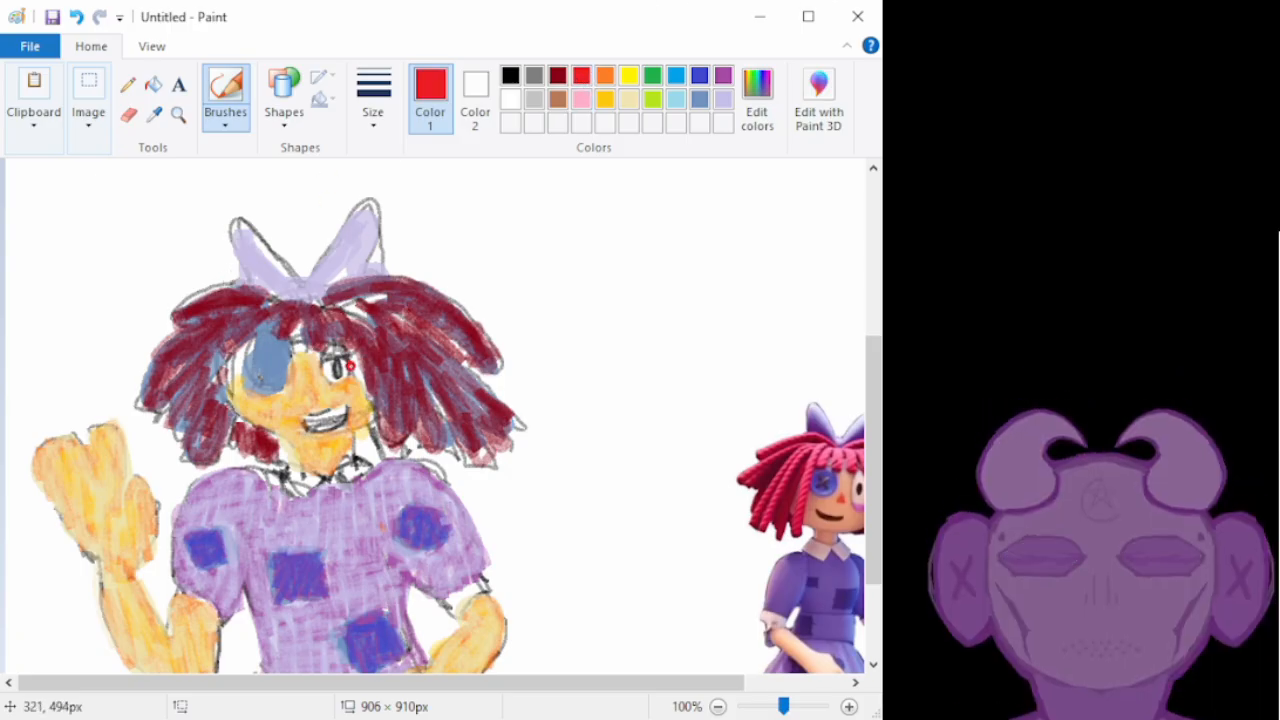
# Paint bright red strokes along the hair strands on both sides of the character's head, out to the tips
pyautogui.moveTo(376, 284)
pyautogui.mouseDown()
pyautogui.moveTo(444, 300)
pyautogui.moveTo(379, 281)
pyautogui.moveTo(431, 297)
pyautogui.moveTo(456, 317)
pyautogui.moveTo(407, 291)
pyautogui.moveTo(486, 349)
pyautogui.mouseUp()
pyautogui.moveTo(349, 285)
pyautogui.mouseDown()
pyautogui.moveTo(376, 282)
pyautogui.moveTo(475, 328)
pyautogui.moveTo(442, 356)
pyautogui.moveTo(498, 392)
pyautogui.moveTo(425, 340)
pyautogui.mouseUp()
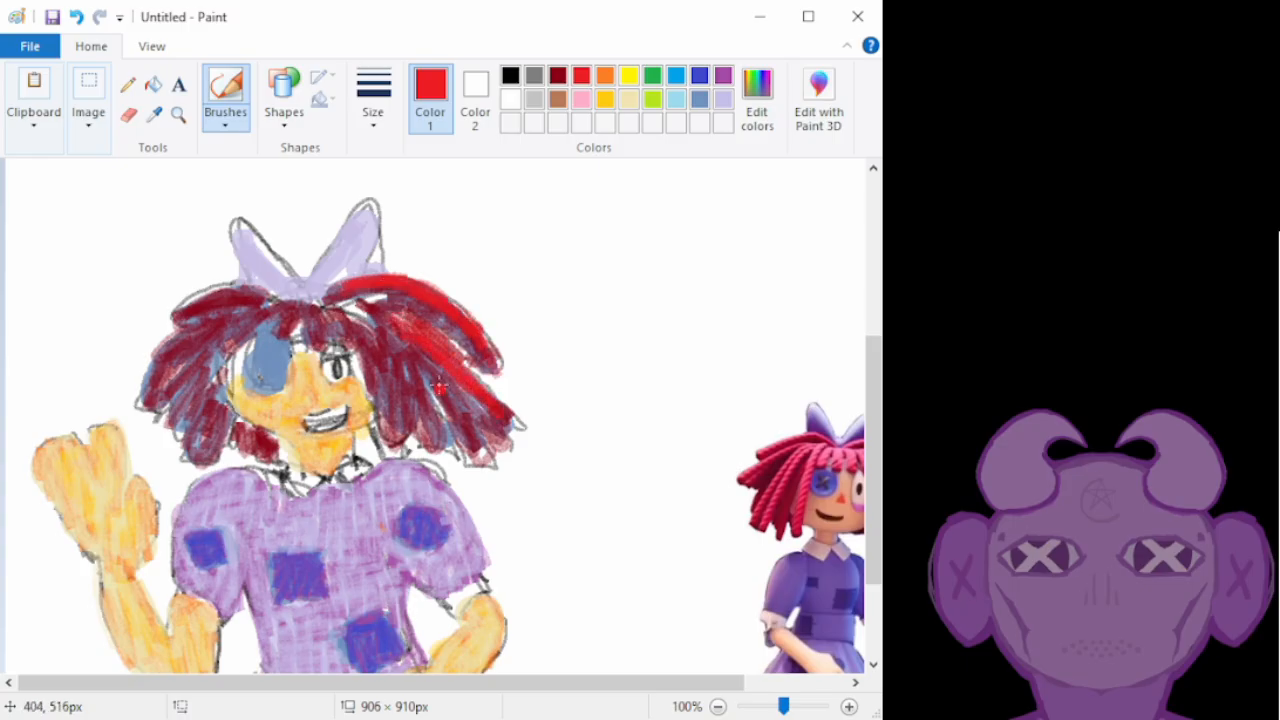
pyautogui.moveTo(428, 375); pyautogui.dragTo(463, 420)
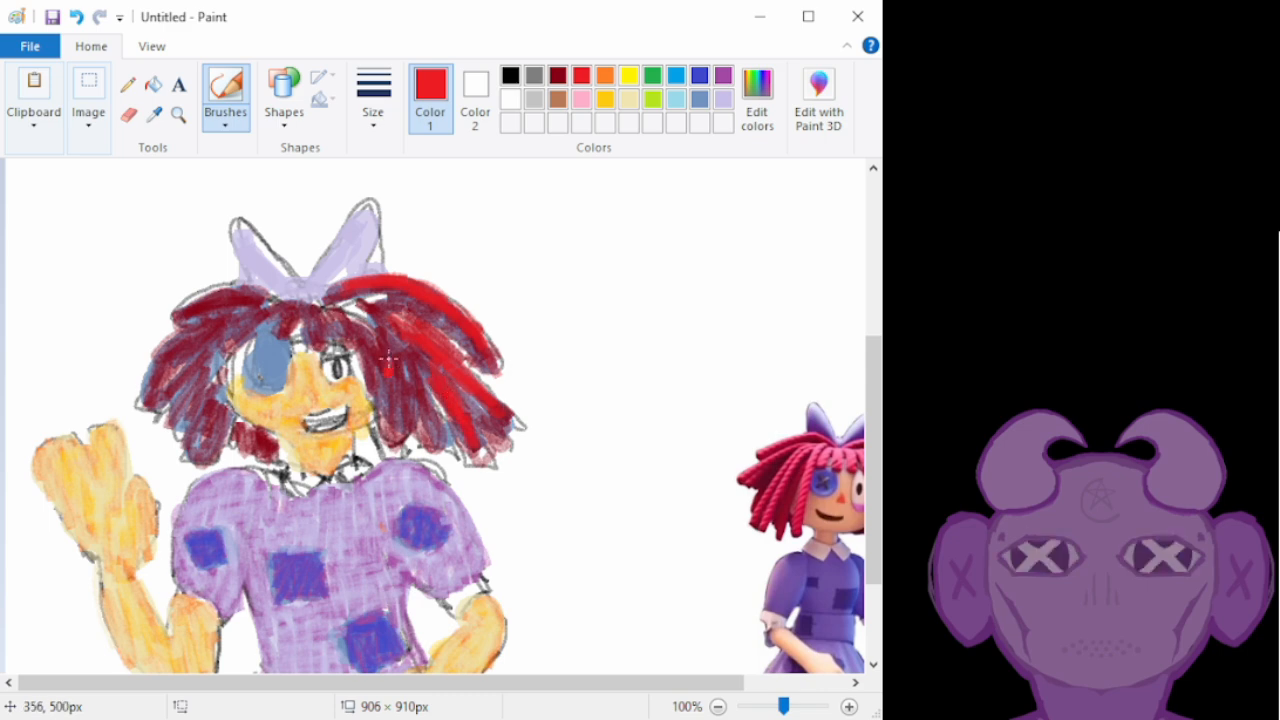
pyautogui.moveTo(396, 354)
pyautogui.mouseDown()
pyautogui.moveTo(386, 340)
pyautogui.moveTo(399, 423)
pyautogui.mouseUp()
pyautogui.moveTo(410, 375); pyautogui.dragTo(427, 408)
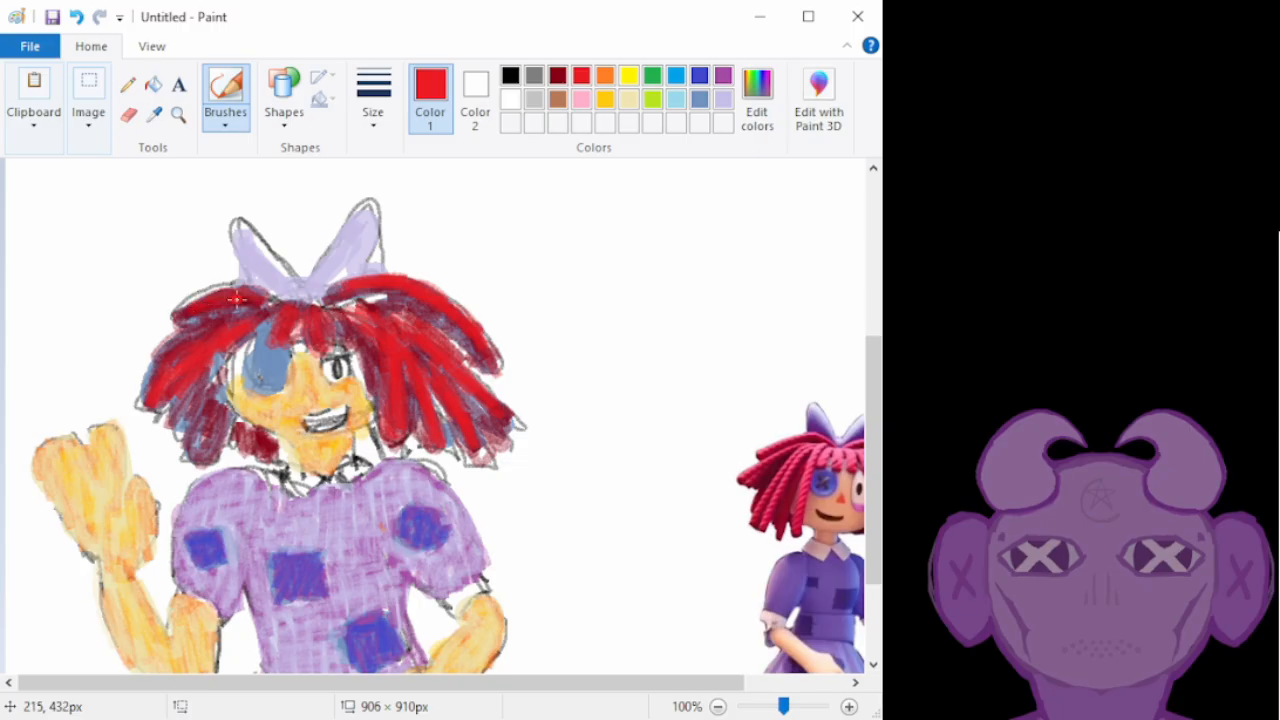
pyautogui.moveTo(250, 300); pyautogui.dragTo(231, 291)
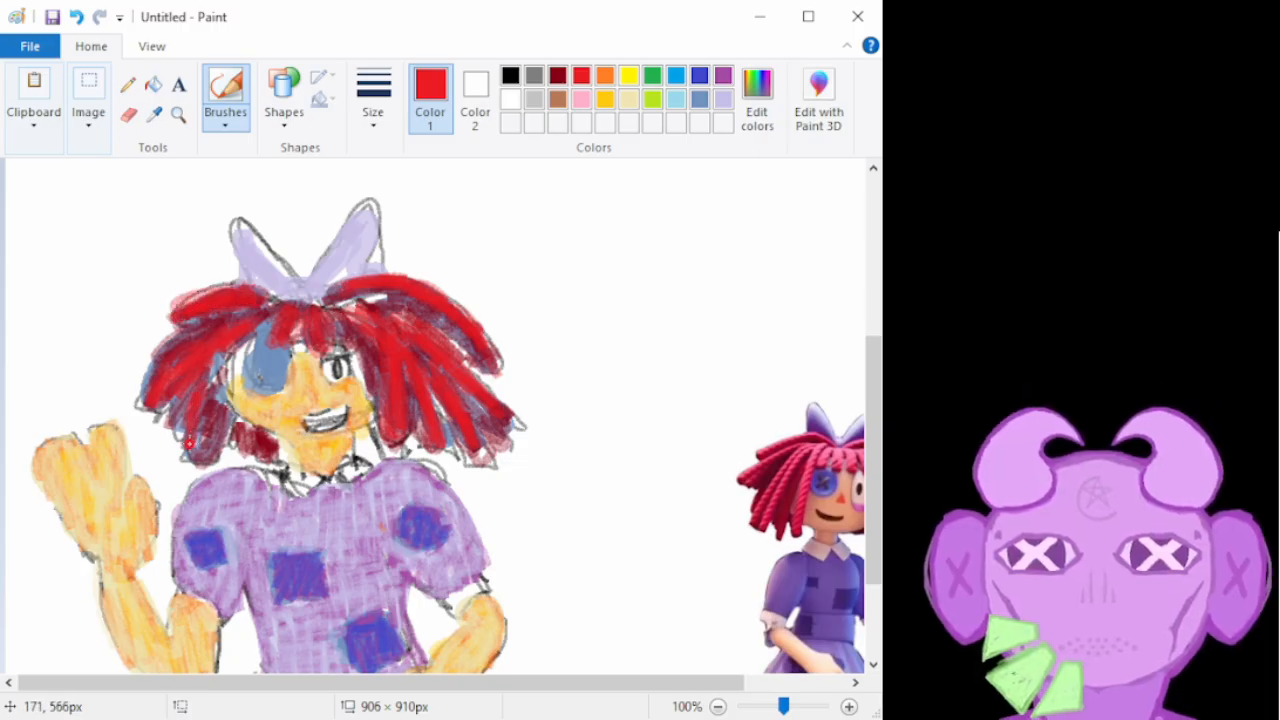
pyautogui.moveTo(212, 411)
pyautogui.mouseDown()
pyautogui.moveTo(227, 448)
pyautogui.moveTo(233, 421)
pyautogui.mouseUp()
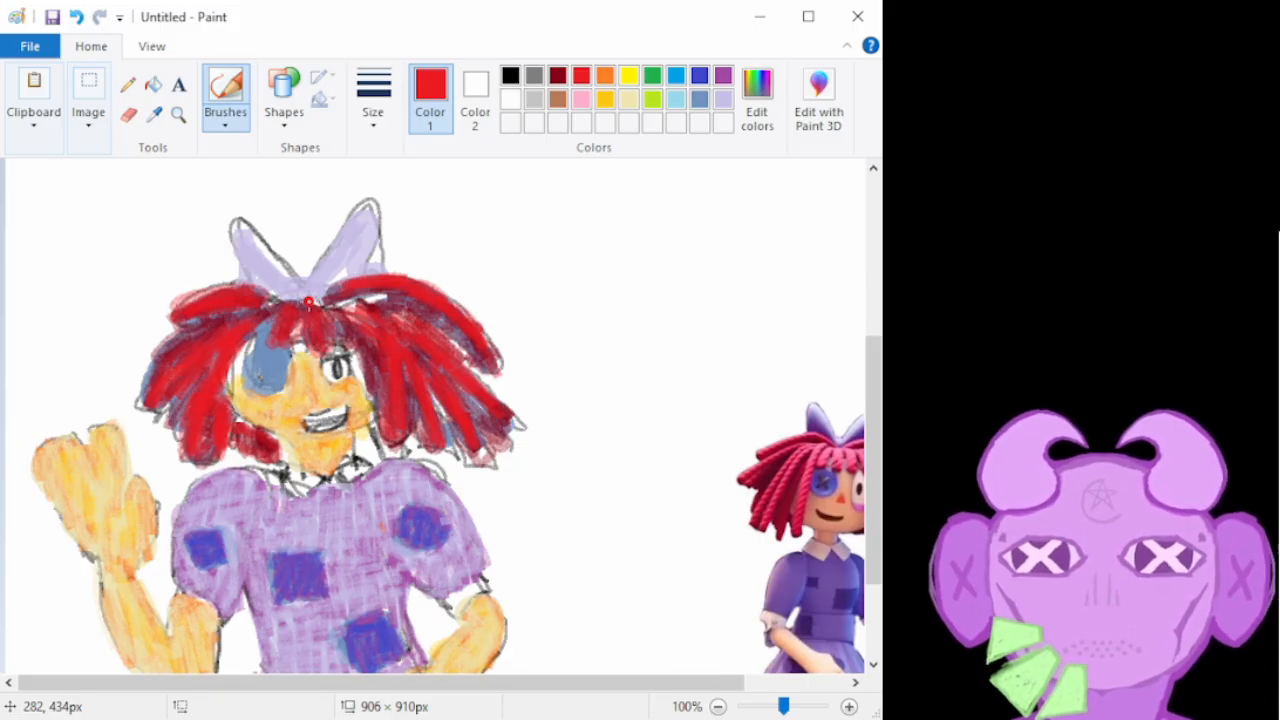
pyautogui.moveTo(465, 432); pyautogui.dragTo(490, 455)
pyautogui.moveTo(484, 416); pyautogui.dragTo(518, 428)
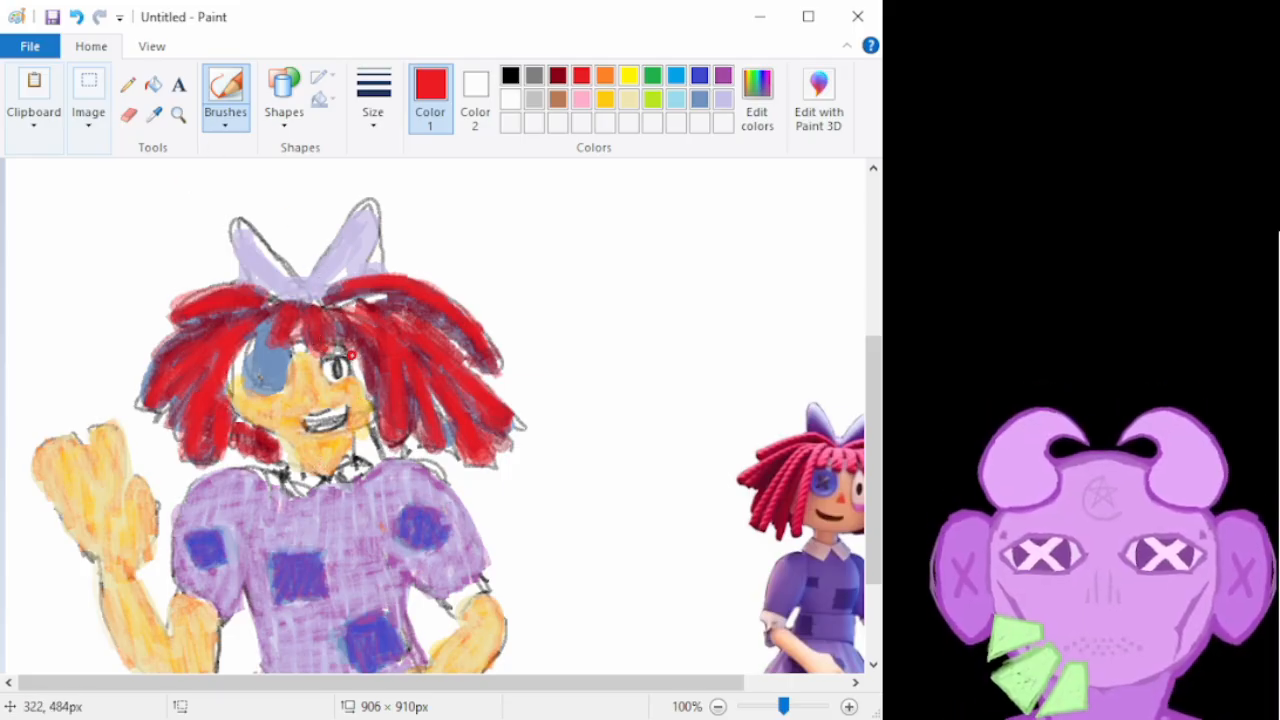
# Shade both loops of the hair bow with blue-gray brush strokes
pyautogui.click(604, 78)
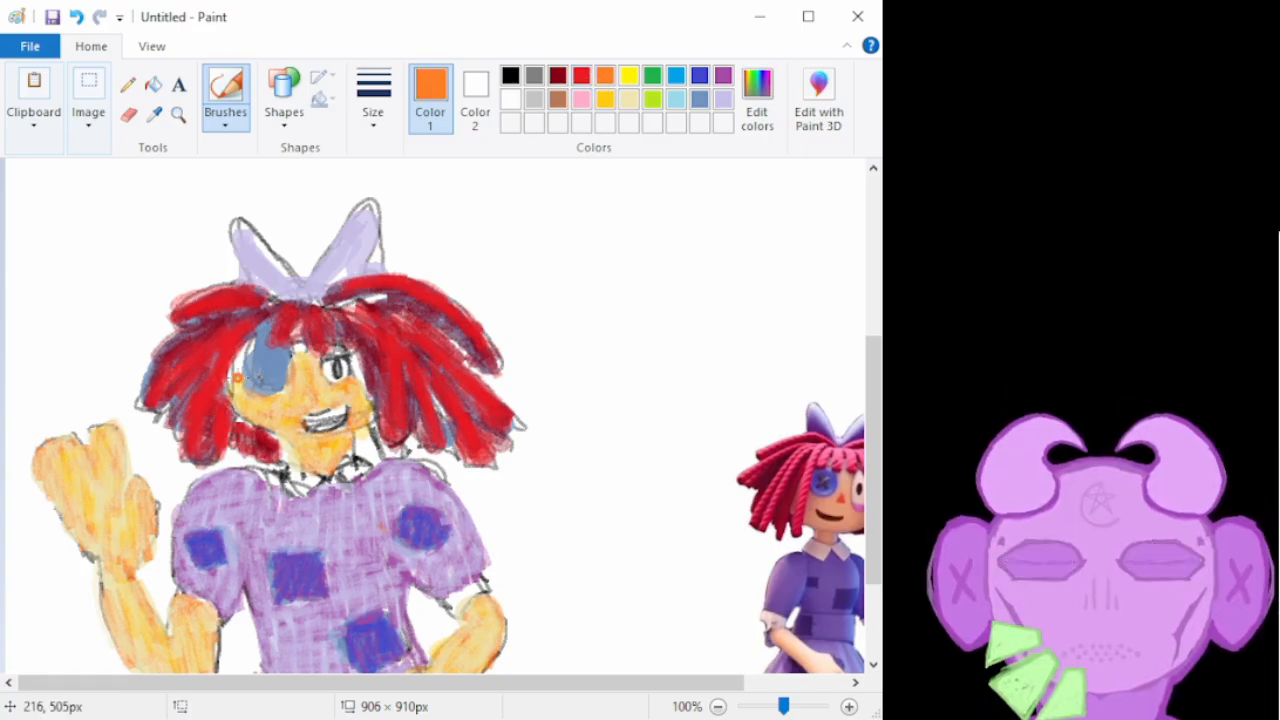
pyautogui.moveTo(876, 390)
pyautogui.mouseDown()
pyautogui.moveTo(871, 371)
pyautogui.moveTo(876, 534)
pyautogui.moveTo(876, 371)
pyautogui.mouseUp()
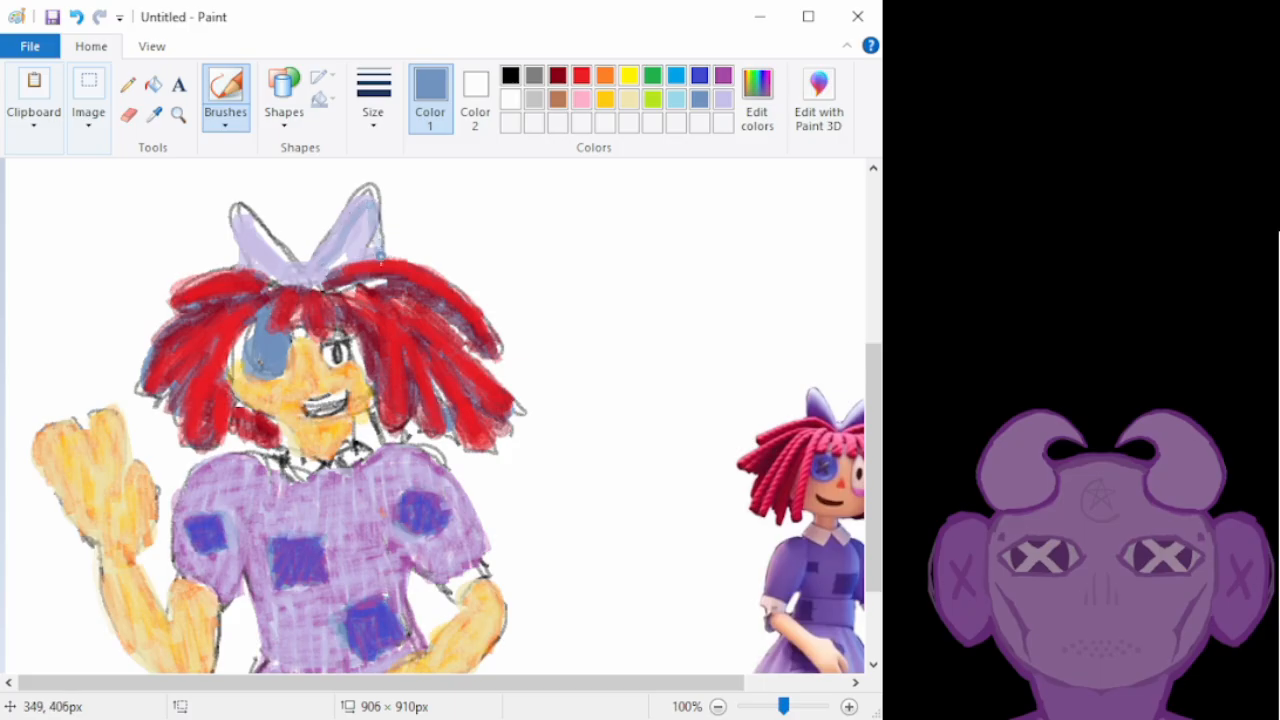
pyautogui.moveTo(330, 262)
pyautogui.mouseDown()
pyautogui.moveTo(303, 258)
pyautogui.moveTo(320, 255)
pyautogui.mouseUp()
pyautogui.moveTo(234, 235)
pyautogui.mouseDown()
pyautogui.moveTo(284, 272)
pyautogui.moveTo(237, 260)
pyautogui.mouseUp()
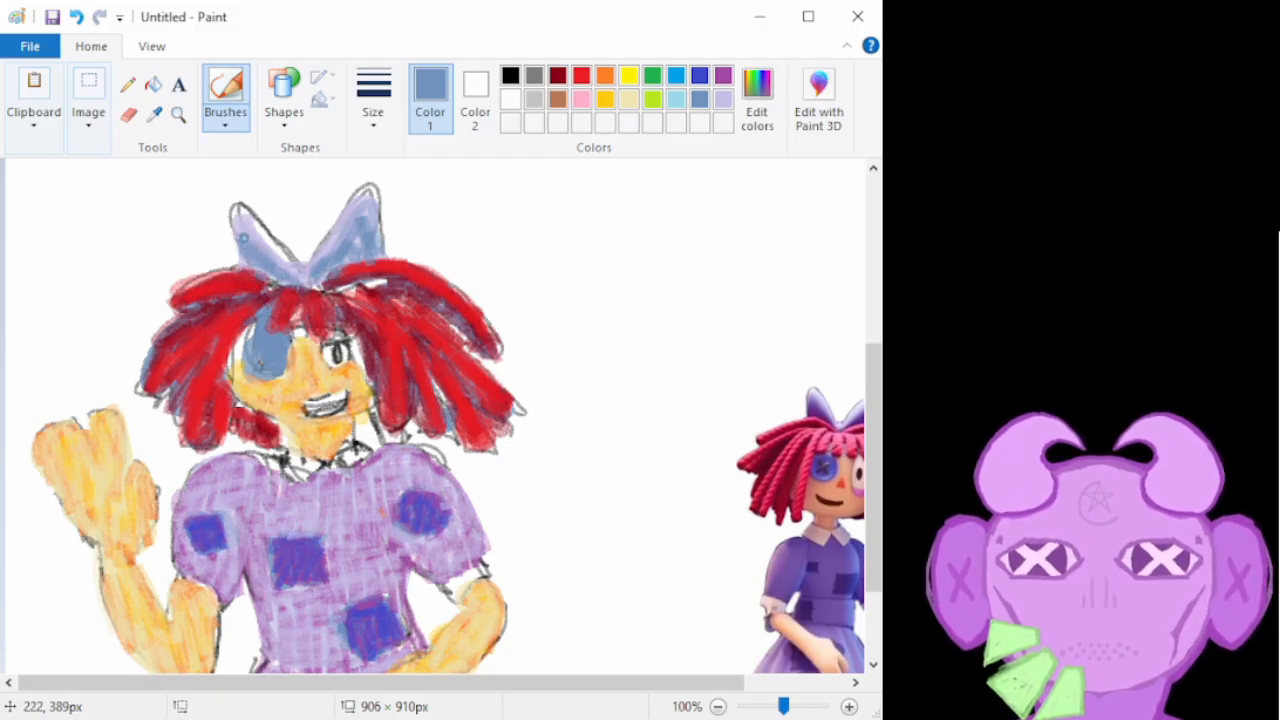
# Blend lavender over the blue-gray shading on both loops of the bow
pyautogui.click(723, 99)
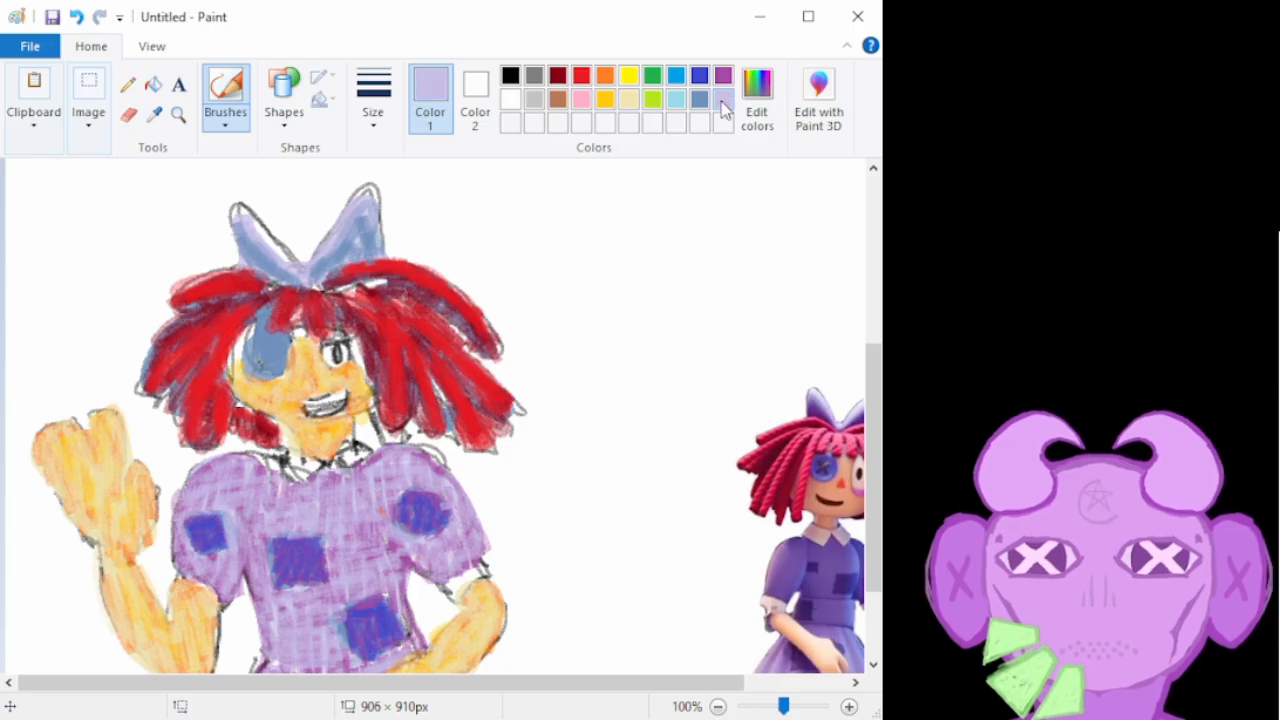
pyautogui.moveTo(366, 222)
pyautogui.mouseDown()
pyautogui.moveTo(330, 262)
pyautogui.moveTo(280, 267)
pyautogui.mouseUp()
pyautogui.moveTo(222, 213)
pyautogui.mouseDown()
pyautogui.moveTo(252, 250)
pyautogui.moveTo(244, 243)
pyautogui.mouseUp()
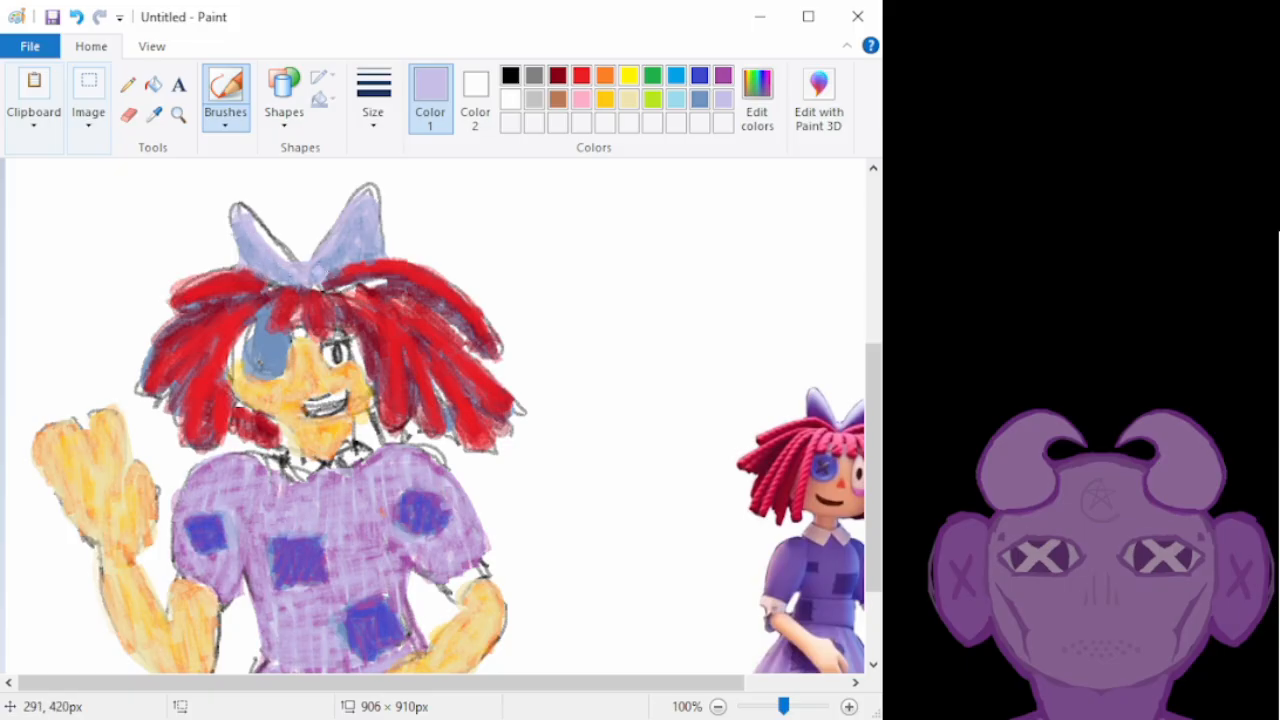
# Refine the bow's shading with blue-gray and fill the loops out to their outline with lavender
pyautogui.click(699, 99)
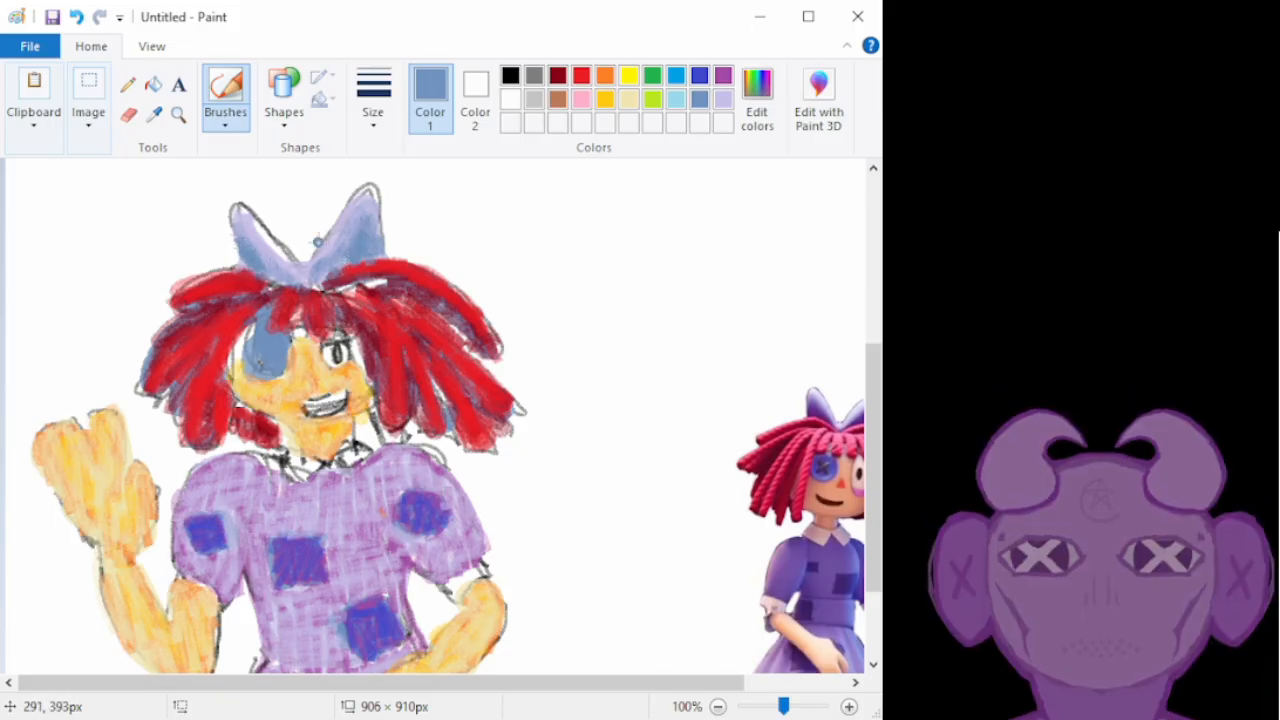
pyautogui.click(722, 99)
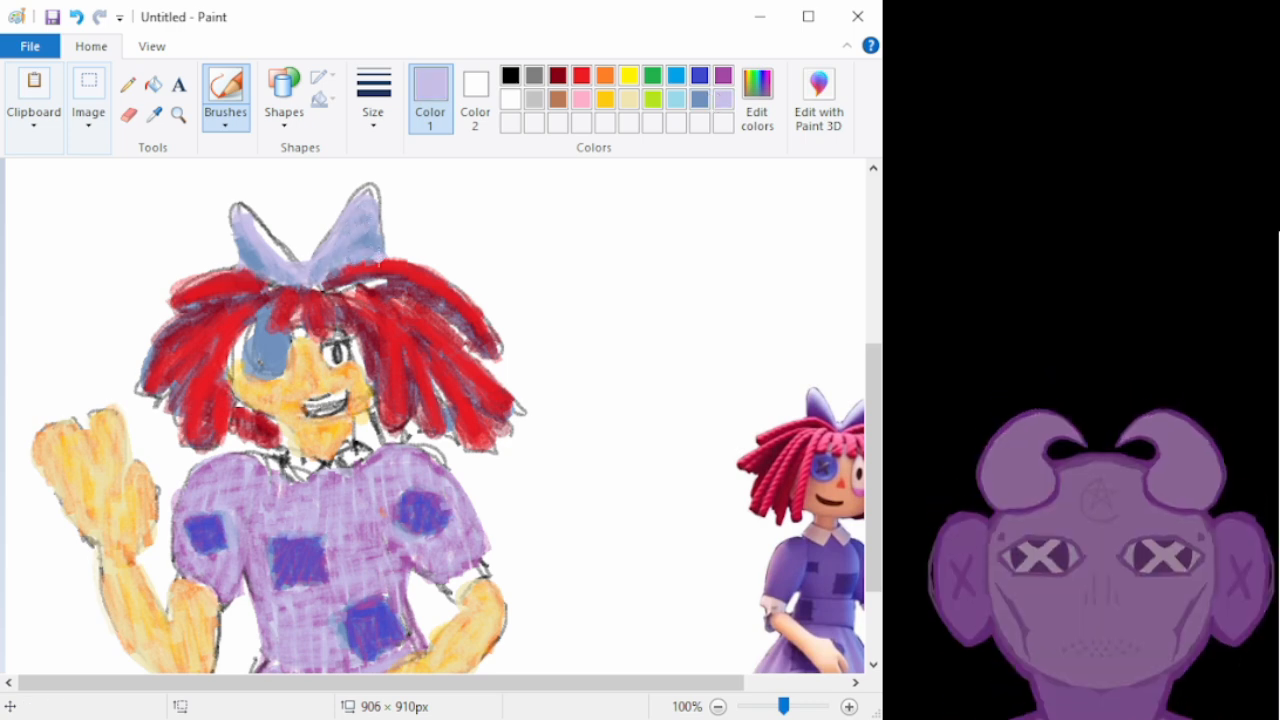
pyautogui.hotkey('ctrl', 'z')
pyautogui.hotkey('ctrl', 'z')
pyautogui.moveTo(377, 244); pyautogui.dragTo(367, 223)
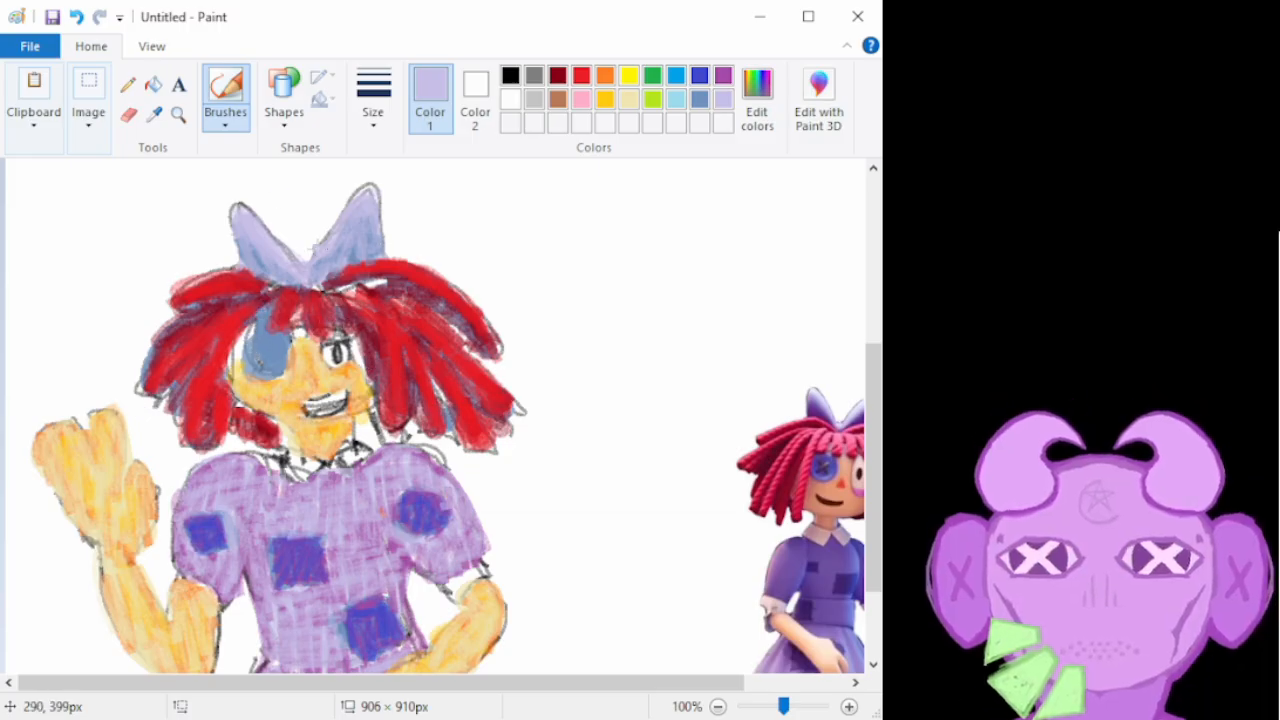
# Draw a black outline along the inner edge of the bow's right loop, starting from the knot
pyautogui.click(511, 77)
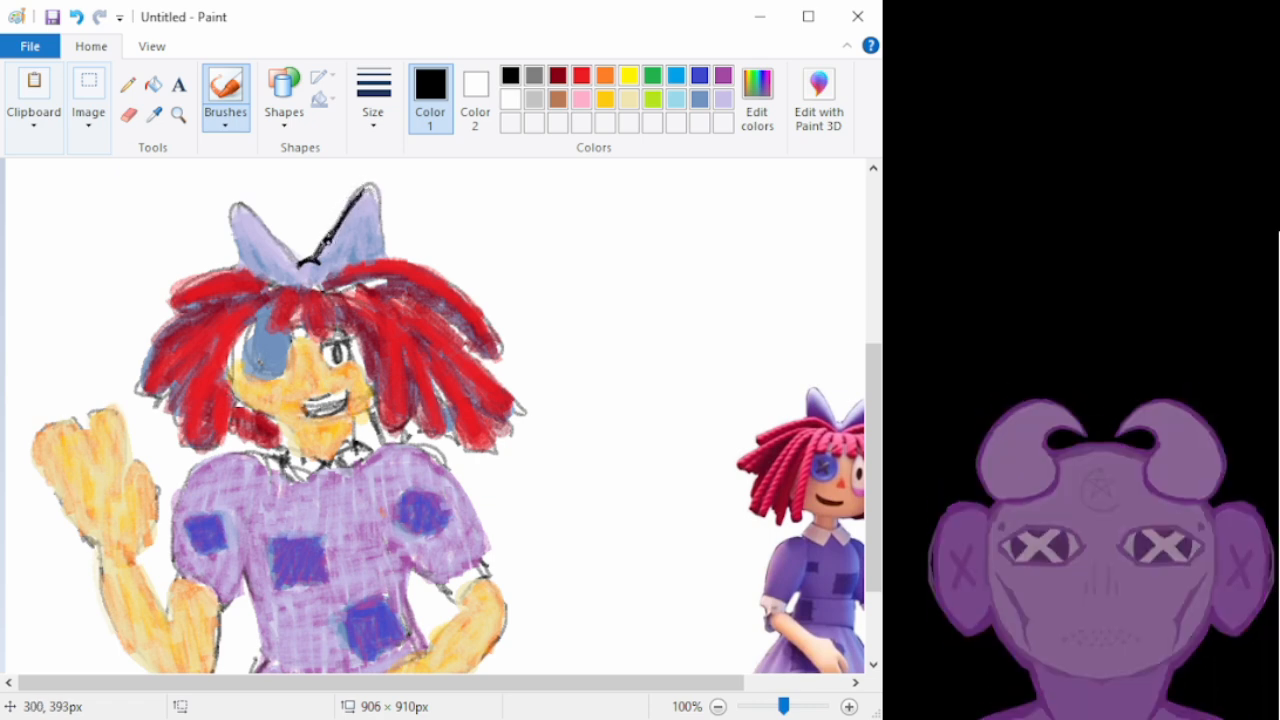
pyautogui.moveTo(310, 262); pyautogui.dragTo(358, 196)
pyautogui.moveTo(493, 207); pyautogui.dragTo(646, 194)
pyautogui.moveTo(503, 248)
pyautogui.mouseDown()
pyautogui.moveTo(680, 232)
pyautogui.moveTo(592, 336)
pyautogui.moveTo(673, 366)
pyautogui.mouseUp()
pyautogui.moveTo(527, 318)
pyautogui.mouseDown()
pyautogui.moveTo(561, 379)
pyautogui.moveTo(604, 428)
pyautogui.mouseUp()
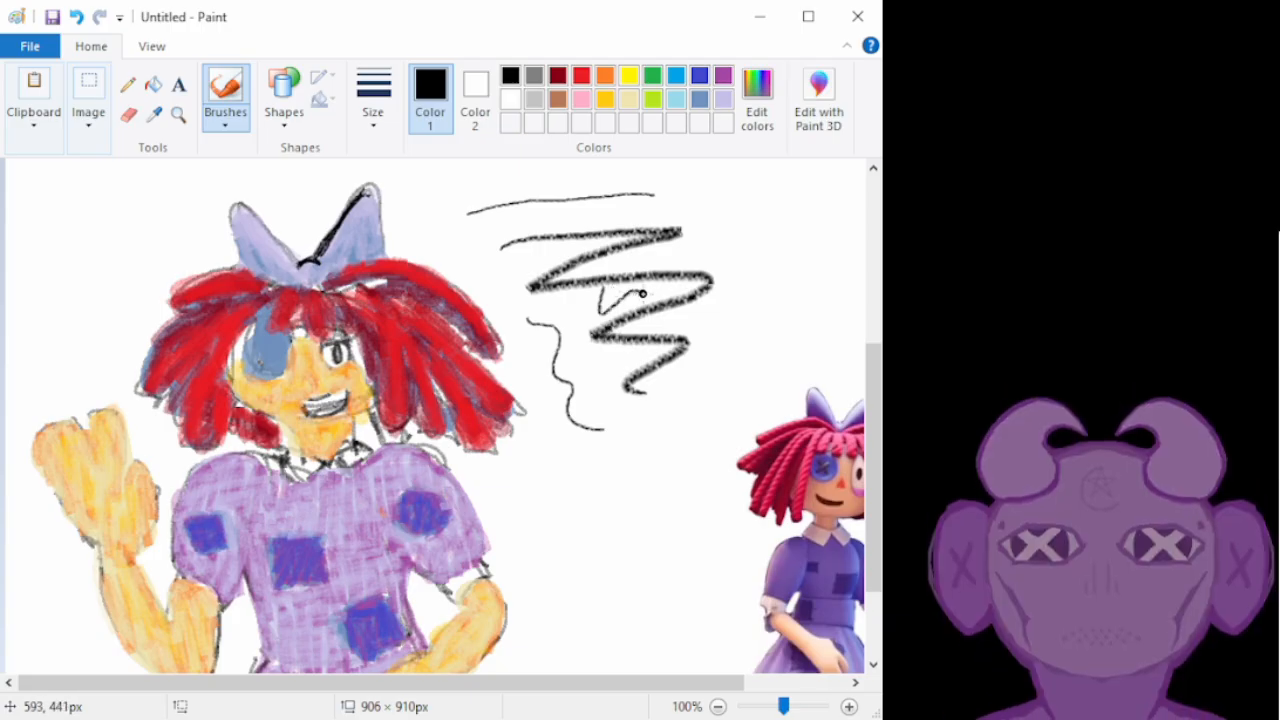
pyautogui.moveTo(630, 305)
pyautogui.mouseDown()
pyautogui.moveTo(691, 343)
pyautogui.moveTo(729, 303)
pyautogui.moveTo(700, 260)
pyautogui.moveTo(786, 305)
pyautogui.moveTo(706, 387)
pyautogui.moveTo(613, 448)
pyautogui.mouseUp()
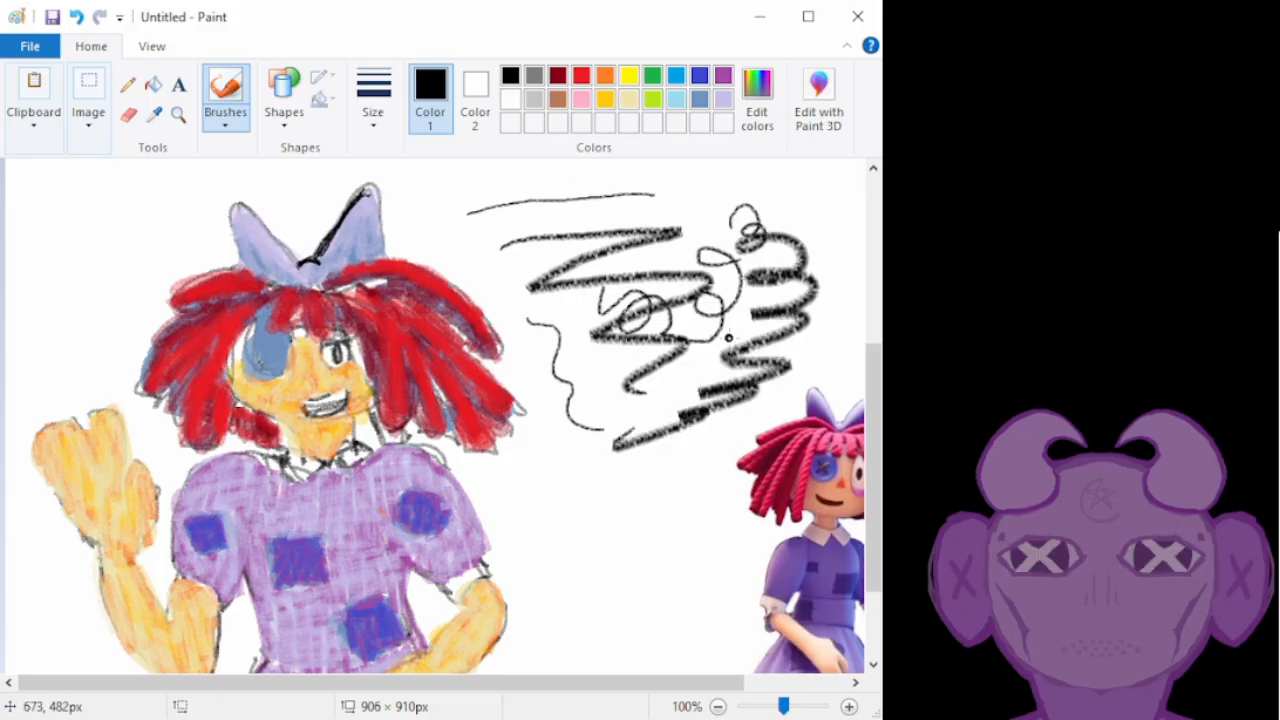
pyautogui.hotkey('ctrl', 'z')
pyautogui.hotkey('ctrl', 'z')
pyautogui.hotkey('ctrl', 'z')
pyautogui.hotkey('ctrl', 'z')
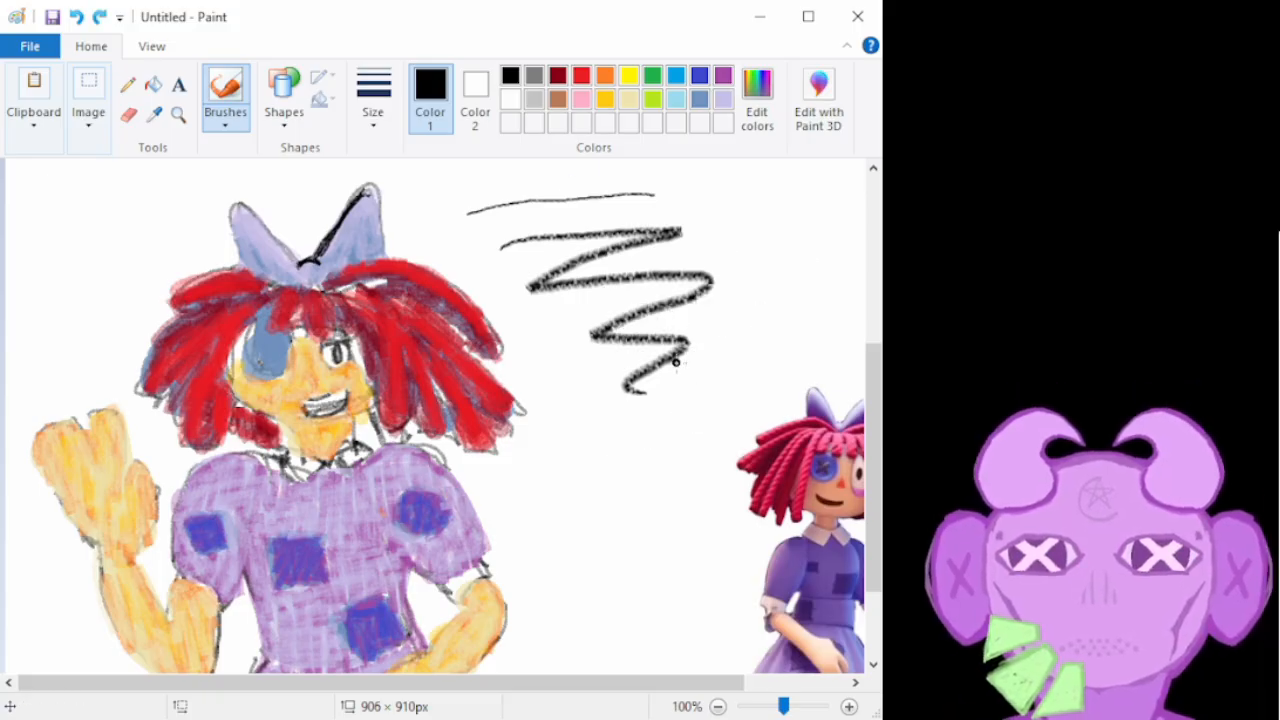
pyautogui.hotkey('ctrl', 'z')
pyautogui.moveTo(566, 258); pyautogui.dragTo(730, 372)
pyautogui.hotkey('ctrl', 'z')
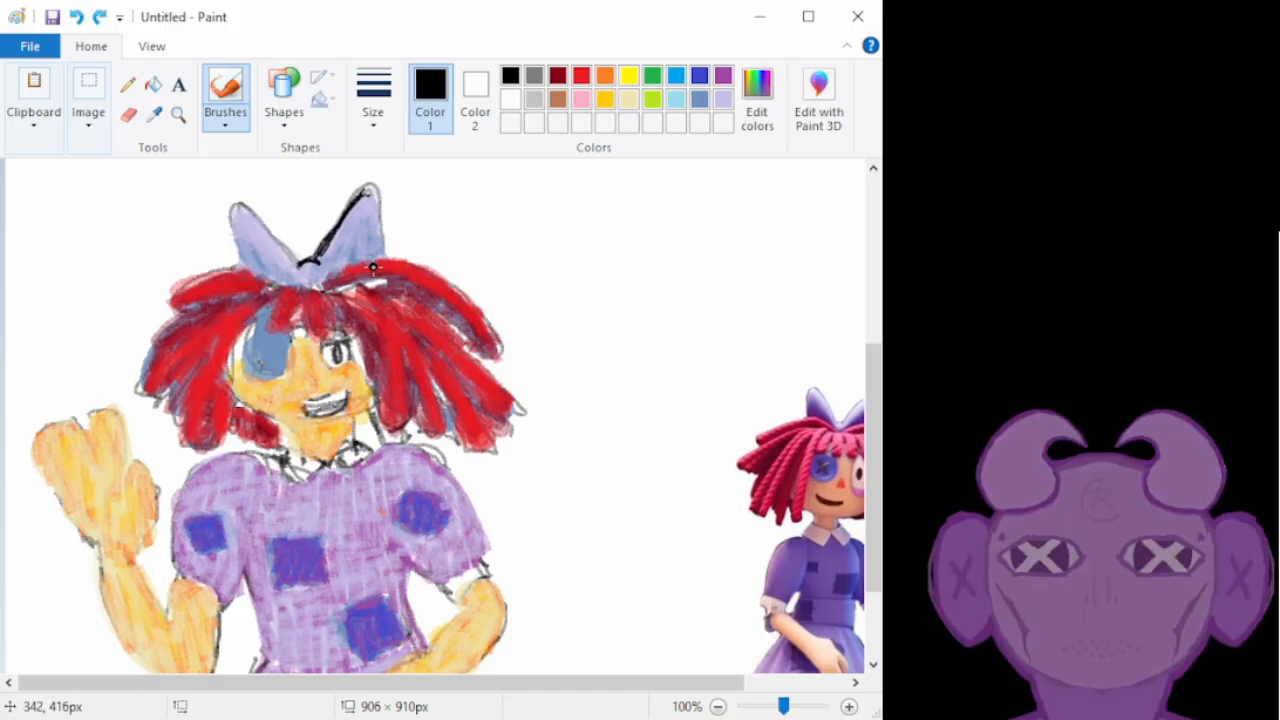
# Outline the bow's right loop and round knot in black and add the fold line near the loop's lower edge
pyautogui.click(849, 706)
pyautogui.moveTo(291, 683); pyautogui.dragTo(463, 685)
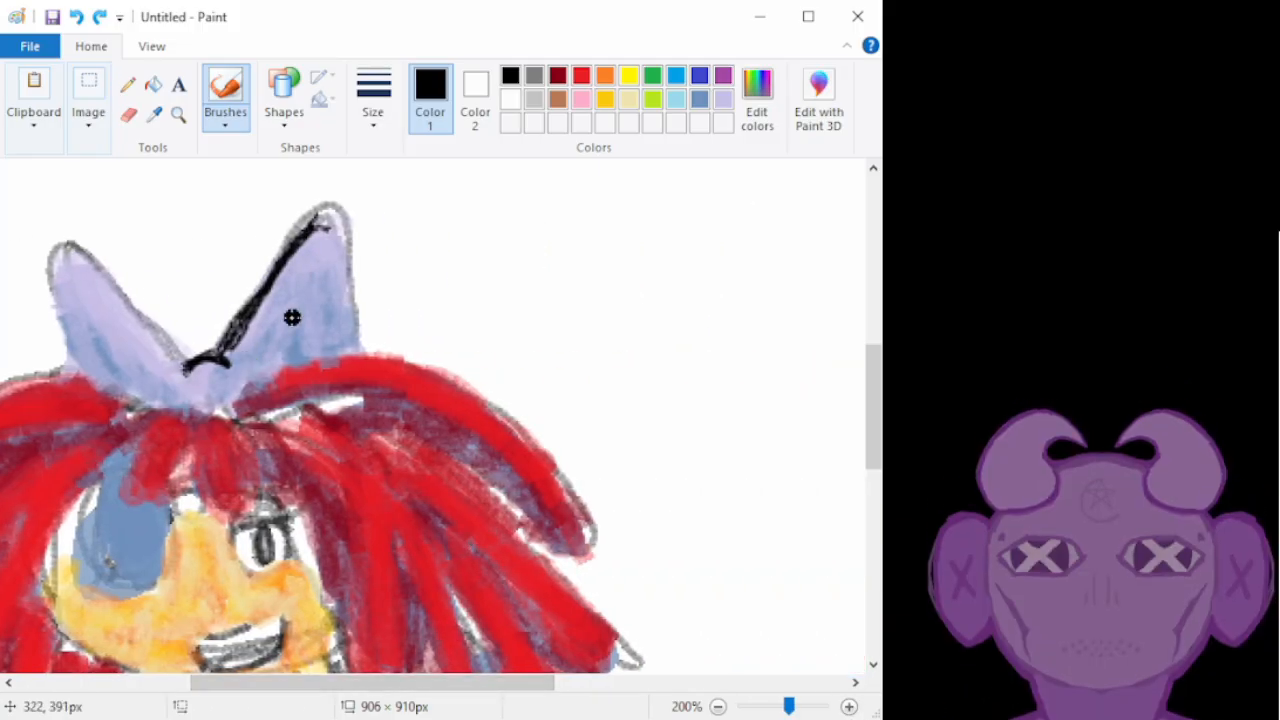
pyautogui.moveTo(354, 279)
pyautogui.mouseDown()
pyautogui.moveTo(330, 206)
pyautogui.moveTo(309, 211)
pyautogui.moveTo(289, 254)
pyautogui.moveTo(305, 213)
pyautogui.moveTo(342, 216)
pyautogui.moveTo(343, 311)
pyautogui.moveTo(350, 279)
pyautogui.moveTo(344, 307)
pyautogui.moveTo(345, 294)
pyautogui.moveTo(358, 339)
pyautogui.moveTo(358, 303)
pyautogui.moveTo(360, 328)
pyautogui.moveTo(348, 297)
pyautogui.moveTo(353, 346)
pyautogui.moveTo(360, 331)
pyautogui.moveTo(367, 356)
pyautogui.moveTo(294, 368)
pyautogui.moveTo(275, 378)
pyautogui.moveTo(305, 366)
pyautogui.moveTo(235, 403)
pyautogui.moveTo(240, 374)
pyautogui.moveTo(221, 363)
pyautogui.moveTo(248, 396)
pyautogui.moveTo(234, 373)
pyautogui.moveTo(240, 400)
pyautogui.moveTo(174, 375)
pyautogui.moveTo(166, 404)
pyautogui.moveTo(173, 375)
pyautogui.moveTo(170, 412)
pyautogui.mouseUp()
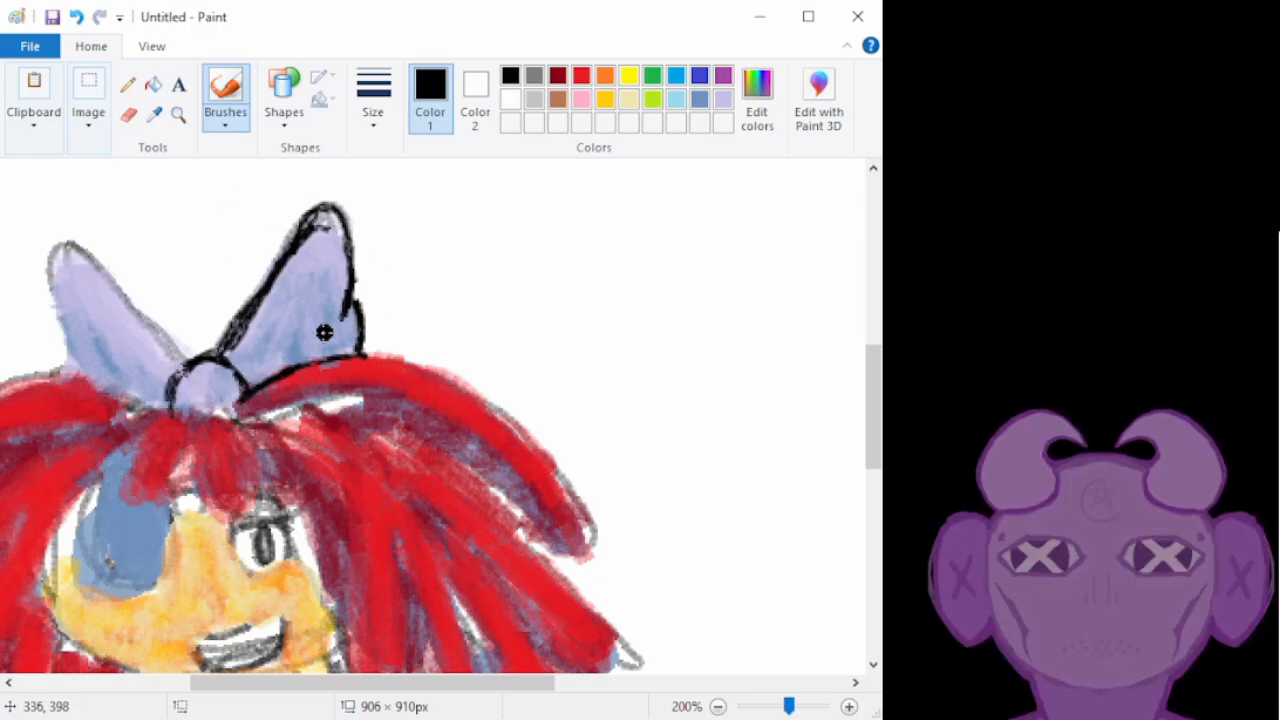
pyautogui.moveTo(340, 319); pyautogui.dragTo(286, 360)
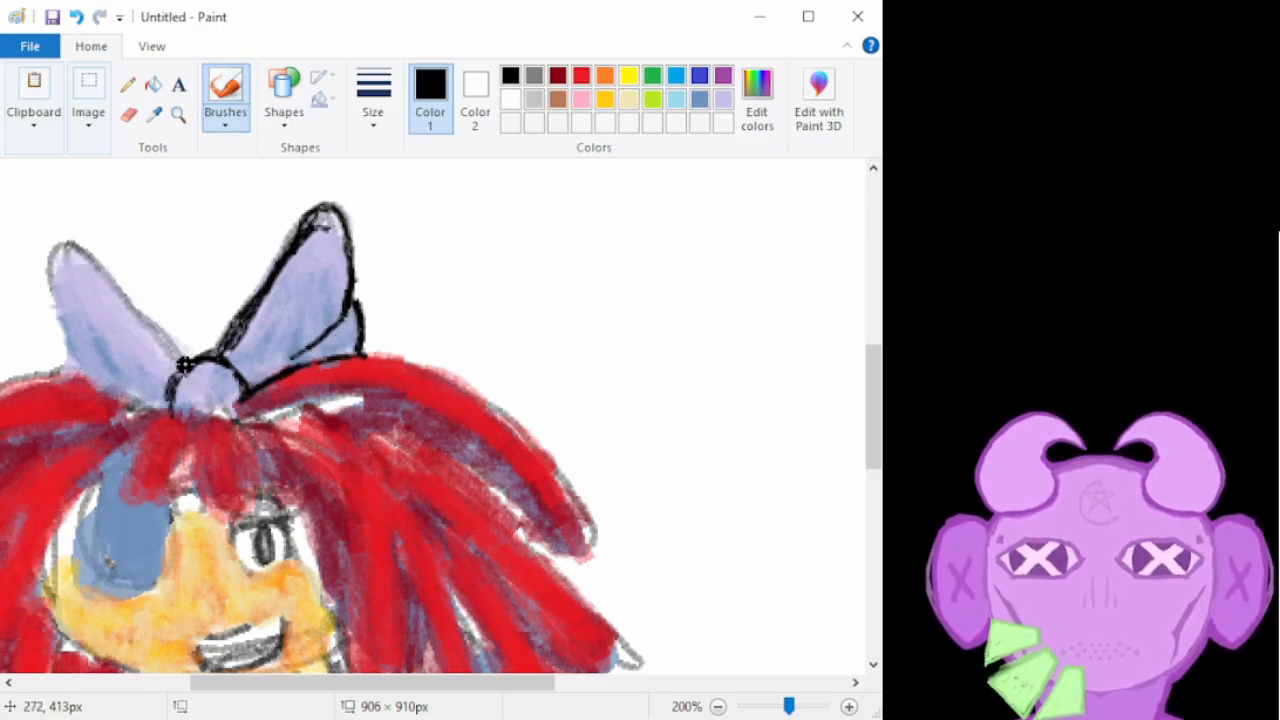
# Outline the bow's left loop in black and draw the fold line curving inside it toward the knot
pyautogui.moveTo(167, 343)
pyautogui.mouseDown()
pyautogui.moveTo(79, 253)
pyautogui.moveTo(77, 283)
pyautogui.moveTo(71, 262)
pyautogui.moveTo(126, 291)
pyautogui.moveTo(187, 361)
pyautogui.moveTo(148, 324)
pyautogui.mouseUp()
pyautogui.moveTo(108, 287)
pyautogui.mouseDown()
pyautogui.moveTo(72, 241)
pyautogui.moveTo(57, 245)
pyautogui.moveTo(68, 345)
pyautogui.mouseUp()
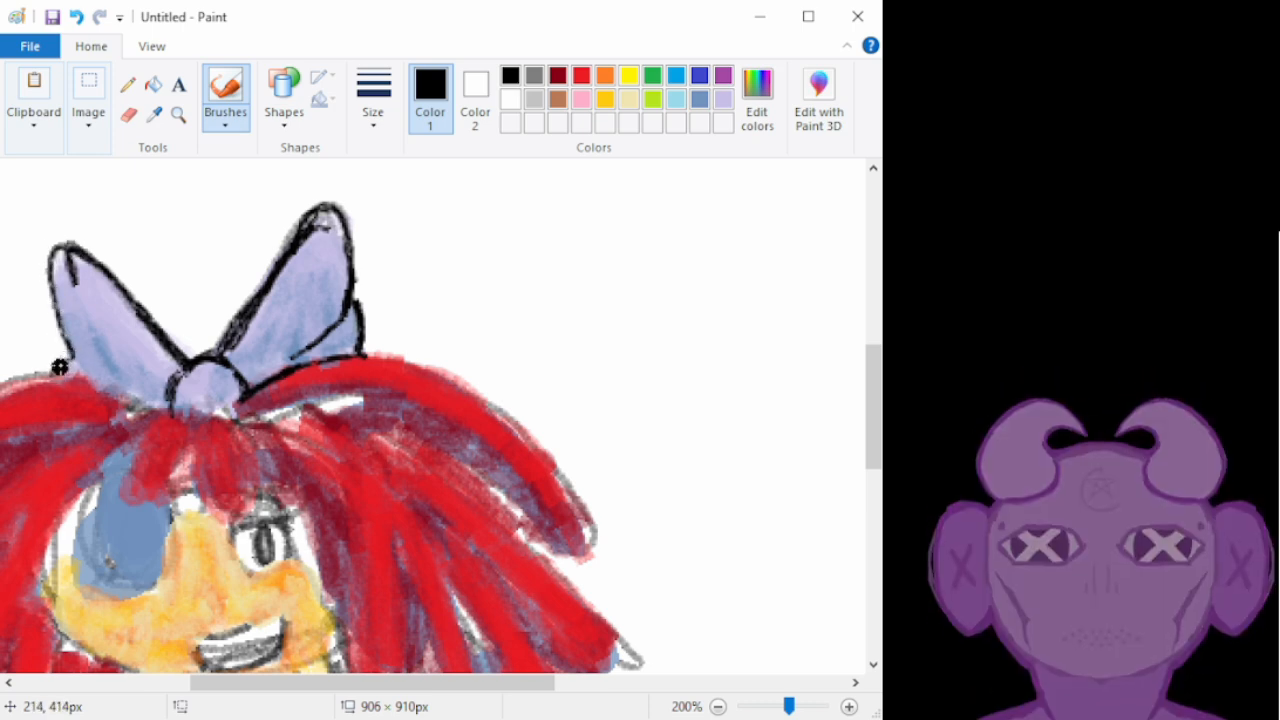
pyautogui.moveTo(83, 371)
pyautogui.mouseDown()
pyautogui.moveTo(51, 278)
pyautogui.moveTo(75, 249)
pyautogui.mouseUp()
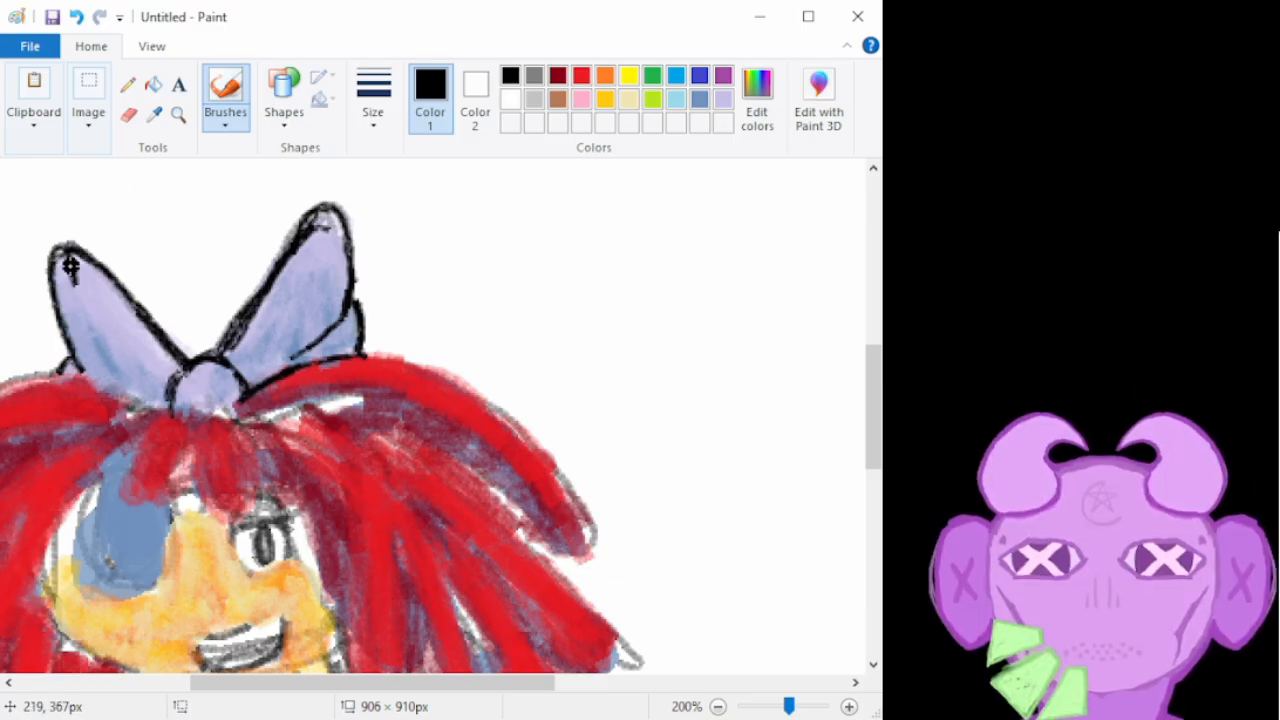
pyautogui.moveTo(72, 270); pyautogui.dragTo(112, 334)
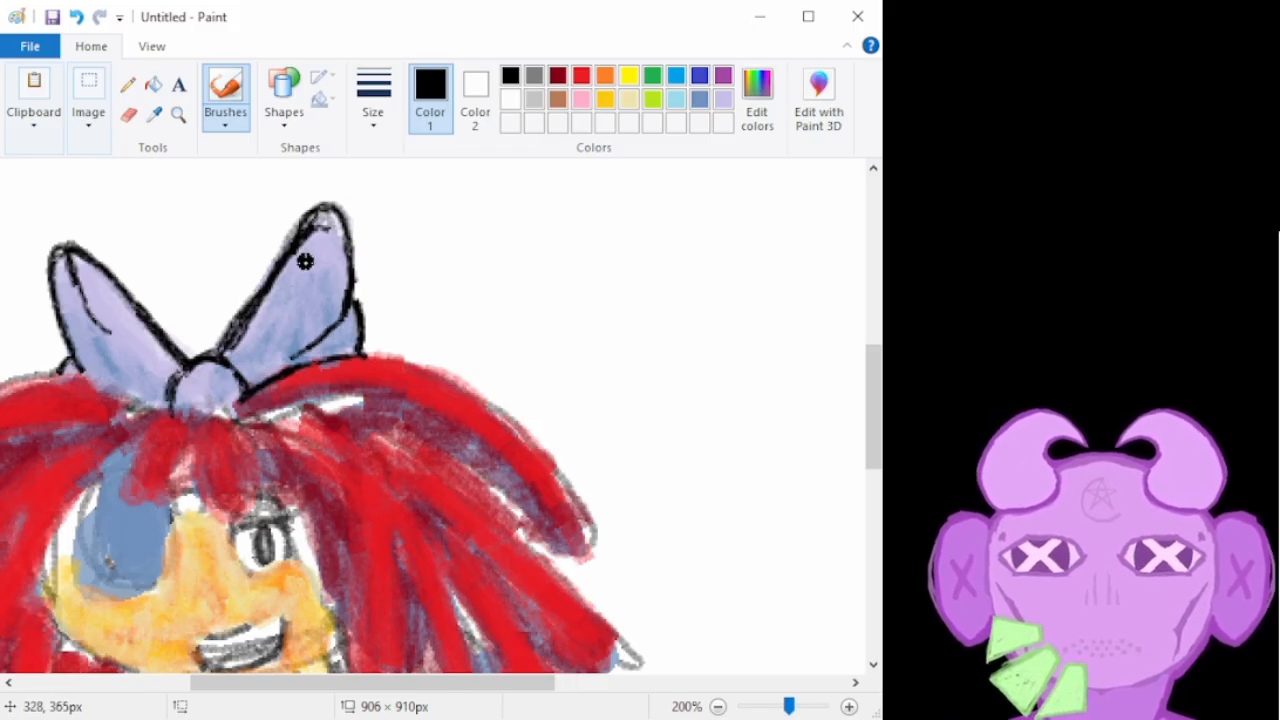
pyautogui.moveTo(102, 327); pyautogui.dragTo(154, 362)
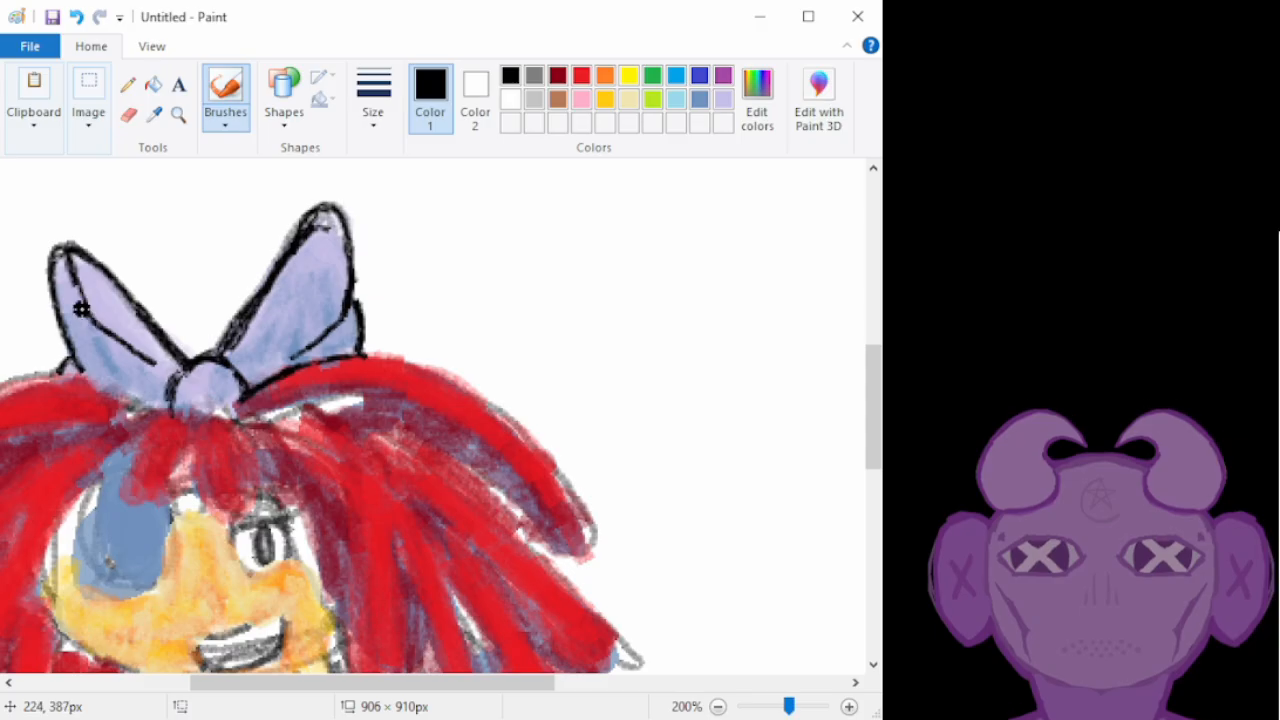
# Shade the area above the fold line in the bow's left loop by layering blue-gray and lavender
pyautogui.click(699, 99)
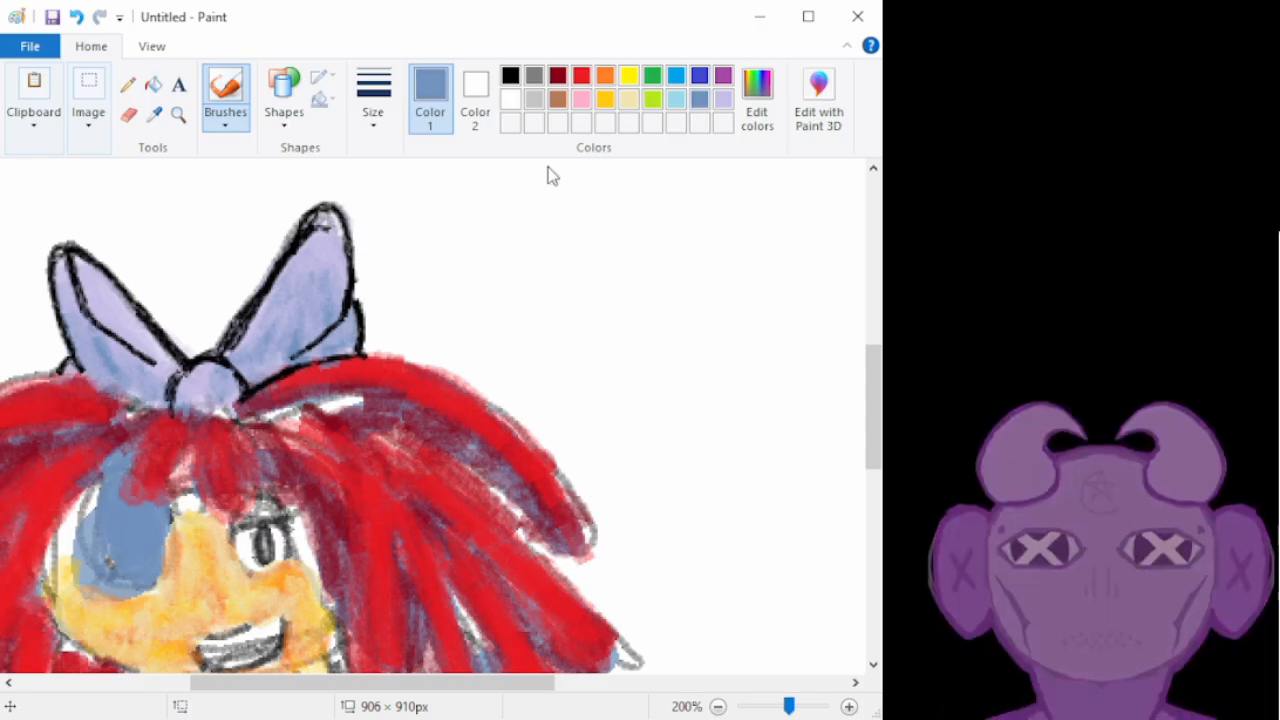
pyautogui.moveTo(91, 272)
pyautogui.mouseDown()
pyautogui.moveTo(99, 305)
pyautogui.moveTo(97, 288)
pyautogui.moveTo(143, 349)
pyautogui.moveTo(121, 317)
pyautogui.mouseUp()
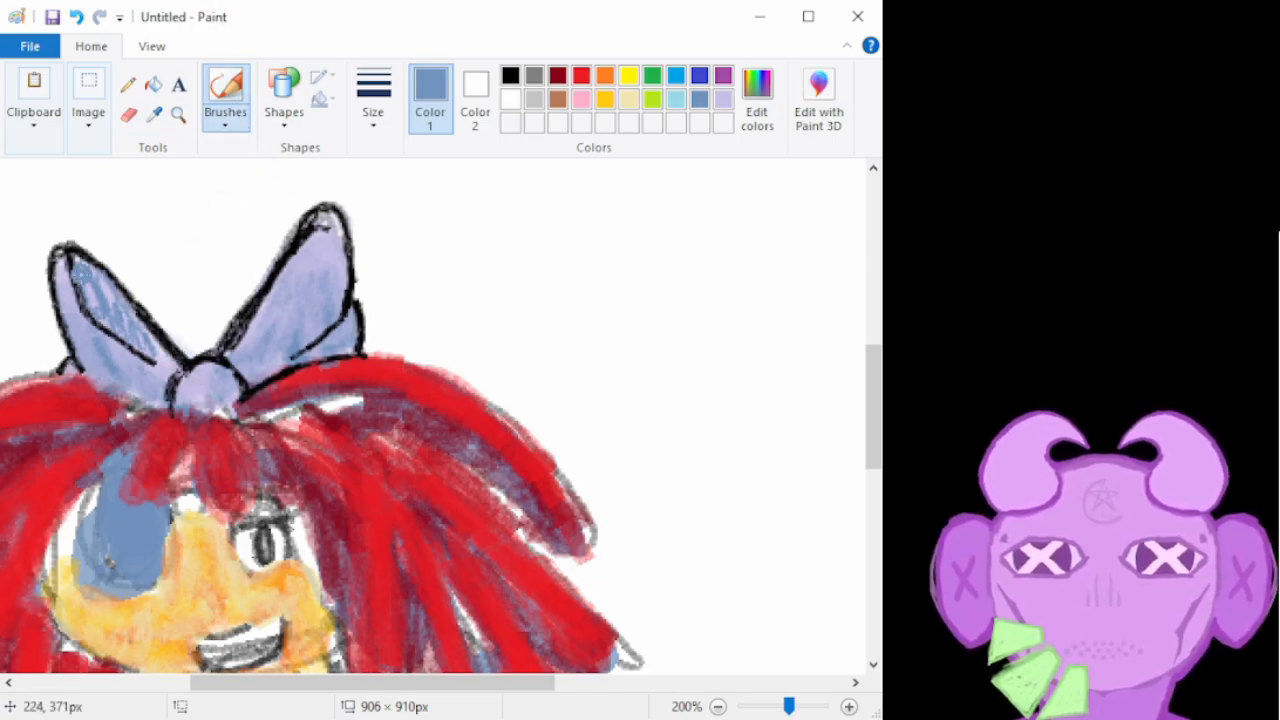
pyautogui.click(718, 100)
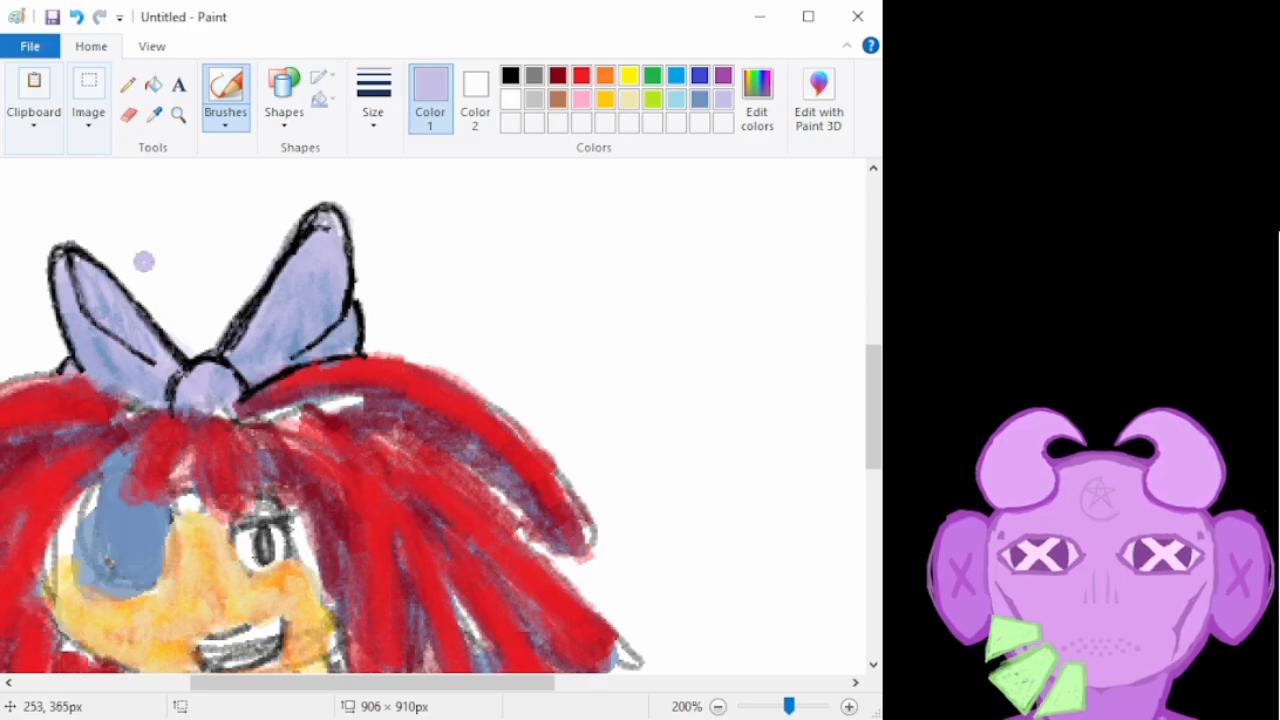
pyautogui.click(702, 100)
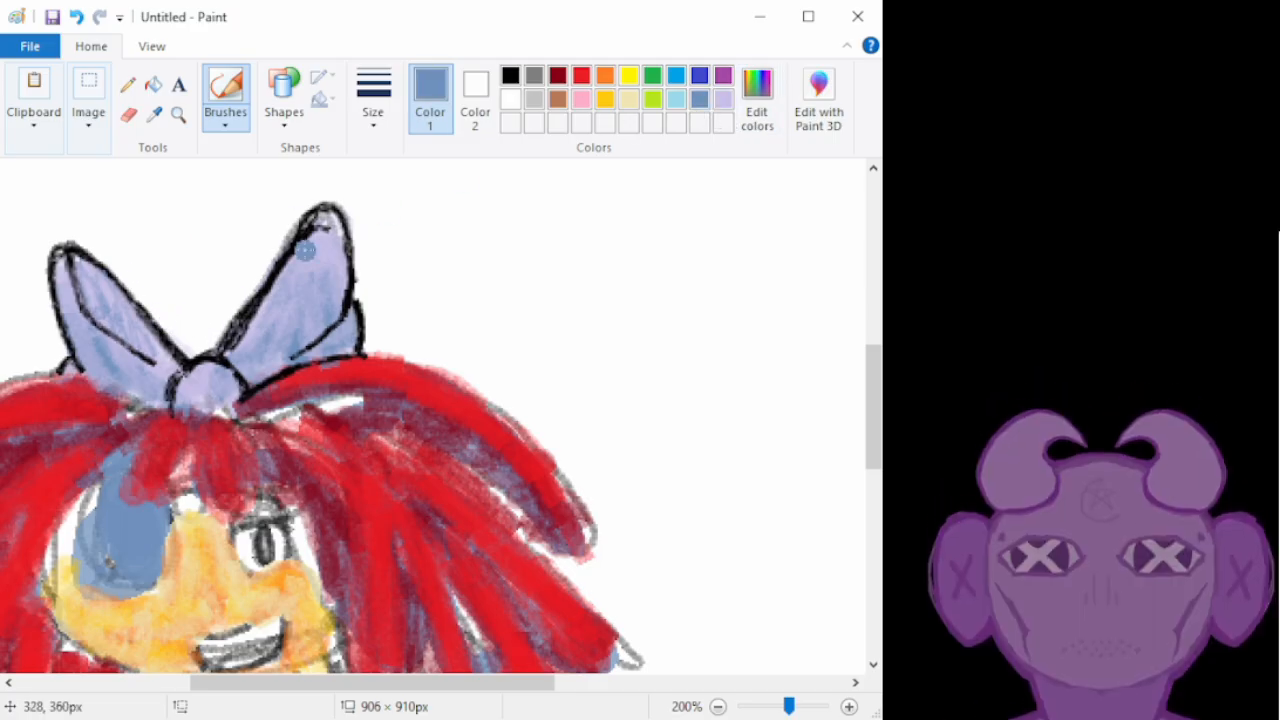
pyautogui.moveTo(90, 297)
pyautogui.mouseDown()
pyautogui.moveTo(145, 341)
pyautogui.moveTo(84, 275)
pyautogui.moveTo(144, 353)
pyautogui.mouseUp()
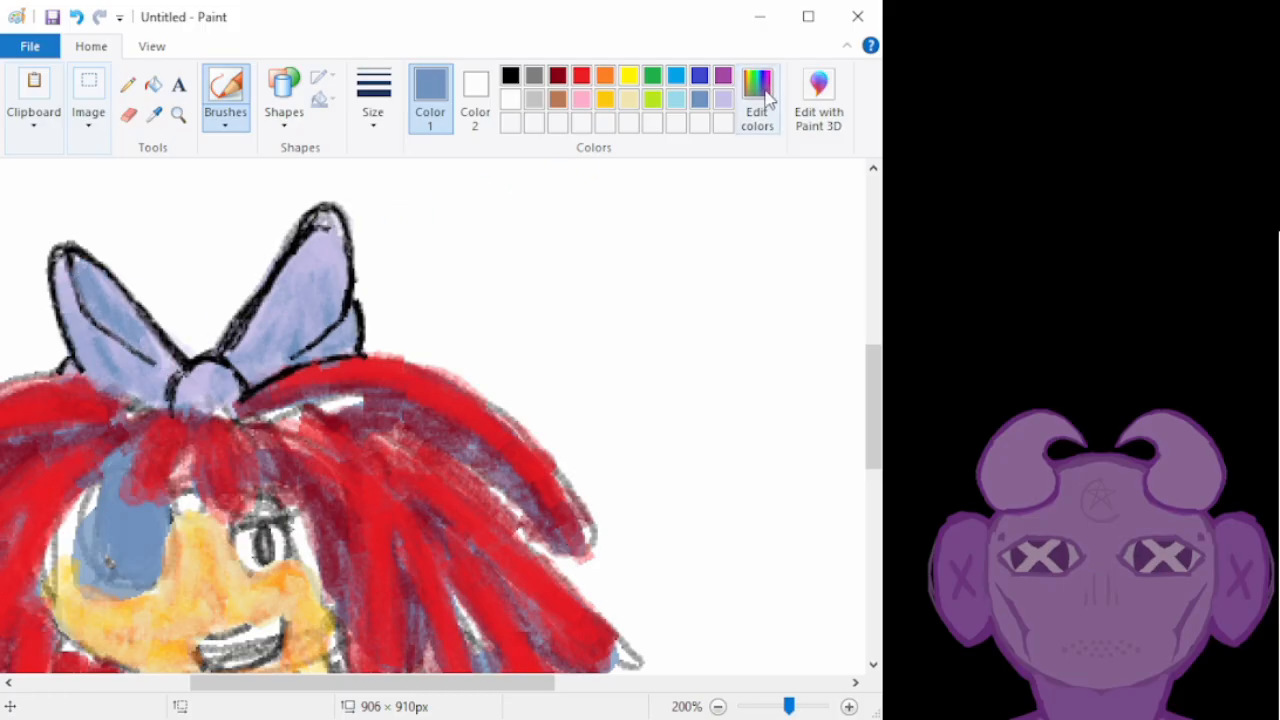
pyautogui.click(722, 98)
pyautogui.moveTo(80, 270)
pyautogui.mouseDown()
pyautogui.moveTo(96, 316)
pyautogui.moveTo(154, 332)
pyautogui.moveTo(96, 270)
pyautogui.mouseUp()
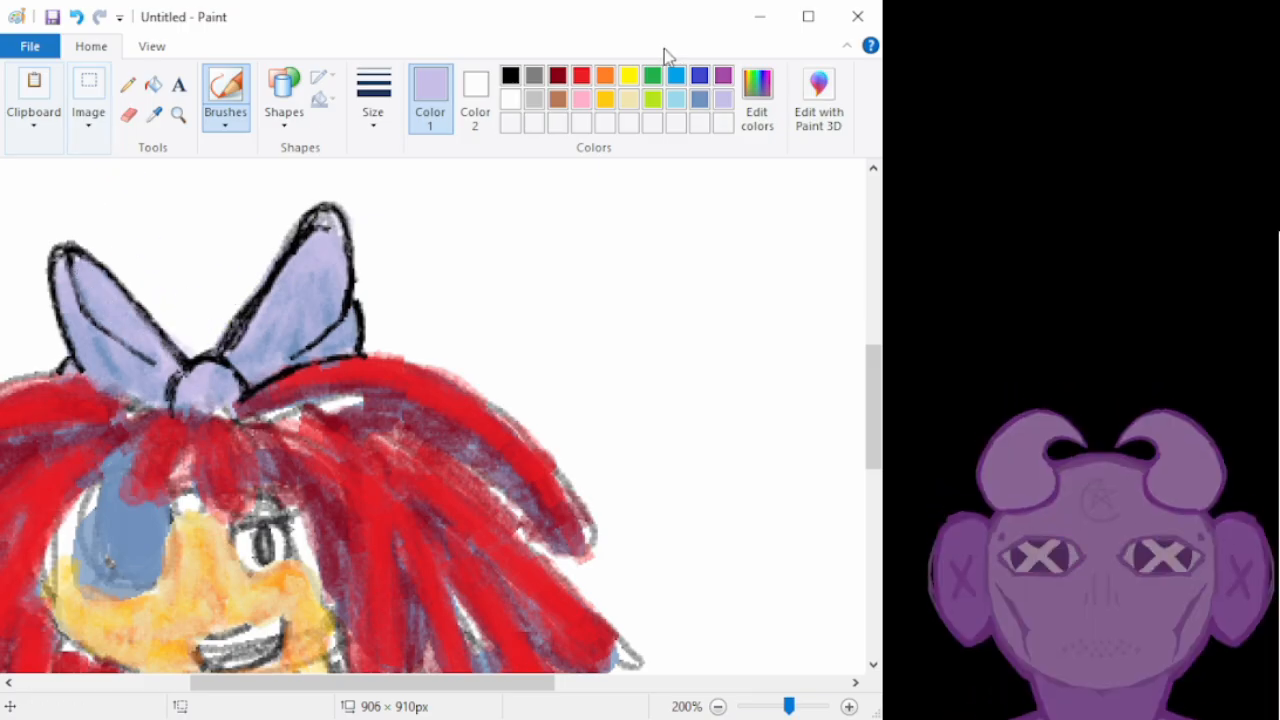
pyautogui.click(699, 98)
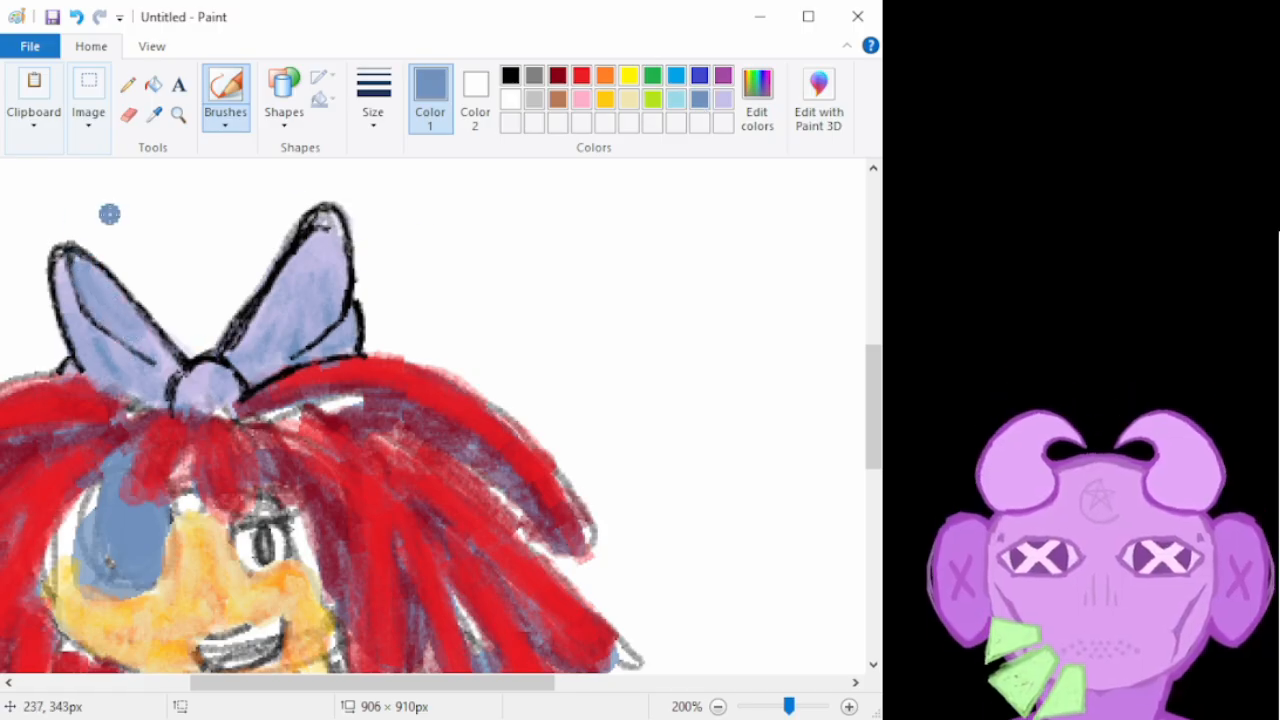
pyautogui.click(723, 98)
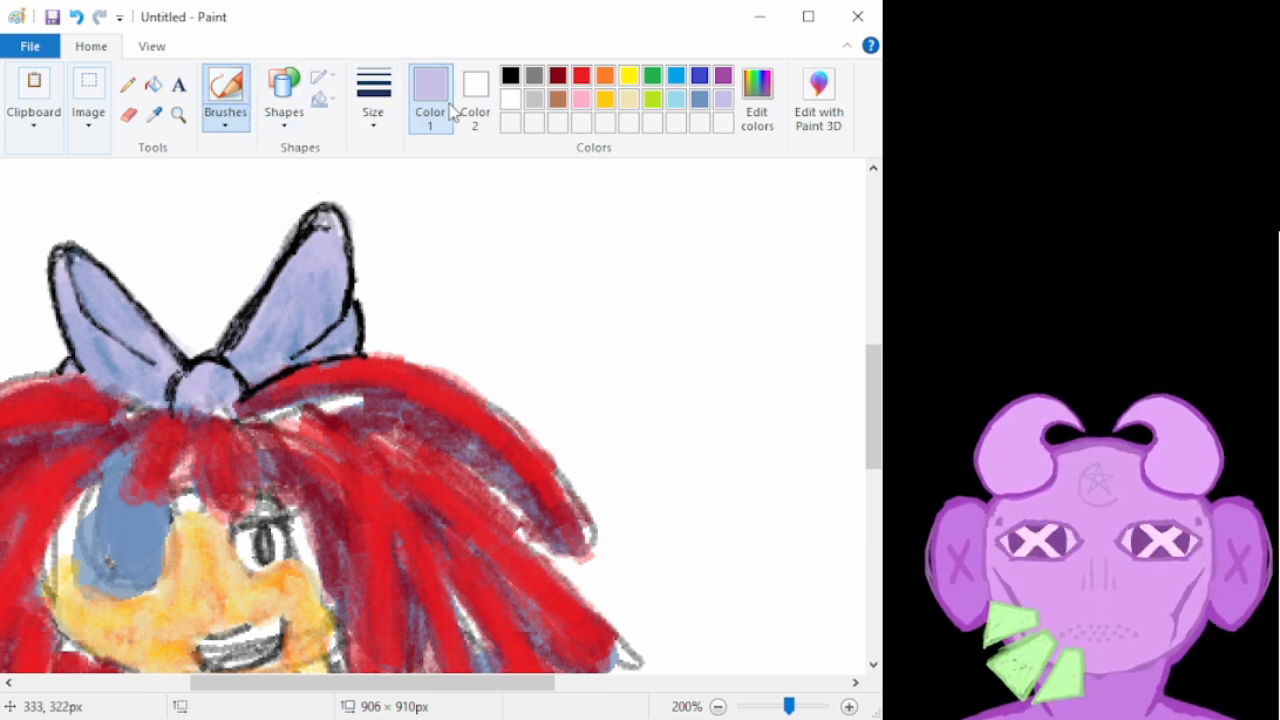
# Outline the blue button eye on the face in black
pyautogui.click(510, 76)
pyautogui.moveTo(497, 689); pyautogui.dragTo(410, 700)
pyautogui.moveTo(286, 531)
pyautogui.mouseDown()
pyautogui.moveTo(270, 581)
pyautogui.moveTo(322, 595)
pyautogui.moveTo(346, 555)
pyautogui.moveTo(329, 487)
pyautogui.moveTo(306, 505)
pyautogui.moveTo(304, 483)
pyautogui.moveTo(266, 493)
pyautogui.moveTo(264, 580)
pyautogui.moveTo(336, 603)
pyautogui.moveTo(315, 601)
pyautogui.moveTo(352, 582)
pyautogui.mouseUp()
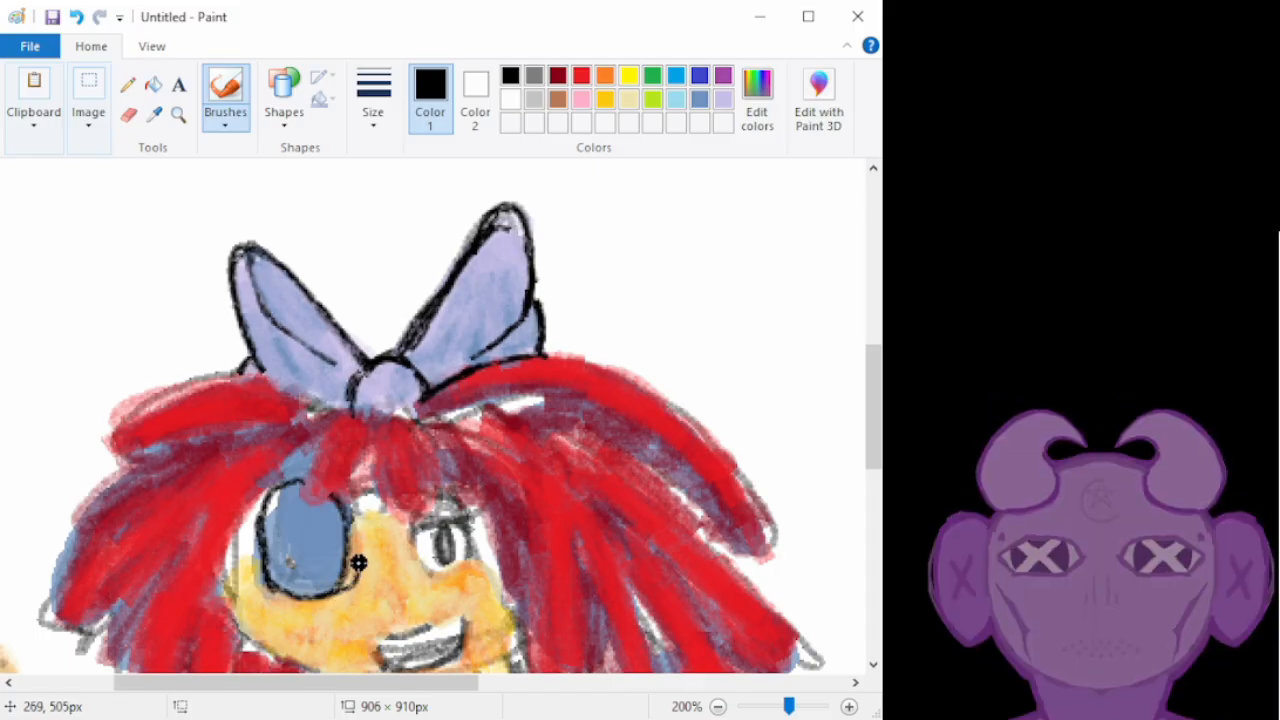
# Add the button eye's rim line in black and outline the hair lock beside the bow's left loop, striping it with curved lines
pyautogui.moveTo(354, 507)
pyautogui.mouseDown()
pyautogui.moveTo(360, 561)
pyautogui.moveTo(346, 587)
pyautogui.mouseUp()
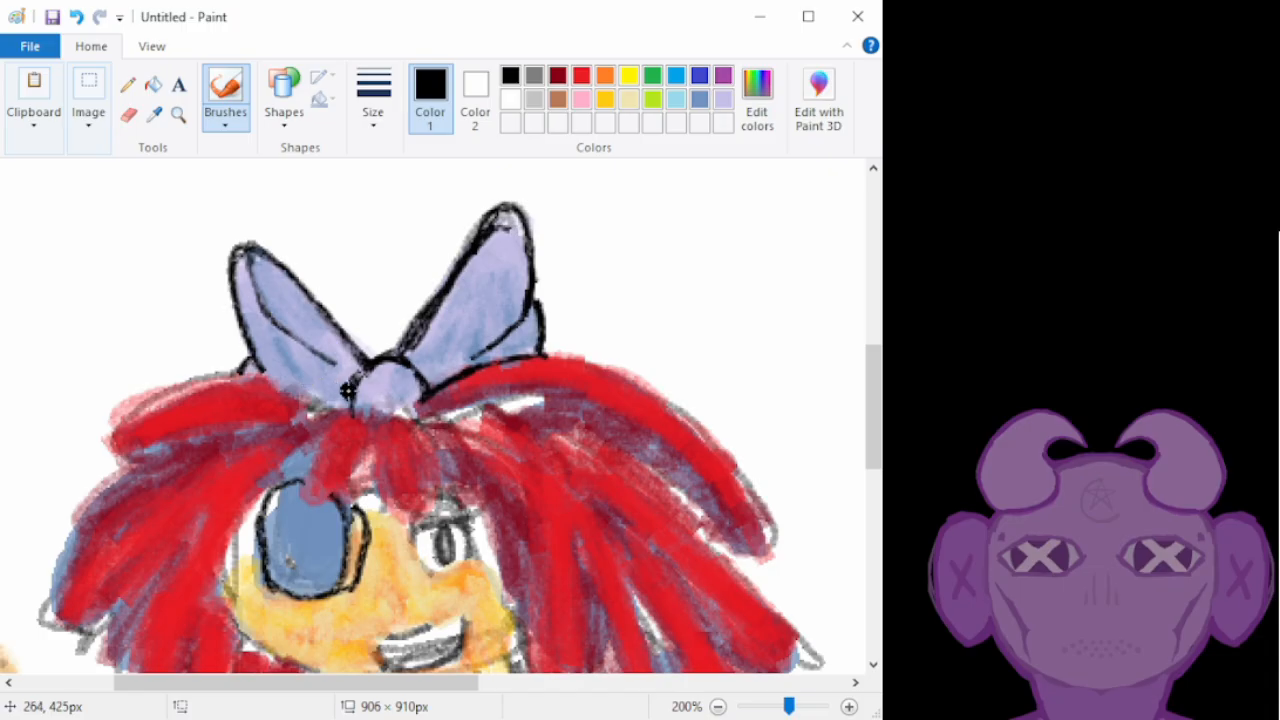
pyautogui.moveTo(229, 371)
pyautogui.mouseDown()
pyautogui.moveTo(130, 410)
pyautogui.moveTo(109, 448)
pyautogui.moveTo(150, 470)
pyautogui.mouseUp()
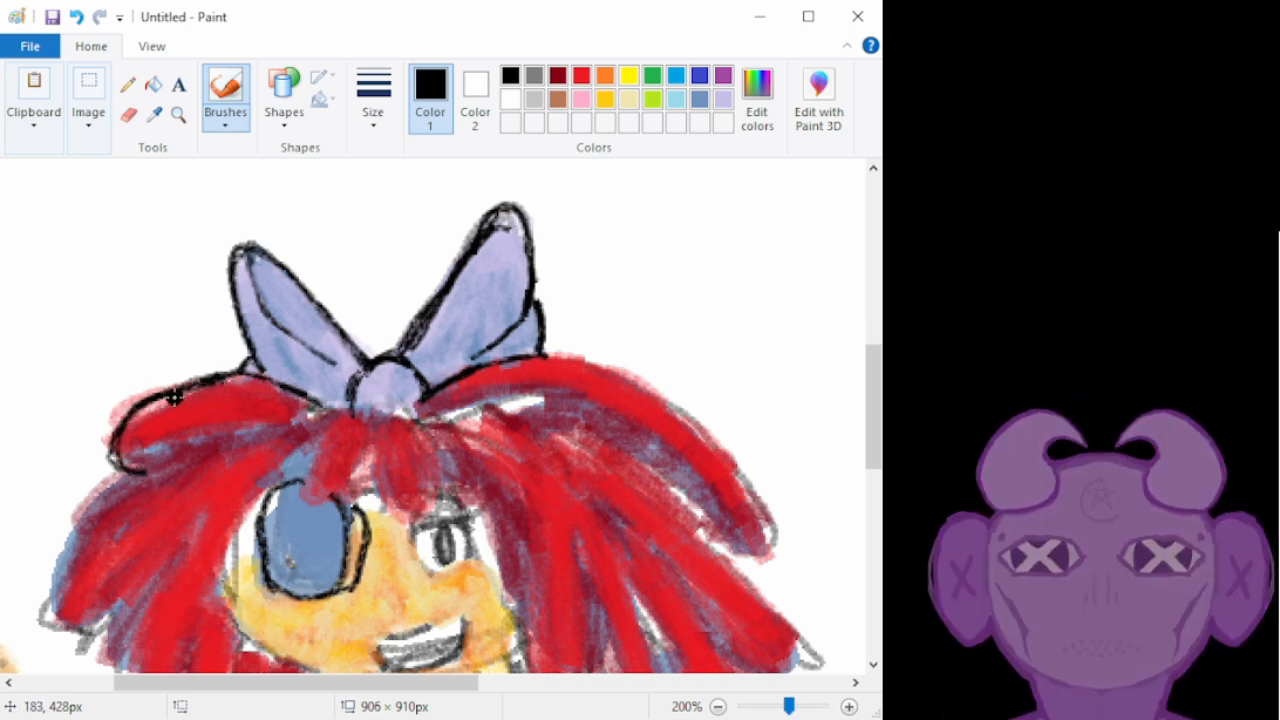
pyautogui.moveTo(198, 384)
pyautogui.mouseDown()
pyautogui.moveTo(156, 428)
pyautogui.moveTo(150, 458)
pyautogui.moveTo(204, 416)
pyautogui.moveTo(193, 428)
pyautogui.mouseUp()
pyautogui.moveTo(135, 470)
pyautogui.mouseDown()
pyautogui.moveTo(224, 436)
pyautogui.moveTo(311, 429)
pyautogui.mouseUp()
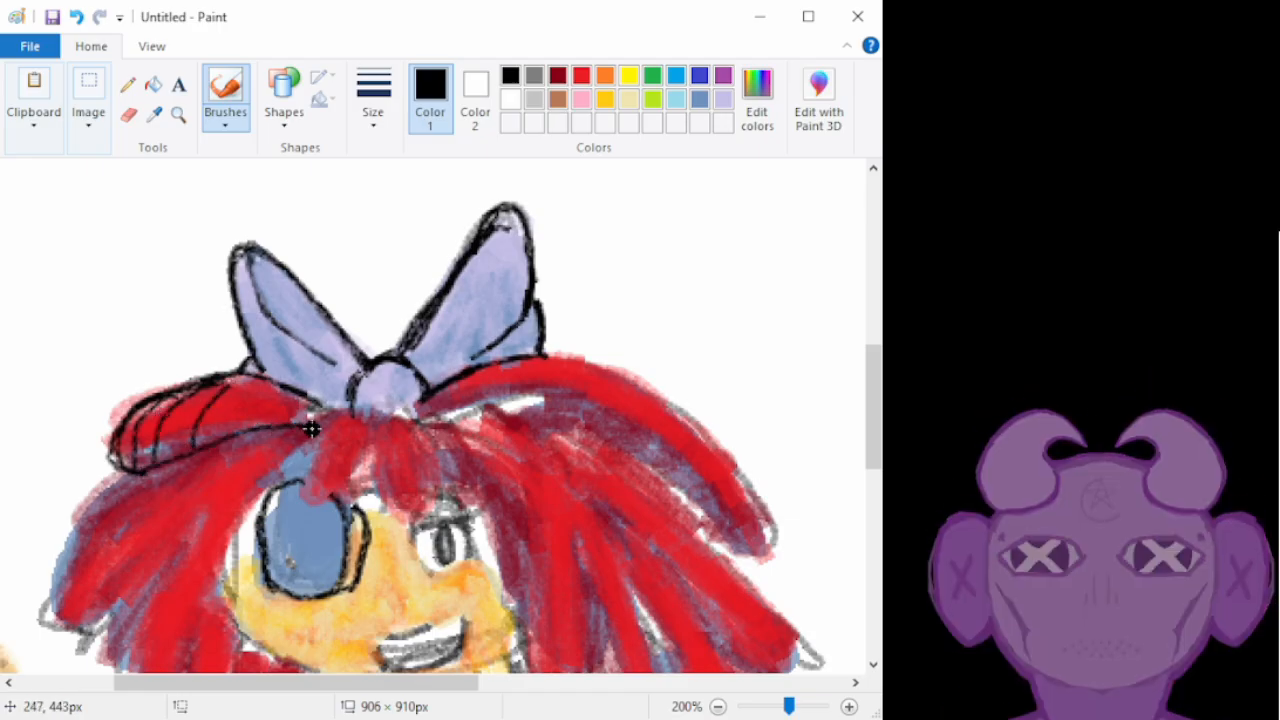
pyautogui.moveTo(263, 391)
pyautogui.mouseDown()
pyautogui.moveTo(221, 418)
pyautogui.moveTo(228, 435)
pyautogui.moveTo(289, 396)
pyautogui.moveTo(257, 428)
pyautogui.moveTo(294, 423)
pyautogui.mouseUp()
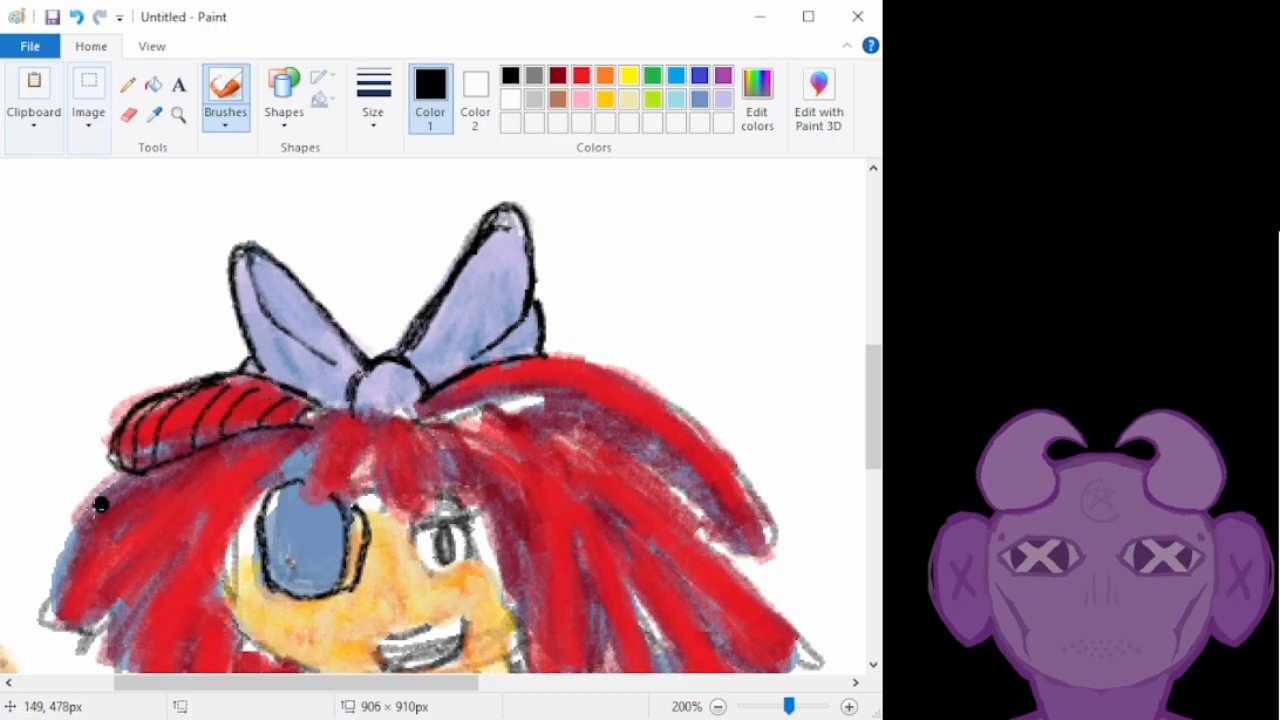
# Outline the next hair lock down on the left side of the head in black and draw curved stripes across it
pyautogui.moveTo(141, 479)
pyautogui.mouseDown()
pyautogui.moveTo(81, 527)
pyautogui.moveTo(55, 599)
pyautogui.mouseUp()
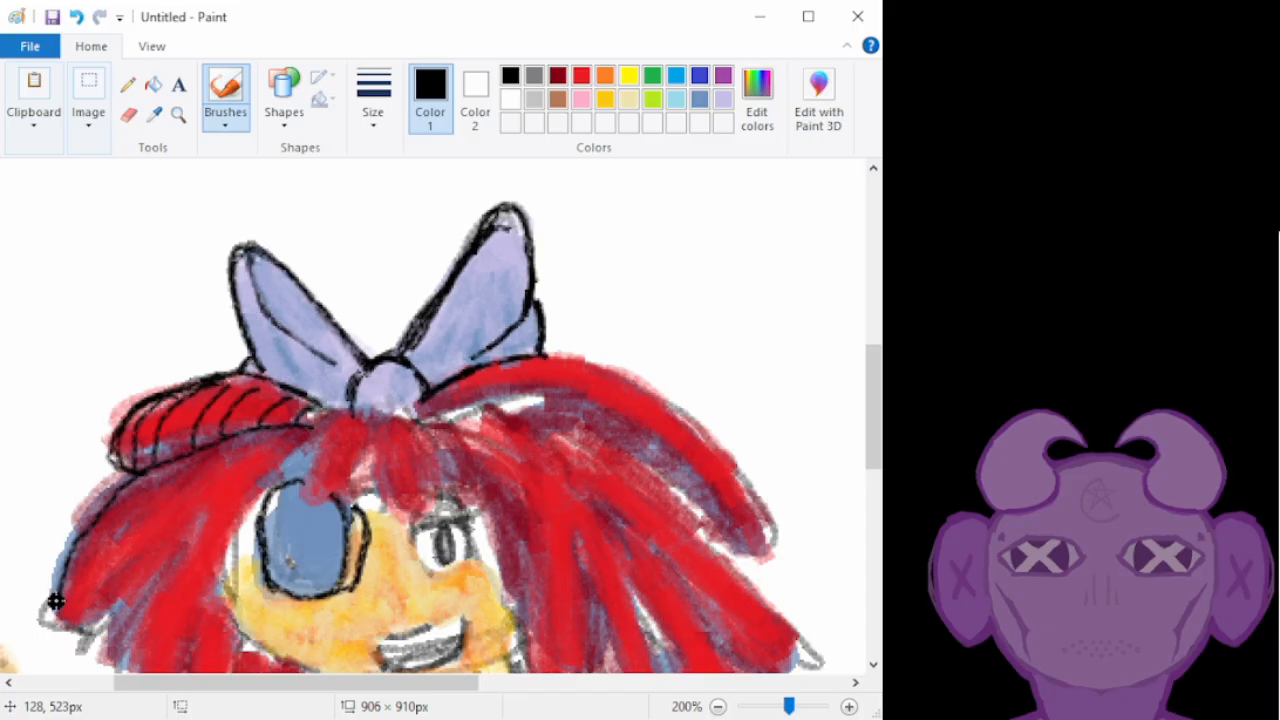
pyautogui.moveTo(57, 587); pyautogui.dragTo(84, 643)
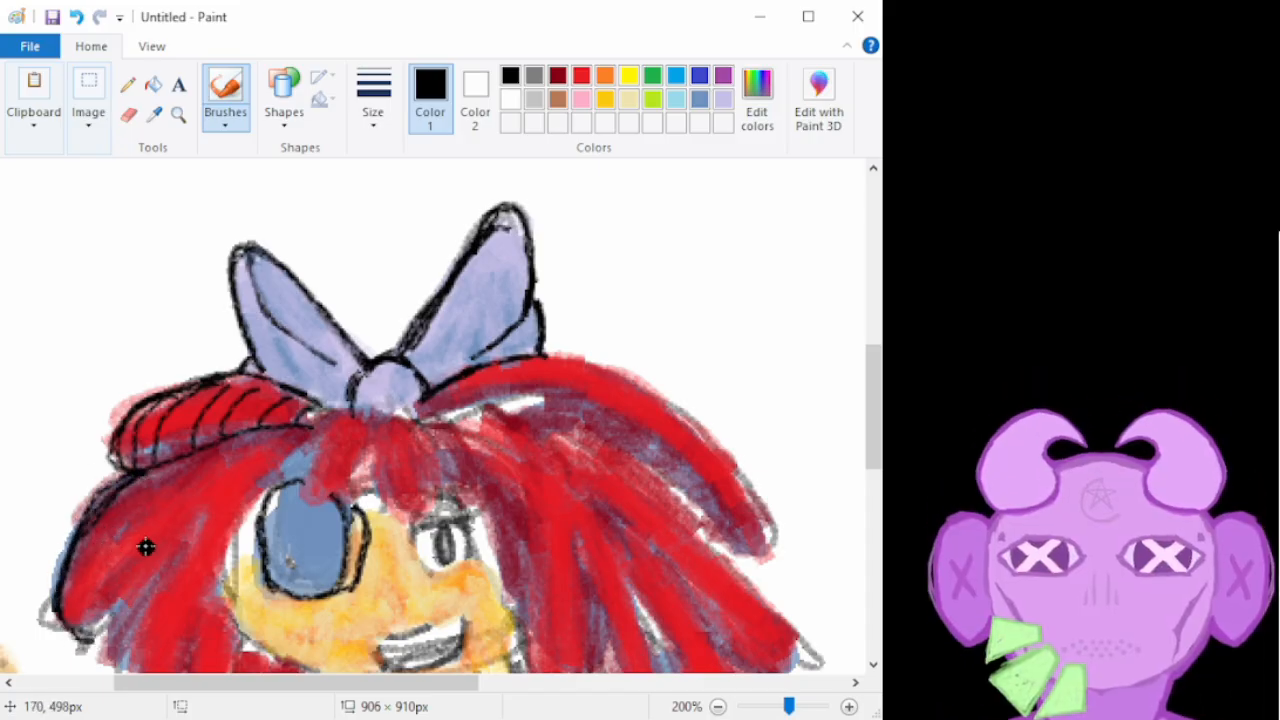
pyautogui.moveTo(258, 435)
pyautogui.mouseDown()
pyautogui.moveTo(262, 425)
pyautogui.moveTo(164, 549)
pyautogui.moveTo(112, 674)
pyautogui.mouseUp()
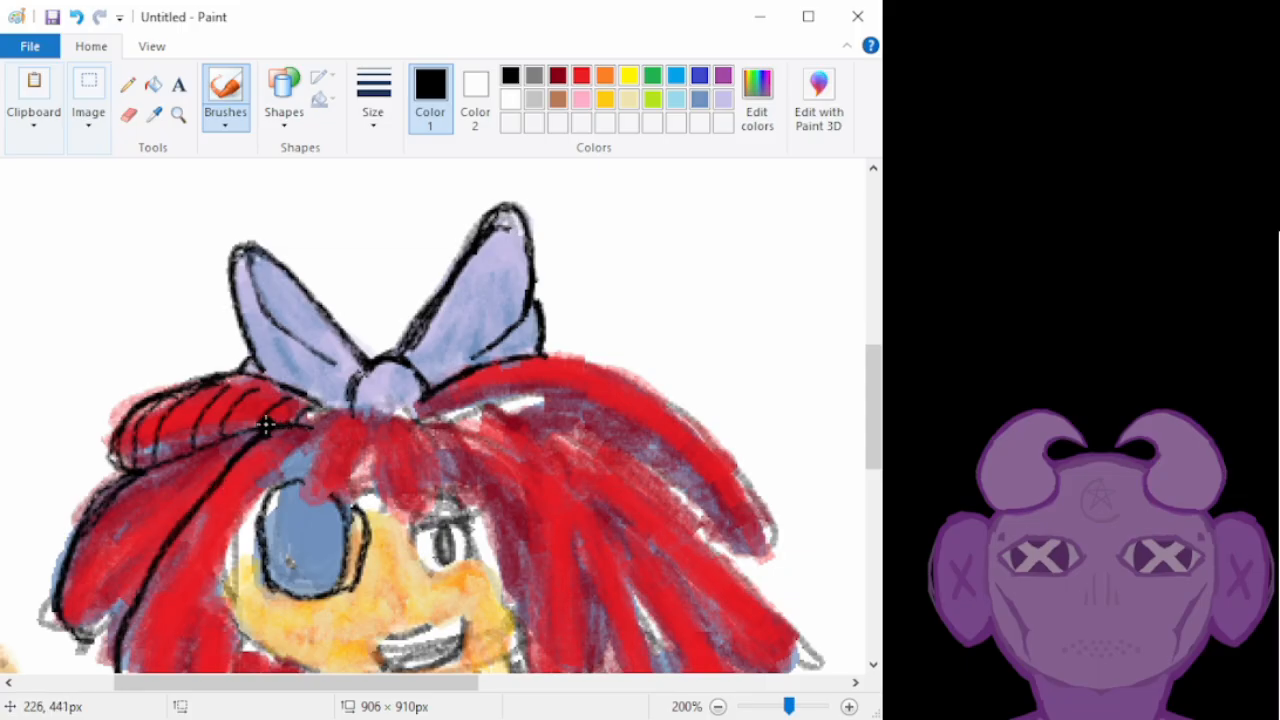
pyautogui.moveTo(89, 640)
pyautogui.mouseDown()
pyautogui.moveTo(123, 635)
pyautogui.moveTo(83, 640)
pyautogui.mouseUp()
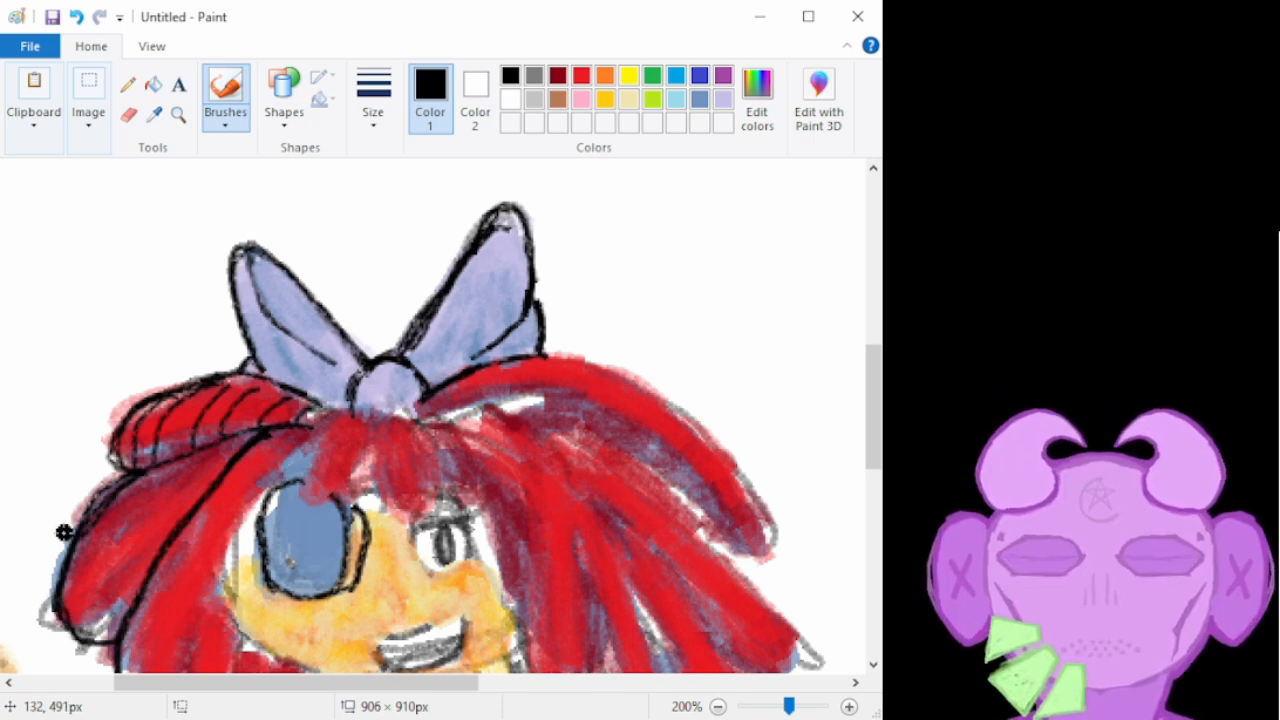
pyautogui.moveTo(75, 588); pyautogui.dragTo(114, 625)
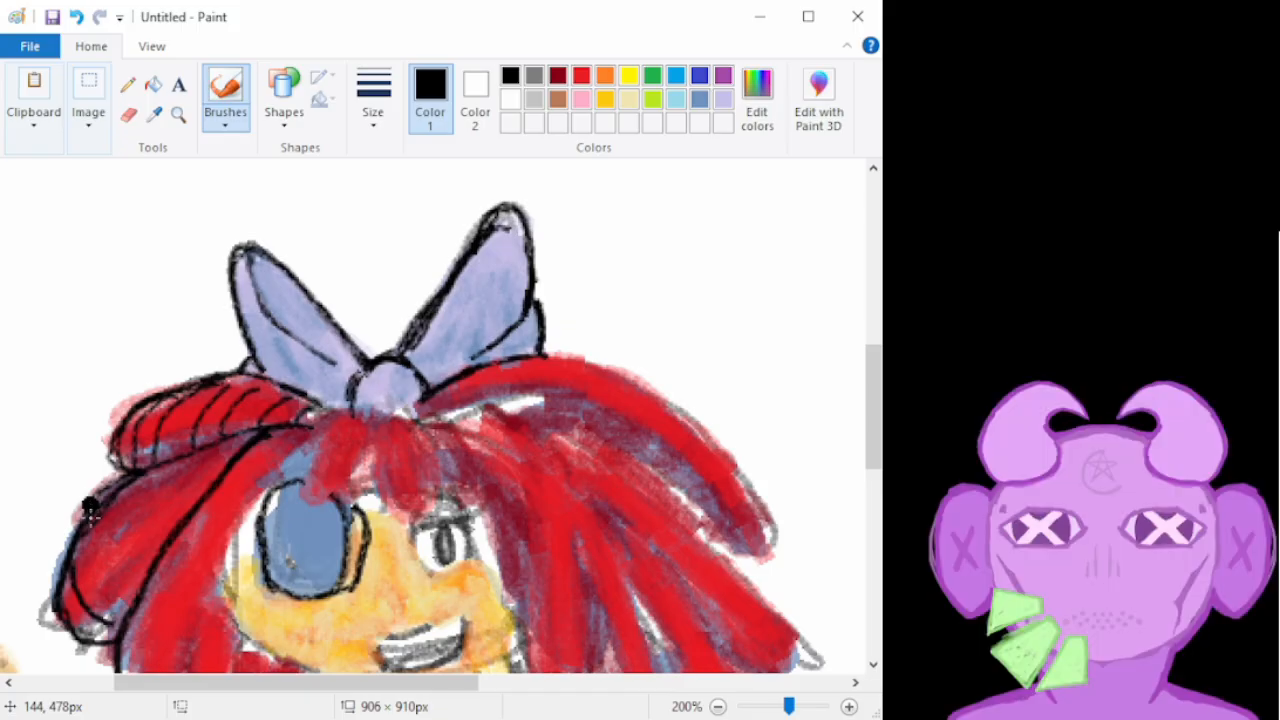
pyautogui.moveTo(95, 497); pyautogui.dragTo(111, 593)
pyautogui.moveTo(129, 486)
pyautogui.mouseDown()
pyautogui.moveTo(125, 534)
pyautogui.moveTo(148, 572)
pyautogui.moveTo(128, 508)
pyautogui.moveTo(158, 487)
pyautogui.moveTo(168, 529)
pyautogui.moveTo(163, 497)
pyautogui.moveTo(193, 458)
pyautogui.mouseUp()
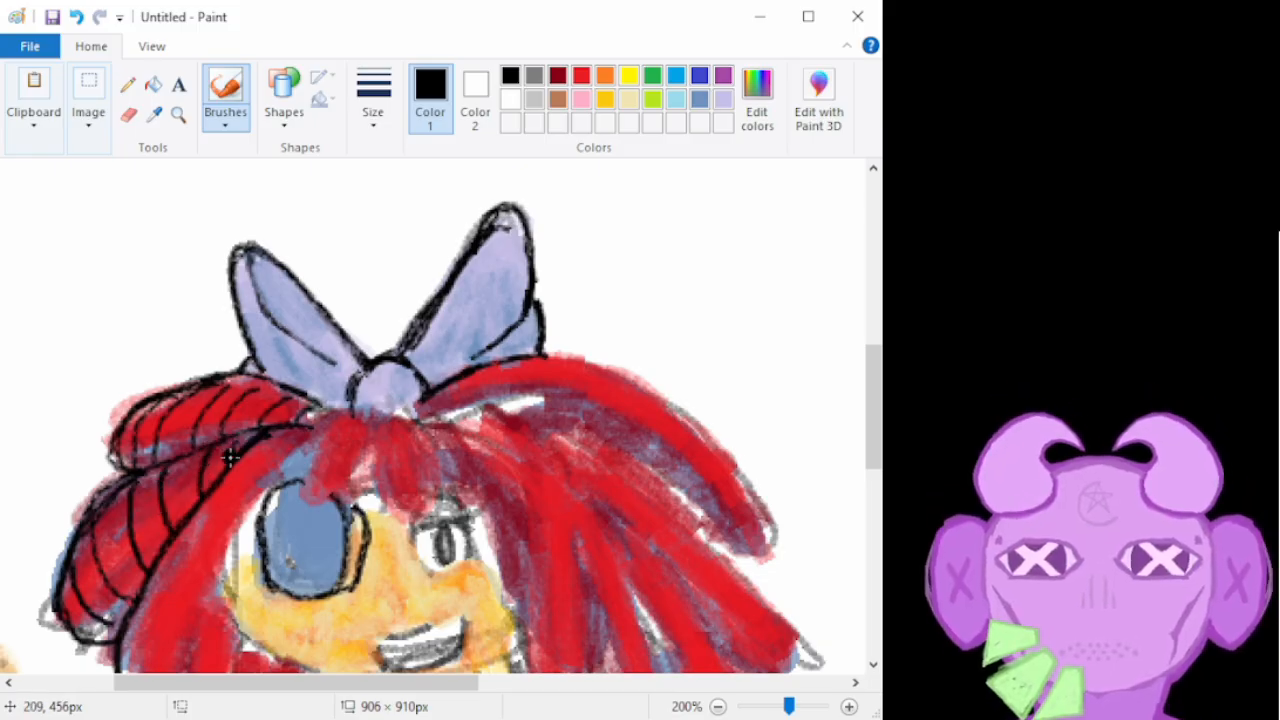
# Outline the two short bangs and the remaining hair locks beside the face's left edge in black, adding curved stripes
pyautogui.moveTo(869, 403); pyautogui.dragTo(871, 450)
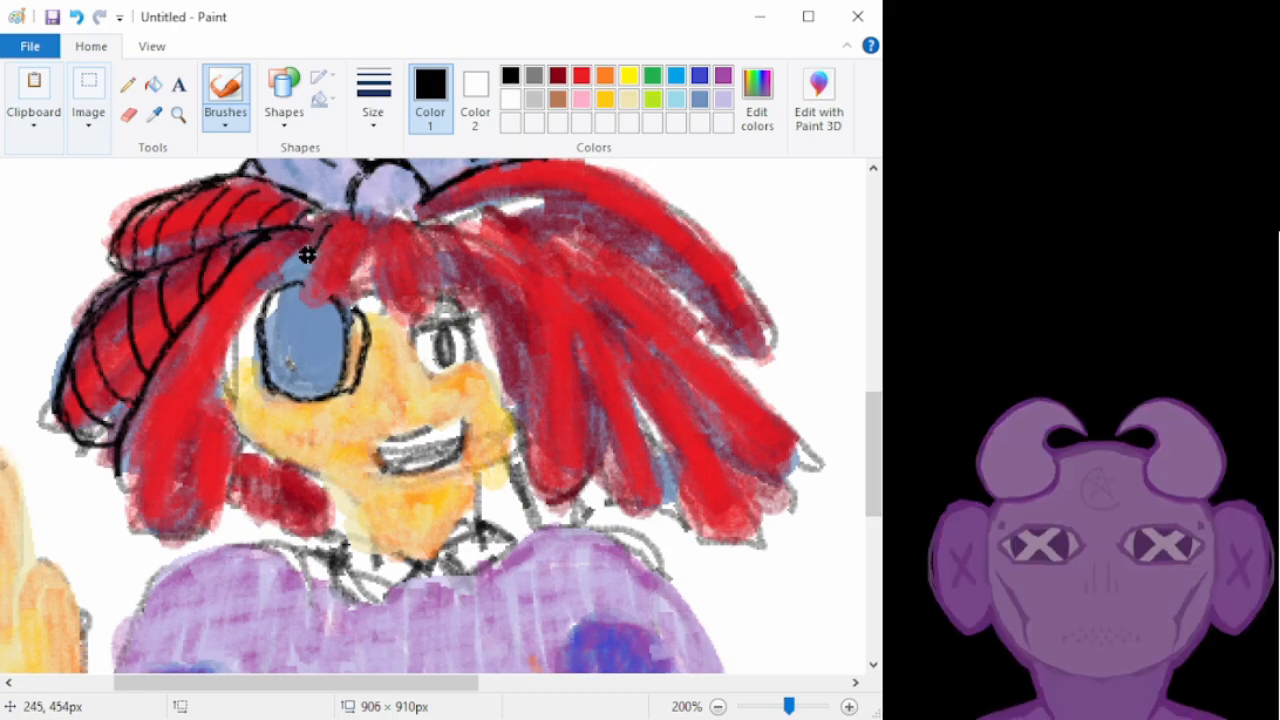
pyautogui.moveTo(370, 234)
pyautogui.mouseDown()
pyautogui.moveTo(350, 290)
pyautogui.moveTo(313, 307)
pyautogui.moveTo(302, 270)
pyautogui.moveTo(322, 235)
pyautogui.moveTo(353, 233)
pyautogui.mouseUp()
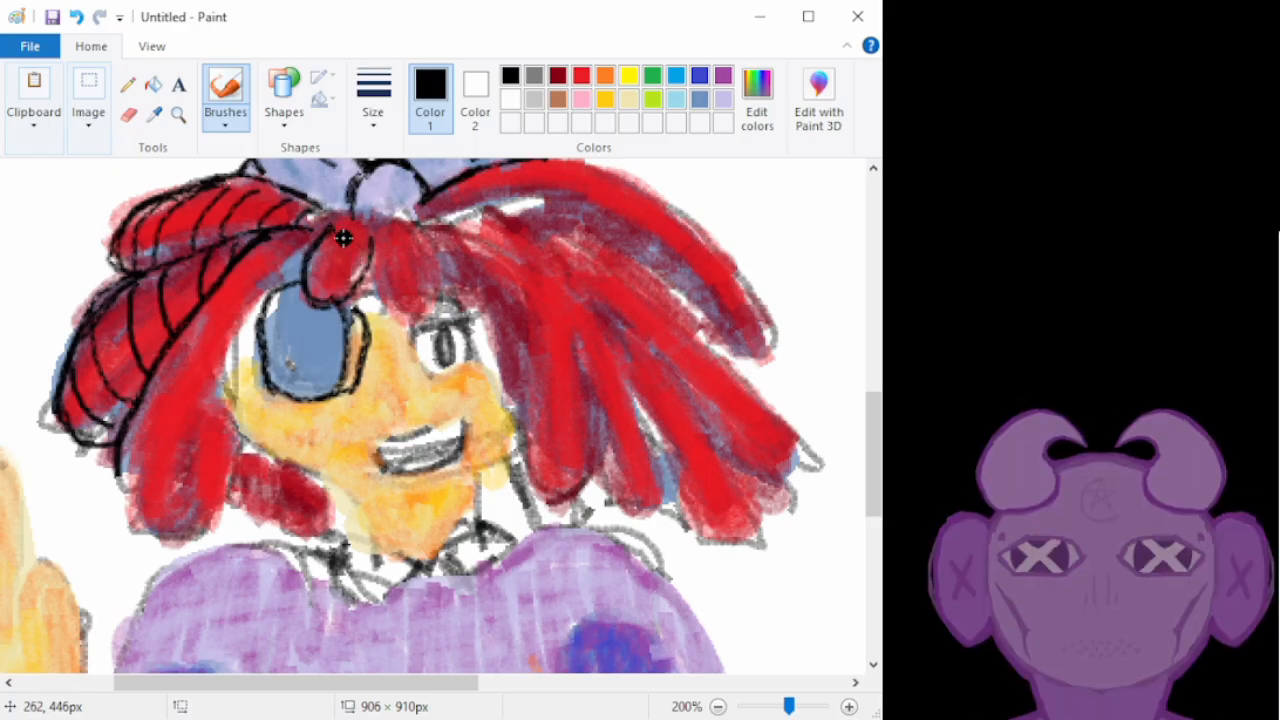
pyautogui.moveTo(337, 279)
pyautogui.mouseDown()
pyautogui.moveTo(329, 263)
pyautogui.moveTo(347, 285)
pyautogui.mouseUp()
pyautogui.moveTo(337, 241)
pyautogui.mouseDown()
pyautogui.moveTo(346, 225)
pyautogui.moveTo(401, 242)
pyautogui.moveTo(381, 233)
pyautogui.moveTo(409, 309)
pyautogui.mouseUp()
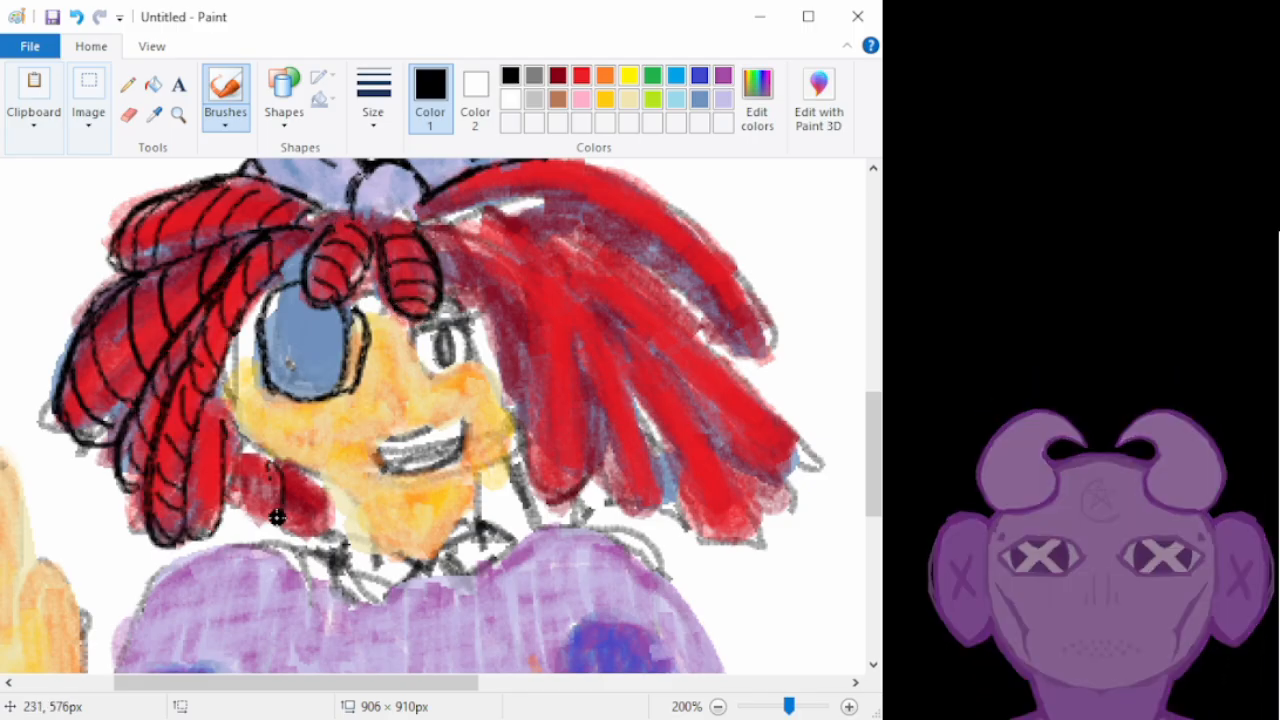
pyautogui.moveTo(276, 523)
pyautogui.mouseDown()
pyautogui.moveTo(242, 451)
pyautogui.moveTo(247, 515)
pyautogui.moveTo(236, 467)
pyautogui.moveTo(226, 519)
pyautogui.mouseUp()
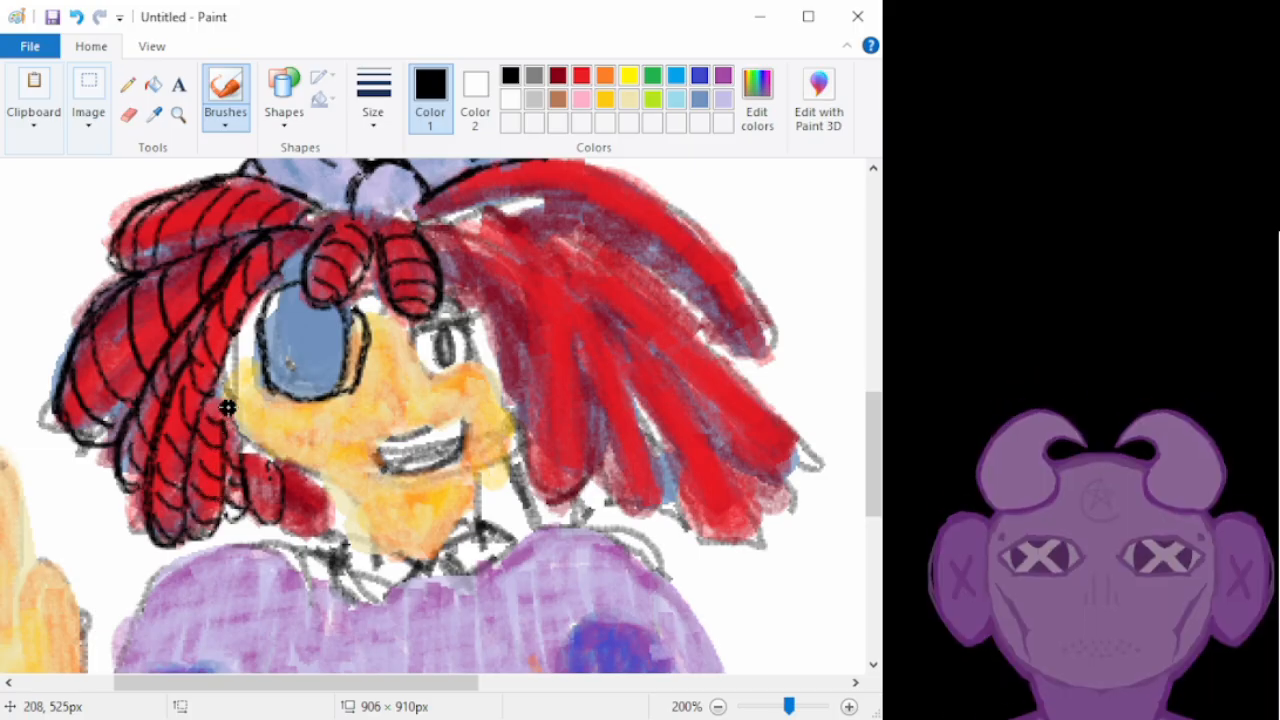
# Outline the face's jawline and the open right eye with its upper eyelid in black
pyautogui.moveTo(224, 396)
pyautogui.mouseDown()
pyautogui.moveTo(264, 448)
pyautogui.moveTo(327, 477)
pyautogui.moveTo(479, 470)
pyautogui.moveTo(517, 449)
pyautogui.mouseUp()
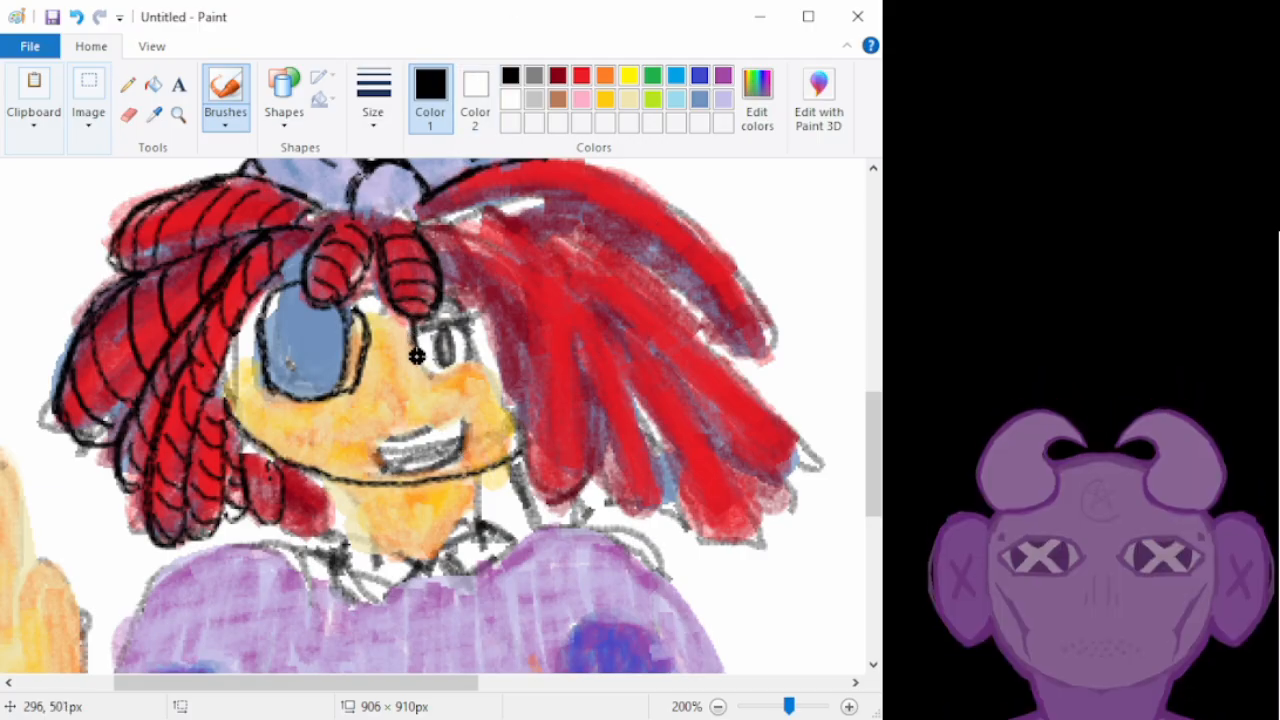
pyautogui.moveTo(416, 356); pyautogui.dragTo(465, 380)
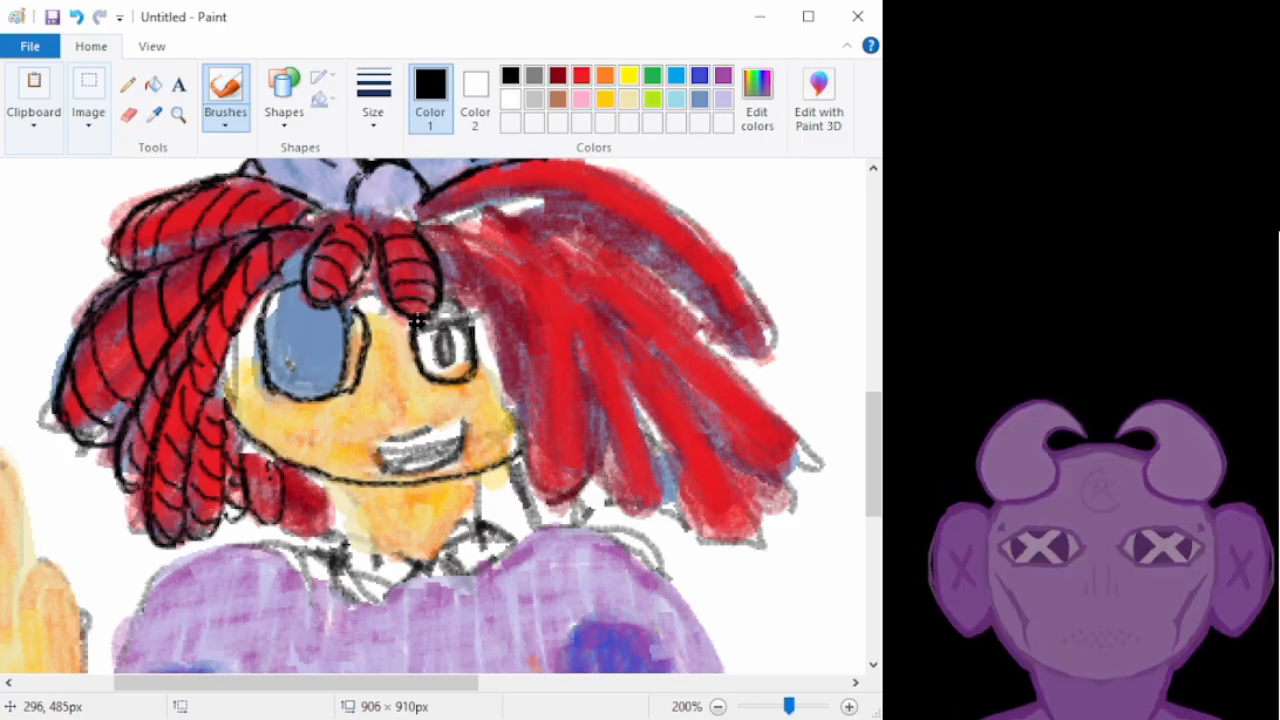
pyautogui.hotkey('ctrl', 'z')
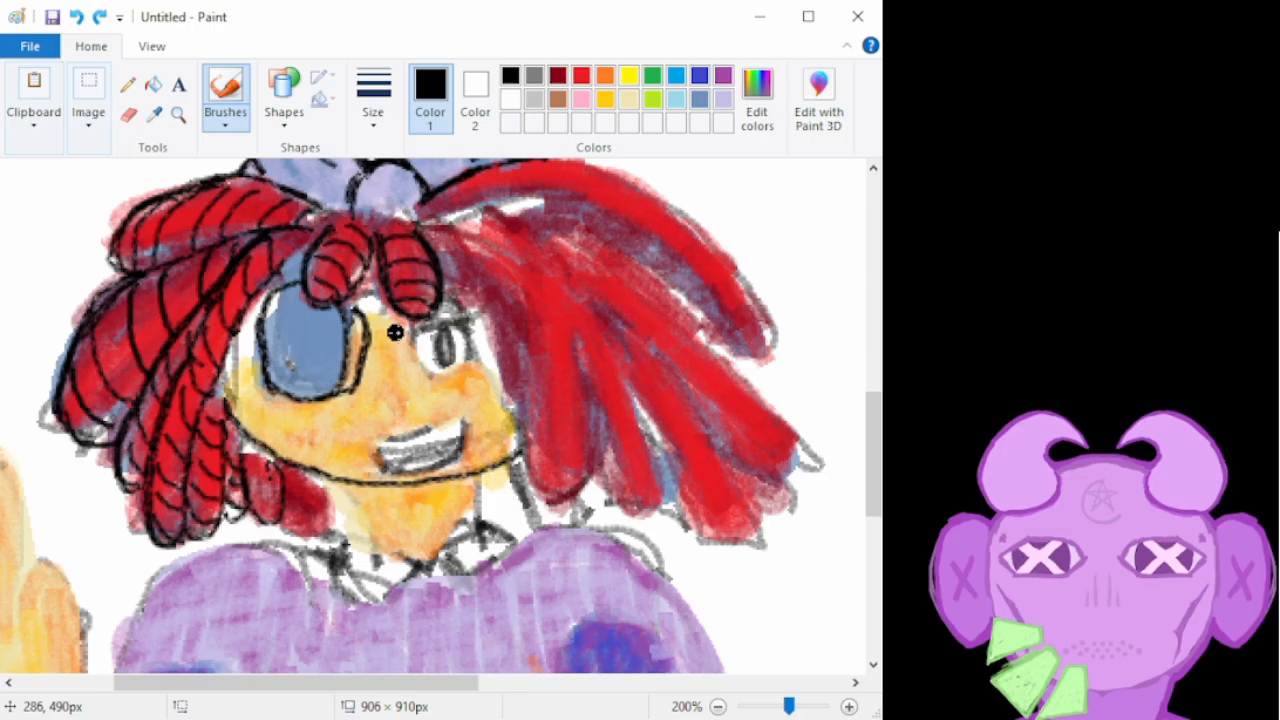
pyautogui.moveTo(404, 318)
pyautogui.mouseDown()
pyautogui.moveTo(423, 366)
pyautogui.moveTo(445, 381)
pyautogui.mouseUp()
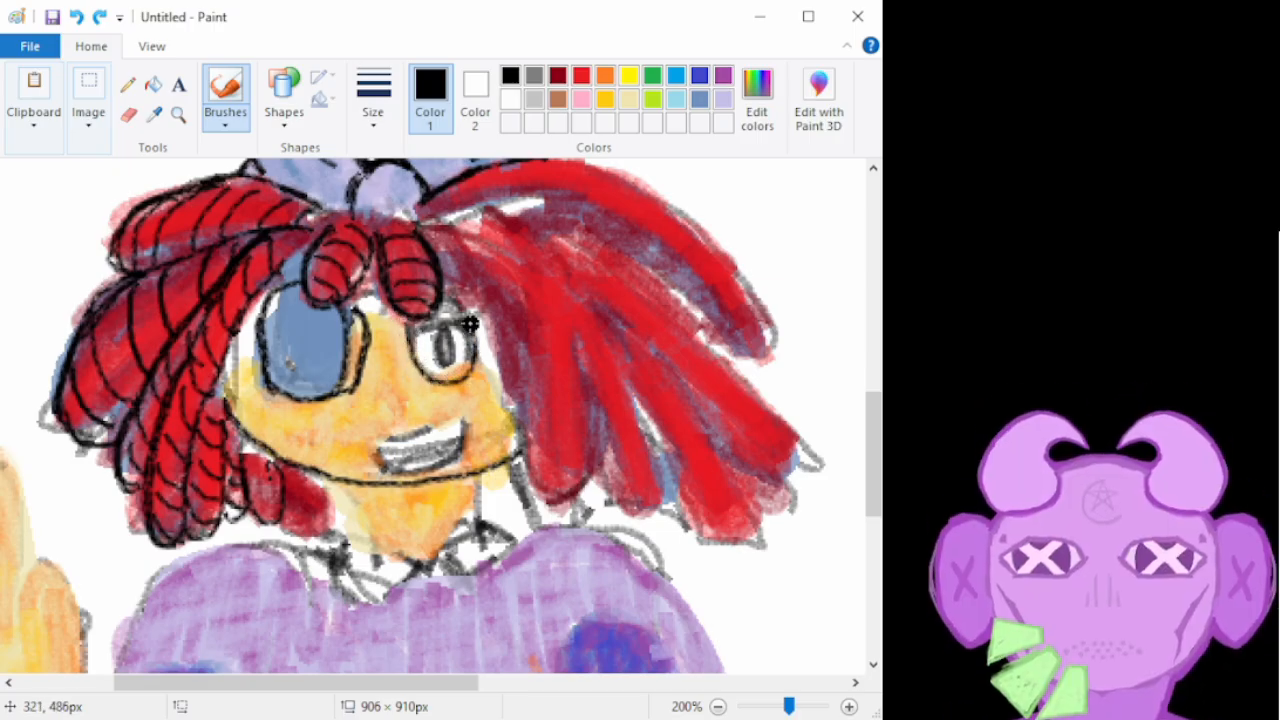
pyautogui.moveTo(461, 311)
pyautogui.mouseDown()
pyautogui.moveTo(472, 347)
pyautogui.moveTo(458, 377)
pyautogui.moveTo(430, 375)
pyautogui.moveTo(408, 334)
pyautogui.mouseUp()
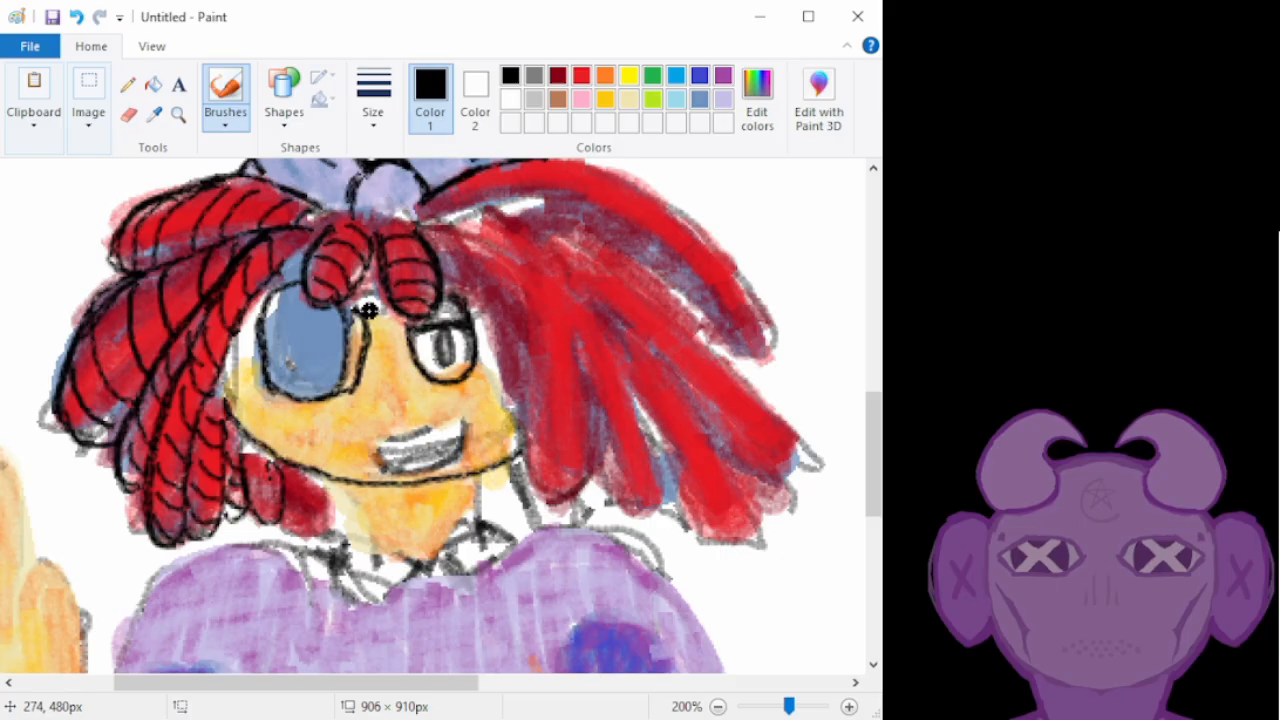
# Draw the crossed stitching thread and its holes inside the blue button eye in black
pyautogui.moveTo(317, 318)
pyautogui.mouseDown()
pyautogui.moveTo(289, 372)
pyautogui.moveTo(284, 333)
pyautogui.mouseUp()
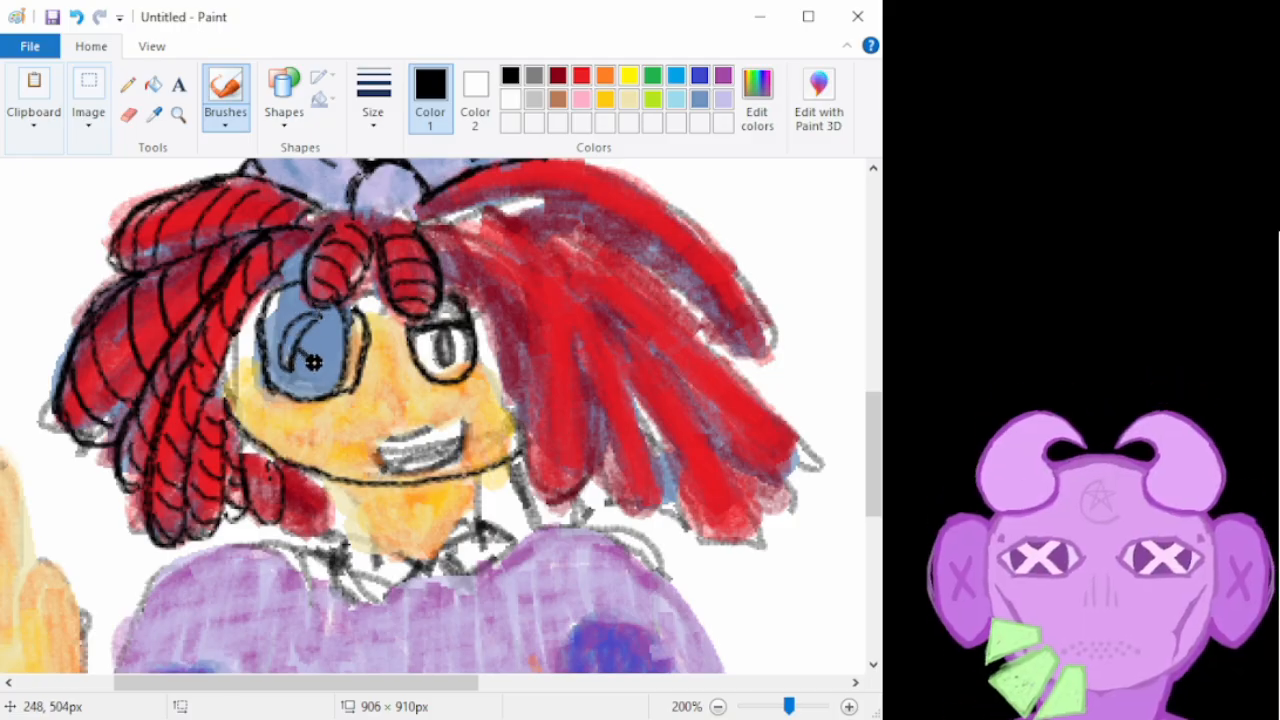
pyautogui.moveTo(319, 362); pyautogui.dragTo(292, 331)
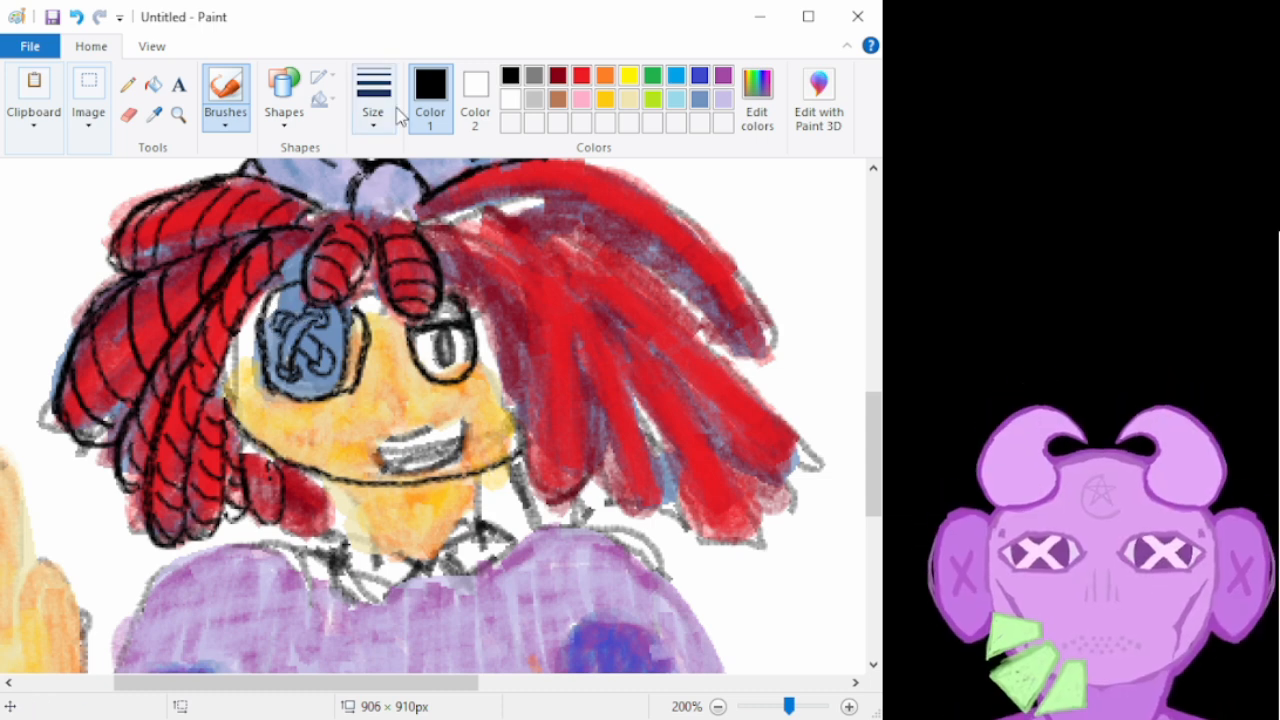
# Color the crossed thread on the button eye purple and go over it with indigo
pyautogui.moveTo(372, 690); pyautogui.dragTo(337, 693)
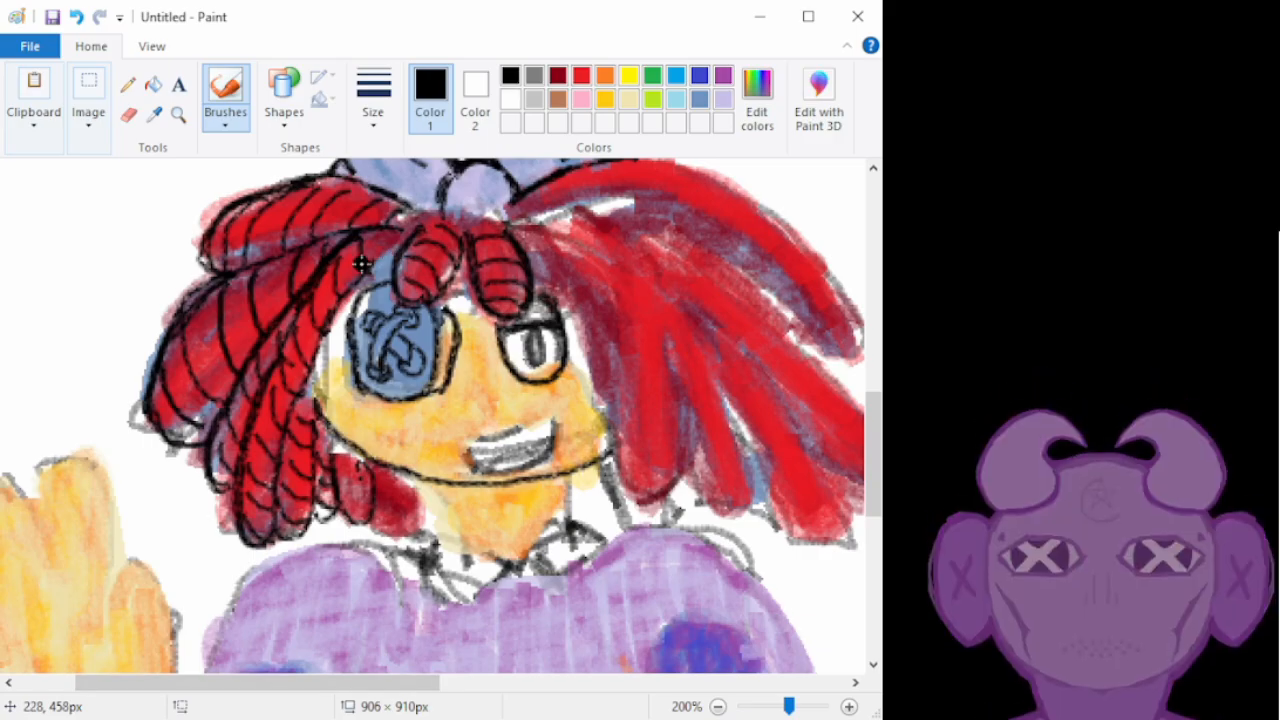
pyautogui.hotkey('alt', 'Tab')
pyautogui.hotkey('alt', 'Tab')
pyautogui.click(723, 76)
pyautogui.moveTo(400, 322); pyautogui.dragTo(378, 364)
pyautogui.moveTo(375, 325); pyautogui.dragTo(406, 350)
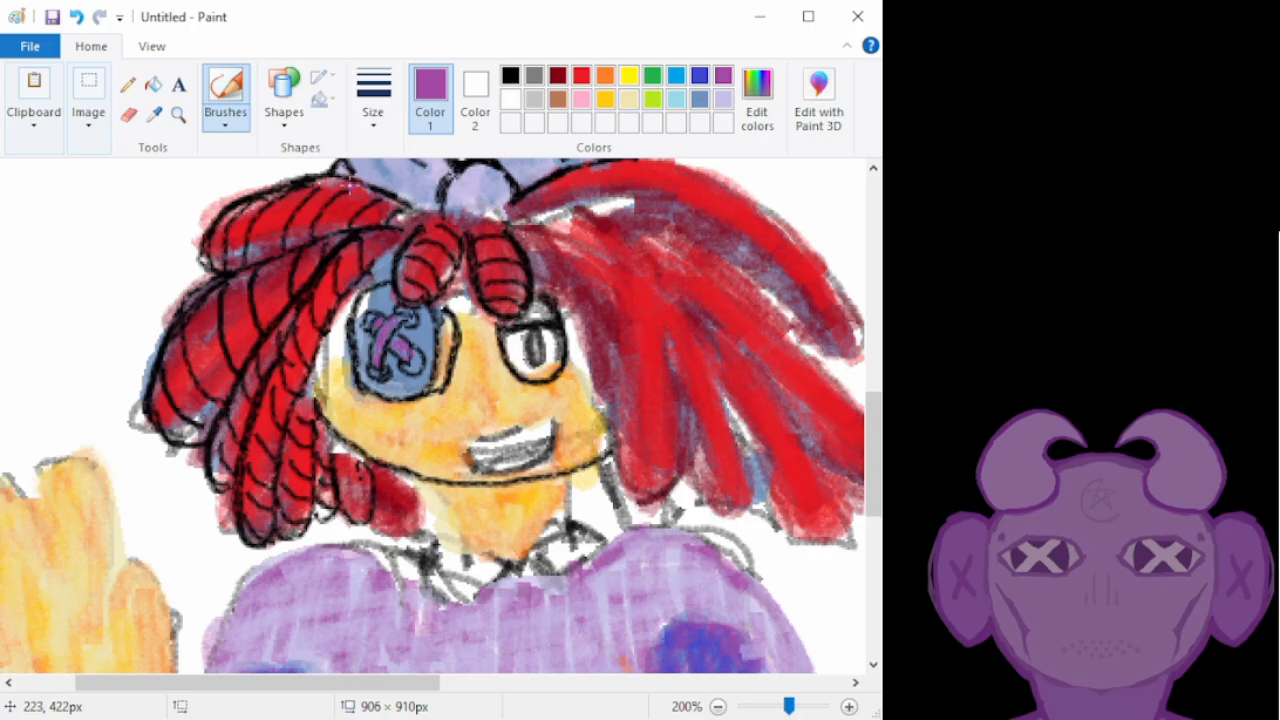
pyautogui.moveTo(133, 276); pyautogui.dragTo(112, 334)
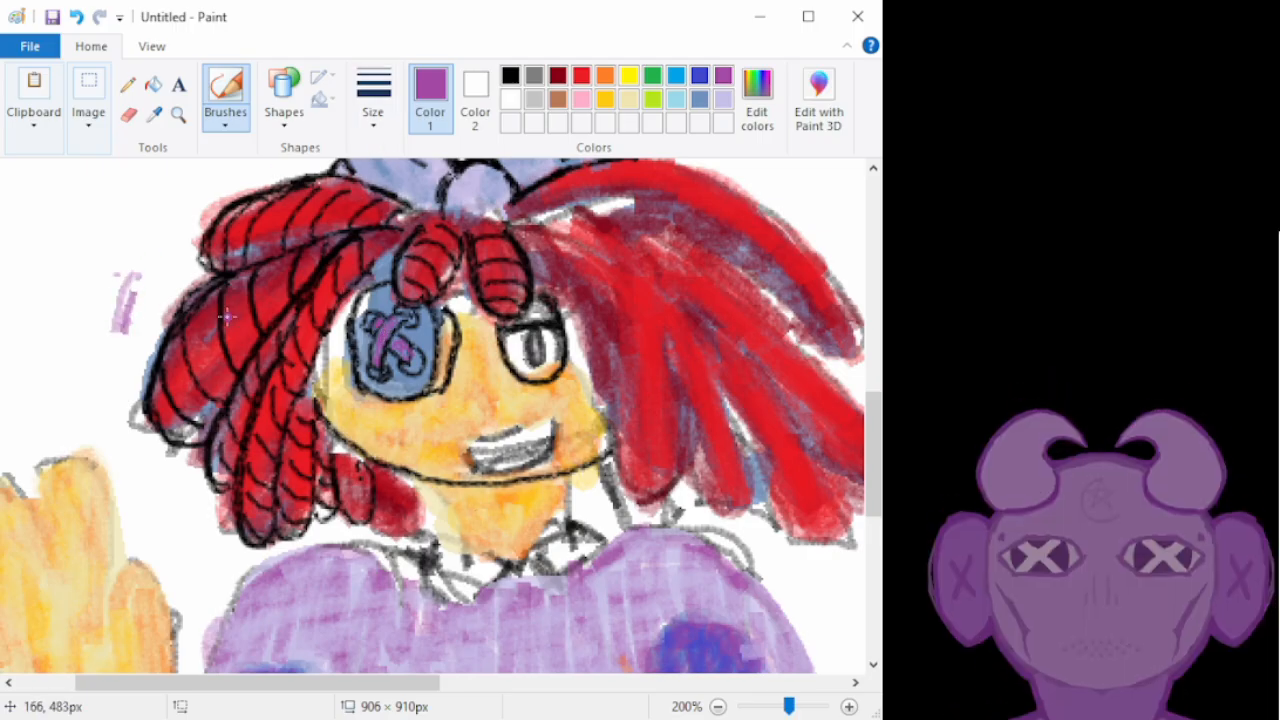
pyautogui.hotkey('ctrl', 'z')
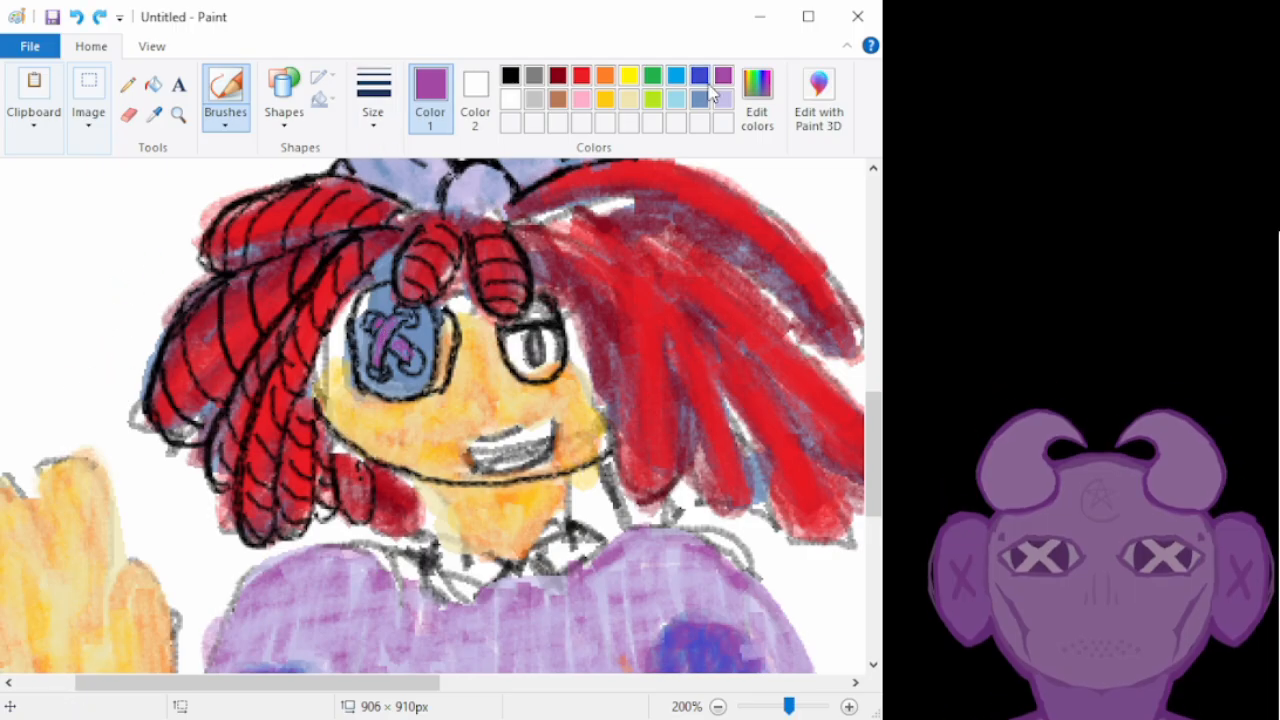
pyautogui.click(699, 98)
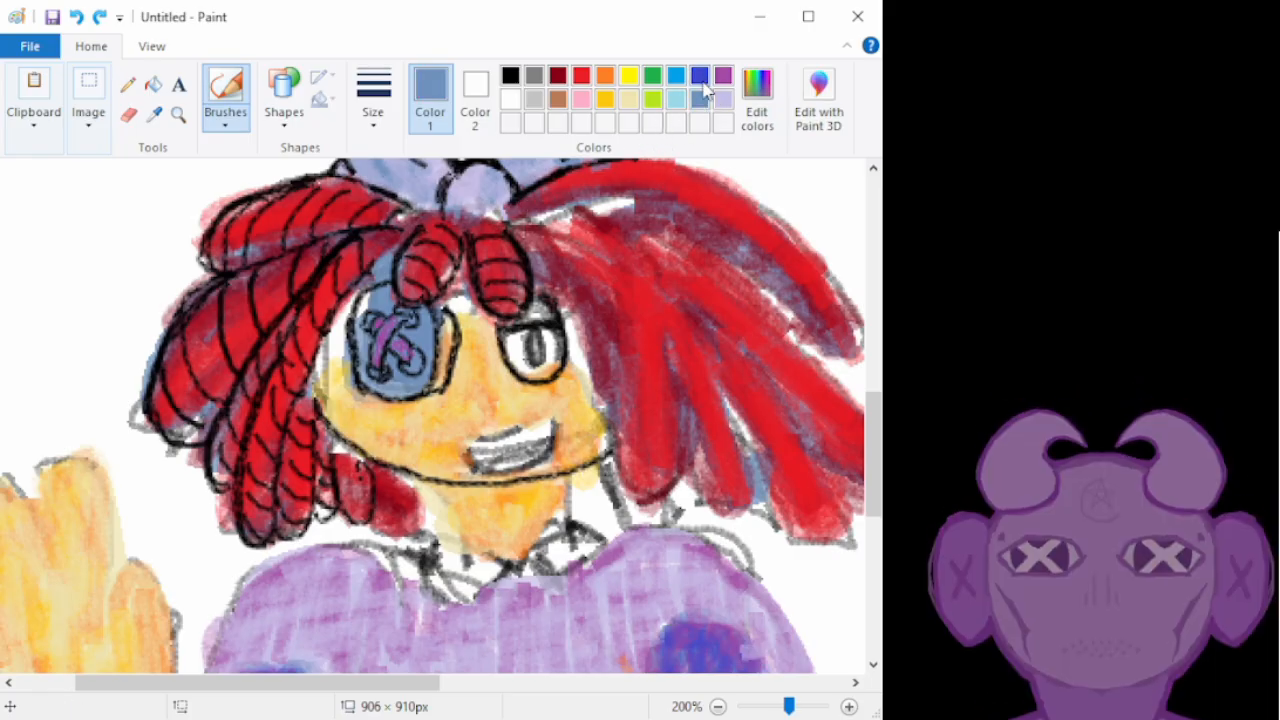
pyautogui.click(699, 76)
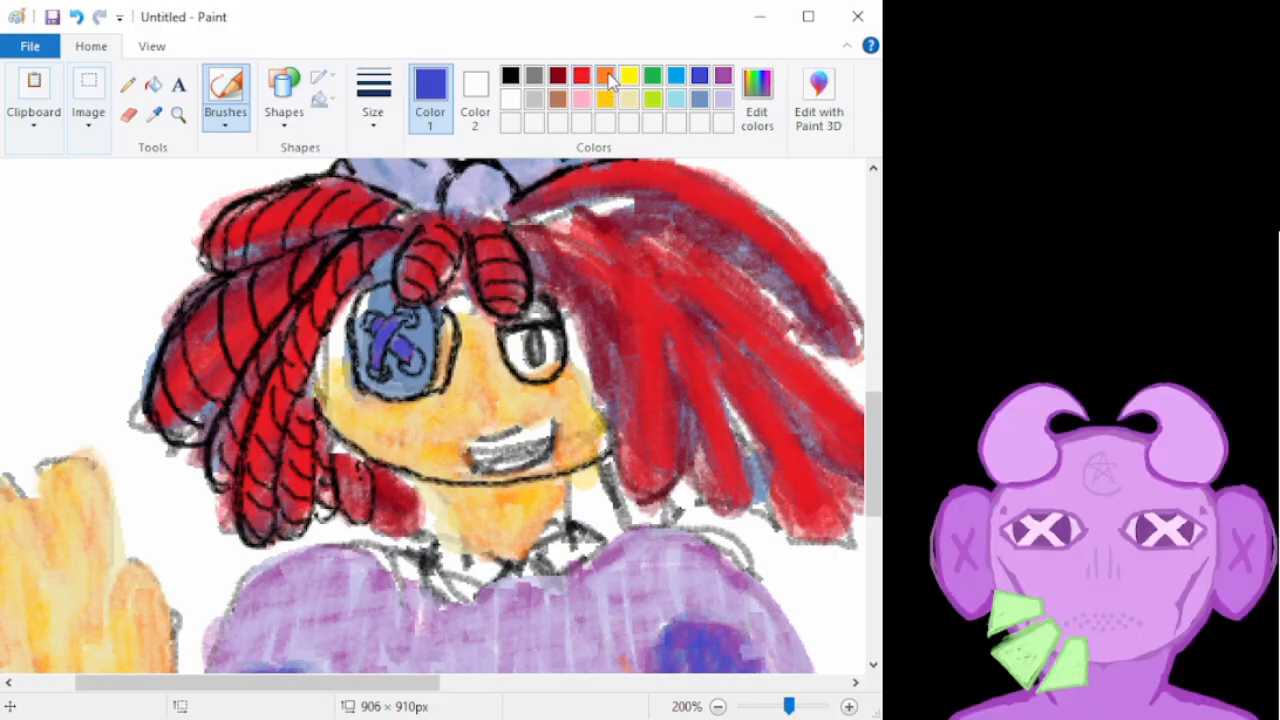
# Paint a triangular nose in the middle of the face in red and layer orange over it
pyautogui.click(510, 76)
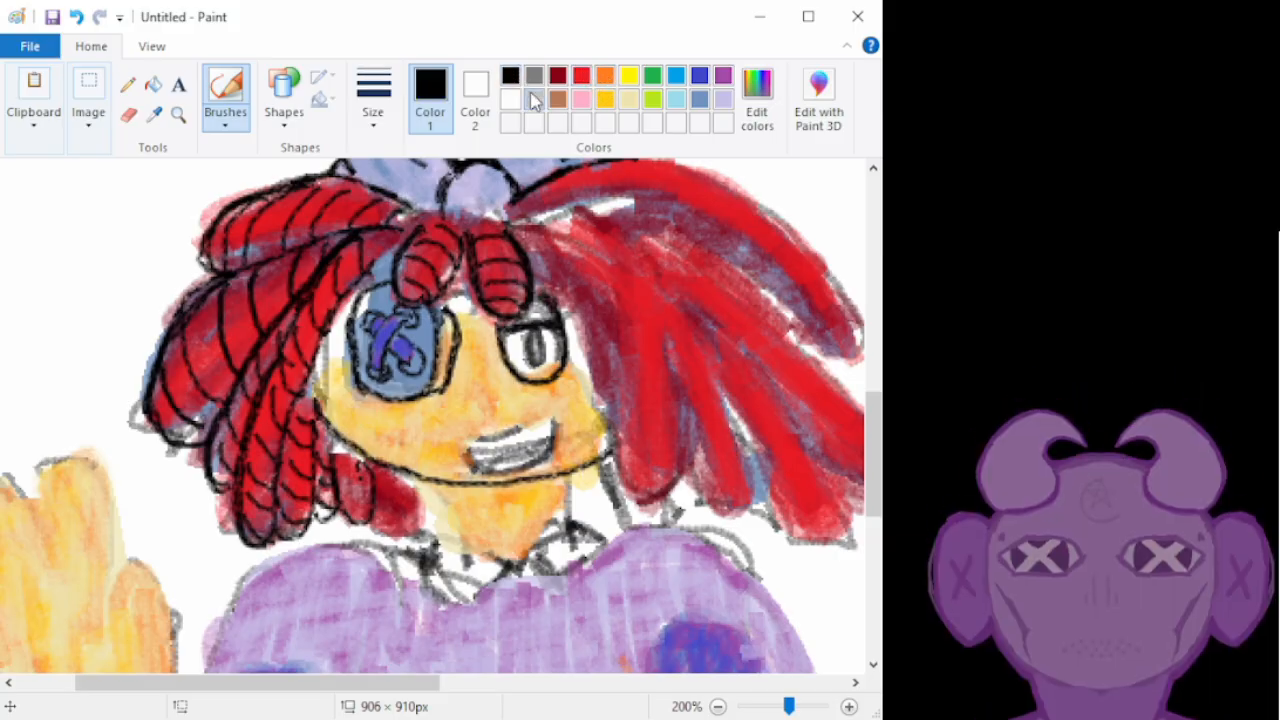
pyautogui.click(581, 76)
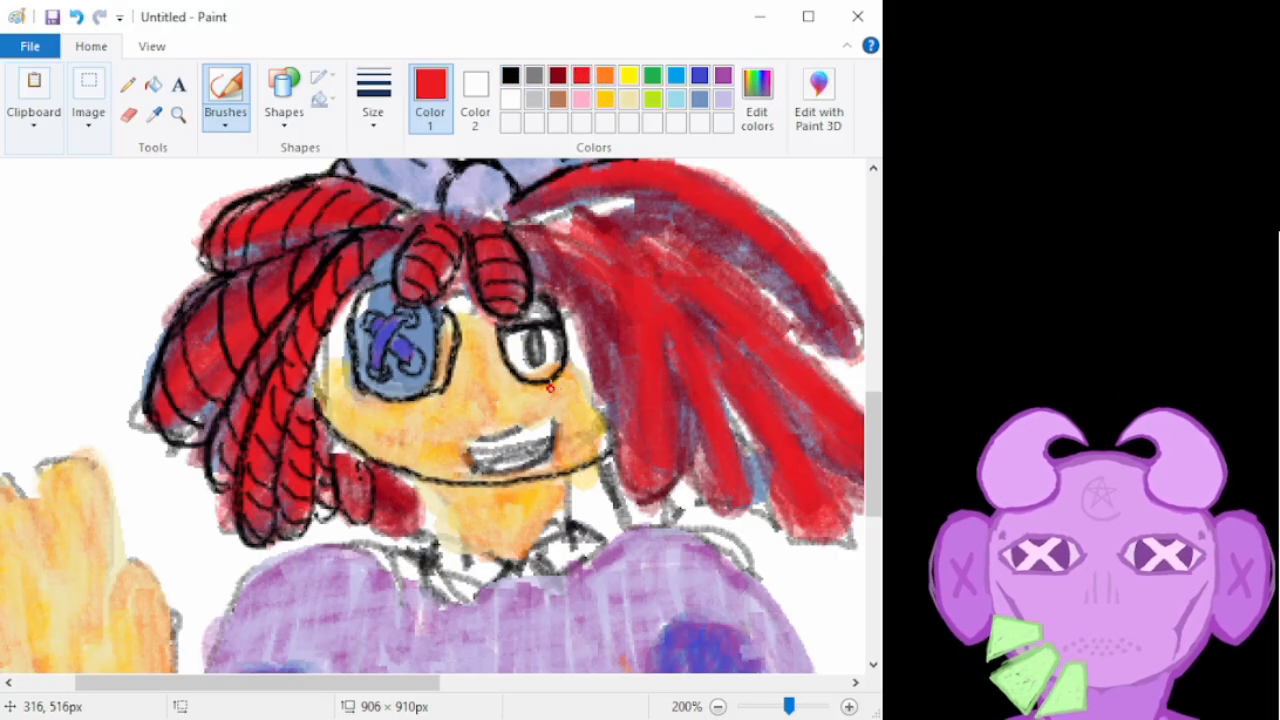
pyautogui.moveTo(286, 684)
pyautogui.mouseDown()
pyautogui.moveTo(645, 675)
pyautogui.moveTo(250, 690)
pyautogui.mouseUp()
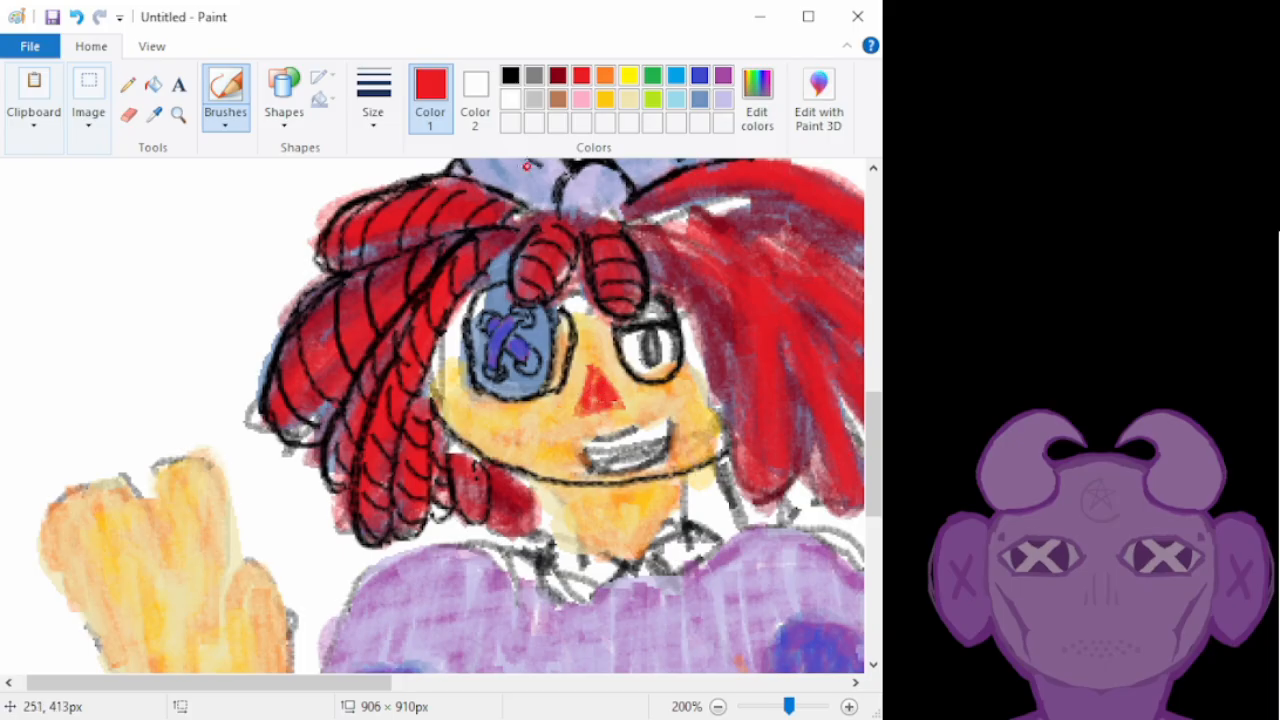
pyautogui.click(606, 80)
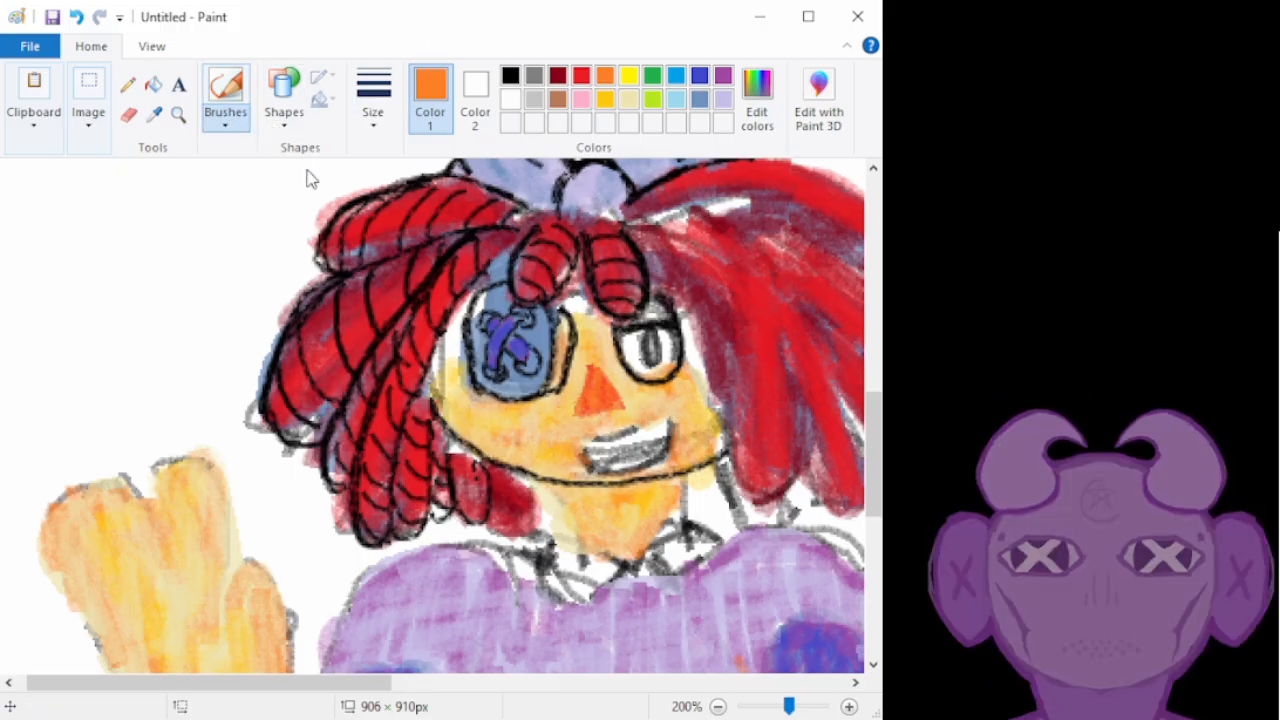
# Outline the triangular nose in black with a short line down its middle, and outline the open smiling mouth
pyautogui.click(510, 76)
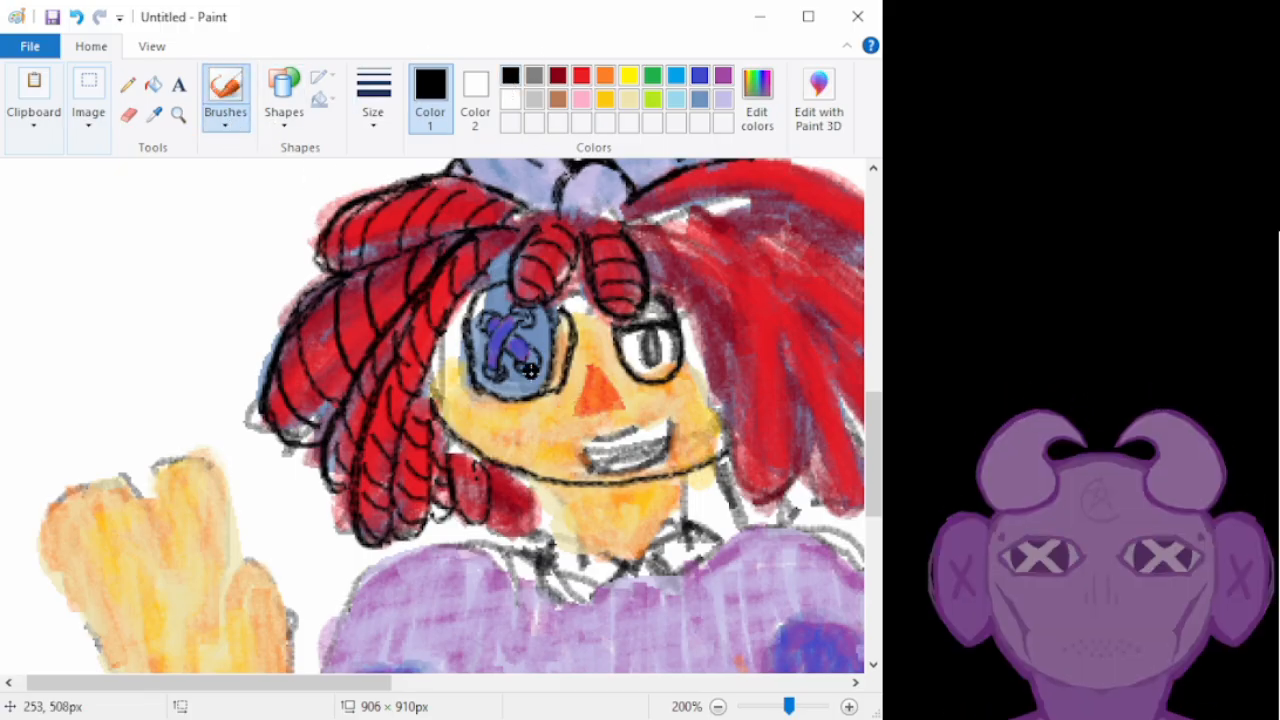
pyautogui.moveTo(590, 365); pyautogui.dragTo(580, 393)
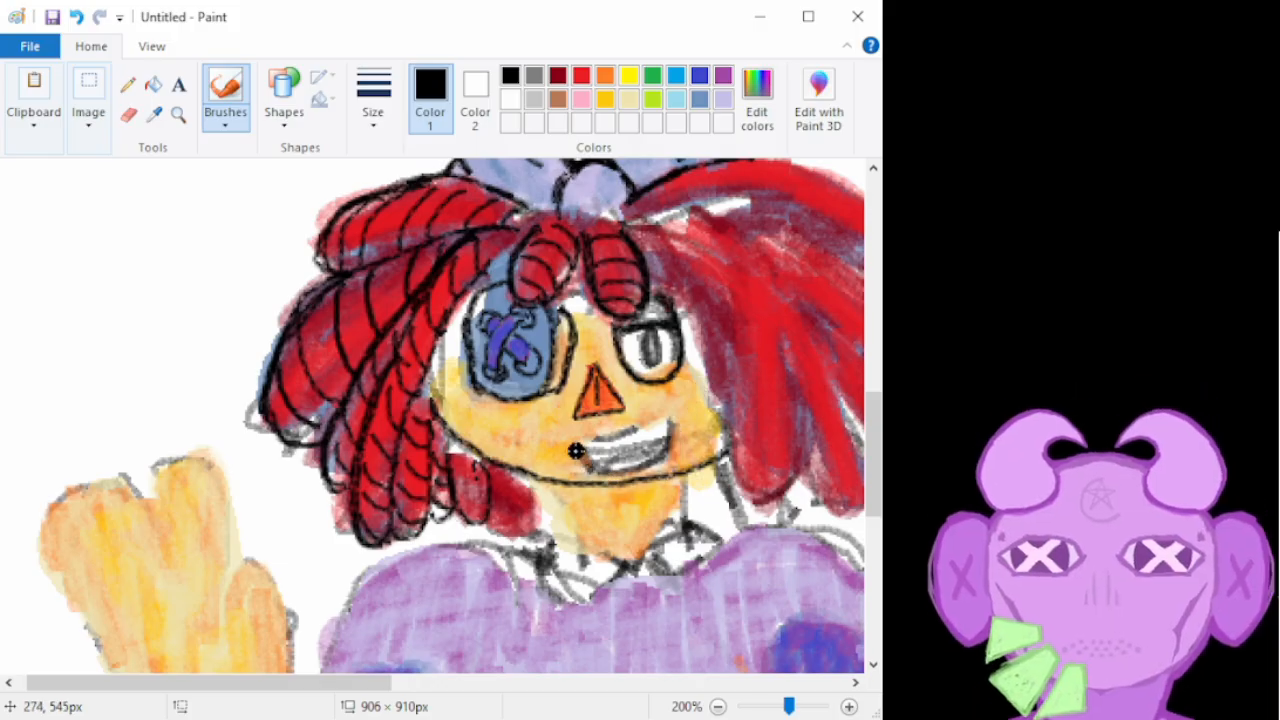
pyautogui.moveTo(573, 439); pyautogui.dragTo(660, 424)
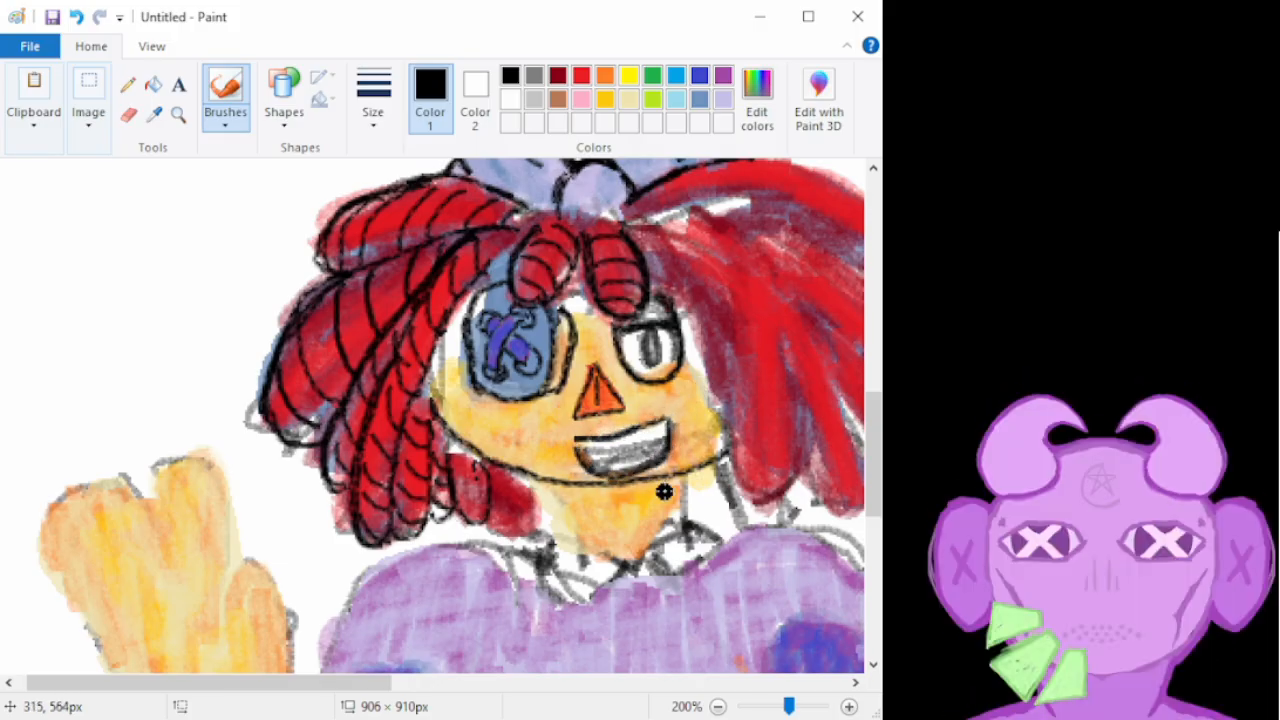
# Paint a pink tongue in the lower part of the open mouth
pyautogui.click(581, 99)
pyautogui.click(651, 451)
pyautogui.moveTo(606, 458)
pyautogui.mouseDown()
pyautogui.moveTo(618, 466)
pyautogui.moveTo(612, 456)
pyautogui.mouseUp()
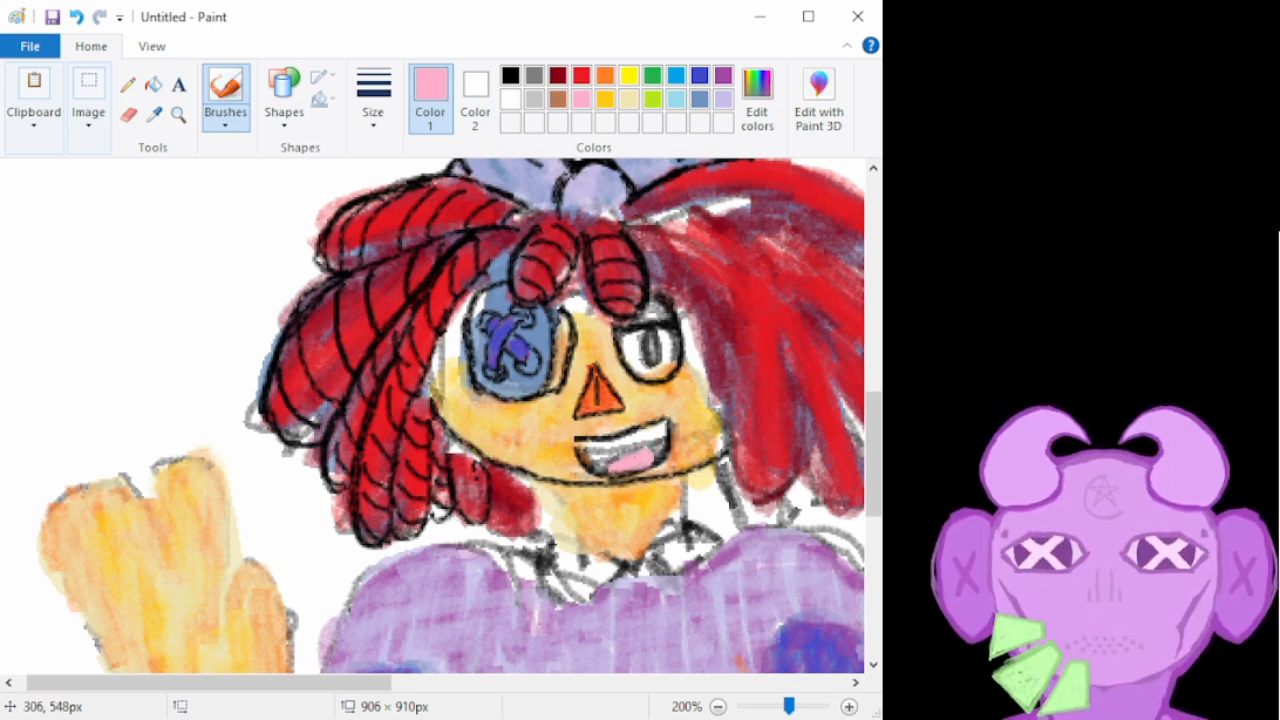
# Fill the inside of the open mouth with red and shade it and the tongue with dark red
pyautogui.click(581, 76)
pyautogui.moveTo(656, 428)
pyautogui.mouseDown()
pyautogui.moveTo(596, 446)
pyautogui.moveTo(599, 457)
pyautogui.moveTo(579, 447)
pyautogui.moveTo(649, 427)
pyautogui.mouseUp()
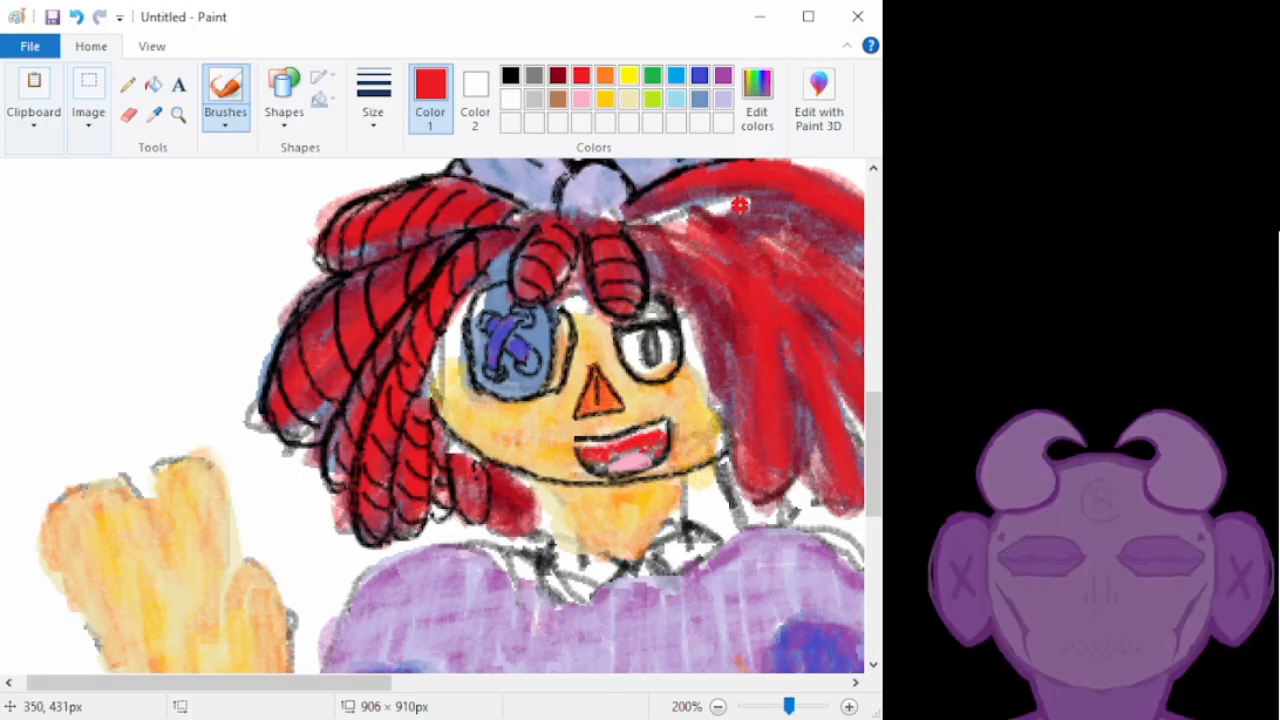
pyautogui.click(557, 75)
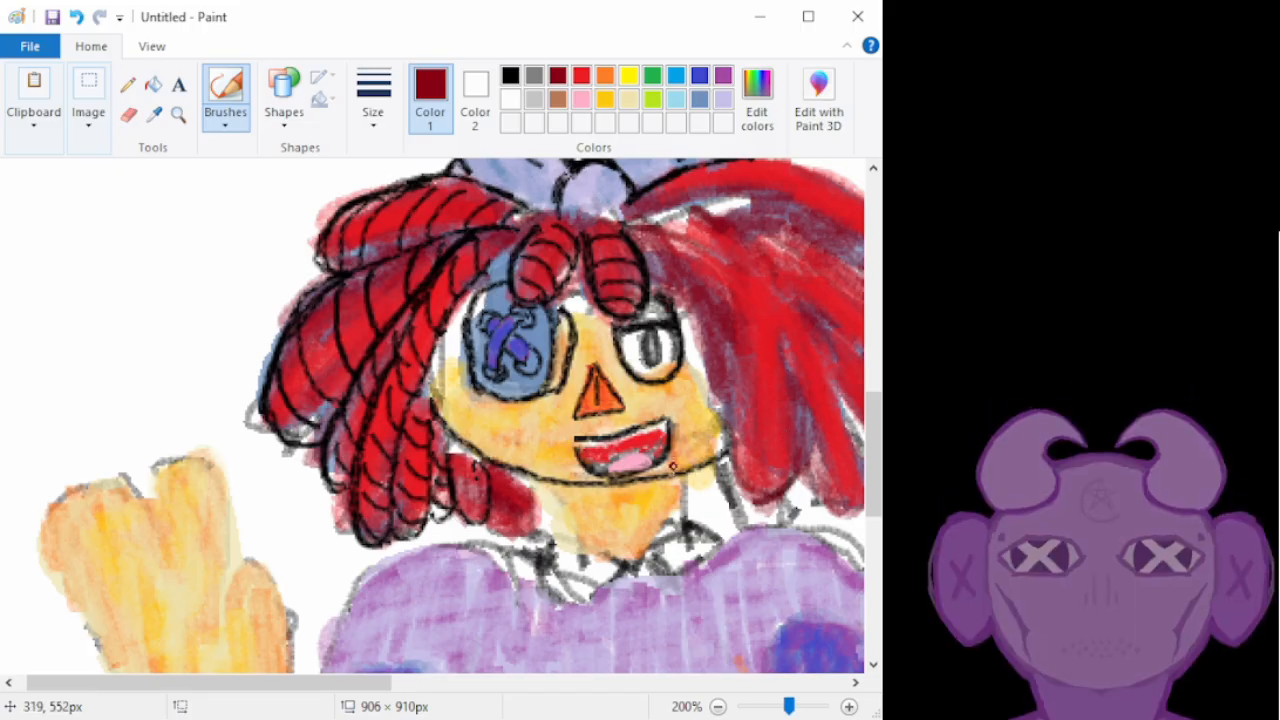
pyautogui.moveTo(650, 442)
pyautogui.mouseDown()
pyautogui.moveTo(612, 452)
pyautogui.moveTo(648, 452)
pyautogui.moveTo(620, 456)
pyautogui.moveTo(630, 444)
pyautogui.mouseUp()
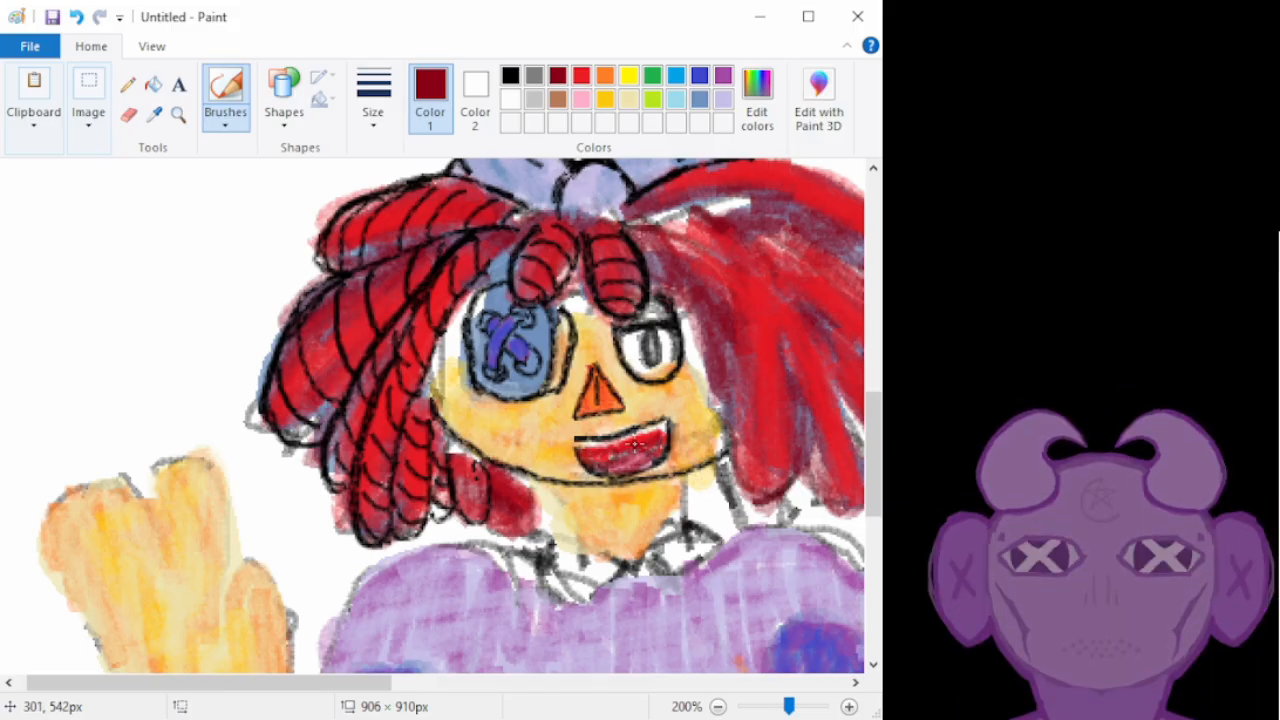
# Outline both sides of the neck and the two pointed collar flaps in black
pyautogui.click(510, 77)
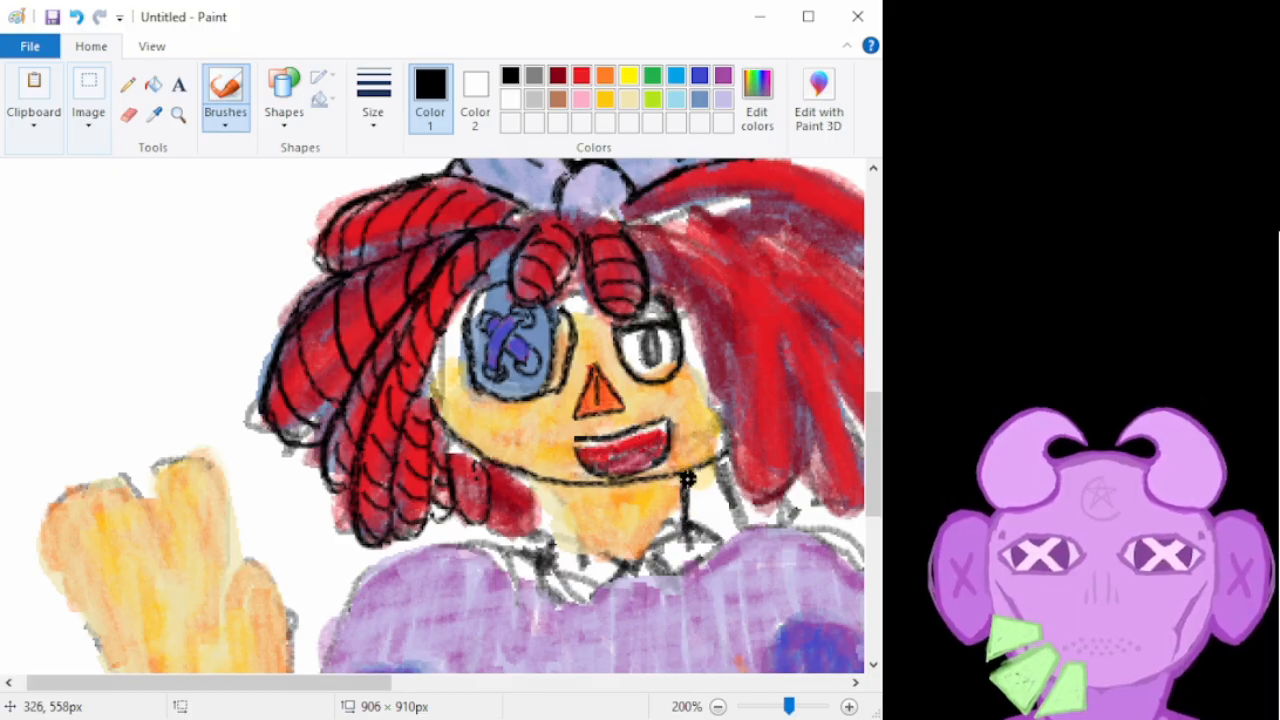
pyautogui.moveTo(549, 486); pyautogui.dragTo(594, 526)
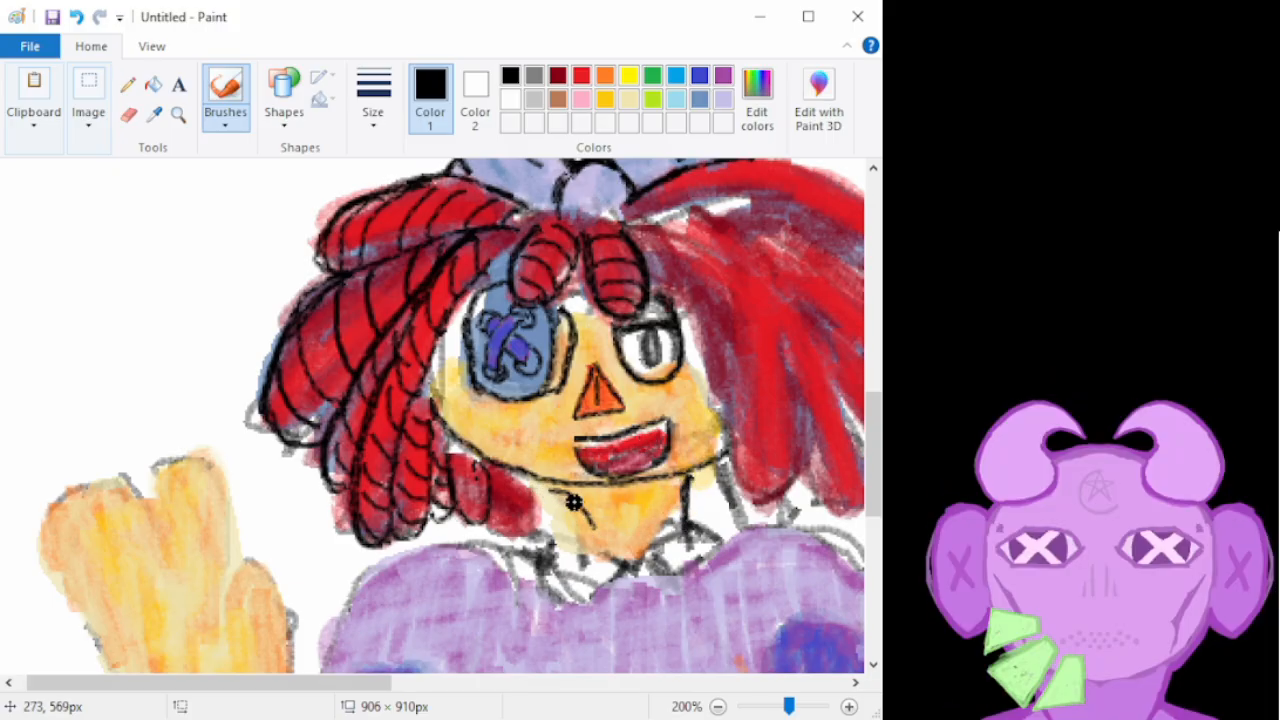
pyautogui.hotkey('ctrl', 'z')
pyautogui.moveTo(551, 491)
pyautogui.mouseDown()
pyautogui.moveTo(580, 543)
pyautogui.moveTo(534, 477)
pyautogui.moveTo(584, 547)
pyautogui.mouseUp()
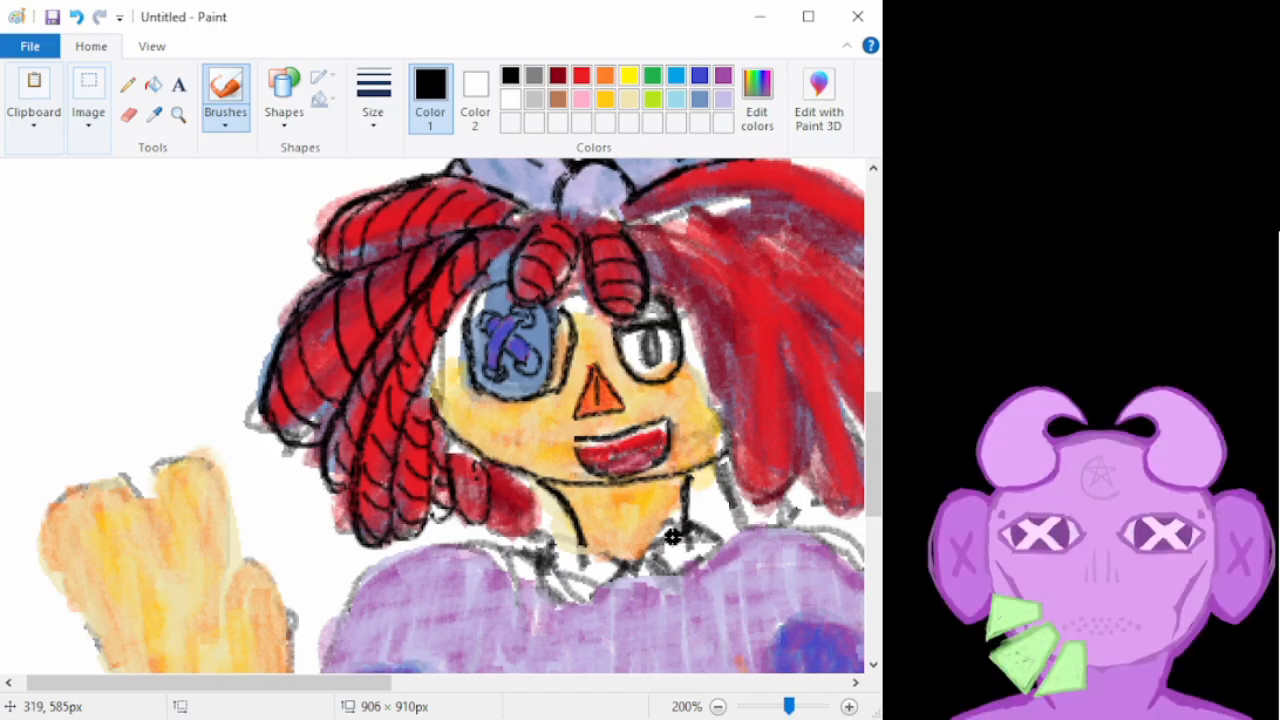
pyautogui.moveTo(713, 537)
pyautogui.mouseDown()
pyautogui.moveTo(679, 595)
pyautogui.moveTo(626, 568)
pyautogui.moveTo(573, 610)
pyautogui.moveTo(587, 548)
pyautogui.moveTo(619, 564)
pyautogui.moveTo(563, 543)
pyautogui.moveTo(540, 592)
pyautogui.mouseUp()
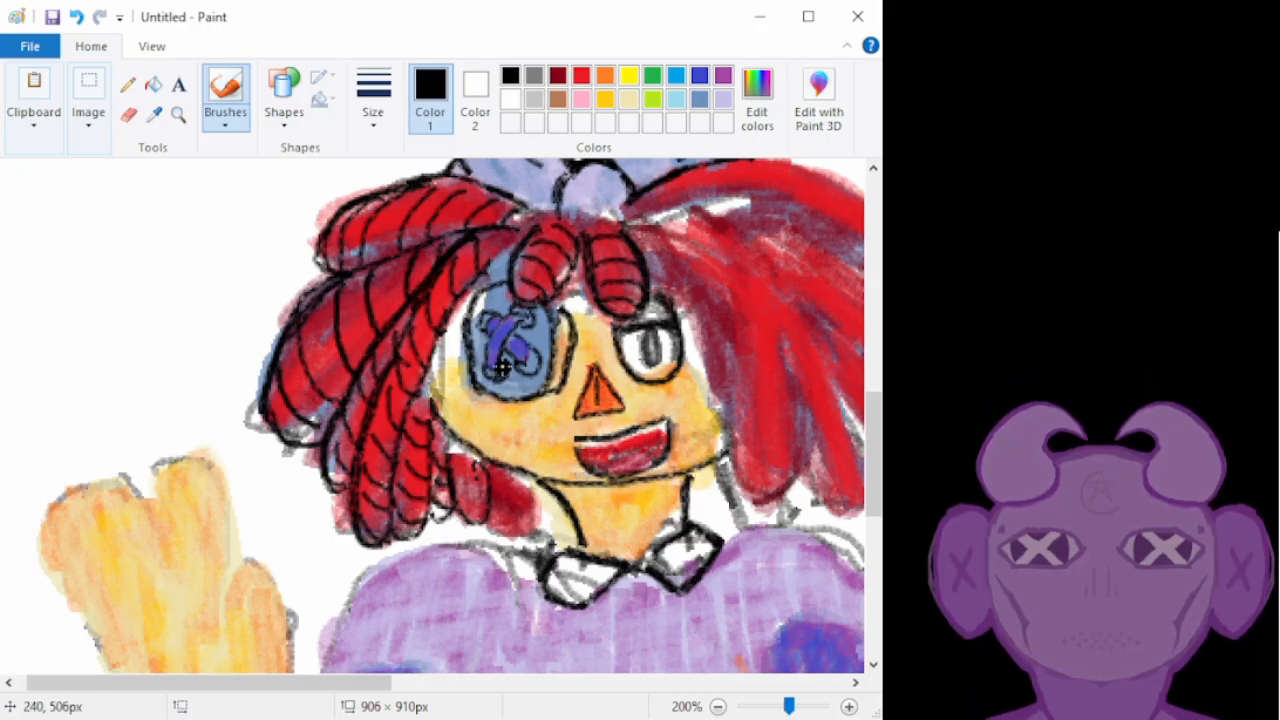
# Outline the long outer hair locks on the open-eye side in black and add curved twist lines across the uppermost lock
pyautogui.moveTo(366, 683); pyautogui.dragTo(485, 683)
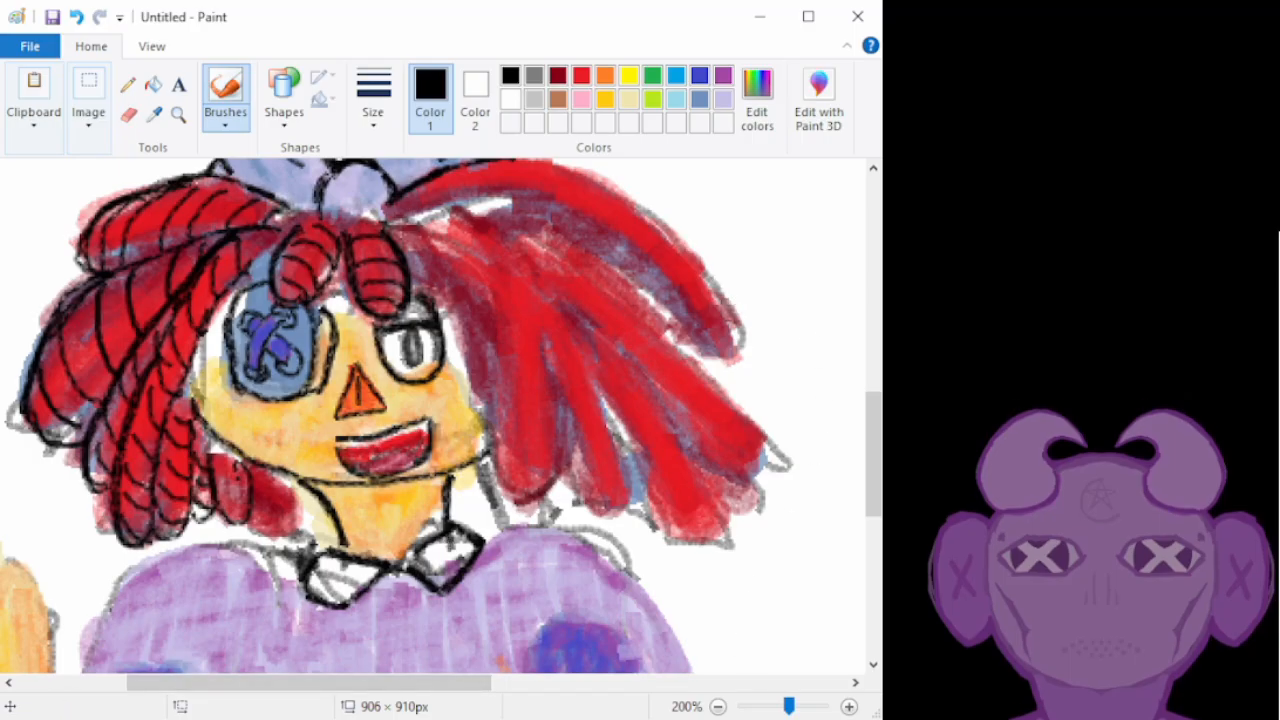
pyautogui.click(717, 706)
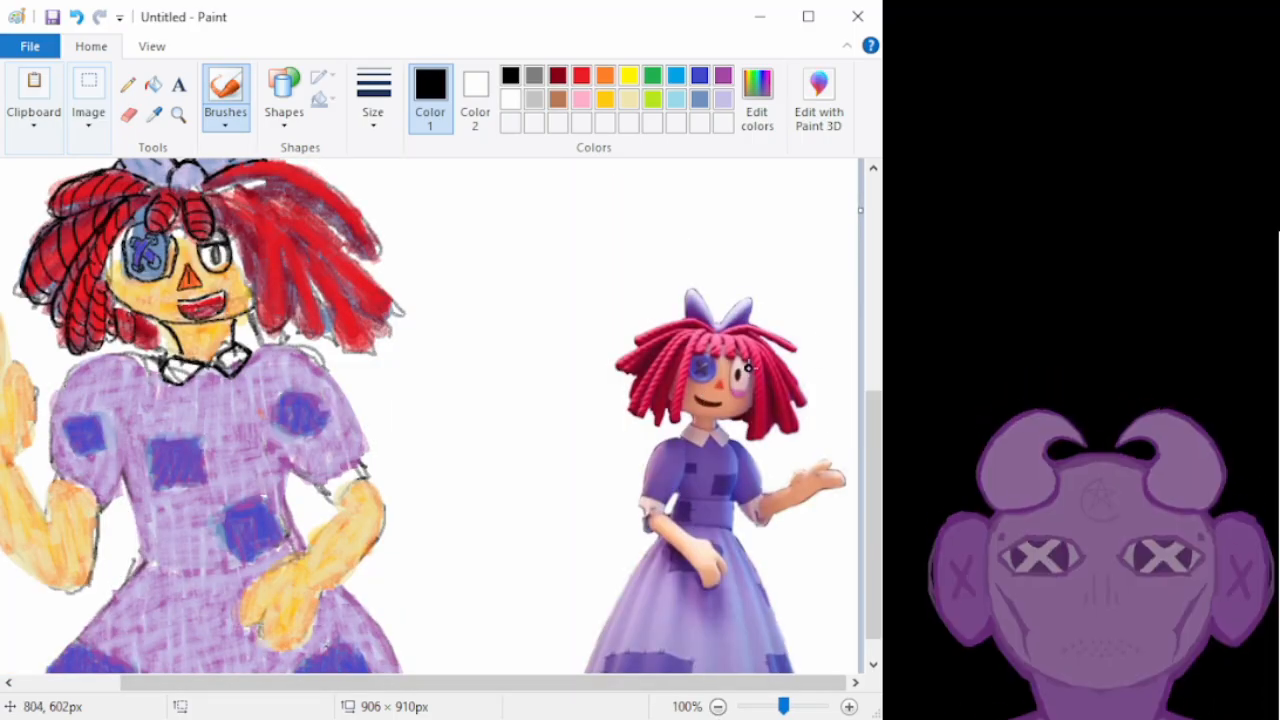
pyautogui.moveTo(870, 516)
pyautogui.mouseDown()
pyautogui.moveTo(868, 472)
pyautogui.moveTo(866, 502)
pyautogui.mouseUp()
pyautogui.click(847, 706)
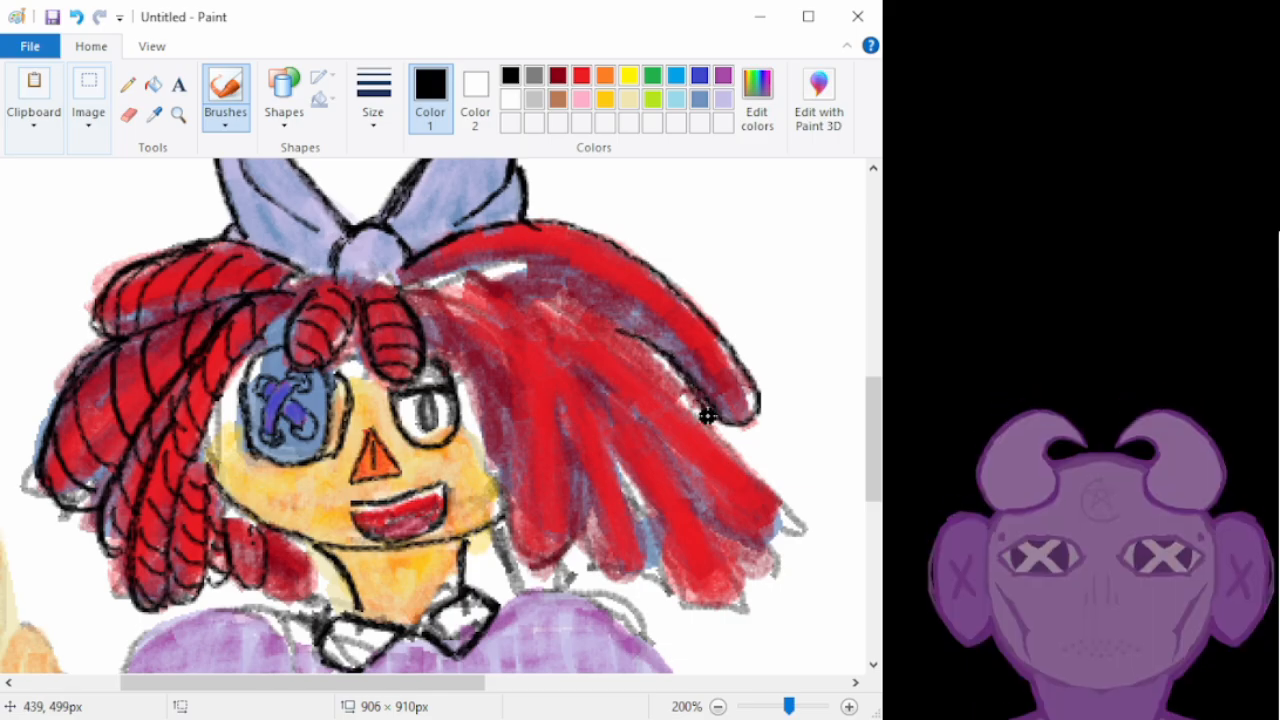
pyautogui.moveTo(775, 502)
pyautogui.mouseDown()
pyautogui.moveTo(769, 539)
pyautogui.moveTo(712, 530)
pyautogui.mouseUp()
pyautogui.moveTo(670, 453)
pyautogui.mouseDown()
pyautogui.moveTo(736, 598)
pyautogui.moveTo(694, 604)
pyautogui.moveTo(601, 412)
pyautogui.moveTo(627, 480)
pyautogui.moveTo(630, 575)
pyautogui.moveTo(604, 561)
pyautogui.moveTo(593, 526)
pyautogui.moveTo(602, 561)
pyautogui.moveTo(627, 577)
pyautogui.moveTo(642, 561)
pyautogui.moveTo(606, 420)
pyautogui.moveTo(631, 481)
pyautogui.moveTo(632, 576)
pyautogui.mouseUp()
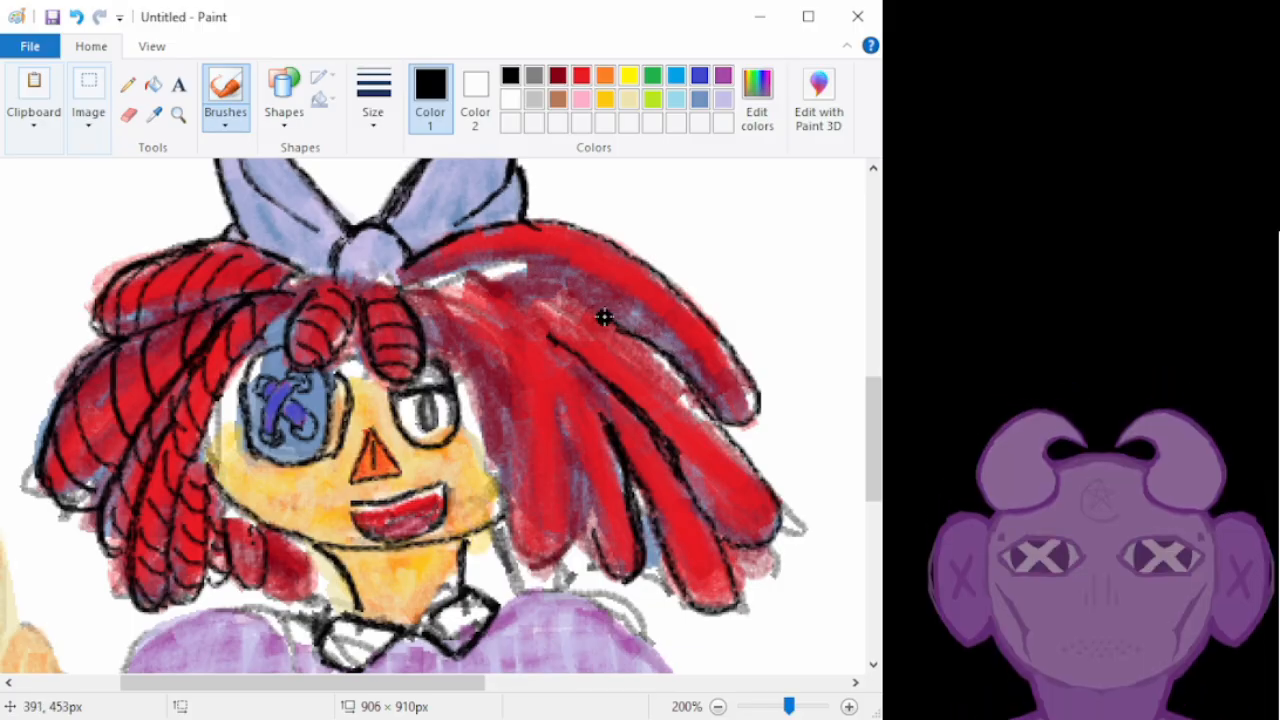
pyautogui.moveTo(405, 290)
pyautogui.mouseDown()
pyautogui.moveTo(507, 284)
pyautogui.moveTo(556, 299)
pyautogui.mouseUp()
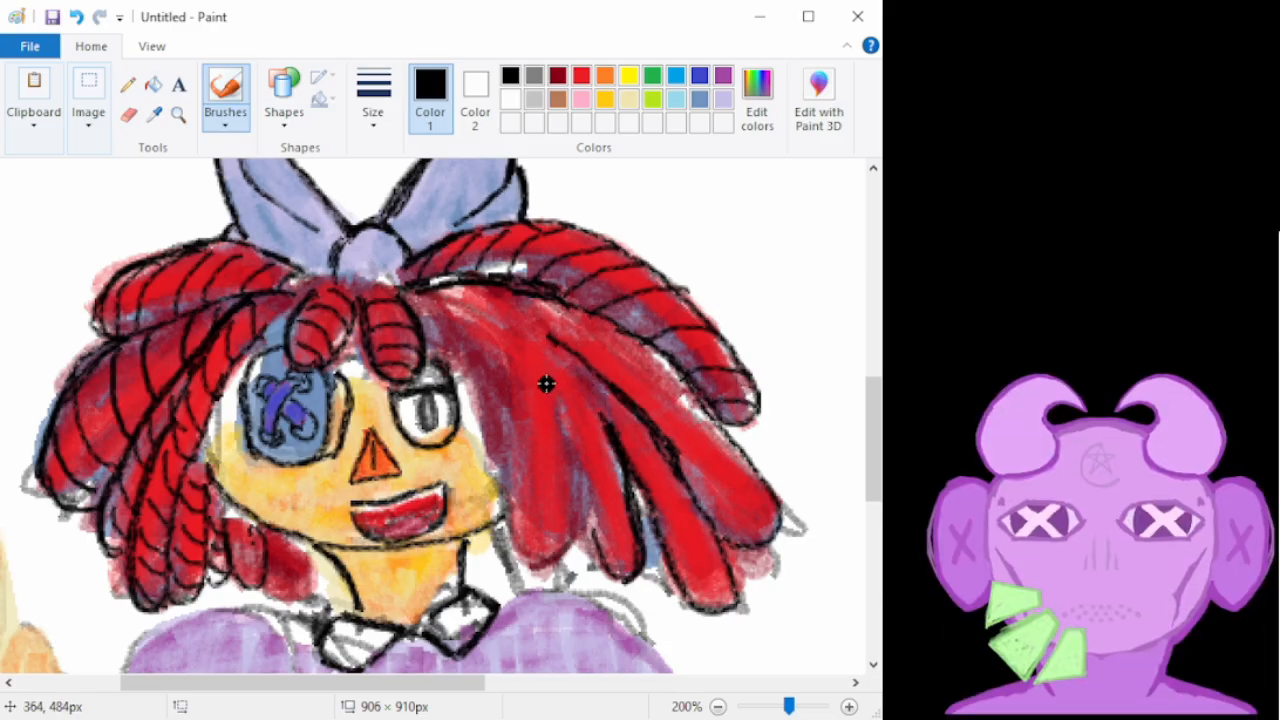
# Outline the locks beside the open eye and the short ones beside the neck in black, with curved twist lines across them
pyautogui.moveTo(539, 357)
pyautogui.mouseDown()
pyautogui.moveTo(574, 509)
pyautogui.moveTo(562, 552)
pyautogui.moveTo(538, 568)
pyautogui.moveTo(498, 515)
pyautogui.moveTo(497, 447)
pyautogui.mouseUp()
pyautogui.moveTo(493, 393); pyautogui.dragTo(480, 358)
pyautogui.moveTo(492, 453); pyautogui.dragTo(479, 421)
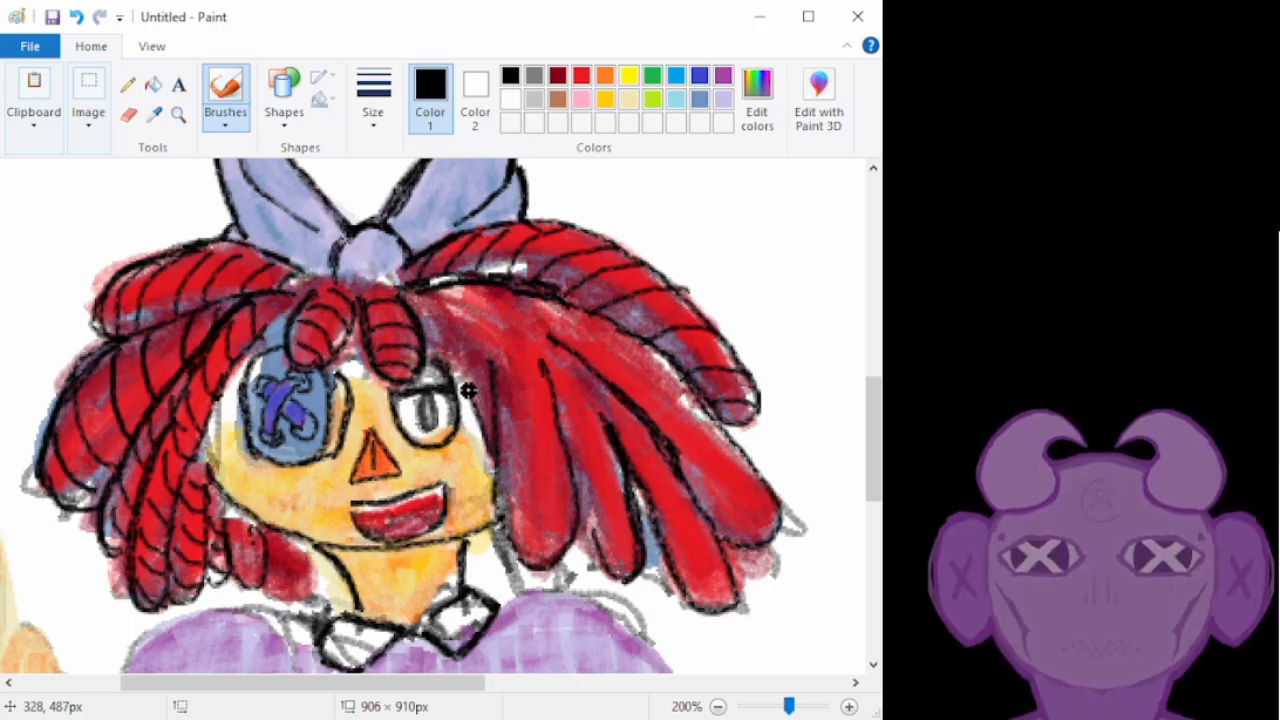
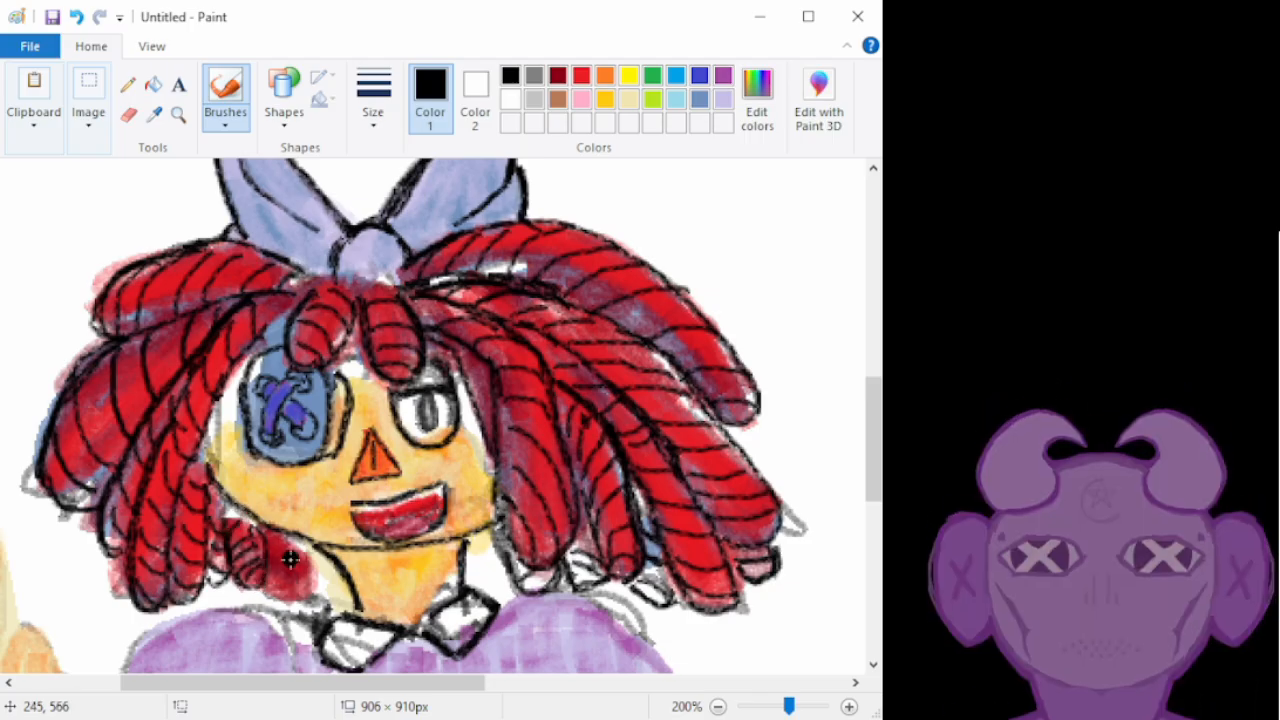
pyautogui.moveTo(258, 536)
pyautogui.mouseDown()
pyautogui.moveTo(274, 594)
pyautogui.moveTo(312, 595)
pyautogui.moveTo(284, 545)
pyautogui.mouseUp()
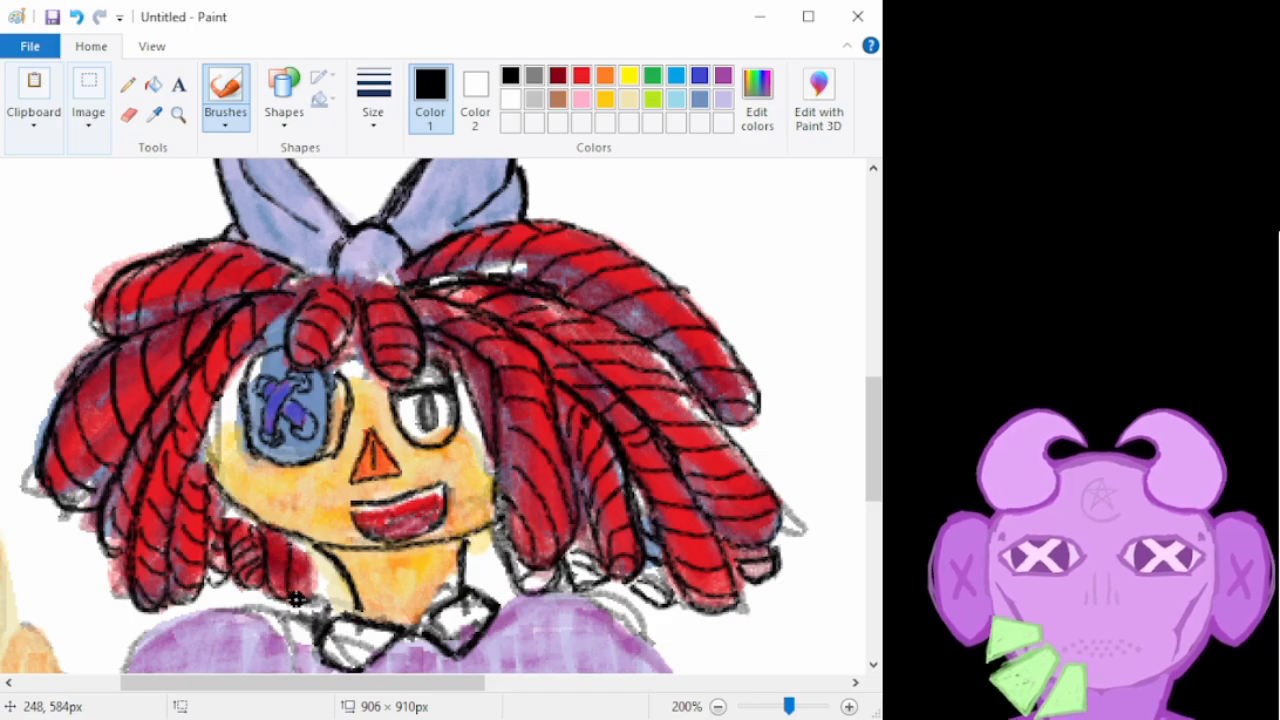
pyautogui.moveTo(268, 582); pyautogui.dragTo(291, 567)
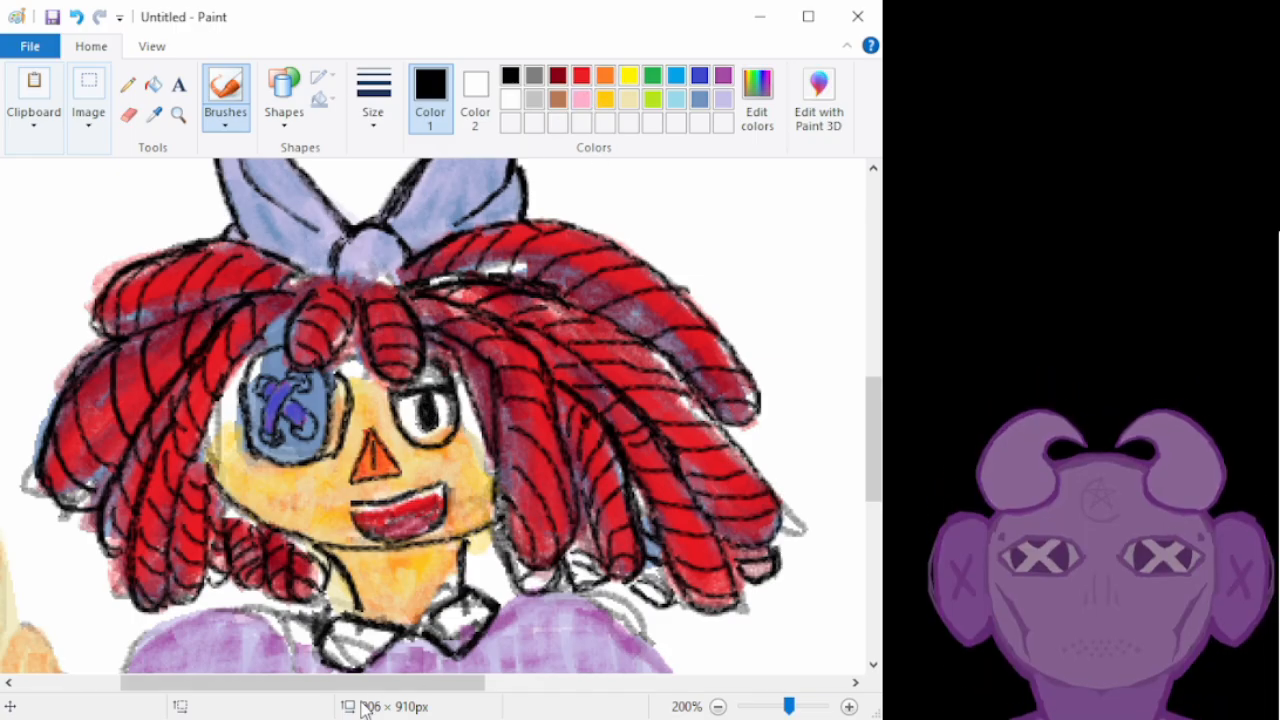
# Check the eye in the reference picture and paint the eyelid above the doll's open eye pink
pyautogui.moveTo(388, 688); pyautogui.dragTo(734, 684)
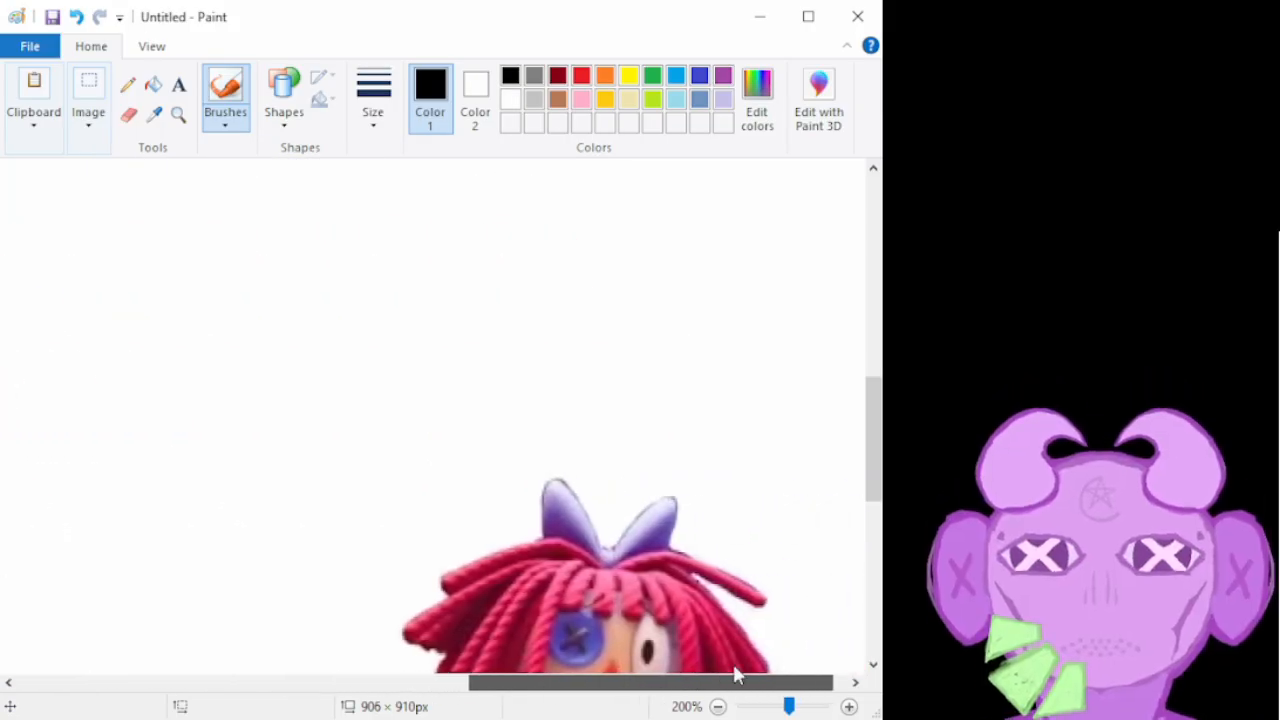
pyautogui.moveTo(878, 463)
pyautogui.mouseDown()
pyautogui.moveTo(871, 520)
pyautogui.moveTo(704, 522)
pyautogui.moveTo(771, 531)
pyautogui.moveTo(610, 661)
pyautogui.moveTo(497, 693)
pyautogui.moveTo(320, 693)
pyautogui.mouseUp()
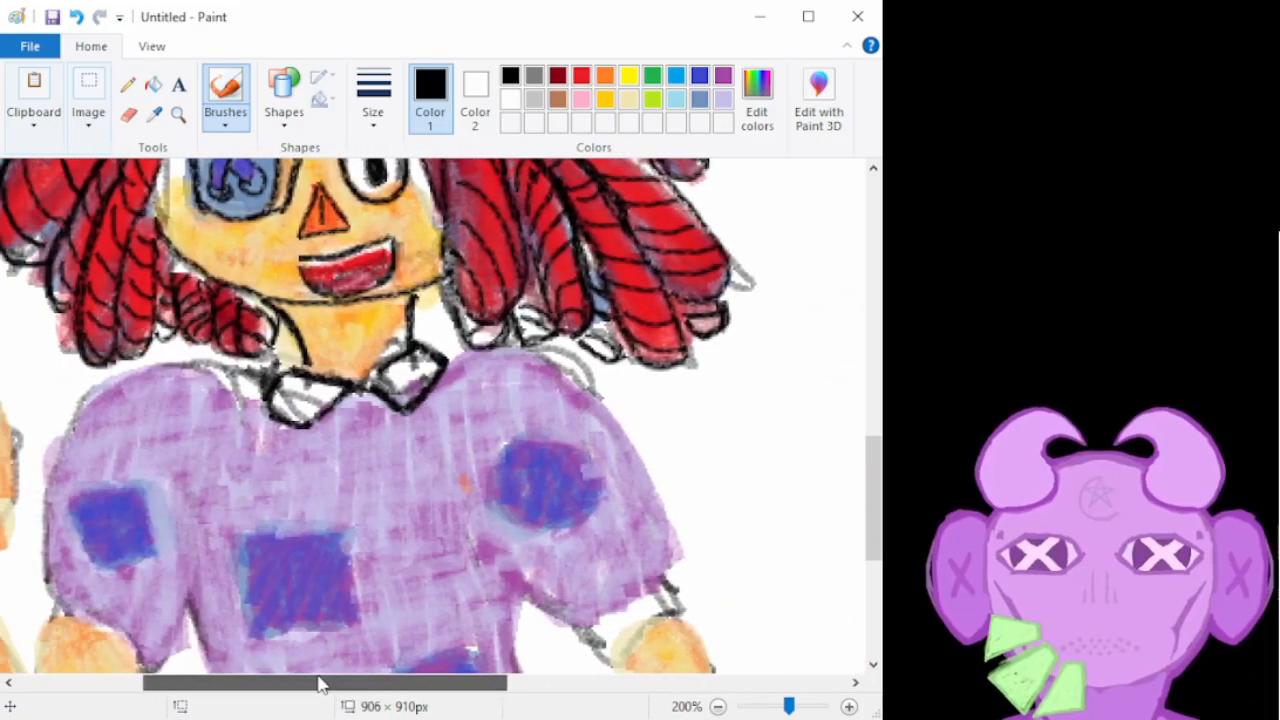
pyautogui.moveTo(871, 506); pyautogui.dragTo(808, 346)
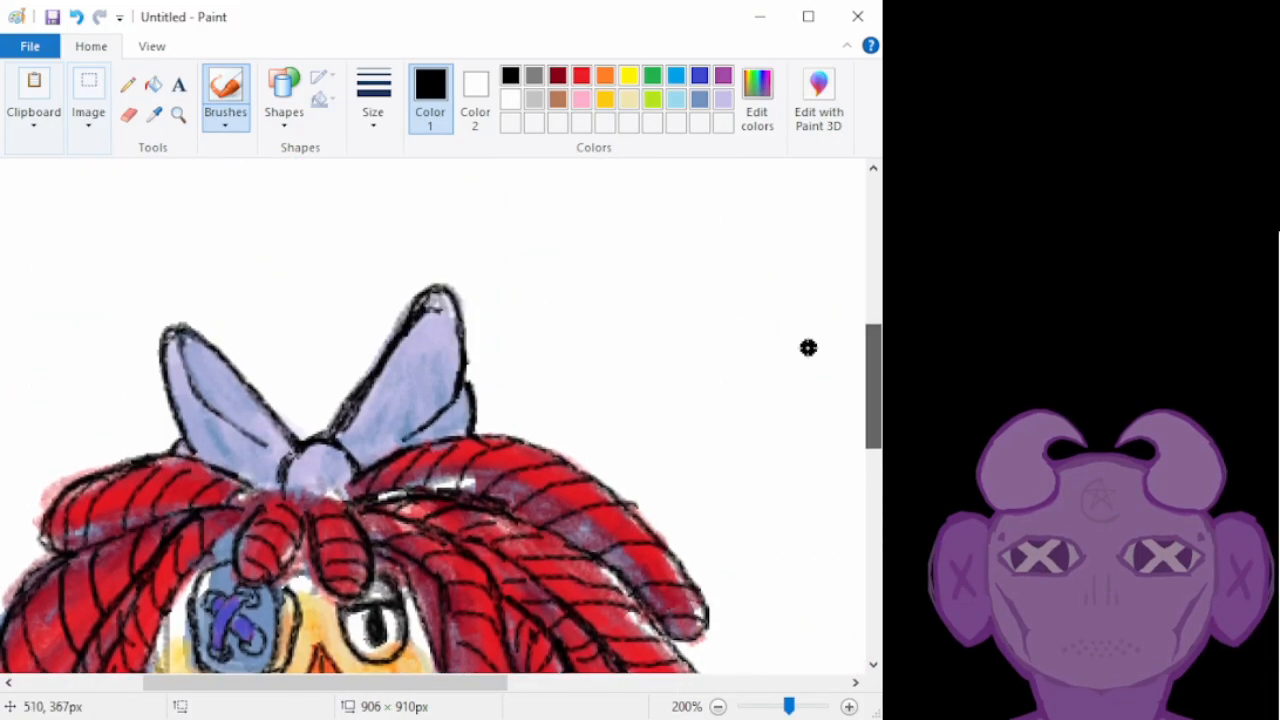
pyautogui.click(582, 100)
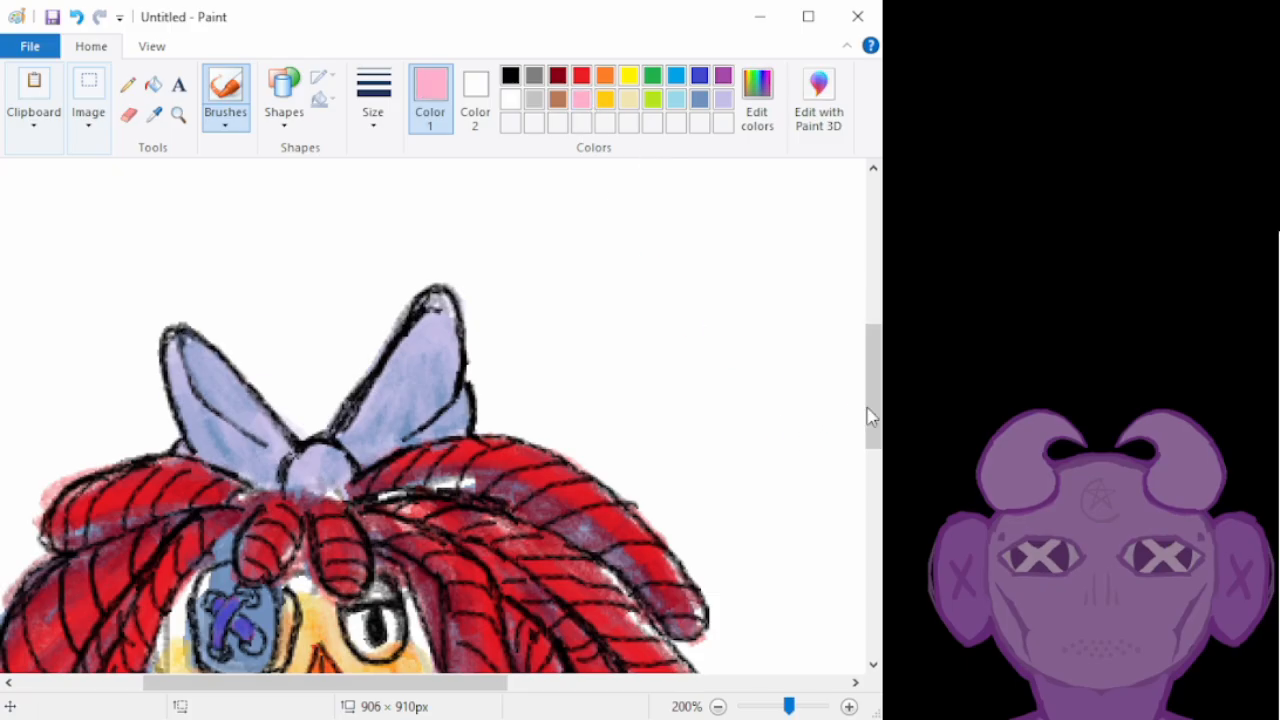
pyautogui.moveTo(873, 425); pyautogui.dragTo(873, 468)
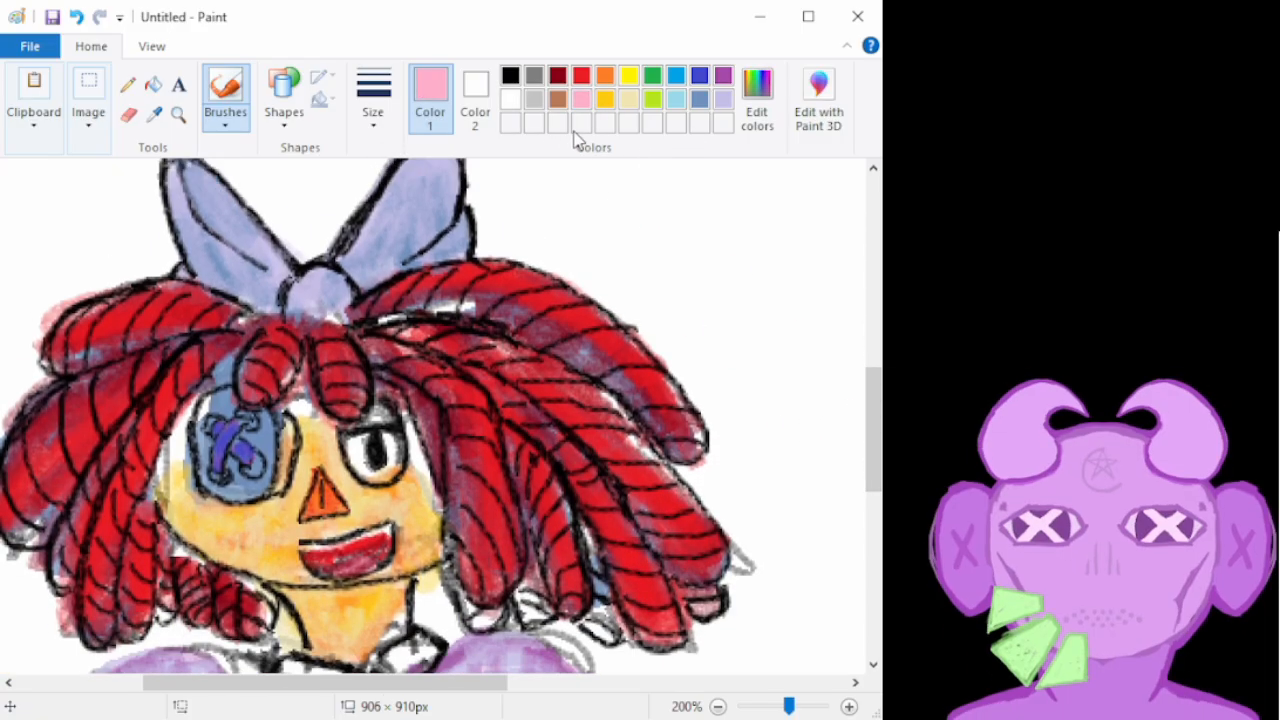
pyautogui.click(764, 103)
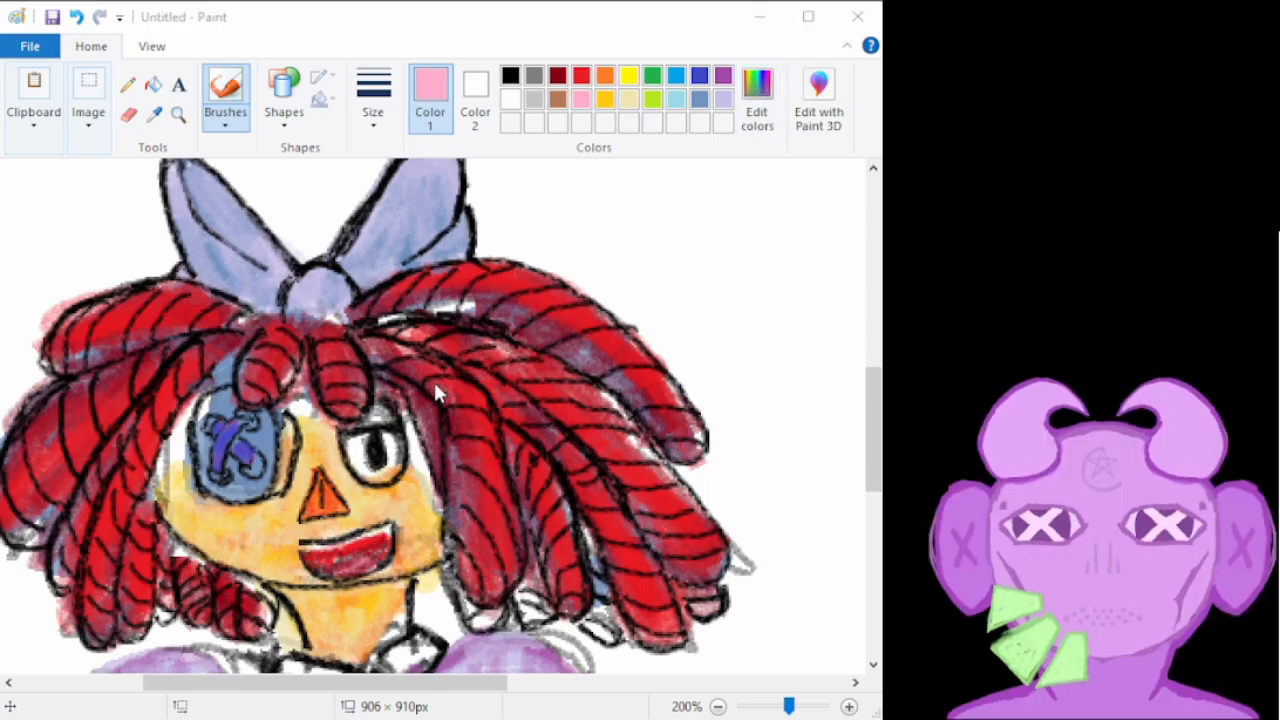
pyautogui.click(666, 188)
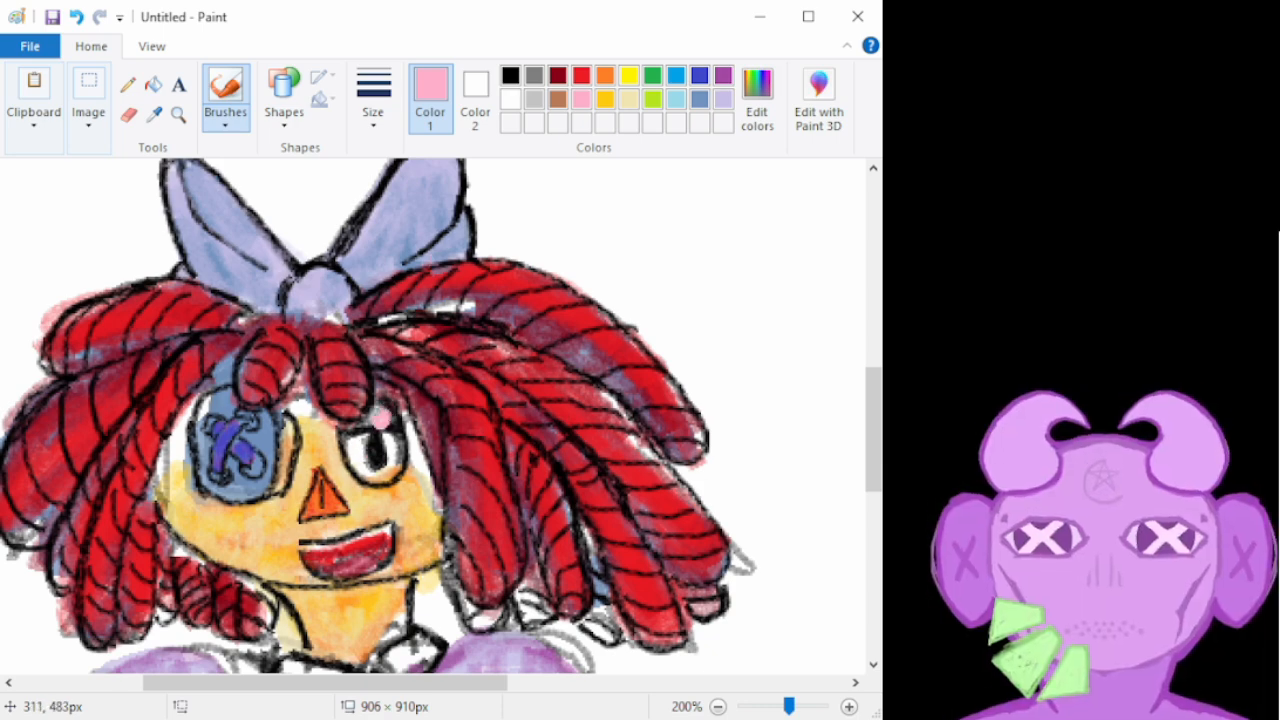
pyautogui.moveTo(372, 410); pyautogui.dragTo(362, 420)
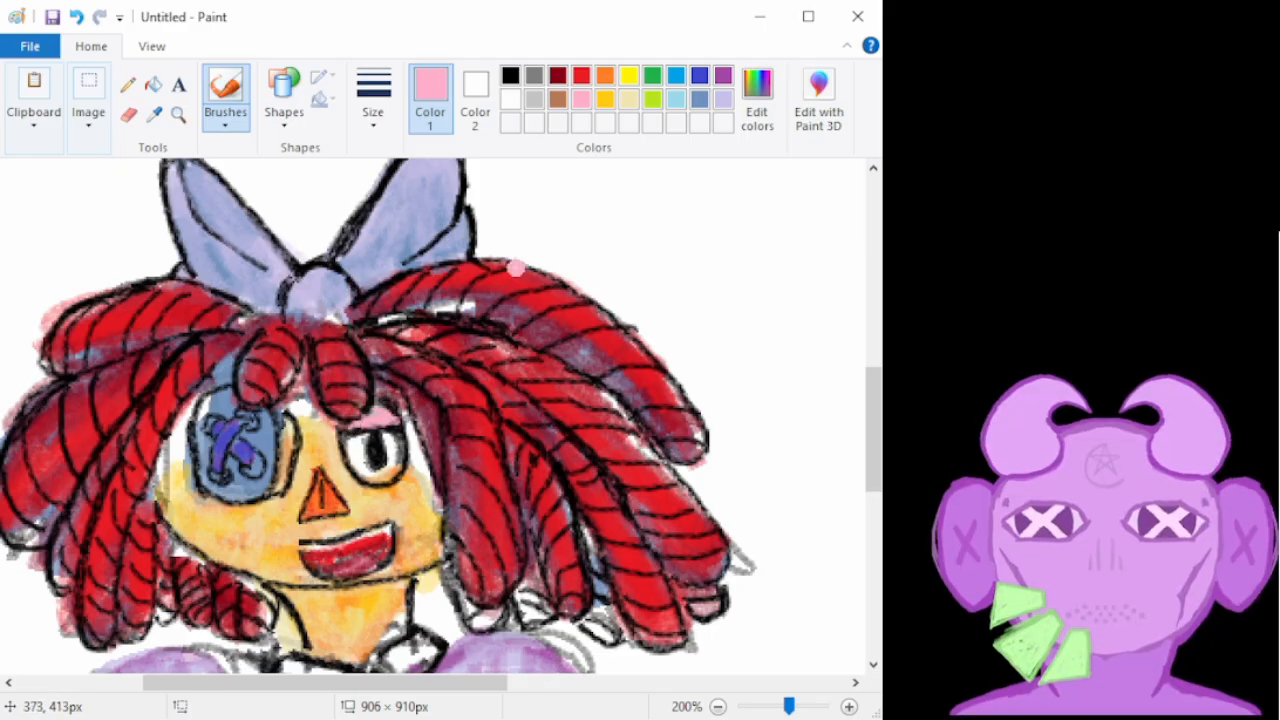
# Layer red and purple over the eyelid of the open eye and go over it again with pink
pyautogui.click(581, 76)
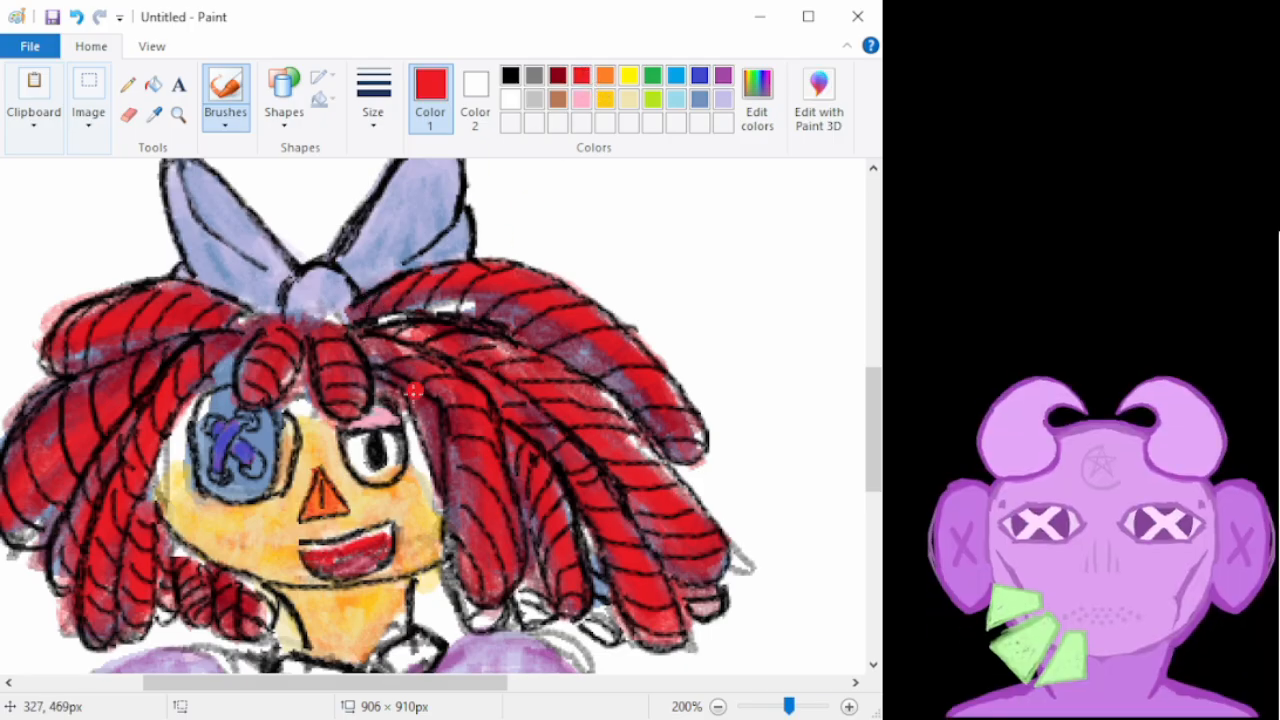
pyautogui.moveTo(365, 424)
pyautogui.mouseDown()
pyautogui.moveTo(385, 408)
pyautogui.moveTo(375, 424)
pyautogui.moveTo(395, 416)
pyautogui.mouseUp()
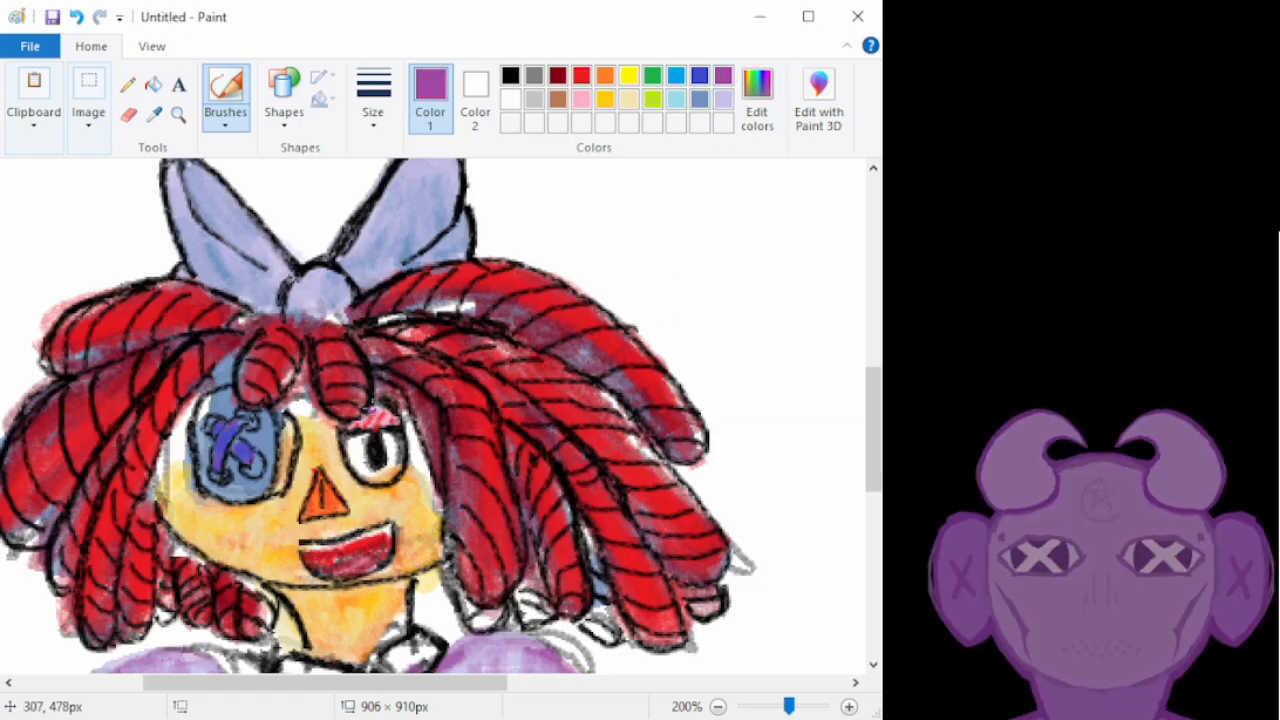
pyautogui.moveTo(373, 410)
pyautogui.mouseDown()
pyautogui.moveTo(358, 424)
pyautogui.moveTo(390, 414)
pyautogui.mouseUp()
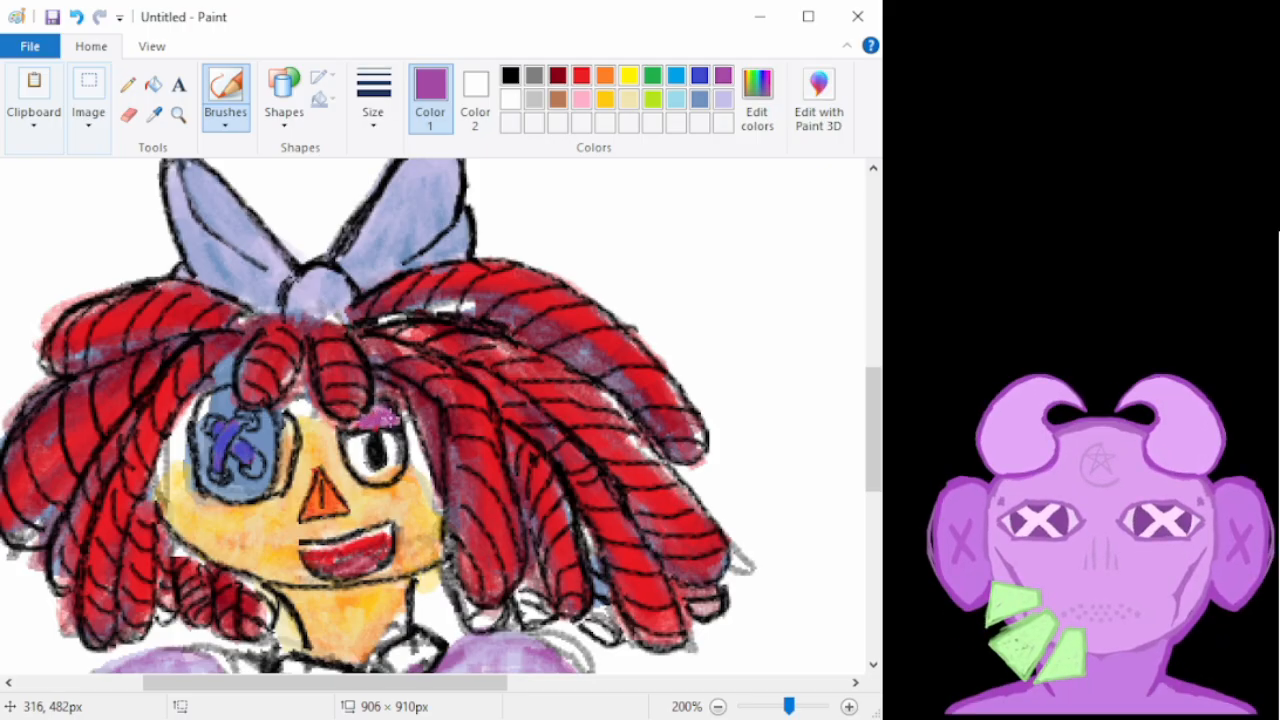
pyautogui.click(582, 100)
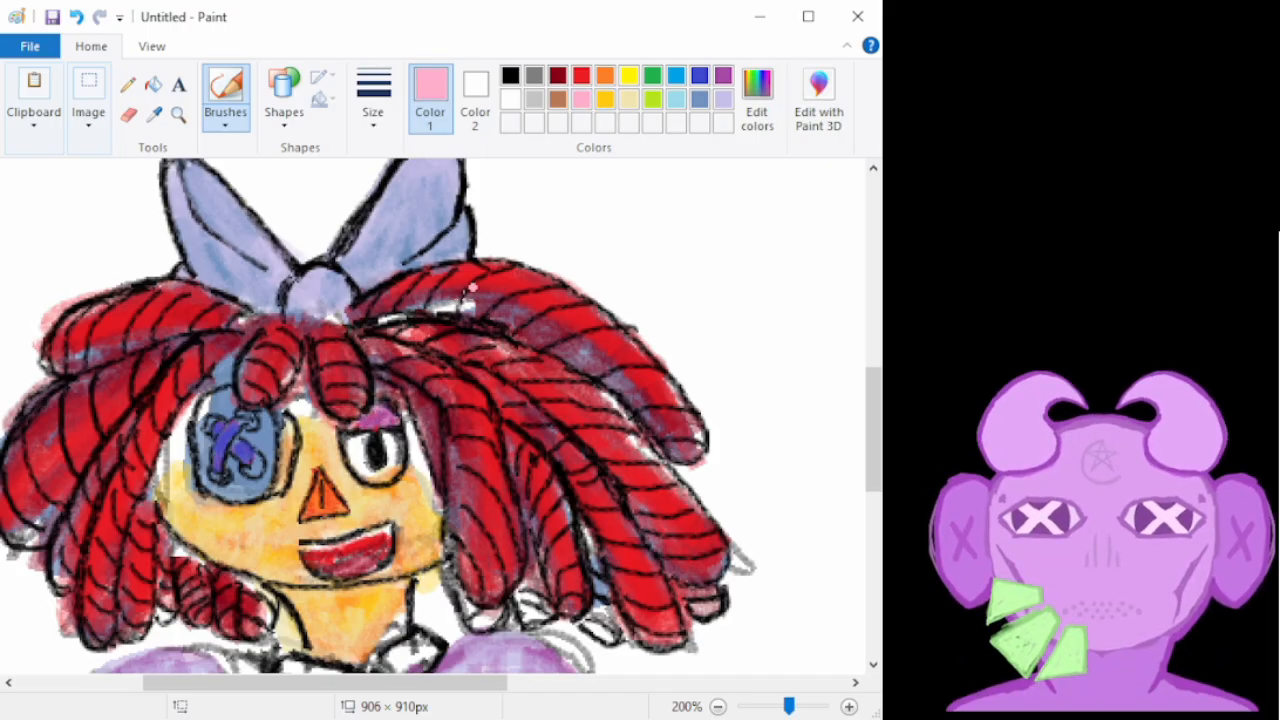
pyautogui.moveTo(360, 422)
pyautogui.mouseDown()
pyautogui.moveTo(398, 418)
pyautogui.moveTo(372, 410)
pyautogui.moveTo(394, 420)
pyautogui.moveTo(344, 426)
pyautogui.moveTo(416, 420)
pyautogui.mouseUp()
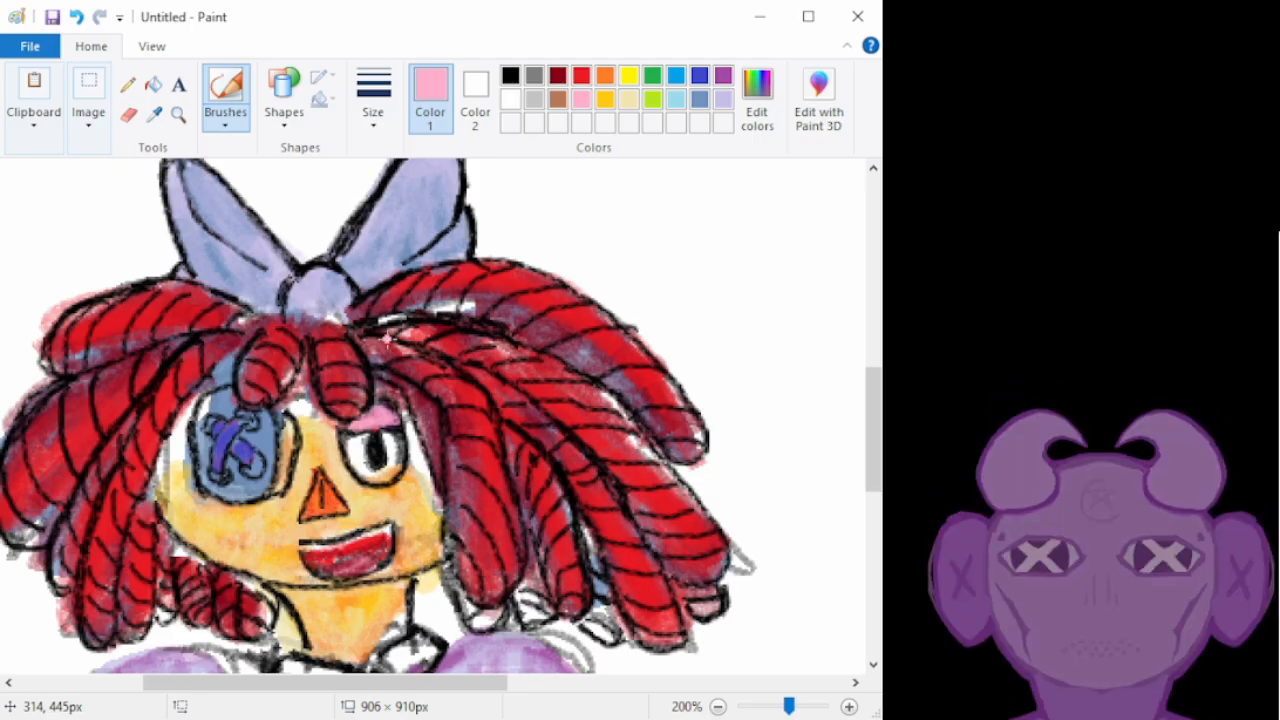
# Color the button eye's rim on the nose side in blue-gray and indigo, finishing with blue-gray over the indigo
pyautogui.click(700, 100)
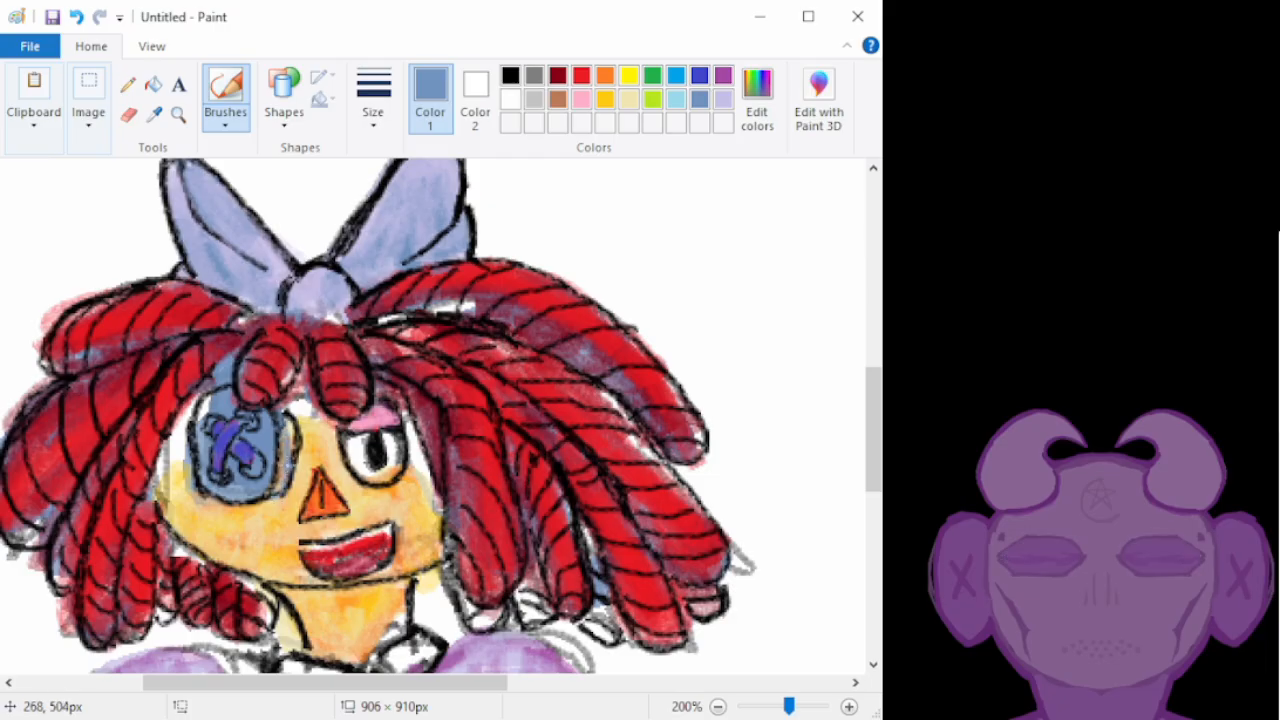
pyautogui.click(699, 76)
pyautogui.moveTo(286, 426)
pyautogui.mouseDown()
pyautogui.moveTo(288, 458)
pyautogui.moveTo(268, 490)
pyautogui.moveTo(288, 430)
pyautogui.moveTo(284, 454)
pyautogui.mouseUp()
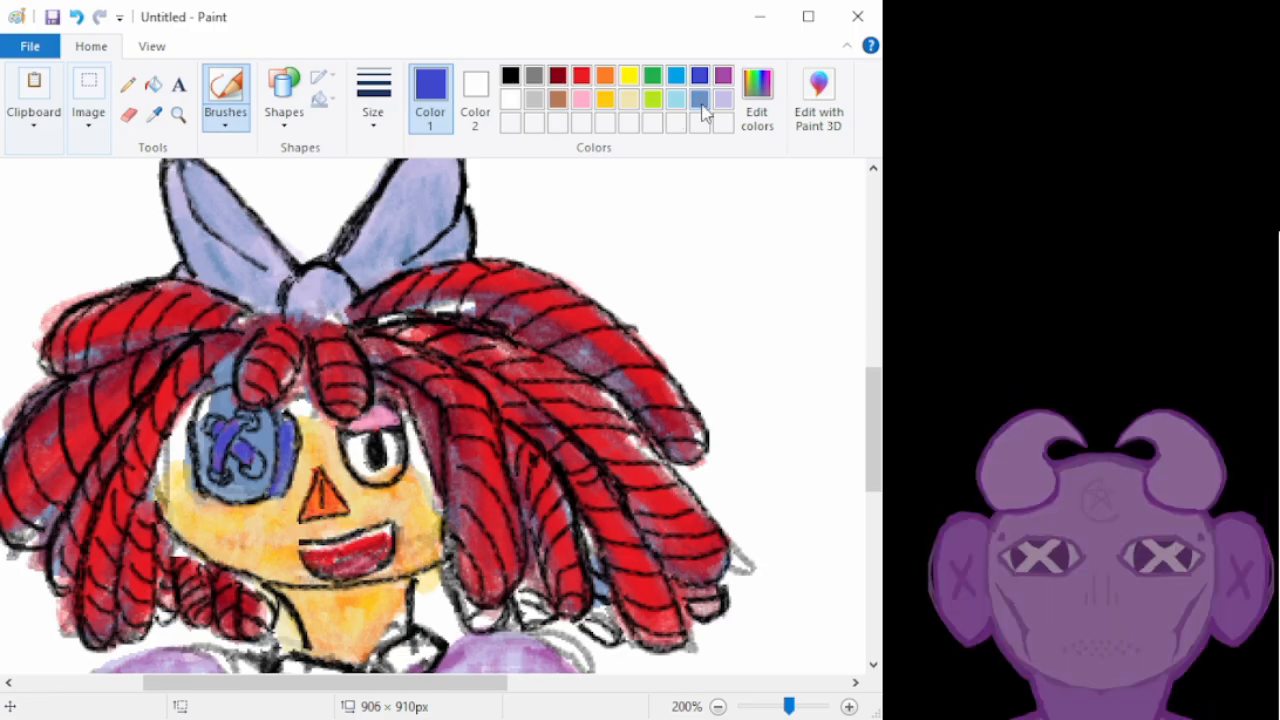
pyautogui.click(699, 98)
pyautogui.moveTo(284, 440)
pyautogui.mouseDown()
pyautogui.moveTo(280, 484)
pyautogui.moveTo(284, 469)
pyautogui.mouseUp()
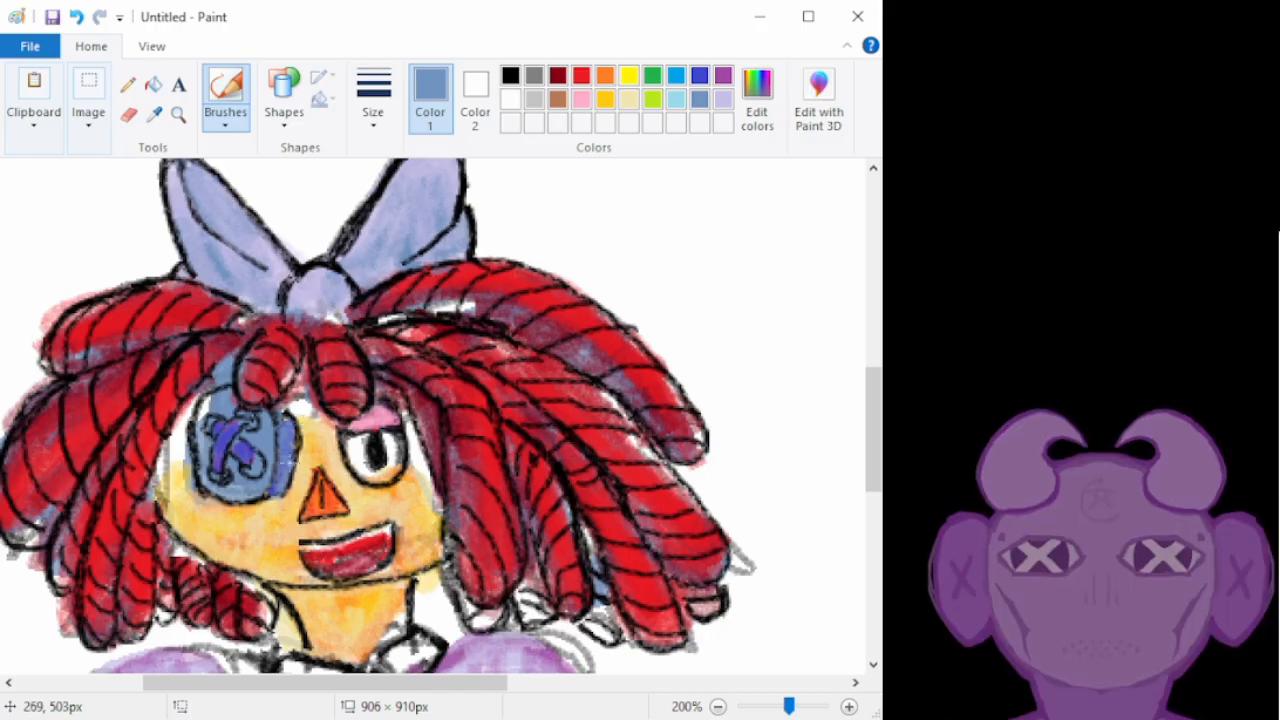
# Paint a small test swatch on the blank canvas beside the hair, layering blue-gray, purple and blue-gray again
pyautogui.moveTo(670, 262)
pyautogui.mouseDown()
pyautogui.moveTo(709, 264)
pyautogui.moveTo(677, 264)
pyautogui.mouseUp()
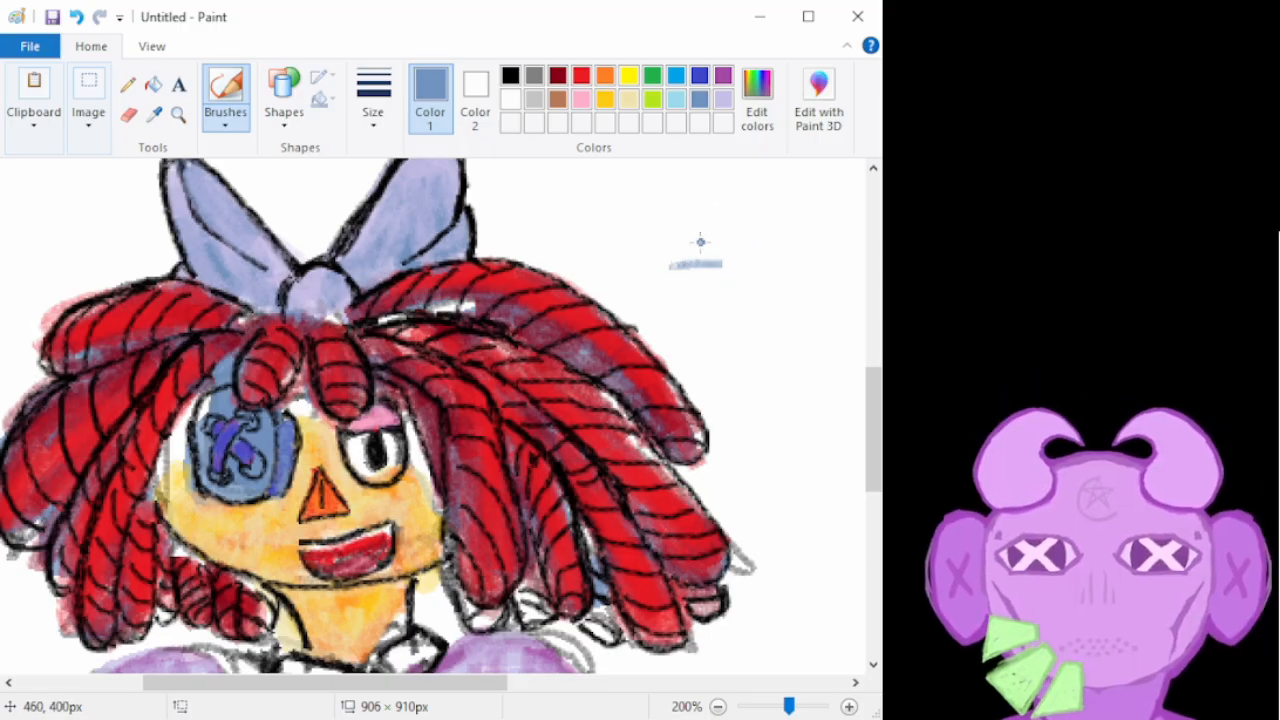
pyautogui.click(722, 76)
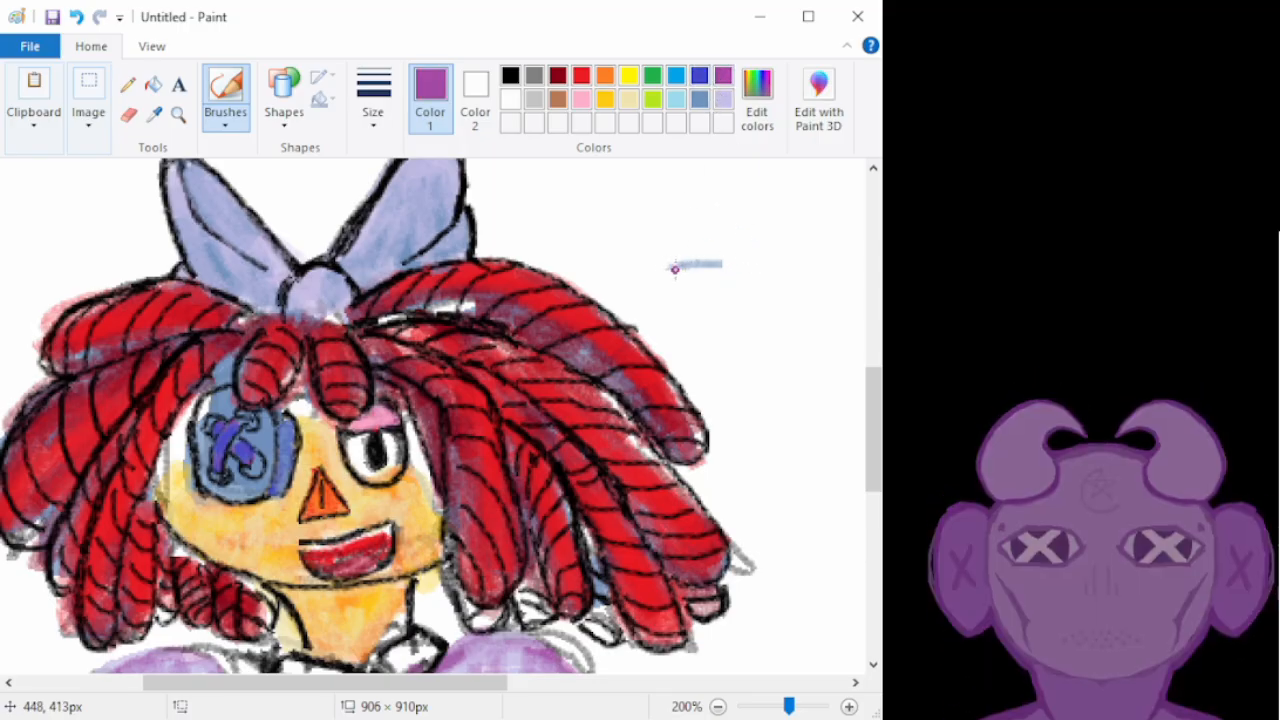
pyautogui.moveTo(677, 268); pyautogui.dragTo(717, 265)
pyautogui.click(699, 98)
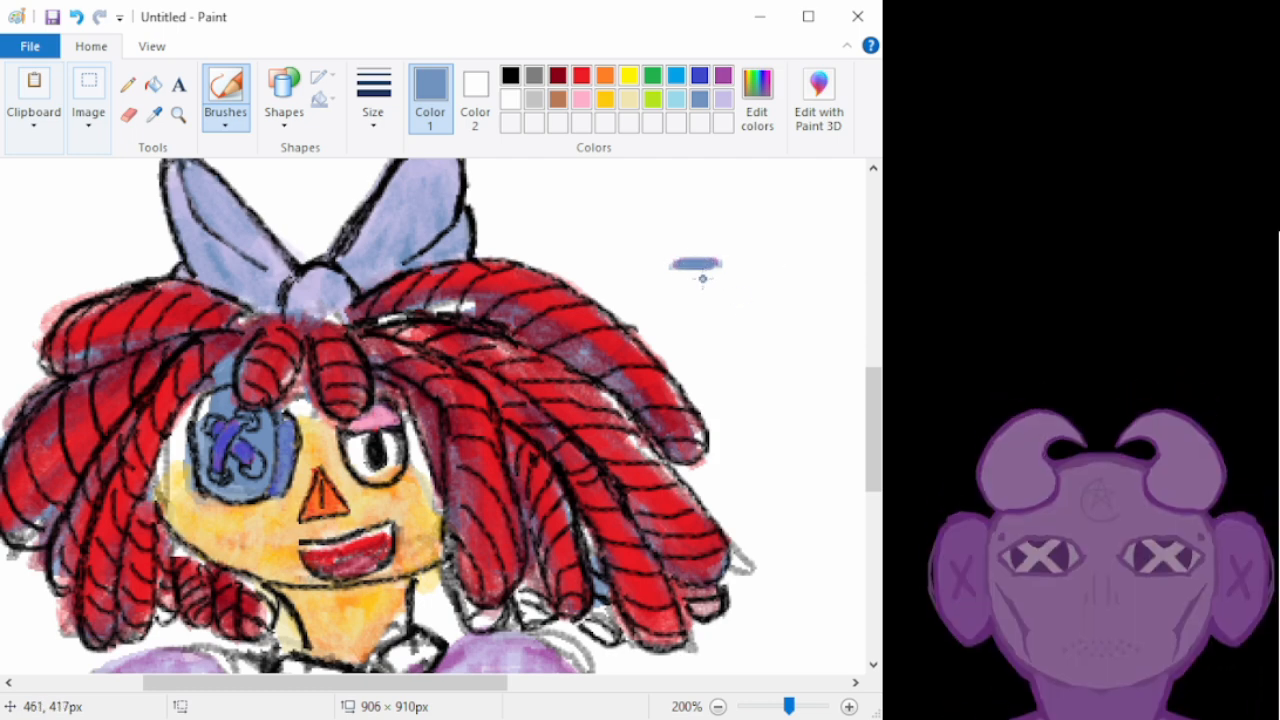
# Paint further blue-gray test strokes on the blank canvas beside the hair and undo all the test swatches there
pyautogui.moveTo(676, 280)
pyautogui.mouseDown()
pyautogui.moveTo(722, 281)
pyautogui.moveTo(666, 282)
pyautogui.moveTo(696, 282)
pyautogui.mouseUp()
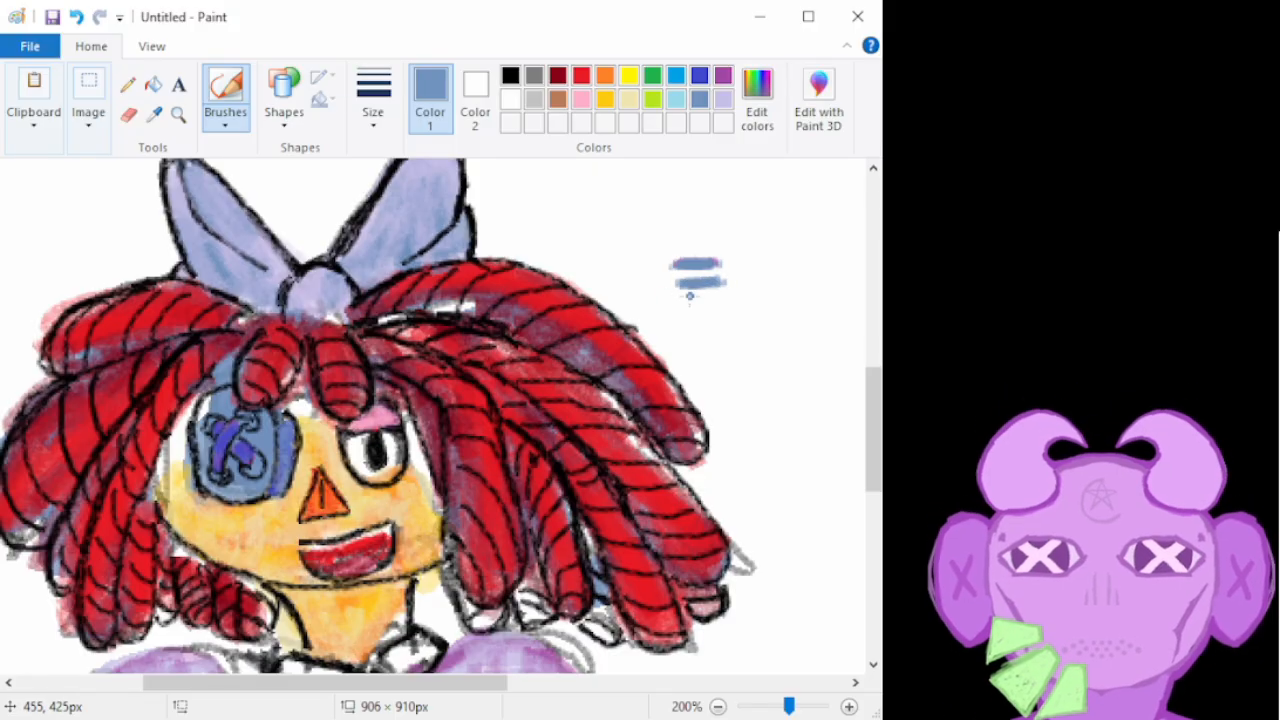
pyautogui.moveTo(707, 322); pyautogui.dragTo(789, 320)
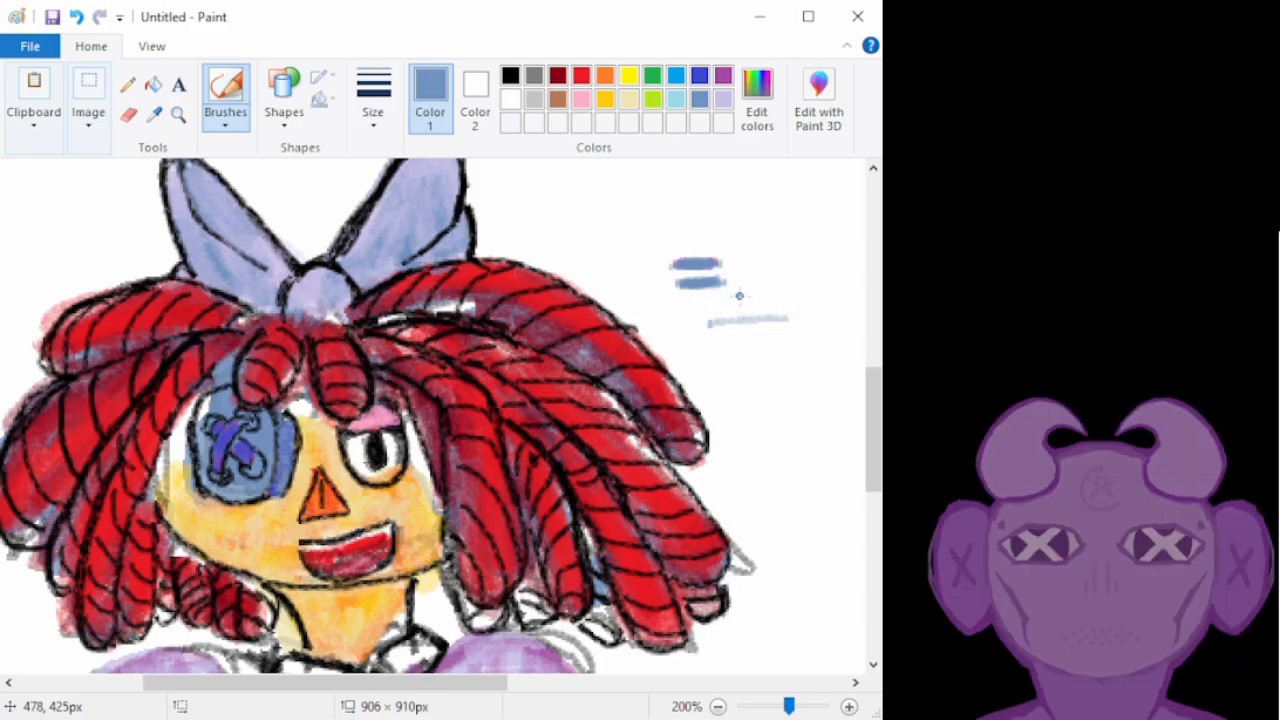
pyautogui.hotkey('ctrl', 'z')
pyautogui.hotkey('ctrl', 'z')
pyautogui.hotkey('ctrl', 'z')
pyautogui.hotkey('ctrl', 'z')
pyautogui.hotkey('ctrl', 'z')
pyautogui.hotkey('ctrl', 'z')
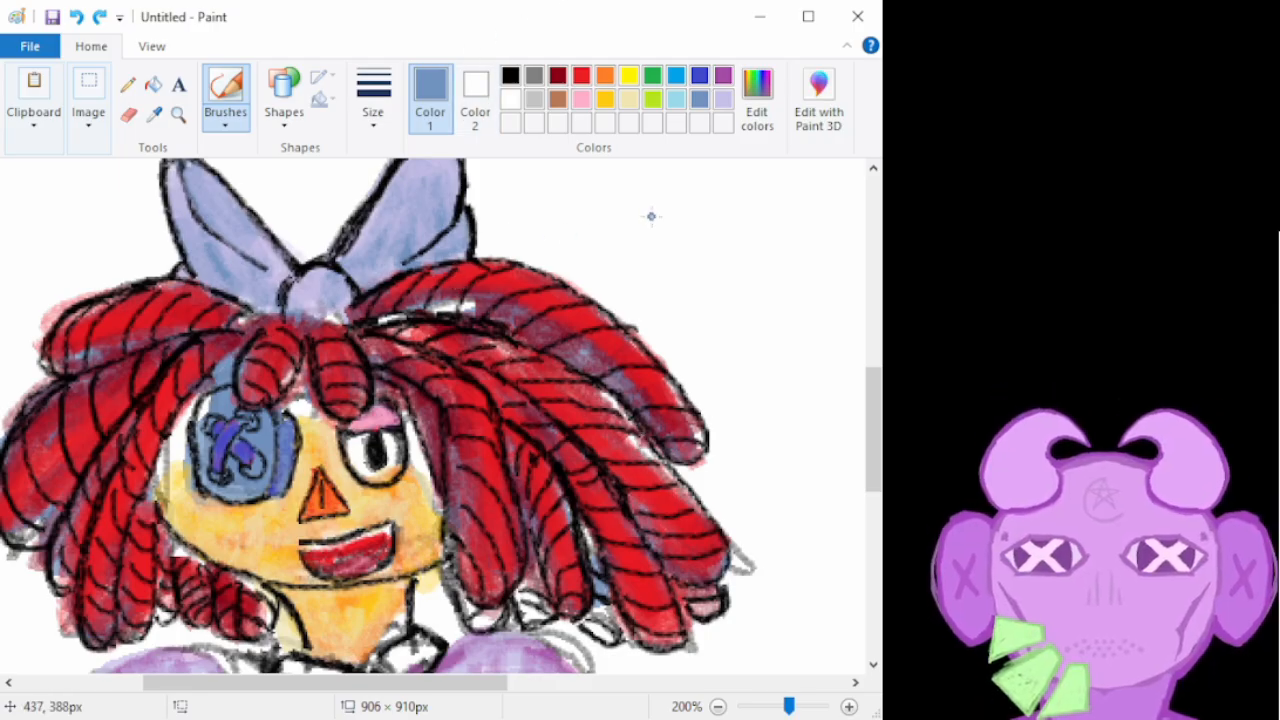
# Undo the blue-gray line on the sleeve above the arm bent at the waist and outline its inner seam, outer edge and shoulder in purple
pyautogui.moveTo(874, 420); pyautogui.dragTo(877, 518)
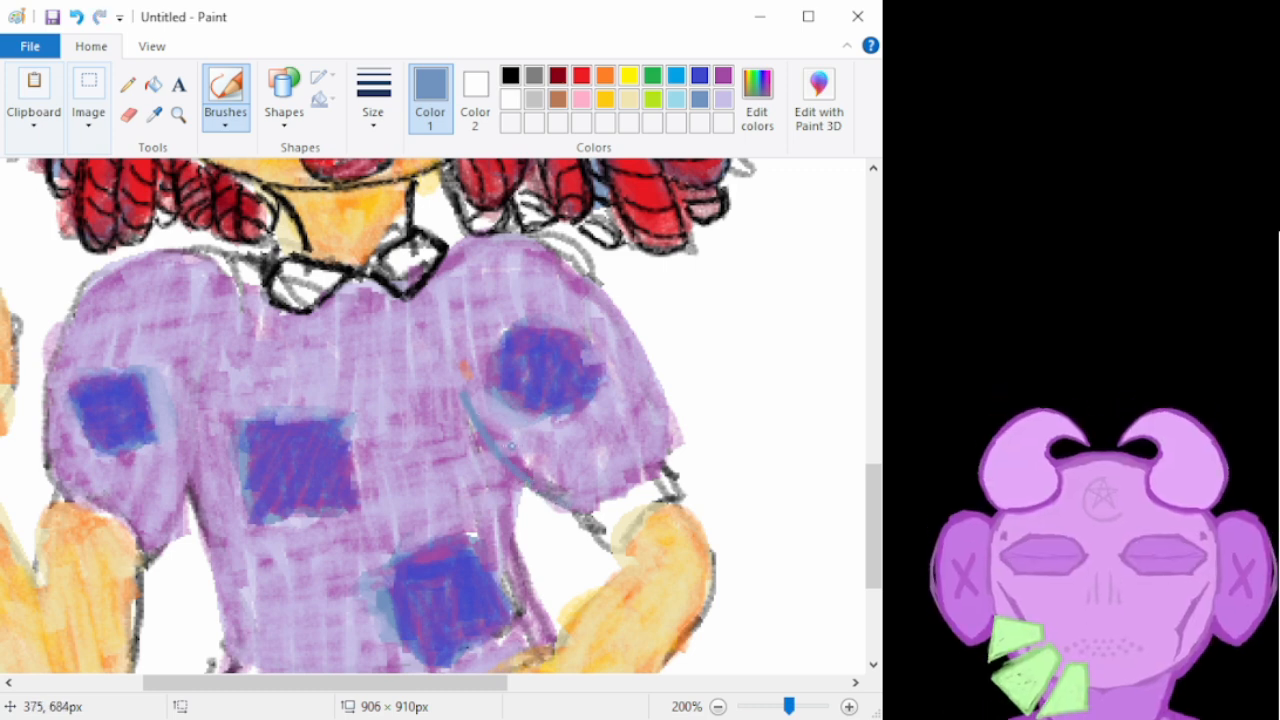
pyautogui.hotkey('ctrl', 'z')
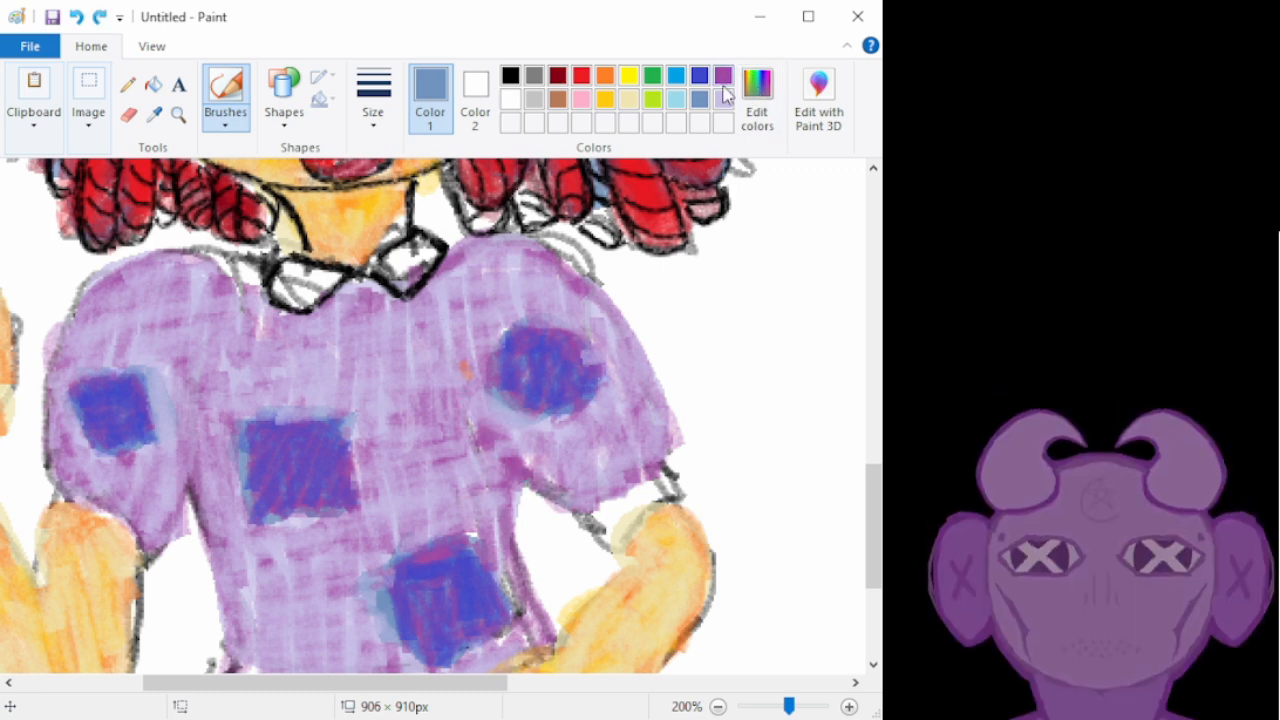
pyautogui.click(723, 76)
pyautogui.moveTo(455, 390)
pyautogui.mouseDown()
pyautogui.moveTo(485, 448)
pyautogui.moveTo(503, 466)
pyautogui.moveTo(461, 398)
pyautogui.moveTo(549, 501)
pyautogui.mouseUp()
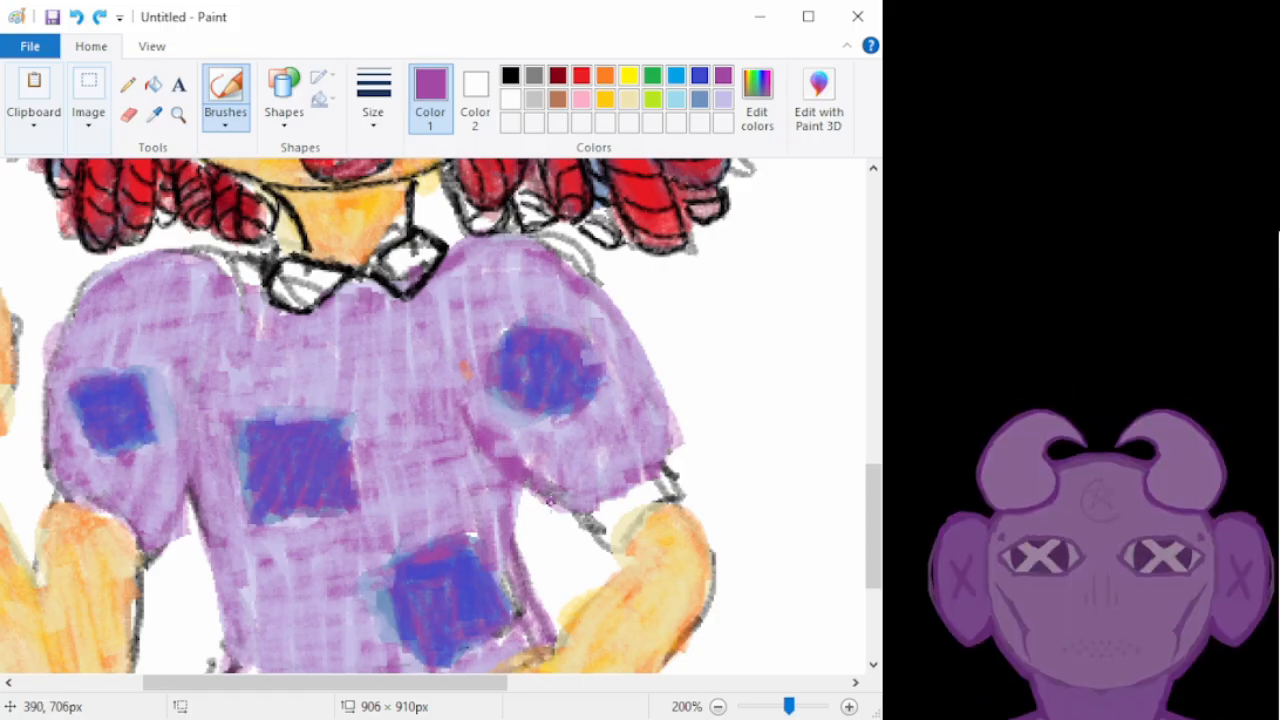
pyautogui.moveTo(481, 441); pyautogui.dragTo(462, 385)
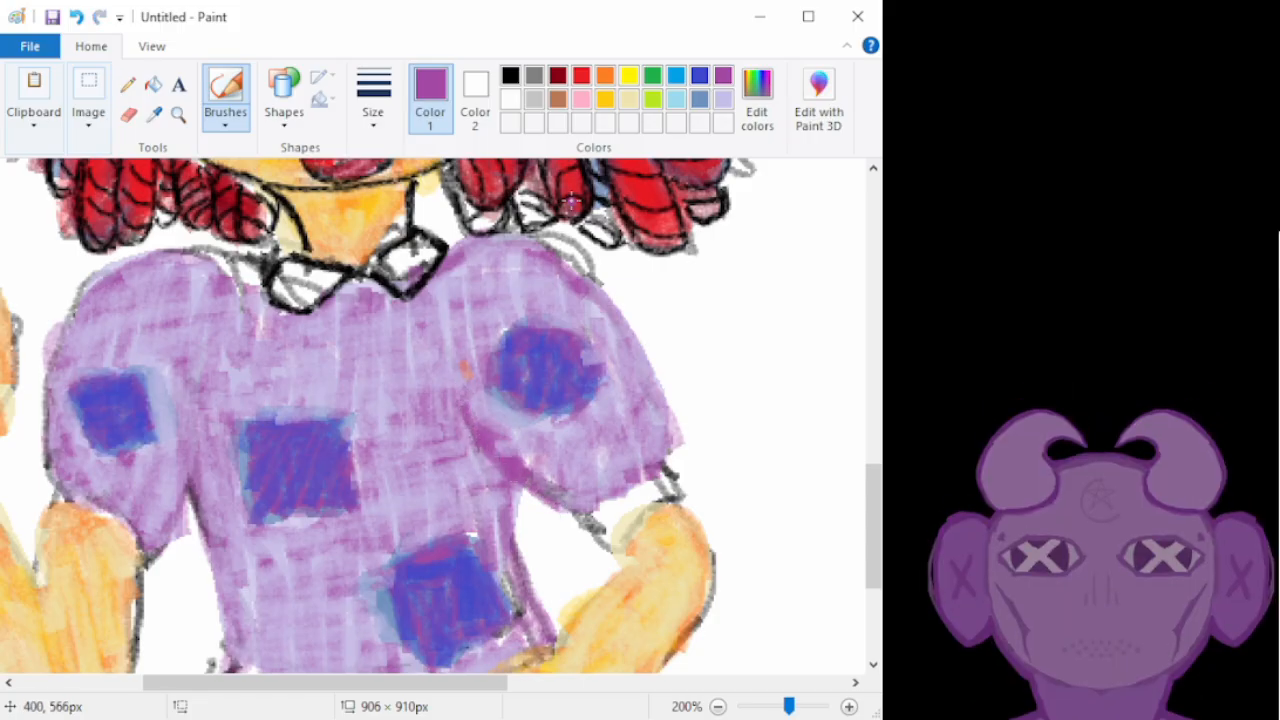
pyautogui.moveTo(561, 256)
pyautogui.mouseDown()
pyautogui.moveTo(634, 336)
pyautogui.moveTo(673, 448)
pyautogui.moveTo(618, 318)
pyautogui.mouseUp()
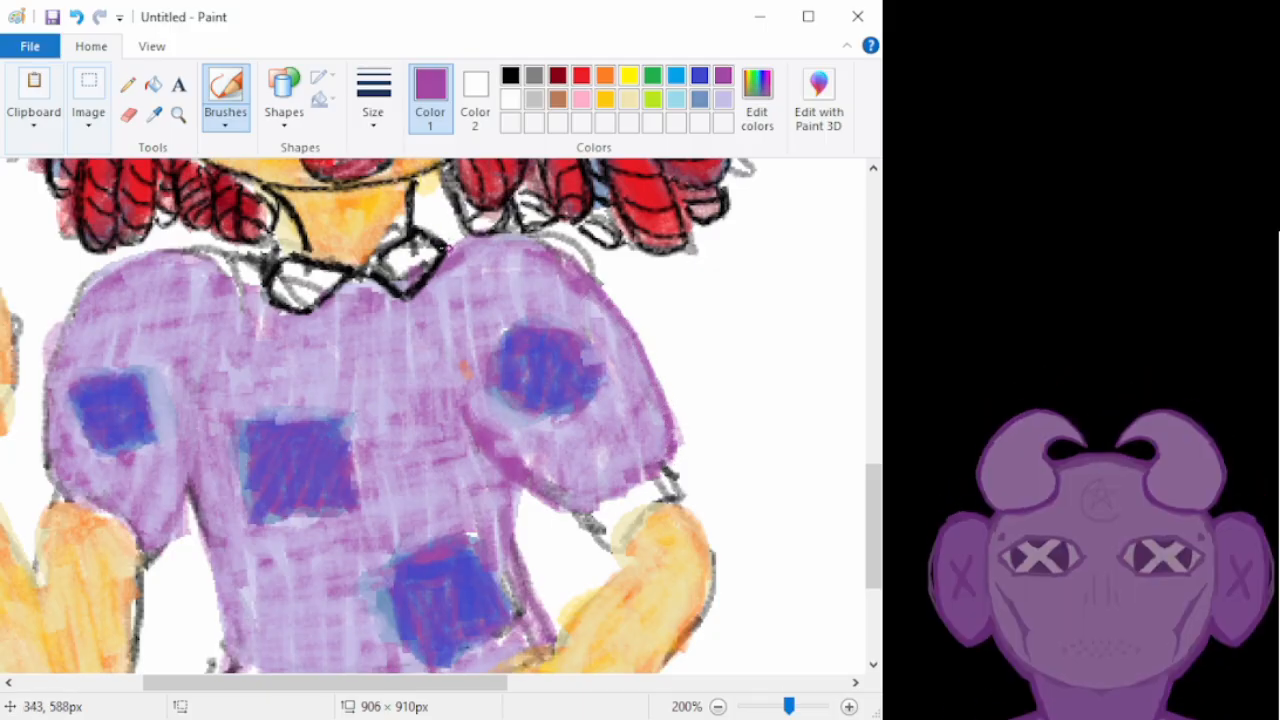
pyautogui.moveTo(446, 249)
pyautogui.mouseDown()
pyautogui.moveTo(495, 236)
pyautogui.moveTo(532, 250)
pyautogui.moveTo(488, 239)
pyautogui.moveTo(520, 241)
pyautogui.mouseUp()
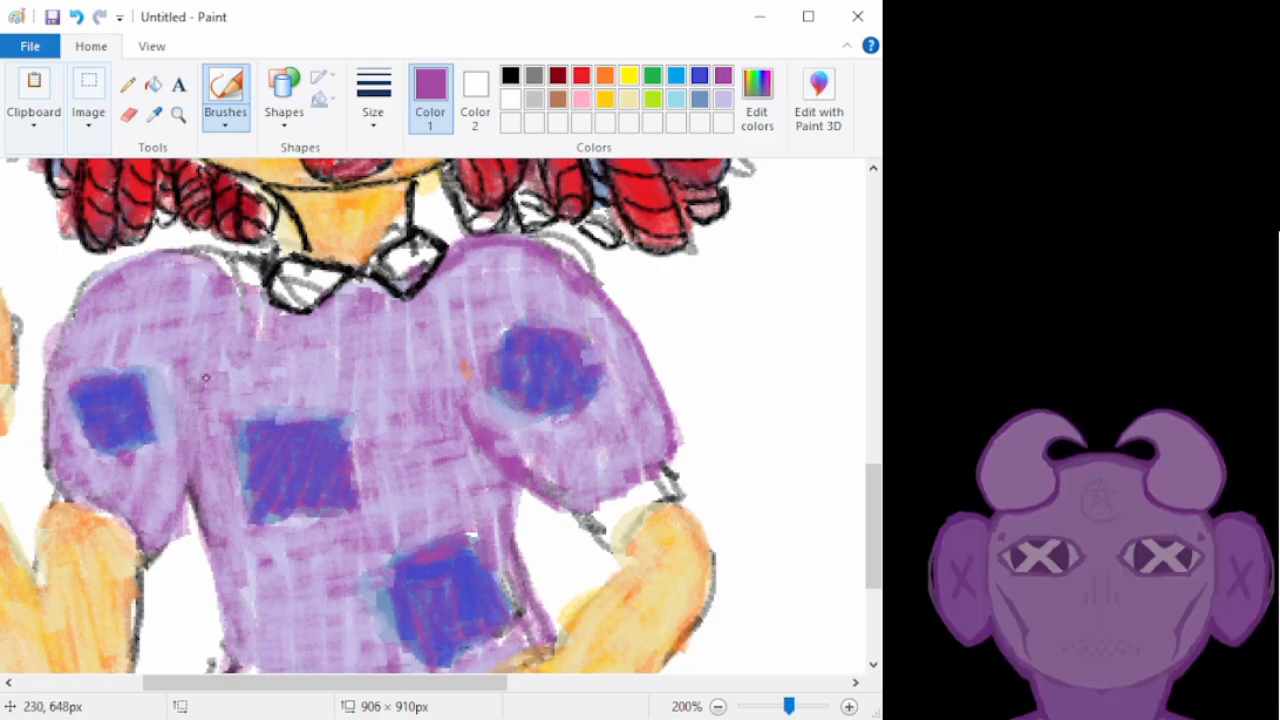
# Outline both sides of the dress bodice in purple, including the armhole seam on the raised-arm side
pyautogui.moveTo(208, 350); pyautogui.dragTo(194, 465)
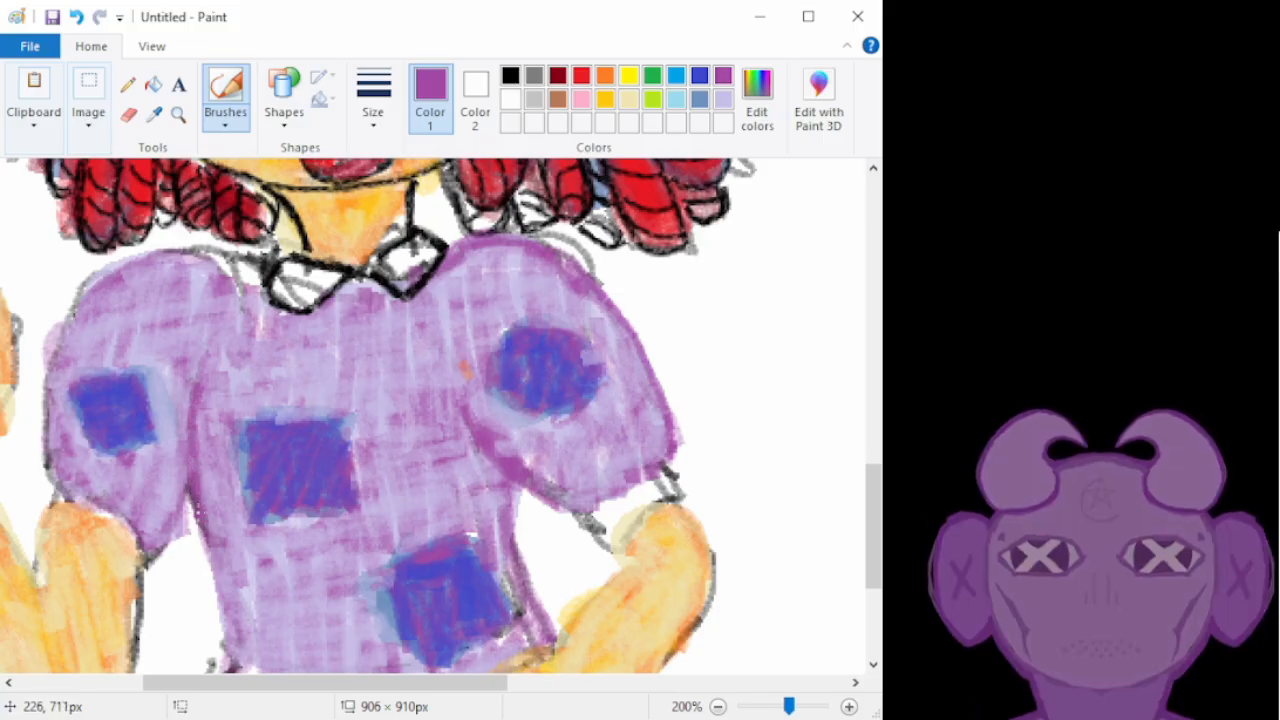
pyautogui.moveTo(212, 546)
pyautogui.mouseDown()
pyautogui.moveTo(223, 579)
pyautogui.moveTo(205, 539)
pyautogui.moveTo(226, 635)
pyautogui.moveTo(225, 596)
pyautogui.mouseUp()
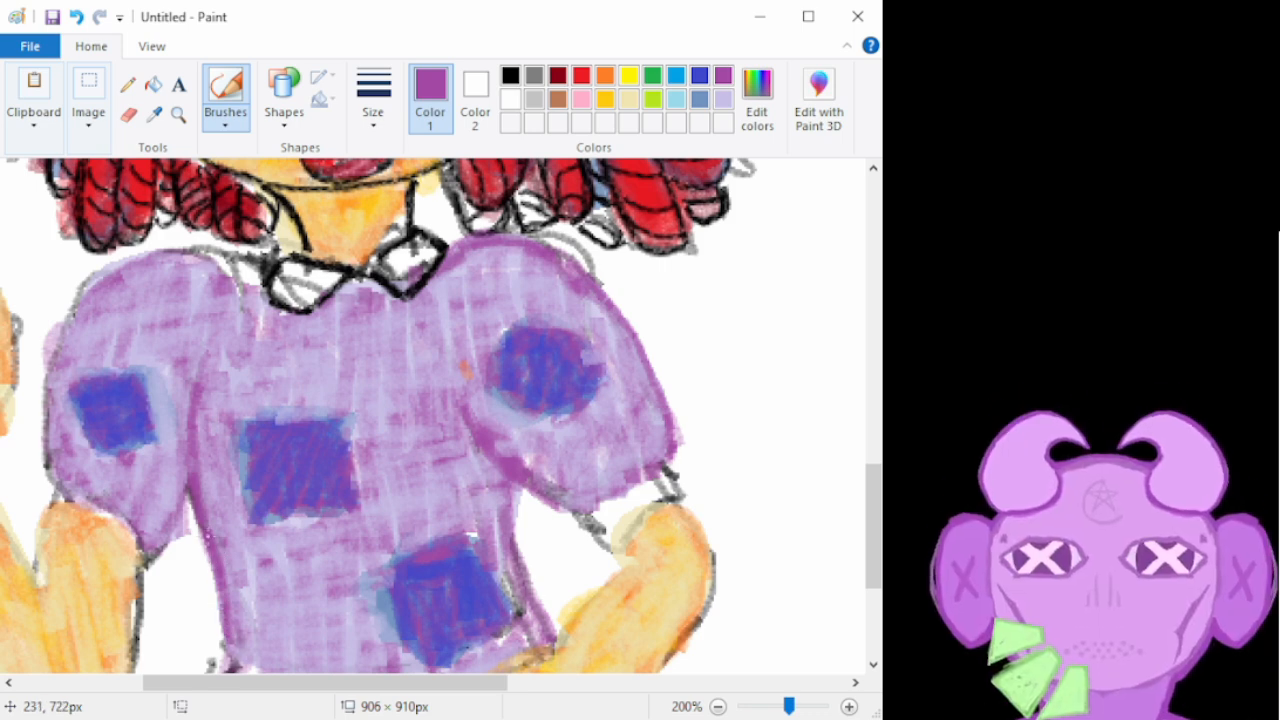
pyautogui.moveTo(227, 626); pyautogui.dragTo(231, 668)
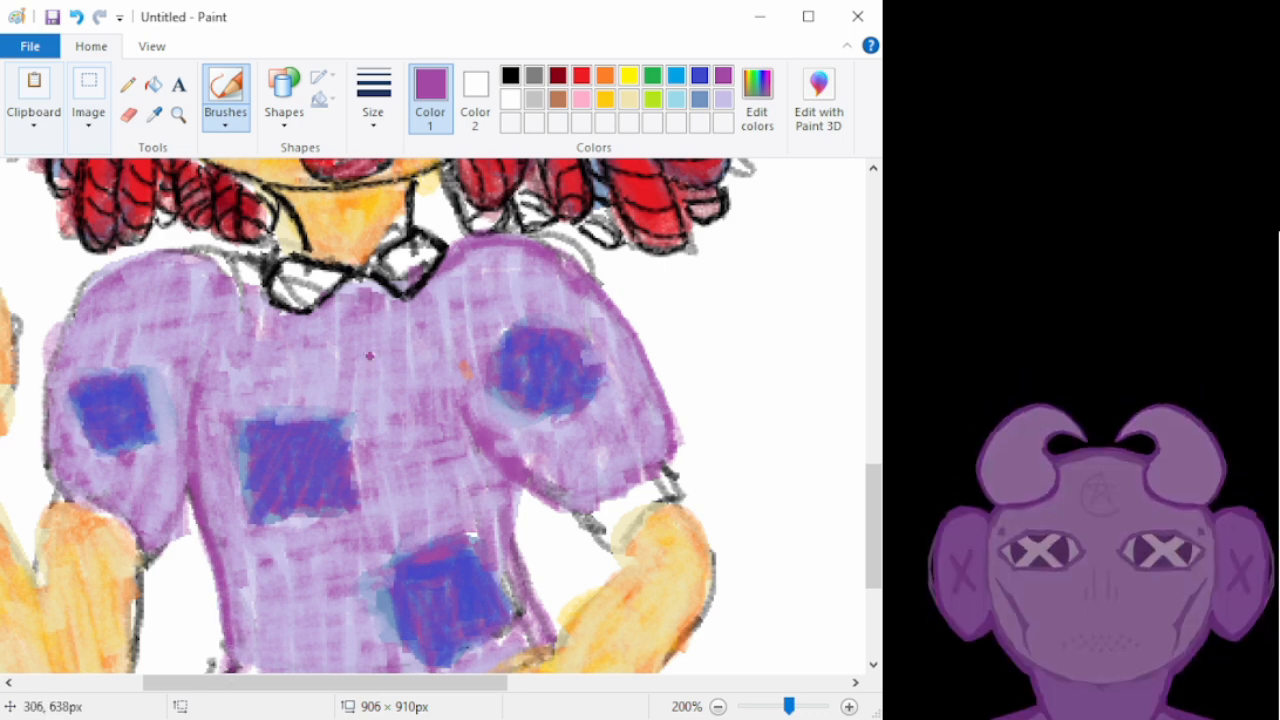
pyautogui.moveTo(507, 506)
pyautogui.mouseDown()
pyautogui.moveTo(501, 492)
pyautogui.moveTo(523, 576)
pyautogui.mouseUp()
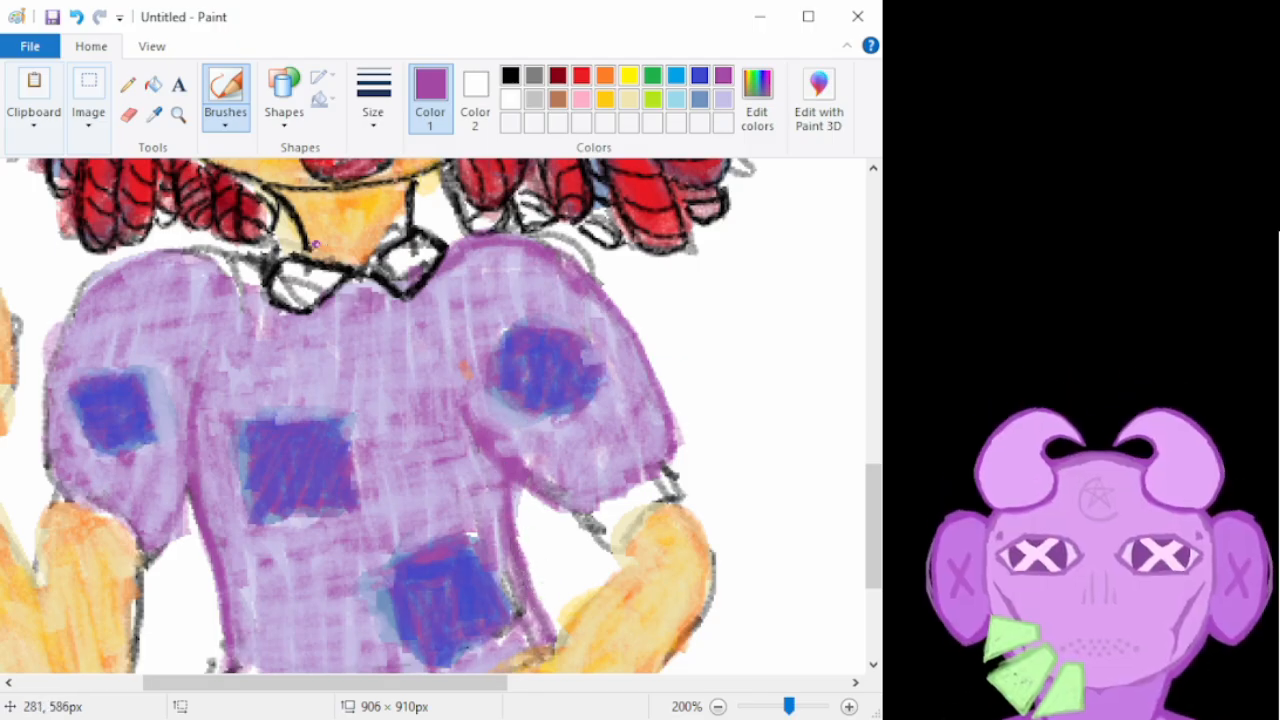
# Outline the shoulder and outer edge of the raised arm's sleeve in purple, undoing the last stroke
pyautogui.moveTo(240, 286); pyautogui.dragTo(229, 300)
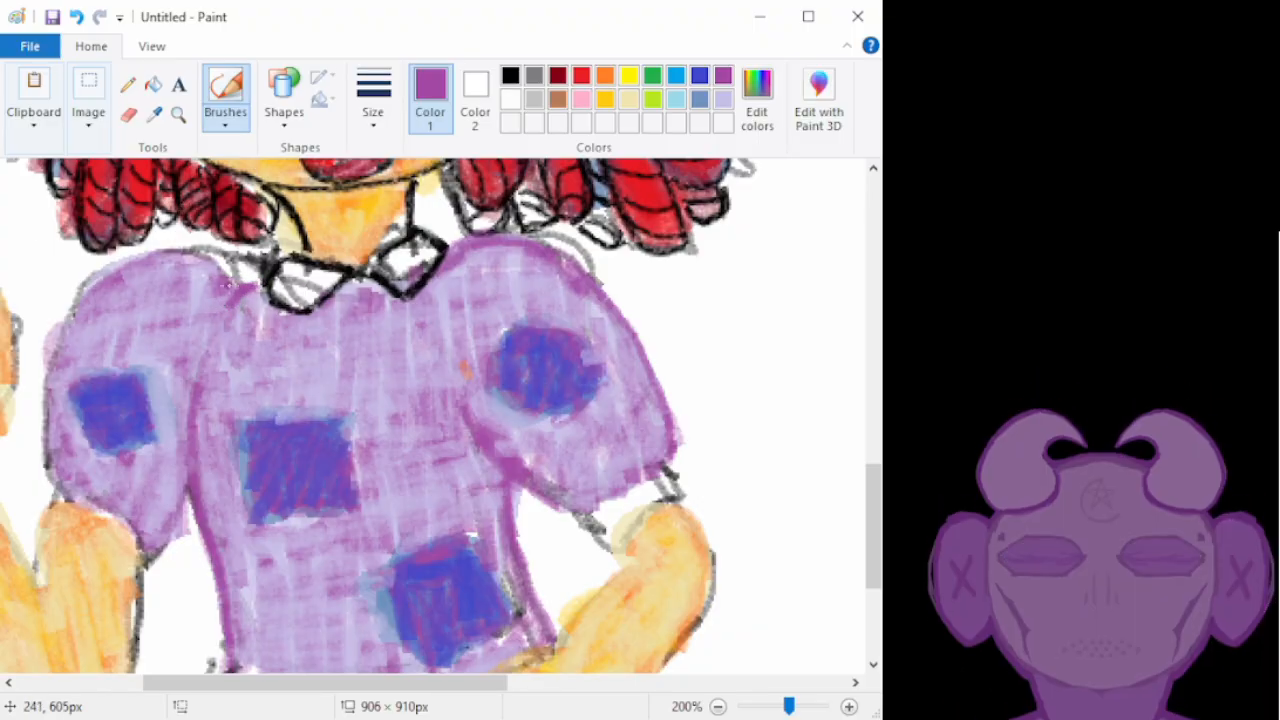
pyautogui.moveTo(228, 282)
pyautogui.mouseDown()
pyautogui.moveTo(172, 252)
pyautogui.moveTo(92, 276)
pyautogui.moveTo(56, 354)
pyautogui.moveTo(55, 479)
pyautogui.moveTo(45, 402)
pyautogui.moveTo(69, 321)
pyautogui.moveTo(86, 286)
pyautogui.moveTo(156, 254)
pyautogui.mouseUp()
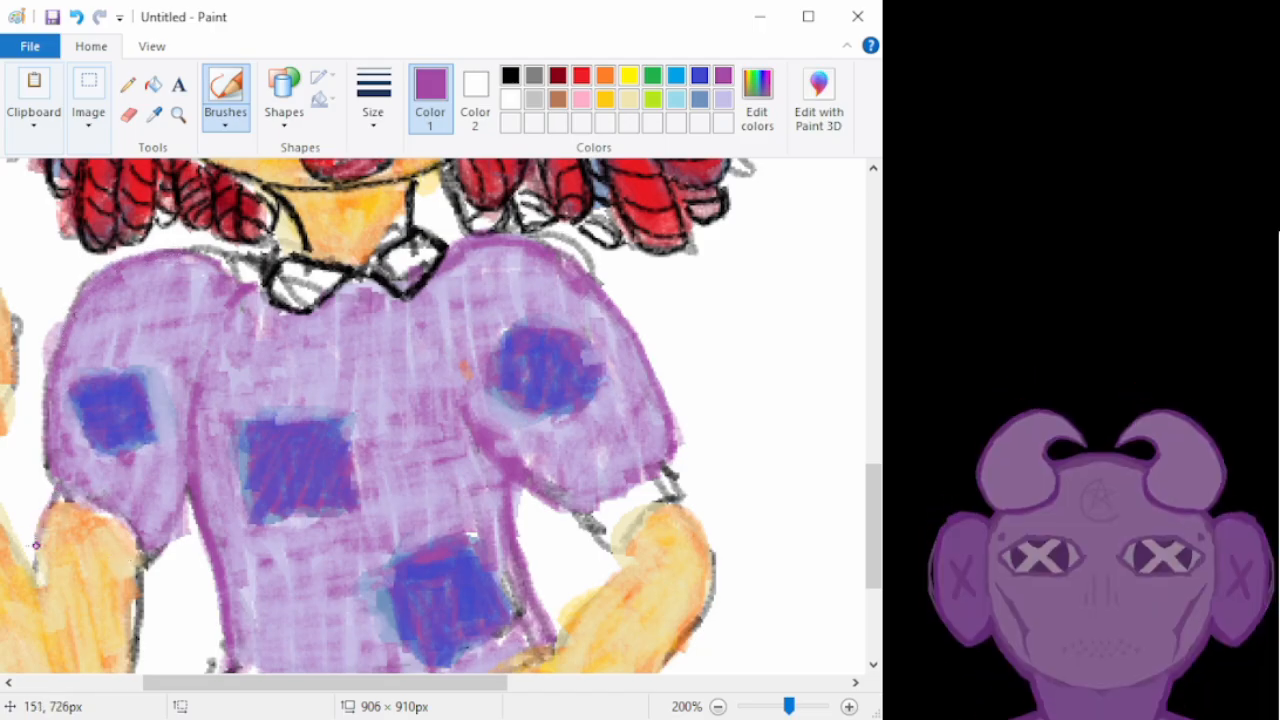
pyautogui.hotkey('ctrl', 'z')
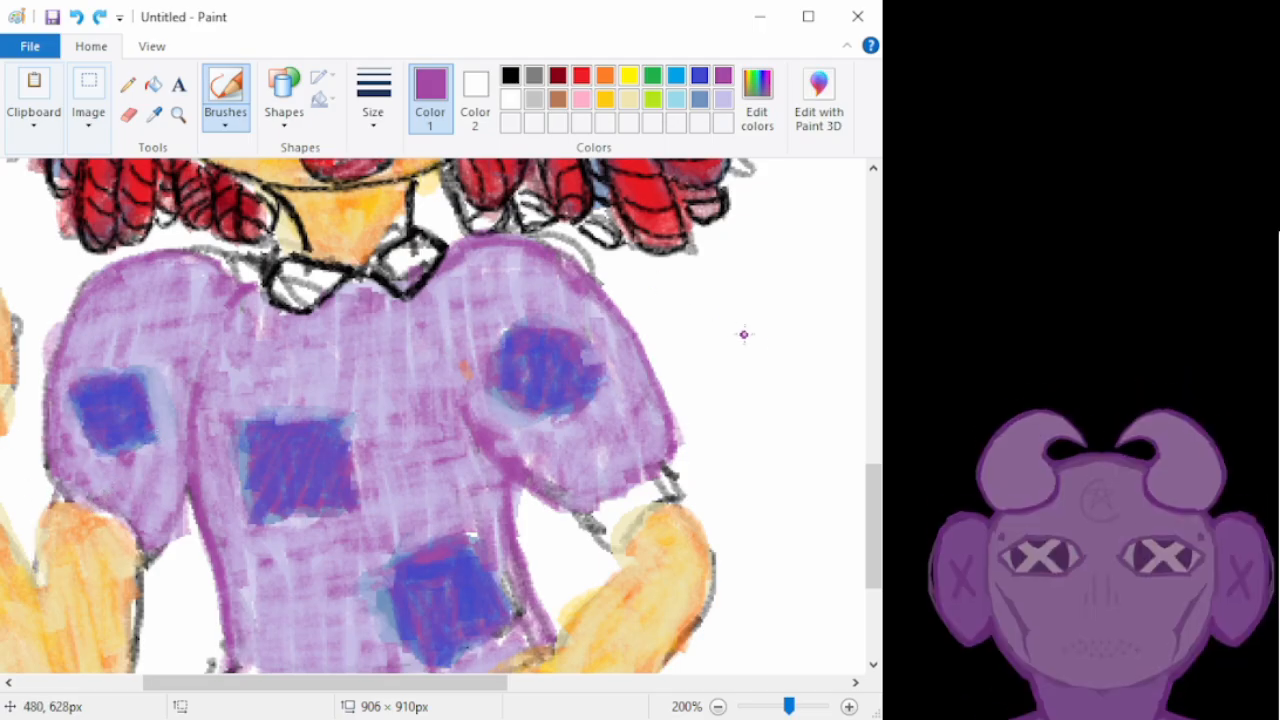
# Draw the upper and lower edges of the dress's waistband in purple
pyautogui.moveTo(870, 512); pyautogui.dragTo(870, 578)
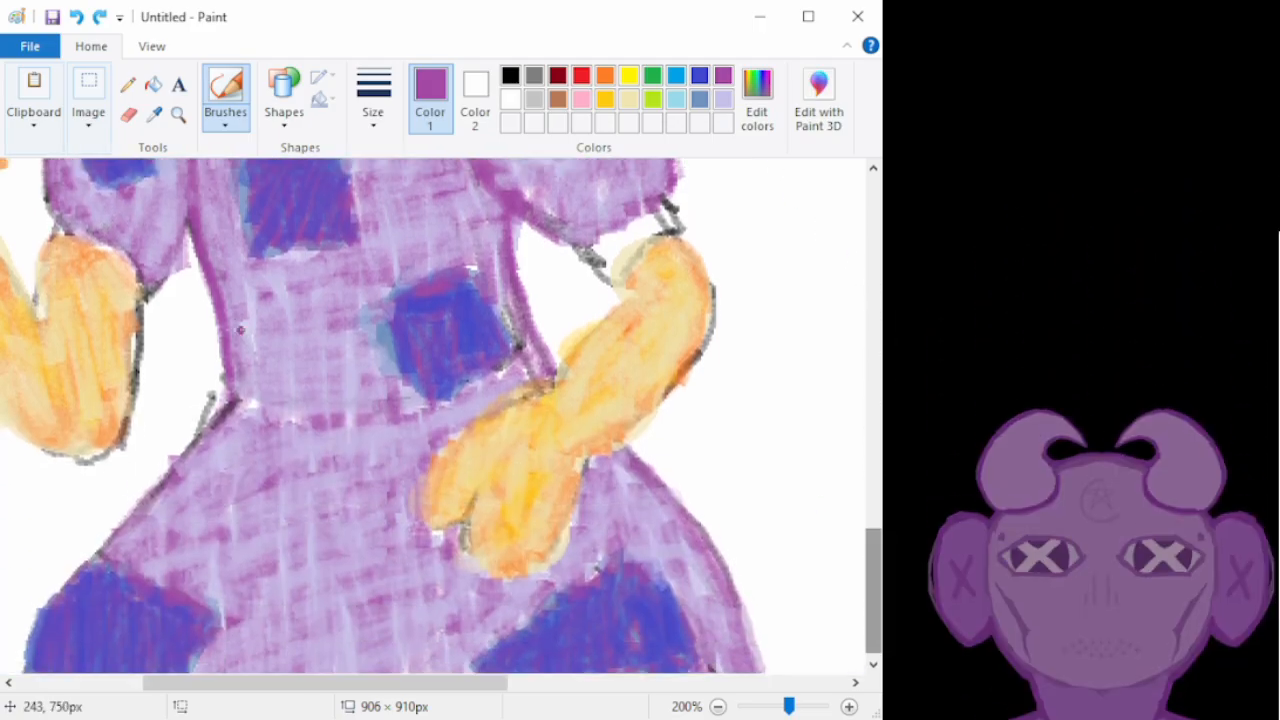
pyautogui.moveTo(227, 392)
pyautogui.mouseDown()
pyautogui.moveTo(335, 428)
pyautogui.moveTo(266, 414)
pyautogui.mouseUp()
pyautogui.moveTo(233, 320)
pyautogui.mouseDown()
pyautogui.moveTo(275, 332)
pyautogui.moveTo(252, 332)
pyautogui.moveTo(352, 317)
pyautogui.mouseUp()
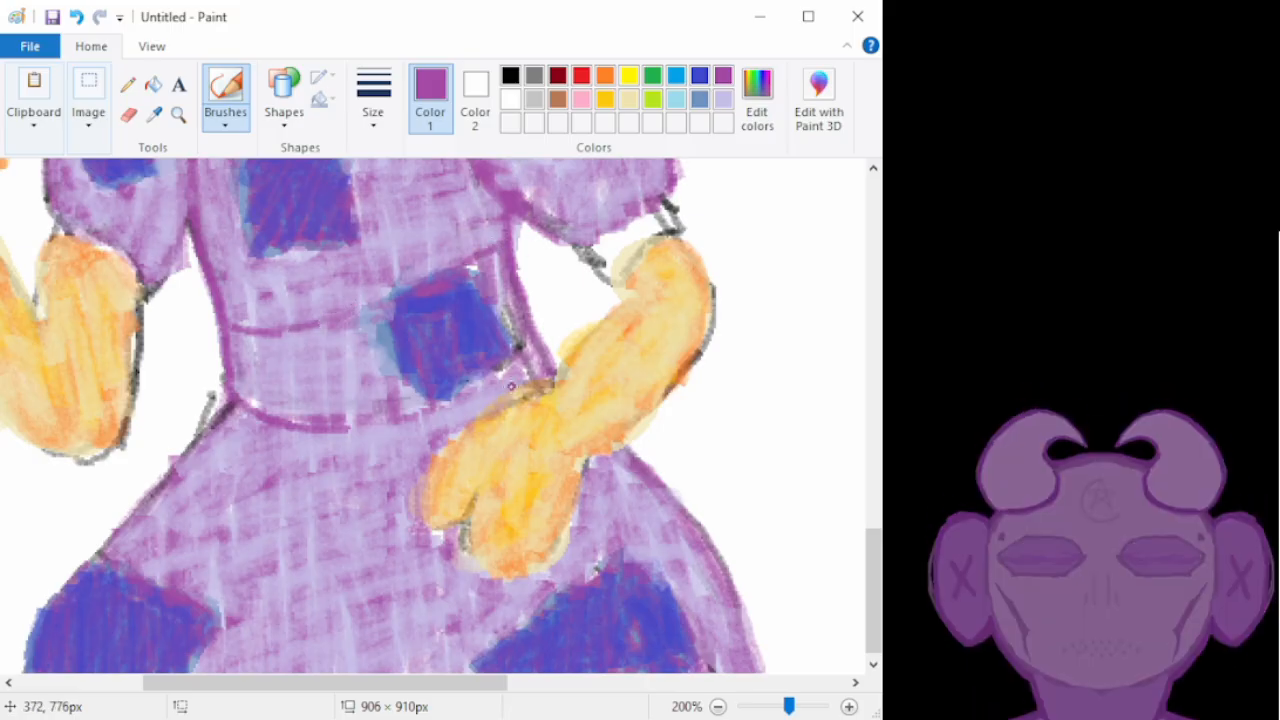
pyautogui.moveTo(524, 356)
pyautogui.mouseDown()
pyautogui.moveTo(516, 346)
pyautogui.moveTo(472, 392)
pyautogui.moveTo(368, 420)
pyautogui.moveTo(410, 420)
pyautogui.mouseUp()
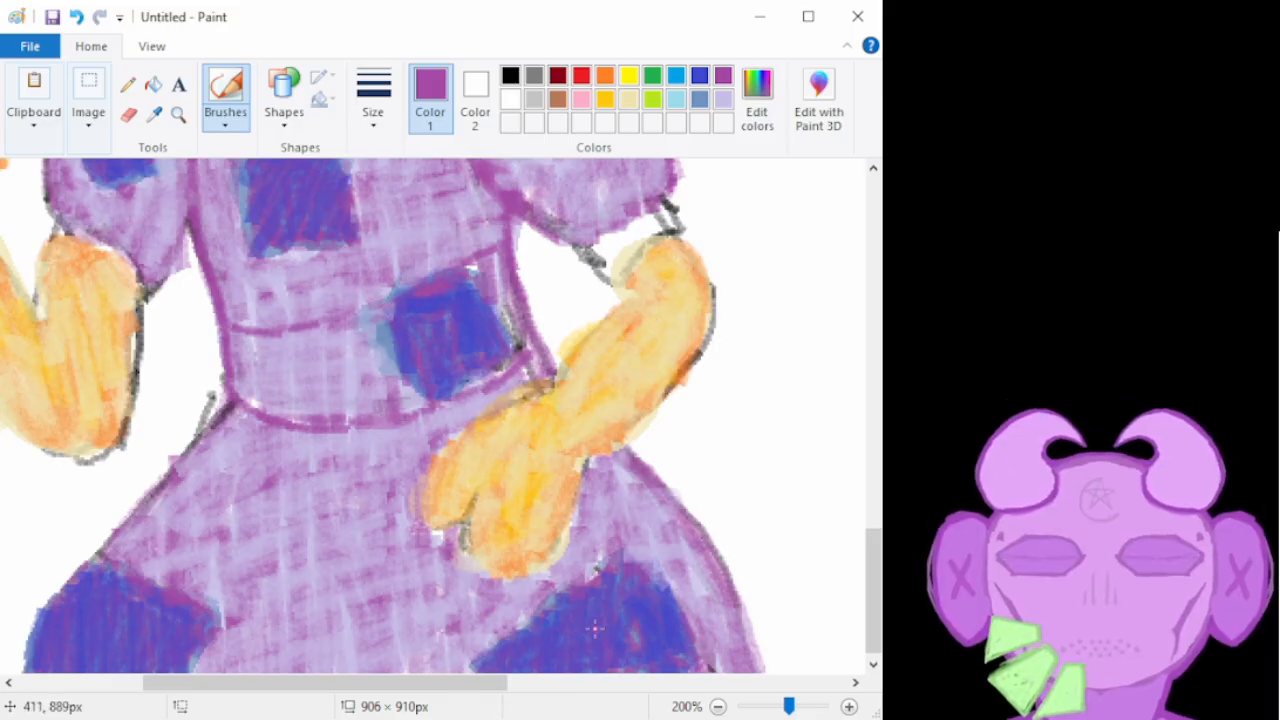
# Outline the white cuff above the arm bent at the waist in black and go over the lines in light gray
pyautogui.moveTo(871, 566); pyautogui.dragTo(862, 512)
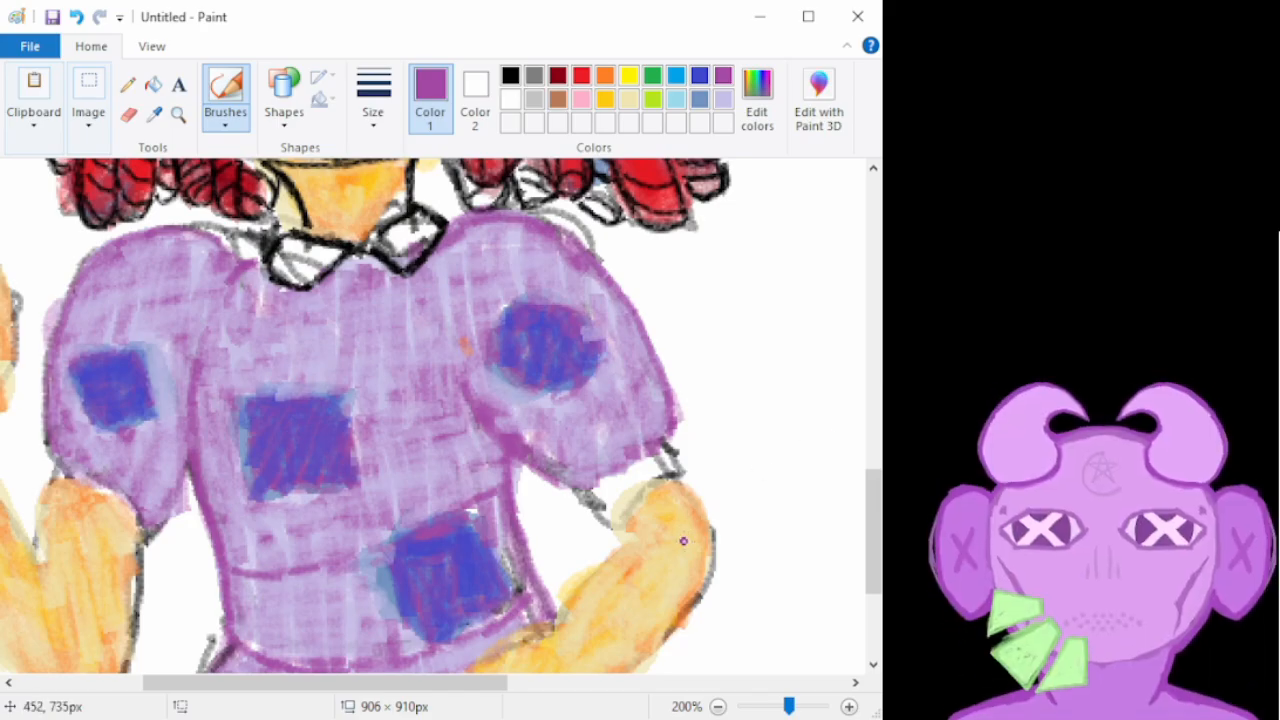
pyautogui.moveTo(461, 684)
pyautogui.mouseDown()
pyautogui.moveTo(789, 667)
pyautogui.moveTo(746, 682)
pyautogui.moveTo(389, 688)
pyautogui.moveTo(437, 694)
pyautogui.mouseUp()
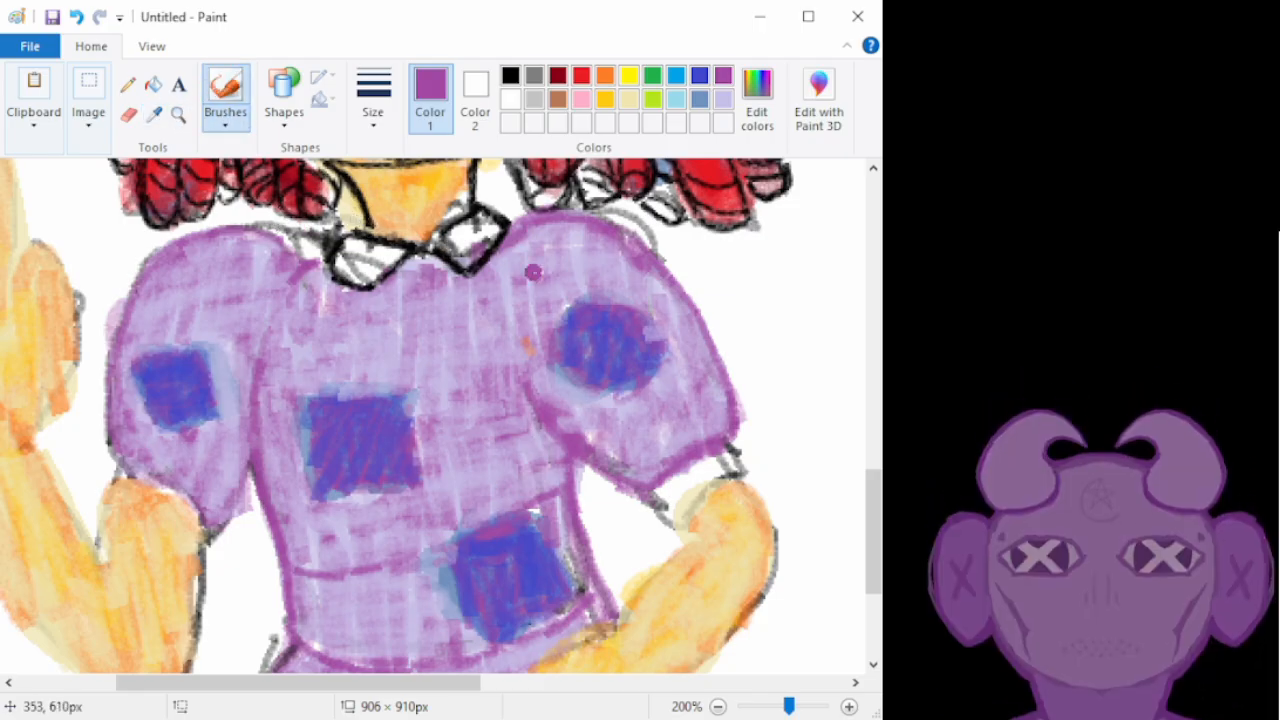
pyautogui.click(510, 76)
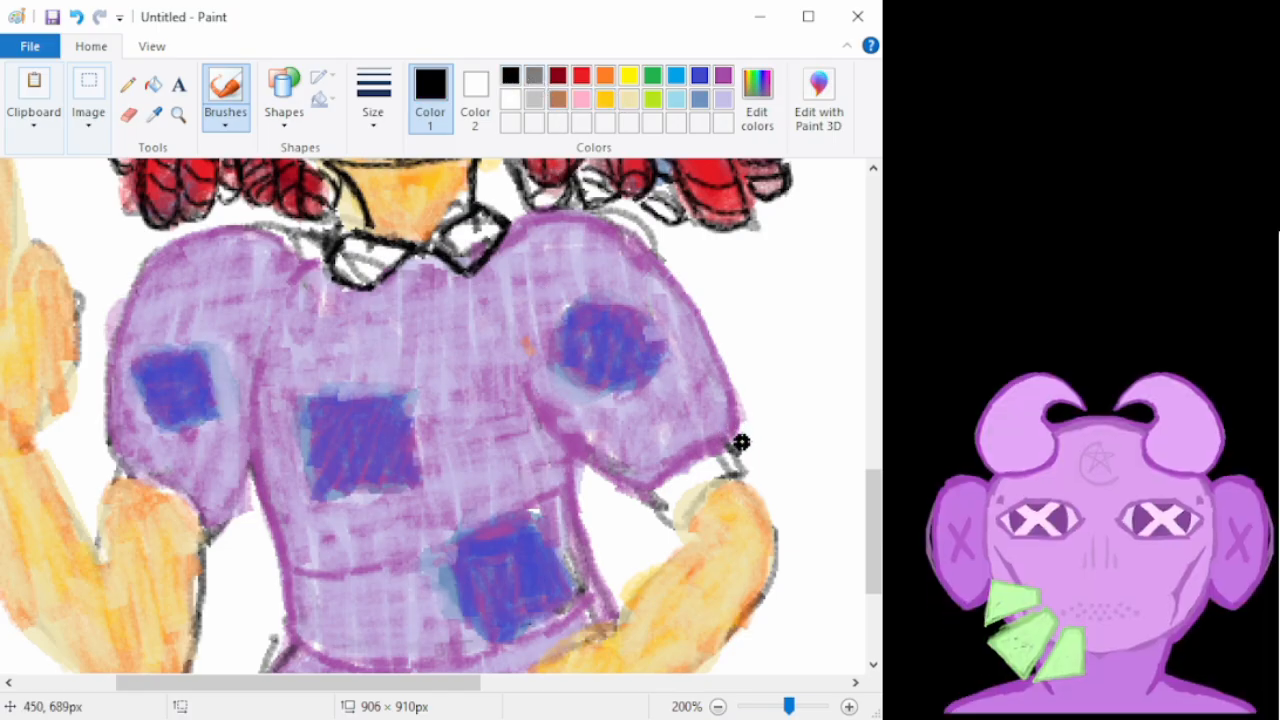
pyautogui.moveTo(707, 485)
pyautogui.mouseDown()
pyautogui.moveTo(664, 491)
pyautogui.moveTo(690, 511)
pyautogui.moveTo(662, 492)
pyautogui.moveTo(695, 504)
pyautogui.moveTo(746, 475)
pyautogui.moveTo(680, 506)
pyautogui.moveTo(742, 478)
pyautogui.moveTo(732, 448)
pyautogui.moveTo(732, 451)
pyautogui.mouseUp()
pyautogui.moveTo(656, 498); pyautogui.dragTo(672, 532)
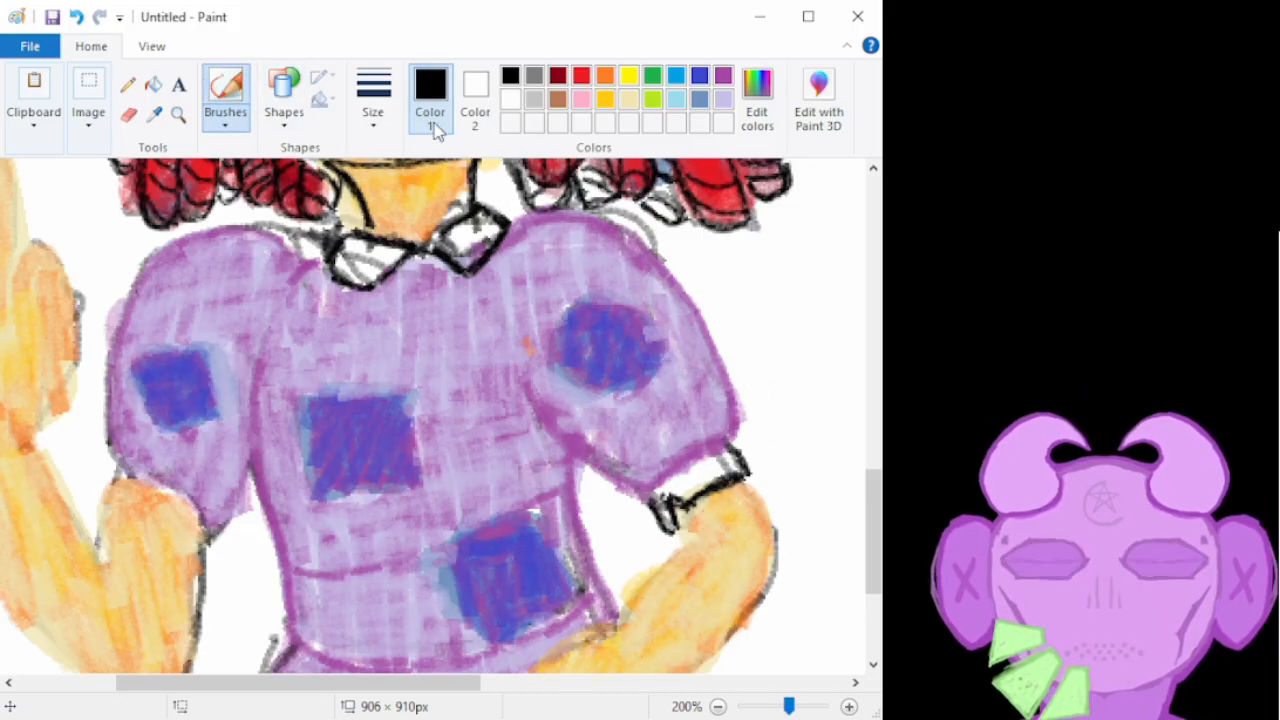
pyautogui.click(534, 99)
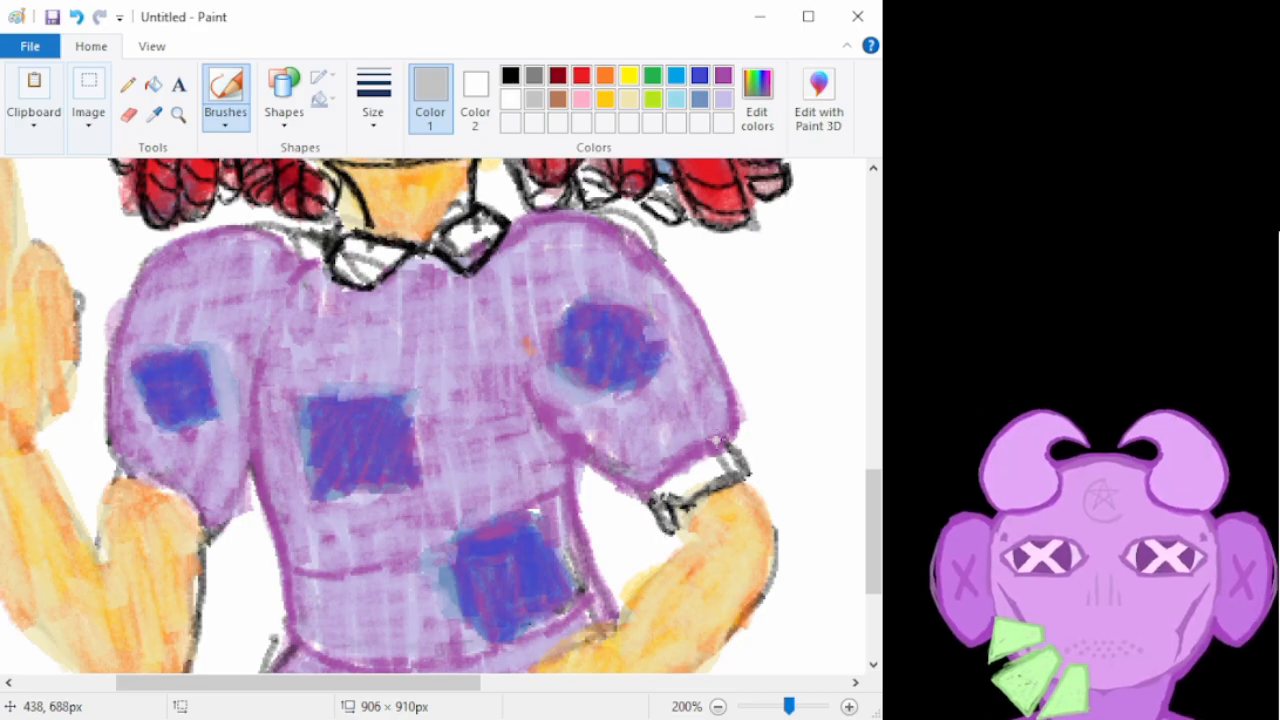
# Outline the outer edge and elbow of the raised arm's upper section in orange
pyautogui.moveTo(868, 560); pyautogui.dragTo(866, 460)
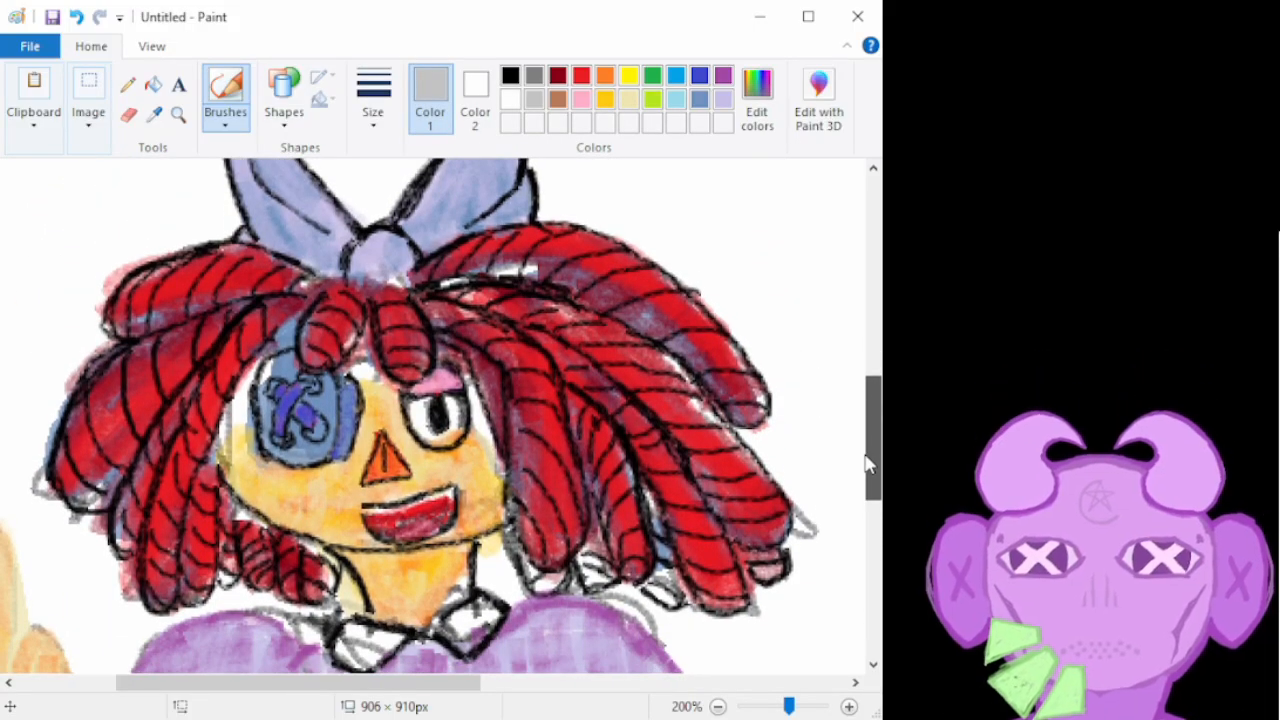
pyautogui.scroll(-5, 845, 525)
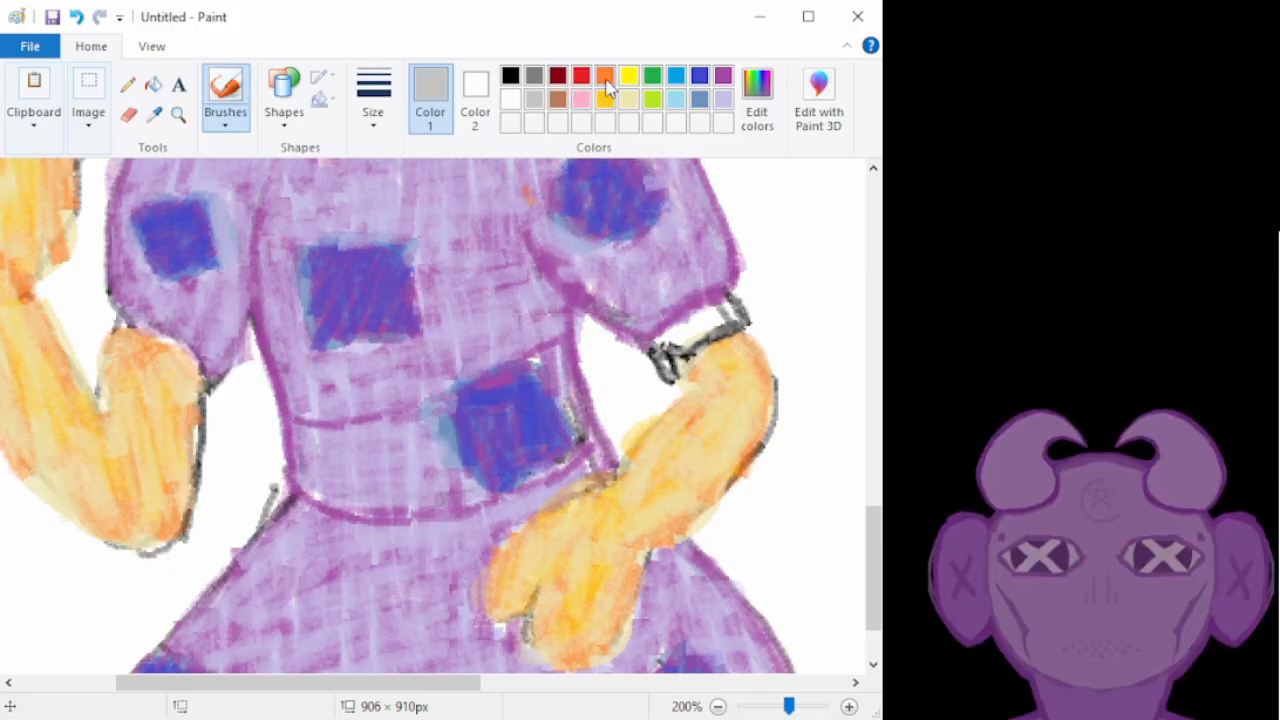
pyautogui.click(605, 80)
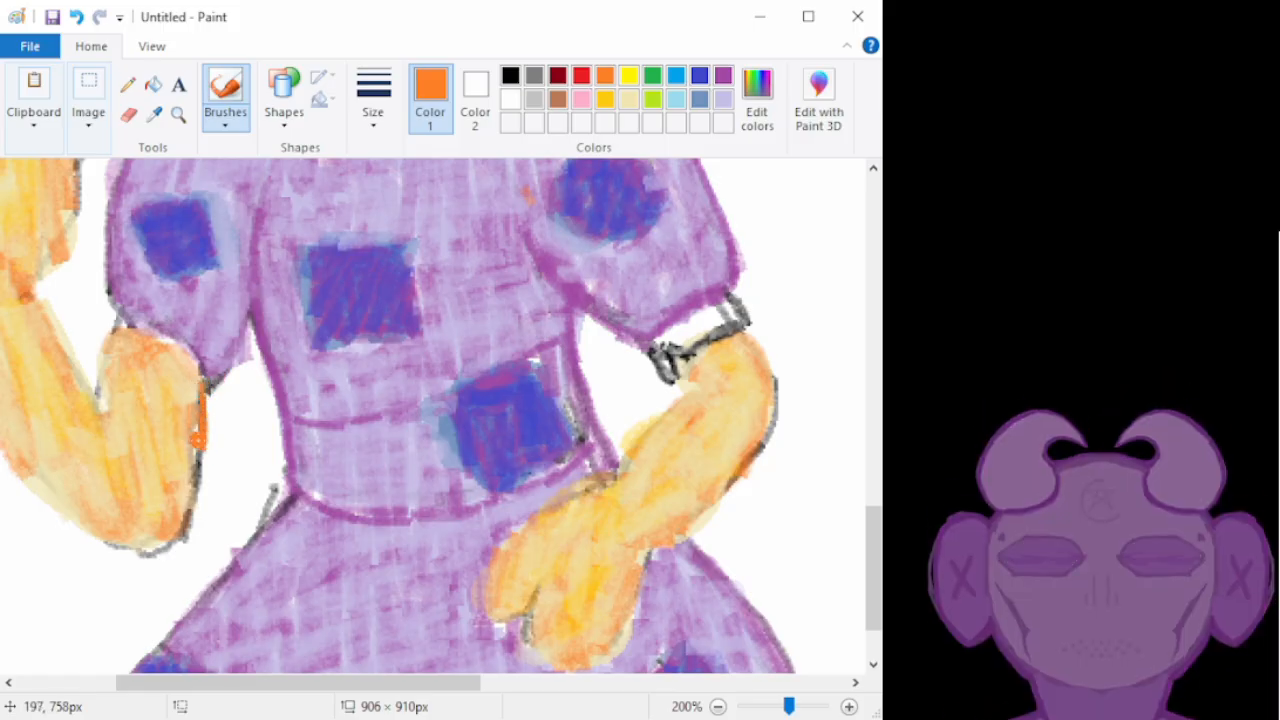
pyautogui.moveTo(188, 503); pyautogui.dragTo(194, 435)
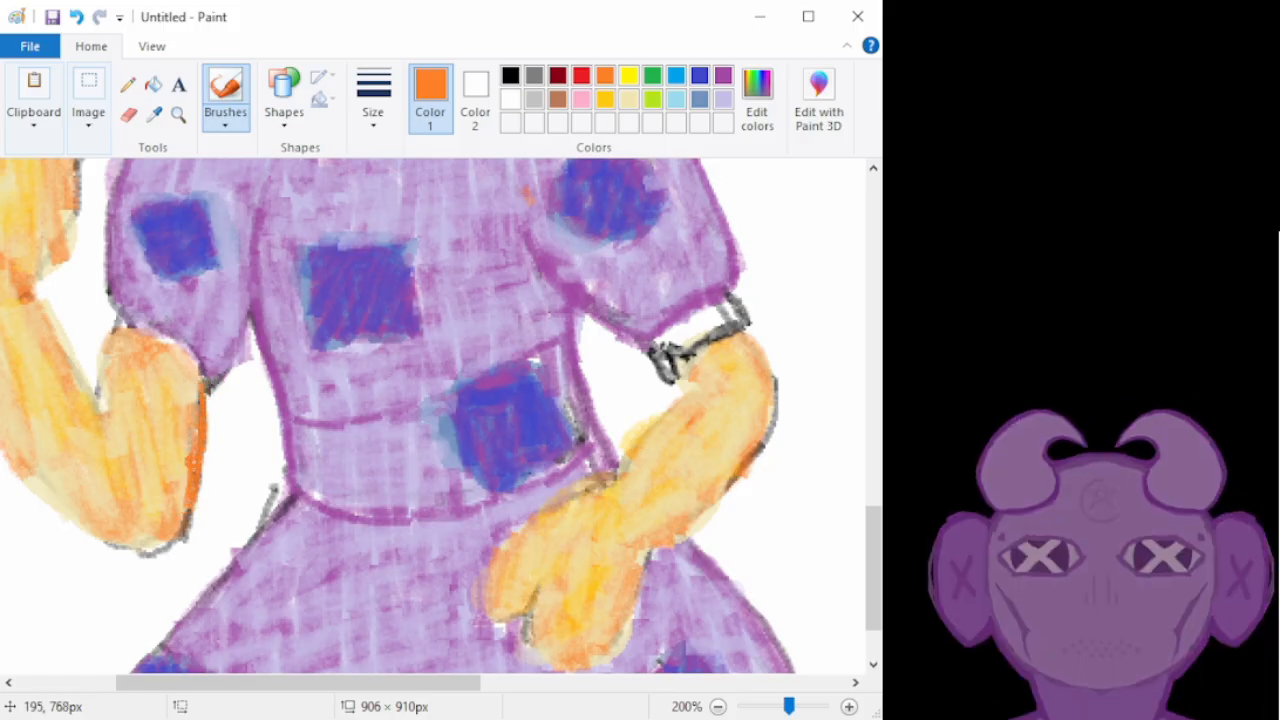
pyautogui.moveTo(172, 543)
pyautogui.mouseDown()
pyautogui.moveTo(184, 506)
pyautogui.moveTo(170, 540)
pyautogui.moveTo(182, 520)
pyautogui.moveTo(135, 550)
pyautogui.moveTo(107, 537)
pyautogui.moveTo(150, 544)
pyautogui.moveTo(96, 534)
pyautogui.moveTo(86, 519)
pyautogui.moveTo(128, 542)
pyautogui.moveTo(60, 506)
pyautogui.moveTo(118, 542)
pyautogui.moveTo(82, 526)
pyautogui.mouseUp()
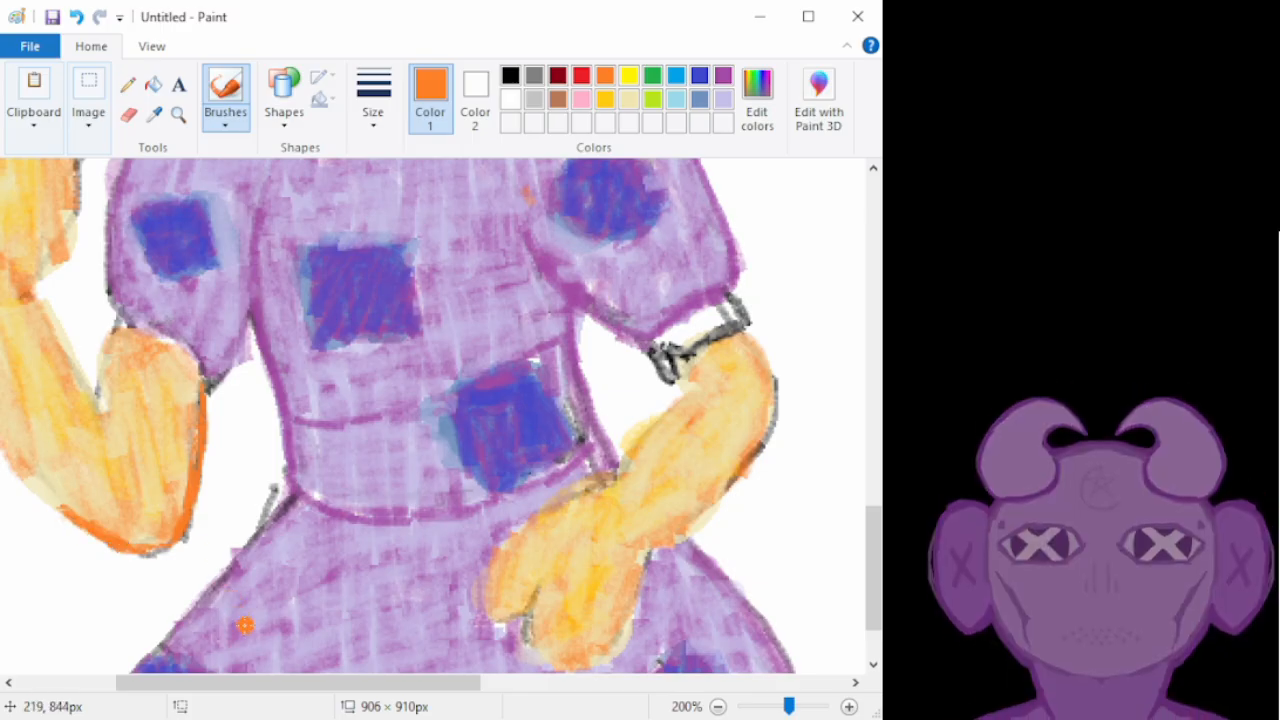
# Check the arms in the reference picture, outline the raised arm's palm and inner forearm in orange, and try its outer edge
pyautogui.moveTo(250, 684)
pyautogui.mouseDown()
pyautogui.moveTo(471, 666)
pyautogui.moveTo(604, 620)
pyautogui.mouseUp()
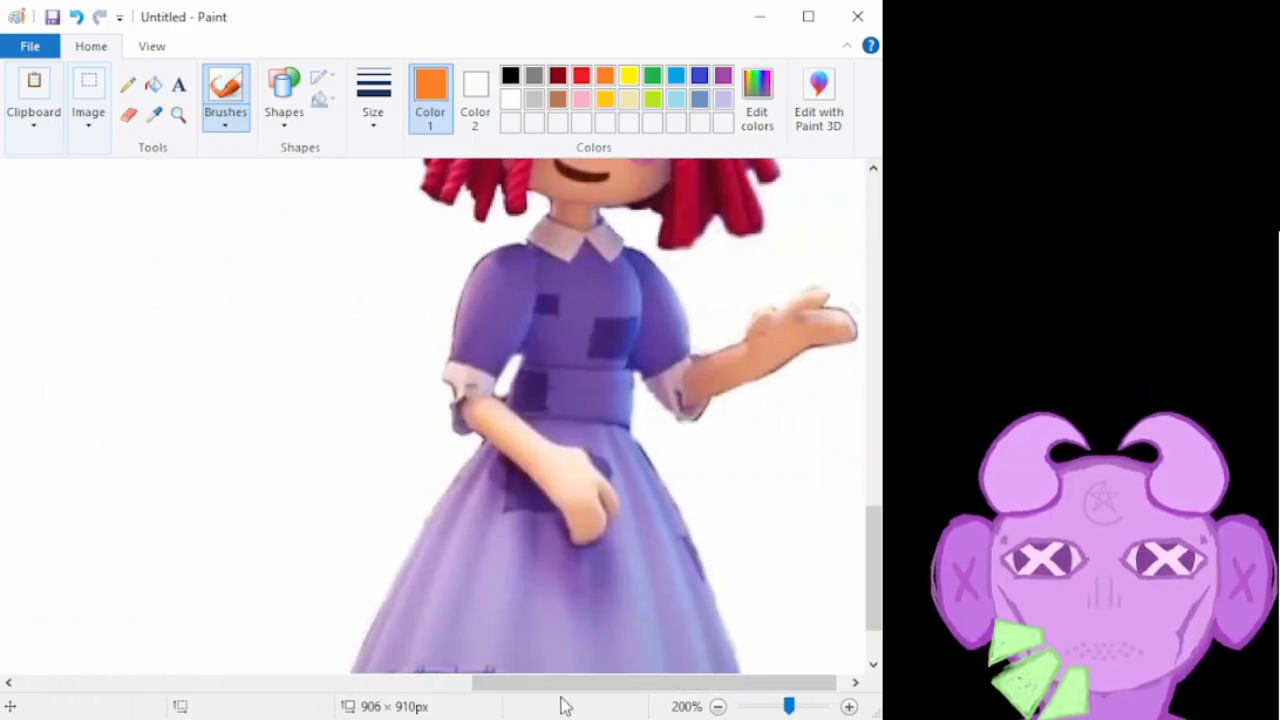
pyautogui.moveTo(546, 703); pyautogui.dragTo(94, 700)
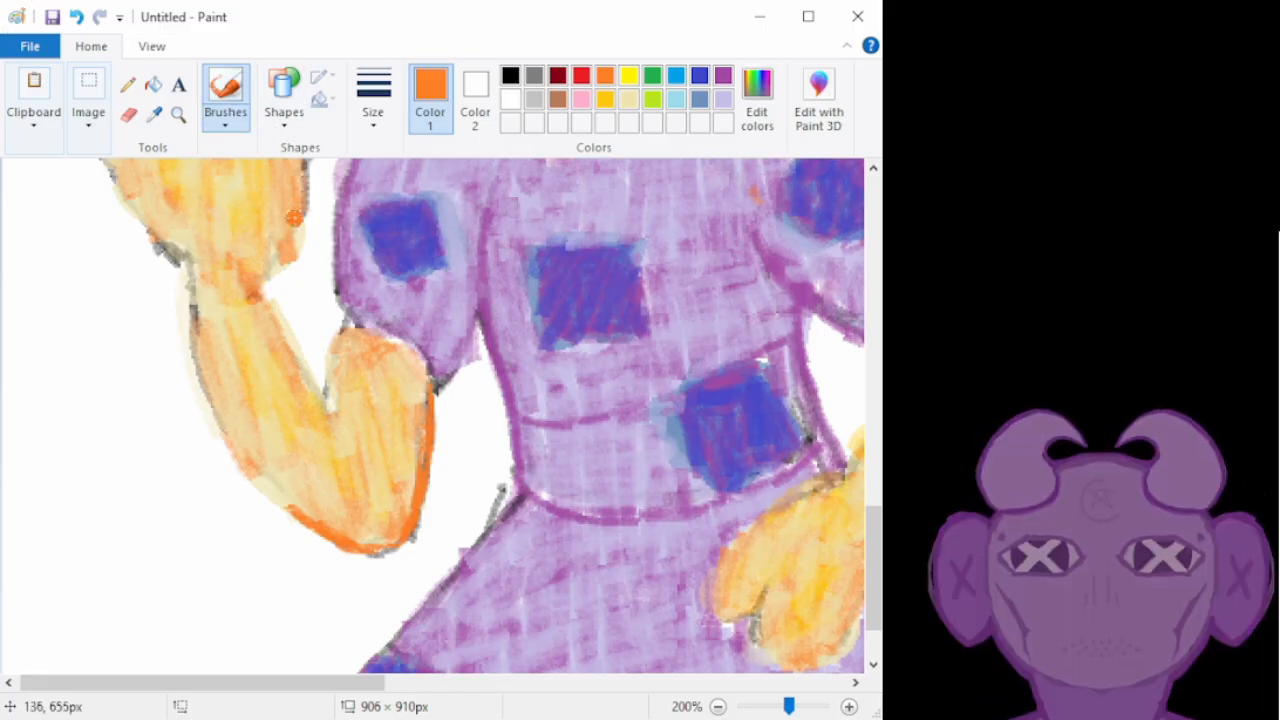
pyautogui.moveTo(302, 219); pyautogui.dragTo(299, 233)
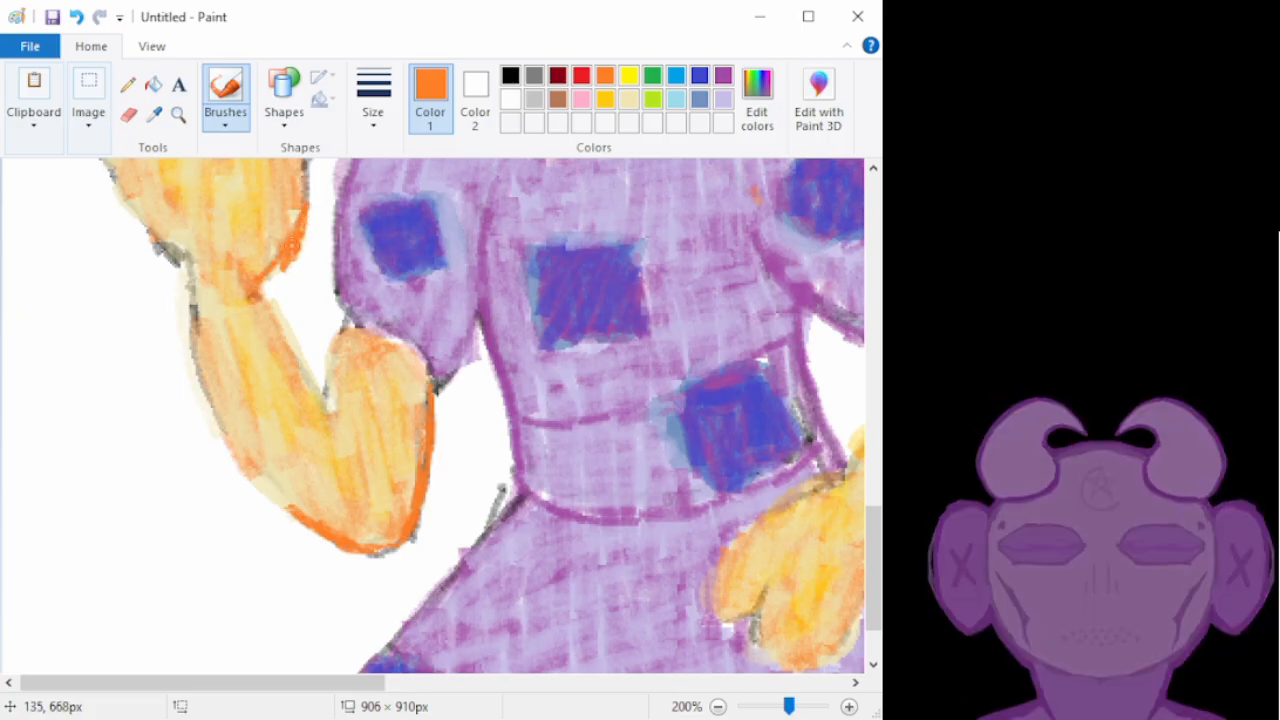
pyautogui.moveTo(274, 300)
pyautogui.mouseDown()
pyautogui.moveTo(358, 460)
pyautogui.moveTo(283, 311)
pyautogui.moveTo(349, 453)
pyautogui.mouseUp()
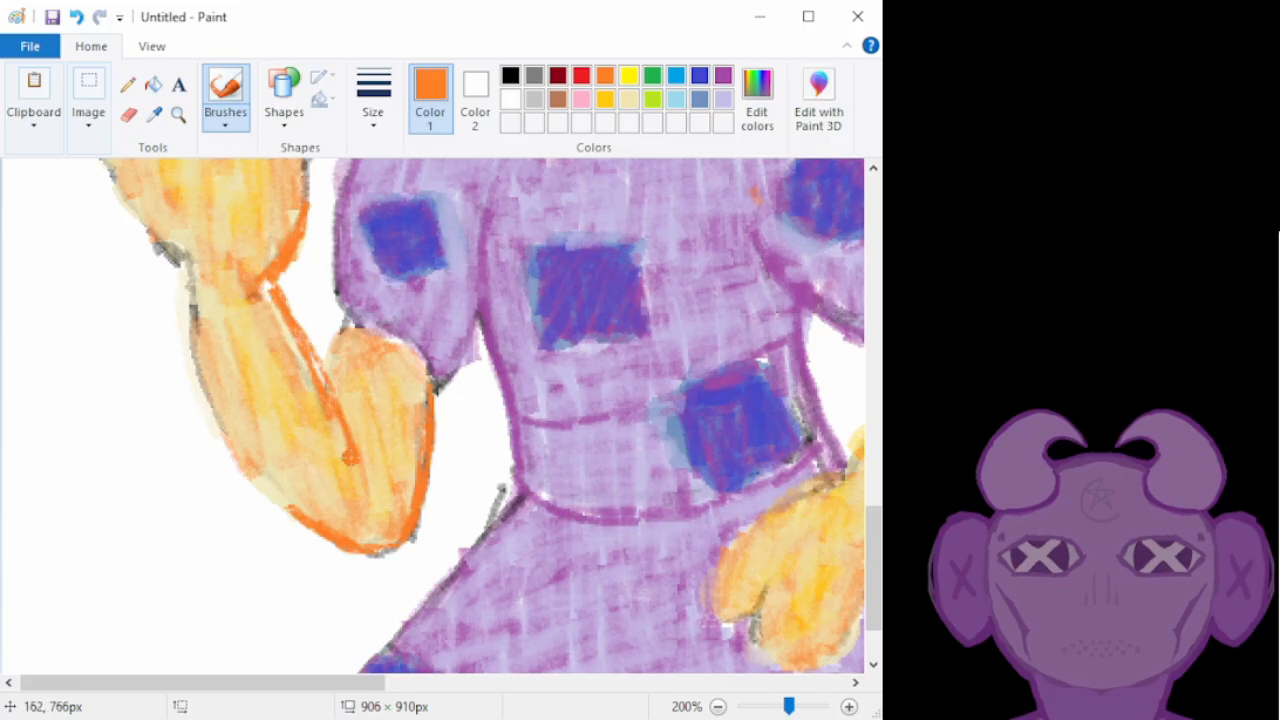
pyautogui.moveTo(334, 398); pyautogui.dragTo(290, 310)
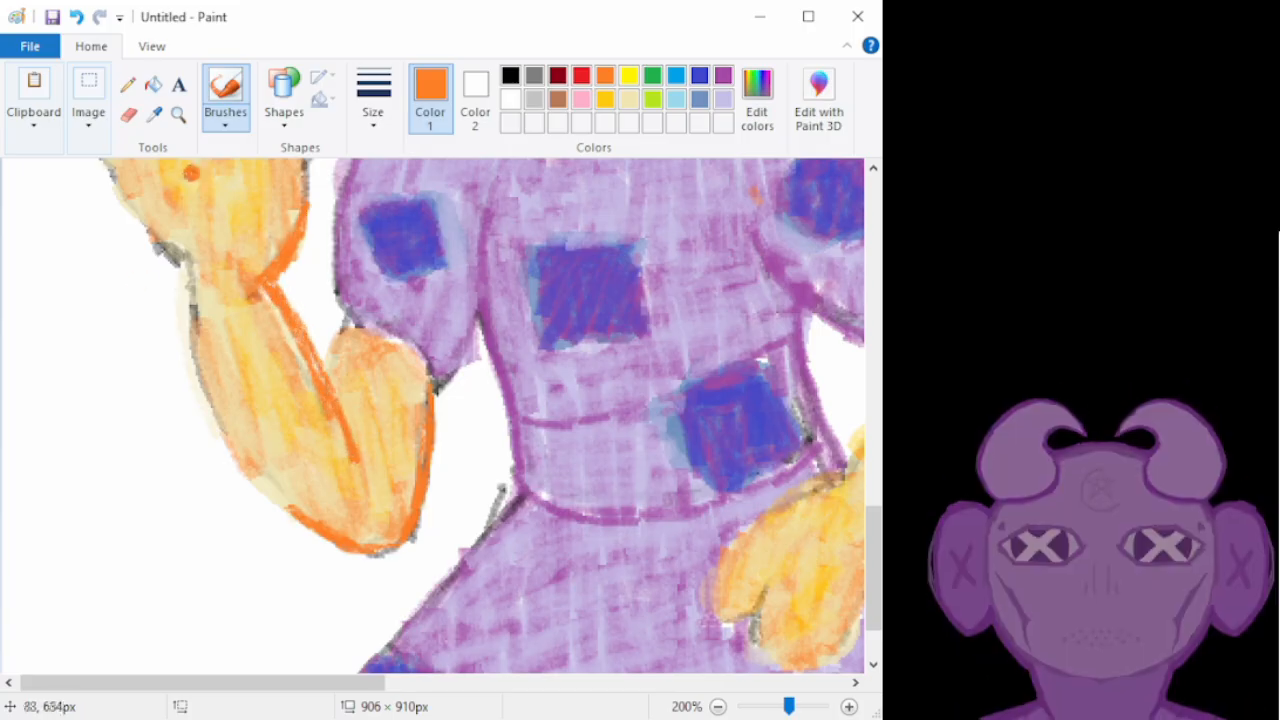
pyautogui.moveTo(186, 276)
pyautogui.mouseDown()
pyautogui.moveTo(178, 311)
pyautogui.moveTo(174, 280)
pyautogui.moveTo(180, 343)
pyautogui.moveTo(174, 272)
pyautogui.moveTo(152, 245)
pyautogui.moveTo(184, 295)
pyautogui.moveTo(158, 250)
pyautogui.moveTo(189, 282)
pyautogui.moveTo(192, 384)
pyautogui.moveTo(230, 472)
pyautogui.moveTo(288, 538)
pyautogui.moveTo(335, 560)
pyautogui.mouseUp()
pyautogui.hotkey('ctrl', 'z')
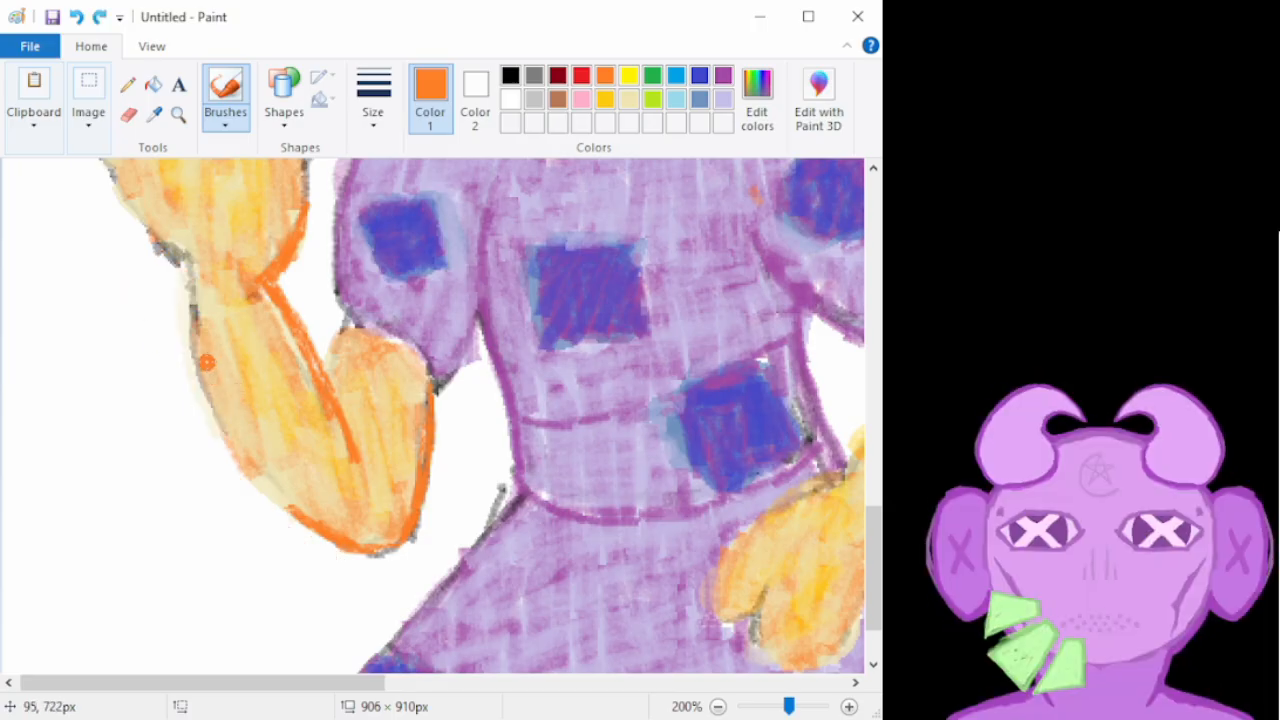
# Outline the outer edge of the raised forearm in orange, from the wrist down to the elbow
pyautogui.moveTo(181, 267); pyautogui.dragTo(187, 317)
pyautogui.moveTo(158, 248)
pyautogui.mouseDown()
pyautogui.moveTo(192, 318)
pyautogui.moveTo(195, 377)
pyautogui.mouseUp()
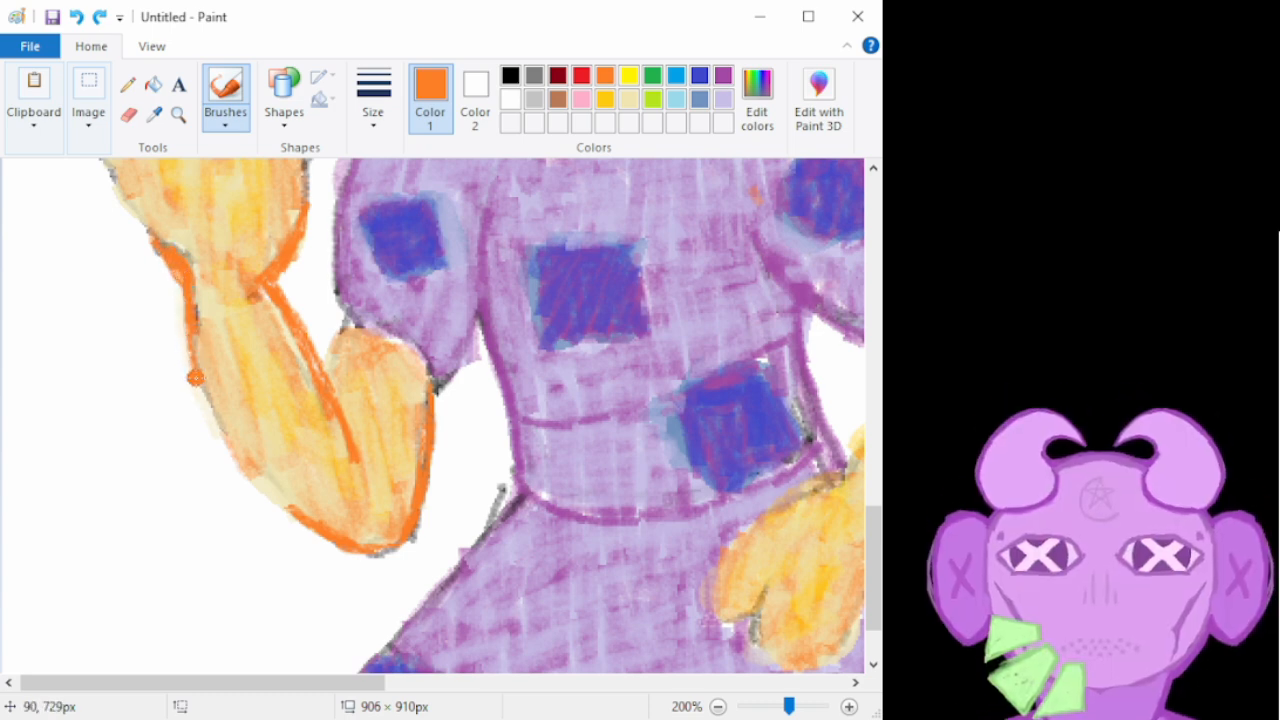
pyautogui.moveTo(200, 310)
pyautogui.mouseDown()
pyautogui.moveTo(199, 390)
pyautogui.moveTo(227, 452)
pyautogui.moveTo(311, 530)
pyautogui.moveTo(240, 463)
pyautogui.moveTo(210, 379)
pyautogui.moveTo(260, 480)
pyautogui.moveTo(296, 513)
pyautogui.mouseUp()
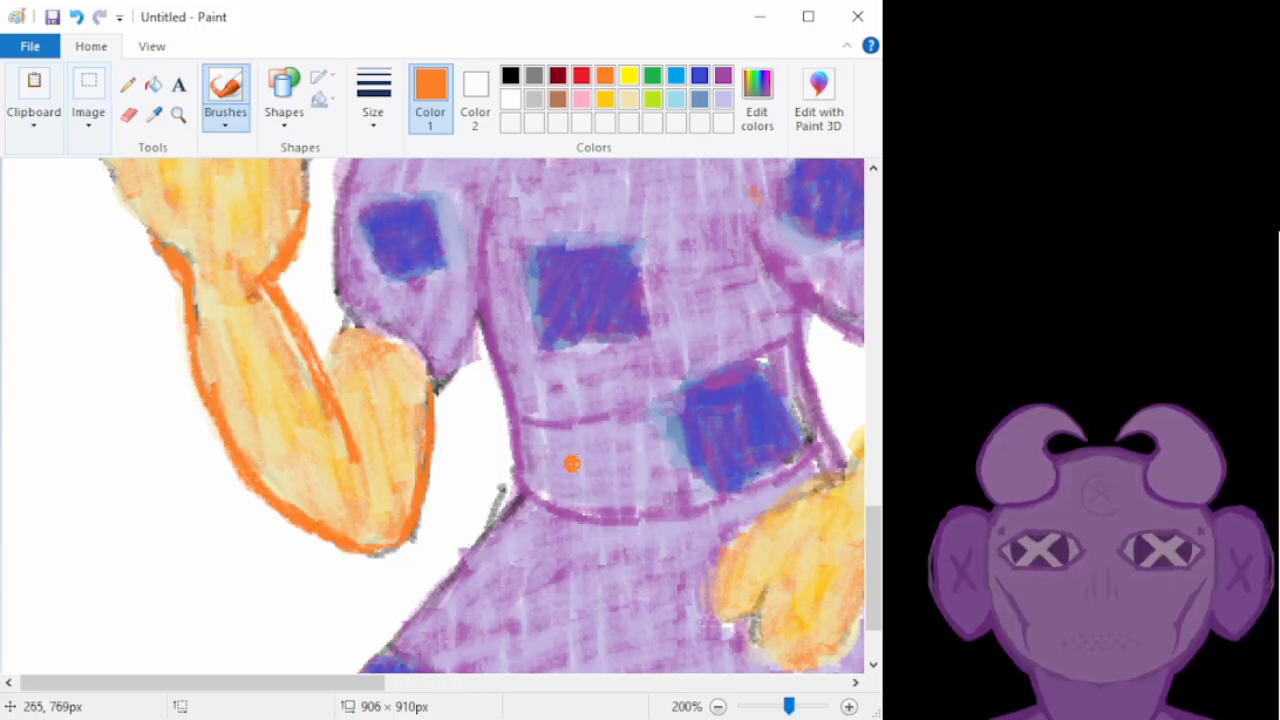
# Outline the raised hand's fingers, thumb and outer edge in orange, joining the lines to the wrist
pyautogui.moveTo(872, 552); pyautogui.dragTo(860, 480)
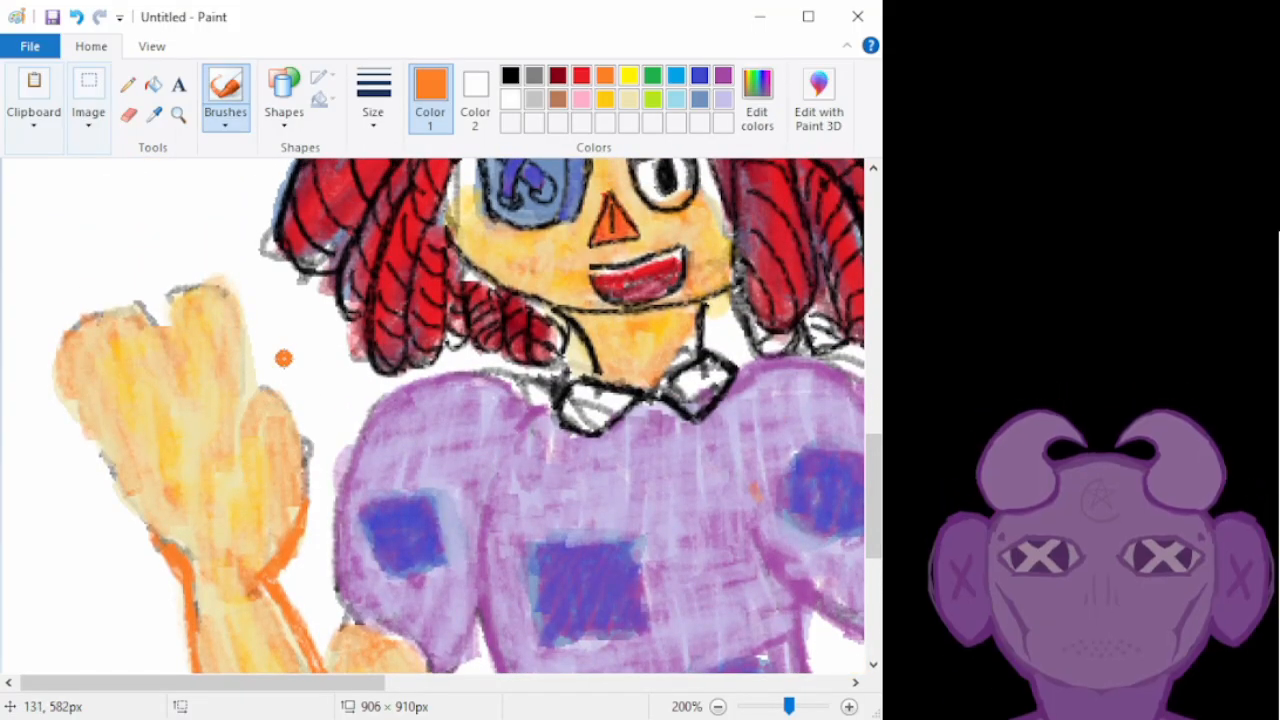
pyautogui.moveTo(177, 319)
pyautogui.mouseDown()
pyautogui.moveTo(221, 291)
pyautogui.moveTo(238, 327)
pyautogui.moveTo(240, 411)
pyautogui.moveTo(245, 355)
pyautogui.moveTo(212, 287)
pyautogui.moveTo(170, 298)
pyautogui.moveTo(186, 397)
pyautogui.moveTo(158, 323)
pyautogui.moveTo(137, 306)
pyautogui.moveTo(72, 323)
pyautogui.moveTo(56, 371)
pyautogui.moveTo(64, 343)
pyautogui.moveTo(118, 302)
pyautogui.moveTo(150, 334)
pyautogui.mouseUp()
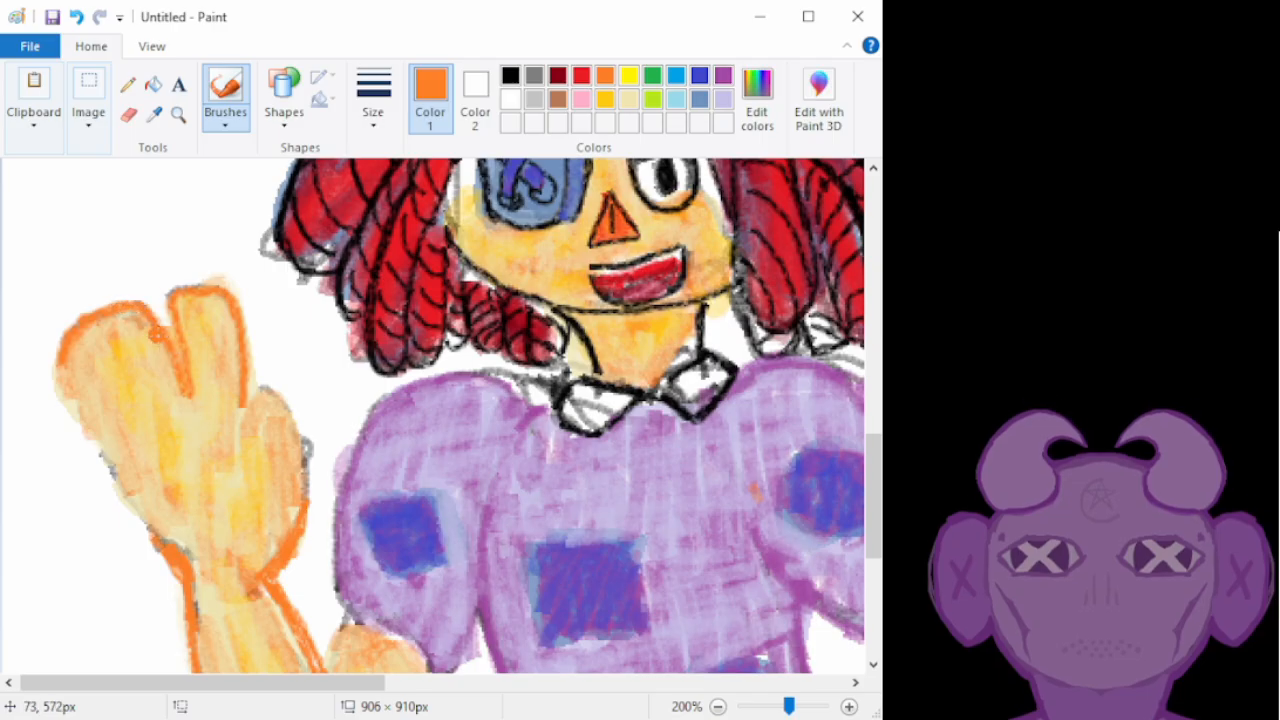
pyautogui.moveTo(262, 384)
pyautogui.mouseDown()
pyautogui.moveTo(302, 471)
pyautogui.moveTo(303, 534)
pyautogui.moveTo(281, 408)
pyautogui.moveTo(260, 392)
pyautogui.moveTo(245, 465)
pyautogui.mouseUp()
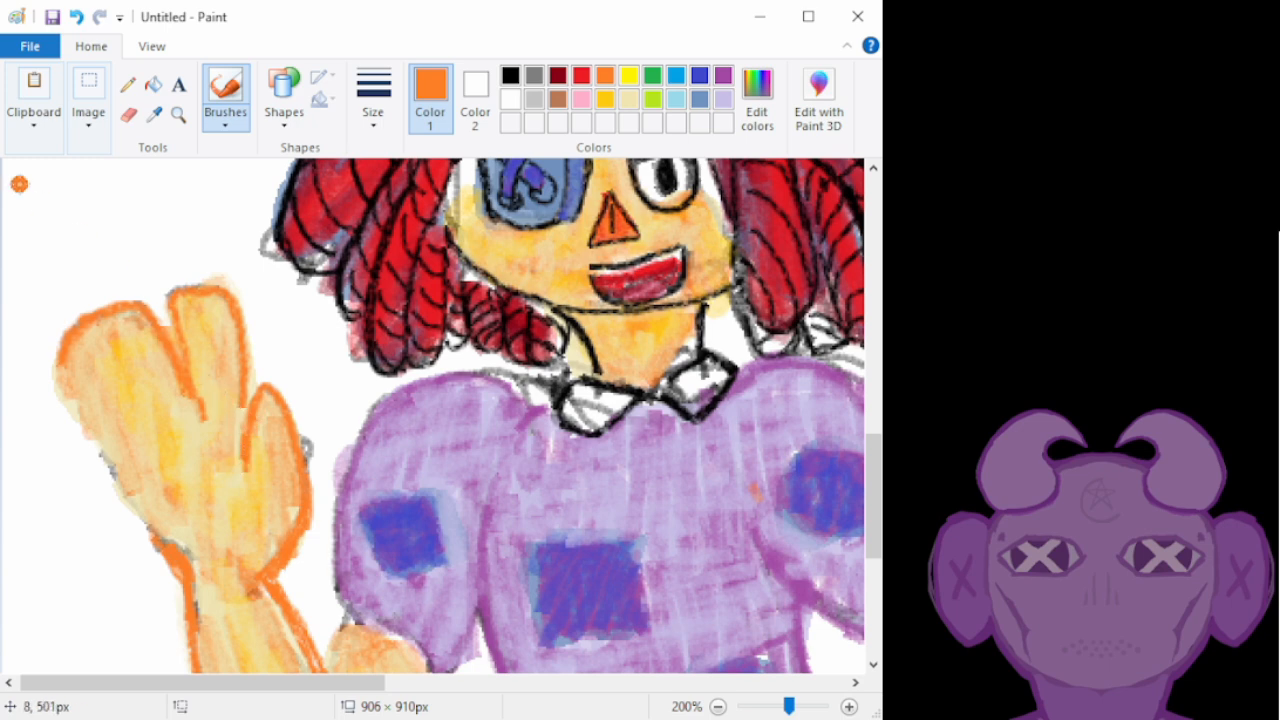
pyautogui.moveTo(64, 361)
pyautogui.mouseDown()
pyautogui.moveTo(120, 470)
pyautogui.moveTo(66, 393)
pyautogui.moveTo(57, 339)
pyautogui.moveTo(70, 392)
pyautogui.moveTo(172, 566)
pyautogui.mouseUp()
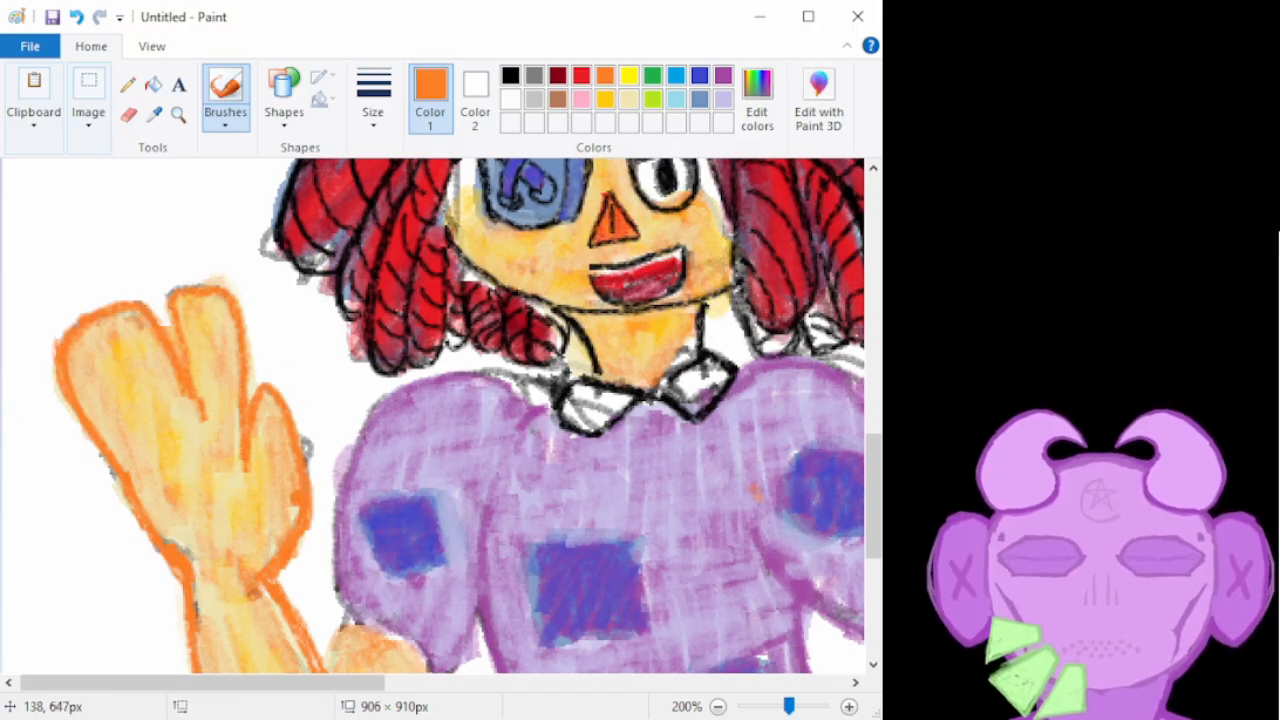
# Outline the arm bent at the waist in orange, covering its hand, fingers, and the inner and outer edges up to the cuff
pyautogui.moveTo(286, 684); pyautogui.dragTo(503, 684)
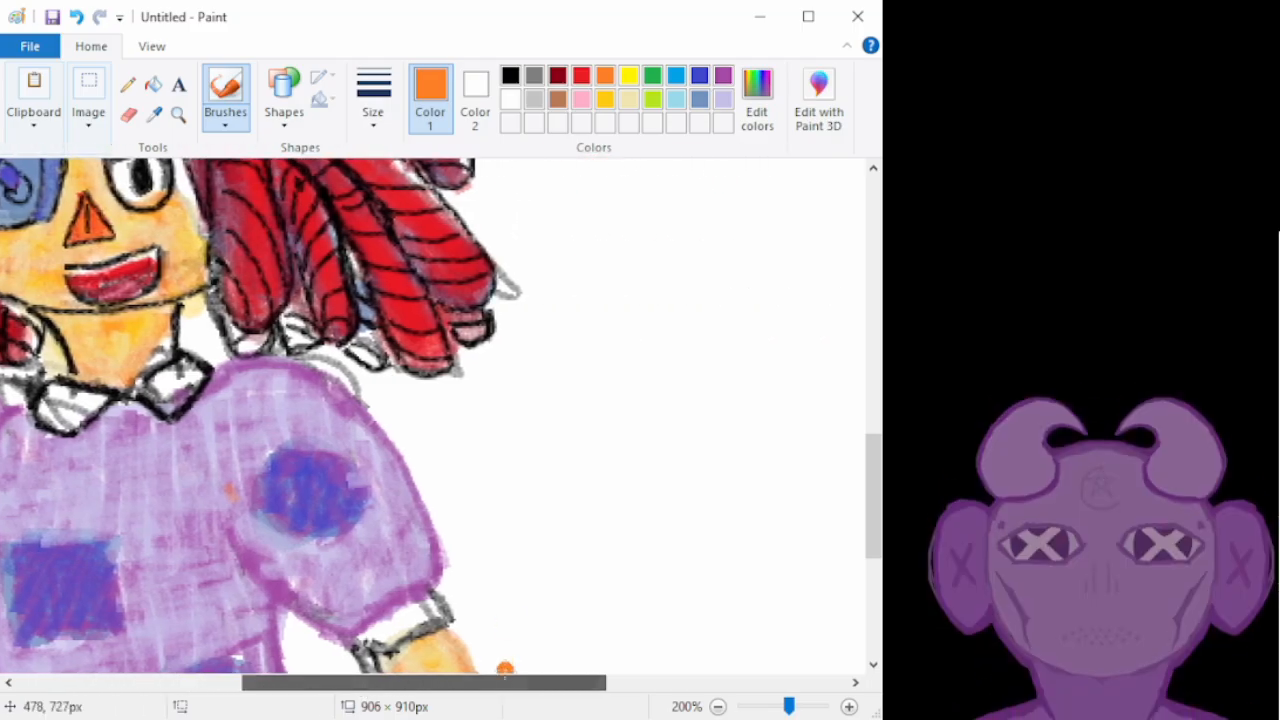
pyautogui.moveTo(874, 500); pyautogui.dragTo(878, 600)
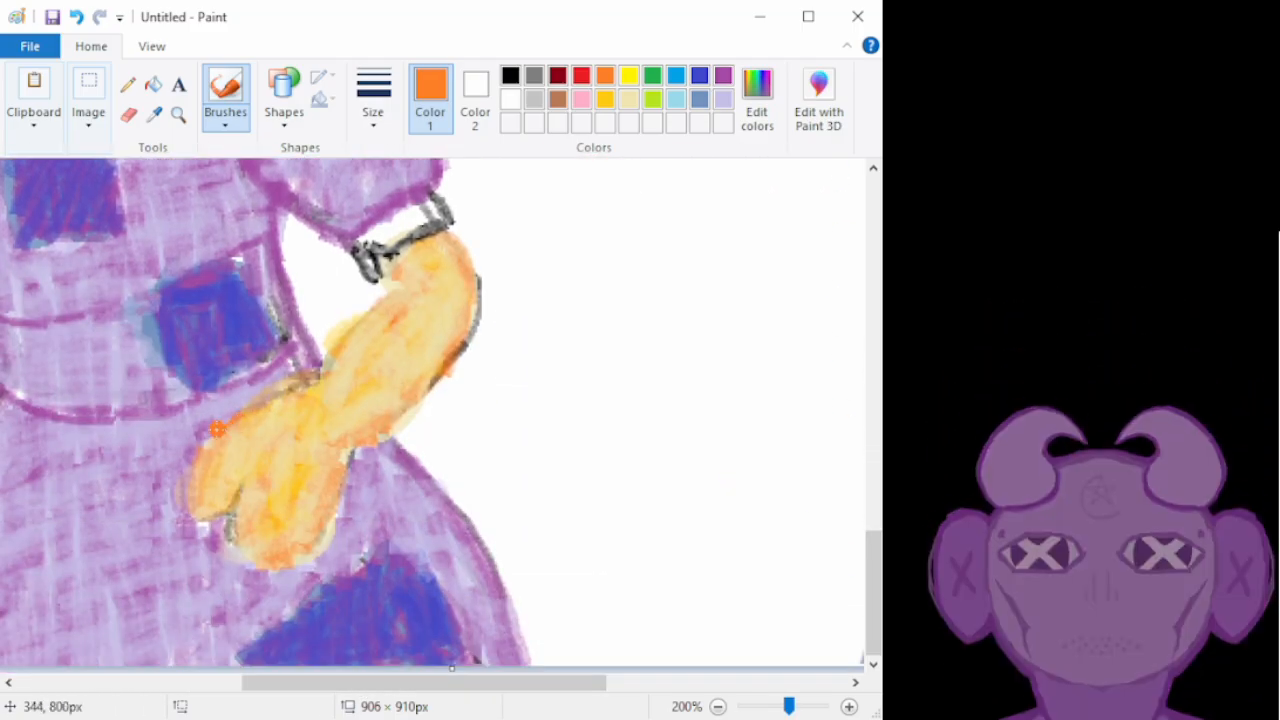
pyautogui.moveTo(195, 467)
pyautogui.mouseDown()
pyautogui.moveTo(196, 508)
pyautogui.moveTo(221, 503)
pyautogui.mouseUp()
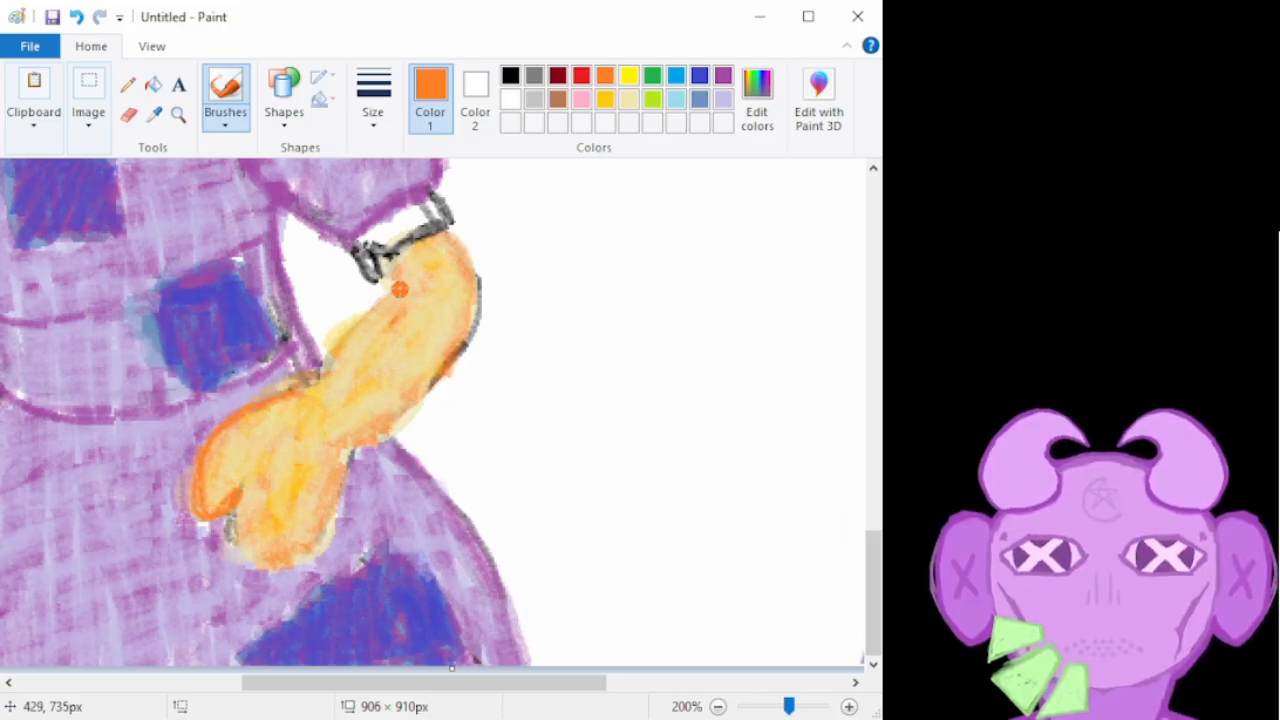
pyautogui.moveTo(396, 292)
pyautogui.mouseDown()
pyautogui.moveTo(367, 311)
pyautogui.moveTo(321, 390)
pyautogui.moveTo(355, 325)
pyautogui.moveTo(341, 351)
pyautogui.mouseUp()
pyautogui.moveTo(291, 394); pyautogui.dragTo(334, 410)
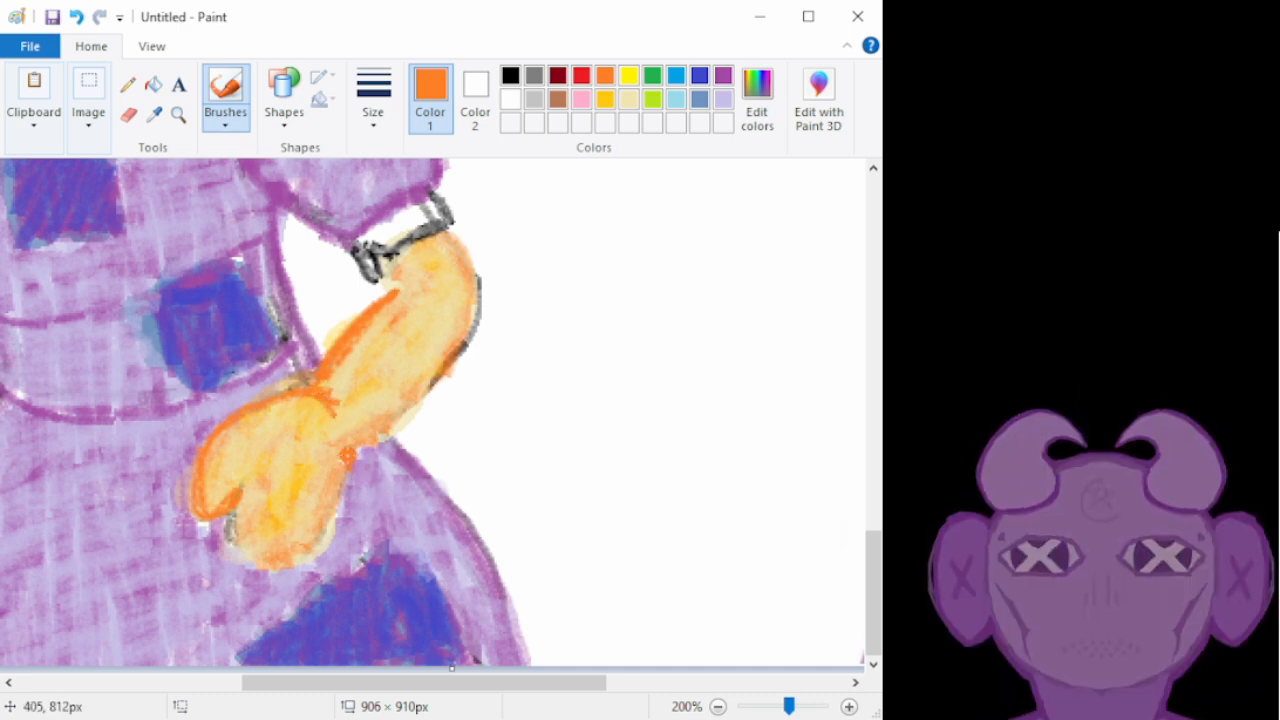
pyautogui.moveTo(345, 462)
pyautogui.mouseDown()
pyautogui.moveTo(316, 560)
pyautogui.moveTo(331, 526)
pyautogui.moveTo(300, 560)
pyautogui.moveTo(315, 549)
pyautogui.moveTo(266, 558)
pyautogui.moveTo(302, 560)
pyautogui.moveTo(242, 549)
pyautogui.moveTo(246, 562)
pyautogui.moveTo(233, 521)
pyautogui.moveTo(265, 458)
pyautogui.mouseUp()
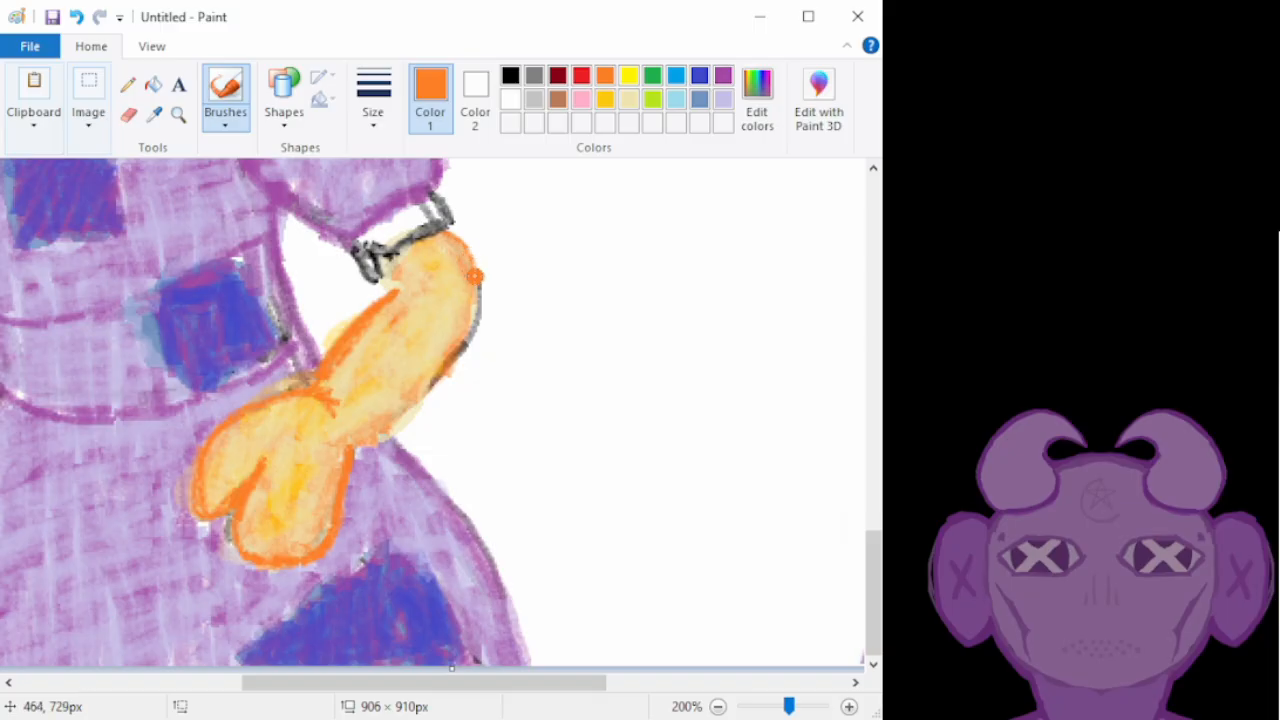
pyautogui.moveTo(477, 305)
pyautogui.mouseDown()
pyautogui.moveTo(455, 345)
pyautogui.moveTo(471, 300)
pyautogui.moveTo(465, 249)
pyautogui.mouseUp()
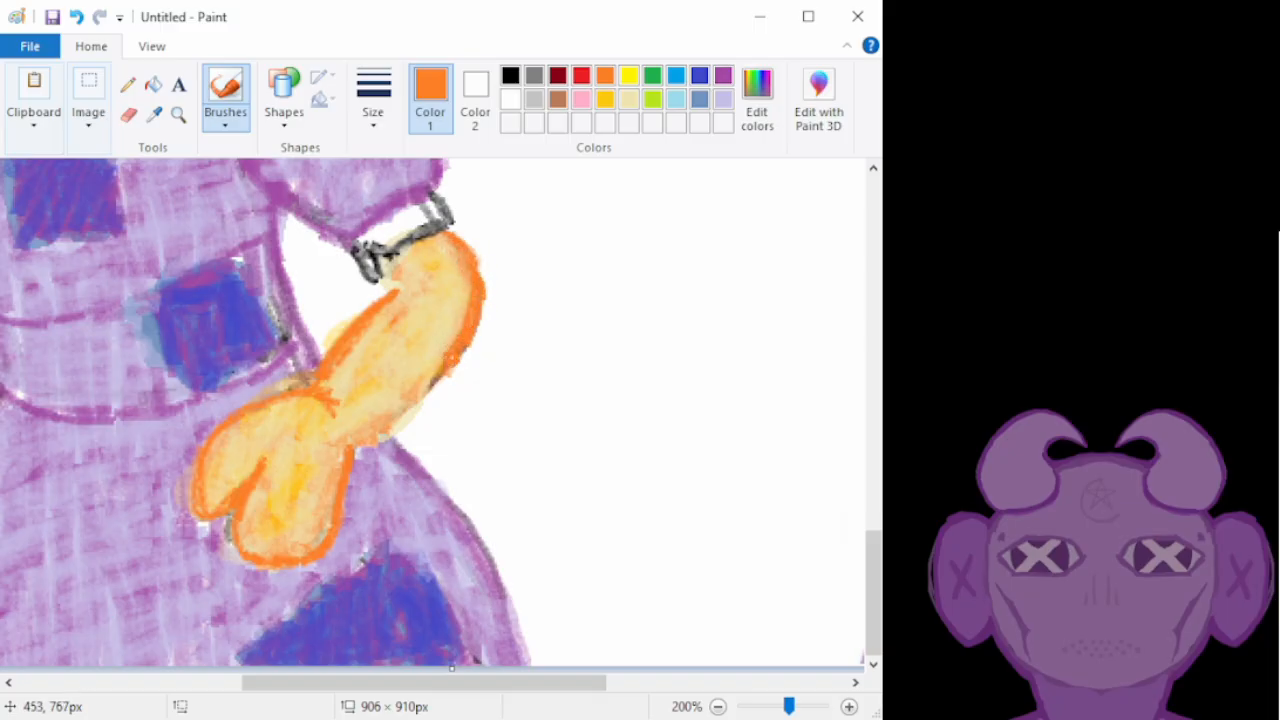
pyautogui.moveTo(451, 372)
pyautogui.mouseDown()
pyautogui.moveTo(387, 438)
pyautogui.moveTo(433, 384)
pyautogui.moveTo(377, 420)
pyautogui.moveTo(401, 430)
pyautogui.moveTo(343, 453)
pyautogui.mouseUp()
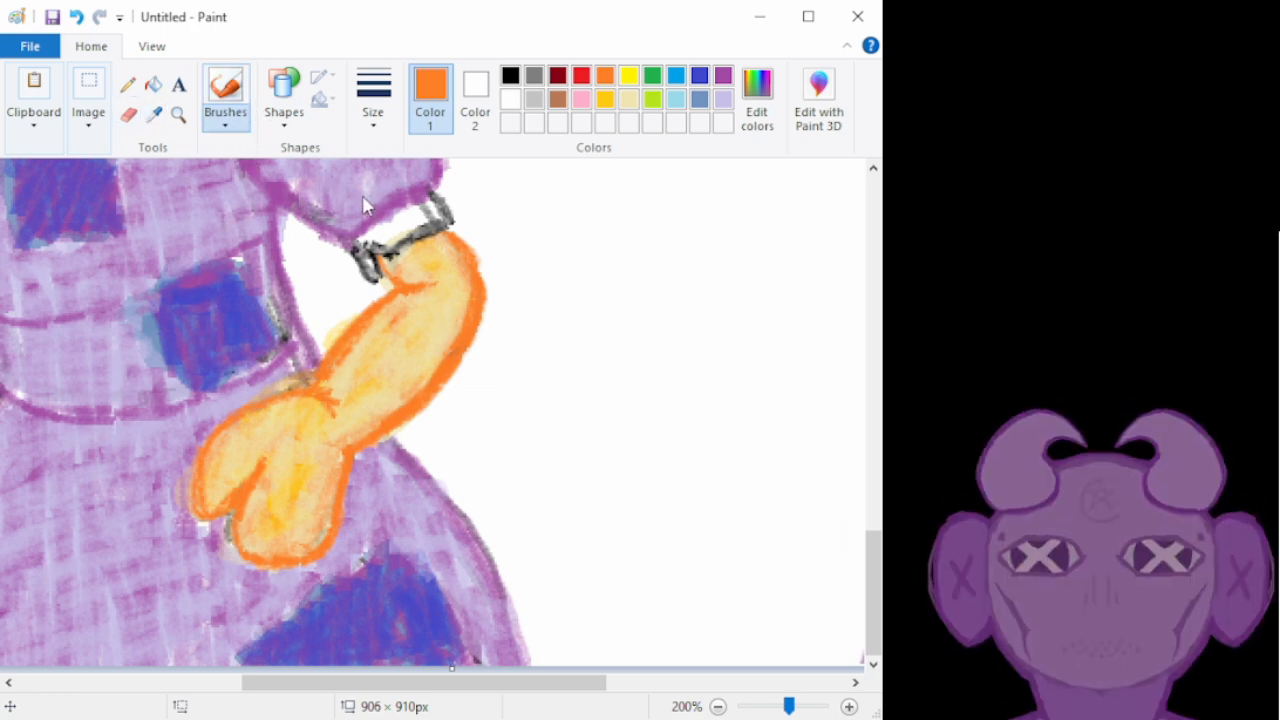
# Shade the arm and hand bent at the waist with light yellow, softening the inside of the orange outline
pyautogui.click(628, 98)
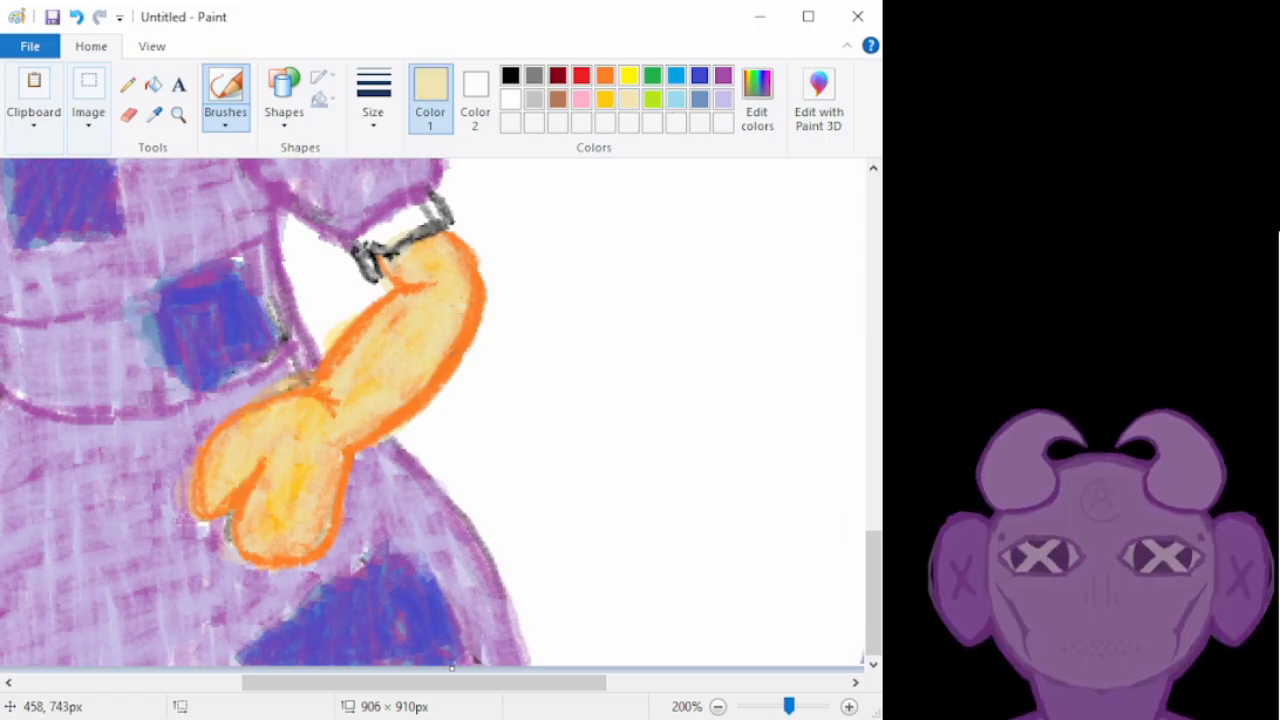
pyautogui.moveTo(462, 324); pyautogui.dragTo(454, 350)
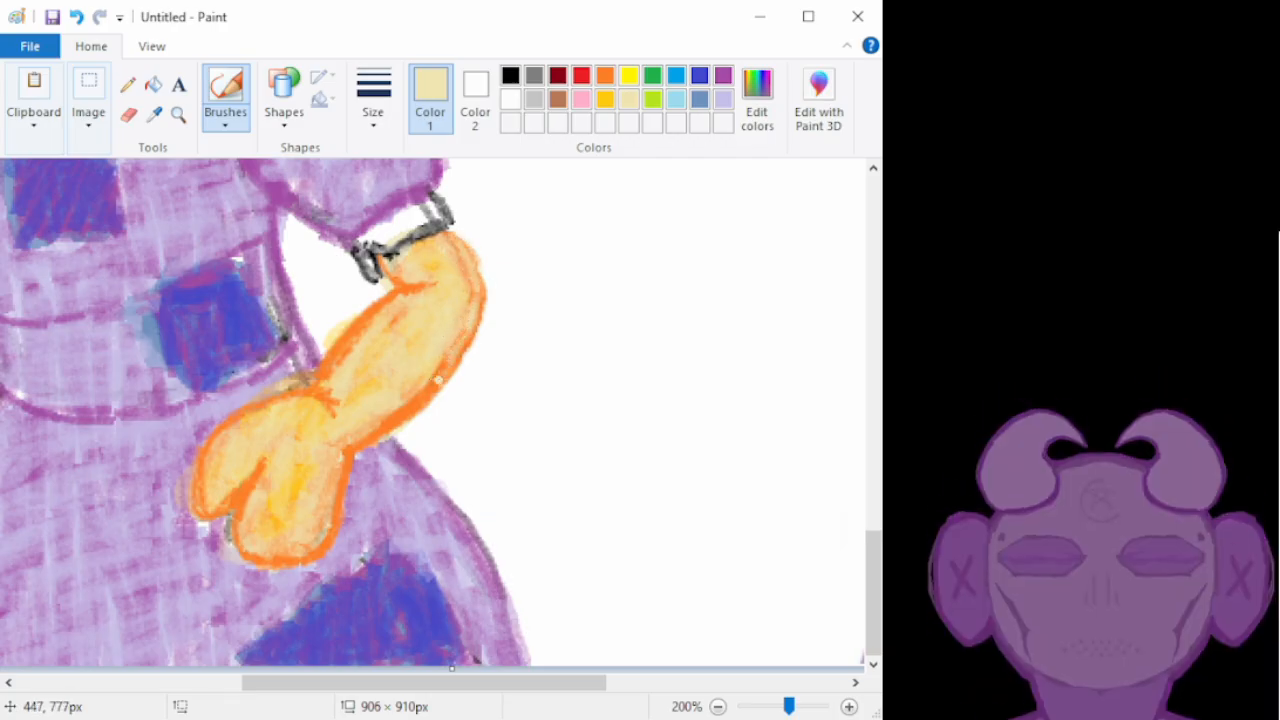
pyautogui.hotkey('ctrl', 'z')
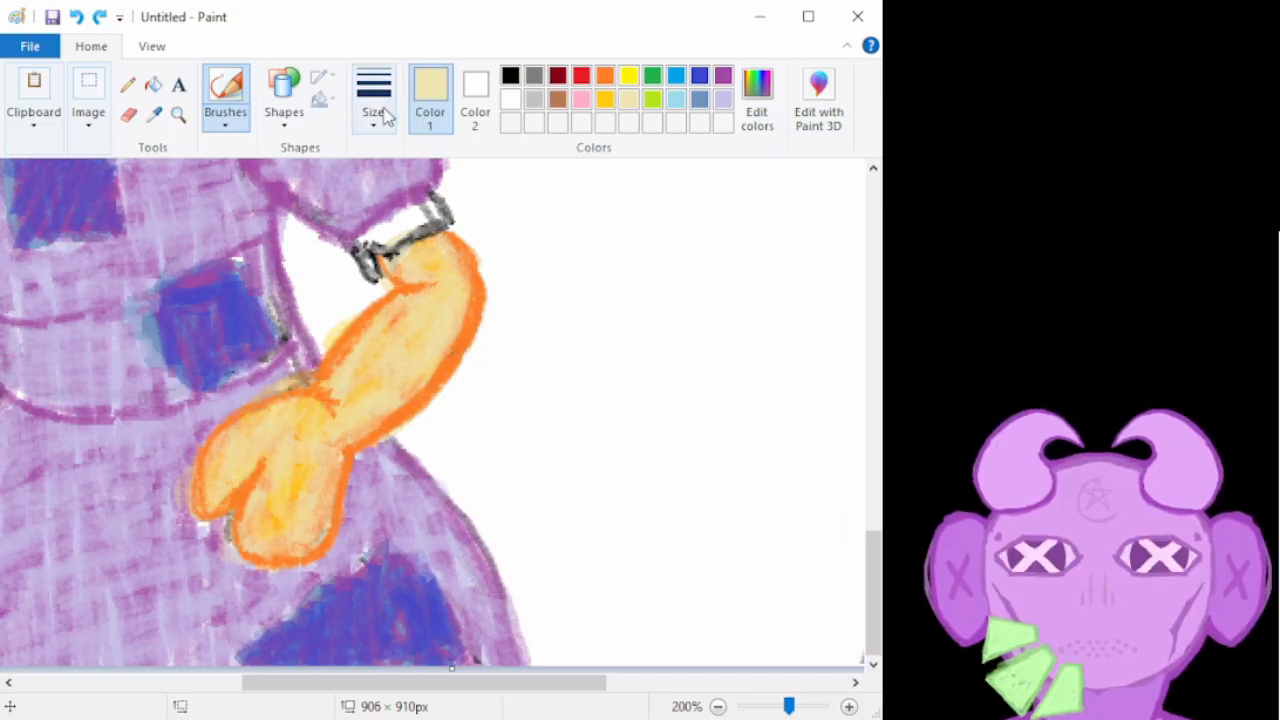
pyautogui.moveTo(478, 256)
pyautogui.mouseDown()
pyautogui.moveTo(445, 233)
pyautogui.moveTo(474, 280)
pyautogui.moveTo(473, 313)
pyautogui.moveTo(443, 379)
pyautogui.moveTo(355, 449)
pyautogui.moveTo(445, 374)
pyautogui.moveTo(452, 341)
pyautogui.moveTo(411, 384)
pyautogui.mouseUp()
pyautogui.moveTo(436, 290)
pyautogui.mouseDown()
pyautogui.moveTo(388, 300)
pyautogui.moveTo(360, 325)
pyautogui.moveTo(330, 370)
pyautogui.moveTo(330, 405)
pyautogui.mouseUp()
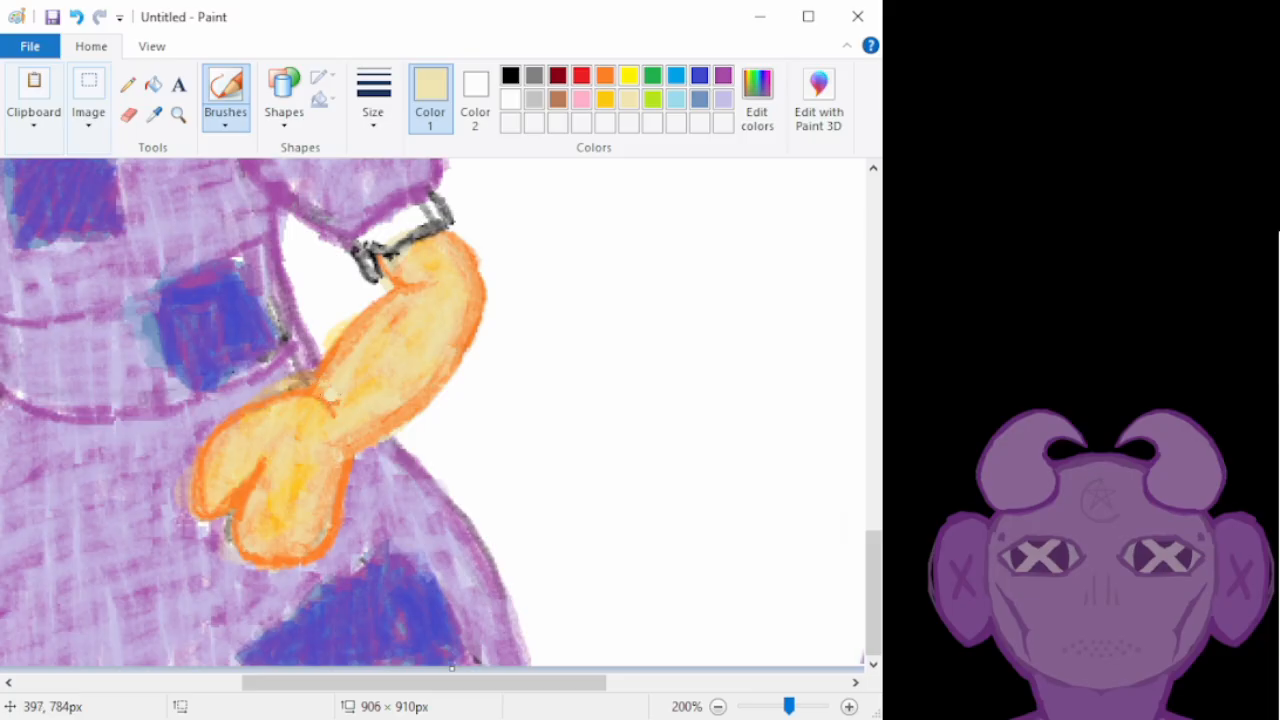
pyautogui.moveTo(223, 453)
pyautogui.mouseDown()
pyautogui.moveTo(317, 399)
pyautogui.moveTo(344, 401)
pyautogui.moveTo(321, 401)
pyautogui.moveTo(349, 431)
pyautogui.moveTo(292, 447)
pyautogui.moveTo(247, 424)
pyautogui.moveTo(294, 407)
pyautogui.moveTo(251, 416)
pyautogui.moveTo(206, 466)
pyautogui.moveTo(202, 508)
pyautogui.moveTo(255, 450)
pyautogui.moveTo(269, 453)
pyautogui.moveTo(243, 523)
pyautogui.moveTo(277, 555)
pyautogui.moveTo(319, 541)
pyautogui.moveTo(341, 441)
pyautogui.mouseUp()
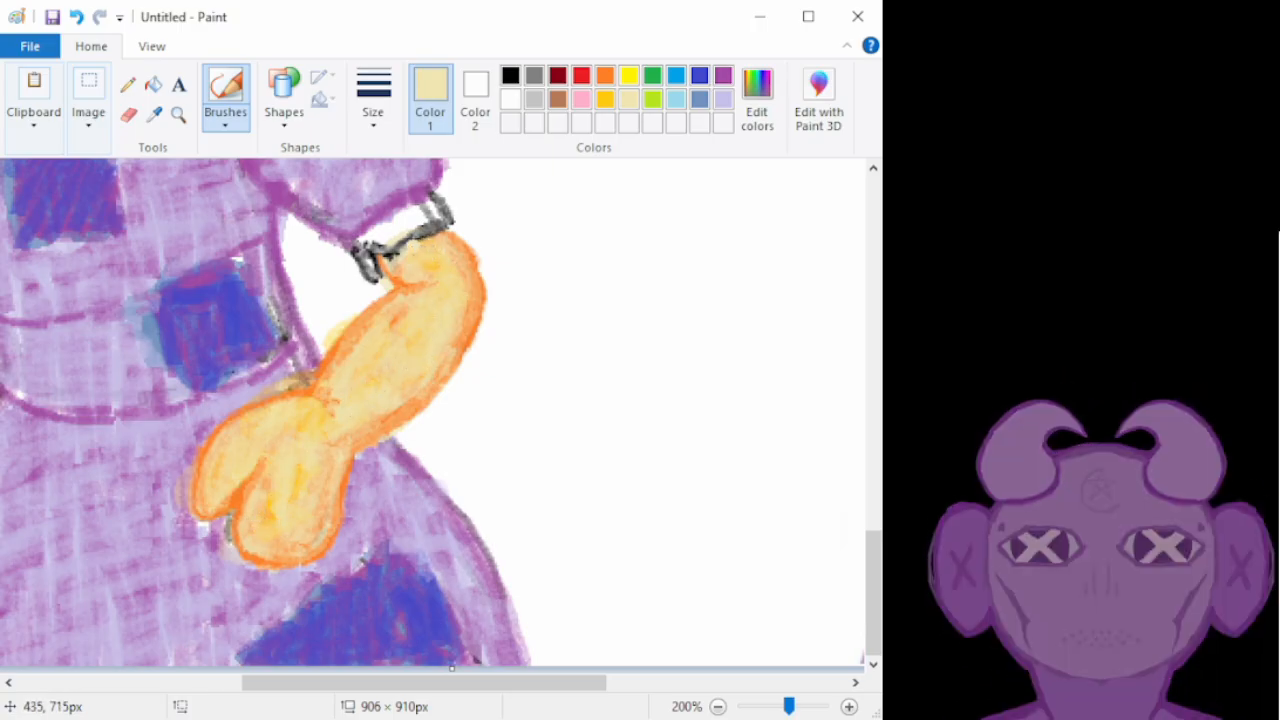
pyautogui.moveTo(264, 513); pyautogui.dragTo(276, 534)
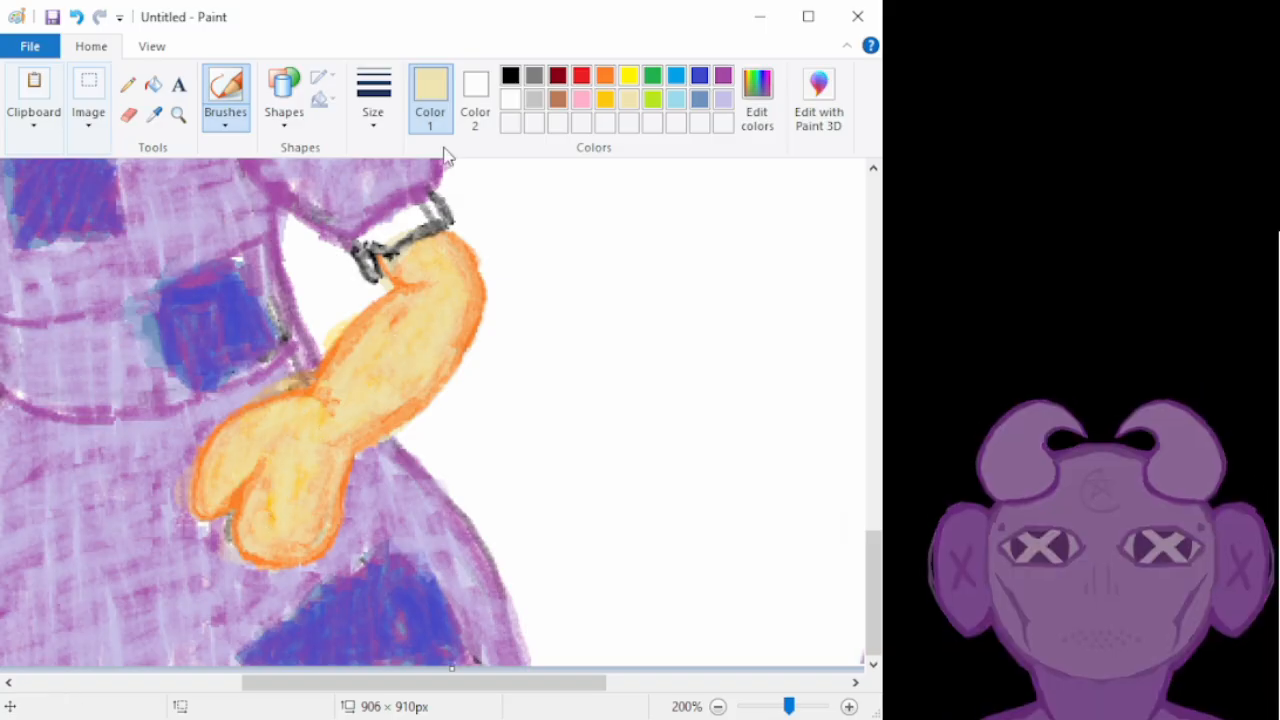
# Draw the raised arm's inner edge in orange from the sleeve down to the elbow fold
pyautogui.moveTo(277, 686); pyautogui.dragTo(82, 697)
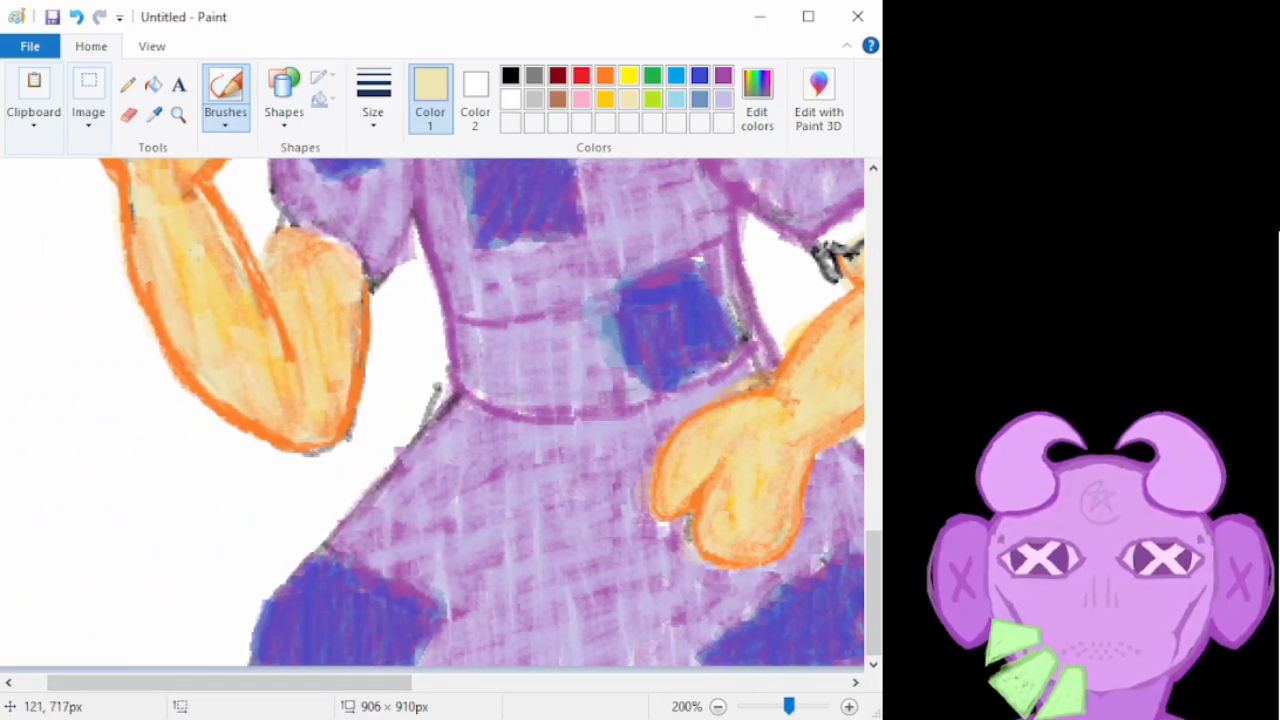
pyautogui.click(606, 78)
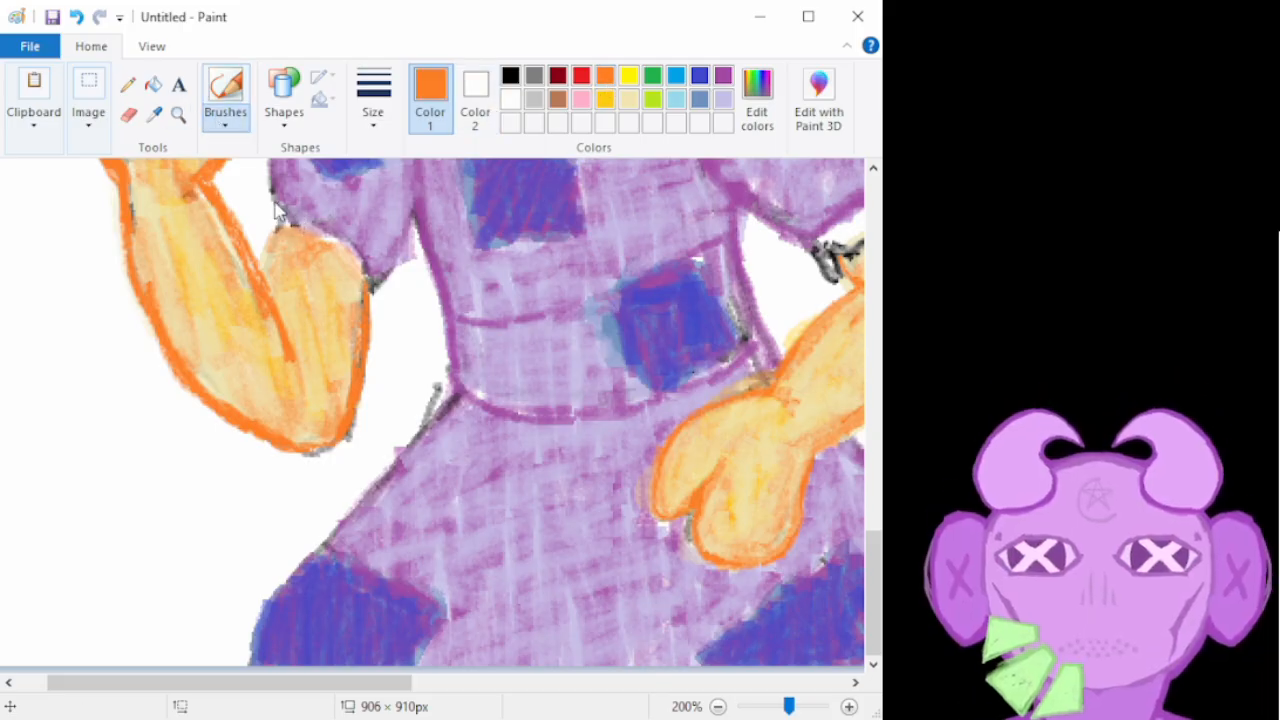
pyautogui.click(280, 222)
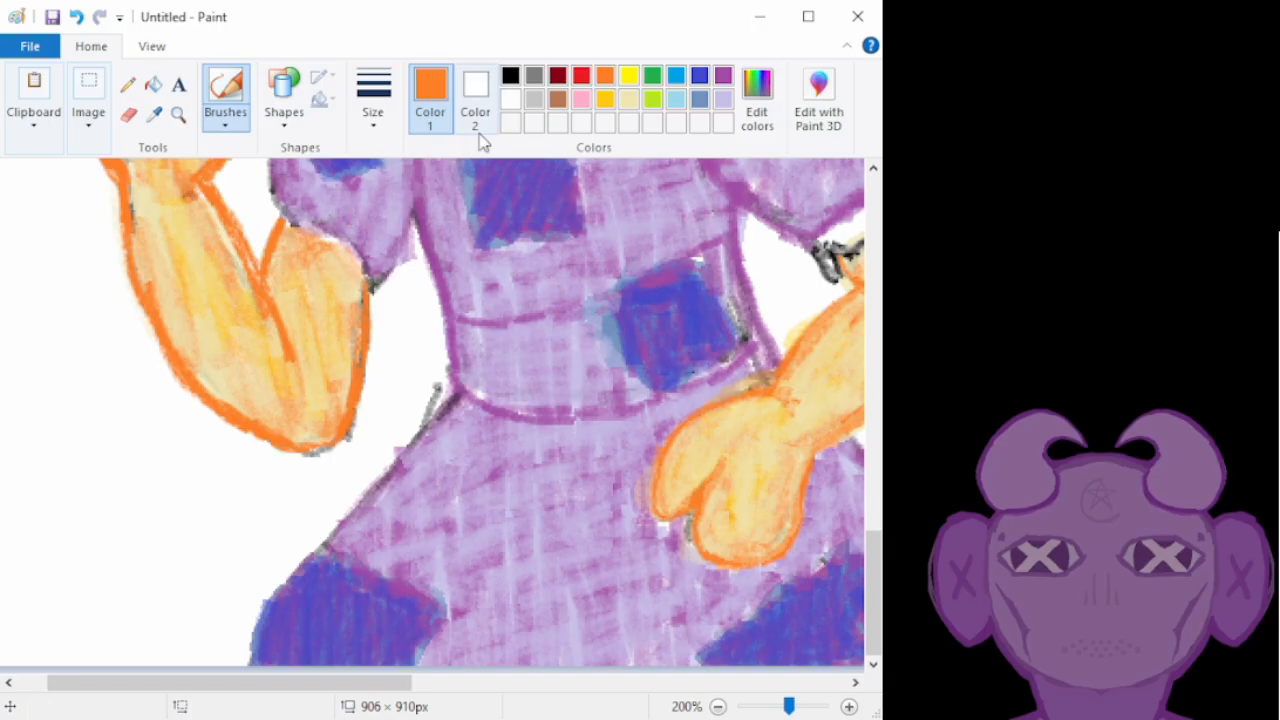
# Shade the raised arm and its hand with light yellow, blending it into the orange outlines
pyautogui.click(628, 98)
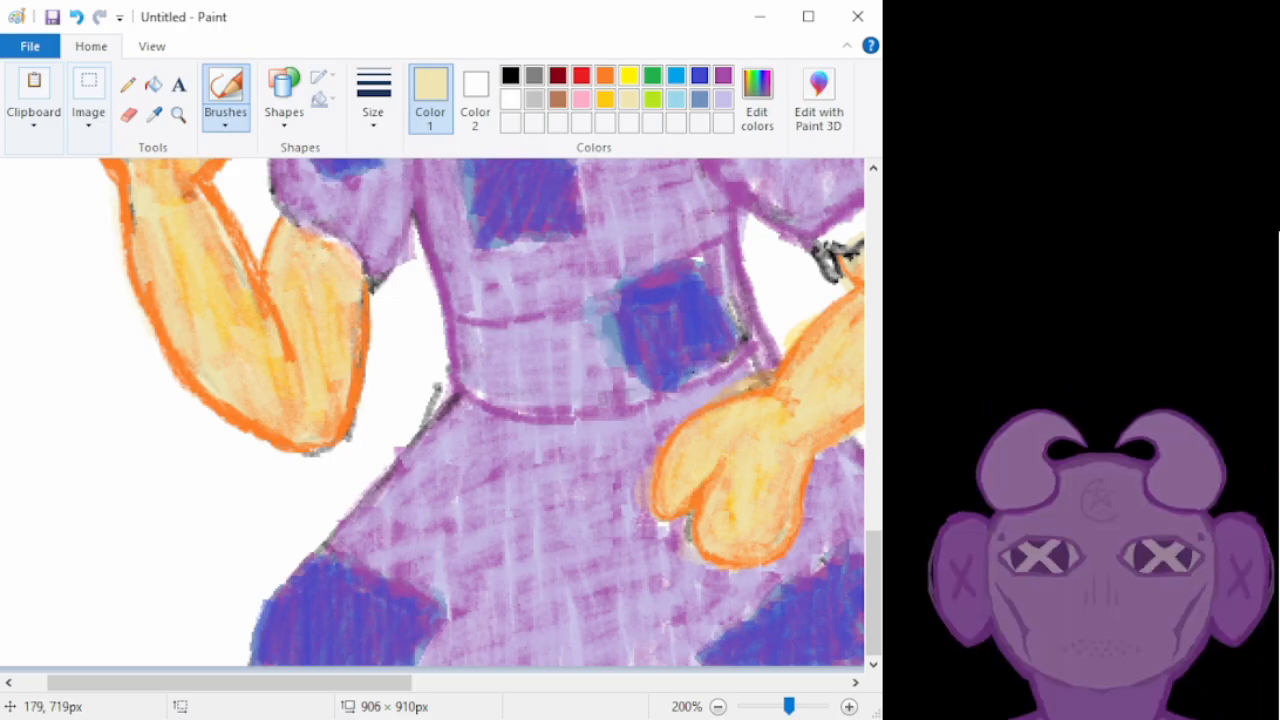
pyautogui.moveTo(359, 324)
pyautogui.mouseDown()
pyautogui.moveTo(340, 427)
pyautogui.moveTo(316, 444)
pyautogui.moveTo(282, 440)
pyautogui.moveTo(200, 386)
pyautogui.moveTo(222, 330)
pyautogui.mouseUp()
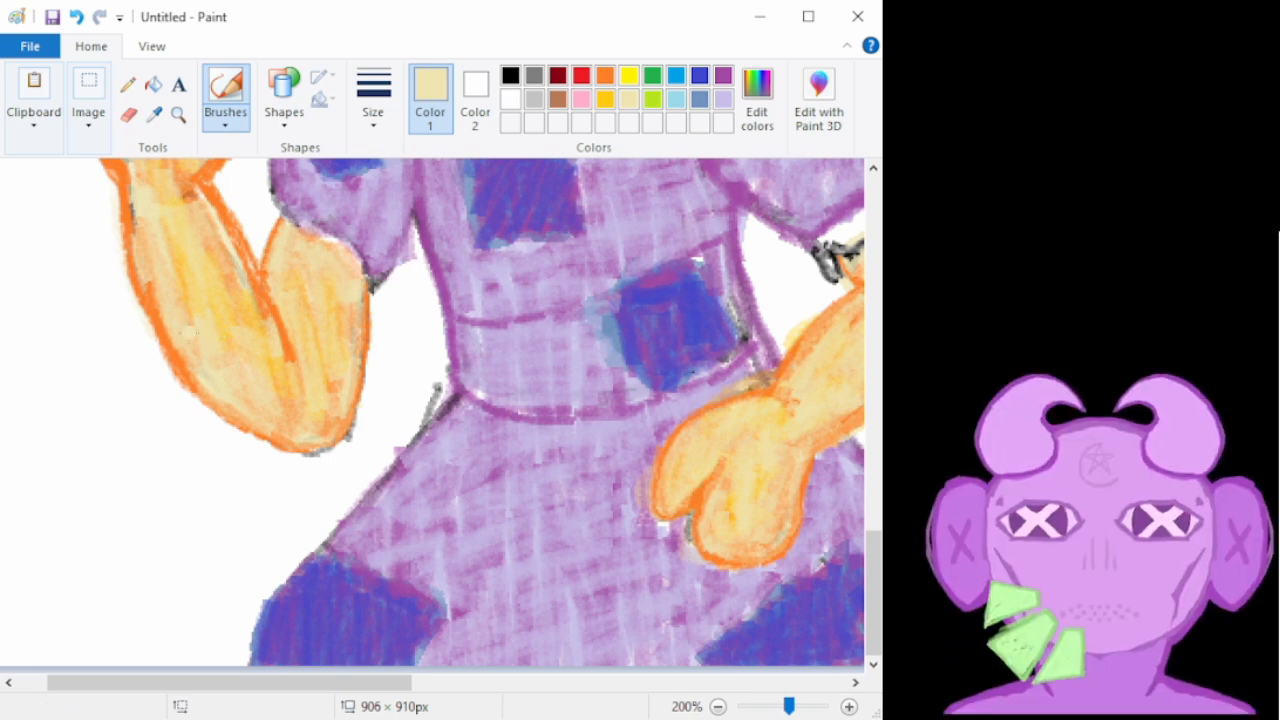
pyautogui.moveTo(131, 208); pyautogui.dragTo(182, 376)
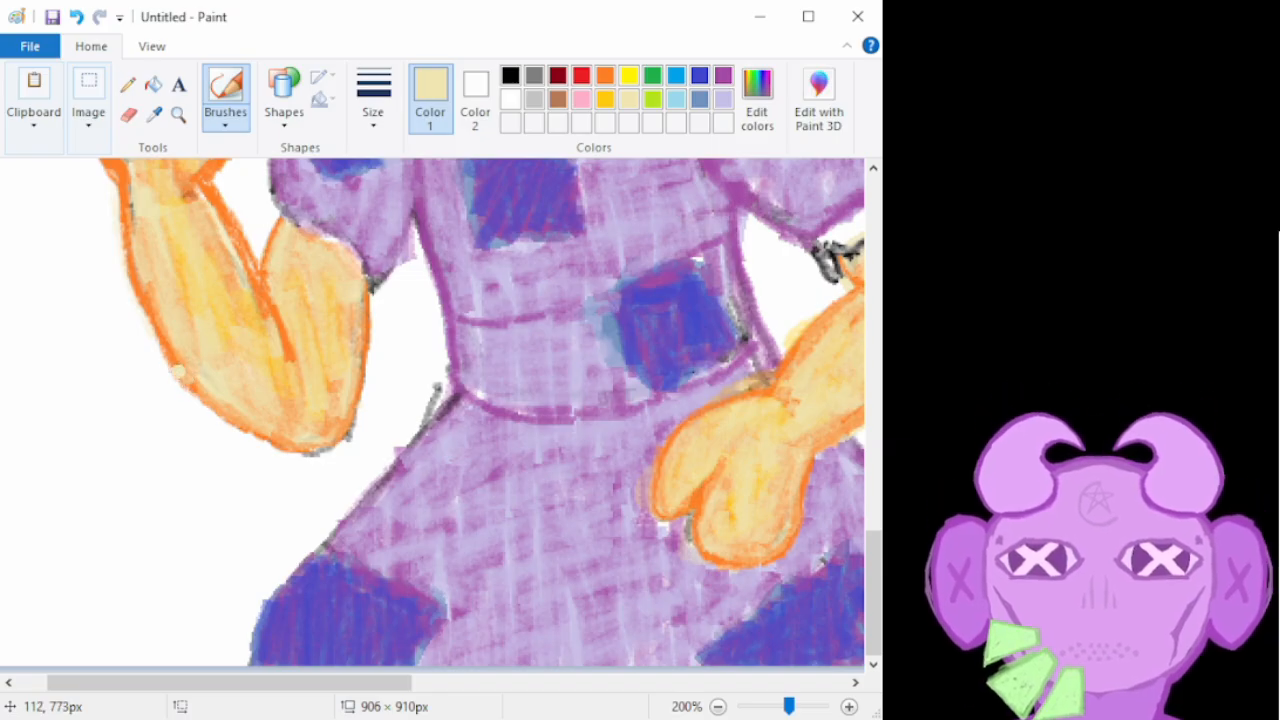
pyautogui.hotkey('ctrl', 'z')
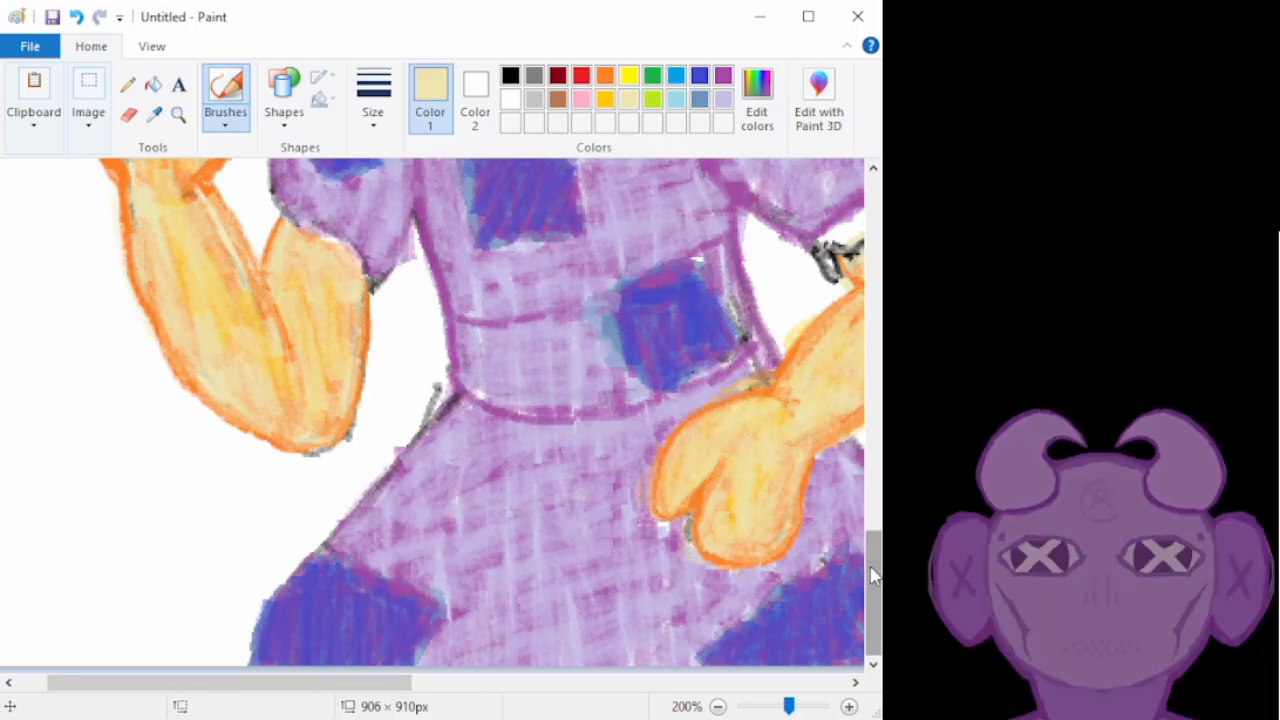
pyautogui.scroll(5, 870, 565)
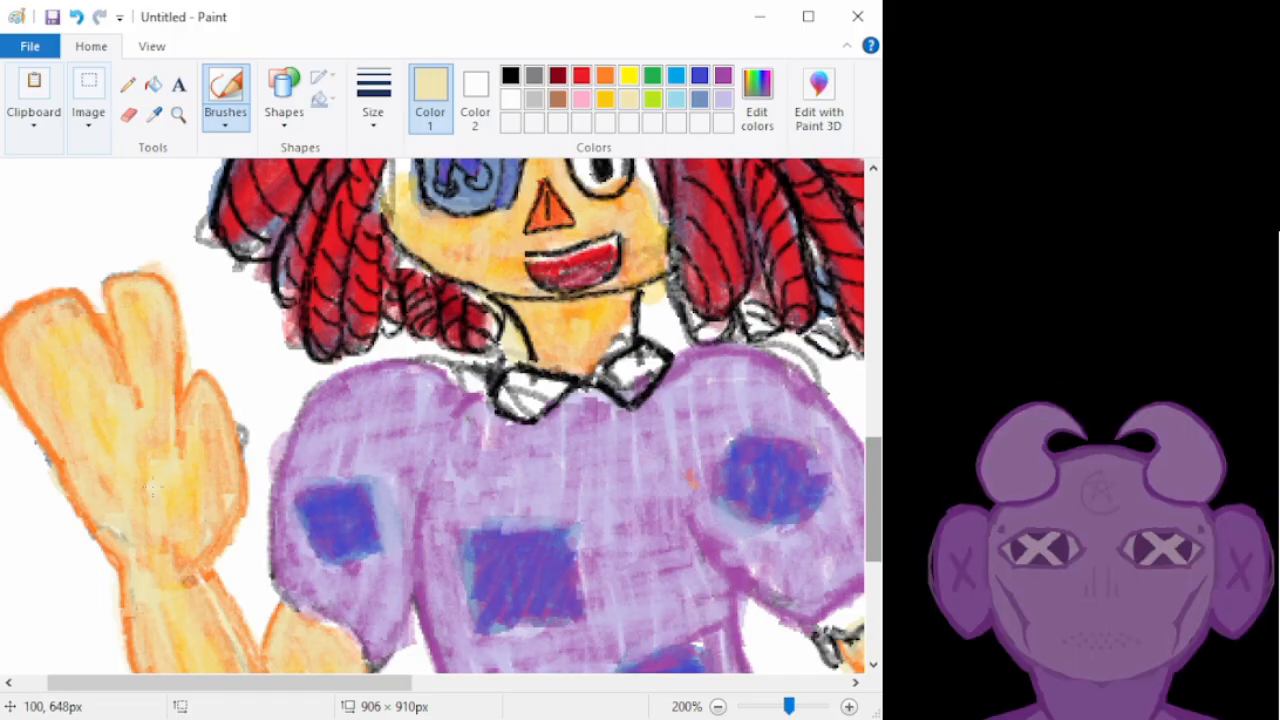
pyautogui.moveTo(234, 686); pyautogui.dragTo(192, 692)
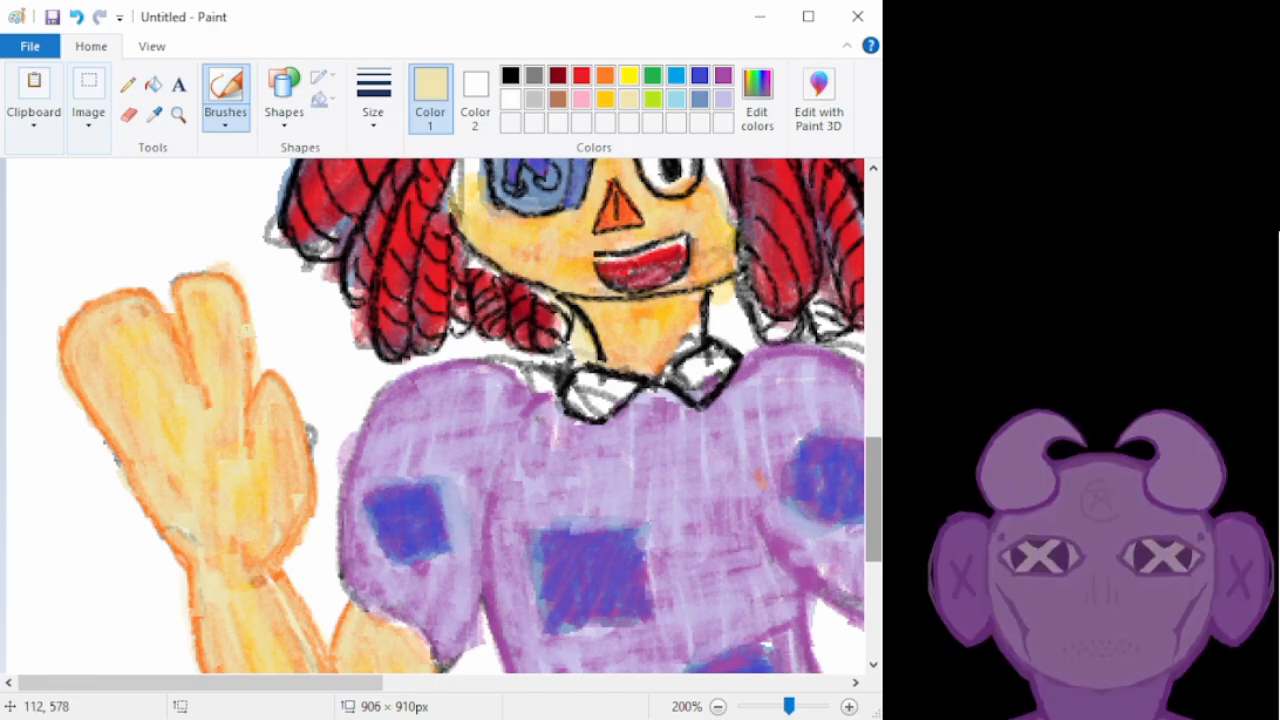
# Outline the hem of the sleeve above the raised arm and the skirt's edge on the same side in purple
pyautogui.click(717, 706)
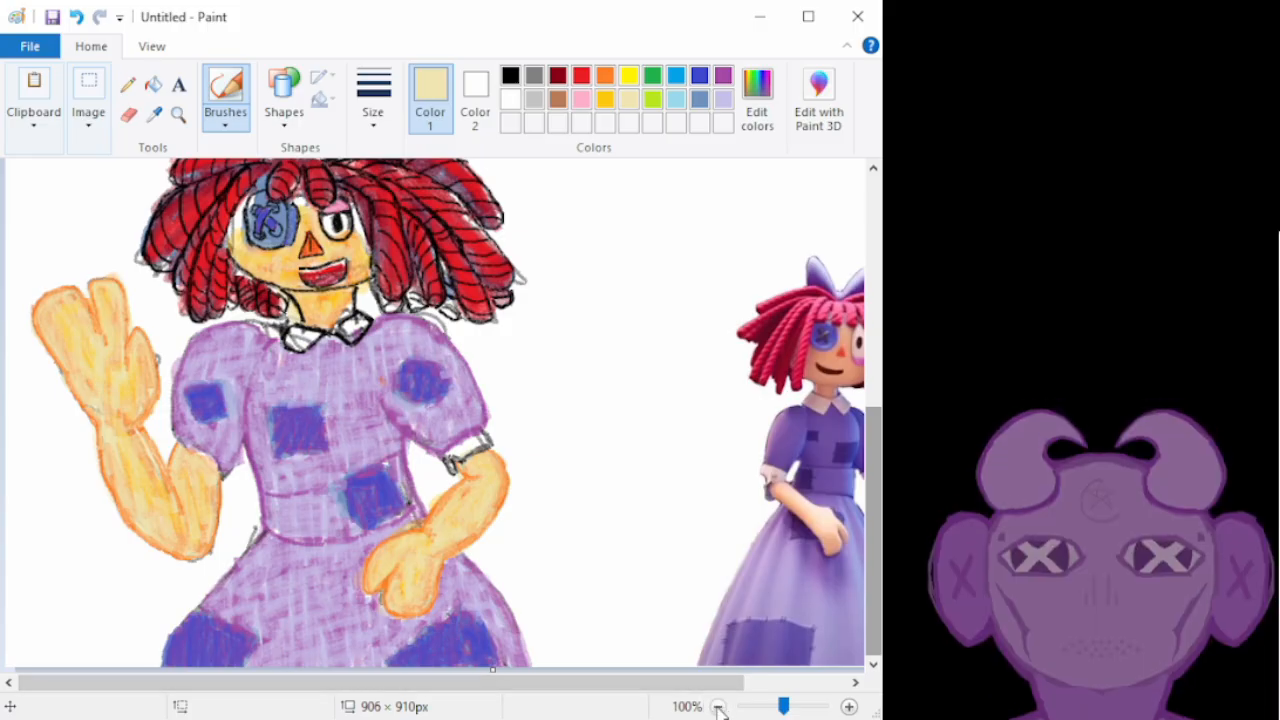
pyautogui.click(717, 706)
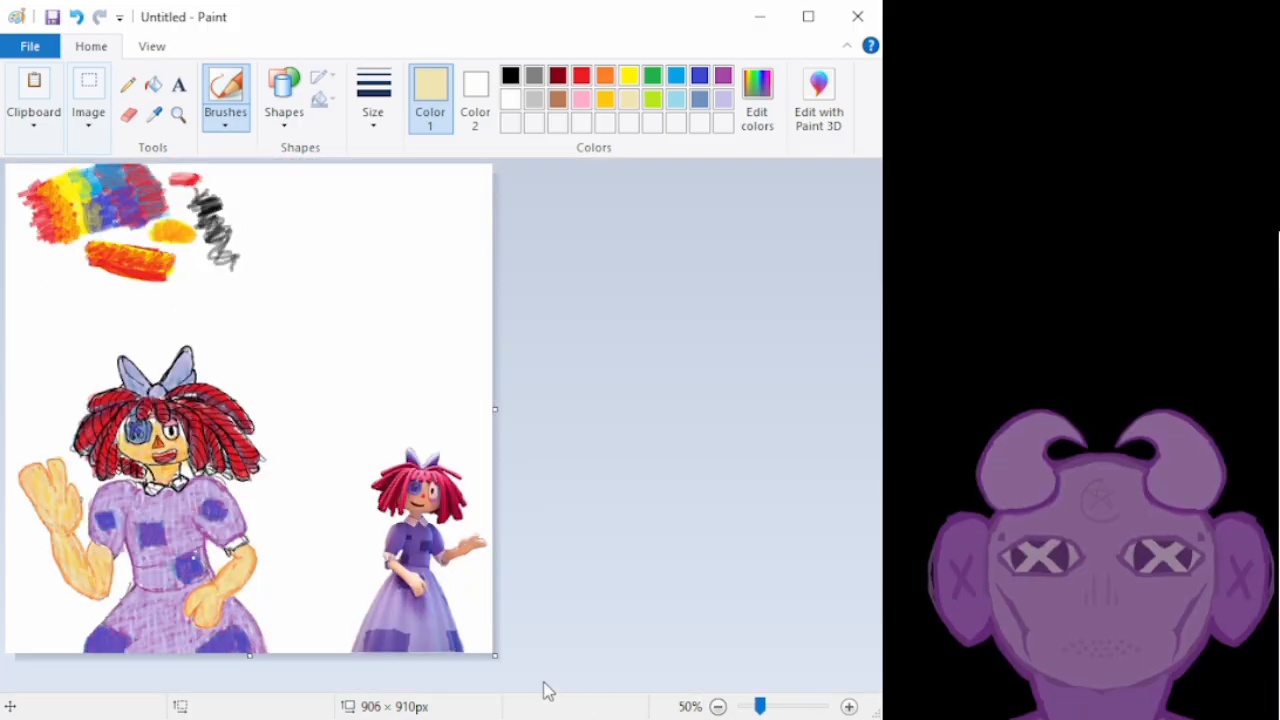
pyautogui.click(721, 80)
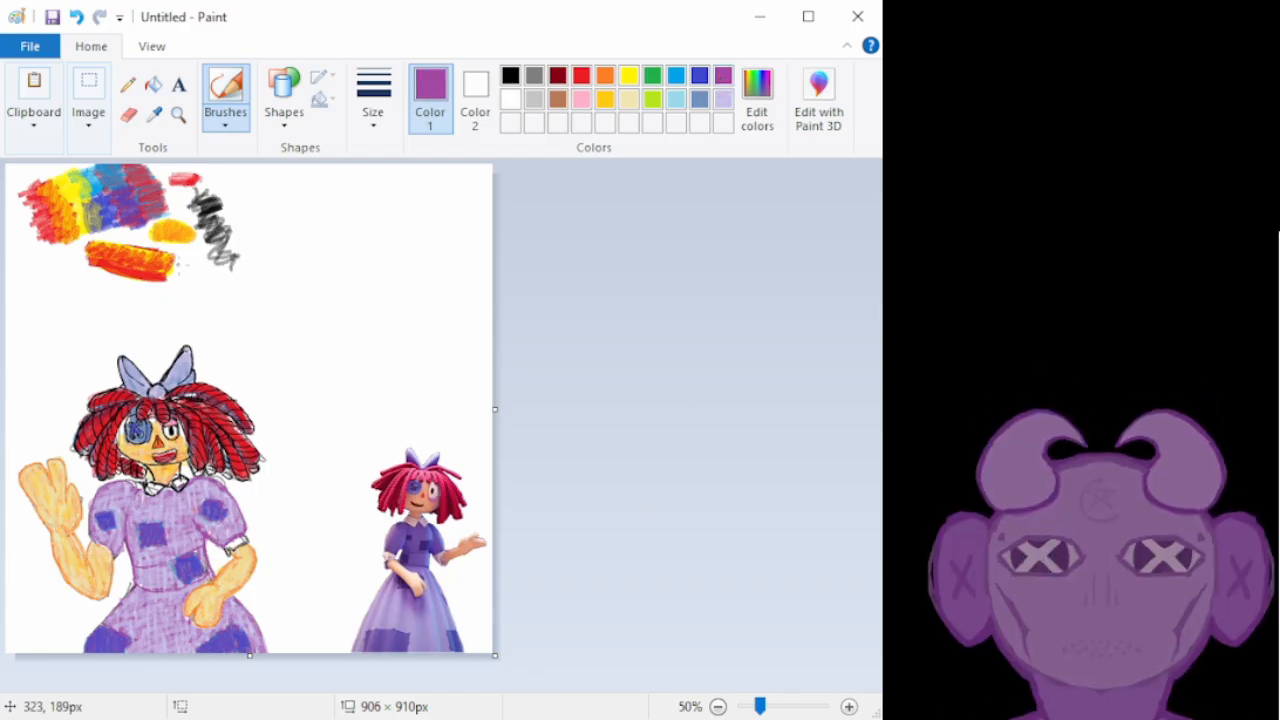
pyautogui.click(848, 706)
pyautogui.moveTo(868, 372); pyautogui.dragTo(851, 686)
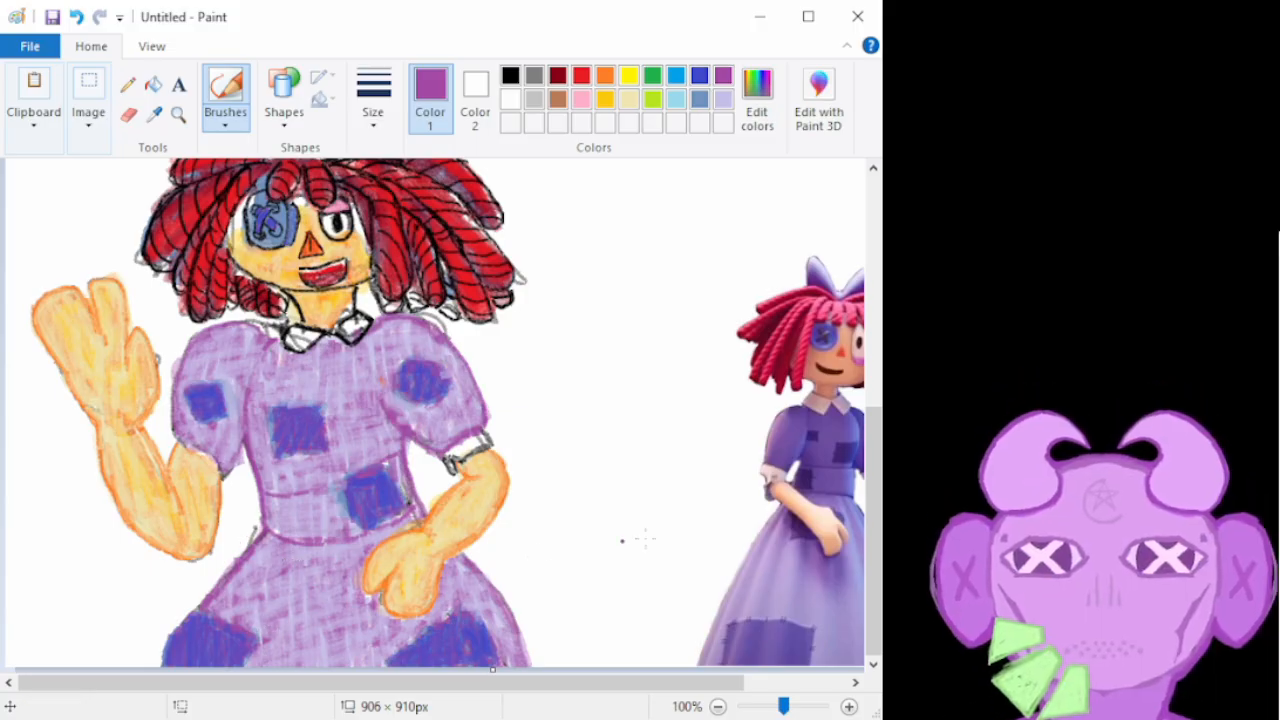
pyautogui.click(849, 706)
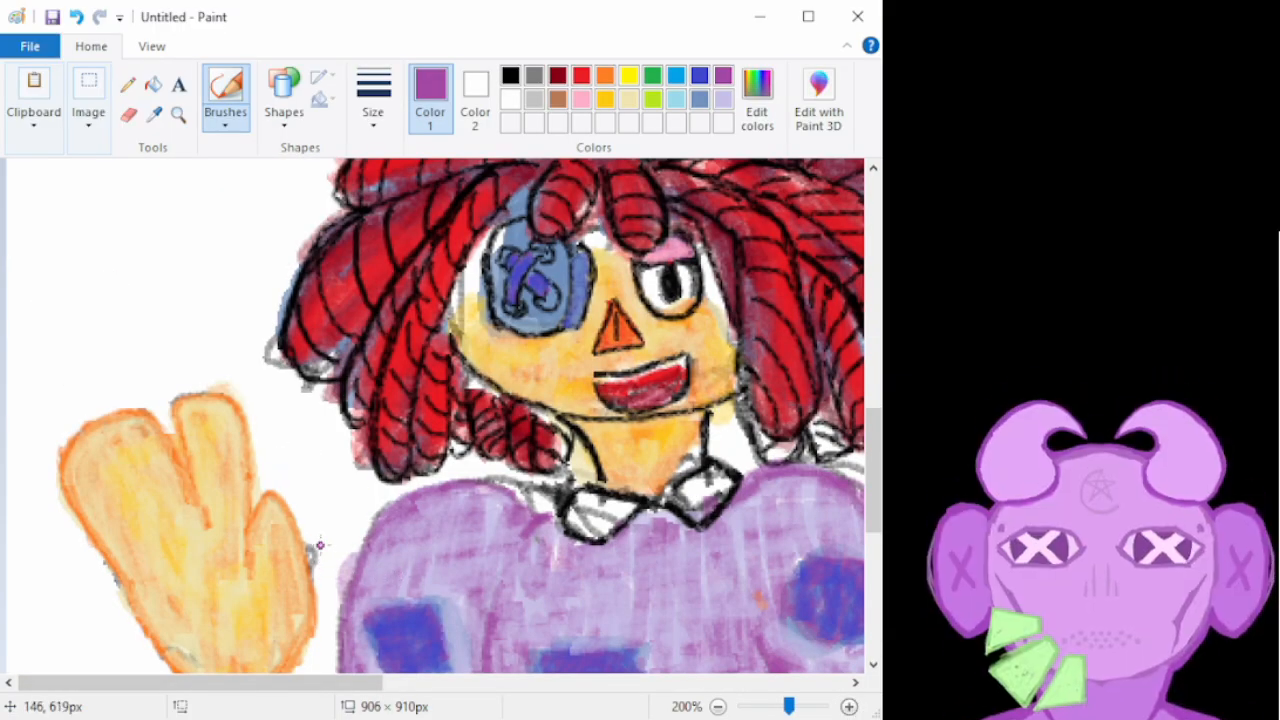
pyautogui.moveTo(872, 455); pyautogui.dragTo(872, 542)
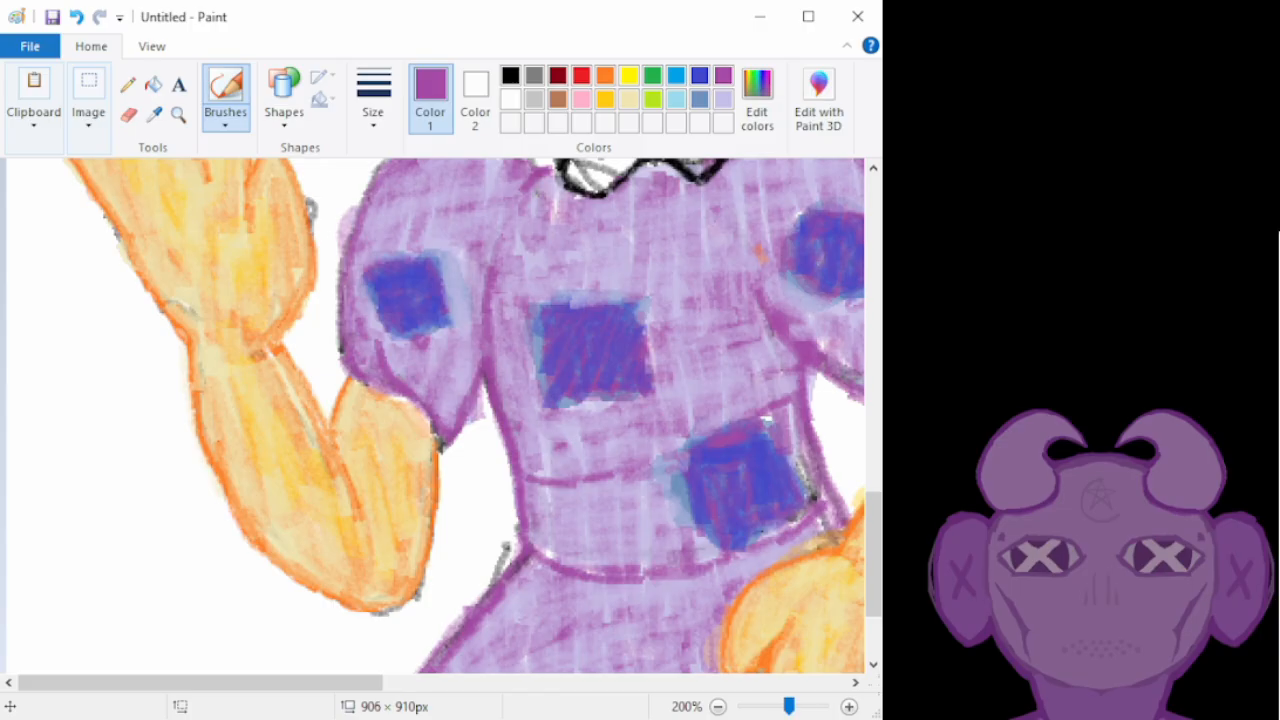
pyautogui.click(717, 706)
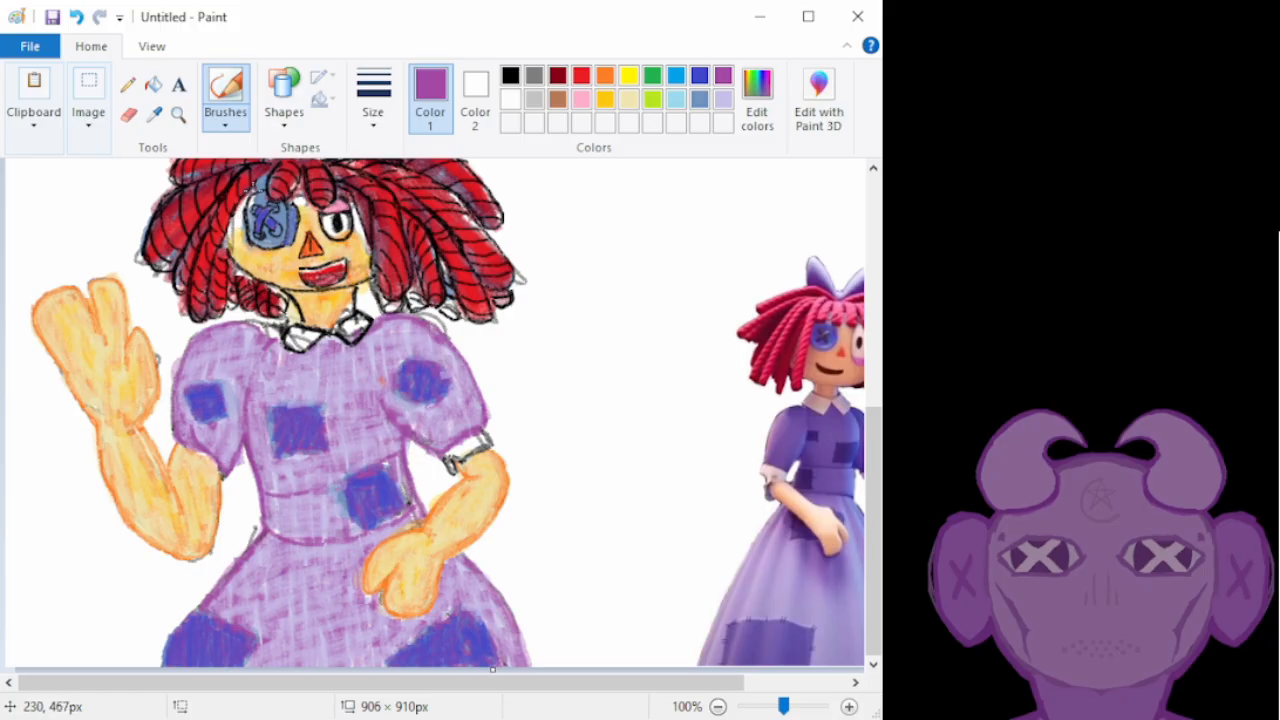
# Fill the white skin gap between the button eye and the hair with orange, then blend gold over it
pyautogui.click(628, 99)
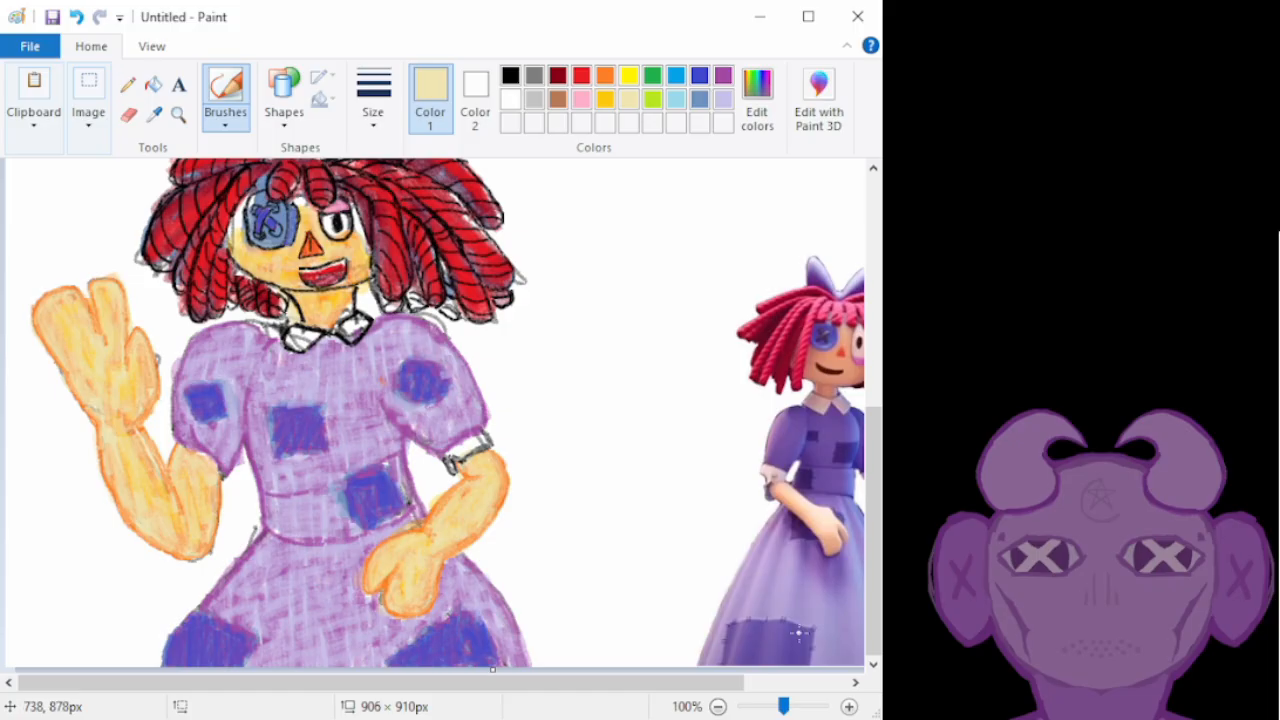
pyautogui.click(848, 708)
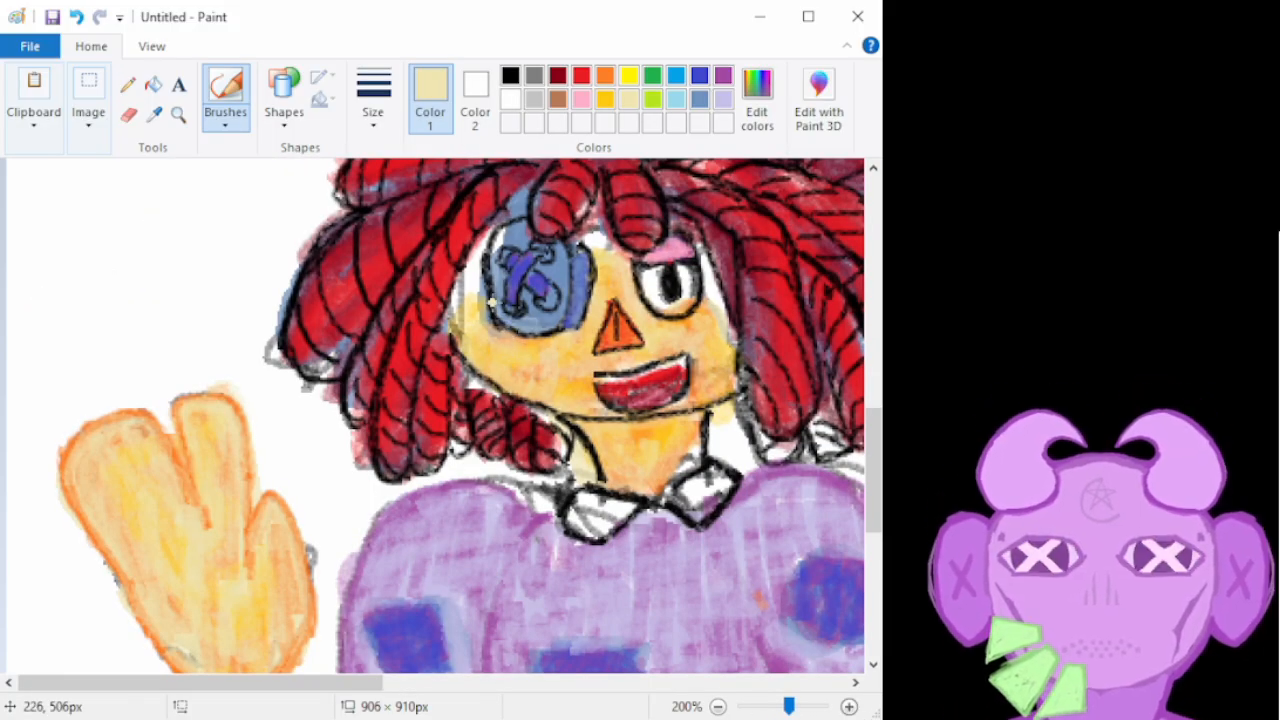
pyautogui.click(606, 80)
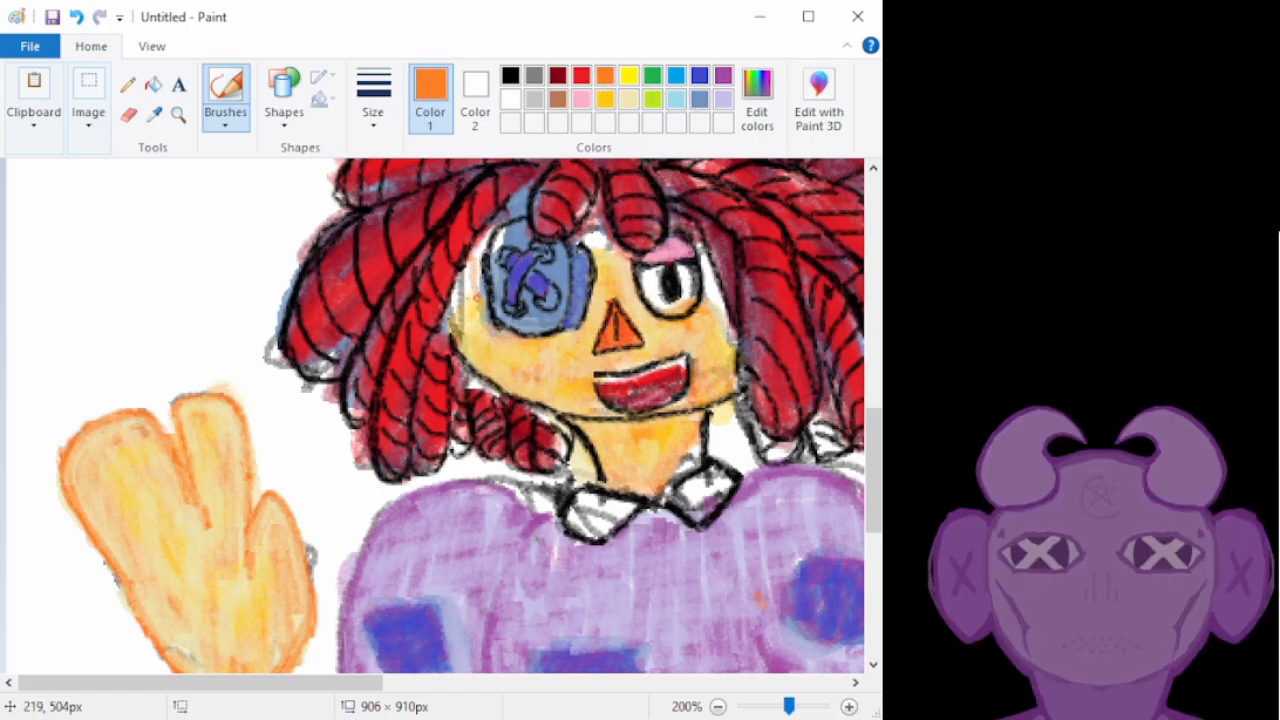
pyautogui.moveTo(473, 259); pyautogui.dragTo(463, 269)
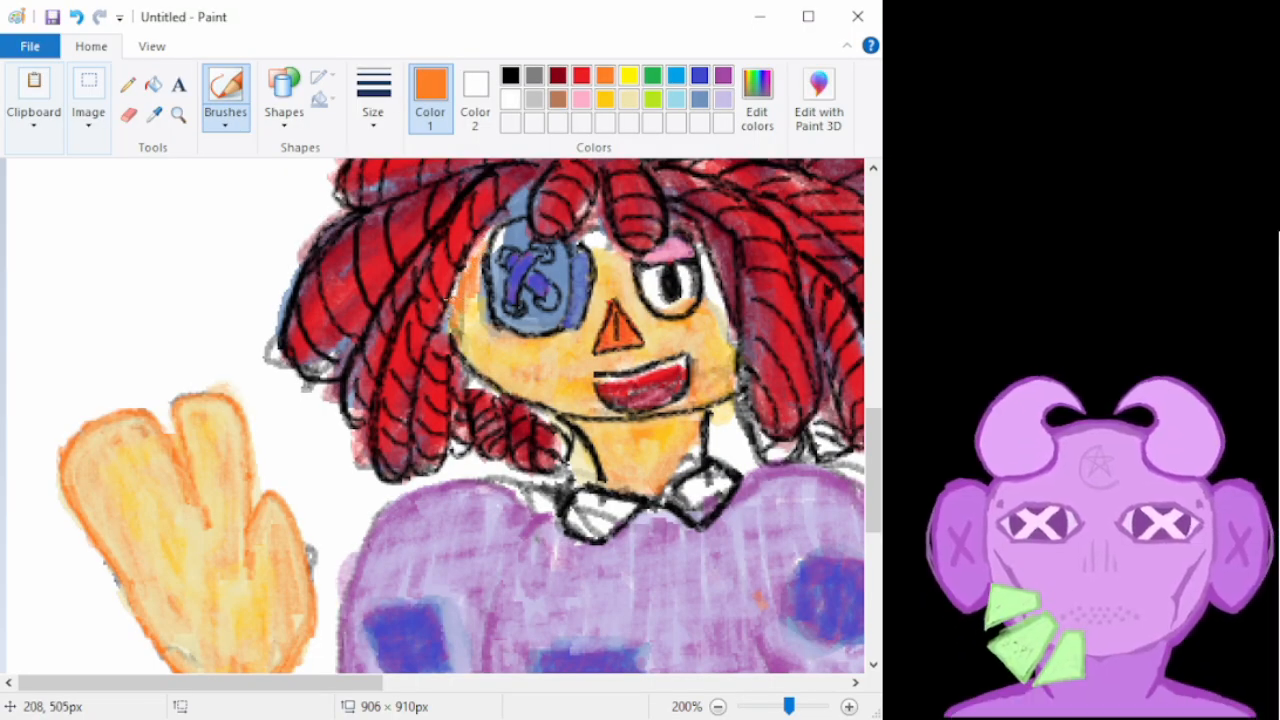
pyautogui.click(605, 99)
pyautogui.moveTo(469, 278)
pyautogui.mouseDown()
pyautogui.moveTo(450, 312)
pyautogui.moveTo(471, 257)
pyautogui.mouseUp()
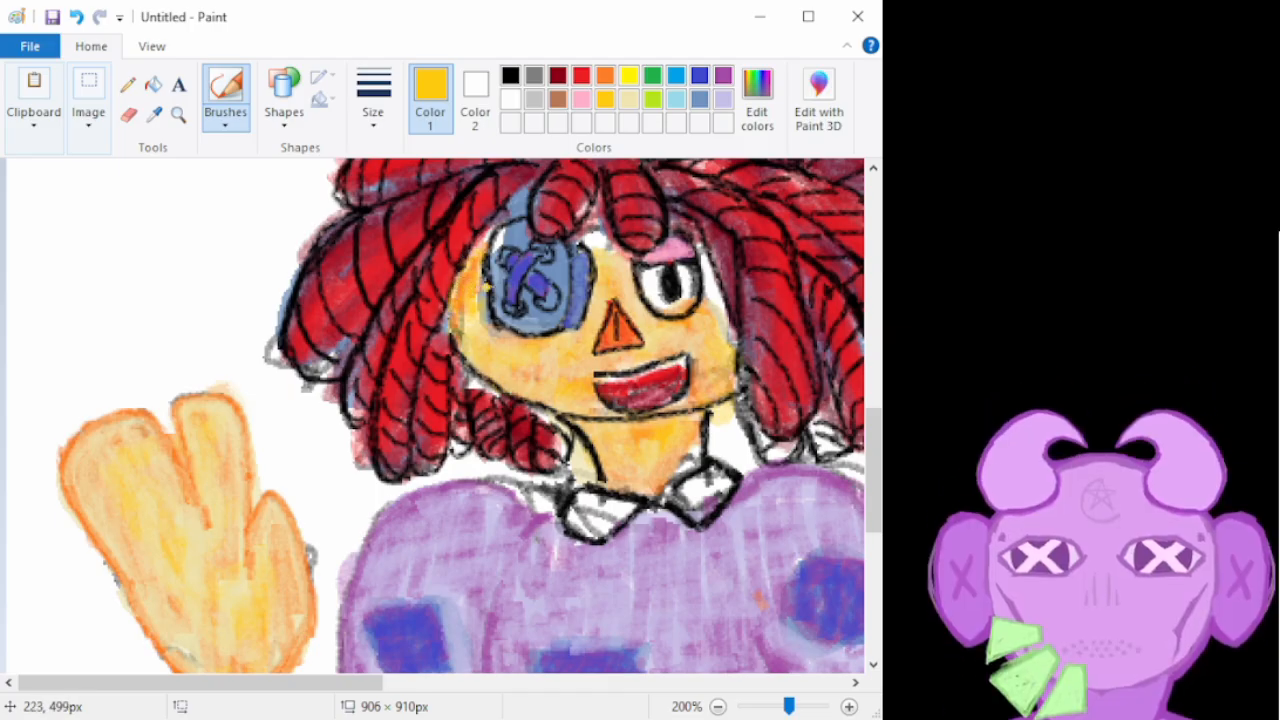
# Color the skin beside the open eye and between the bangs with orange and gold, blending with light yellow
pyautogui.click(605, 76)
pyautogui.moveTo(727, 312)
pyautogui.mouseDown()
pyautogui.moveTo(707, 270)
pyautogui.moveTo(710, 297)
pyautogui.mouseUp()
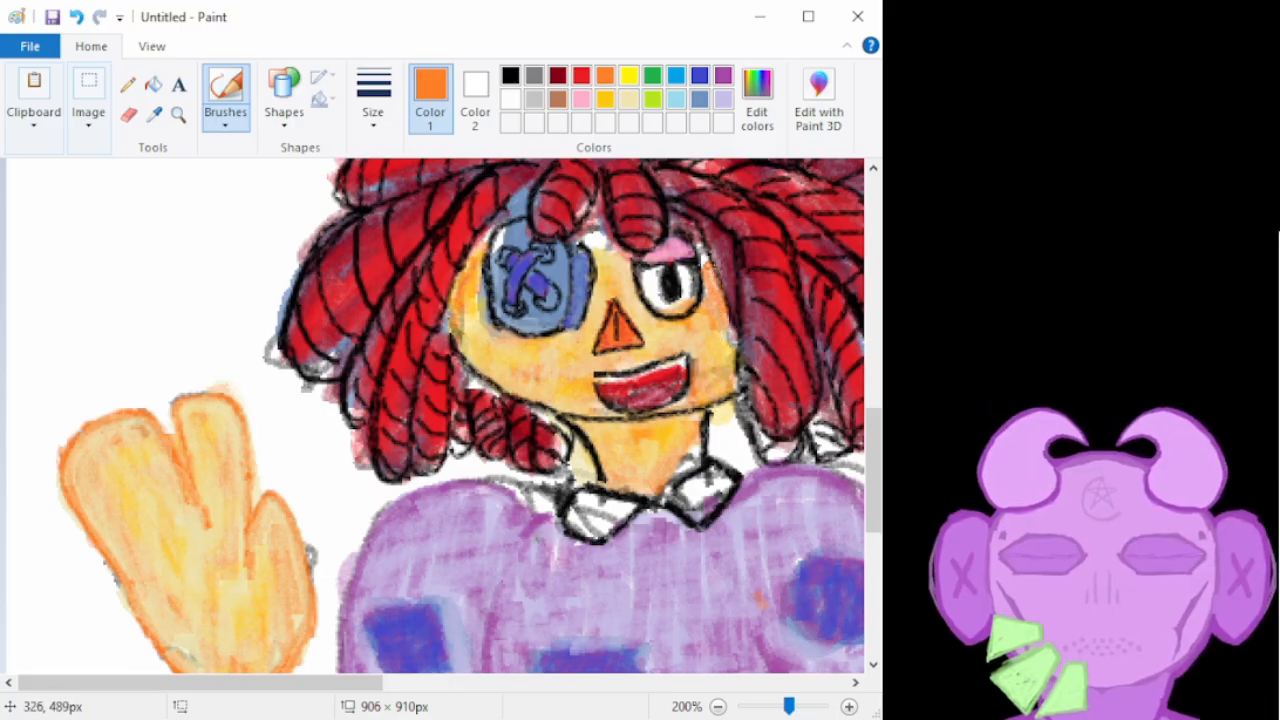
pyautogui.click(607, 100)
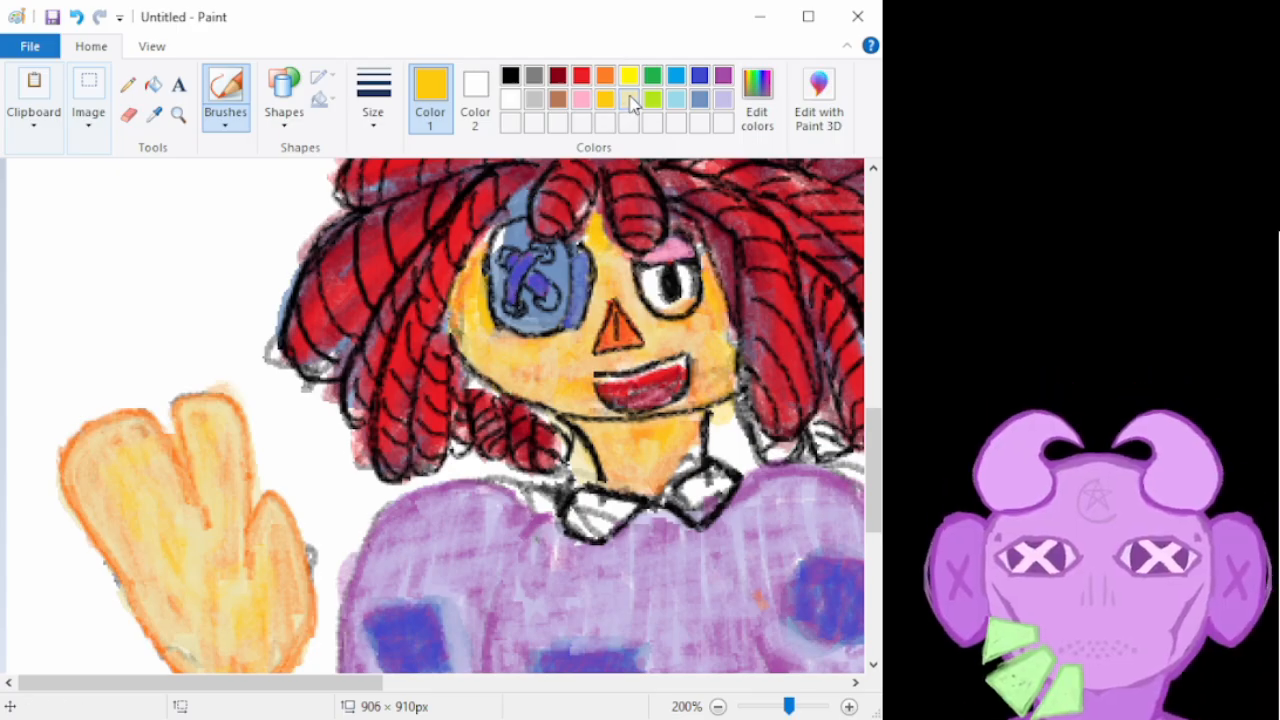
pyautogui.click(628, 98)
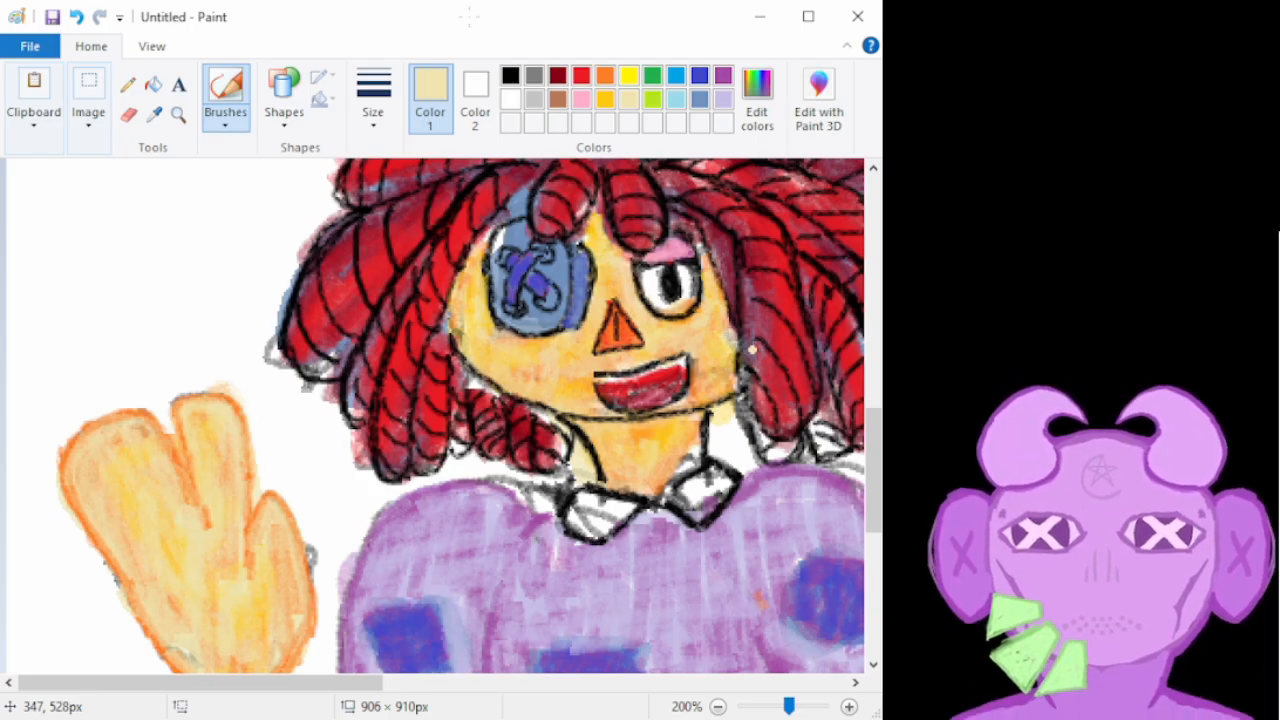
# Layer red over the hair locks beside the button eye, softening their black outlines and stripes
pyautogui.click(699, 101)
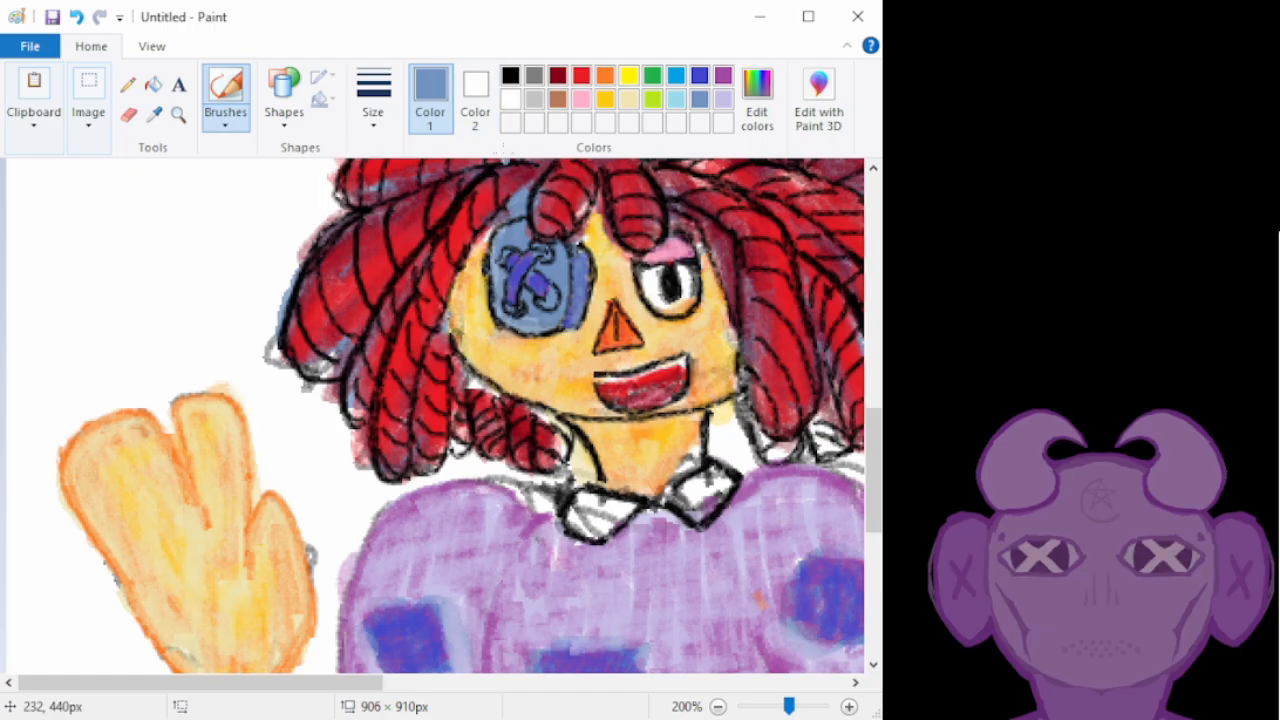
pyautogui.click(582, 80)
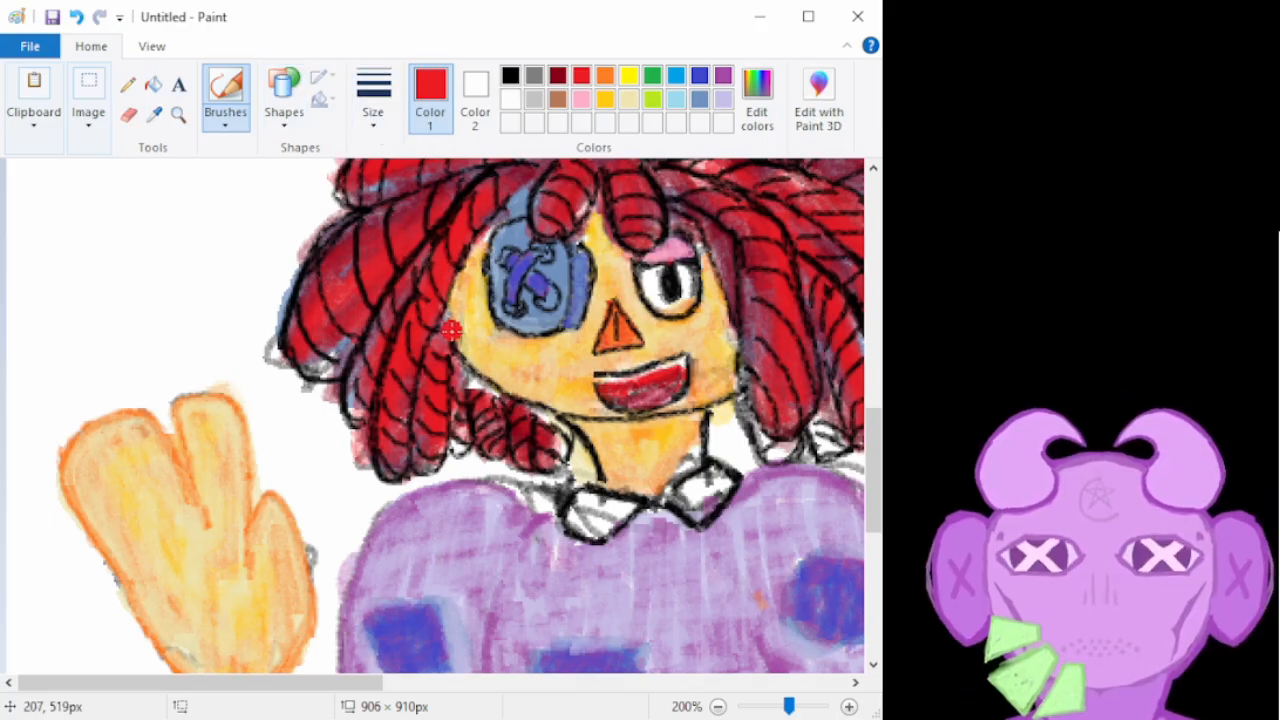
pyautogui.moveTo(548, 432)
pyautogui.mouseDown()
pyautogui.moveTo(512, 437)
pyautogui.moveTo(520, 420)
pyautogui.moveTo(539, 432)
pyautogui.moveTo(520, 447)
pyautogui.moveTo(490, 438)
pyautogui.moveTo(472, 398)
pyautogui.moveTo(454, 444)
pyautogui.moveTo(446, 367)
pyautogui.moveTo(448, 417)
pyautogui.moveTo(430, 351)
pyautogui.moveTo(432, 452)
pyautogui.moveTo(391, 472)
pyautogui.moveTo(383, 443)
pyautogui.moveTo(379, 392)
pyautogui.moveTo(403, 310)
pyautogui.moveTo(489, 187)
pyautogui.mouseUp()
pyautogui.moveTo(468, 245)
pyautogui.mouseDown()
pyautogui.moveTo(417, 331)
pyautogui.moveTo(403, 452)
pyautogui.mouseUp()
pyautogui.moveTo(364, 413)
pyautogui.mouseDown()
pyautogui.moveTo(348, 364)
pyautogui.moveTo(373, 320)
pyautogui.moveTo(426, 241)
pyautogui.moveTo(504, 174)
pyautogui.moveTo(496, 205)
pyautogui.moveTo(393, 329)
pyautogui.moveTo(354, 423)
pyautogui.moveTo(363, 345)
pyautogui.moveTo(410, 285)
pyautogui.mouseUp()
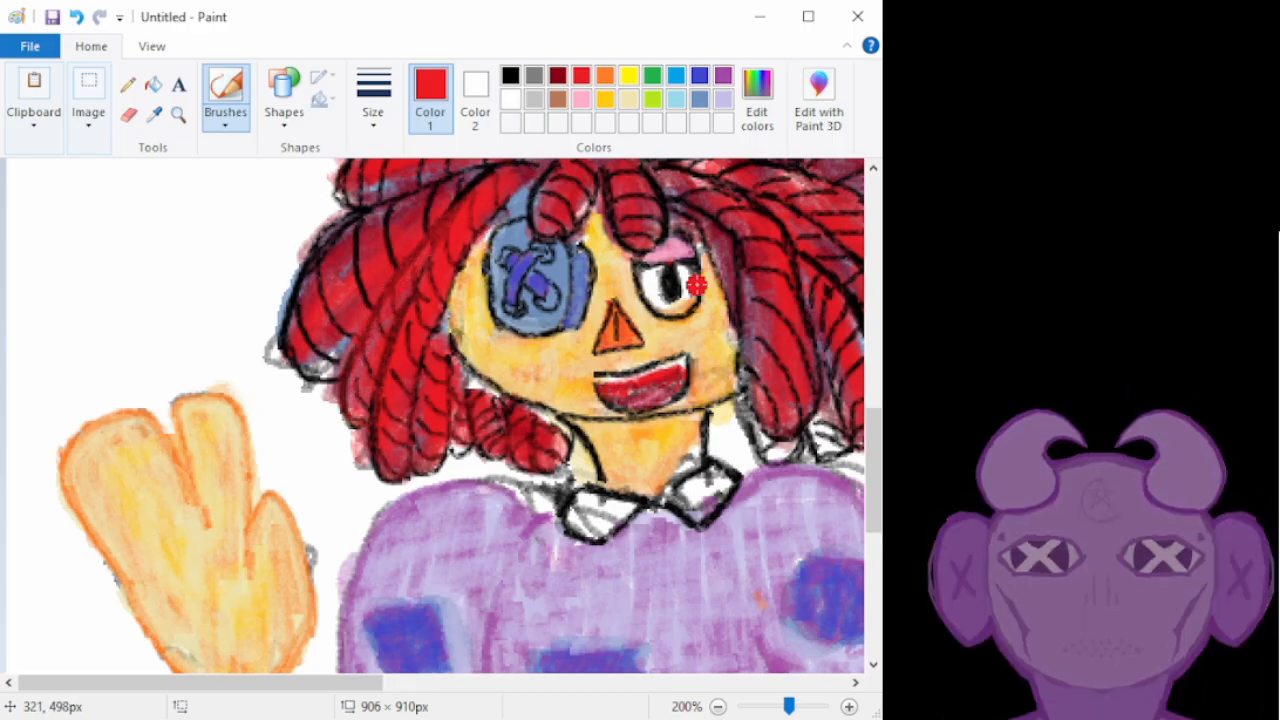
# Layer red over the upper hair locks and bangs, filling the white gap between the locks beside the bow
pyautogui.moveTo(872, 465); pyautogui.dragTo(866, 407)
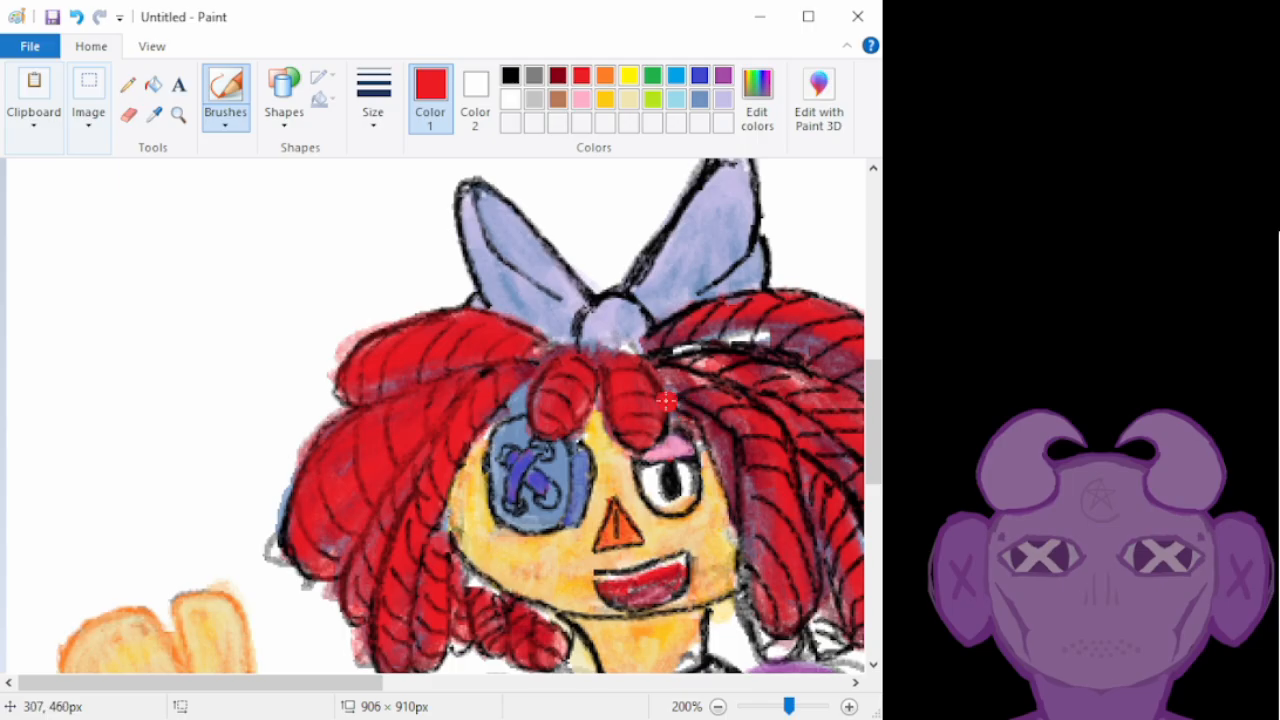
pyautogui.moveTo(340, 682); pyautogui.dragTo(468, 684)
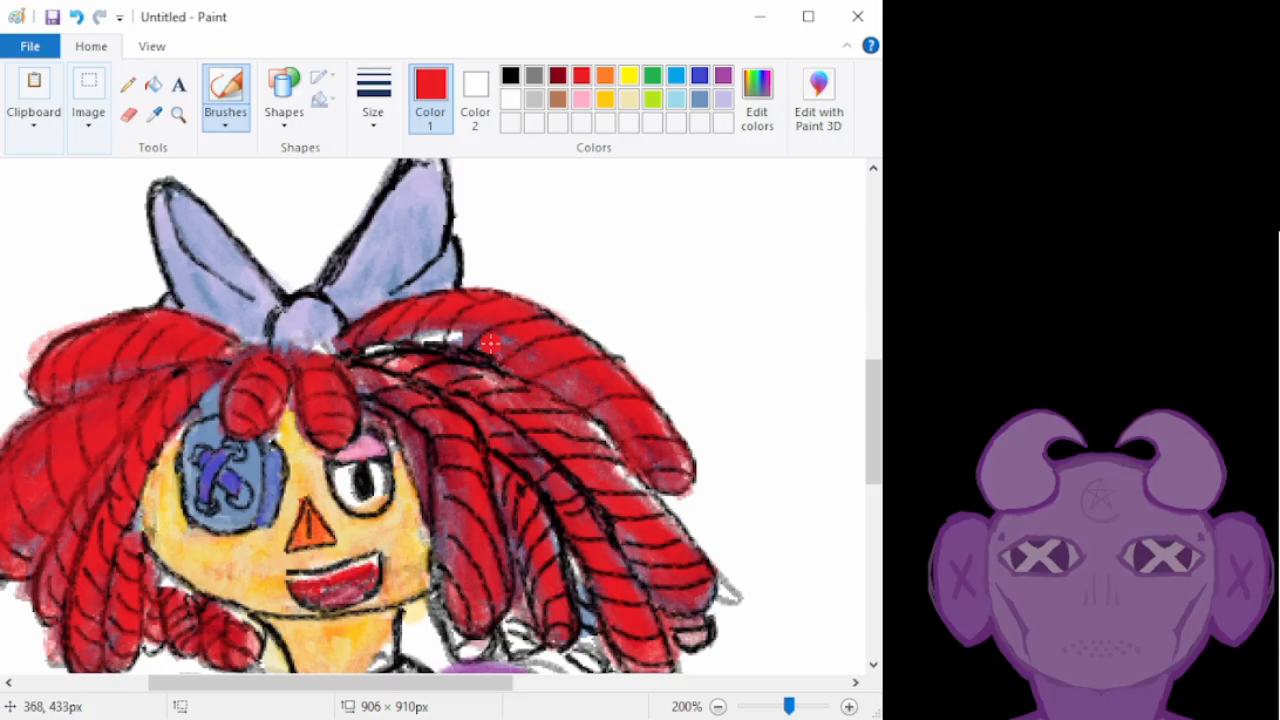
pyautogui.moveTo(496, 352)
pyautogui.mouseDown()
pyautogui.moveTo(455, 332)
pyautogui.moveTo(493, 337)
pyautogui.moveTo(386, 339)
pyautogui.moveTo(448, 333)
pyautogui.moveTo(412, 346)
pyautogui.mouseUp()
pyautogui.moveTo(500, 692); pyautogui.dragTo(434, 700)
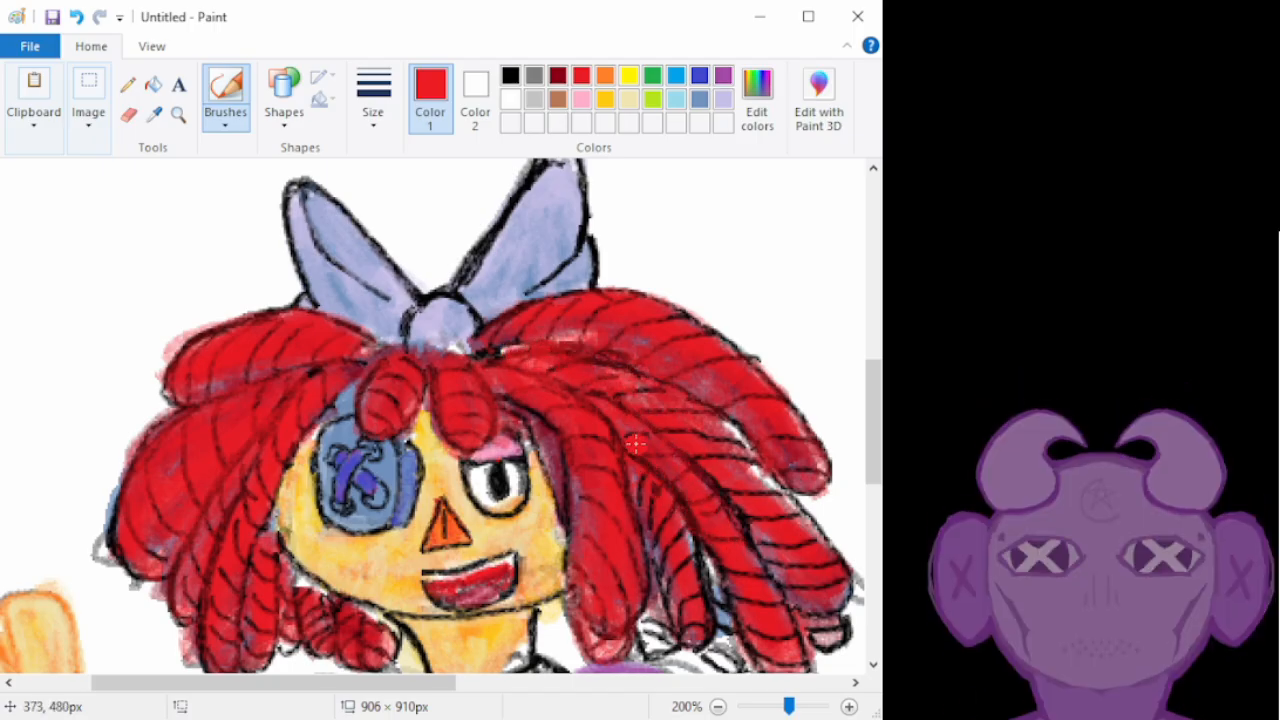
# Color the lower tips of the hair locks red on both sides of the neck, covering the remaining white gaps
pyautogui.moveTo(668, 647)
pyautogui.mouseDown()
pyautogui.moveTo(661, 597)
pyautogui.moveTo(663, 623)
pyautogui.moveTo(636, 631)
pyautogui.moveTo(658, 575)
pyautogui.moveTo(654, 613)
pyautogui.mouseUp()
pyautogui.moveTo(870, 449); pyautogui.dragTo(866, 512)
pyautogui.moveTo(712, 363)
pyautogui.mouseDown()
pyautogui.moveTo(714, 349)
pyautogui.moveTo(732, 383)
pyautogui.moveTo(718, 363)
pyautogui.moveTo(736, 405)
pyautogui.moveTo(722, 405)
pyautogui.moveTo(794, 451)
pyautogui.moveTo(824, 389)
pyautogui.moveTo(706, 401)
pyautogui.moveTo(726, 407)
pyautogui.moveTo(709, 291)
pyautogui.mouseUp()
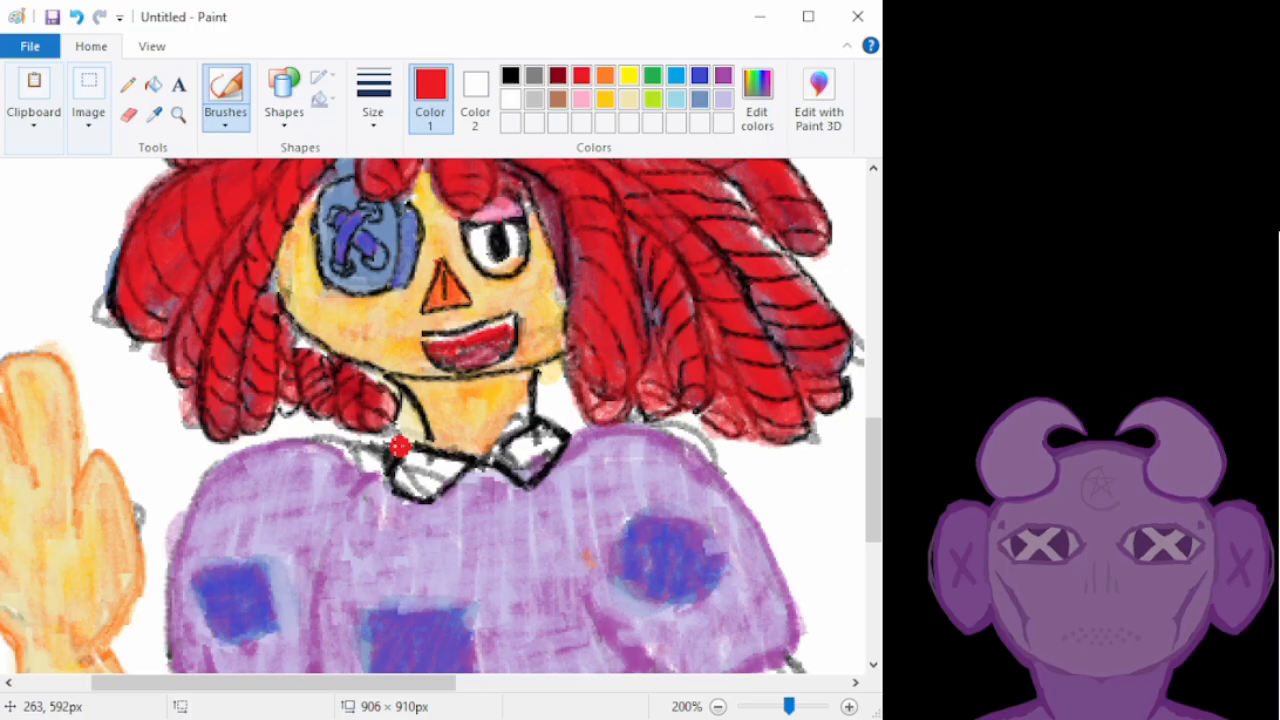
pyautogui.moveTo(387, 393)
pyautogui.mouseDown()
pyautogui.moveTo(302, 353)
pyautogui.moveTo(293, 332)
pyautogui.moveTo(400, 420)
pyautogui.moveTo(363, 384)
pyautogui.moveTo(230, 328)
pyautogui.mouseUp()
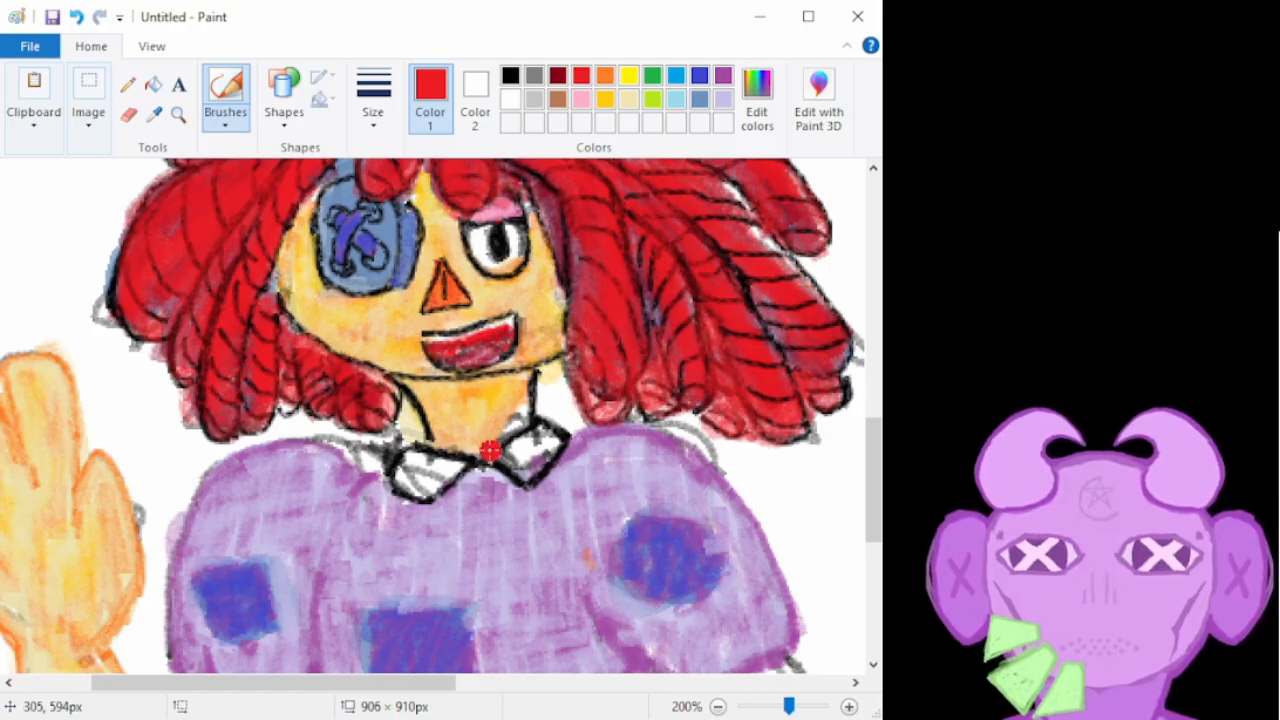
# Soften the black outlines and folds of the hair bow with lavender, undoing the last stroke
pyautogui.moveTo(874, 465); pyautogui.dragTo(868, 411)
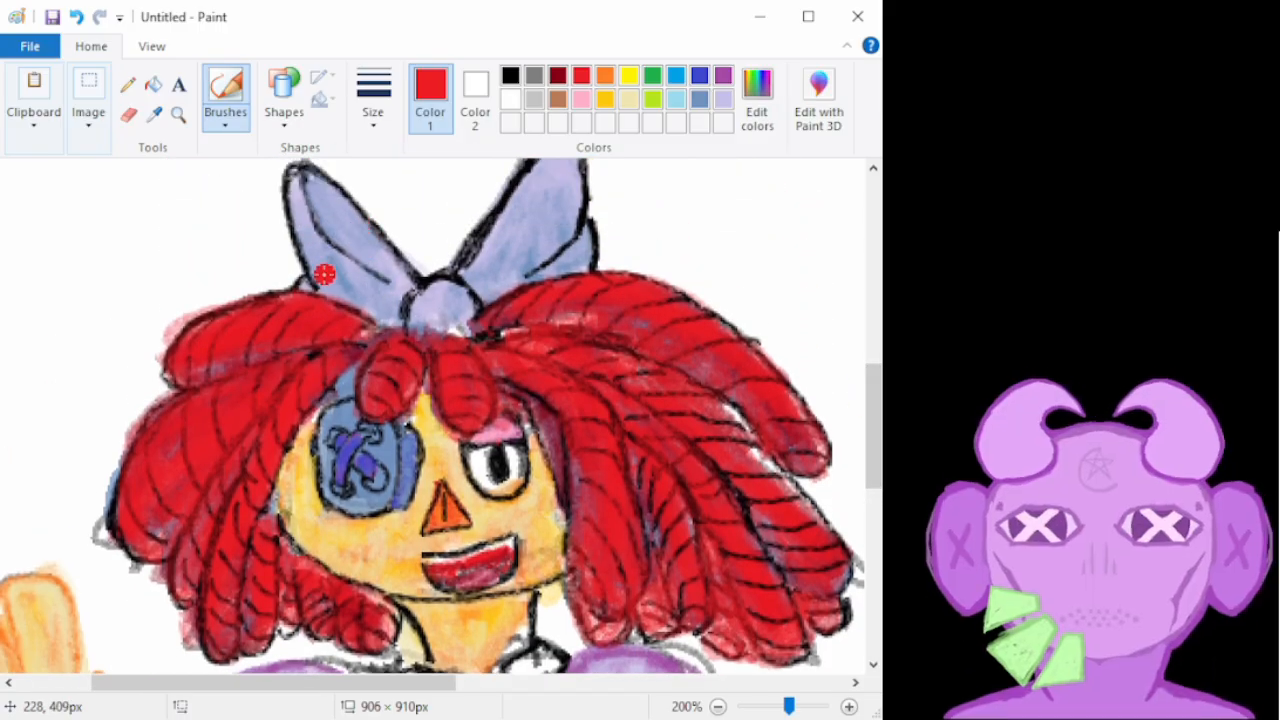
pyautogui.click(722, 99)
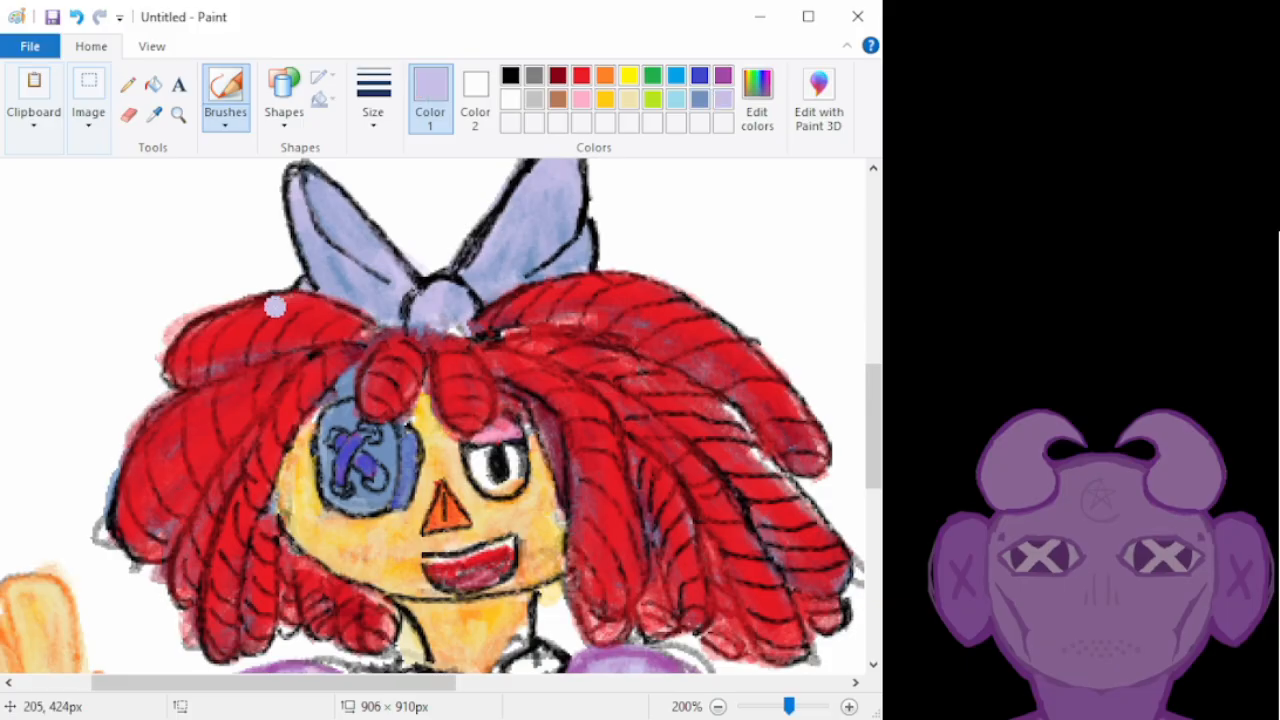
pyautogui.moveTo(315, 185)
pyautogui.mouseDown()
pyautogui.moveTo(320, 294)
pyautogui.moveTo(304, 284)
pyautogui.moveTo(407, 296)
pyautogui.moveTo(407, 326)
pyautogui.moveTo(410, 296)
pyautogui.moveTo(387, 258)
pyautogui.moveTo(317, 190)
pyautogui.moveTo(324, 230)
pyautogui.moveTo(390, 290)
pyautogui.moveTo(319, 240)
pyautogui.moveTo(347, 273)
pyautogui.mouseUp()
pyautogui.moveTo(430, 290)
pyautogui.mouseDown()
pyautogui.moveTo(480, 292)
pyautogui.moveTo(455, 278)
pyautogui.moveTo(537, 148)
pyautogui.moveTo(588, 212)
pyautogui.moveTo(545, 258)
pyautogui.mouseUp()
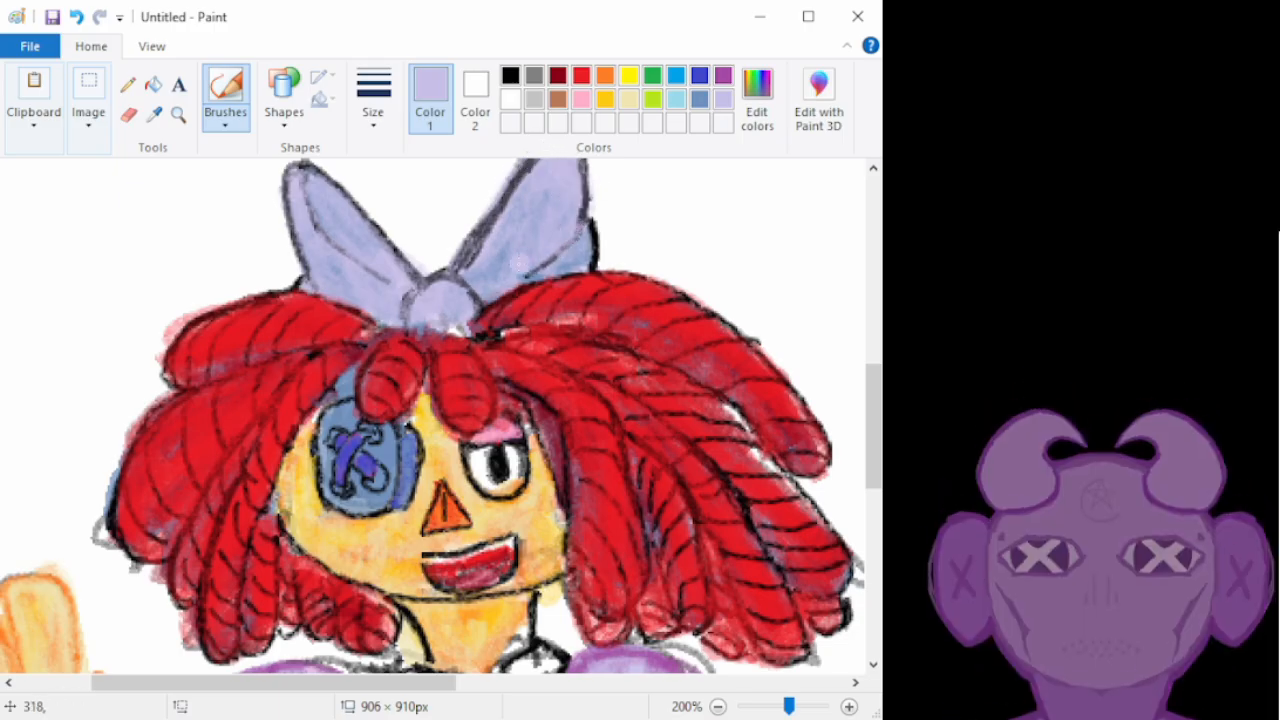
pyautogui.moveTo(474, 262); pyautogui.dragTo(531, 168)
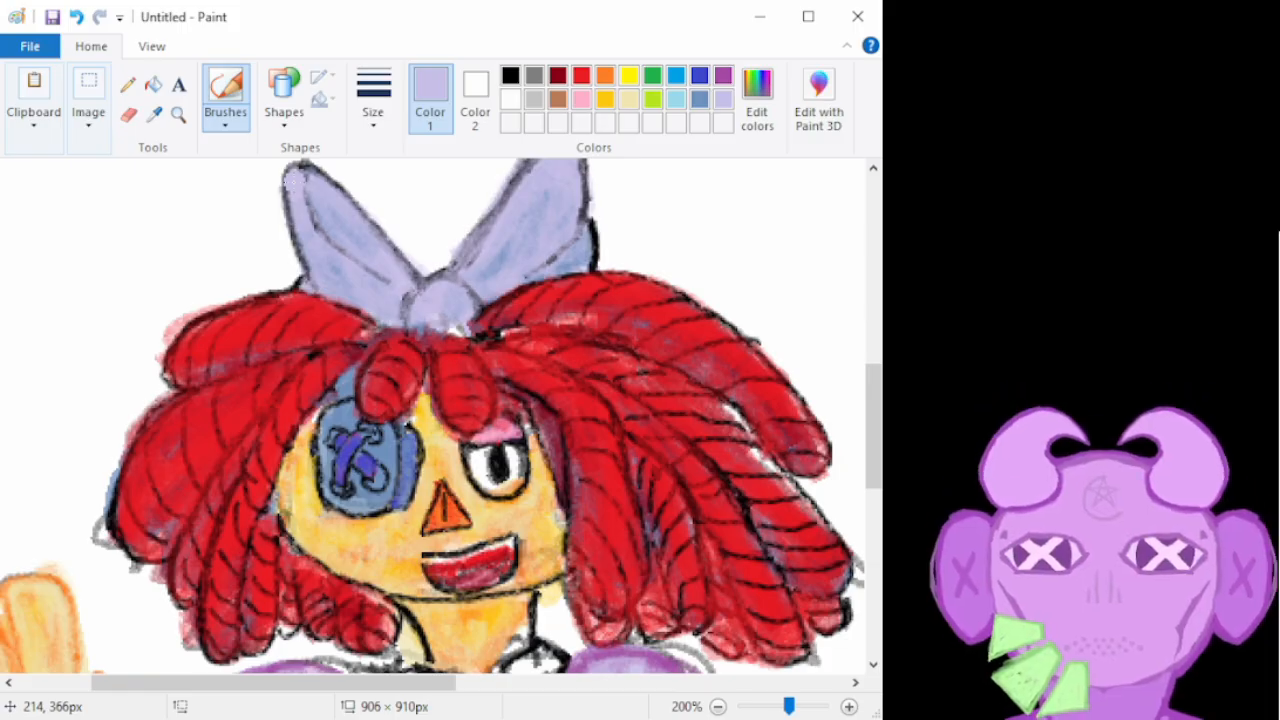
pyautogui.moveTo(590, 226)
pyautogui.mouseDown()
pyautogui.moveTo(598, 258)
pyautogui.moveTo(584, 248)
pyautogui.moveTo(586, 267)
pyautogui.moveTo(545, 270)
pyautogui.mouseUp()
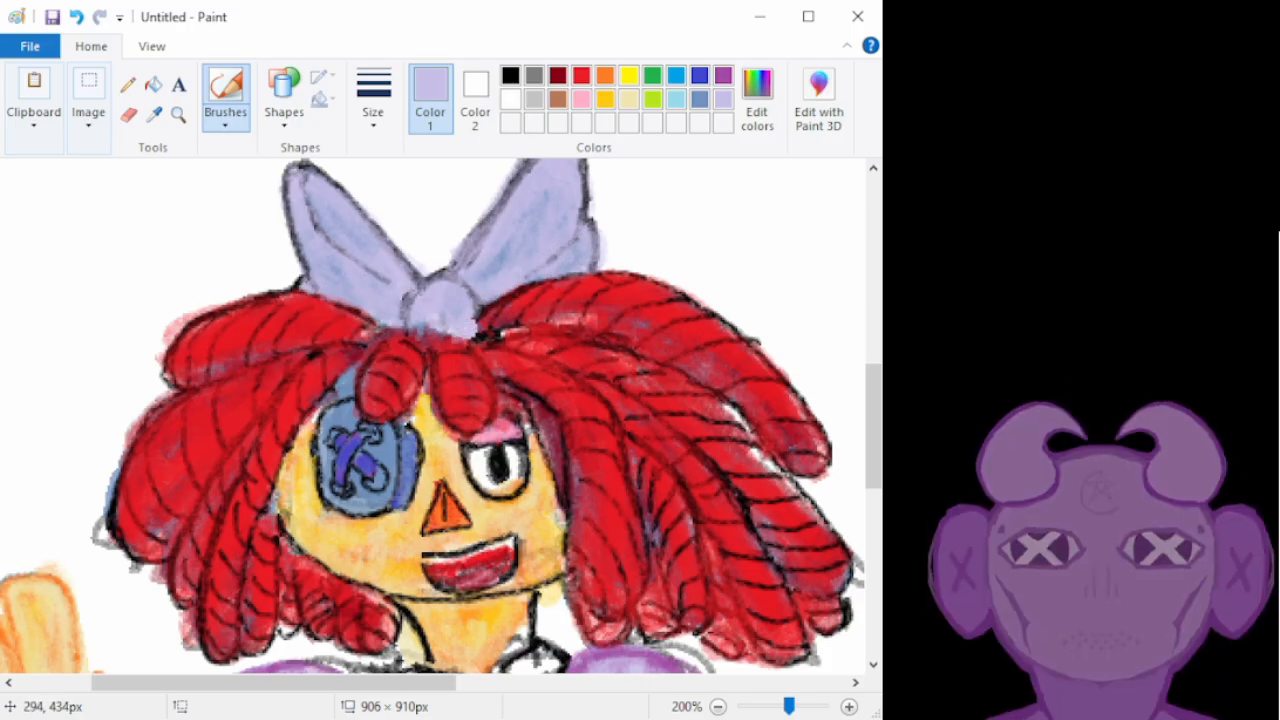
pyautogui.hotkey('ctrl', 'z')
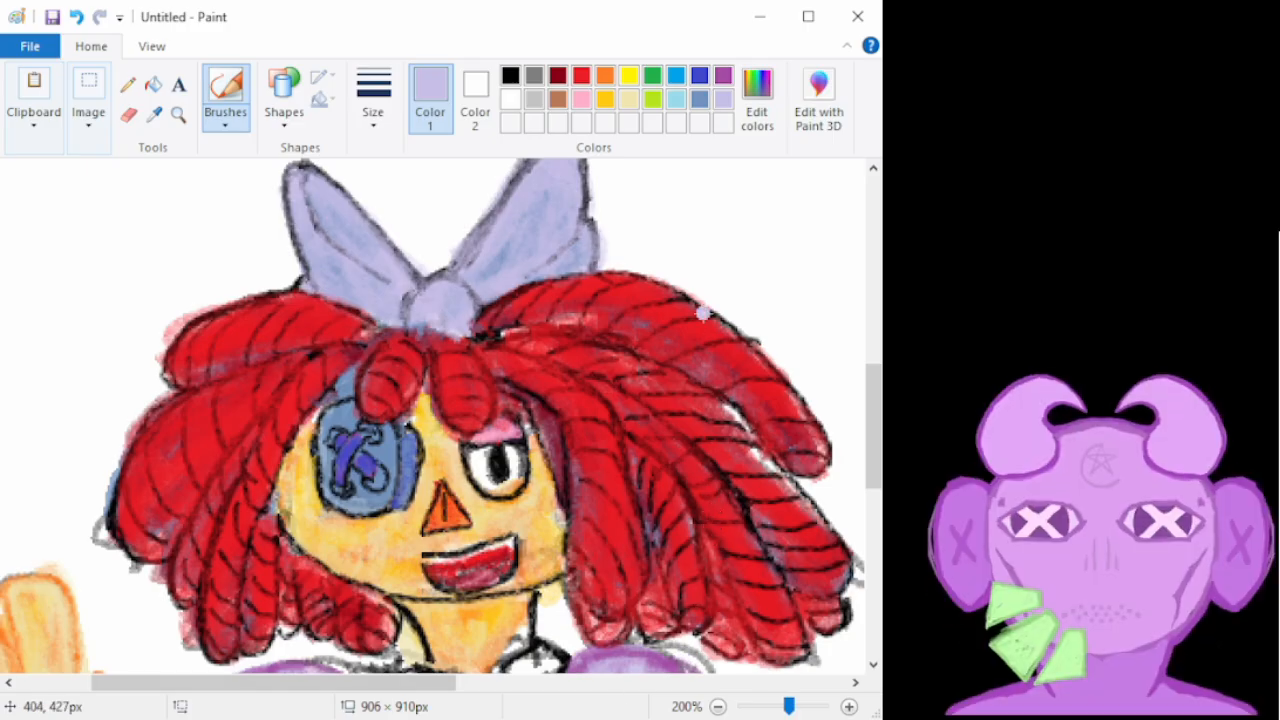
# Fill the gaps and soften the dark lines of the outer locks on the open-eye side with red
pyautogui.click(584, 80)
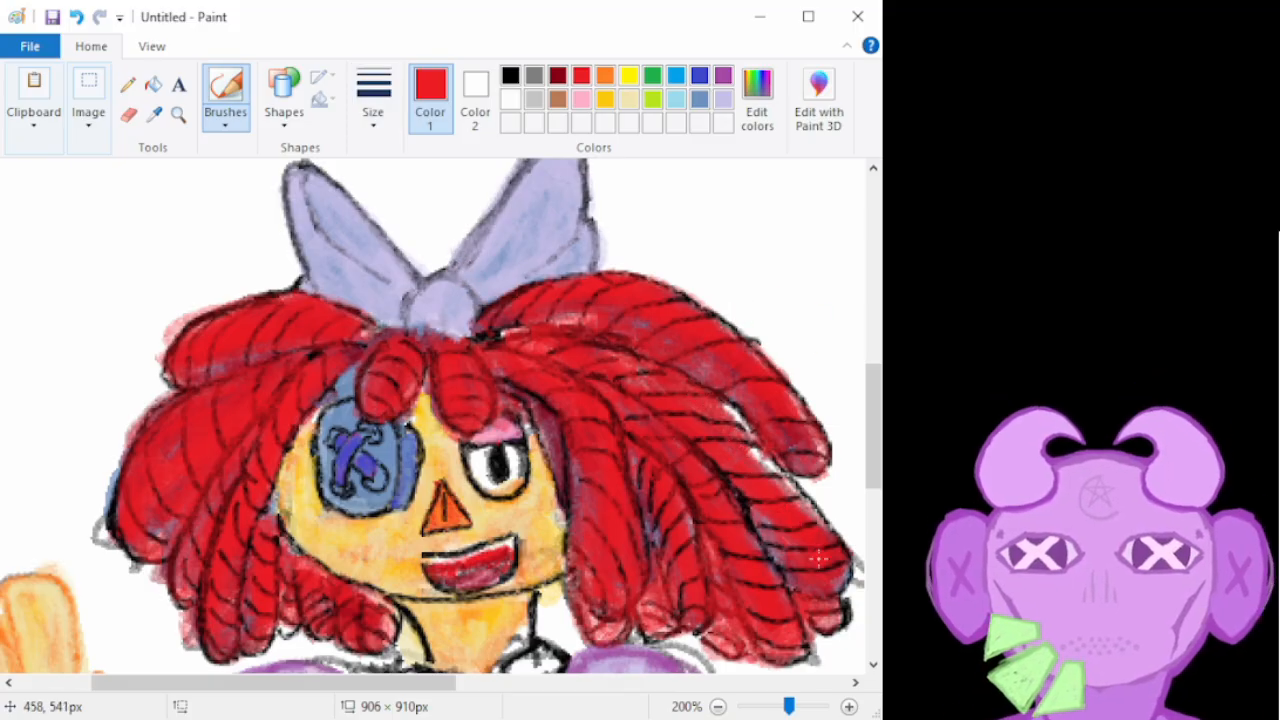
pyautogui.moveTo(730, 416)
pyautogui.mouseDown()
pyautogui.moveTo(799, 491)
pyautogui.moveTo(838, 566)
pyautogui.moveTo(850, 619)
pyautogui.moveTo(828, 628)
pyautogui.mouseUp()
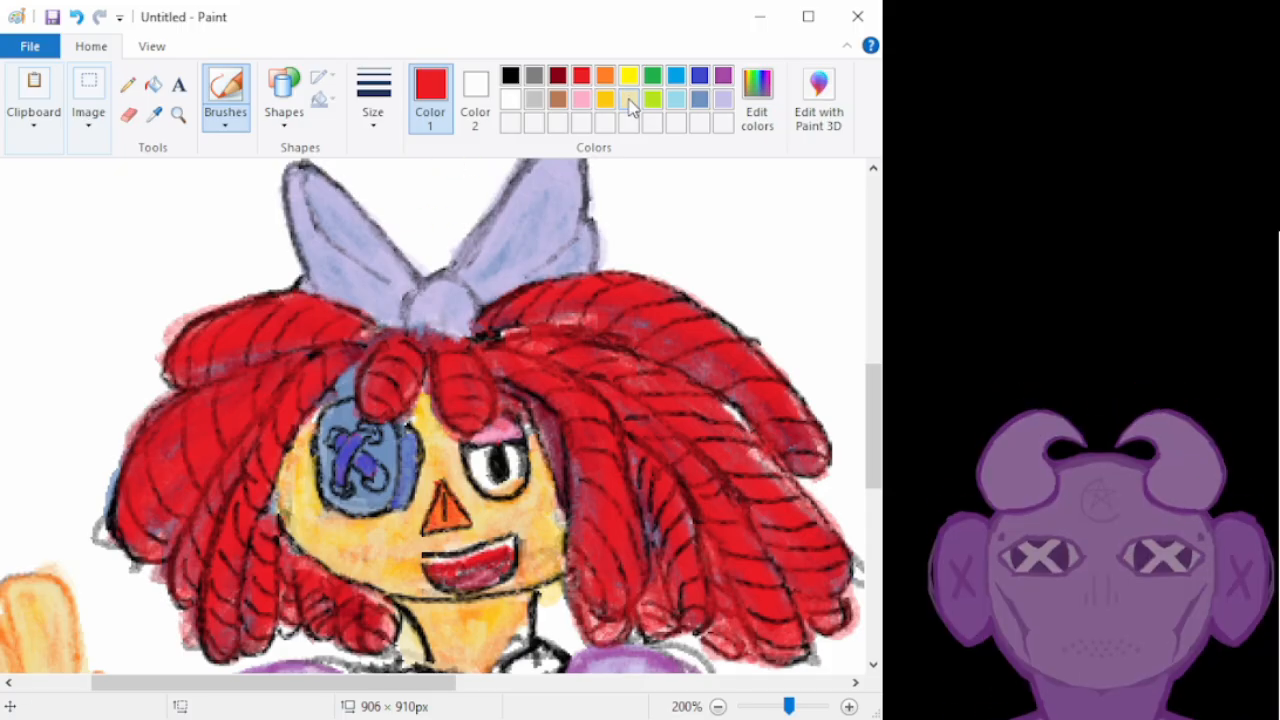
# Soften the black outlines of the jaw and neck with light yellow
pyautogui.click(629, 101)
pyautogui.moveTo(530, 601)
pyautogui.mouseDown()
pyautogui.moveTo(528, 657)
pyautogui.moveTo(524, 630)
pyautogui.moveTo(486, 669)
pyautogui.moveTo(516, 619)
pyautogui.moveTo(466, 669)
pyautogui.moveTo(391, 598)
pyautogui.mouseUp()
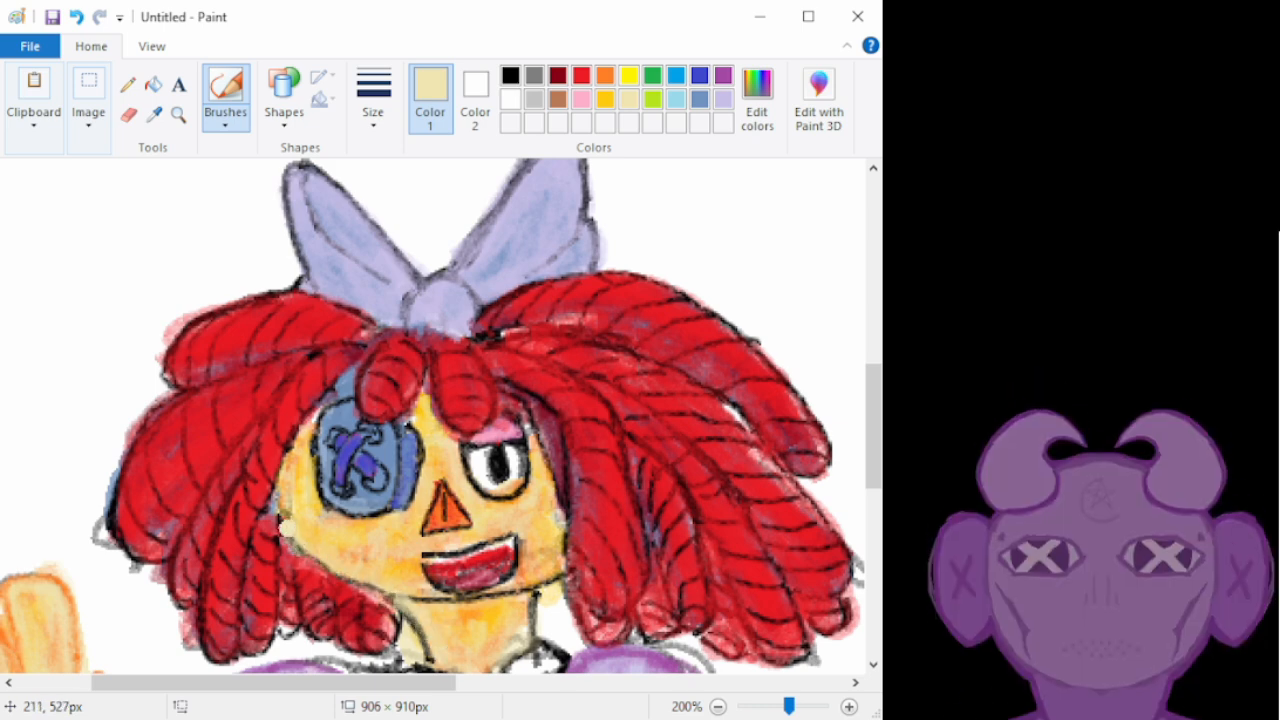
pyautogui.moveTo(425, 603)
pyautogui.mouseDown()
pyautogui.moveTo(521, 591)
pyautogui.moveTo(545, 557)
pyautogui.mouseUp()
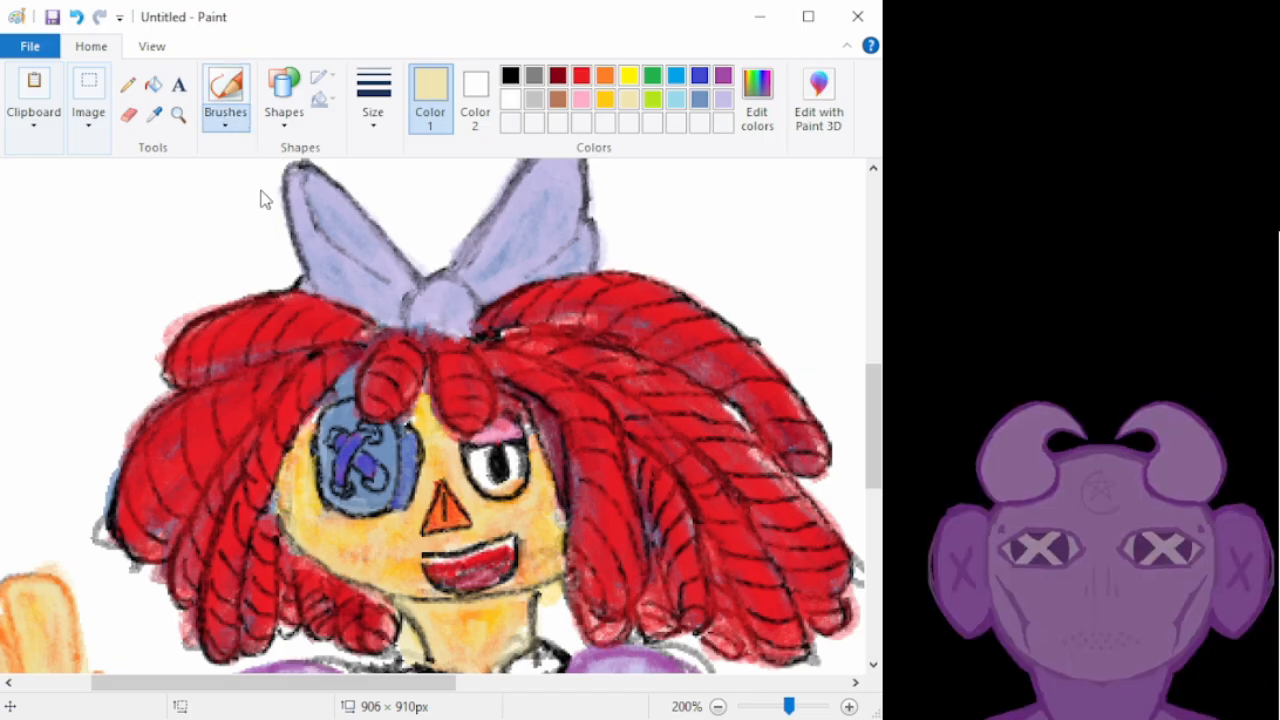
# Draw an extra small striped hair lock in black above the button eye and color it red
pyautogui.click(510, 75)
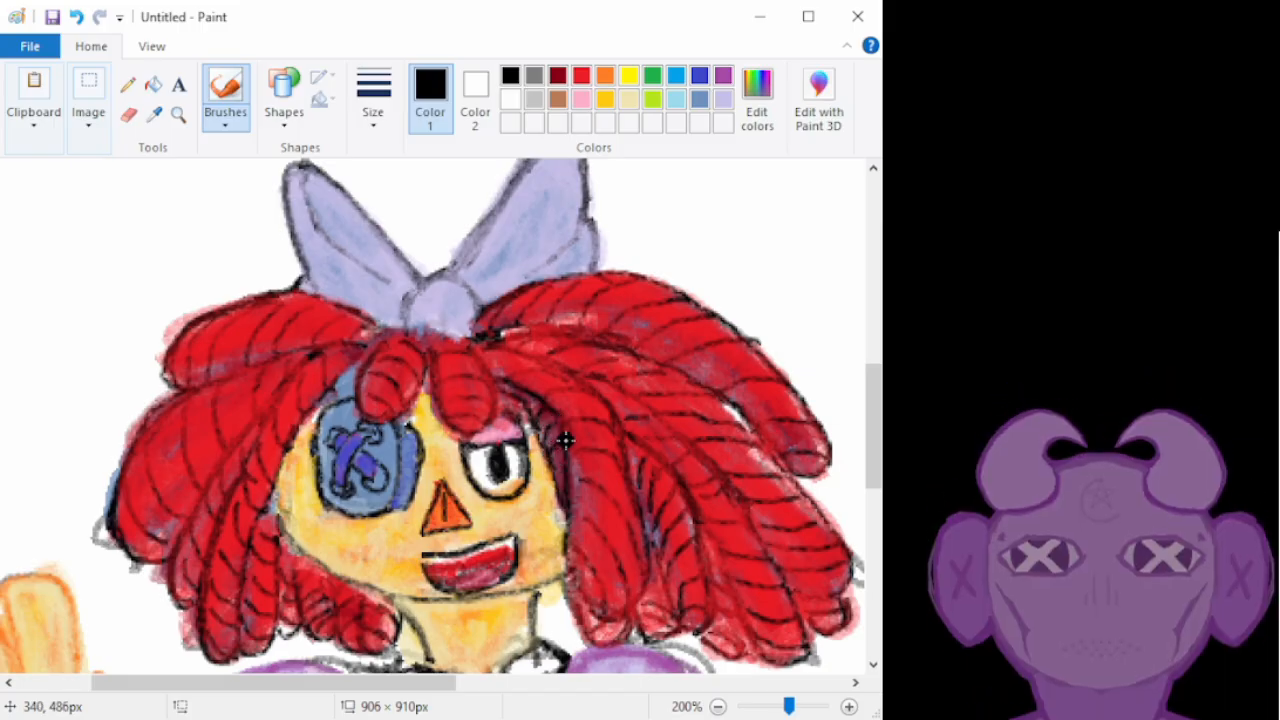
pyautogui.click(581, 76)
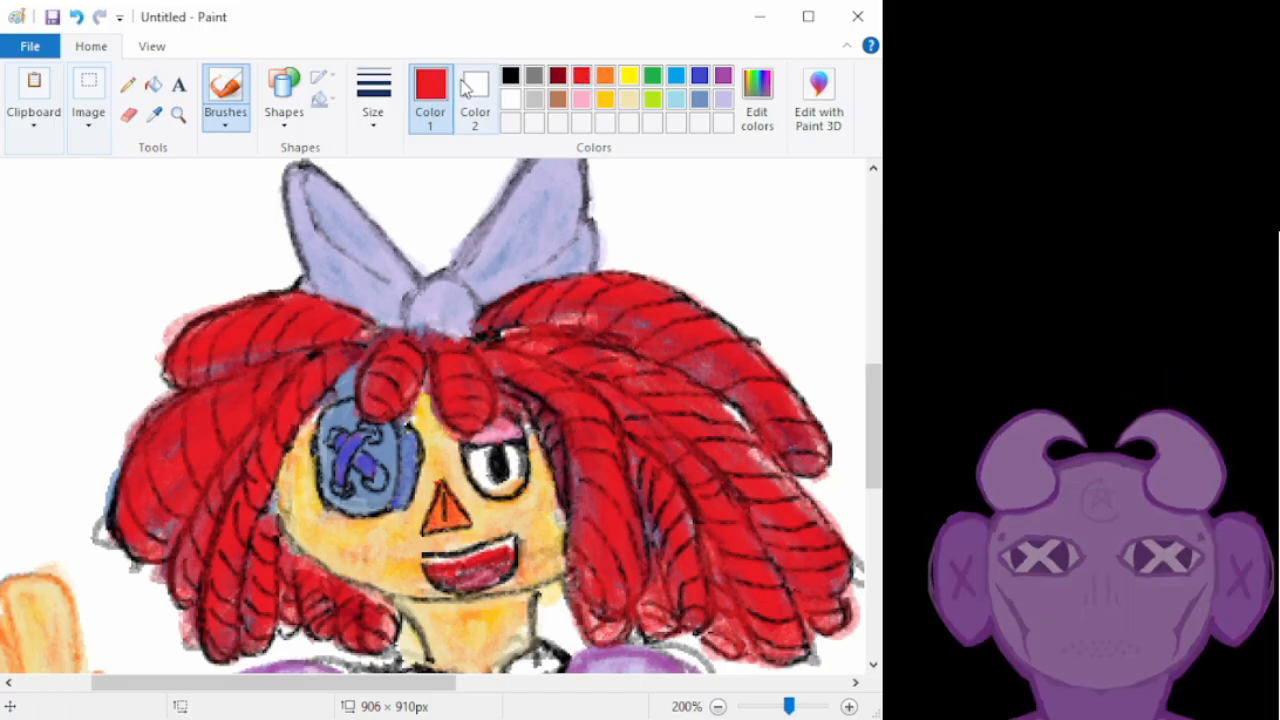
pyautogui.click(229, 118)
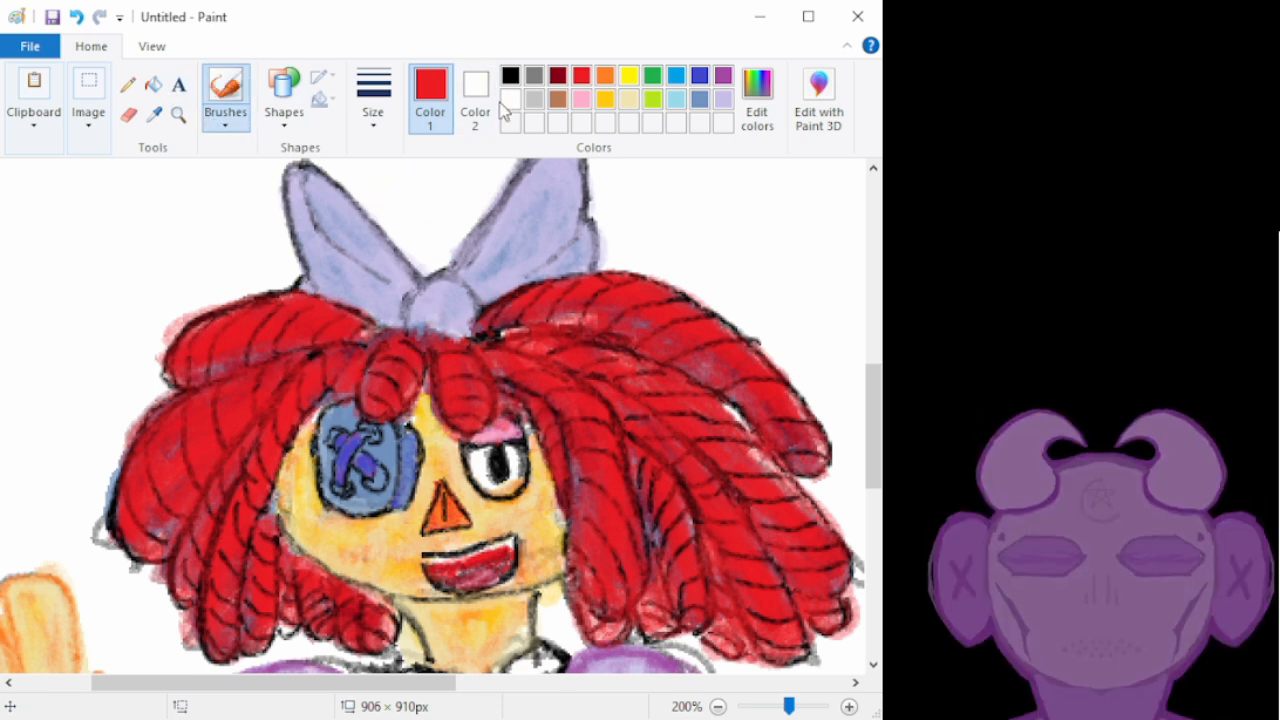
pyautogui.click(510, 76)
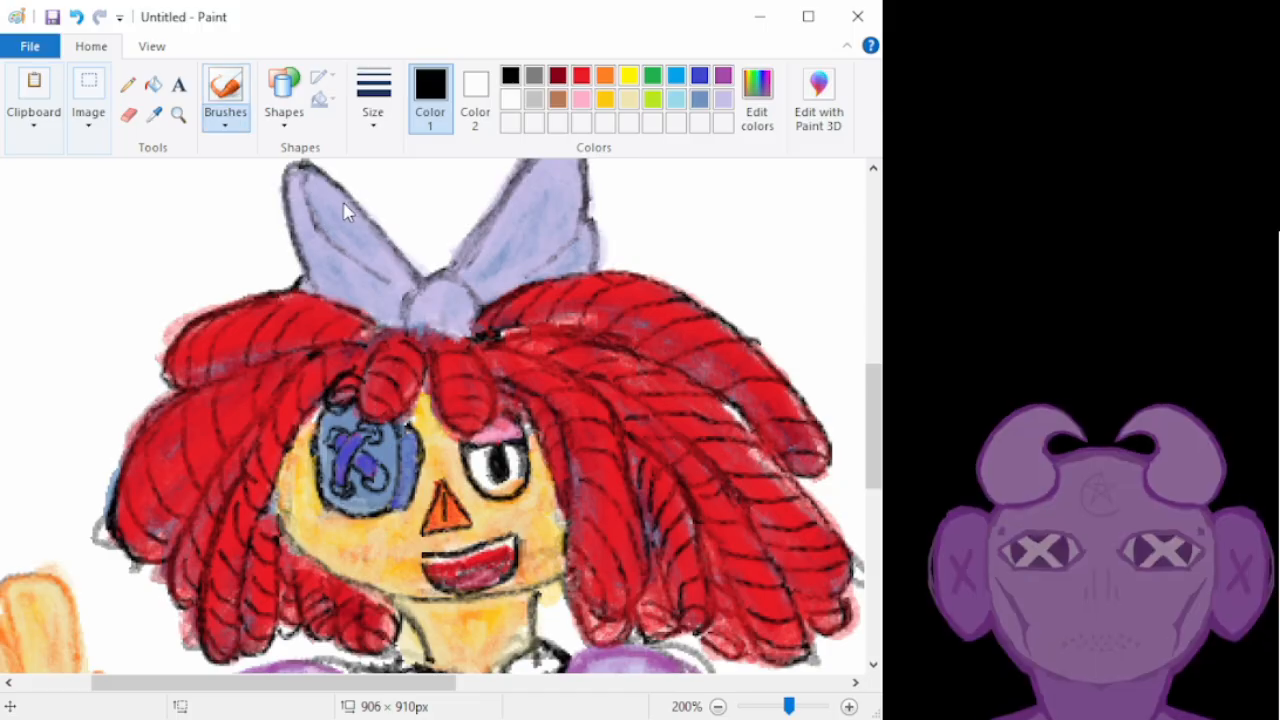
pyautogui.click(580, 77)
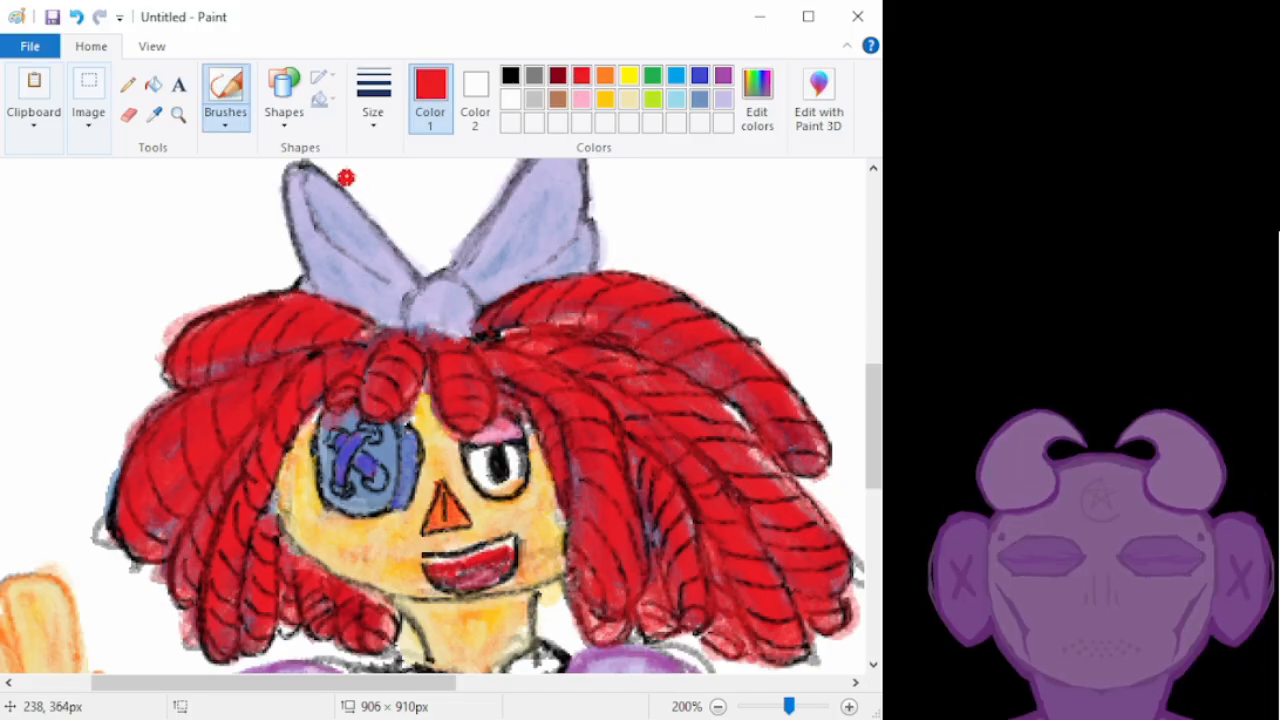
pyautogui.moveTo(353, 433); pyautogui.dragTo(359, 426)
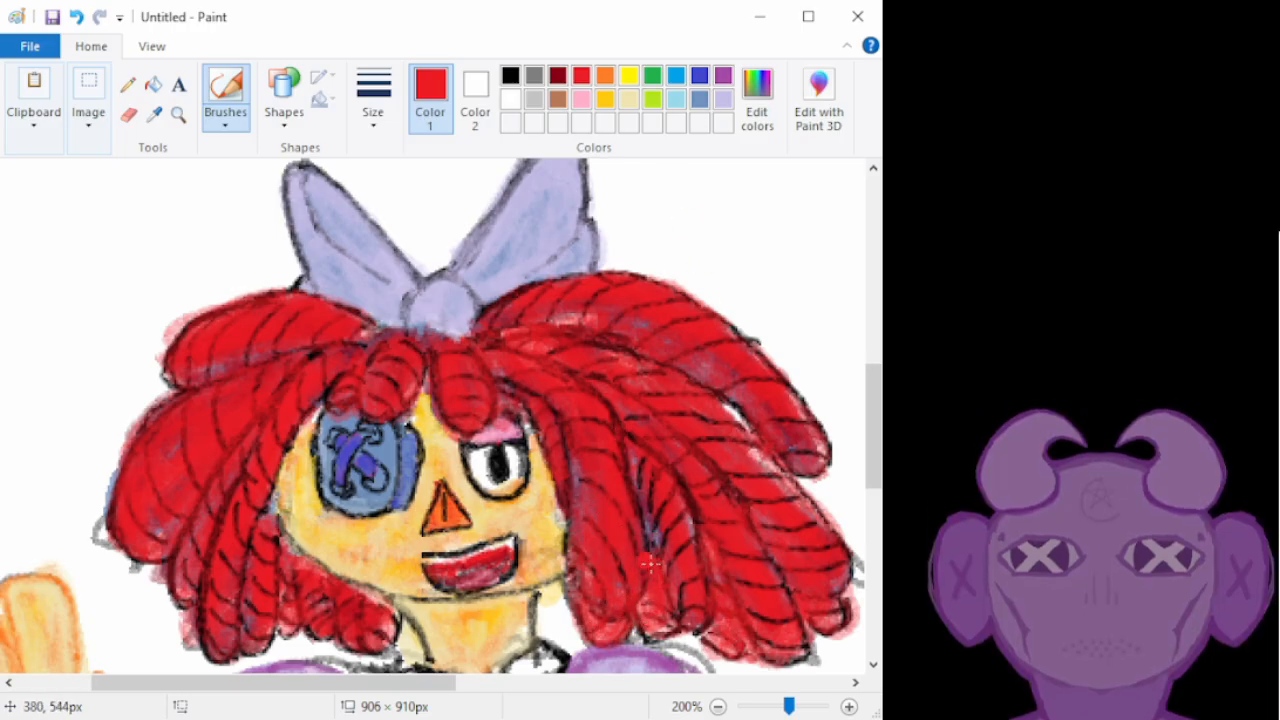
# Inspect the whole figure beside the reference picture, and the collar and upper dress up close
pyautogui.click(718, 706)
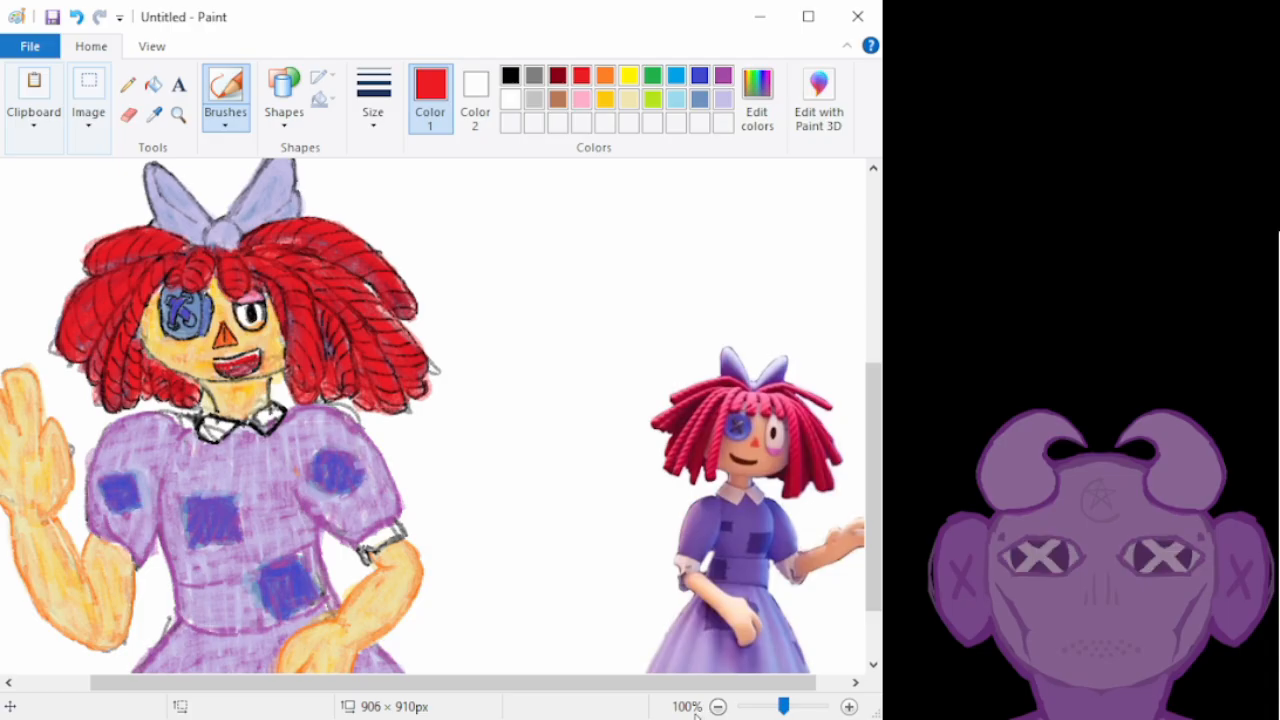
pyautogui.click(849, 706)
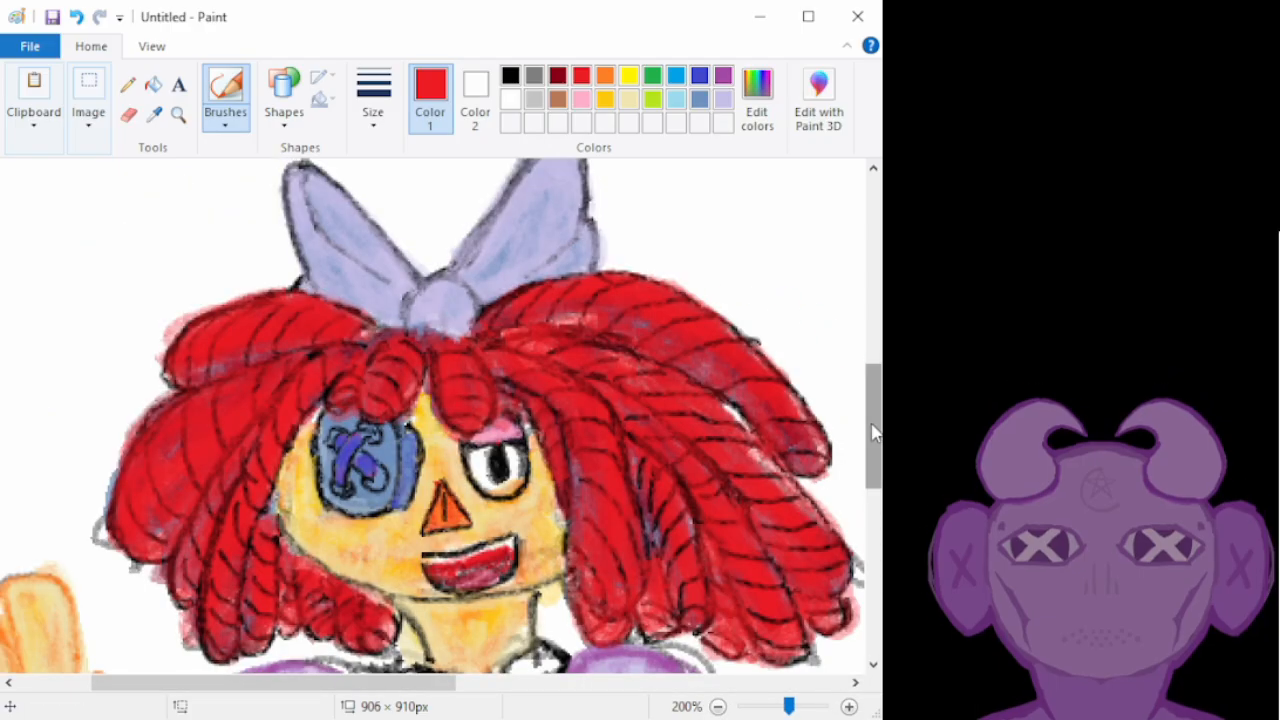
pyautogui.moveTo(872, 418); pyautogui.dragTo(870, 473)
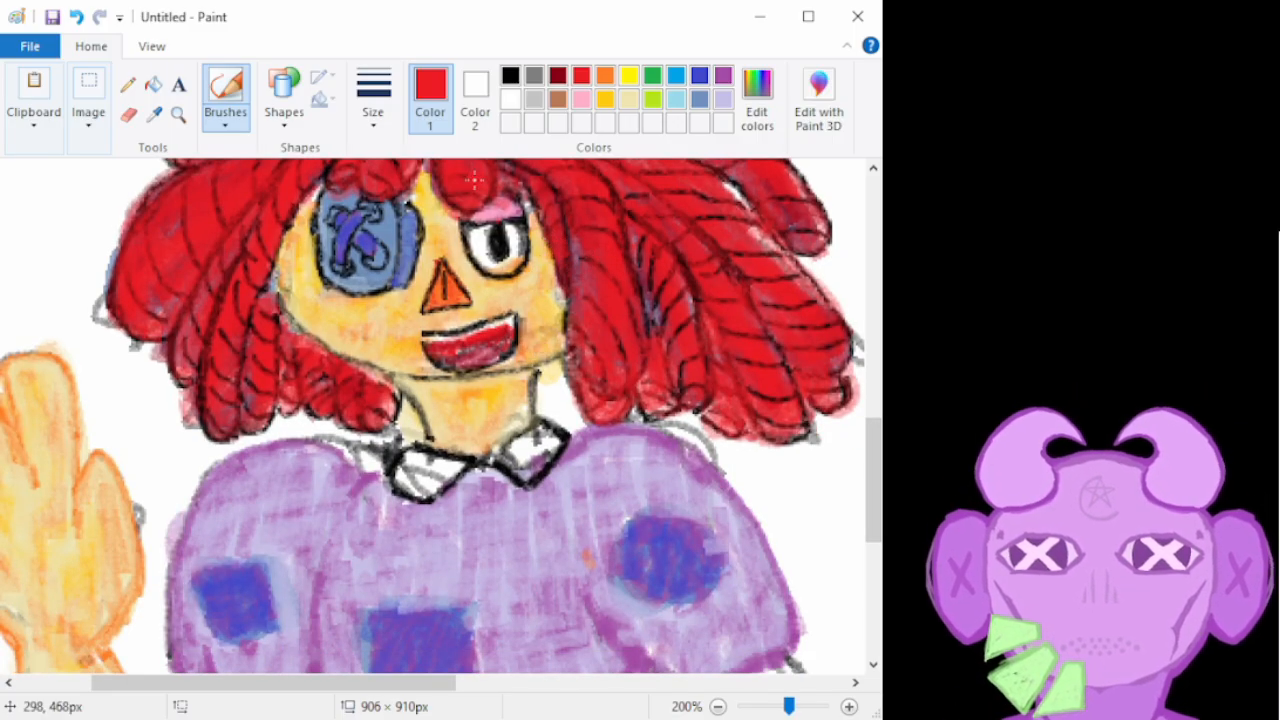
# Soften the black outlines of the white collar with light gray brush strokes
pyautogui.click(224, 127)
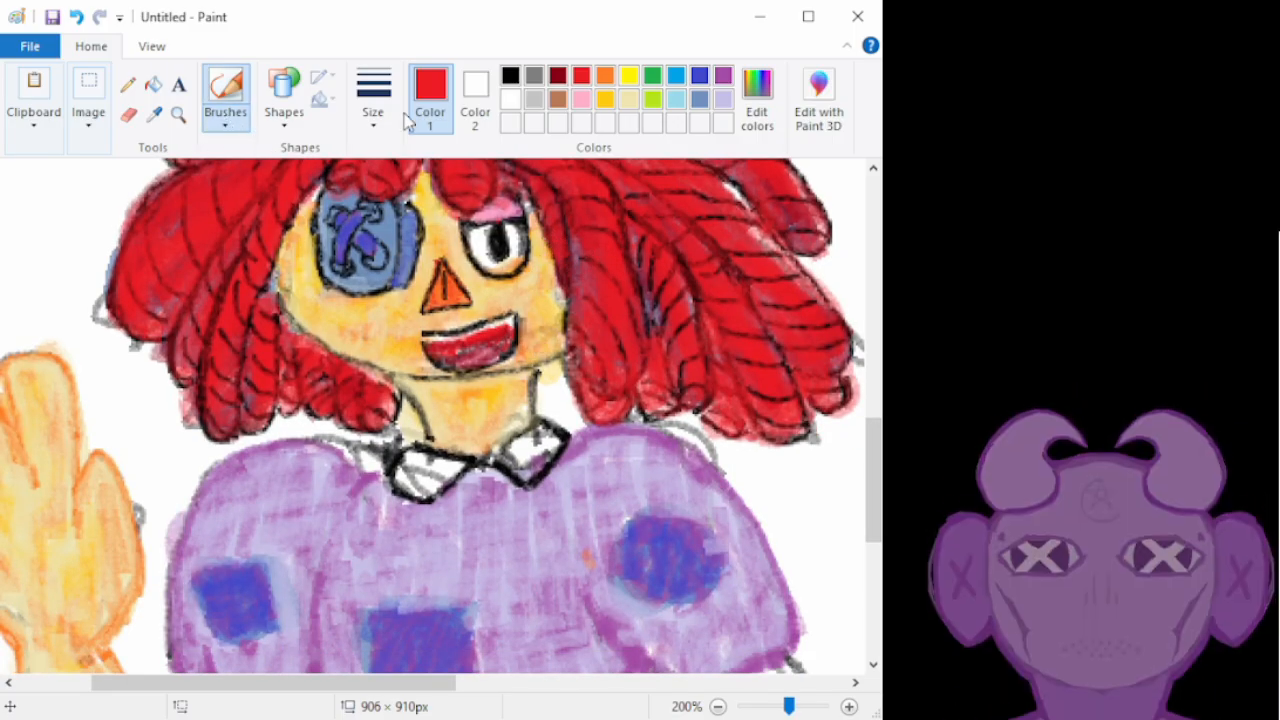
pyautogui.click(534, 100)
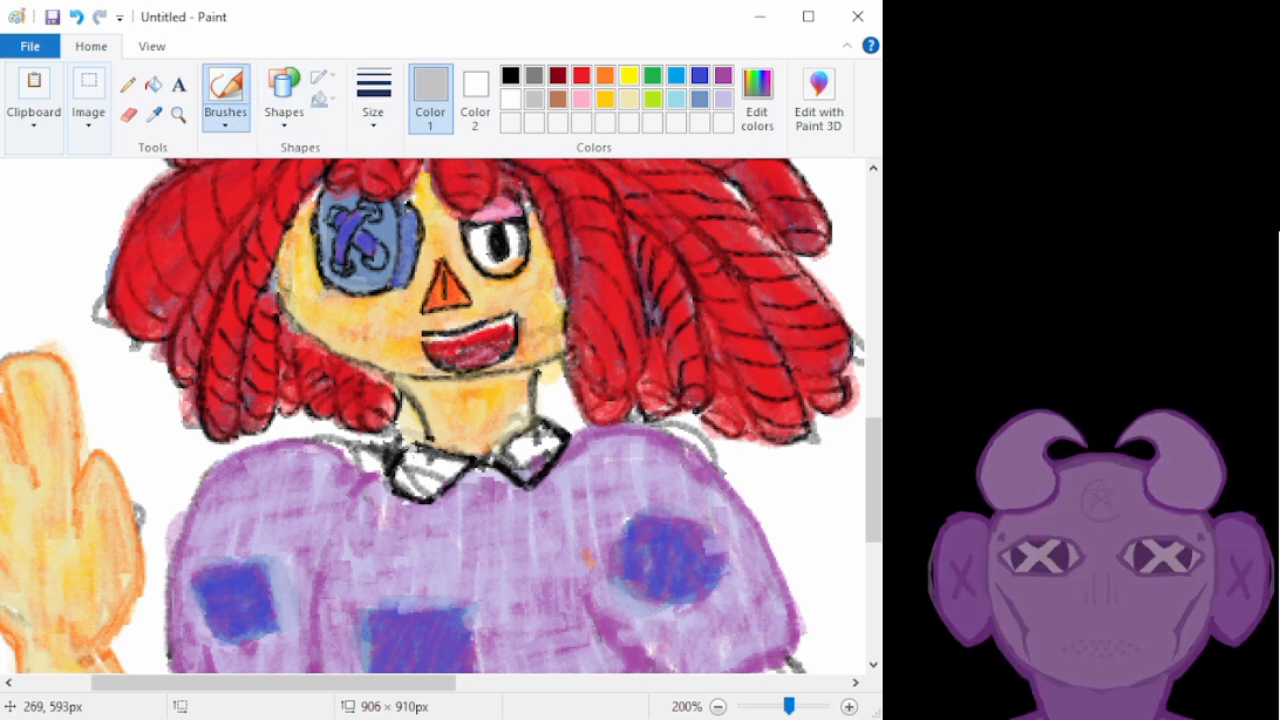
pyautogui.moveTo(391, 480)
pyautogui.mouseDown()
pyautogui.moveTo(408, 498)
pyautogui.moveTo(480, 462)
pyautogui.moveTo(543, 475)
pyautogui.moveTo(556, 430)
pyautogui.mouseUp()
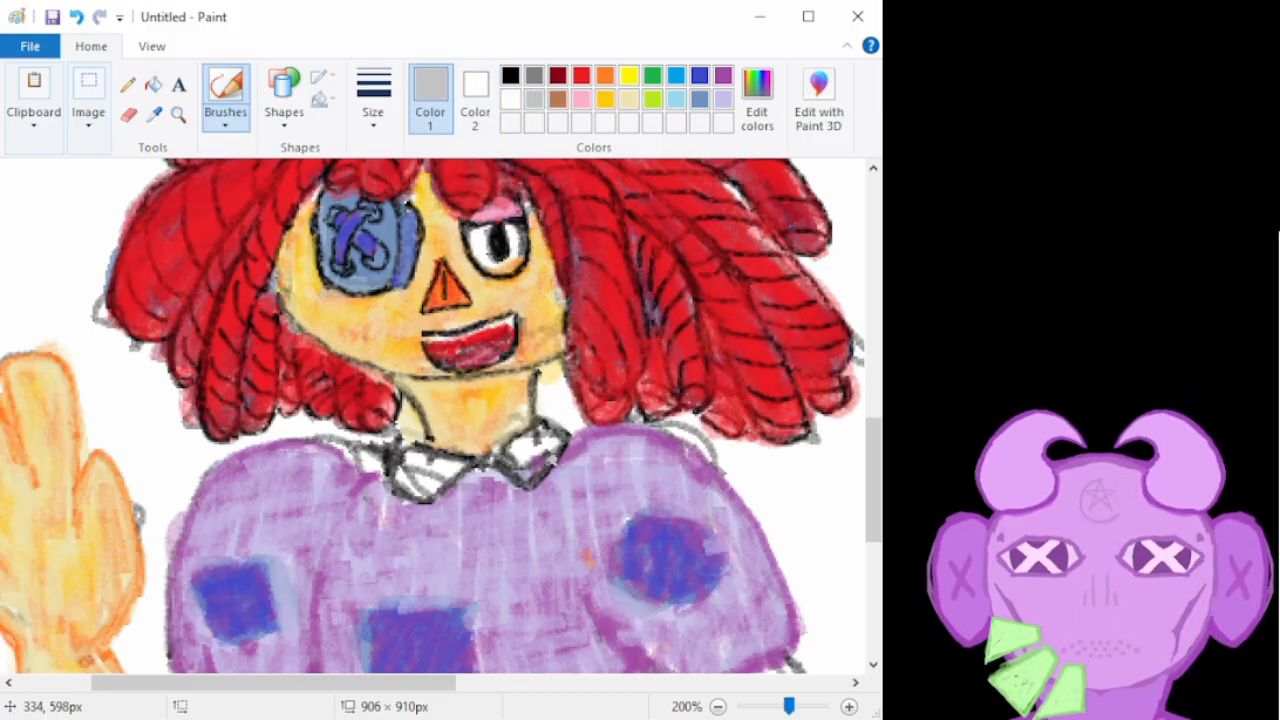
pyautogui.click(243, 118)
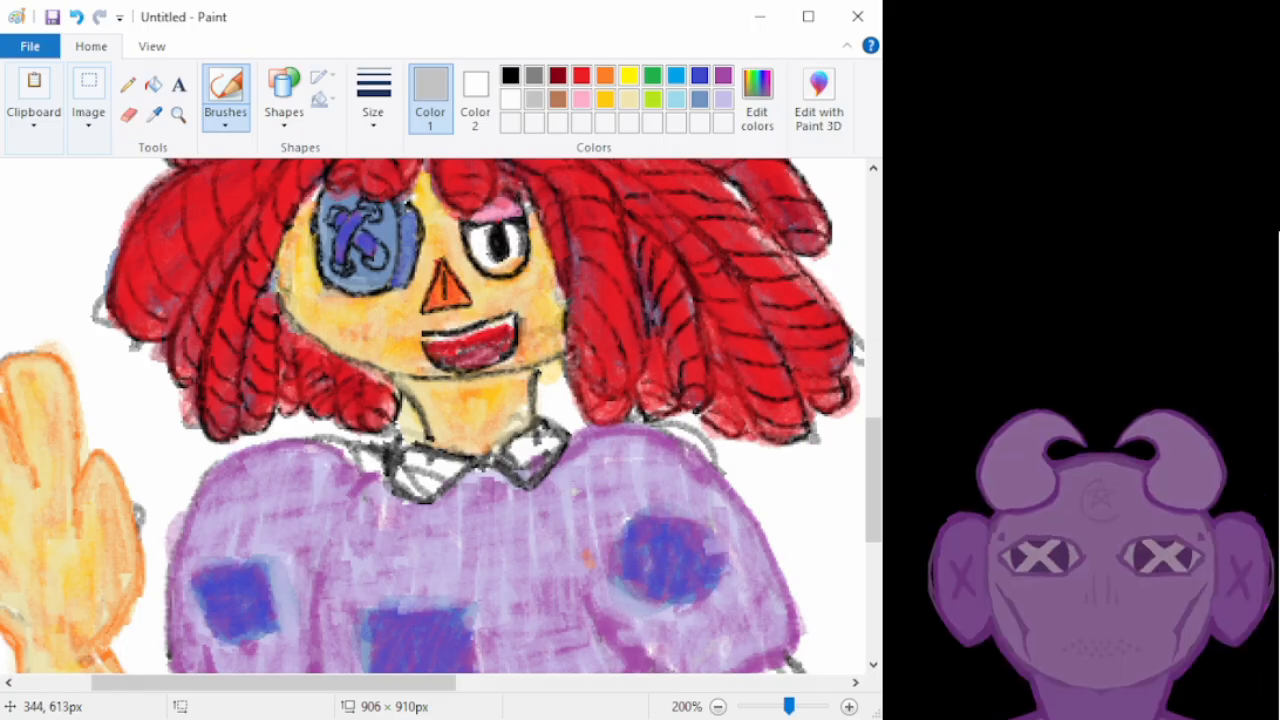
pyautogui.click(718, 706)
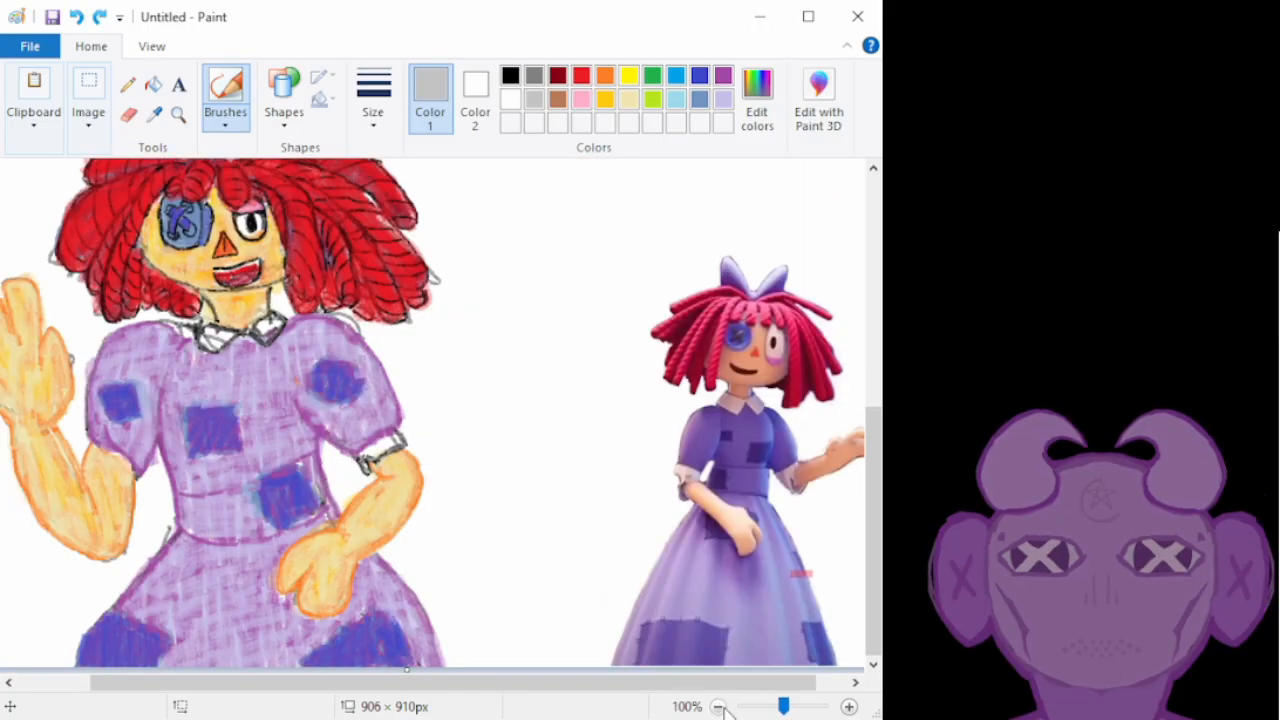
pyautogui.click(718, 706)
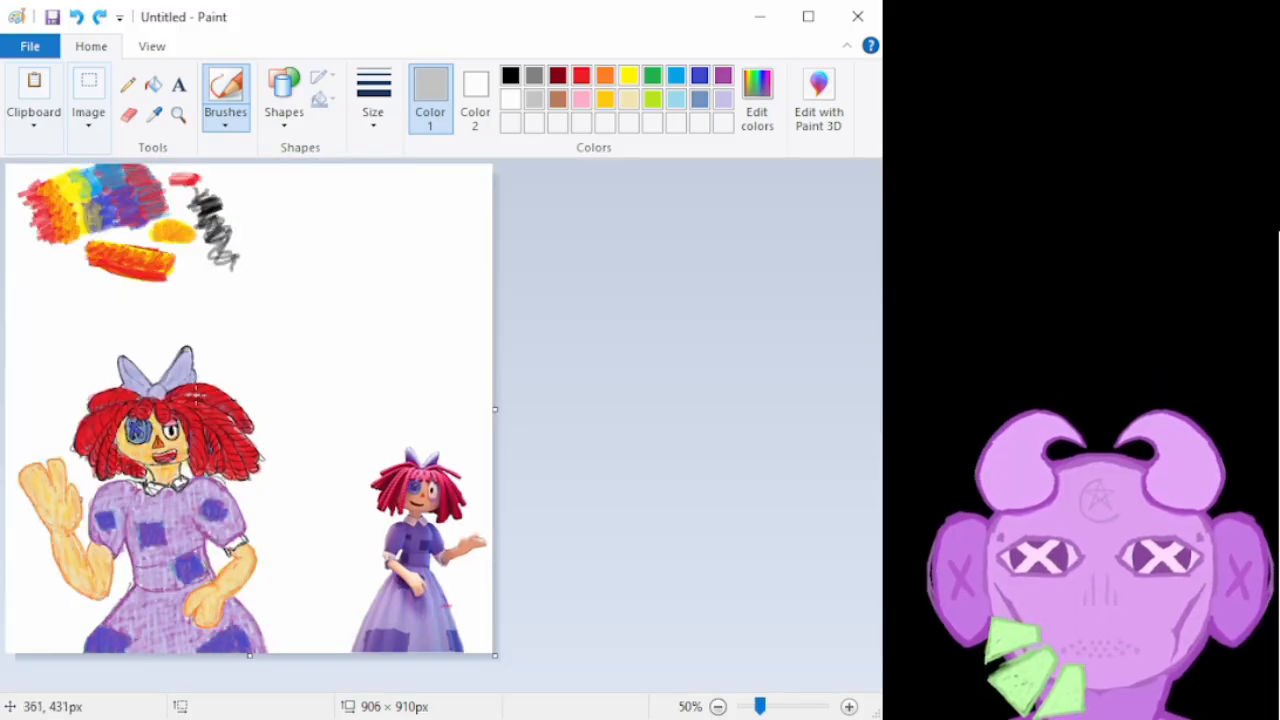